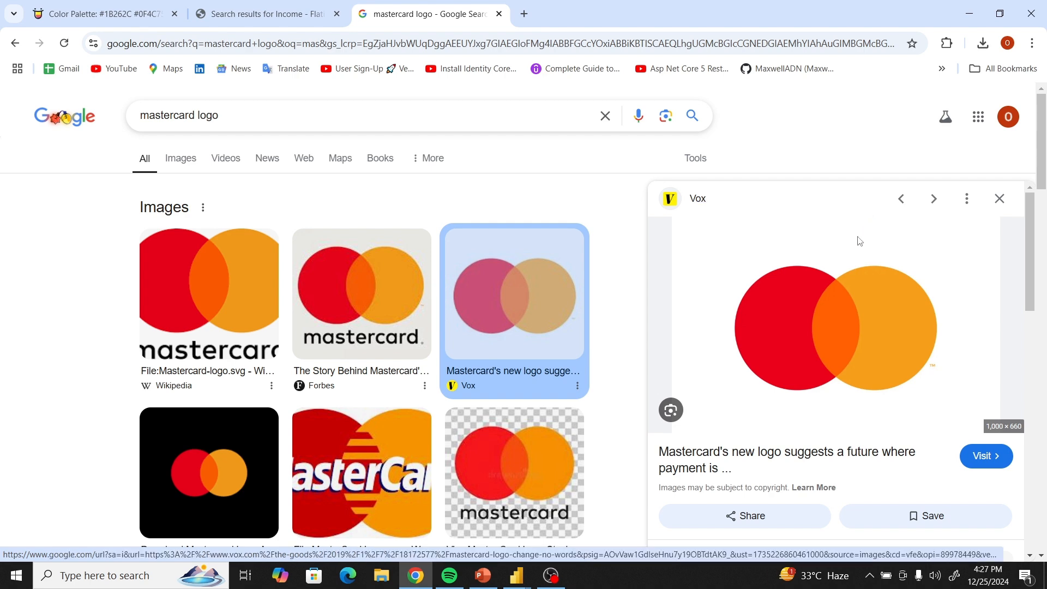
pyautogui.click(704, 296)
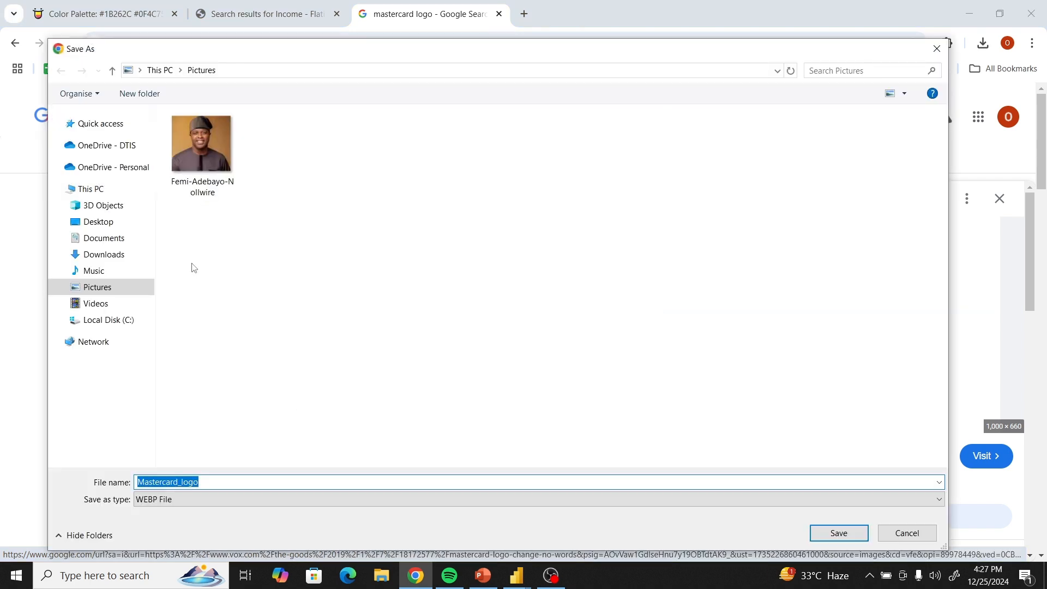
pyautogui.click(101, 255)
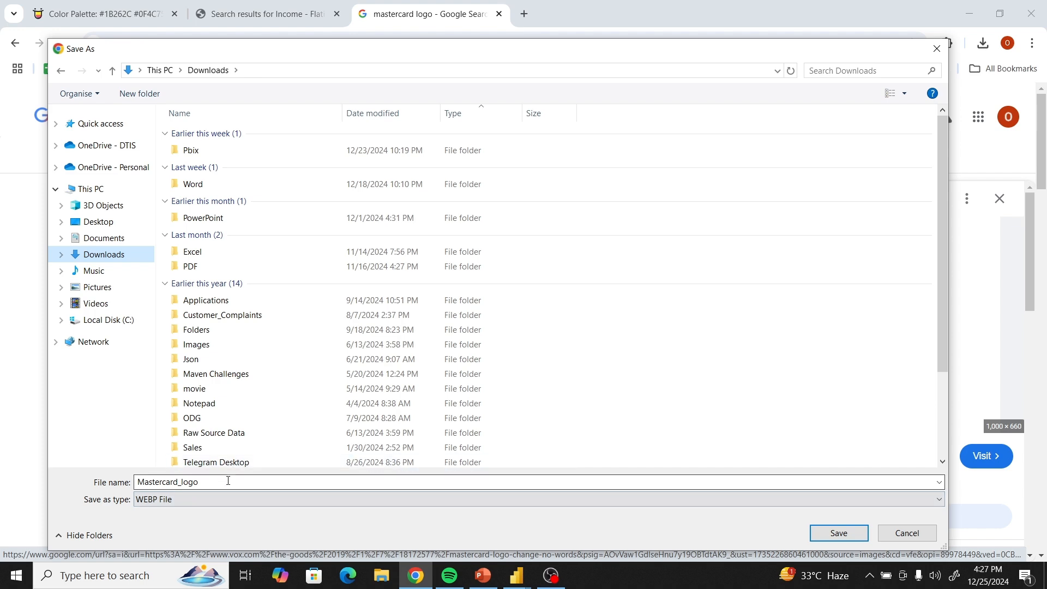
pyautogui.click(934, 539)
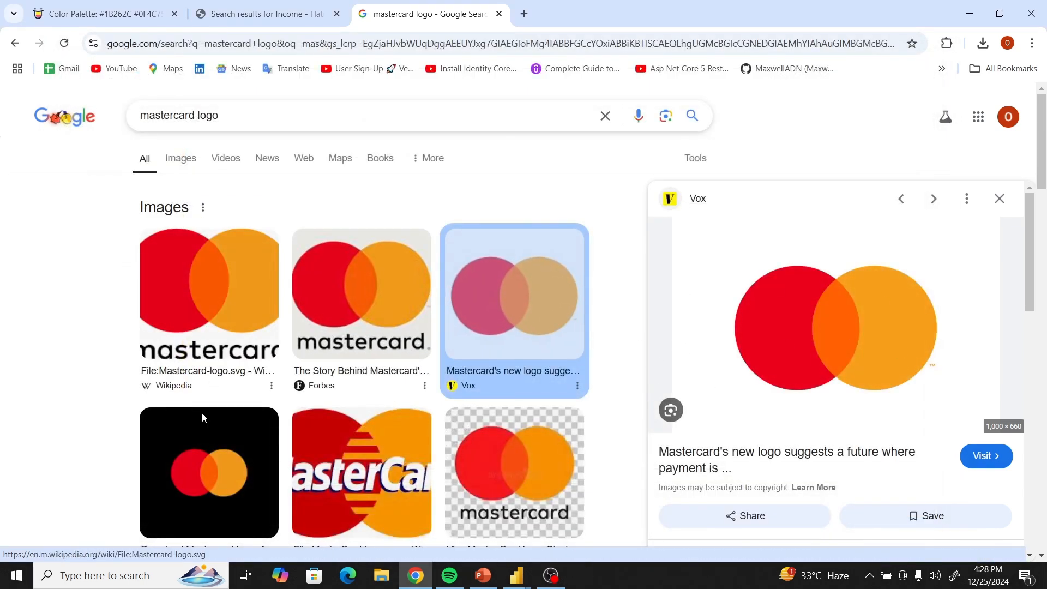
# Open Snipping Tool and capture a rectangular snip of the Mastercard logo in the Vox image preview.
pyautogui.click(100, 579)
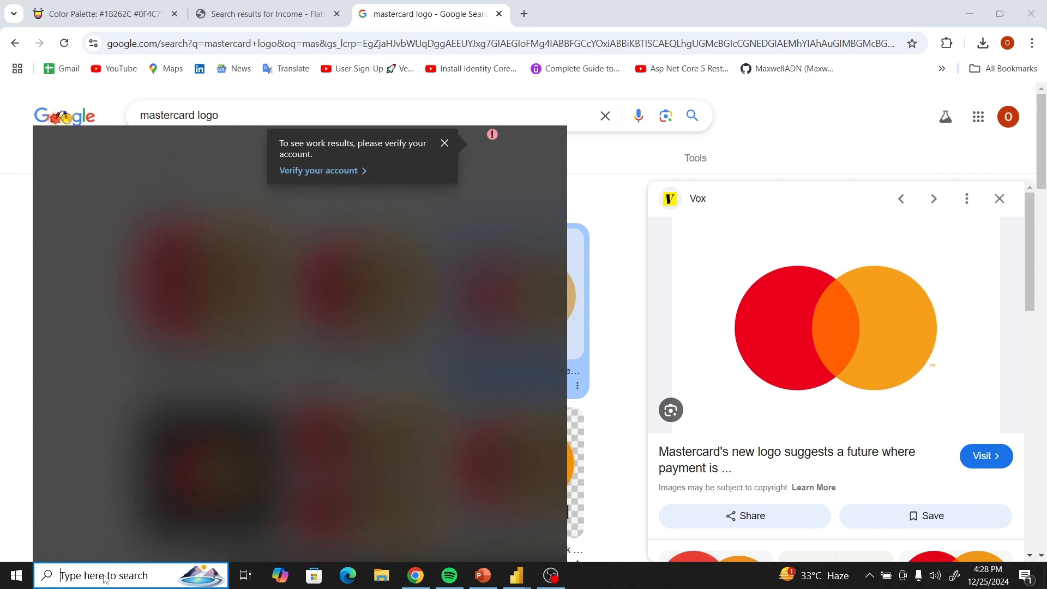
pyautogui.write('s')
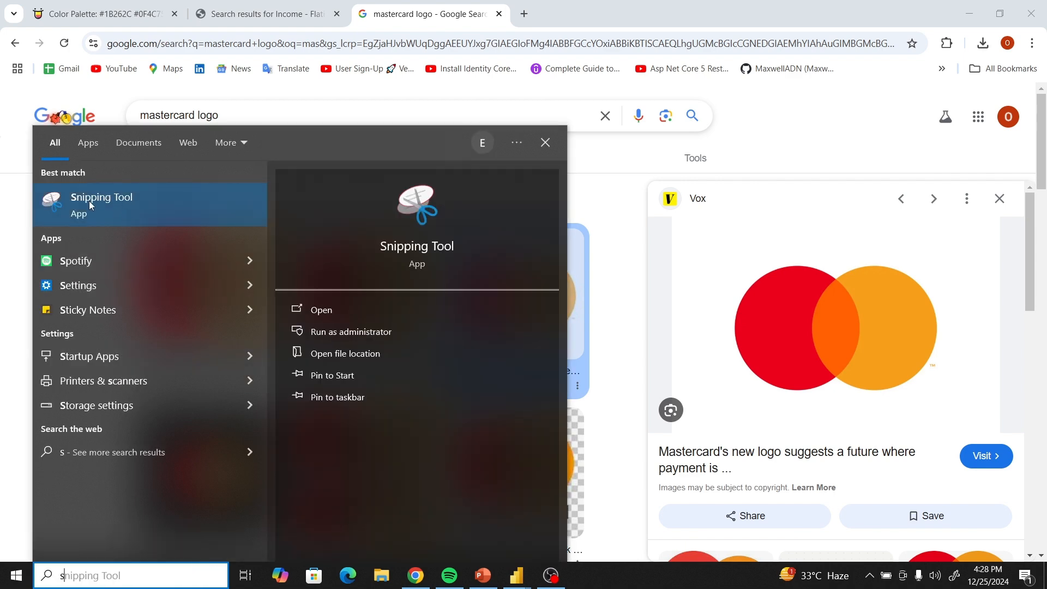
pyautogui.click(163, 221)
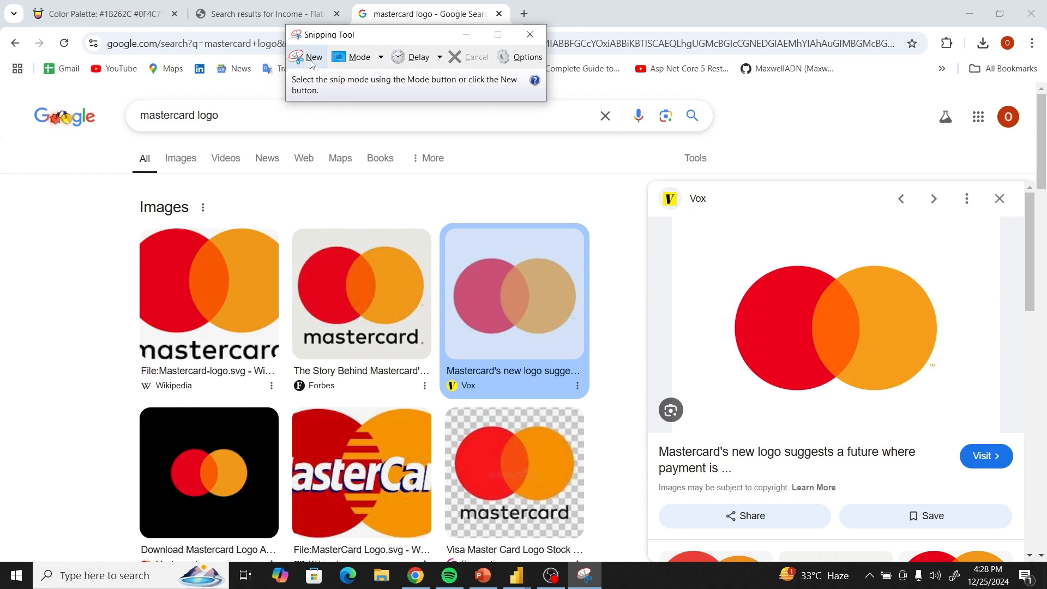
pyautogui.click(300, 58)
pyautogui.moveTo(709, 243); pyautogui.dragTo(961, 405)
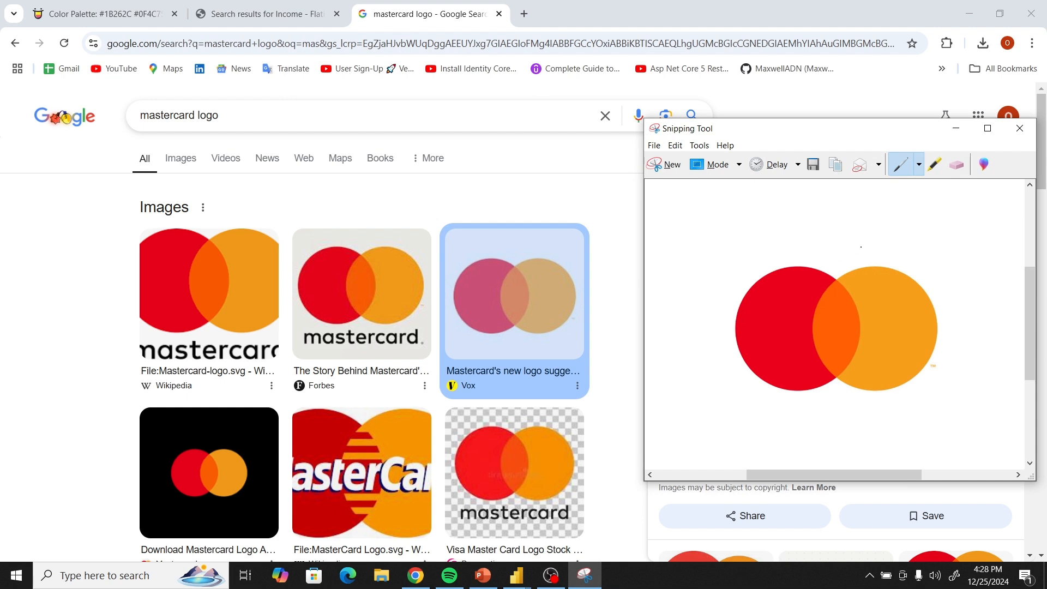
# Save the Mastercard logo snip to the Desktop as a PNG named "masstercard" and close Snipping Tool.
pyautogui.click(813, 165)
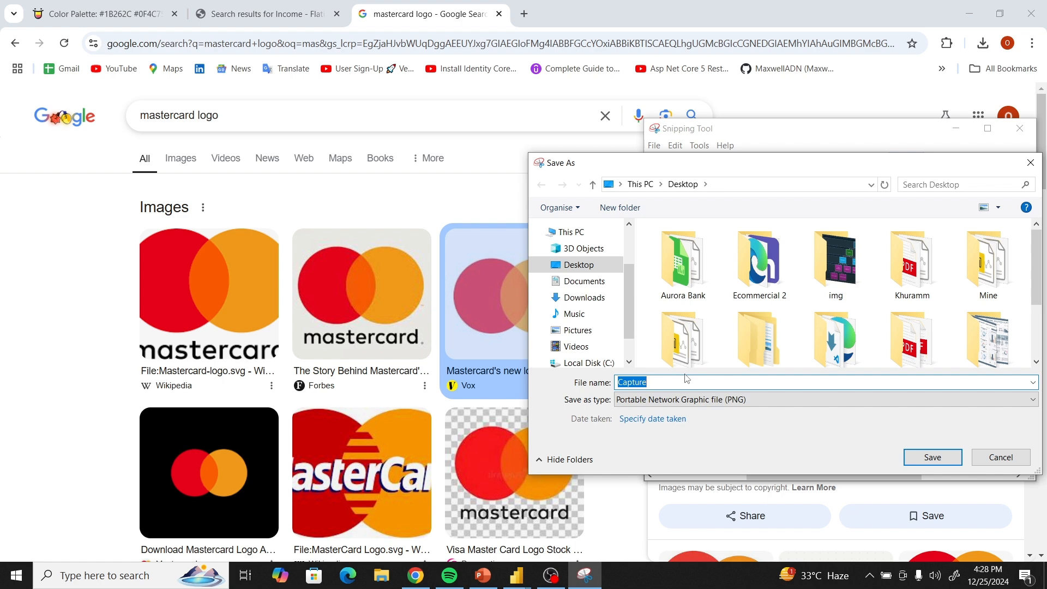
pyautogui.write('masstercard')
pyautogui.click(932, 457)
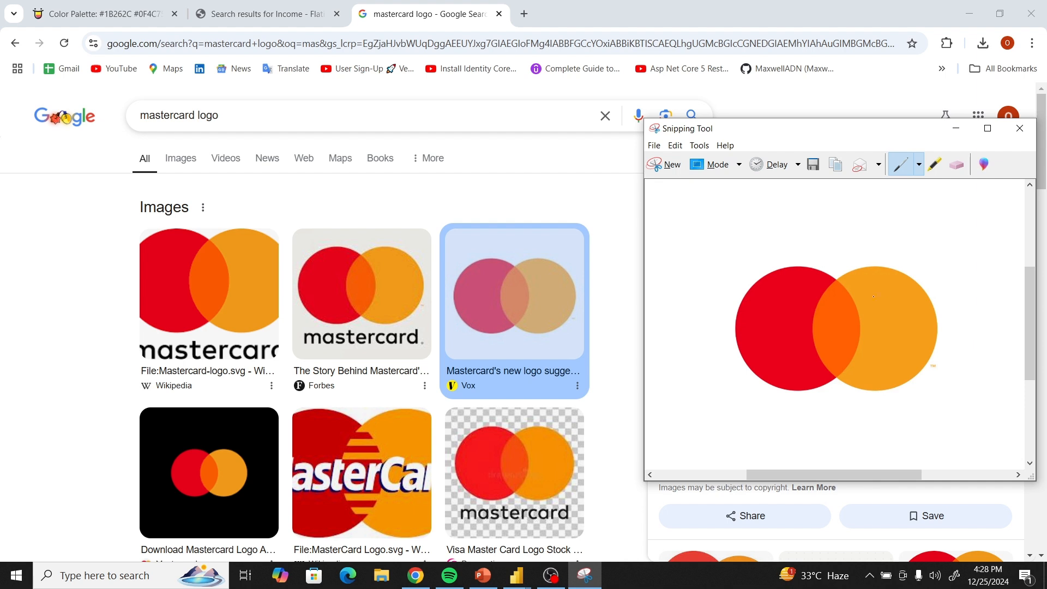
pyautogui.click(1020, 128)
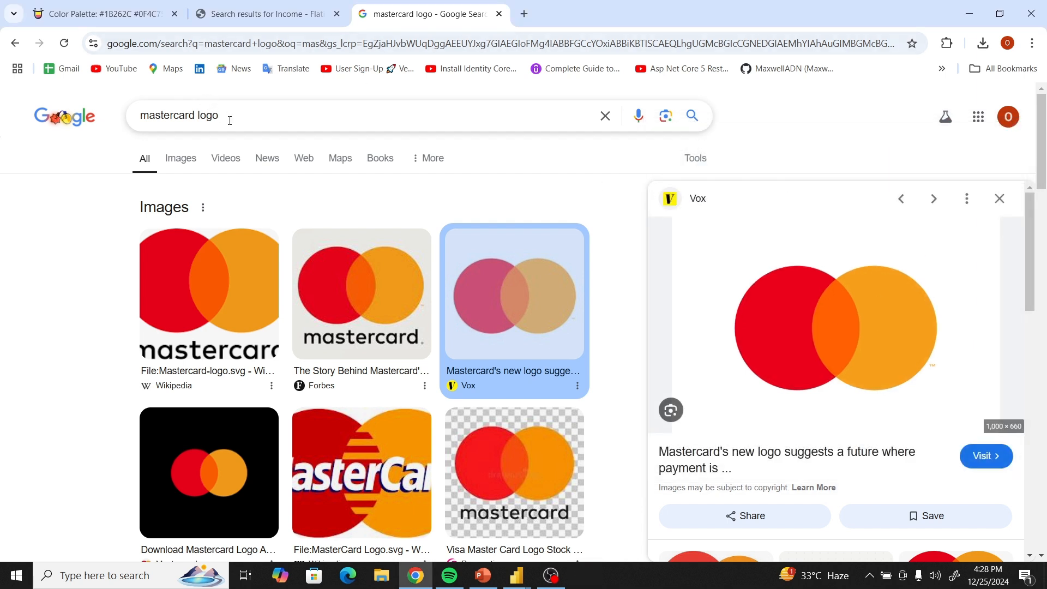
# Search Google for "visa card logo" and open the IconScout Visa image in the preview.
pyautogui.moveTo(230, 120); pyautogui.dragTo(104, 129)
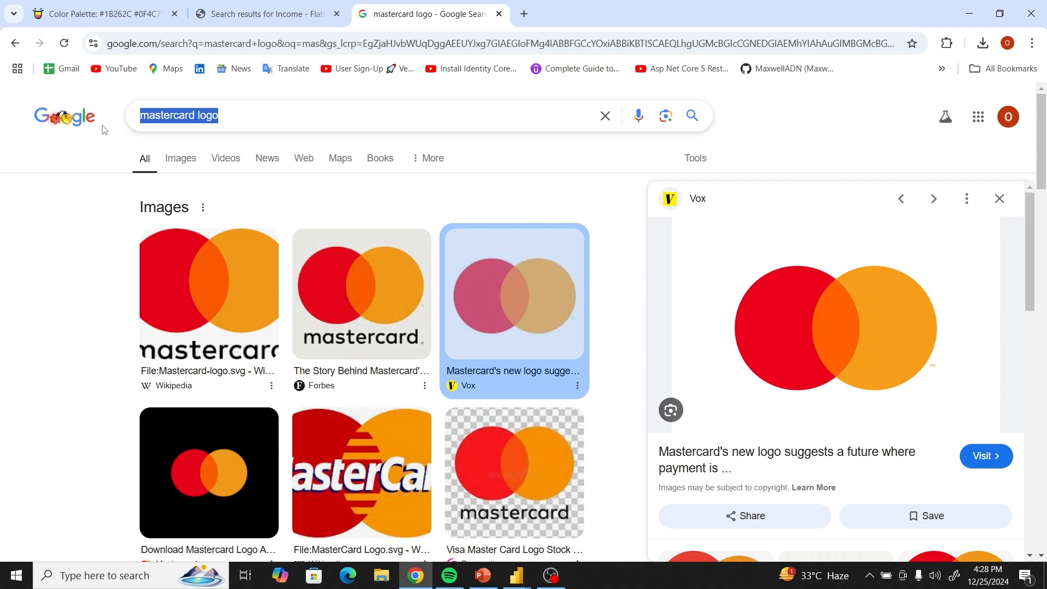
pyautogui.write('visa')
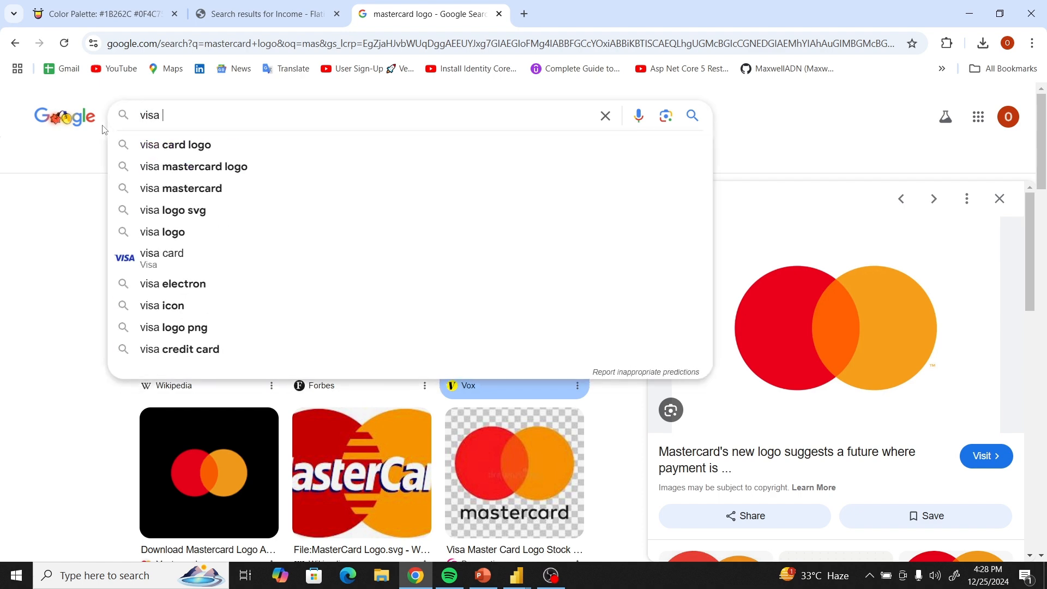
pyautogui.click(173, 144)
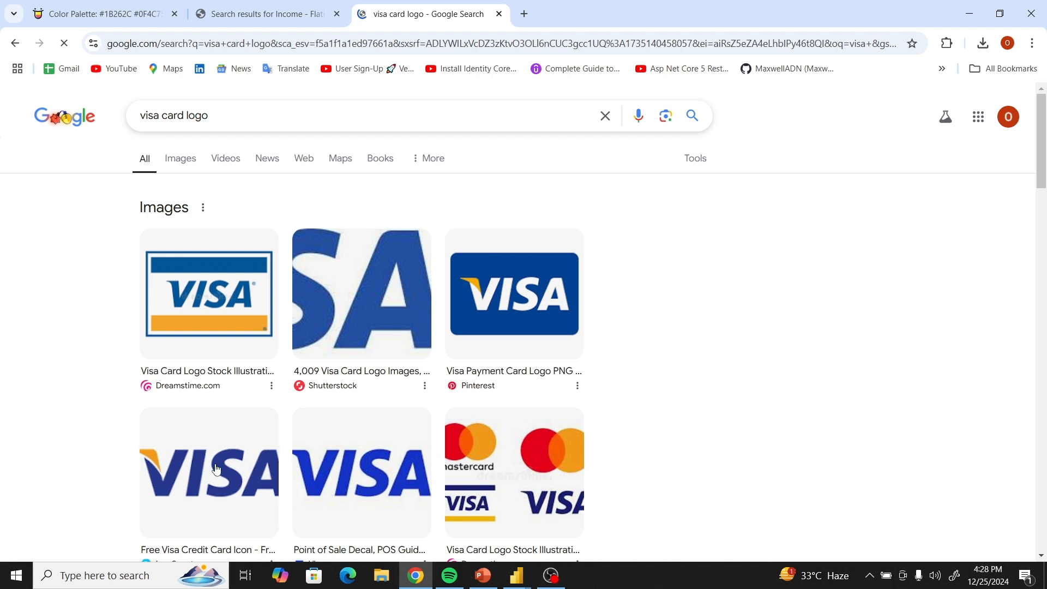
pyautogui.click(241, 472)
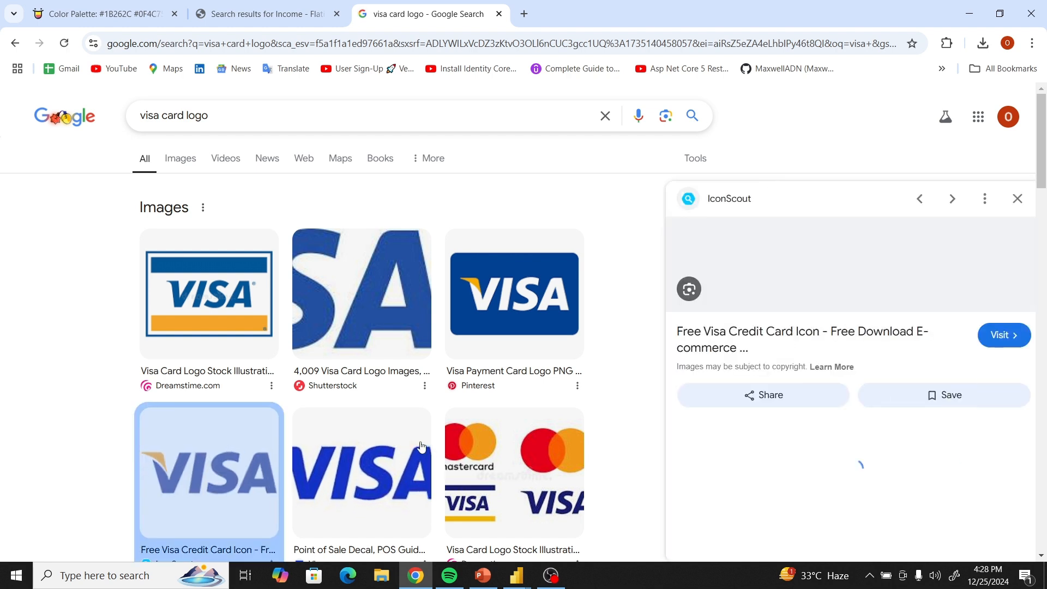
# Open Snipping Tool and capture a rectangular snip tightly around the Visa logo in the IconScout preview.
pyautogui.click(117, 576)
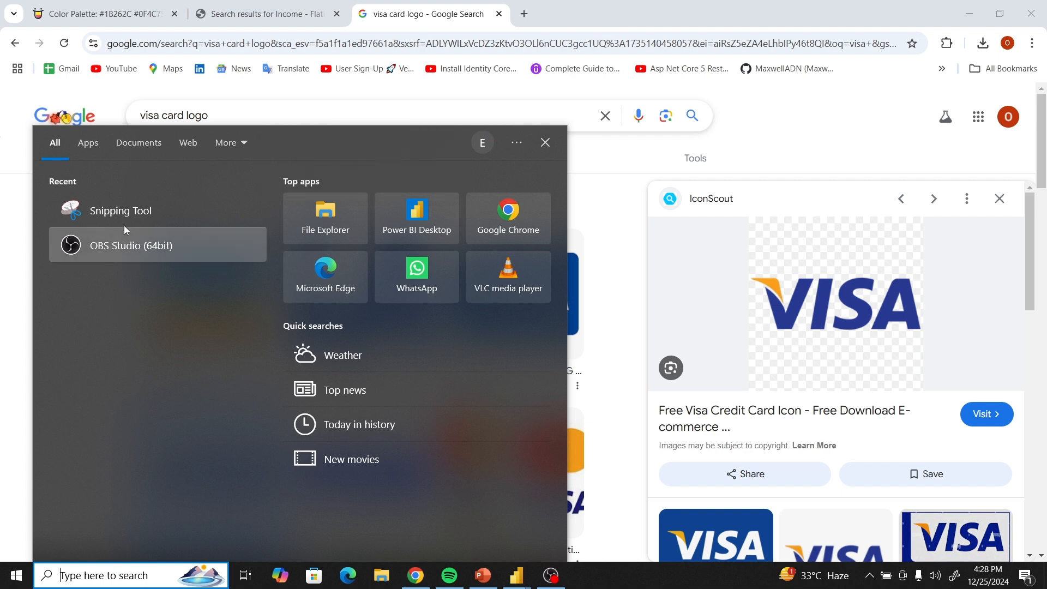
pyautogui.click(125, 211)
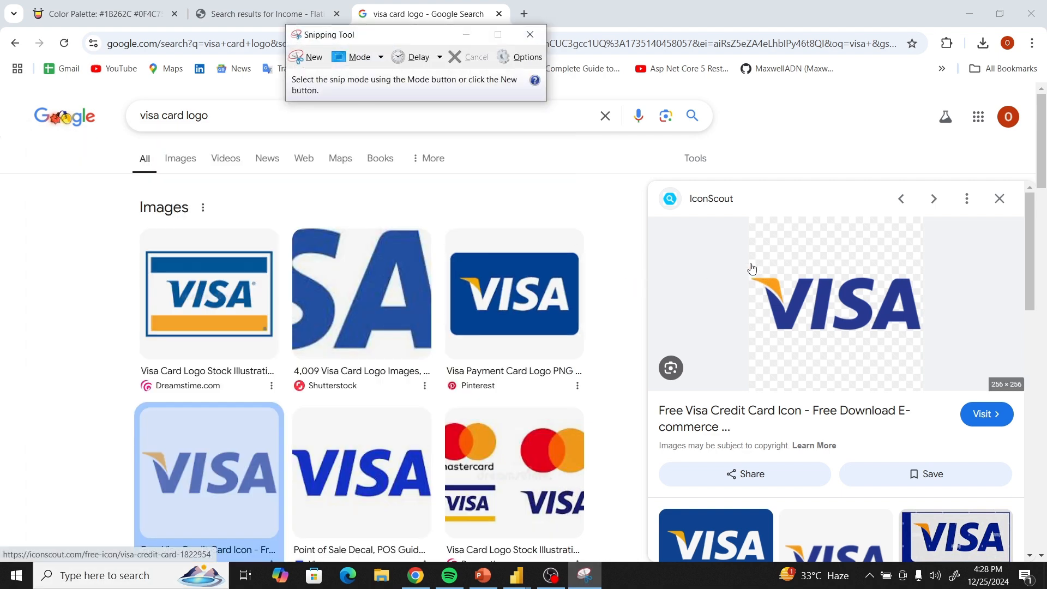
pyautogui.click(308, 57)
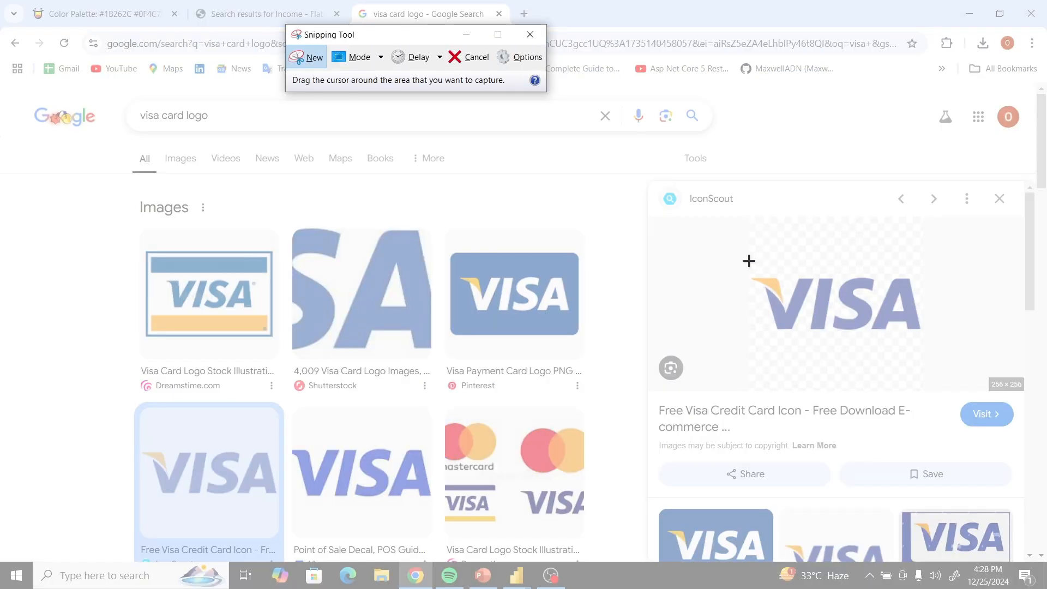
pyautogui.moveTo(746, 272); pyautogui.dragTo(927, 340)
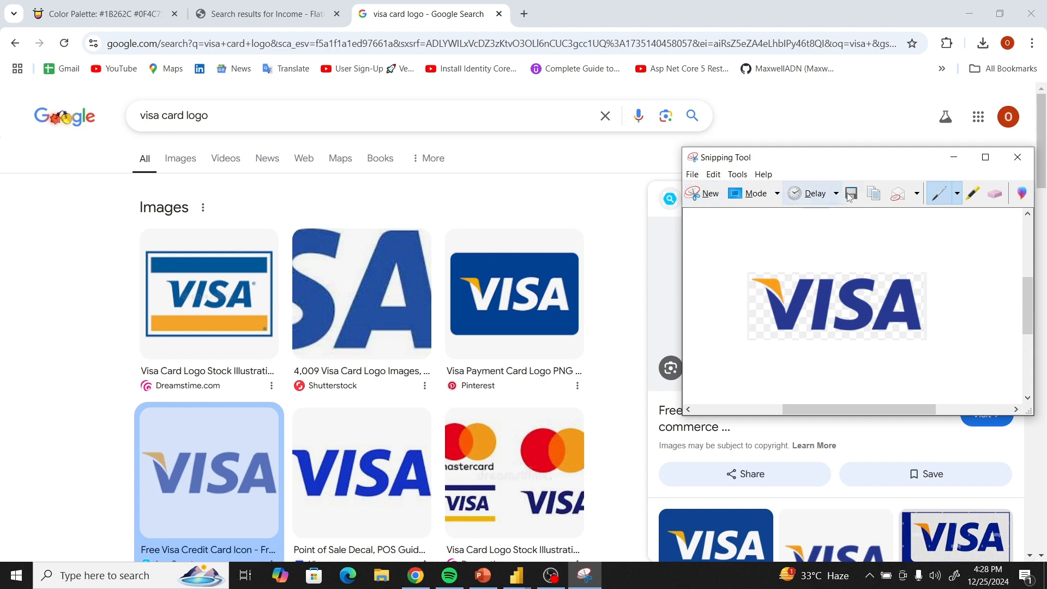
# Save the Visa logo snip to the Desktop as a PNG named after the card brand and close Snipping Tool.
pyautogui.click(875, 195)
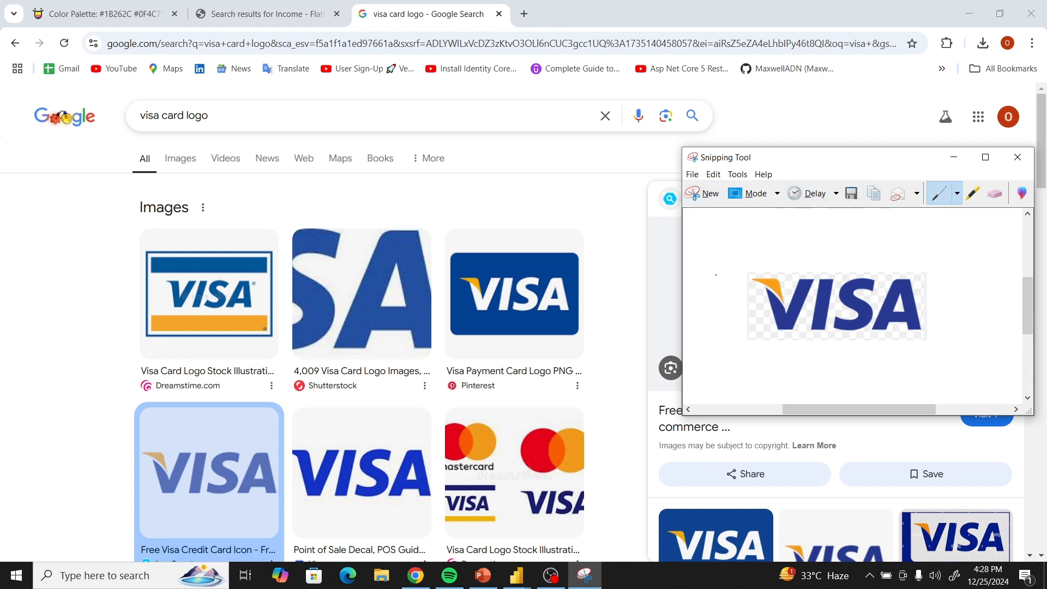
pyautogui.click(851, 195)
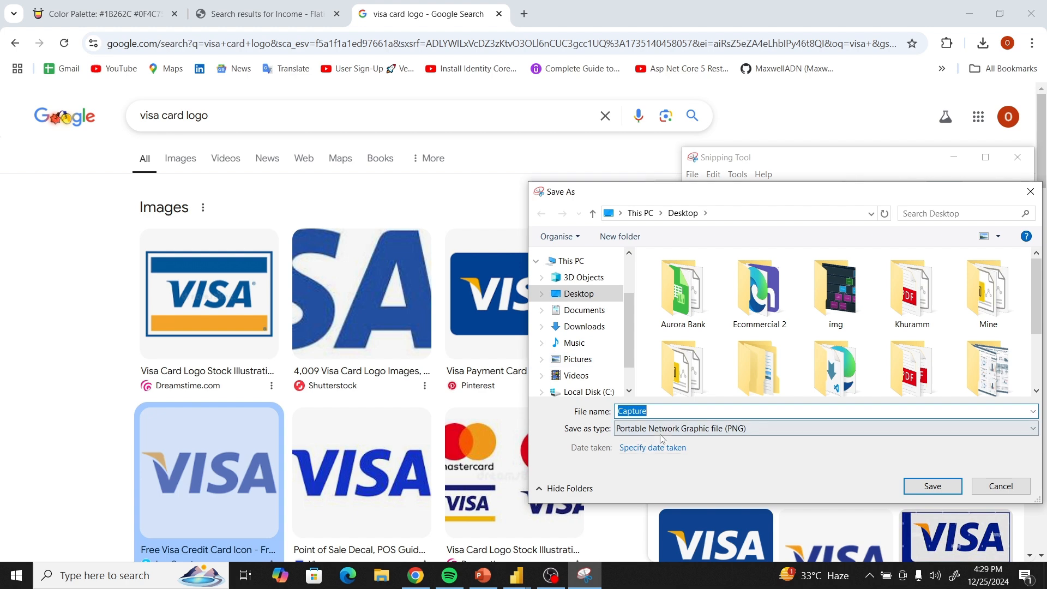
pyautogui.write('via')
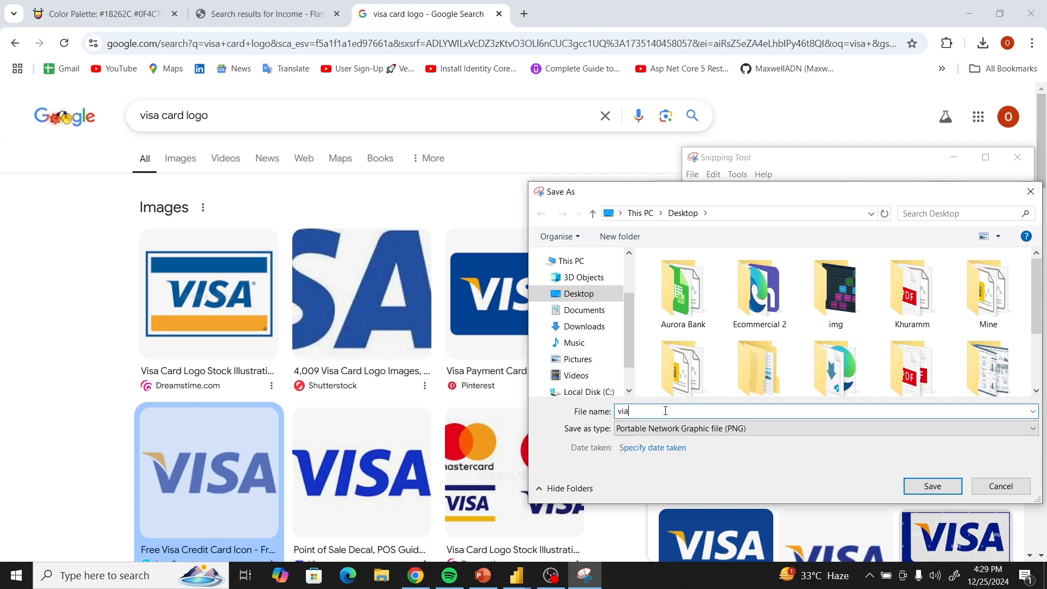
pyautogui.write('a')
pyautogui.click(940, 491)
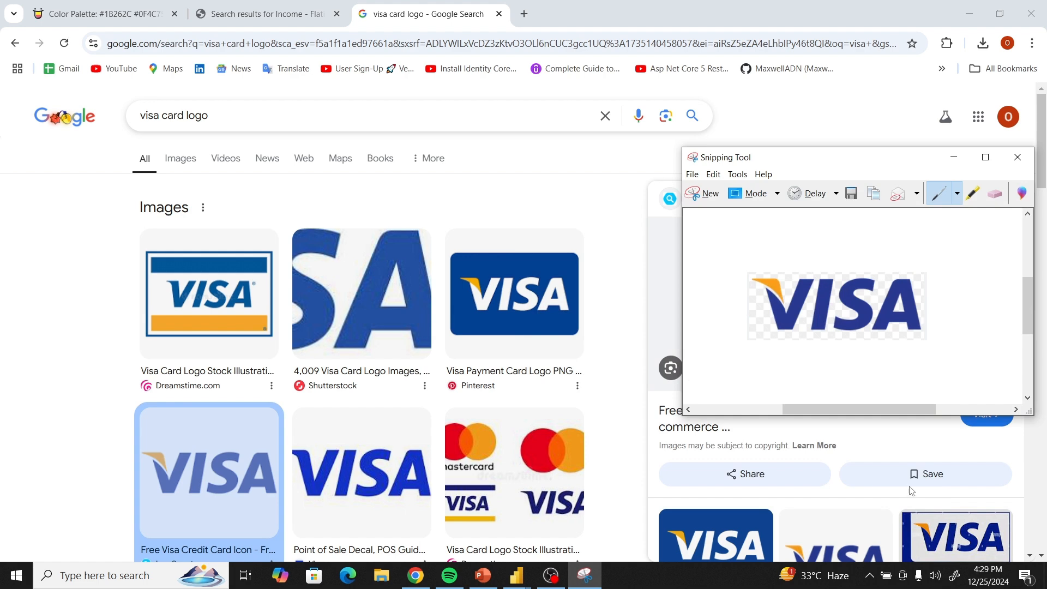
pyautogui.click(1018, 158)
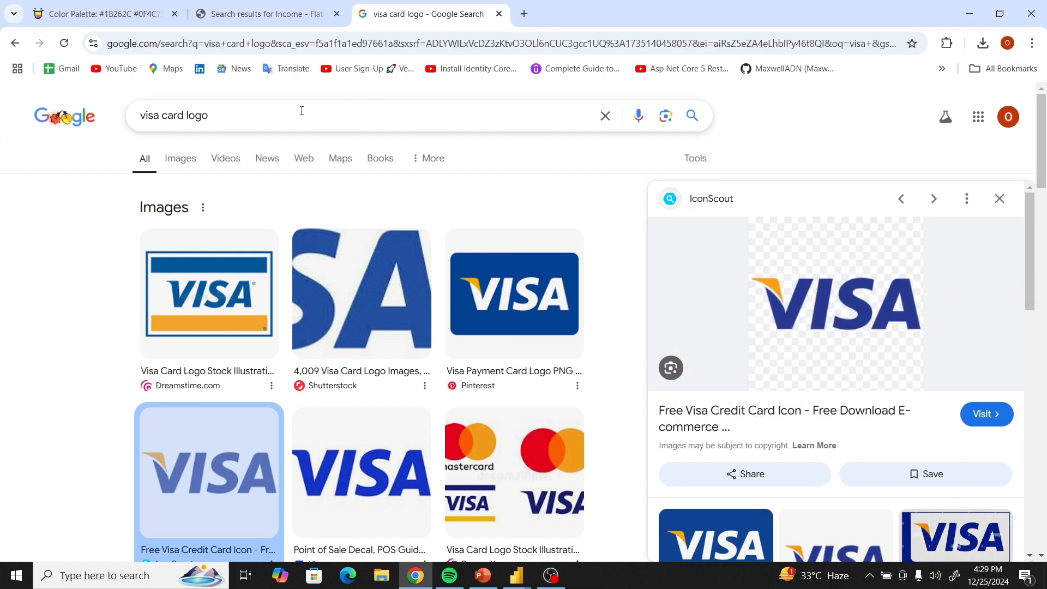
# Search Google for "discover card logo" and open the Pinterest Discover image in the preview.
pyautogui.moveTo(224, 121); pyautogui.dragTo(125, 123)
pyautogui.write('di')
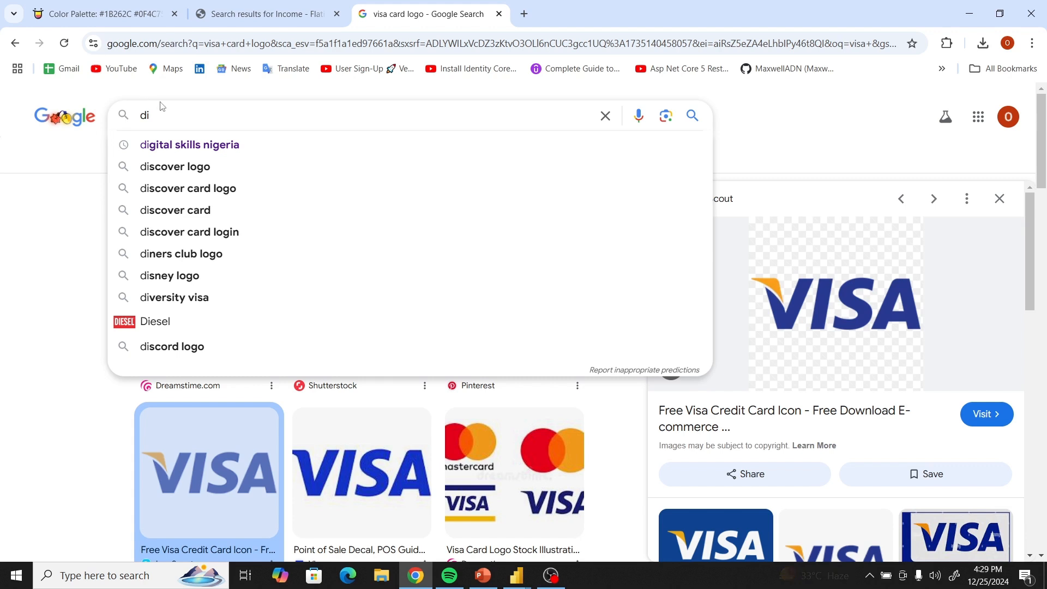
pyautogui.click(169, 191)
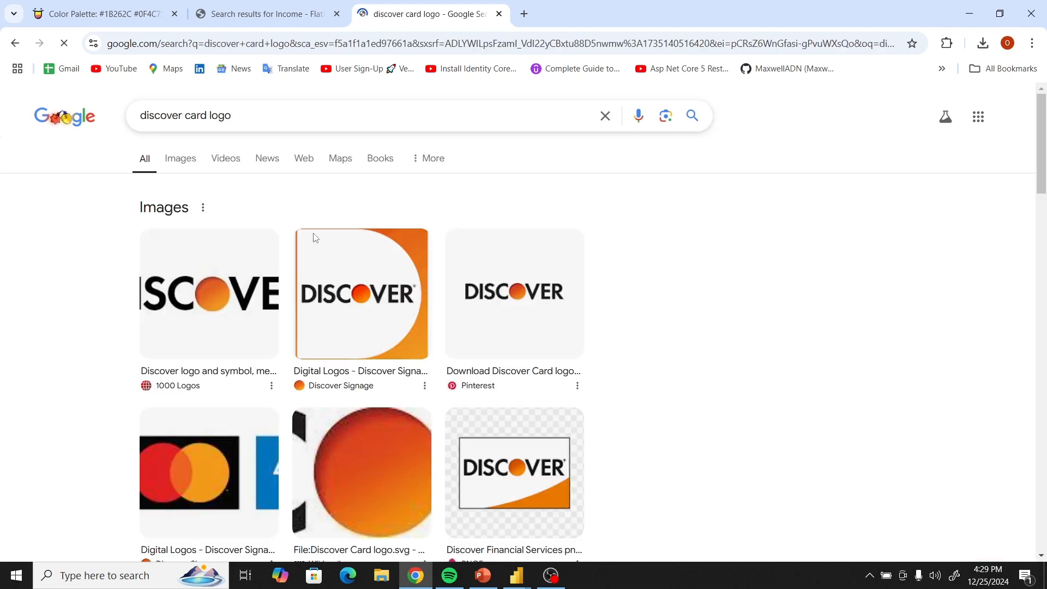
pyautogui.click(508, 318)
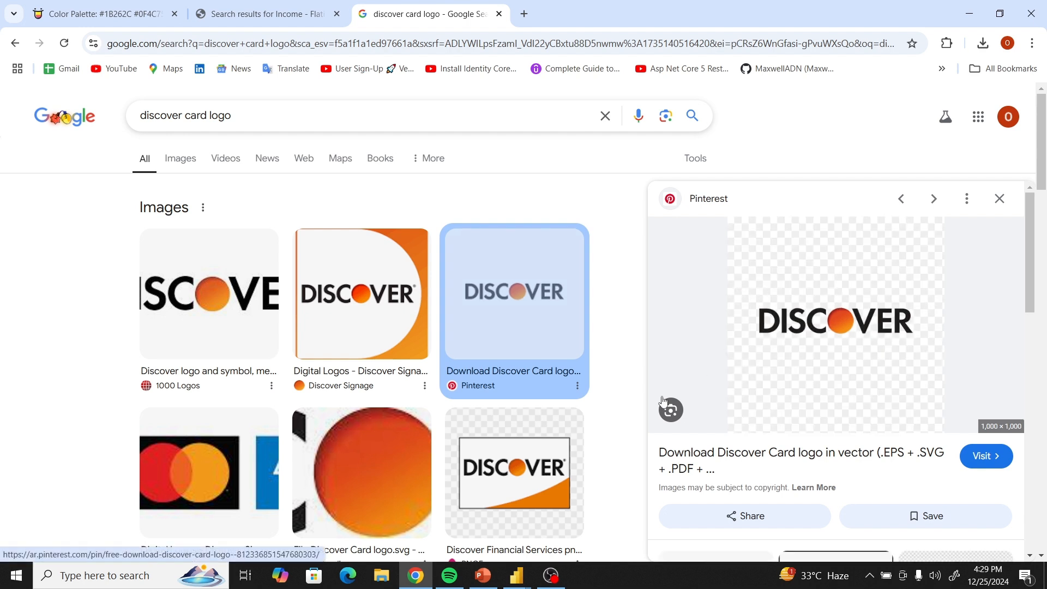
# Open Snipping Tool and capture a rectangular snip around the Discover logo in the Pinterest preview.
pyautogui.click(110, 576)
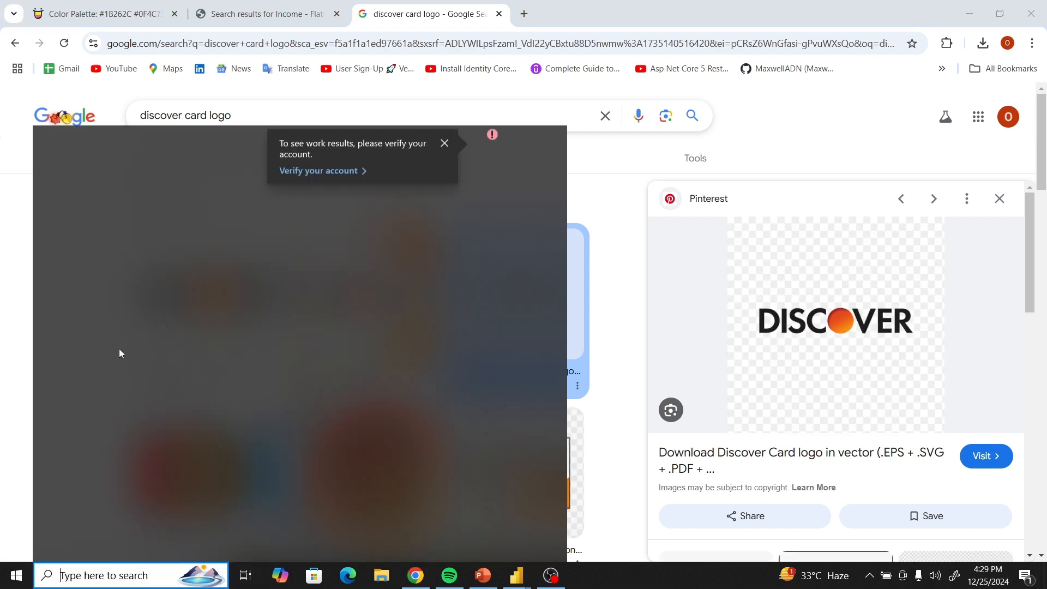
pyautogui.click(588, 288)
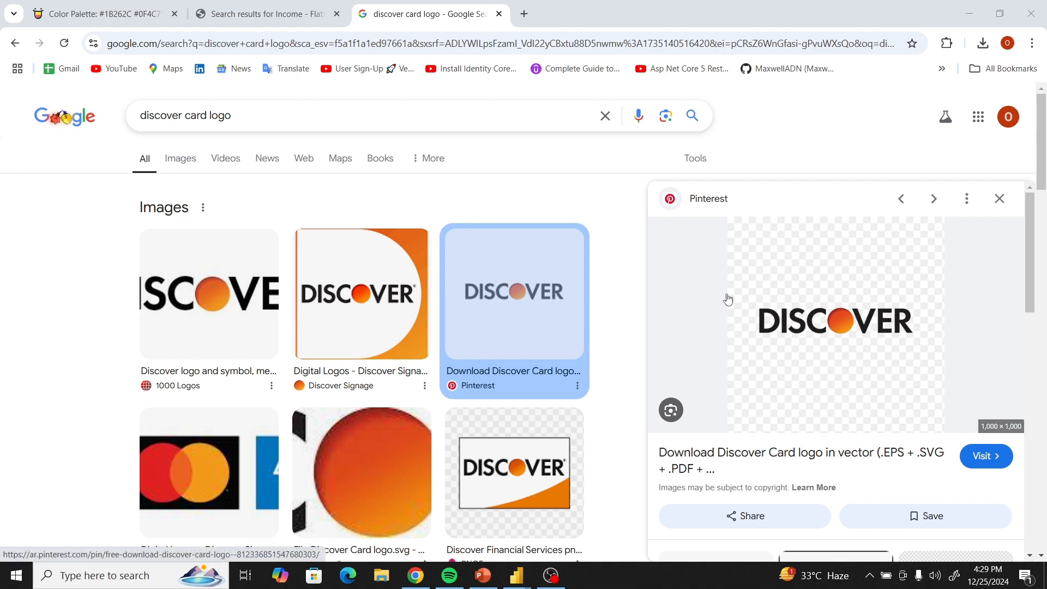
pyautogui.click(308, 57)
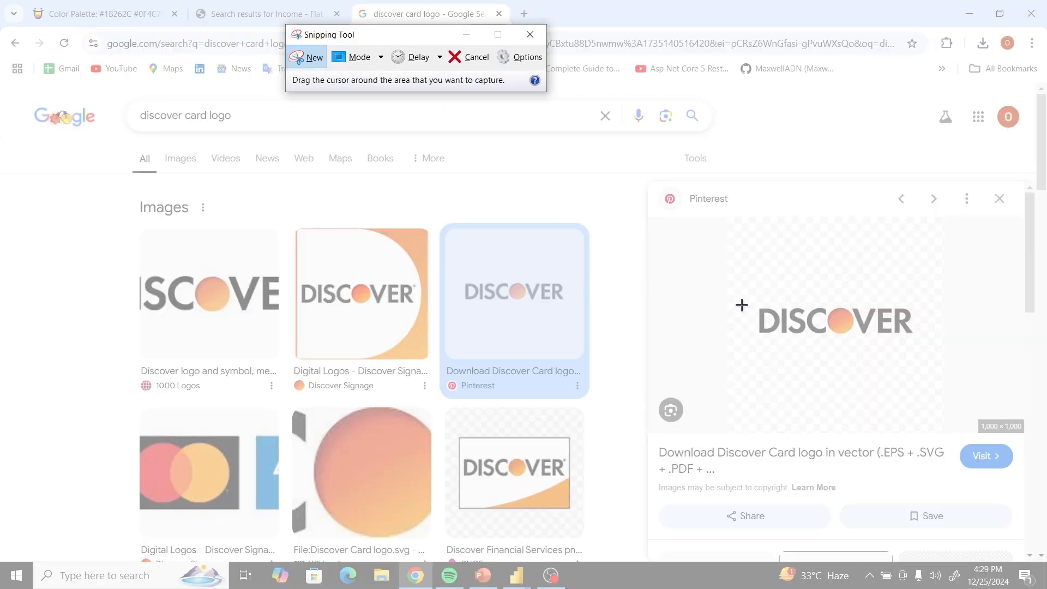
pyautogui.moveTo(744, 296); pyautogui.dragTo(931, 352)
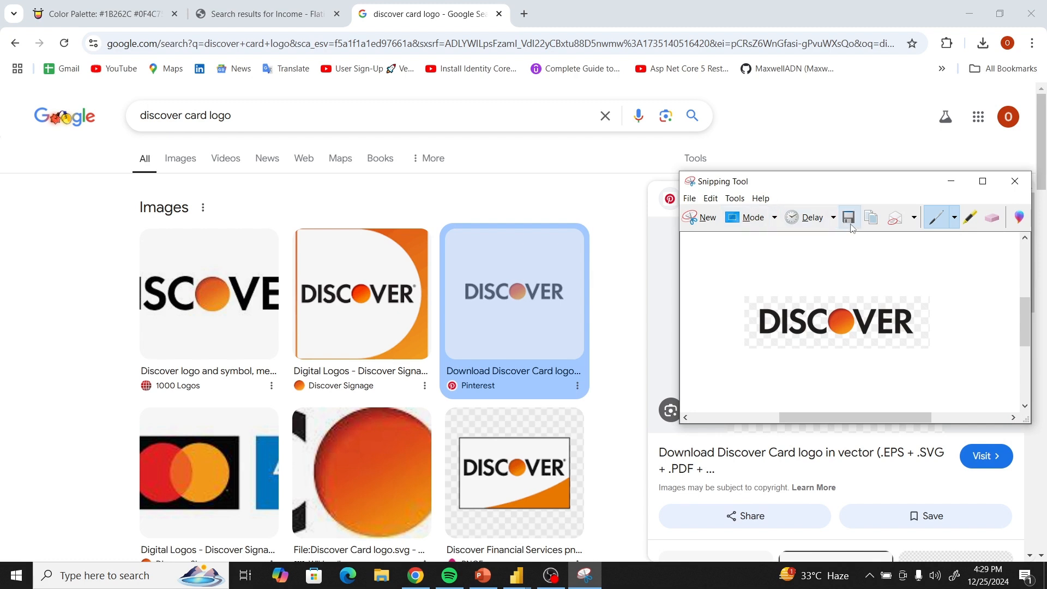
# Save the Discover logo snip to the Desktop as a PNG named "discover card" and close Snipping Tool.
pyautogui.click(850, 219)
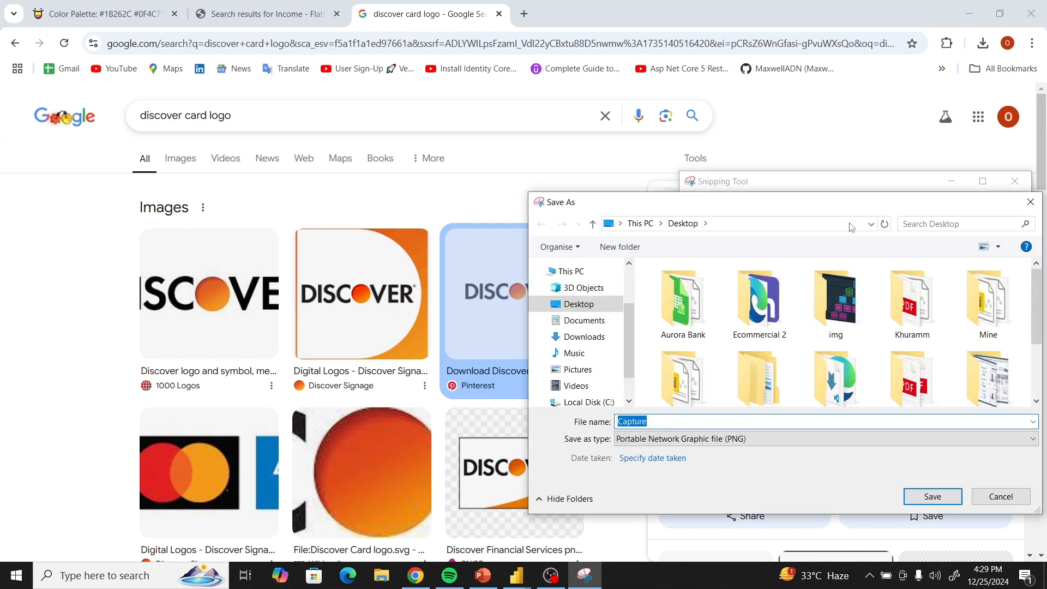
pyautogui.write('discover card')
pyautogui.press('Return')
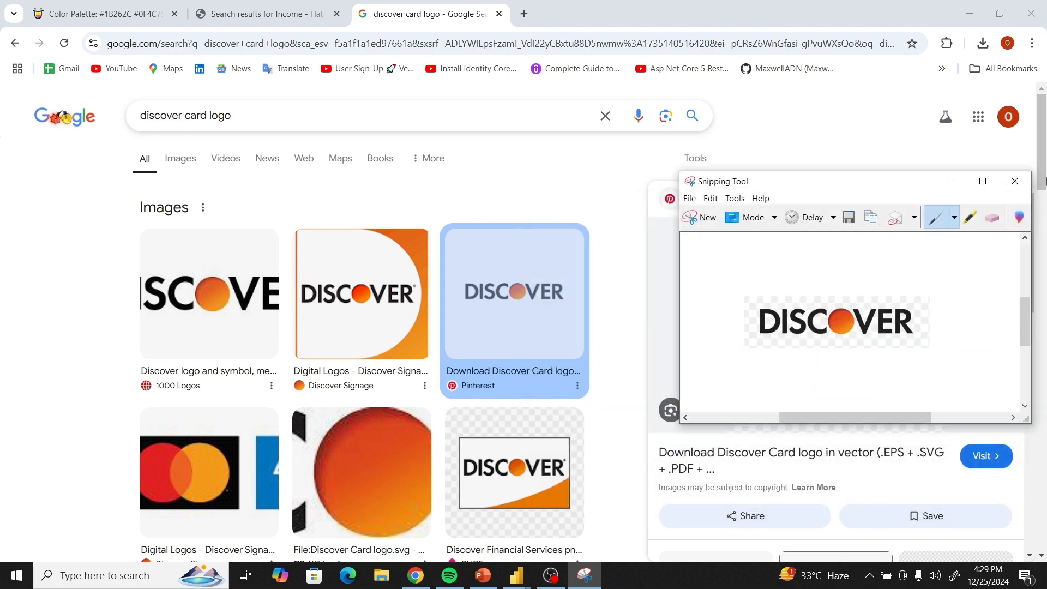
pyautogui.click(1015, 181)
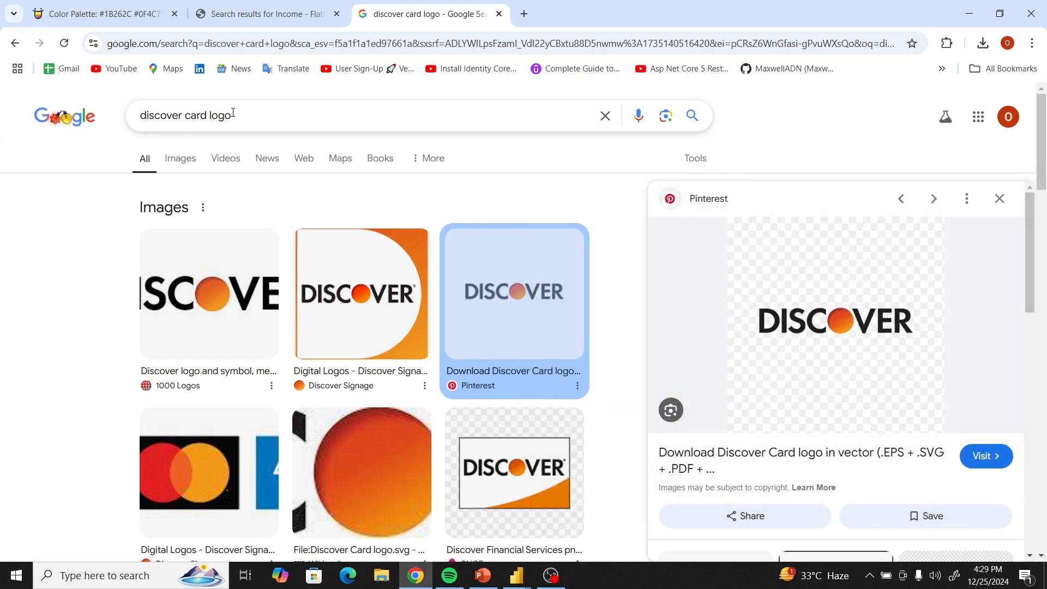
# Search Google for "american express logo".
pyautogui.moveTo(233, 113); pyautogui.dragTo(151, 117)
pyautogui.write('am')
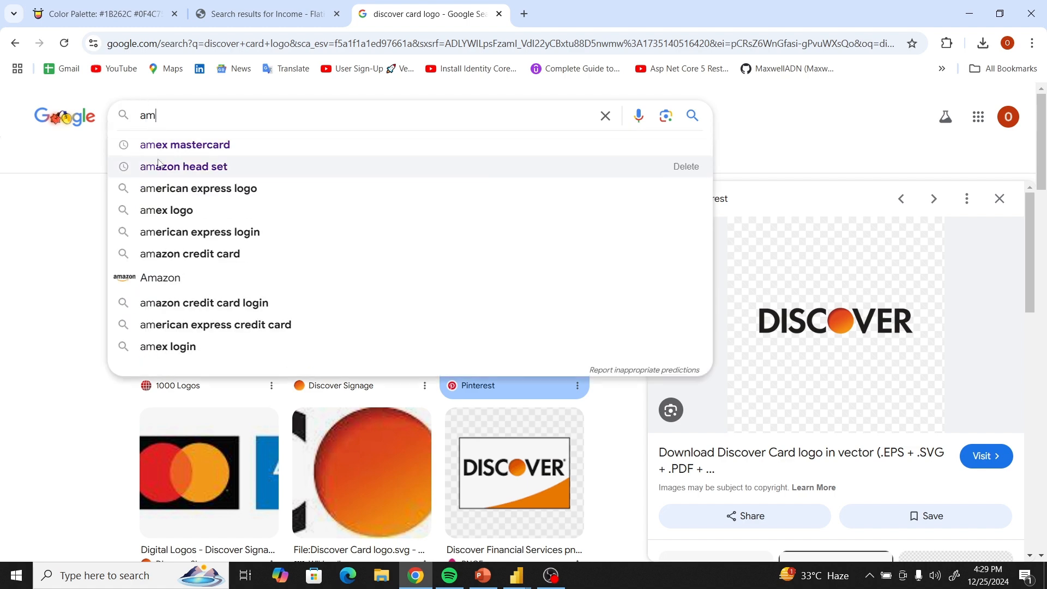
pyautogui.click(163, 189)
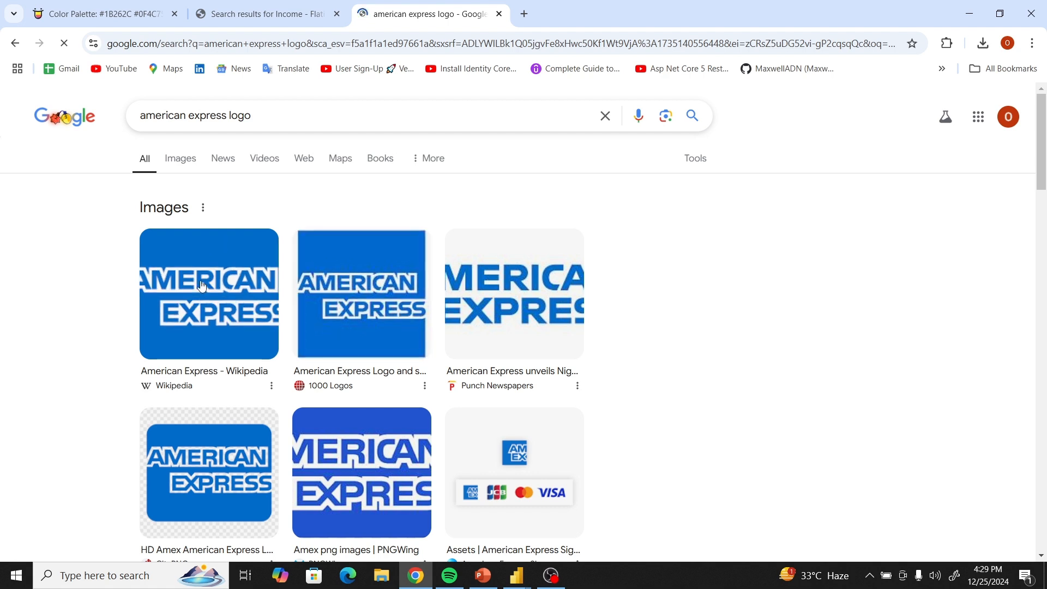
# Preview the Punch Newspapers American Express logo and switch to the full image results for the search.
pyautogui.click(522, 297)
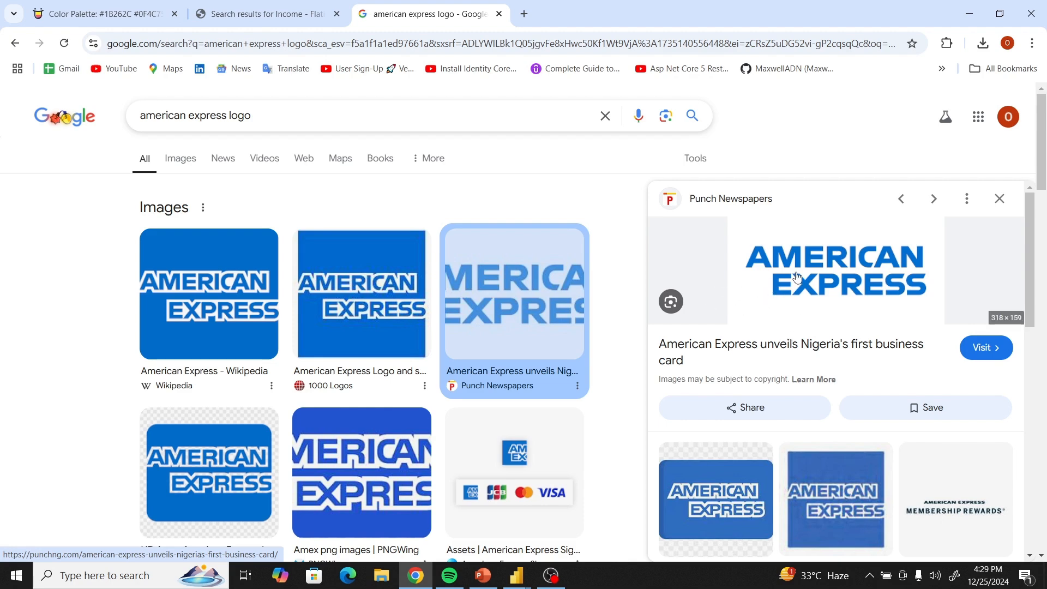
pyautogui.scroll(-3, 400, 435)
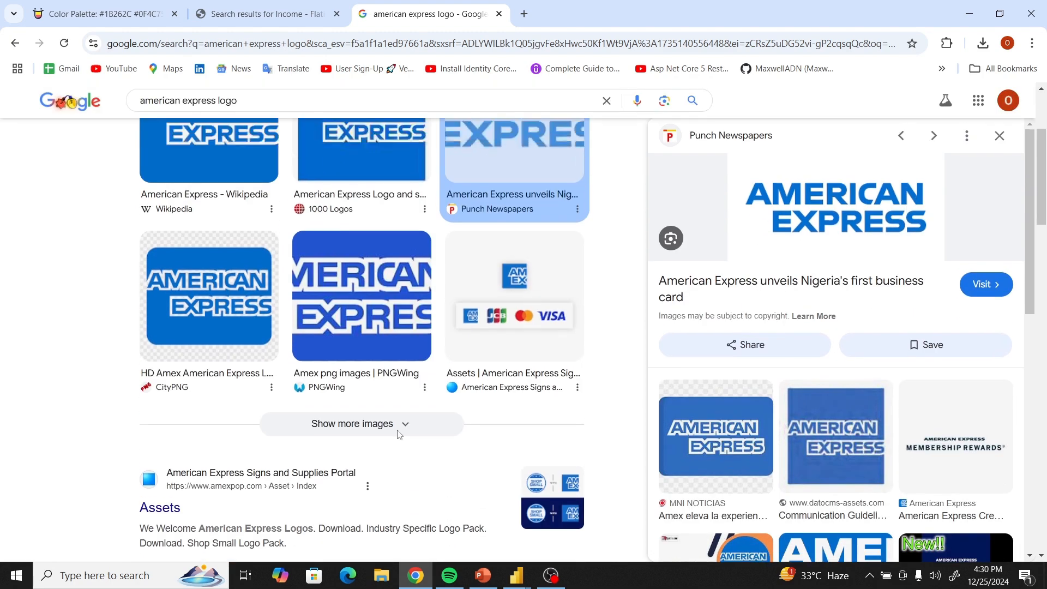
pyautogui.scroll(3, 400, 435)
pyautogui.click(201, 206)
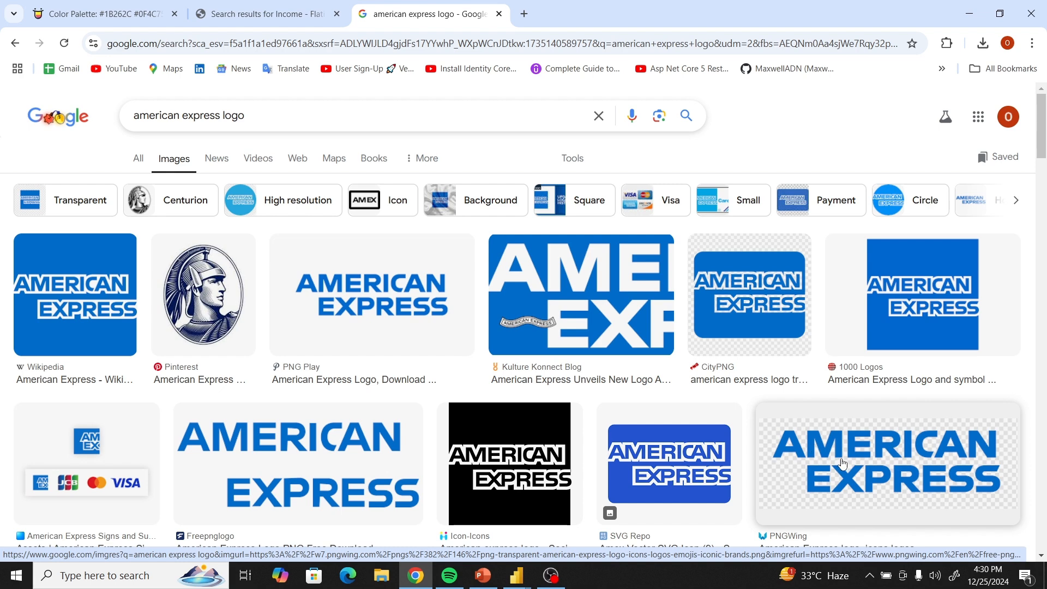
# Examine the PNGWing and IconScout American Express logos in the preview, and return to the image results.
pyautogui.click(843, 463)
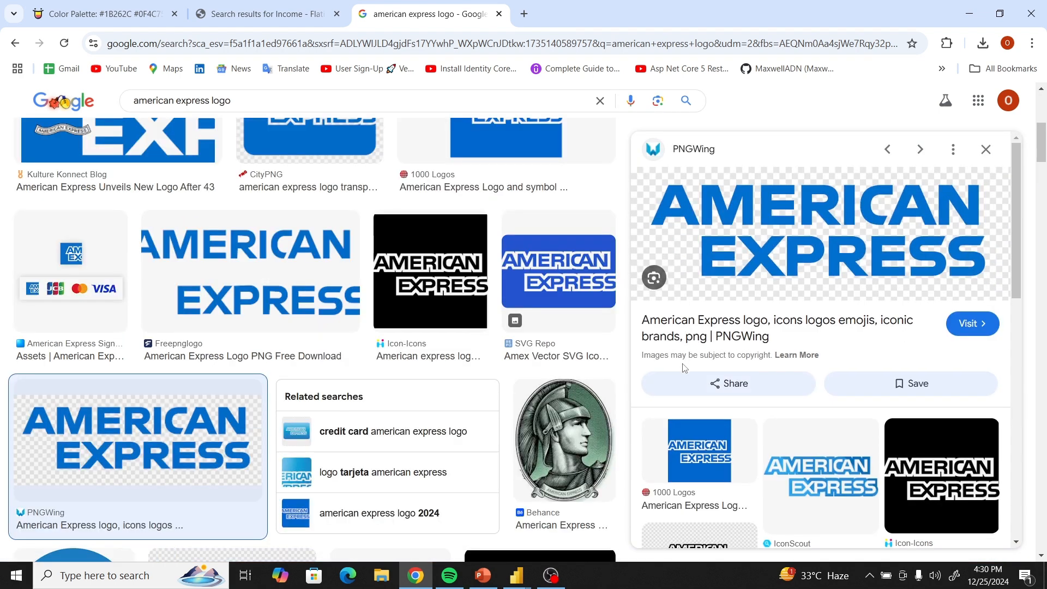
pyautogui.click(822, 490)
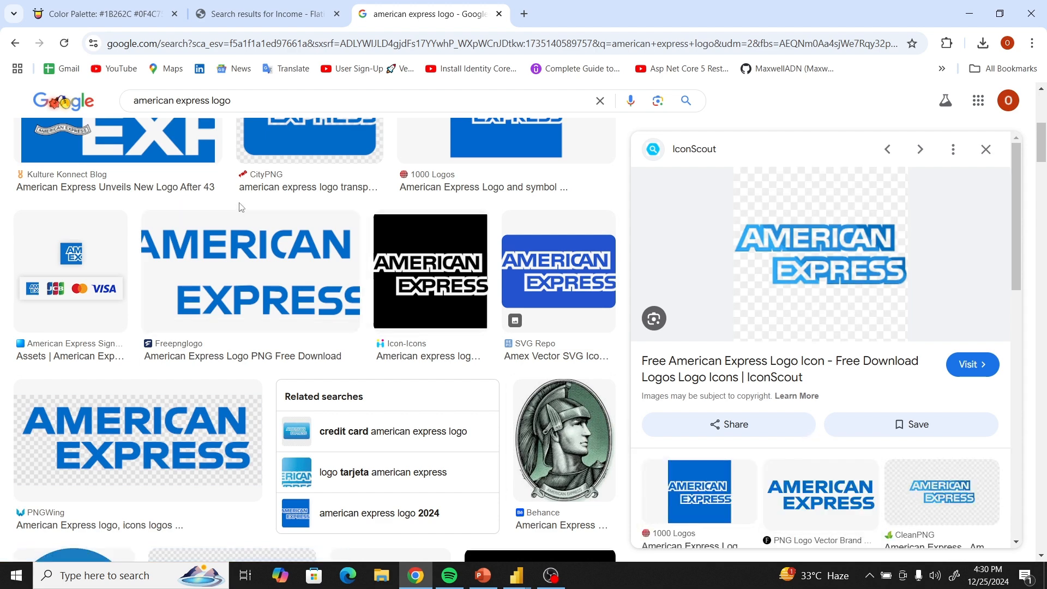
pyautogui.scroll(6, 235, 256)
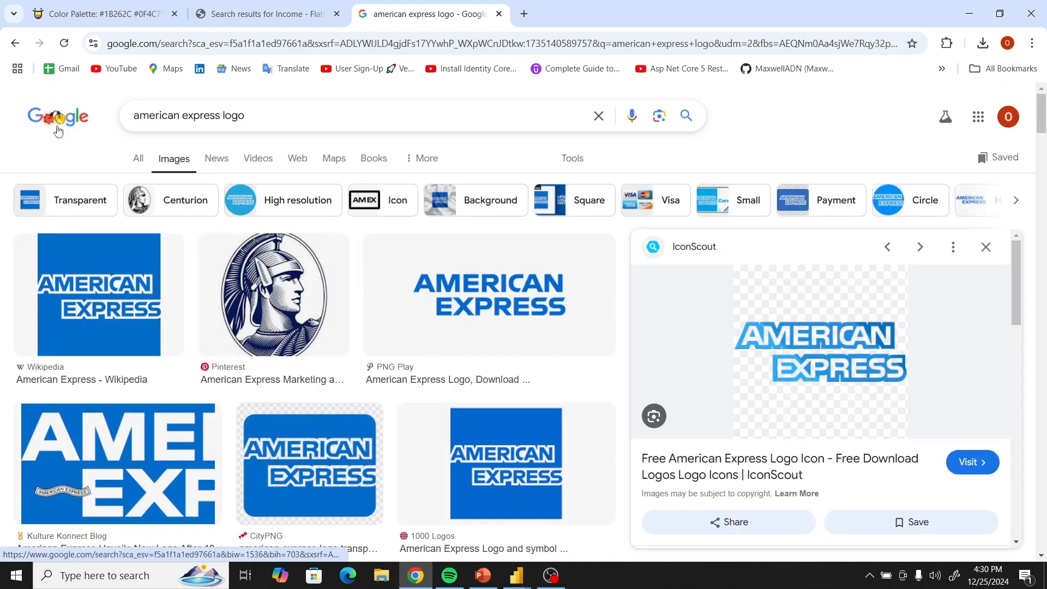
pyautogui.click(13, 45)
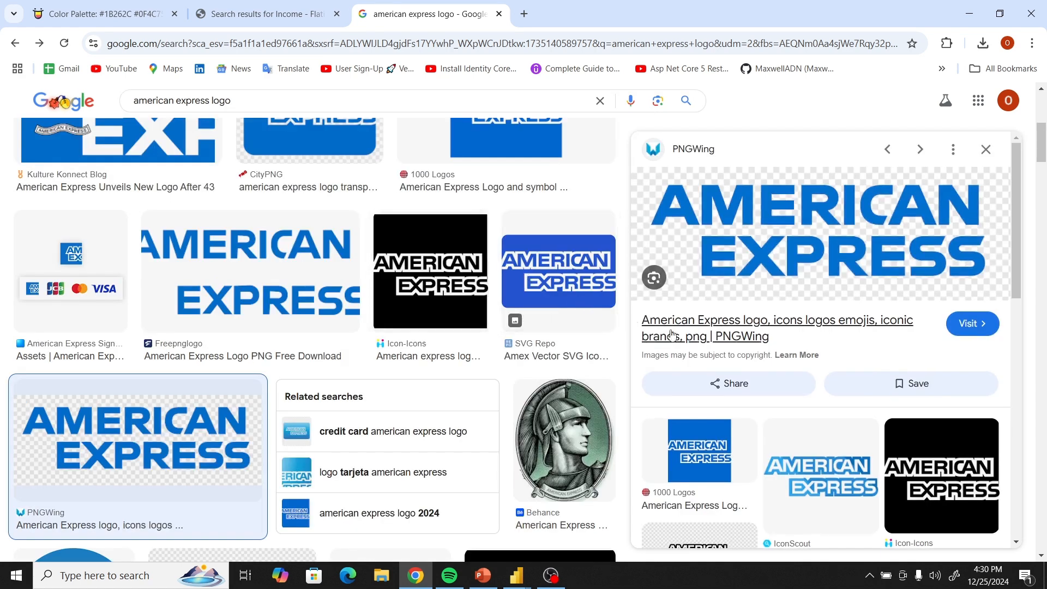
pyautogui.click(13, 43)
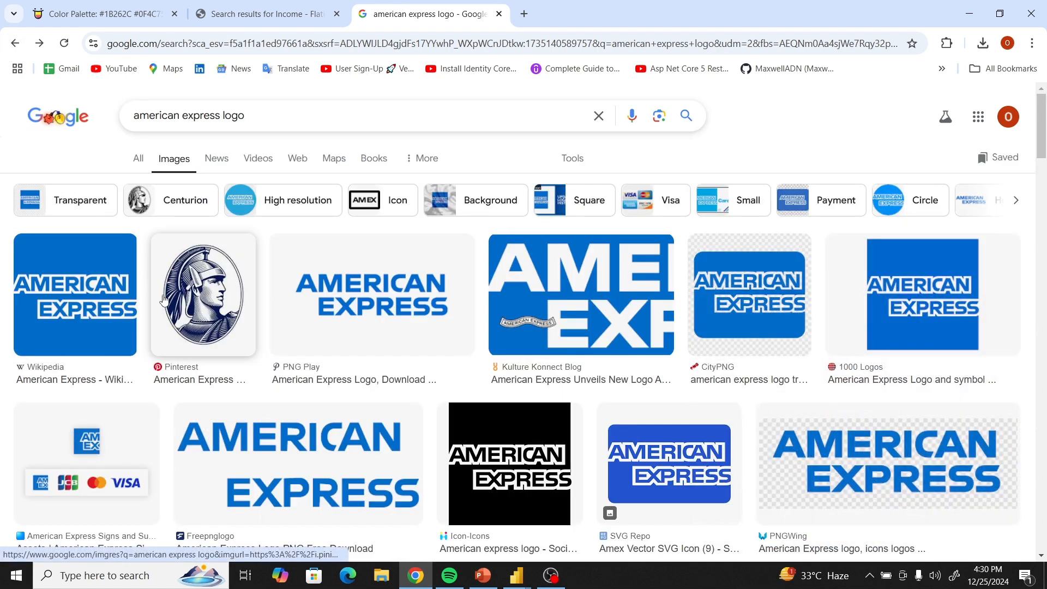
# Open the Wikipedia American Express image in the preview and capture a rectangular snip around its lettering with Snipping Tool.
pyautogui.click(58, 303)
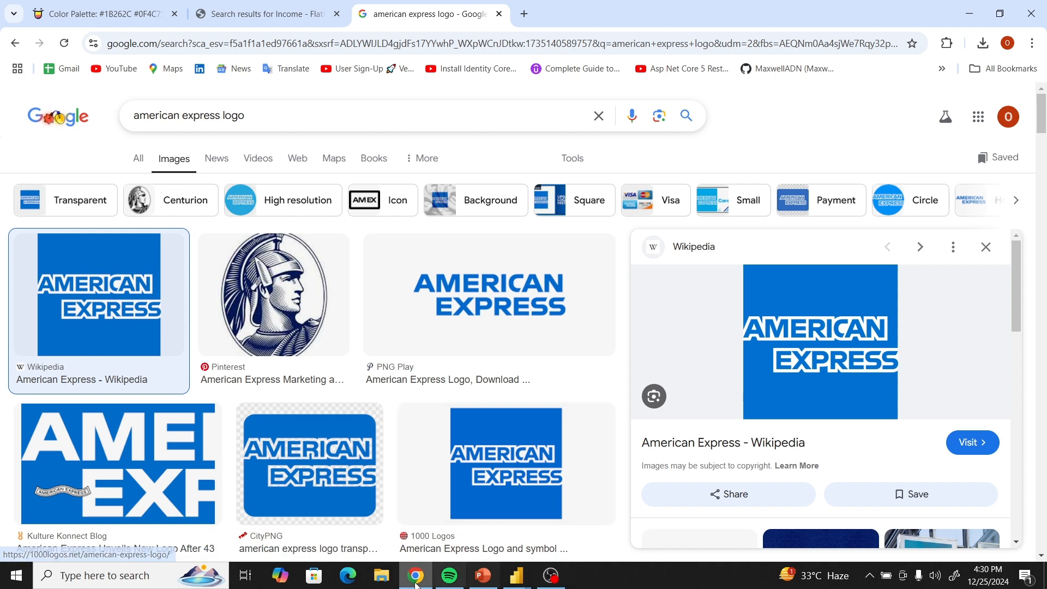
pyautogui.click(128, 580)
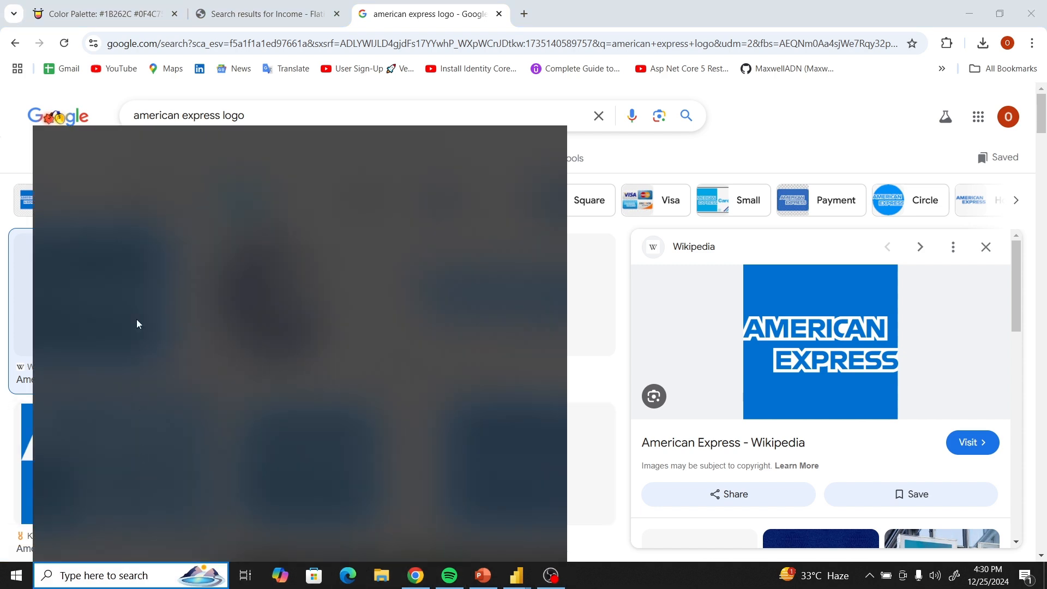
pyautogui.click(99, 217)
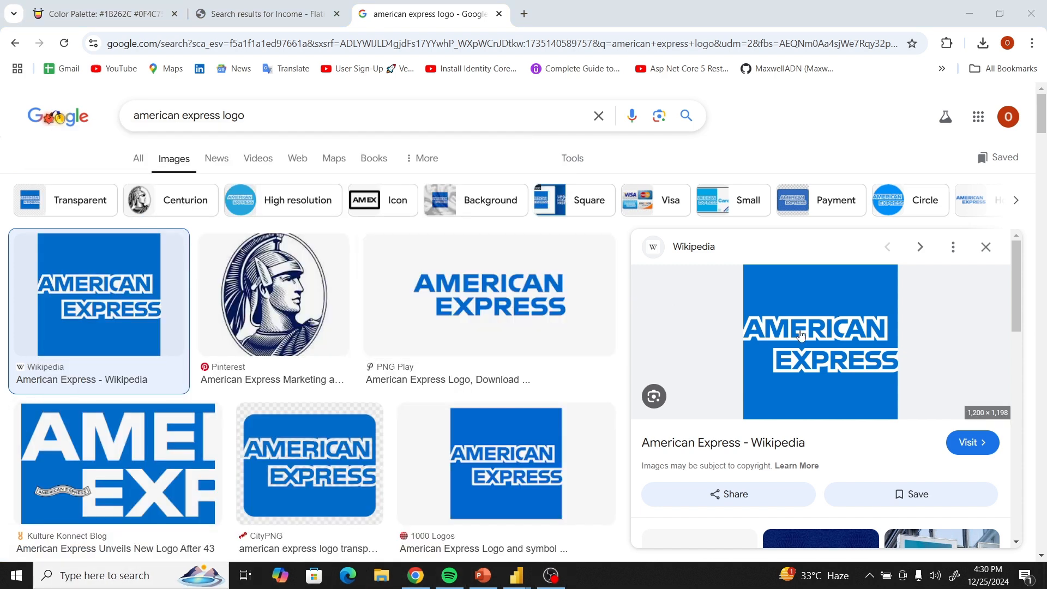
pyautogui.click(309, 57)
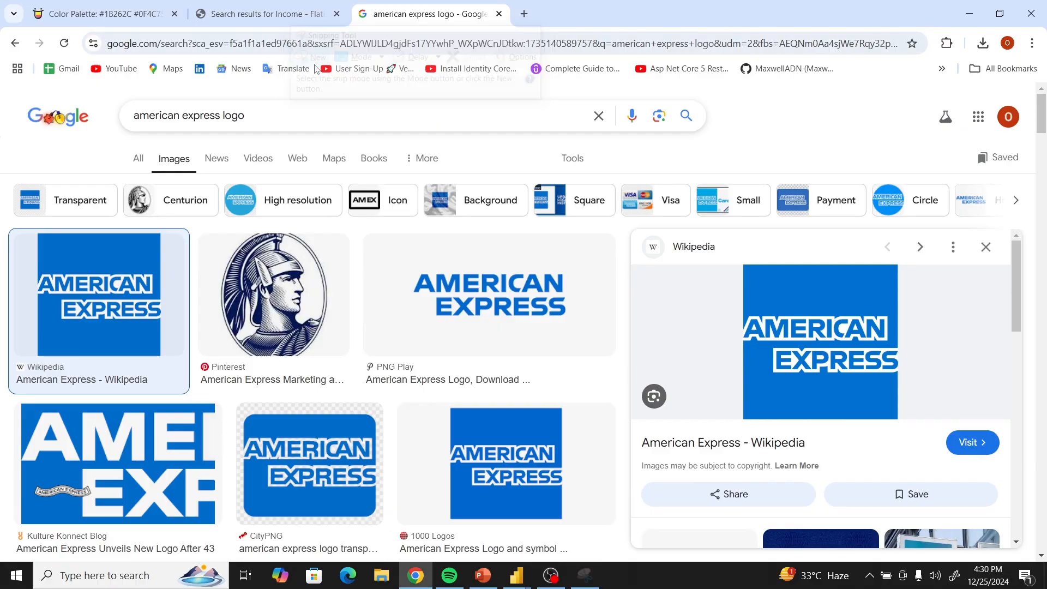
pyautogui.moveTo(743, 313); pyautogui.dragTo(902, 376)
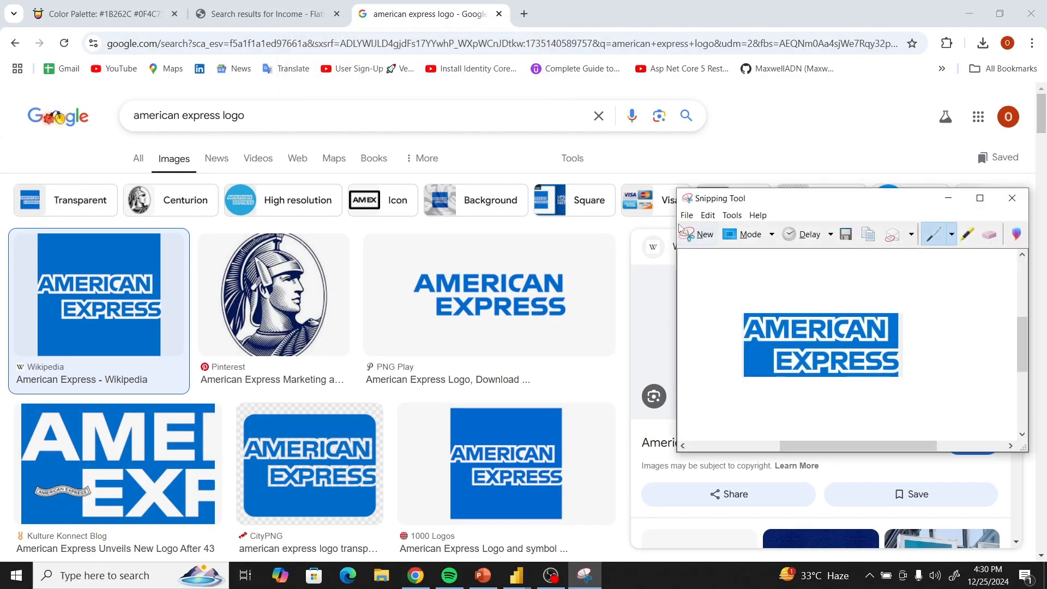
# Save the American Express snip to the Desktop as a PNG named "amex" and close Snipping Tool.
pyautogui.click(839, 243)
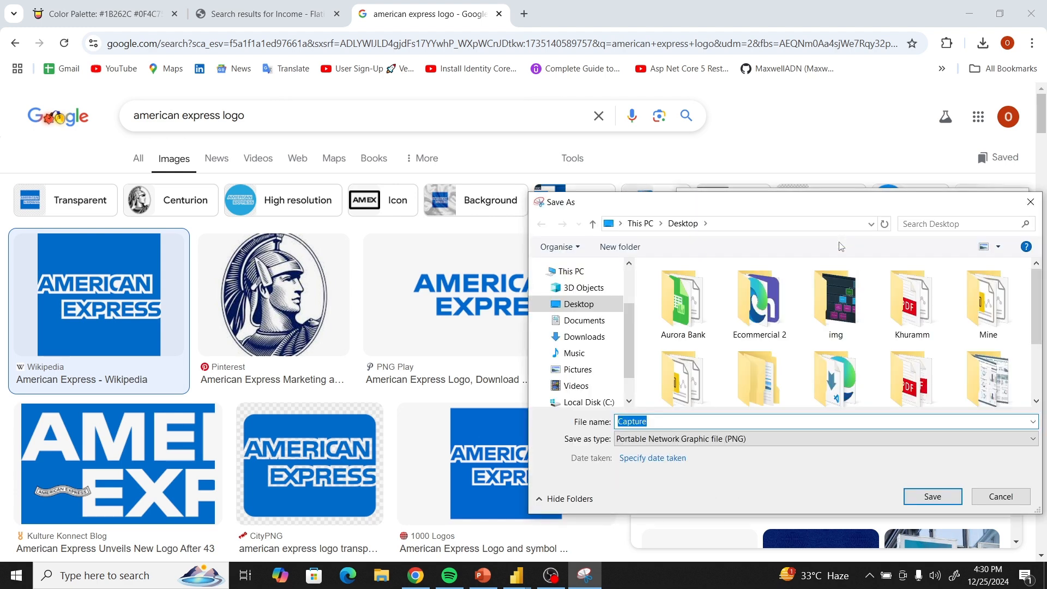
pyautogui.write('amex')
pyautogui.press('Return')
pyautogui.click(1013, 198)
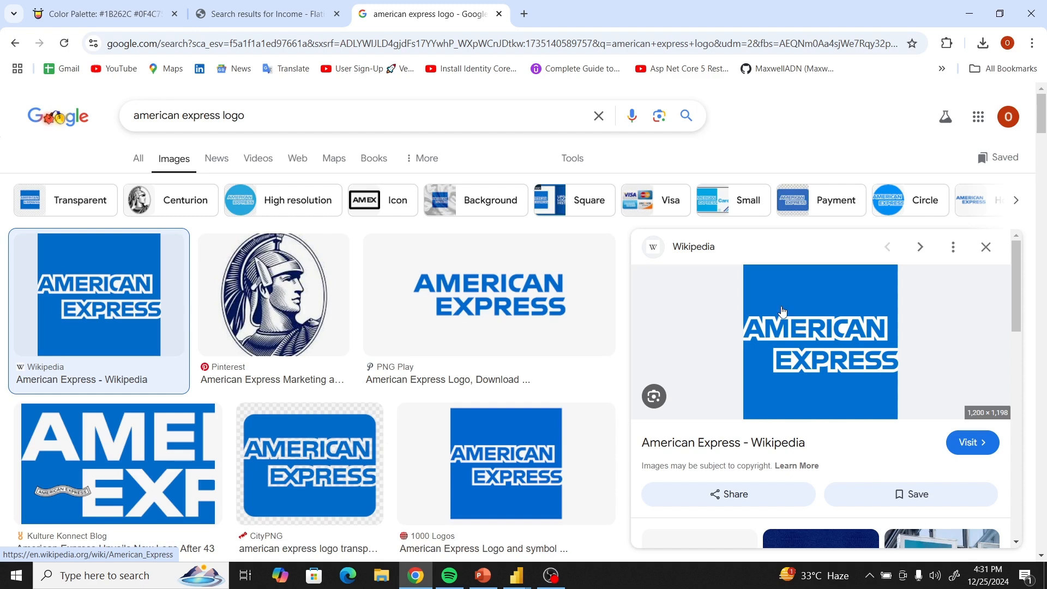
# Search Google for "remove background" in a new browser tab and open the remove.bg website.
pyautogui.click(524, 14)
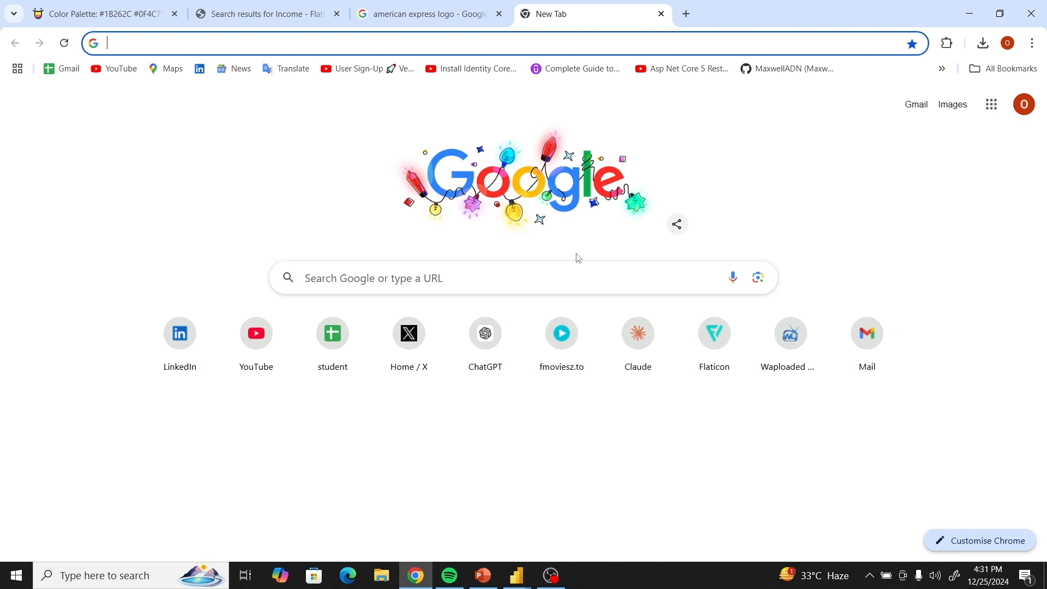
pyautogui.write('remo')
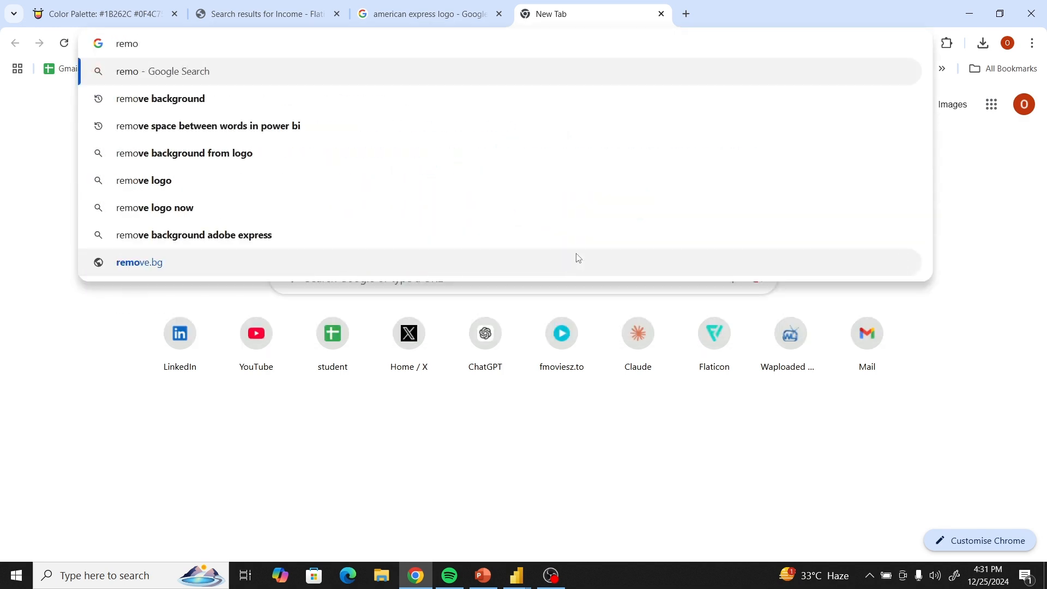
pyautogui.write('ve')
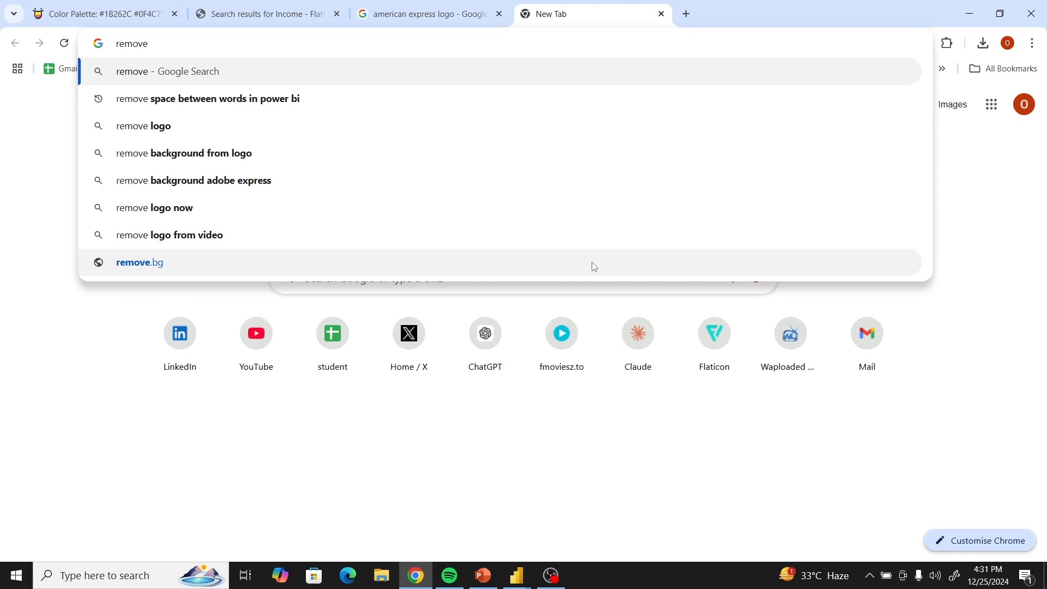
pyautogui.write(' backg')
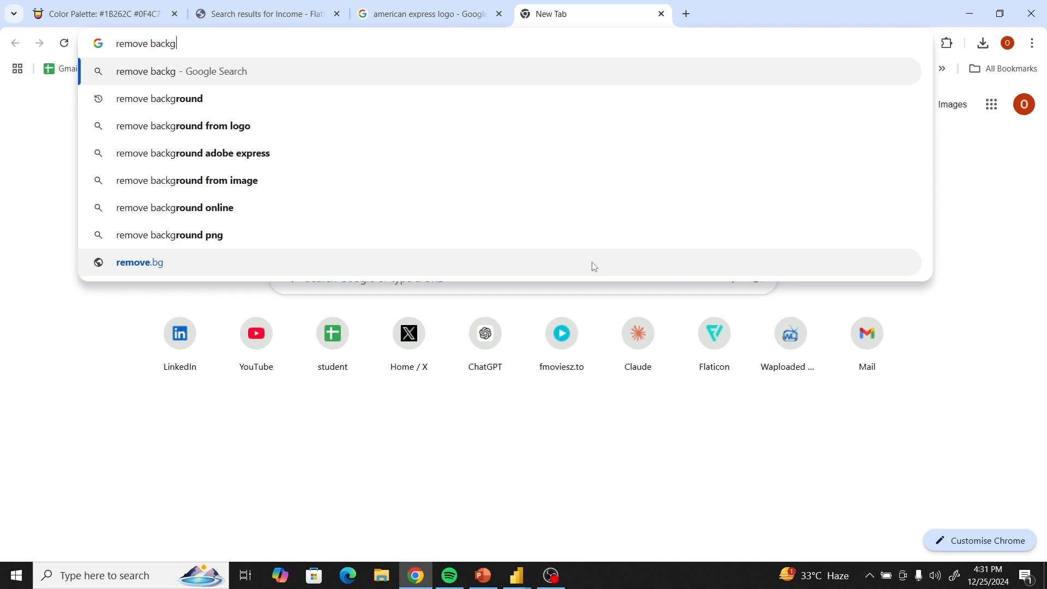
pyautogui.write('round')
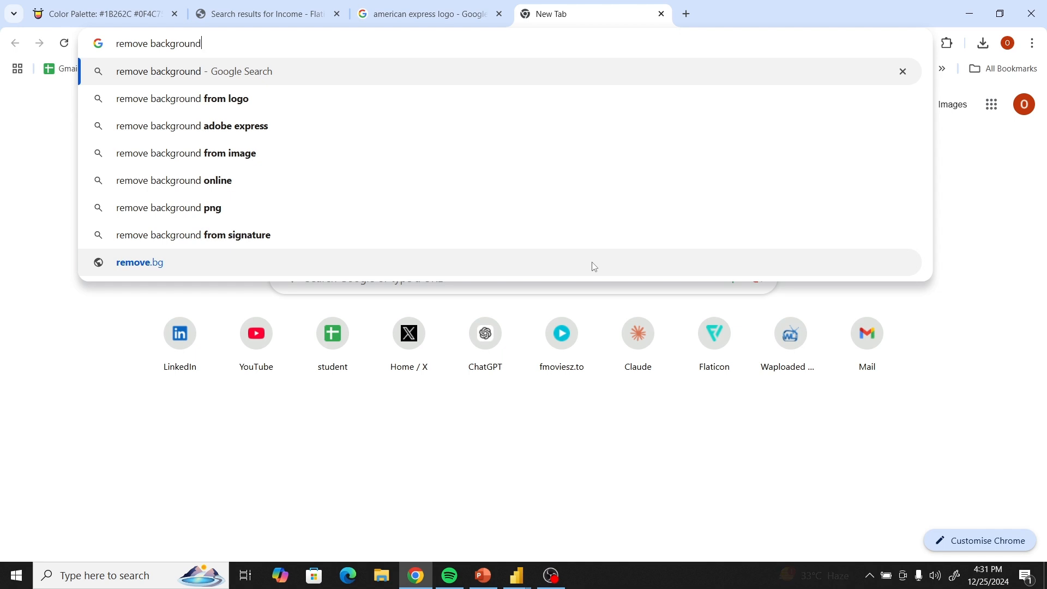
pyautogui.press('Return')
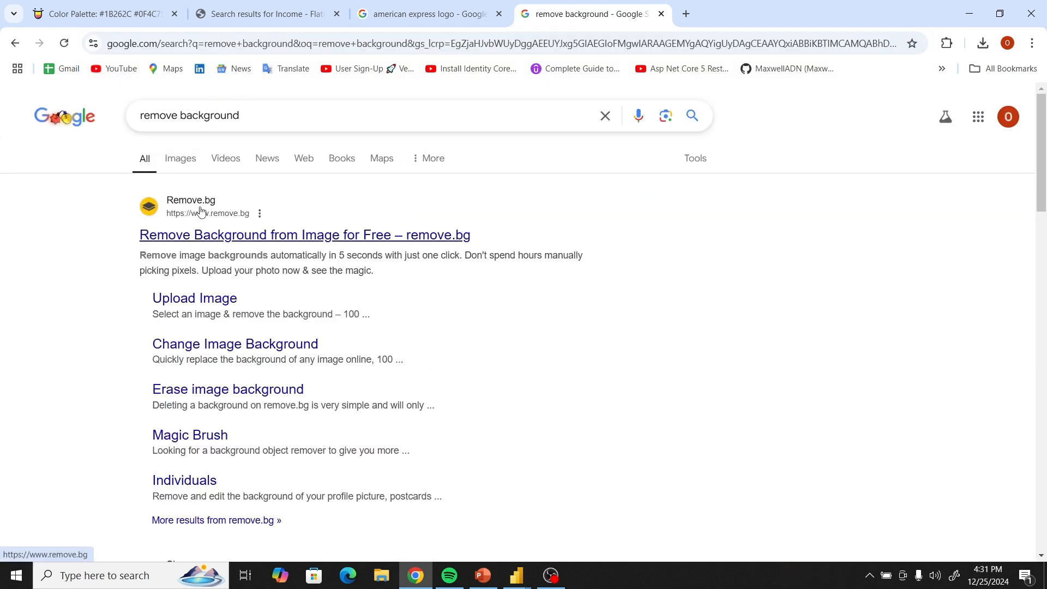
pyautogui.click(193, 235)
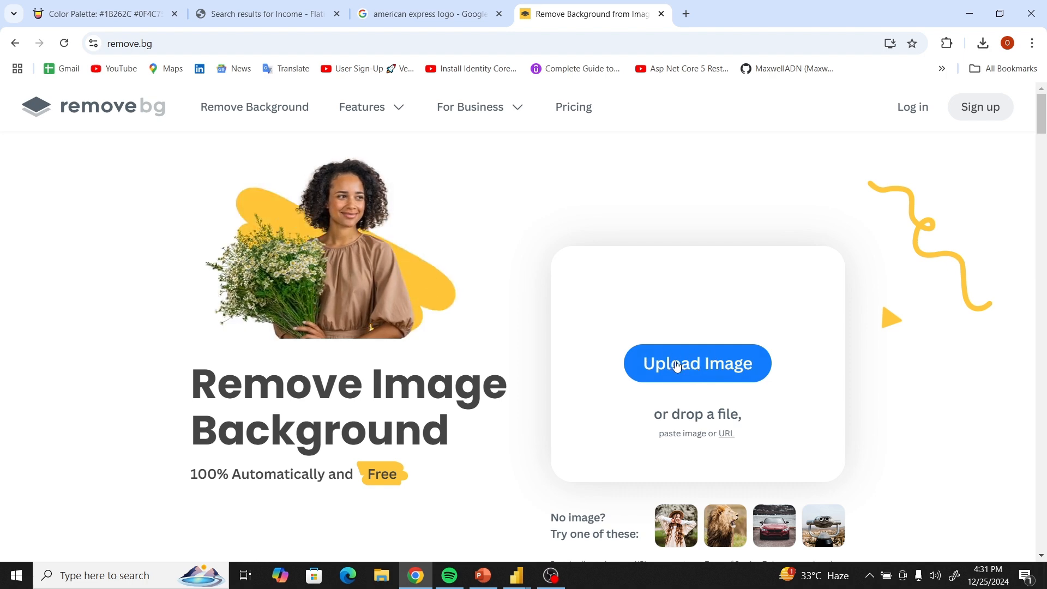
# Upload the "masstercard" image from the Desktop to remove.bg and download the version without background.
pyautogui.click(682, 367)
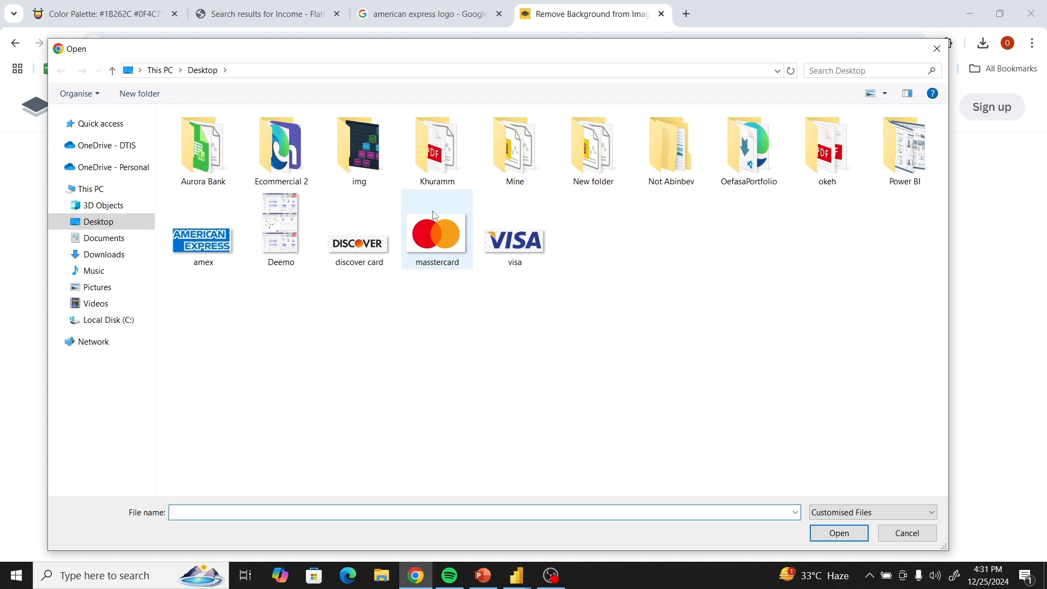
pyautogui.click(437, 235)
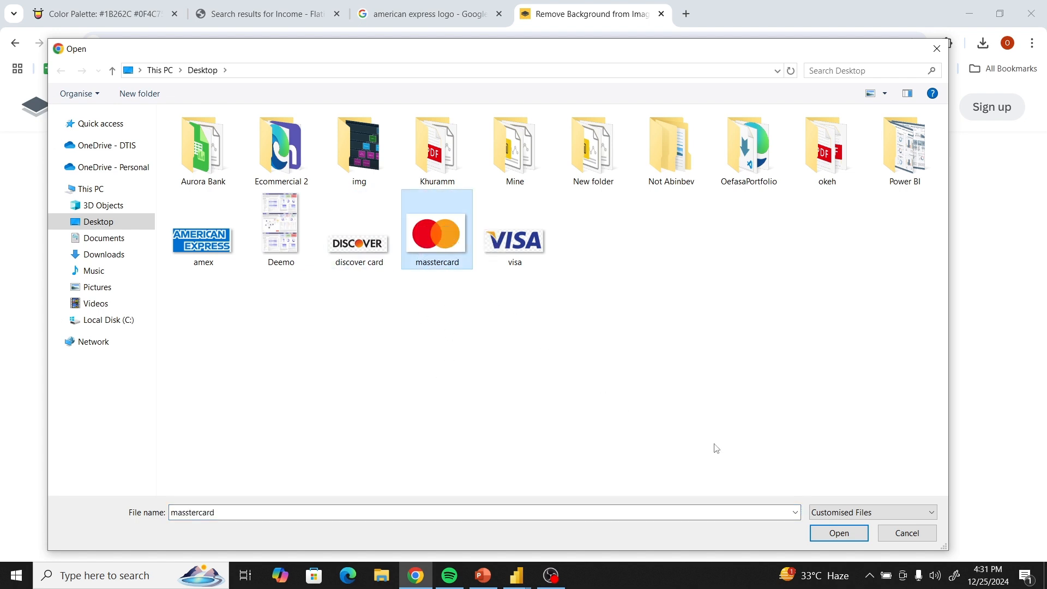
pyautogui.click(816, 532)
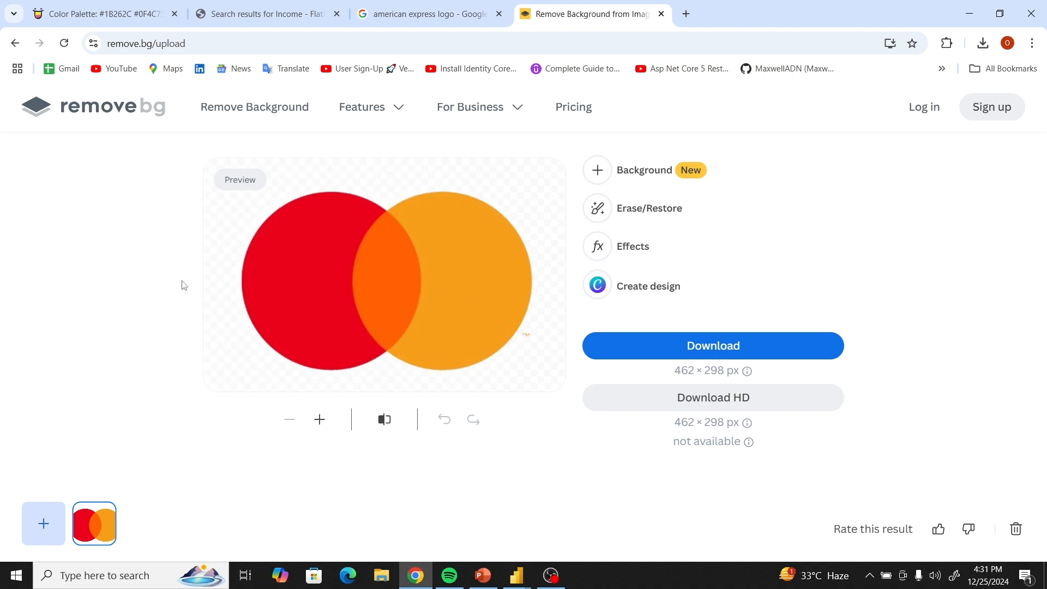
pyautogui.click(710, 354)
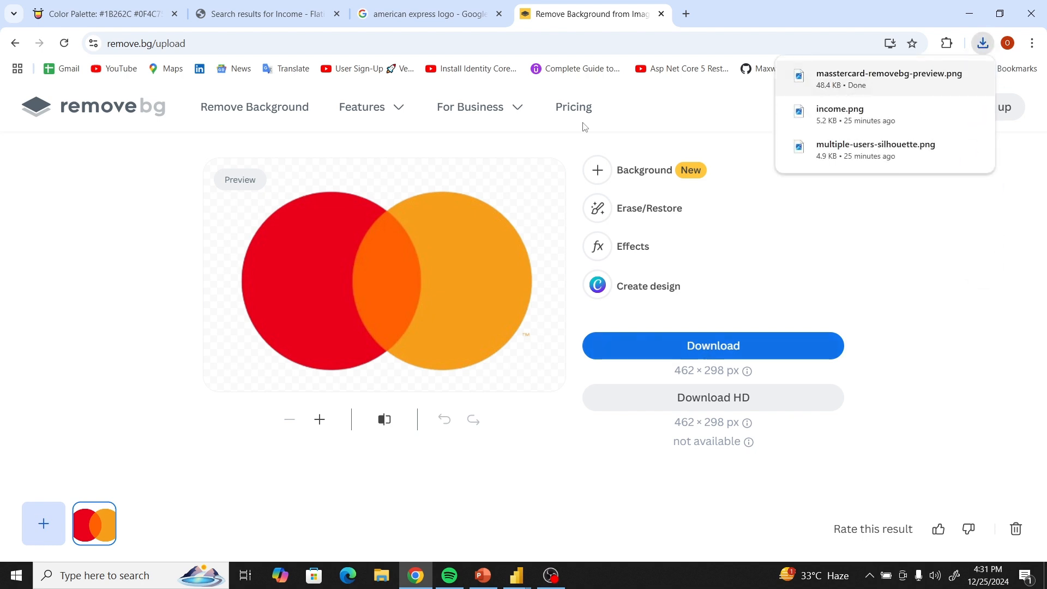
# Return to the remove.bg upload page, upload the "visa" image from the Desktop and download the background-free version.
pyautogui.click(14, 44)
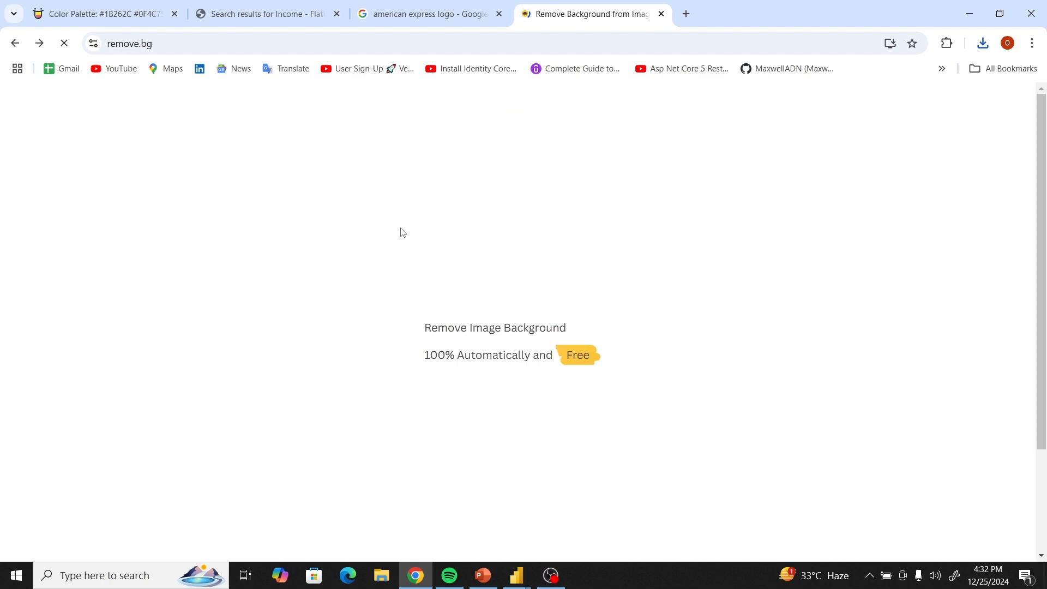
pyautogui.click(699, 362)
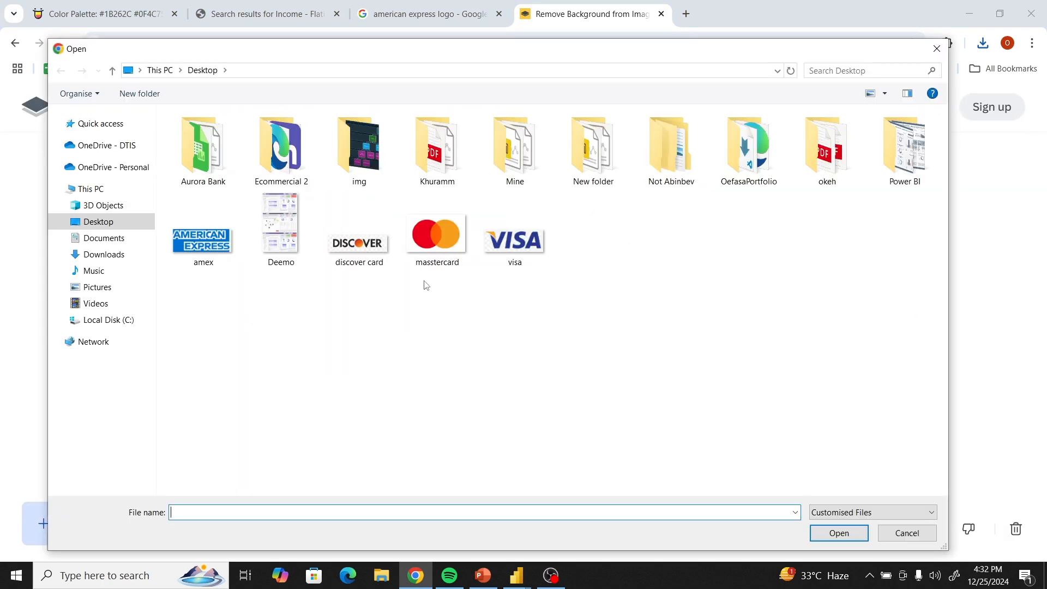
pyautogui.click(515, 237)
pyautogui.click(822, 535)
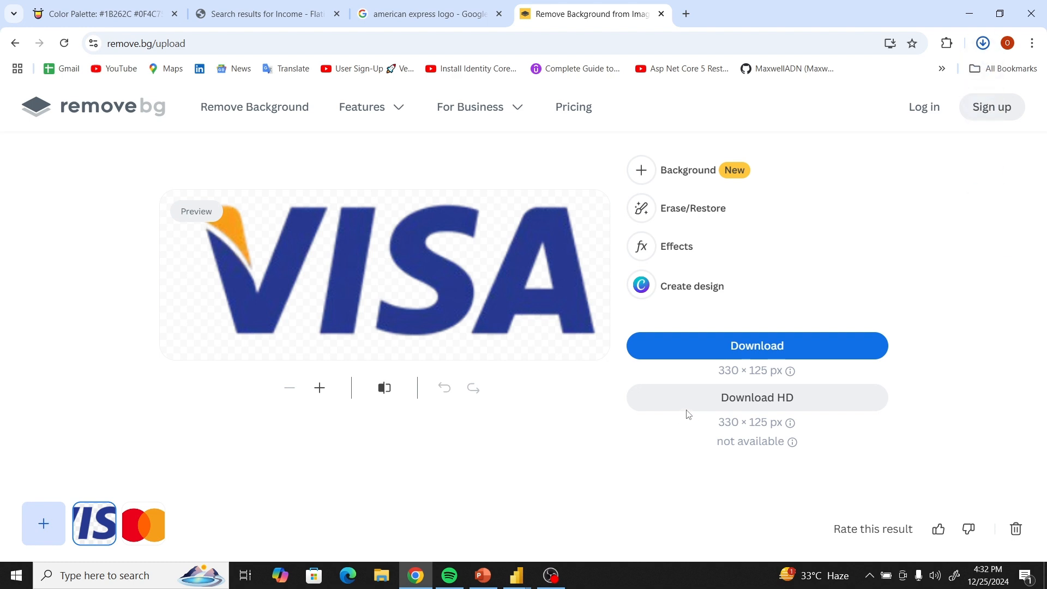
# Upload the "discover card" image from the Desktop to remove.bg and download its background-free version at standard resolution.
pyautogui.click(16, 46)
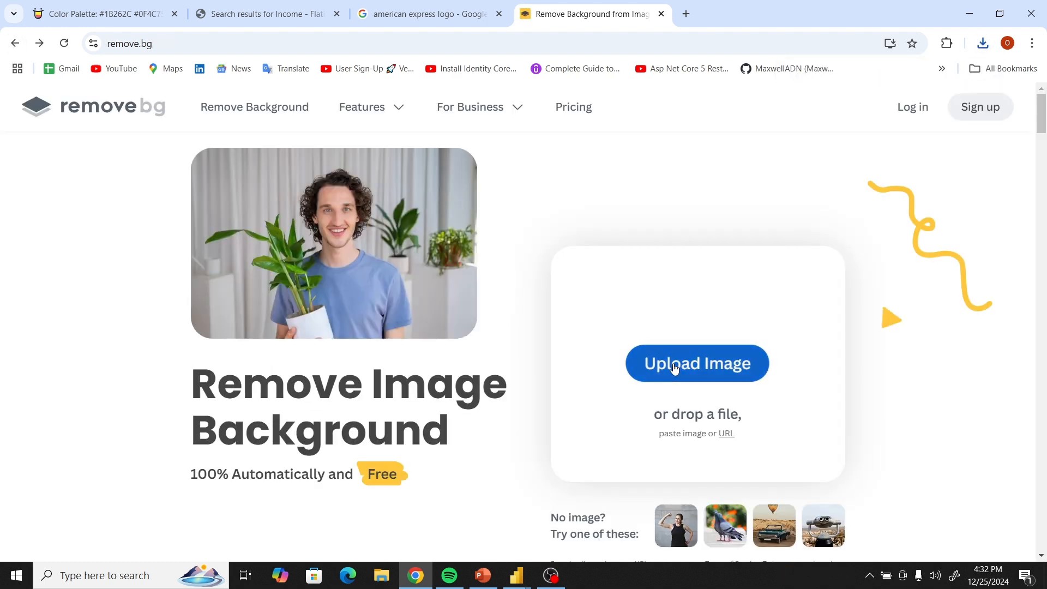
pyautogui.click(676, 365)
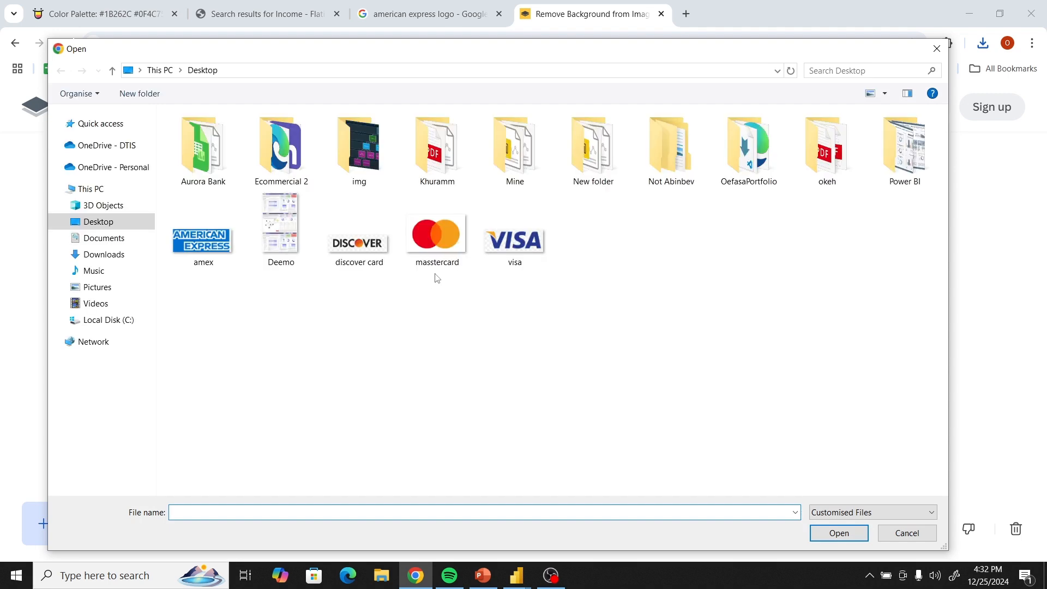
pyautogui.click(373, 251)
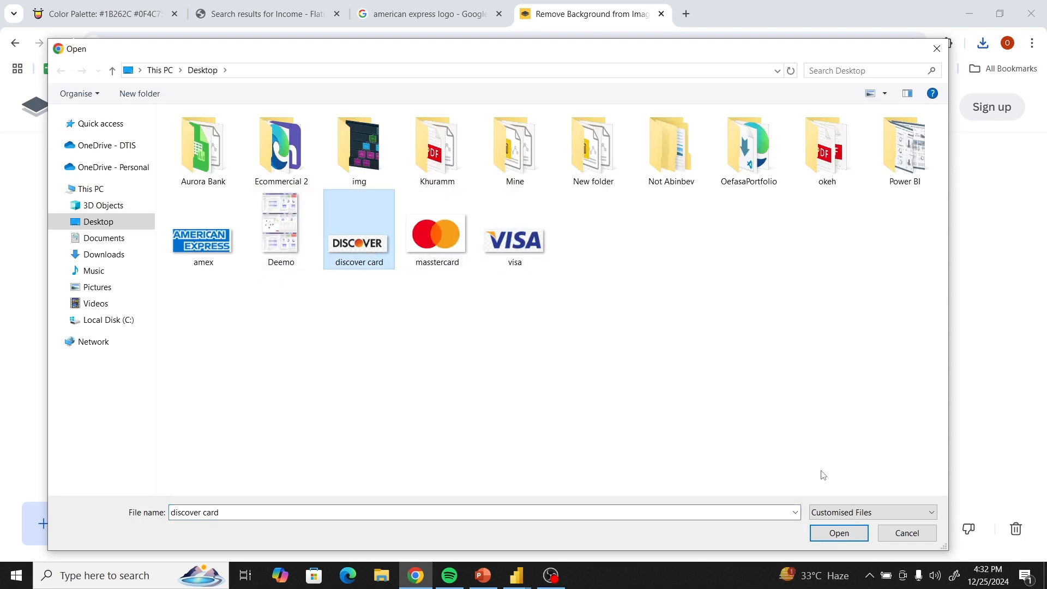
pyautogui.click(839, 533)
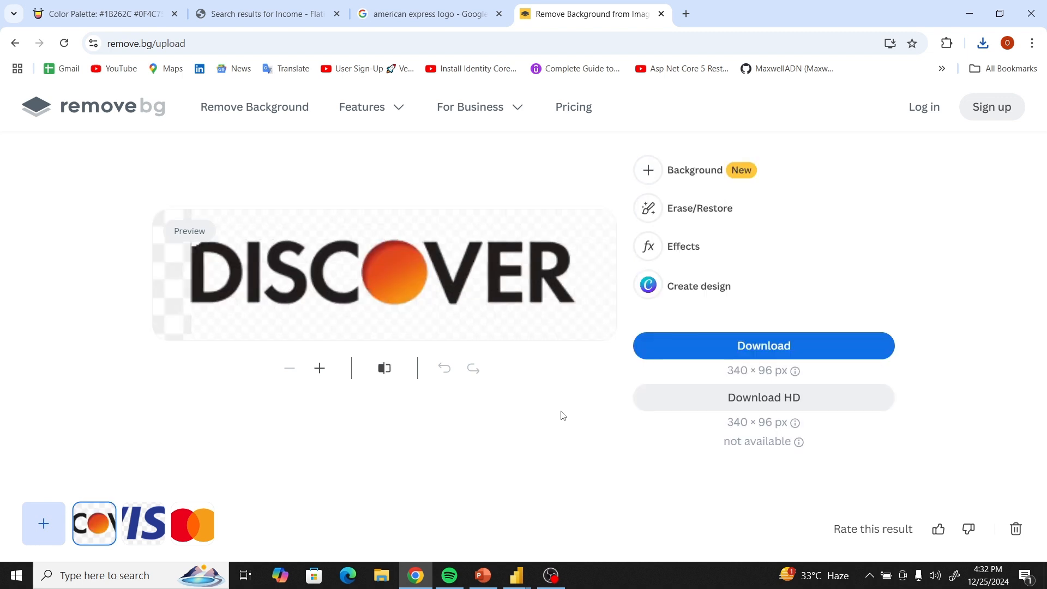
pyautogui.click(761, 350)
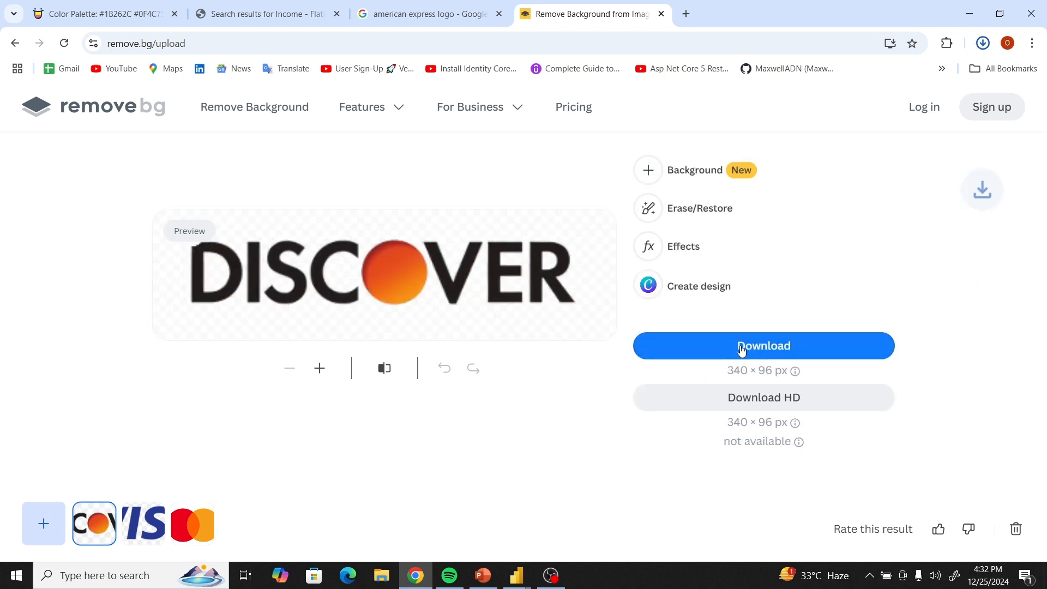
pyautogui.click(54, 95)
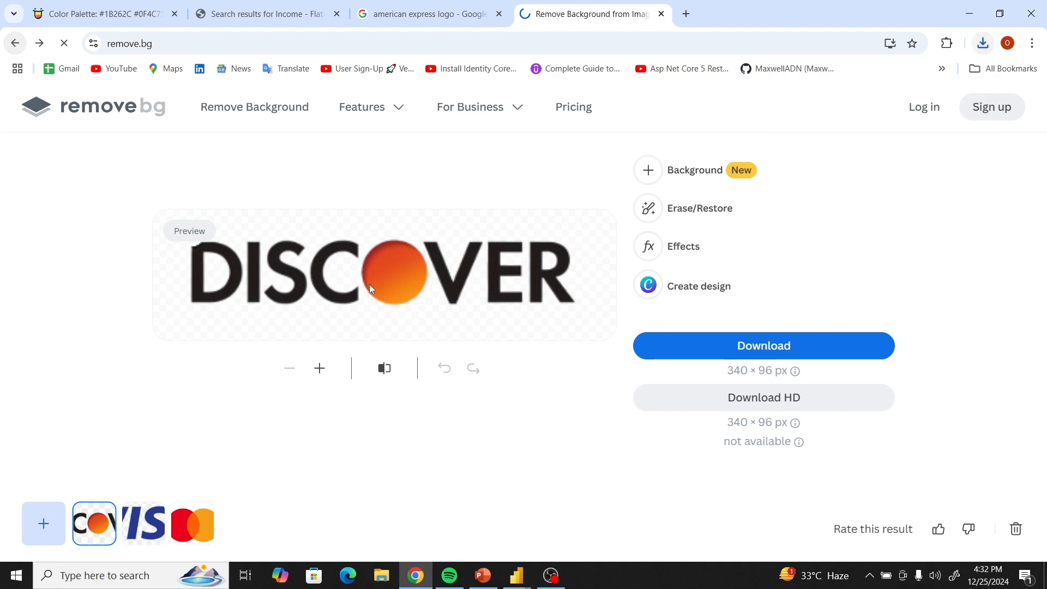
# Try to remove the background from the Desktop's "amex" image with remove.bg.
pyautogui.click(674, 367)
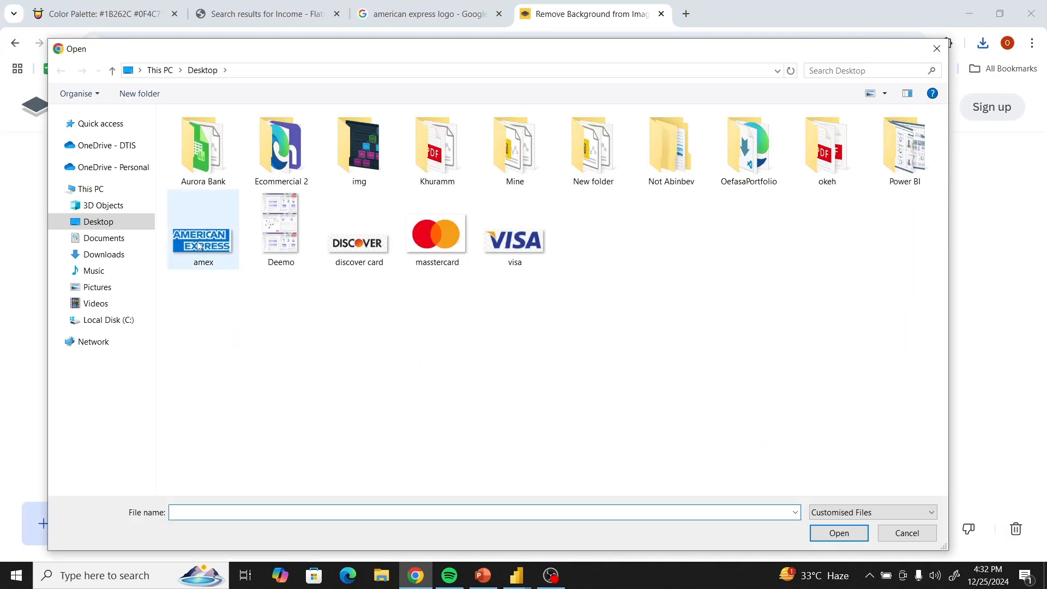
pyautogui.click(200, 243)
pyautogui.click(839, 537)
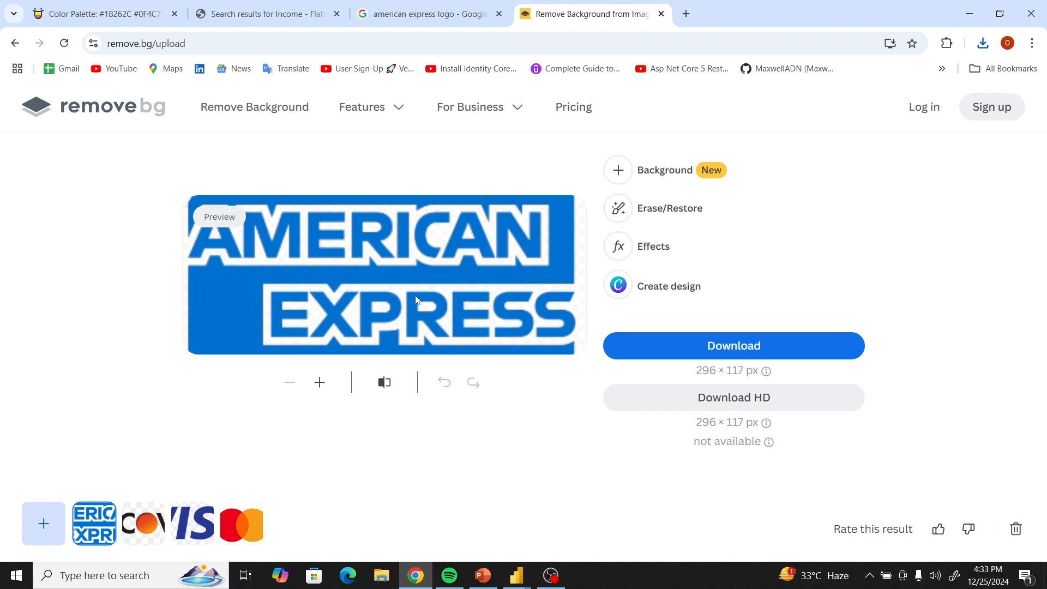
# Save the PNG Play American Express logo from the Google image results to the Desktop as the PNG "American-Express-Logo-PNG-Pic-Background".
pyautogui.click(406, 14)
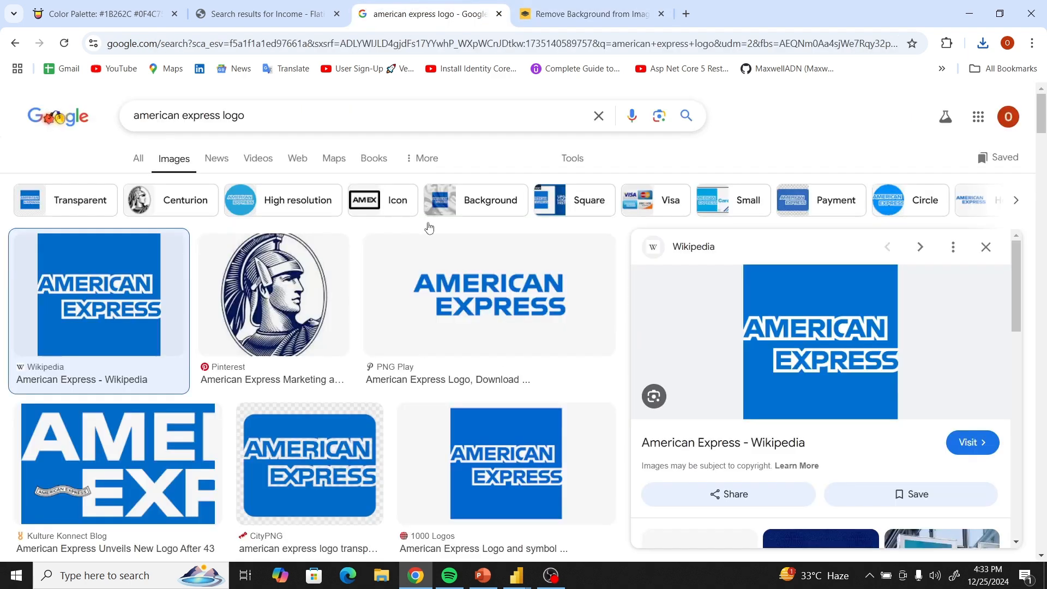
pyautogui.click(487, 303)
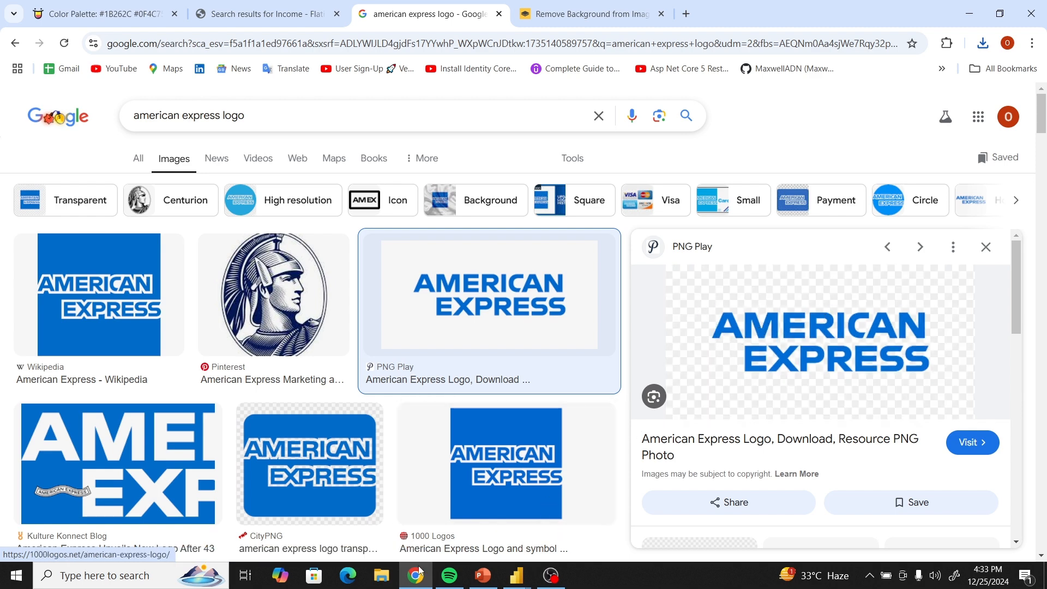
pyautogui.rightClick(787, 339)
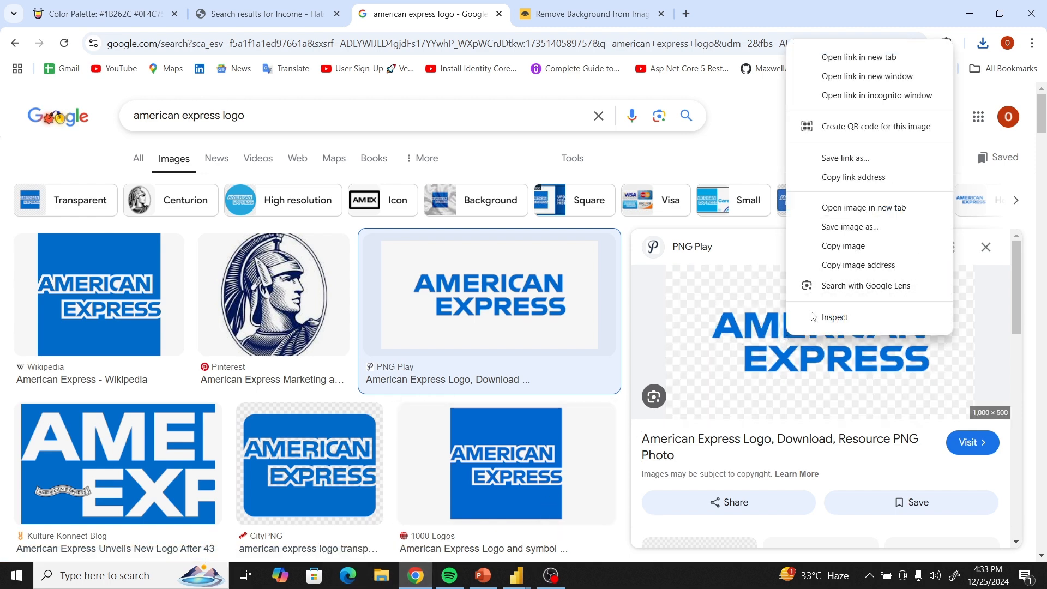
pyautogui.click(839, 229)
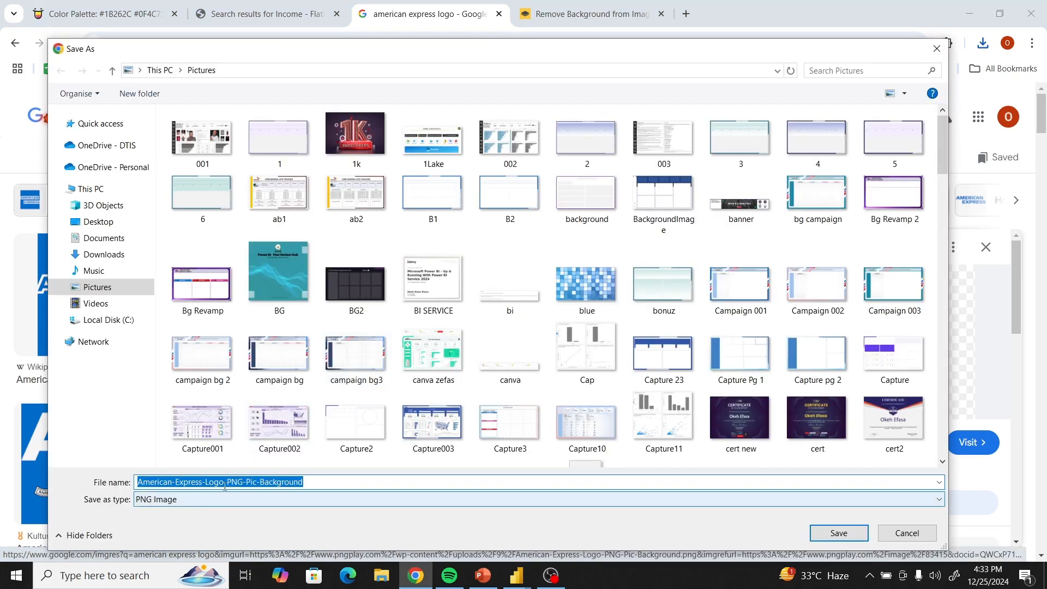
pyautogui.click(110, 223)
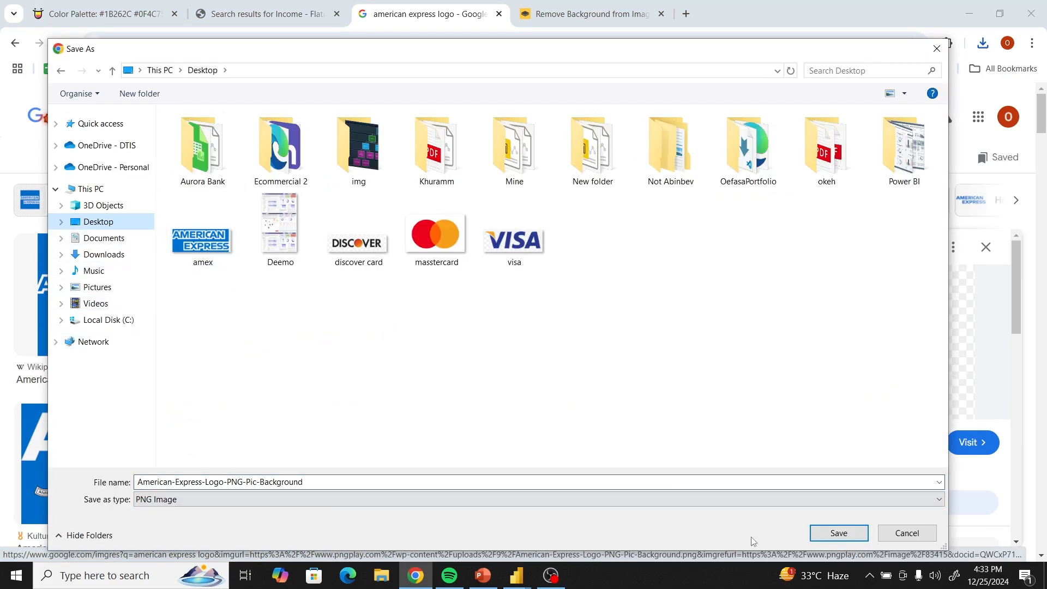
pyautogui.click(839, 531)
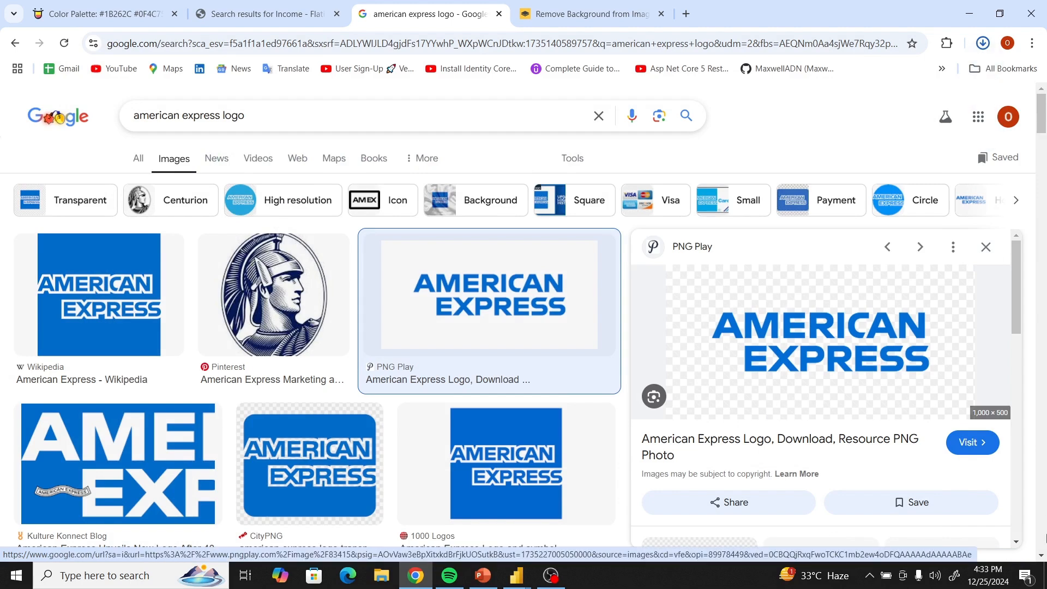
# Return to the remove.bg upload page, upload "American-Express-Logo-PNG-Pic-Background" from the Desktop and download its background-free version at standard resolution.
pyautogui.click(587, 13)
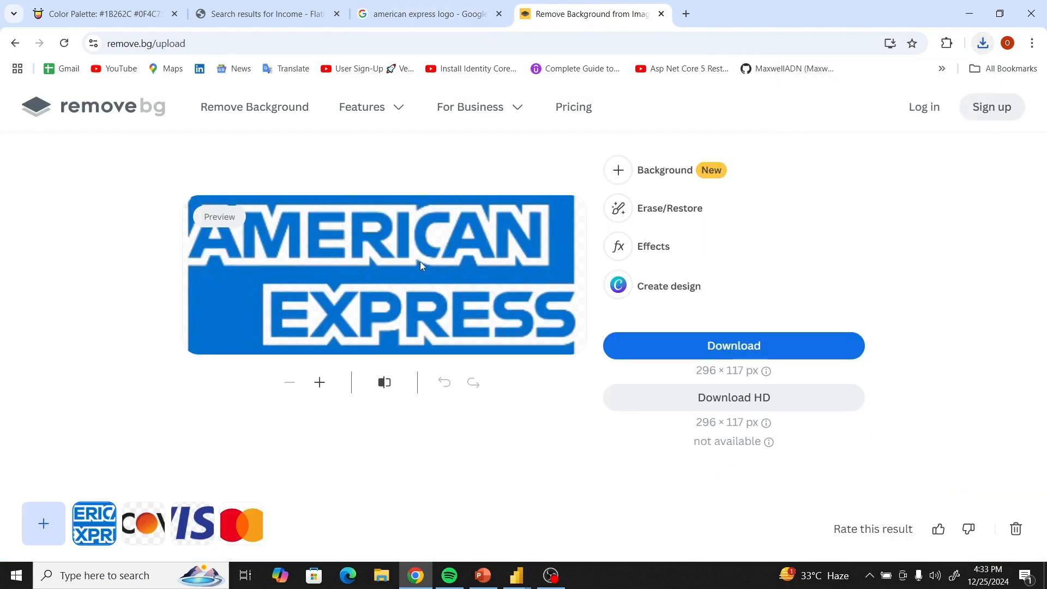
pyautogui.click(14, 44)
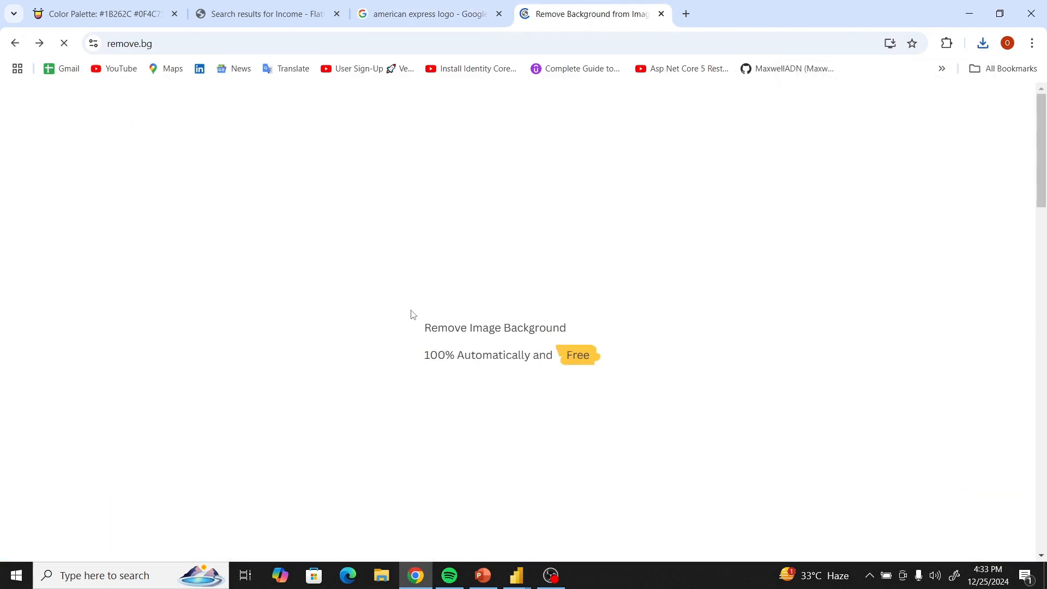
pyautogui.click(697, 362)
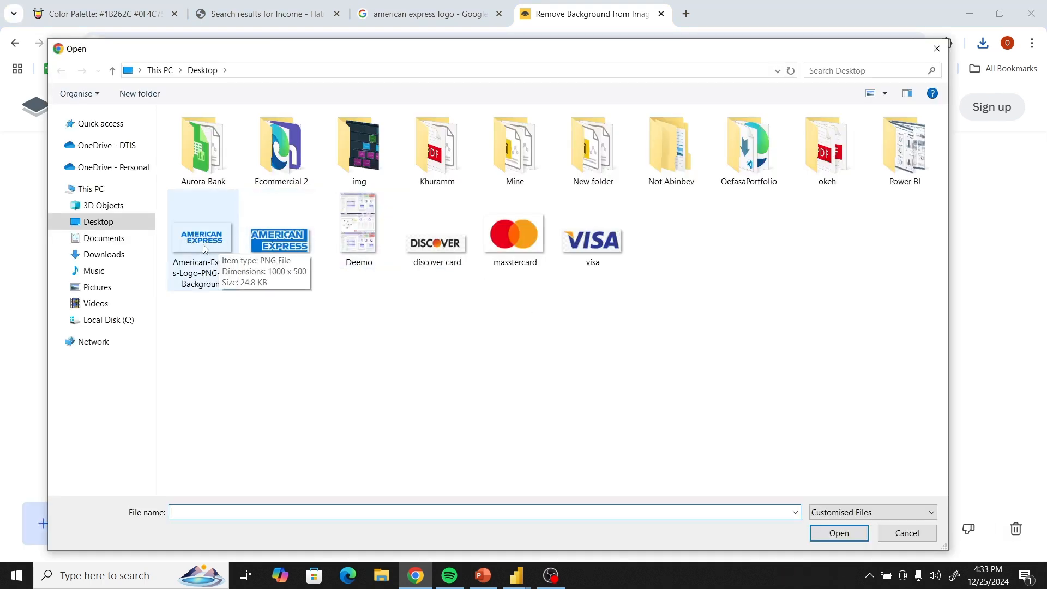
pyautogui.click(221, 244)
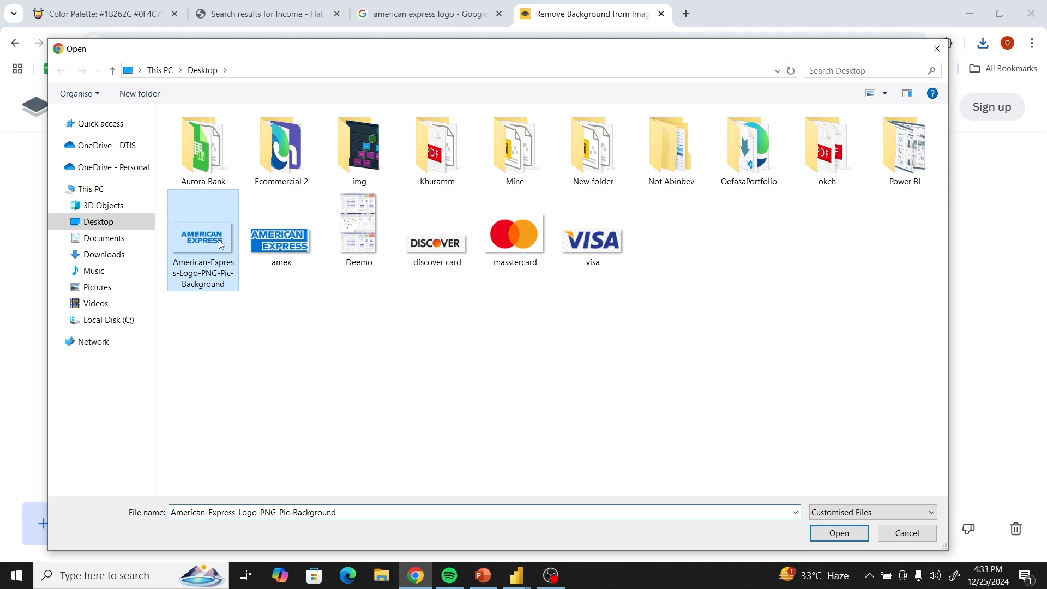
pyautogui.click(852, 534)
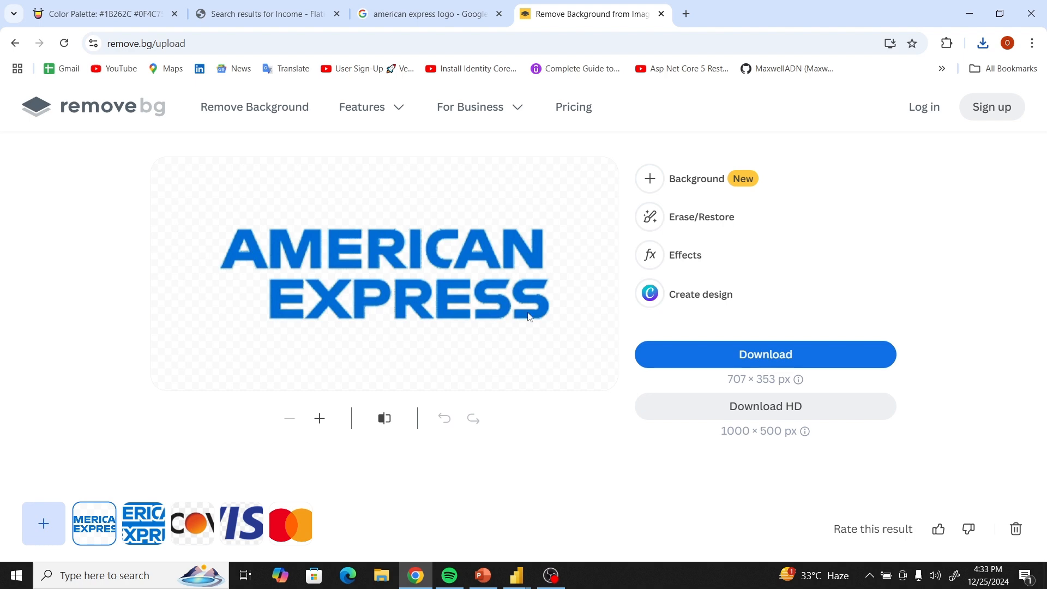
pyautogui.click(750, 360)
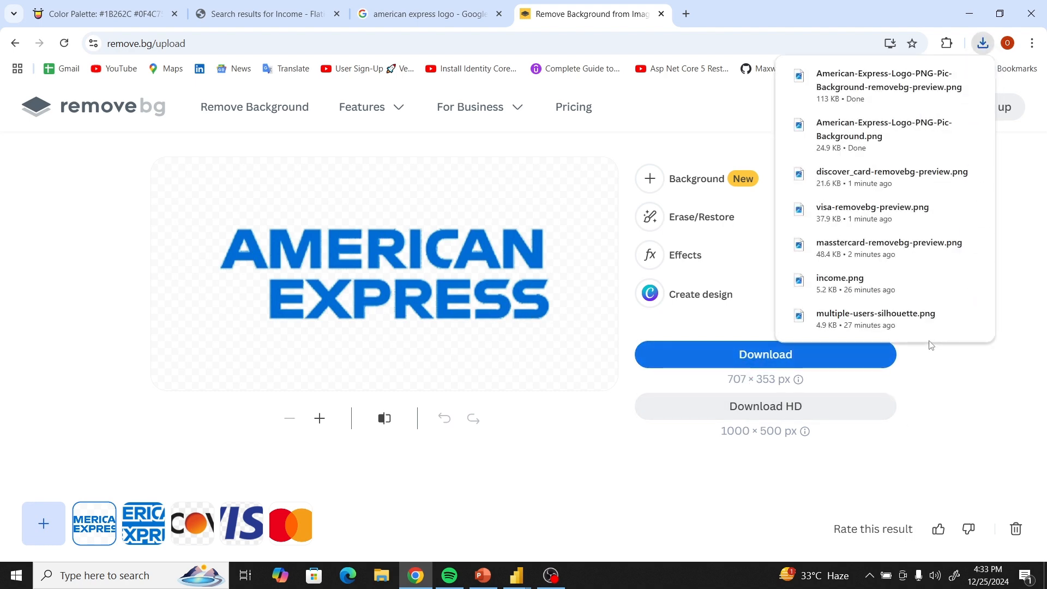
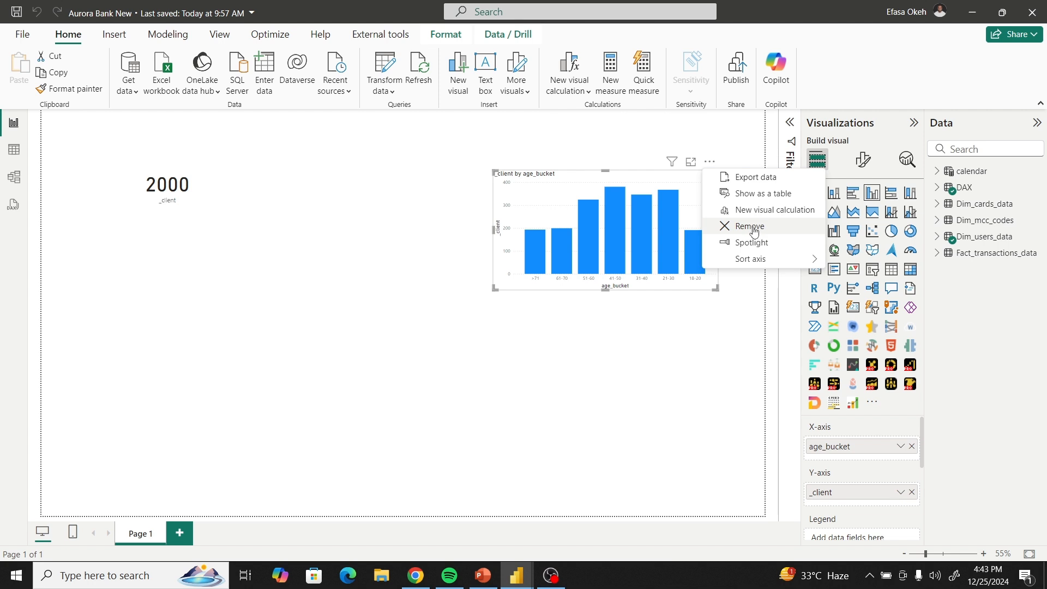
# In the Aurora Bank New report in Power BI, remove the _client by age_bucket column chart and the _client card from Page 1.
pyautogui.click(757, 235)
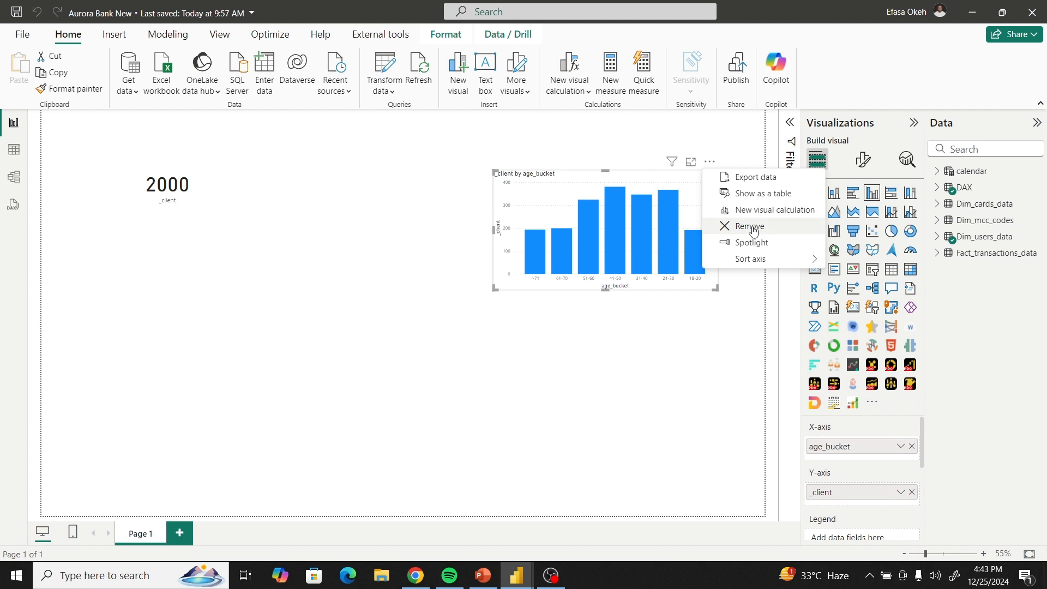
pyautogui.click(209, 160)
pyautogui.click(217, 139)
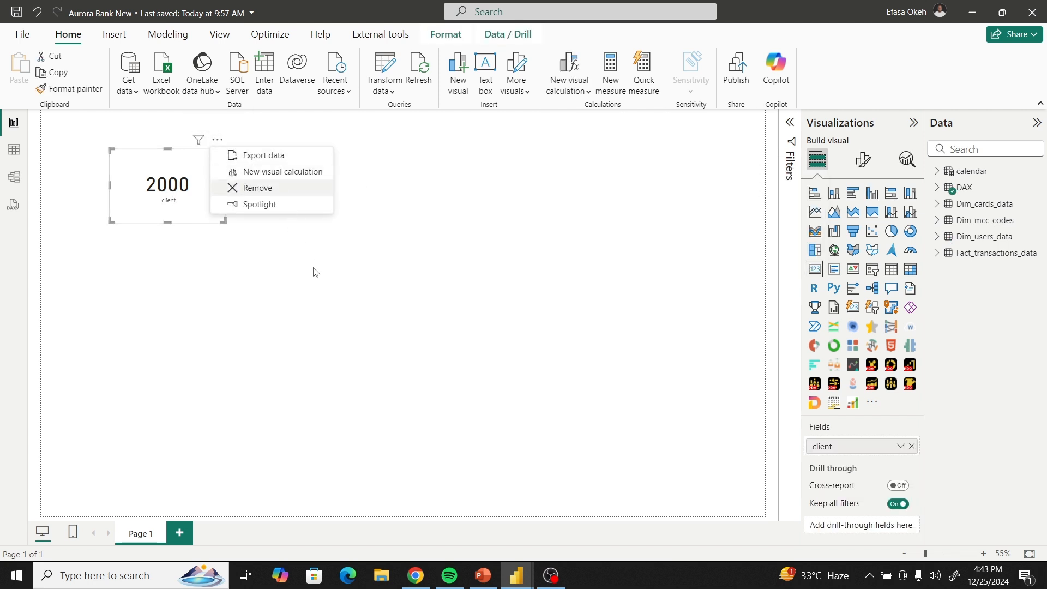
pyautogui.press('Delete')
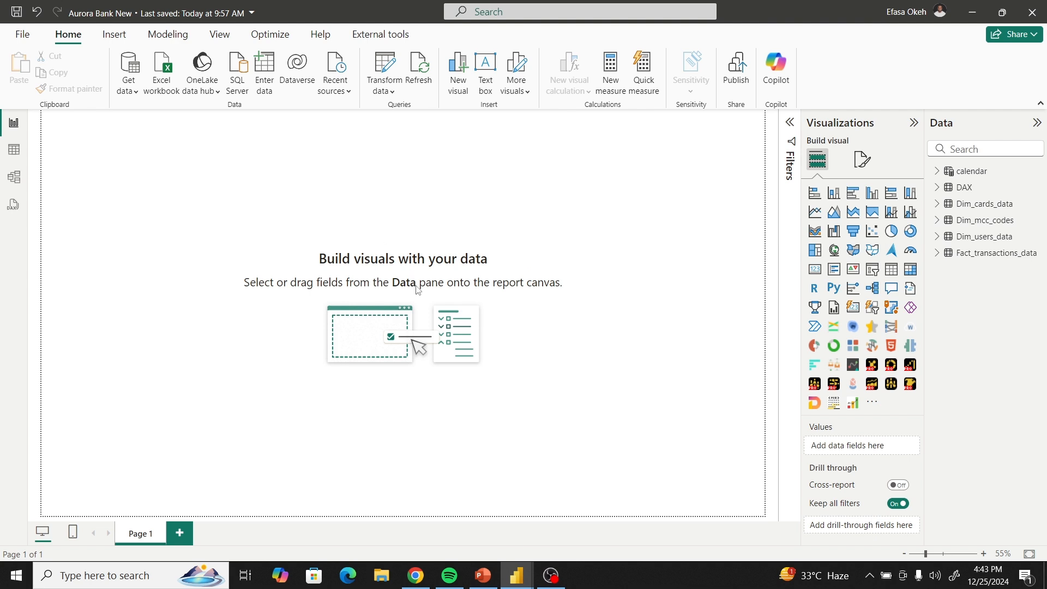
# Set the canvas background image of Page 1 to "Background Image 1" from the Desktop.
pyautogui.click(863, 164)
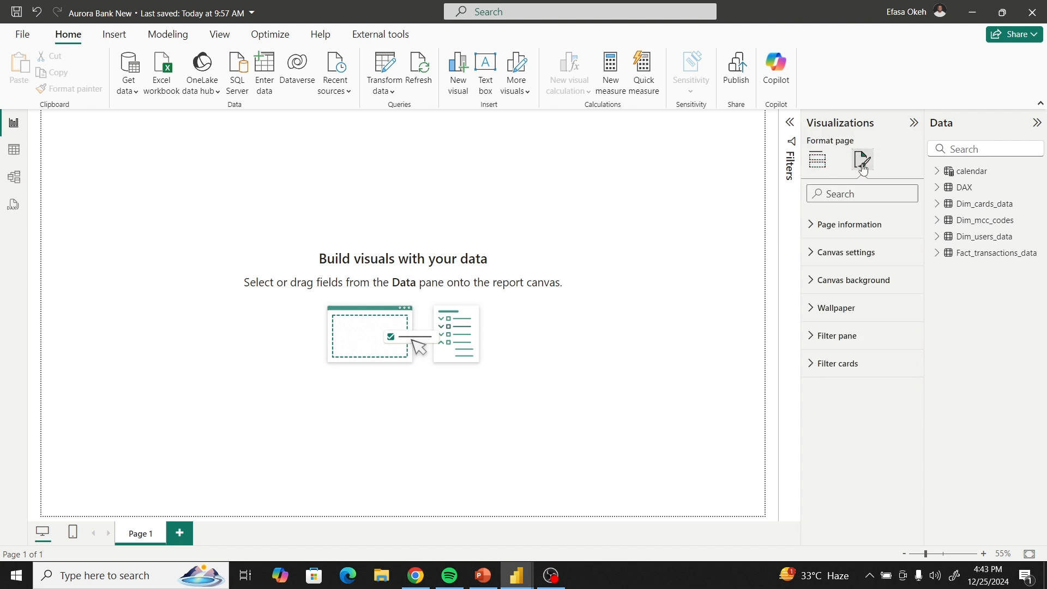
pyautogui.click(835, 280)
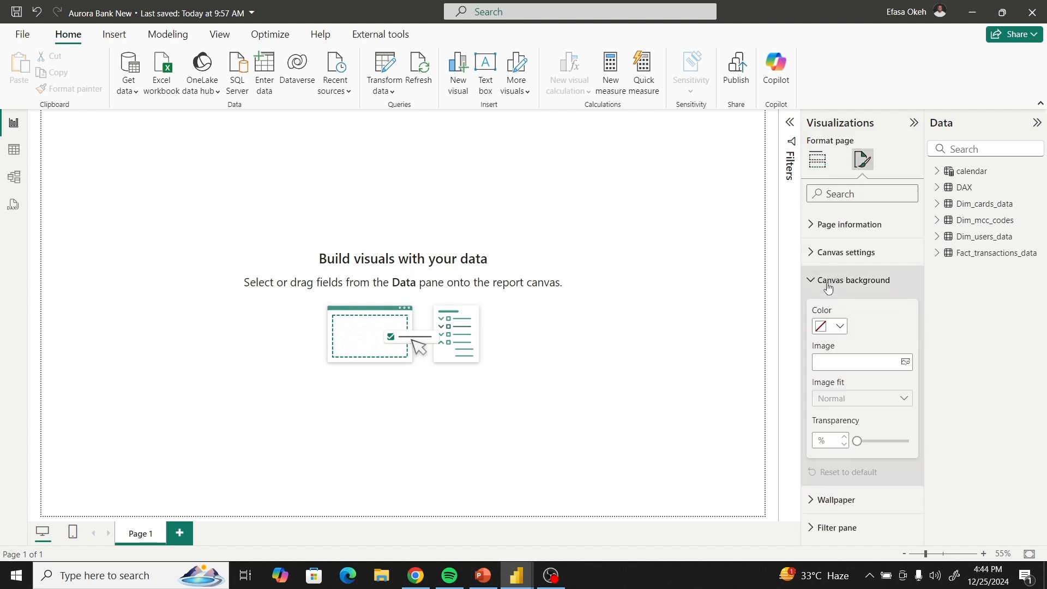
pyautogui.click(904, 363)
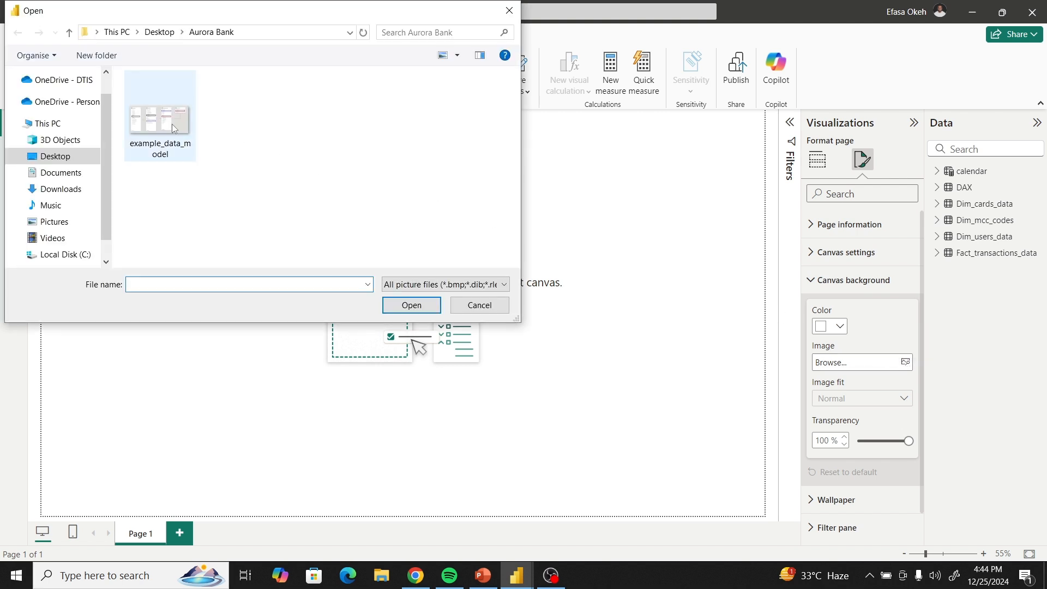
pyautogui.click(54, 157)
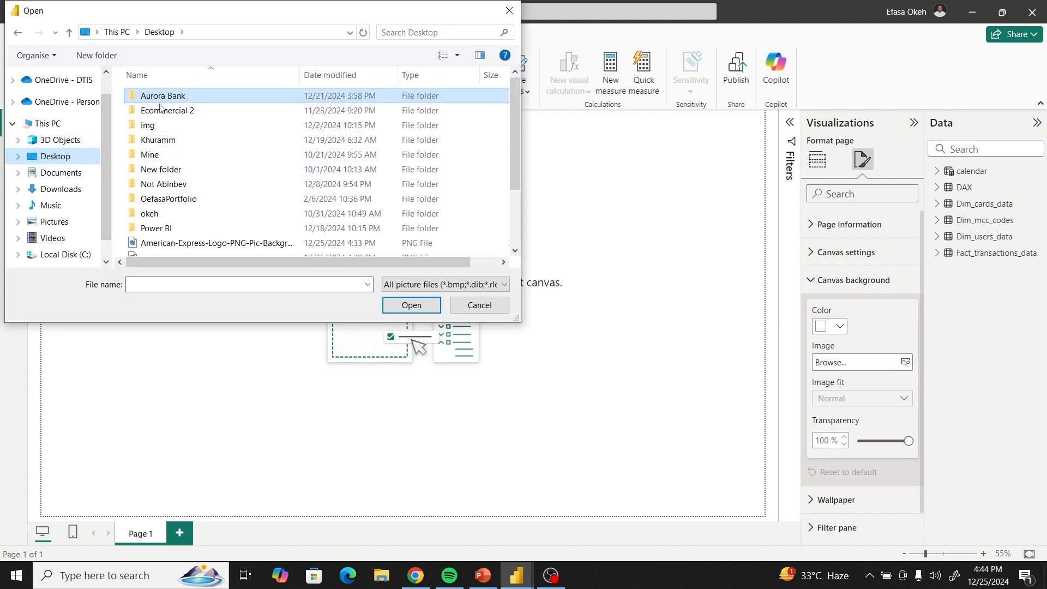
pyautogui.scroll(-2, 174, 237)
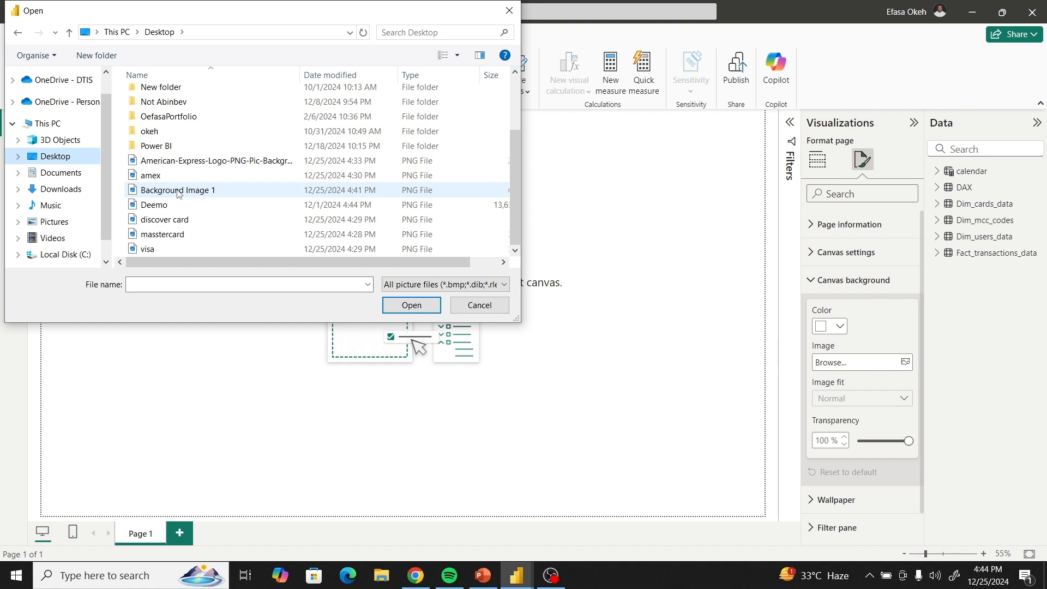
pyautogui.click(179, 192)
pyautogui.click(405, 309)
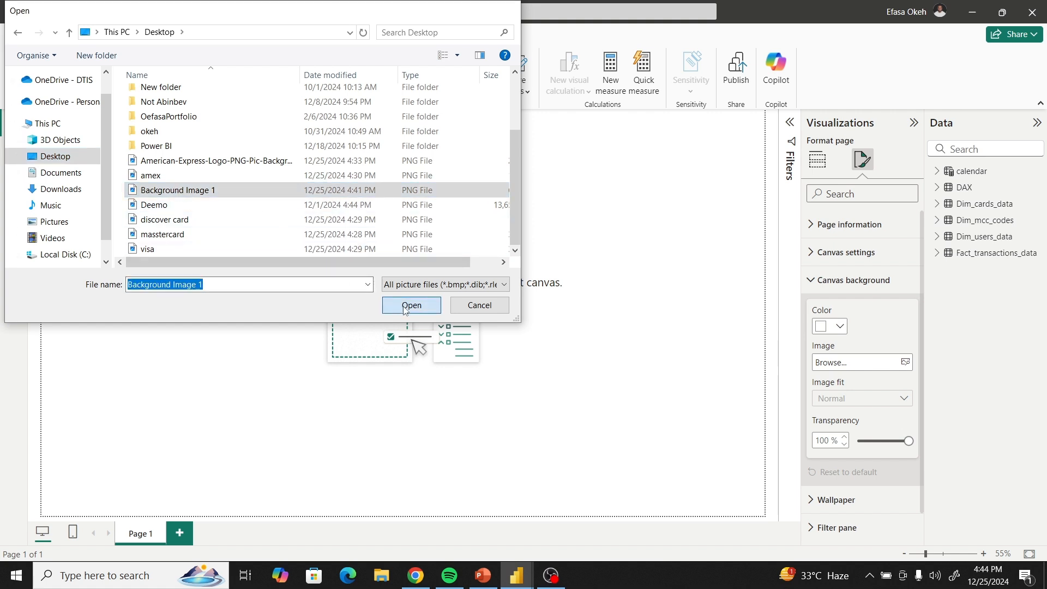
# Set the canvas background's image fit to Fit and its transparency to 0%, and collapse the Visualizations pane.
pyautogui.click(837, 404)
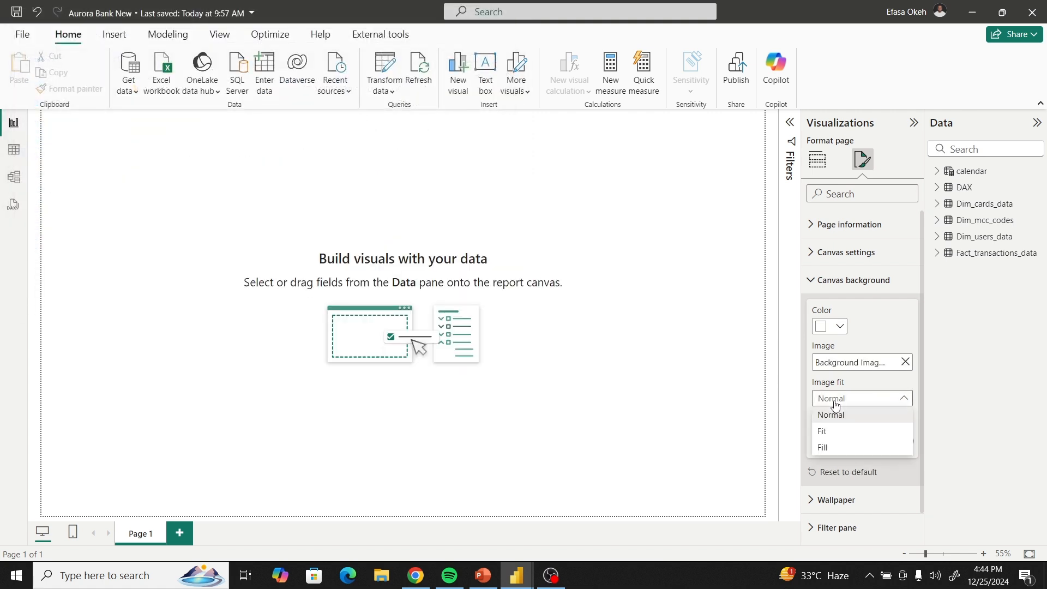
pyautogui.click(839, 432)
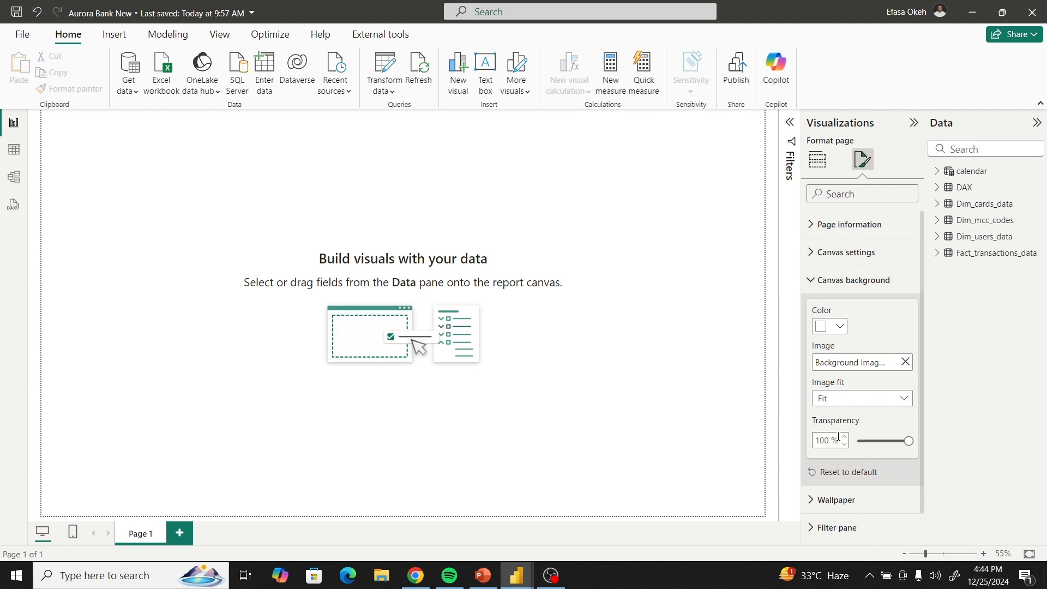
pyautogui.moveTo(907, 440); pyautogui.dragTo(860, 448)
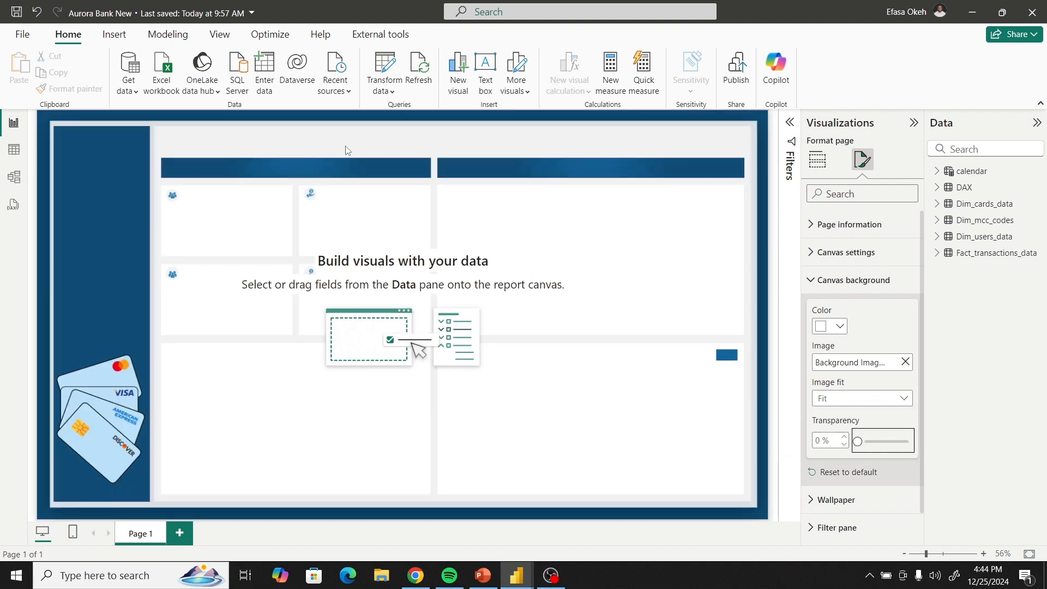
pyautogui.click(914, 123)
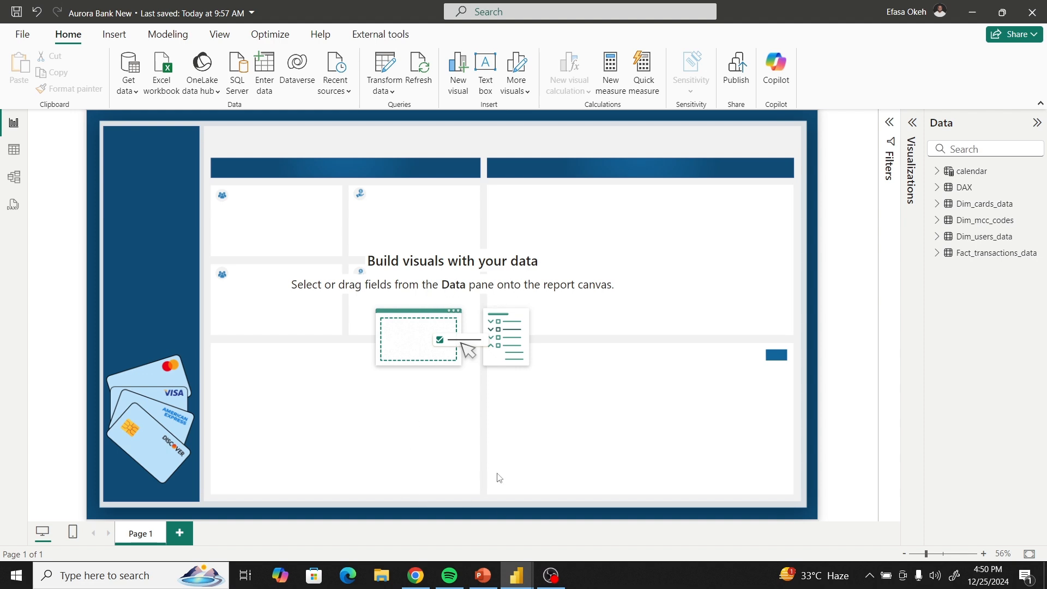
# Open the finished Aurora_Bank report and examine the layout of its Demographics page.
pyautogui.moveTo(517, 576)
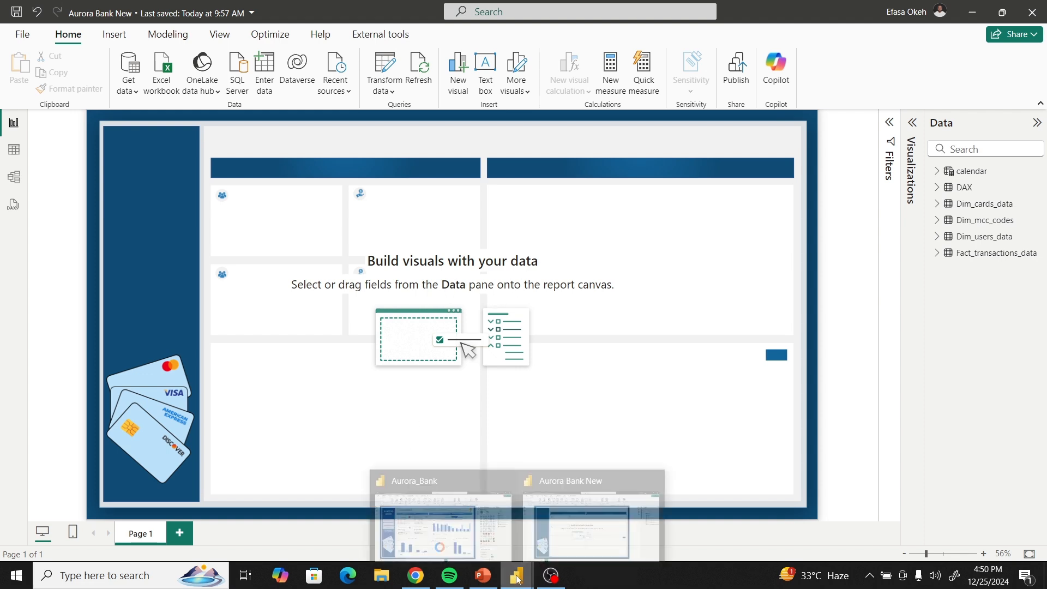
pyautogui.click(417, 520)
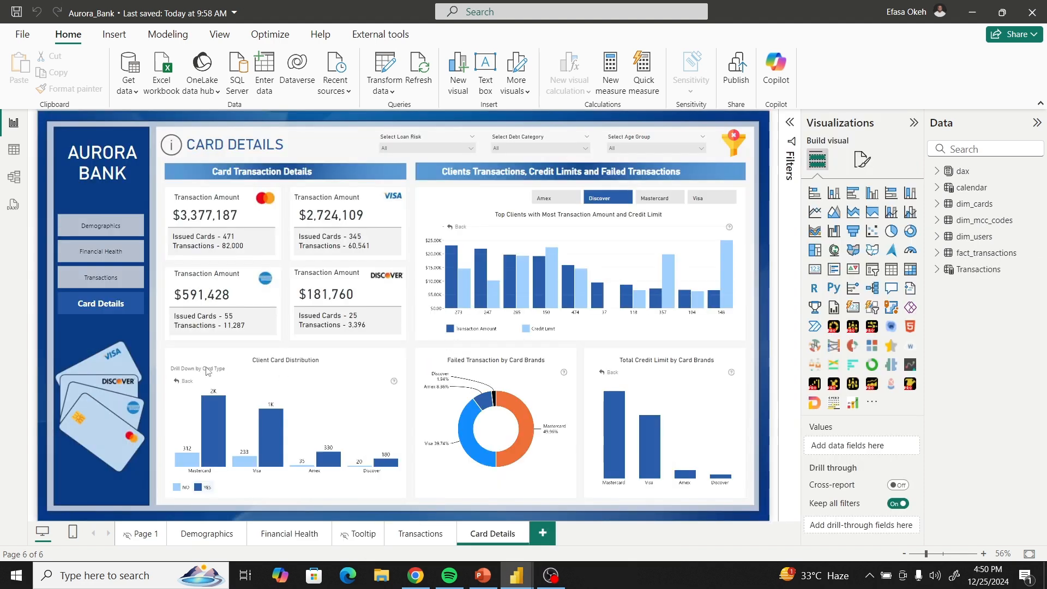
pyautogui.click(98, 228)
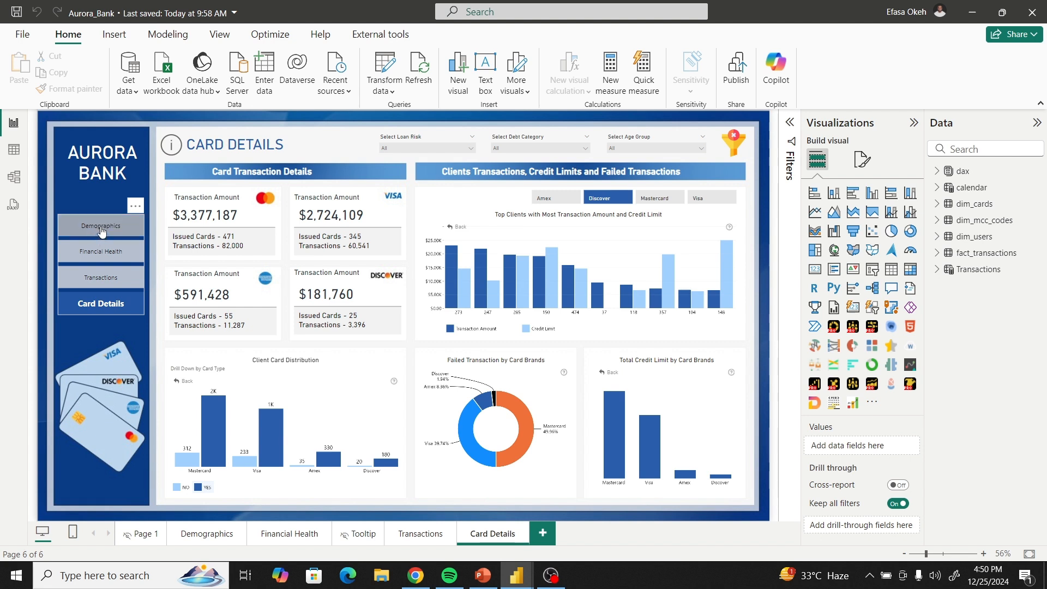
pyautogui.click(207, 534)
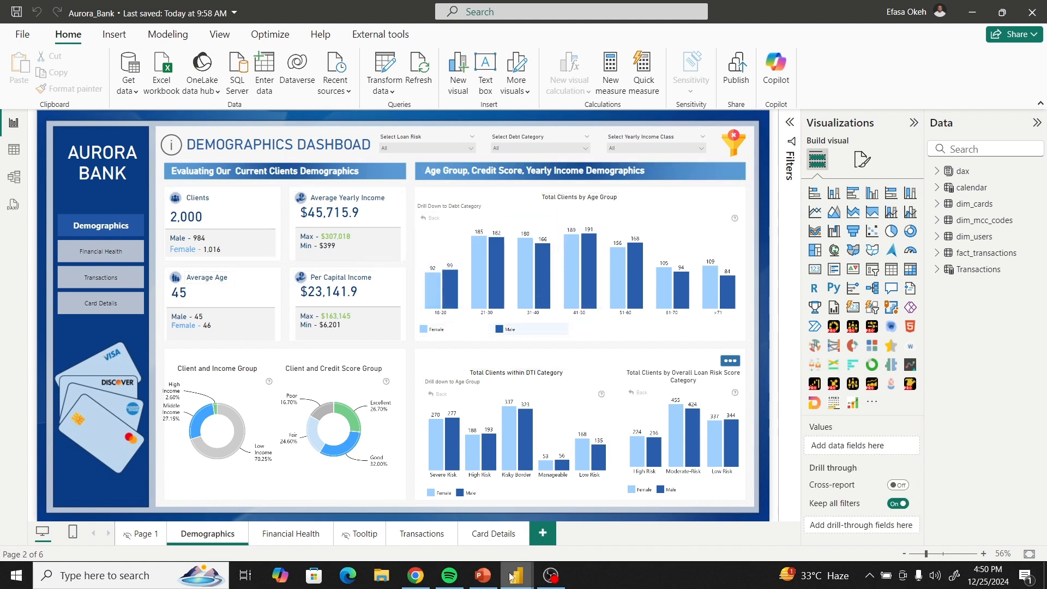
# Return to the Aurora Bank New report, expand the Visualizations pane and add an empty new card visual to Page 1.
pyautogui.moveTo(513, 587)
pyautogui.click(570, 521)
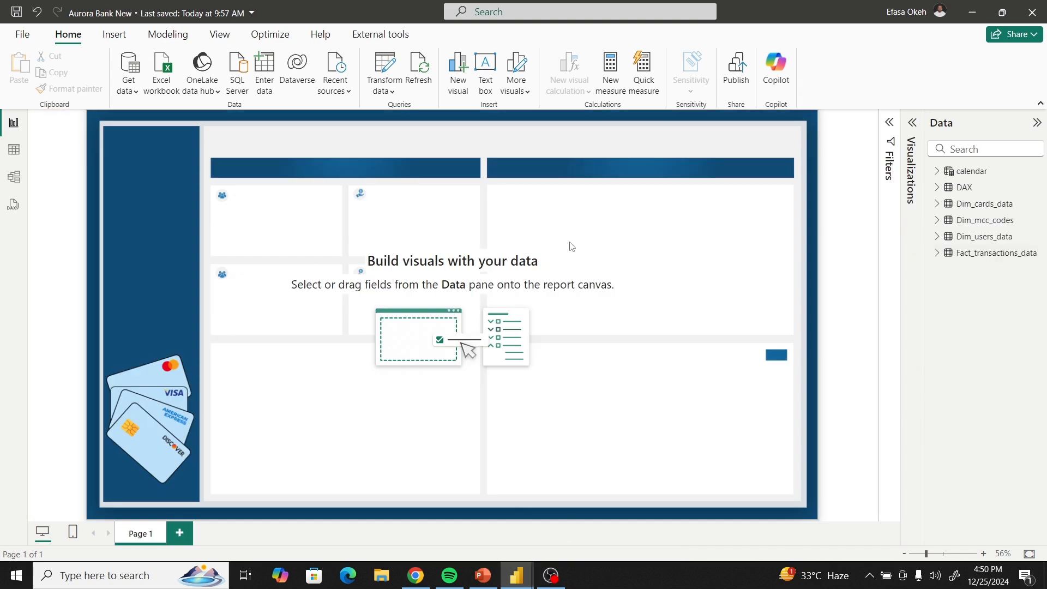
pyautogui.click(912, 127)
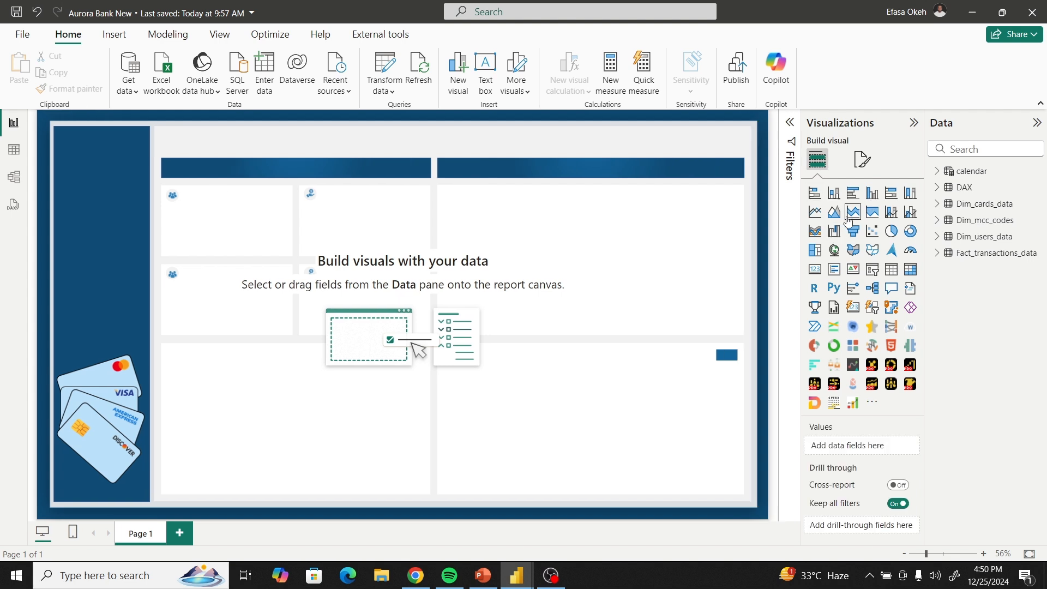
pyautogui.click(854, 310)
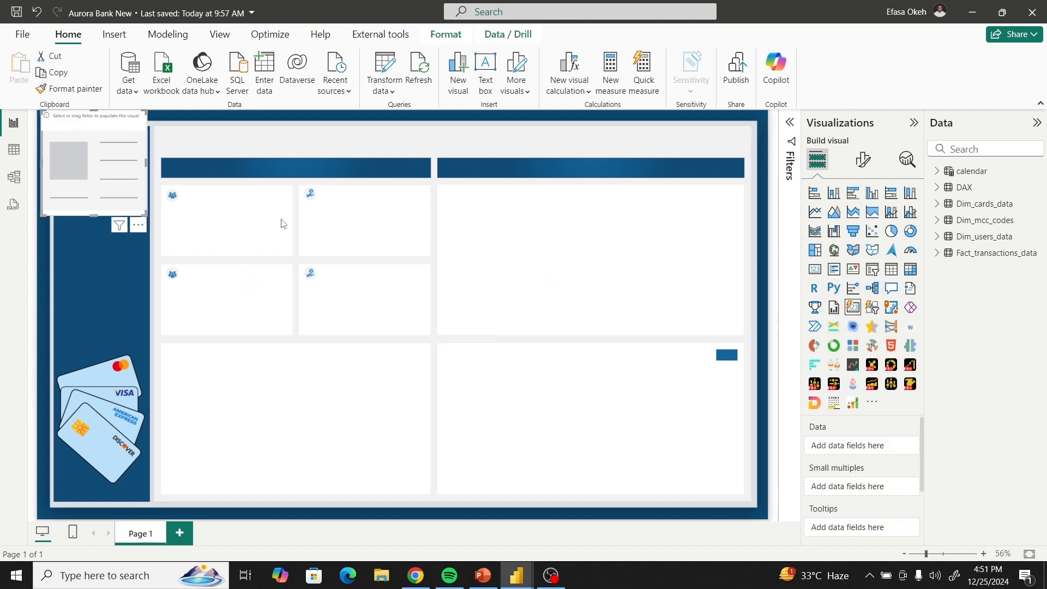
# Move the empty card onto the upper-left white tile of the canvas and fill it with the _client measure from the DAX table.
pyautogui.moveTo(144, 199); pyautogui.dragTo(281, 225)
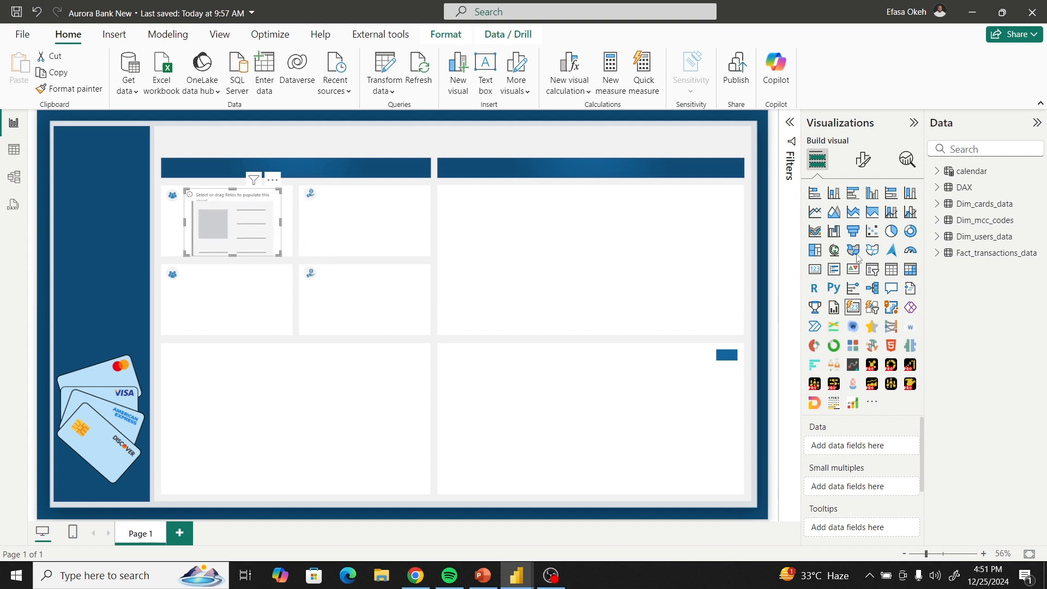
pyautogui.click(937, 187)
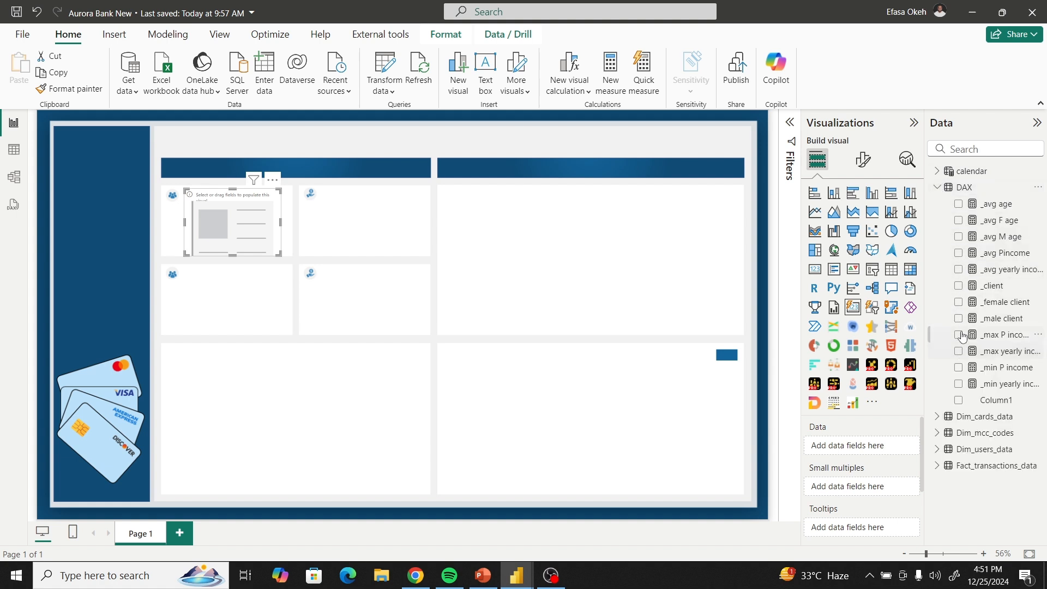
pyautogui.click(959, 286)
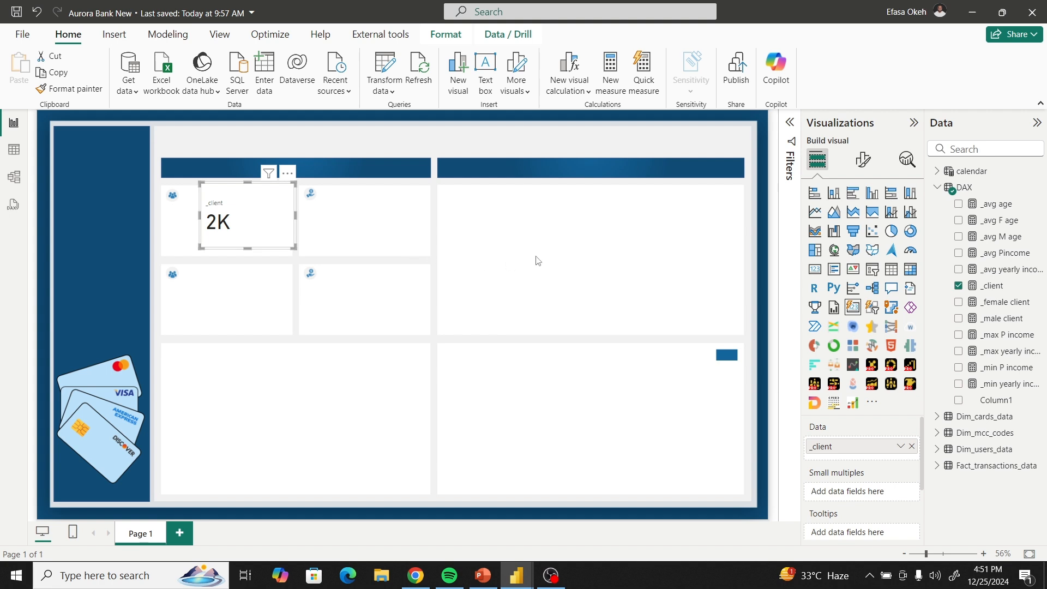
pyautogui.moveTo(242, 220)
pyautogui.mouseDown()
pyautogui.moveTo(226, 216)
pyautogui.moveTo(251, 222)
pyautogui.mouseUp()
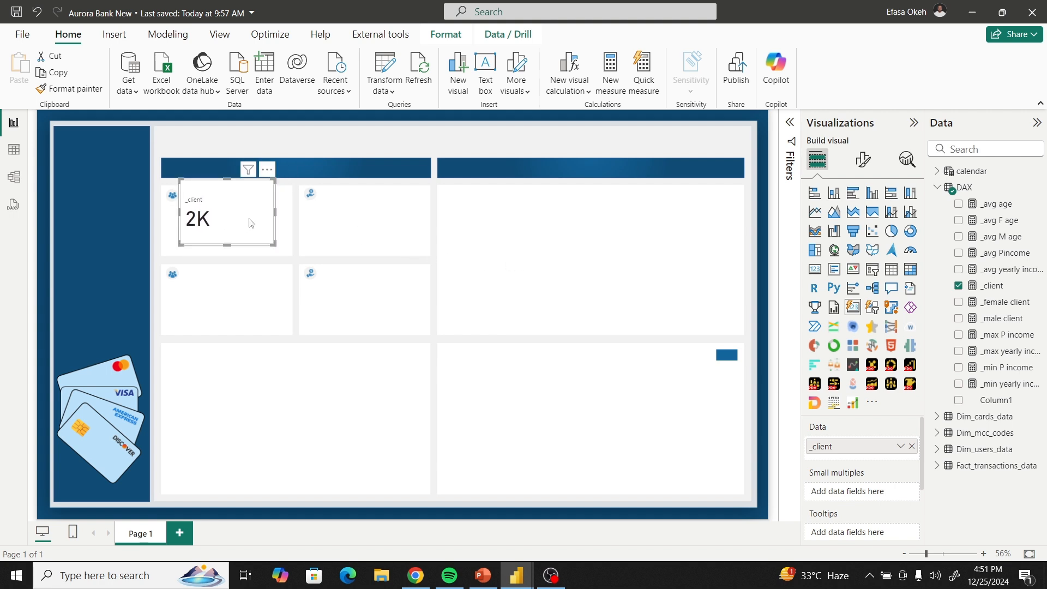
# Add the DAX measures _male client and _female client as reference labels of the _client card, and re-centre the card in its tile.
pyautogui.click(856, 172)
pyautogui.click(825, 364)
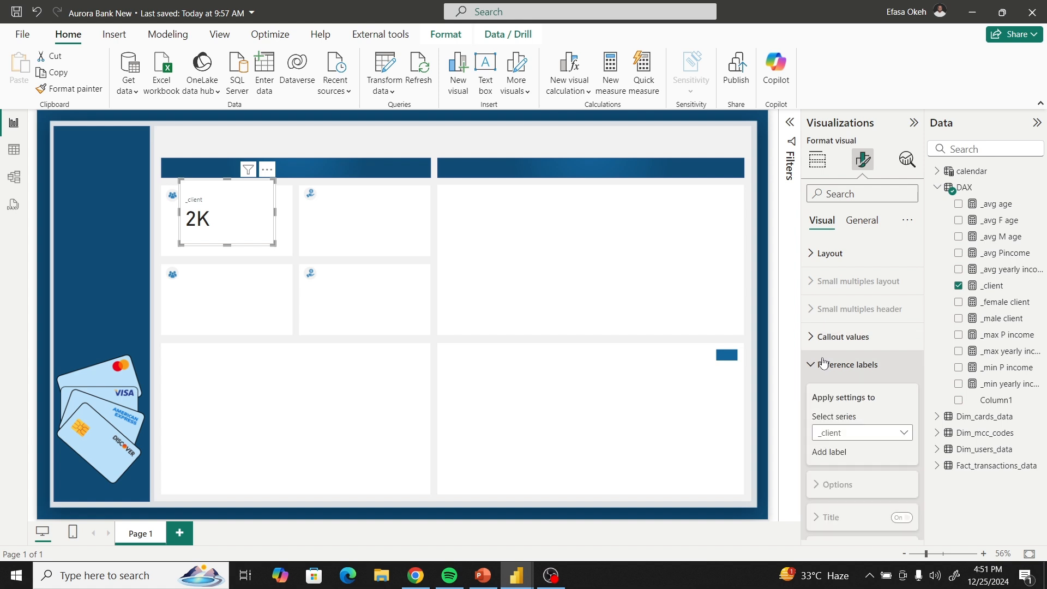
pyautogui.scroll(-5, 824, 363)
pyautogui.click(849, 277)
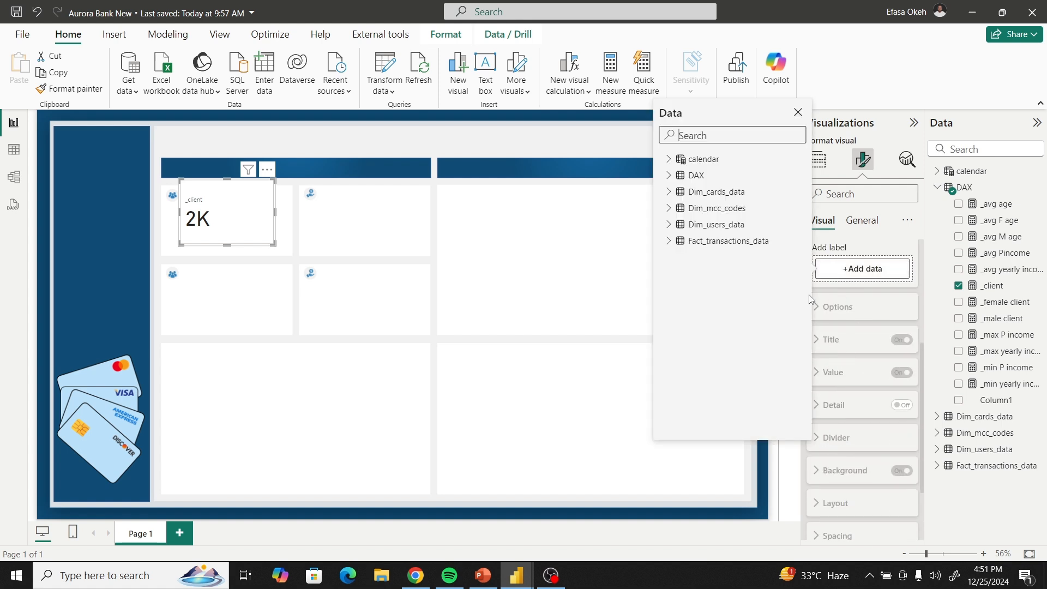
pyautogui.click(670, 160)
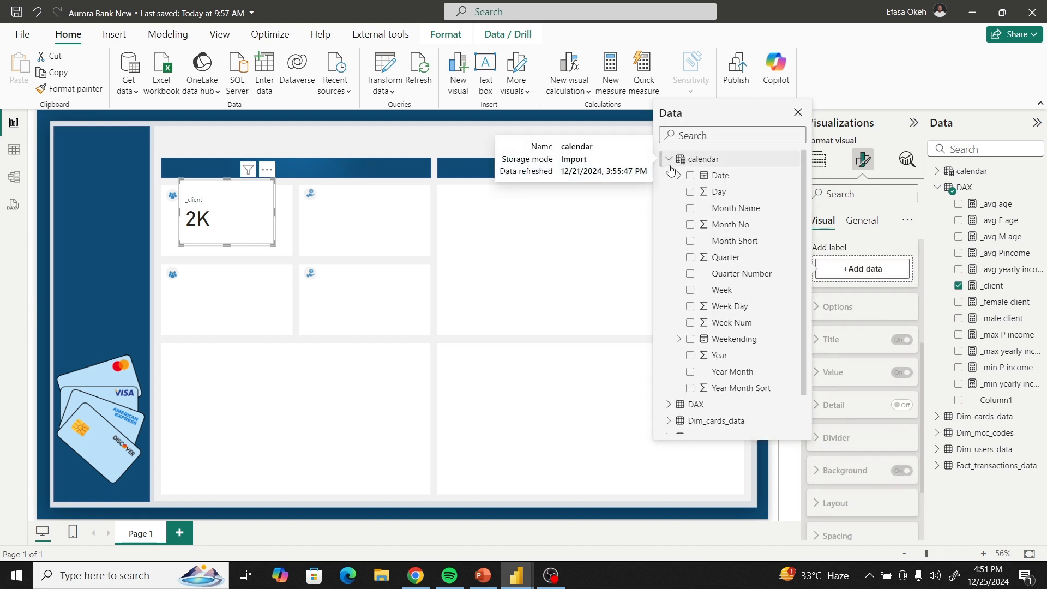
pyautogui.click(670, 159)
pyautogui.click(669, 176)
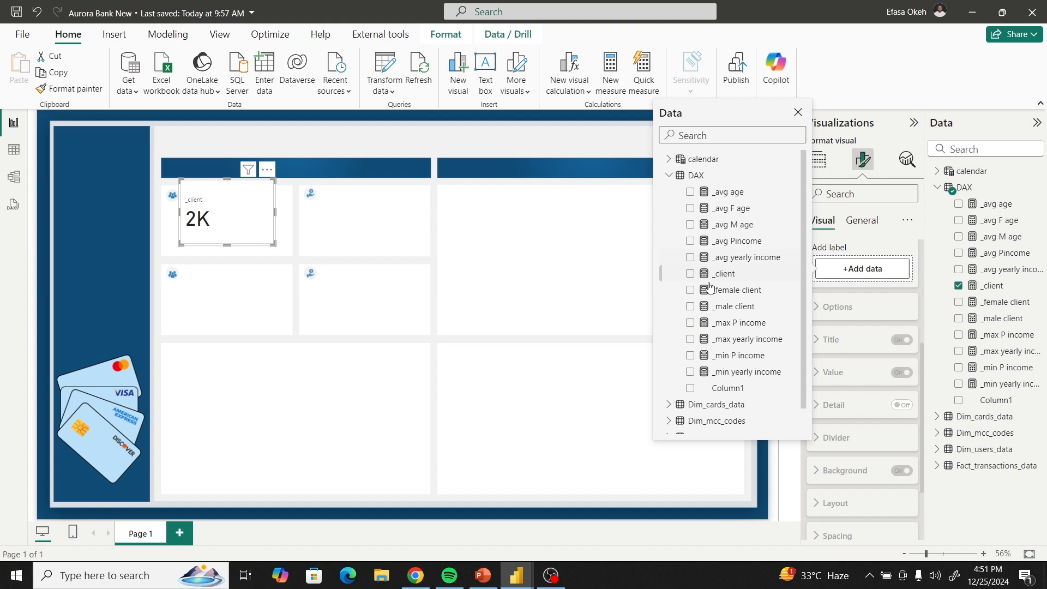
pyautogui.click(690, 306)
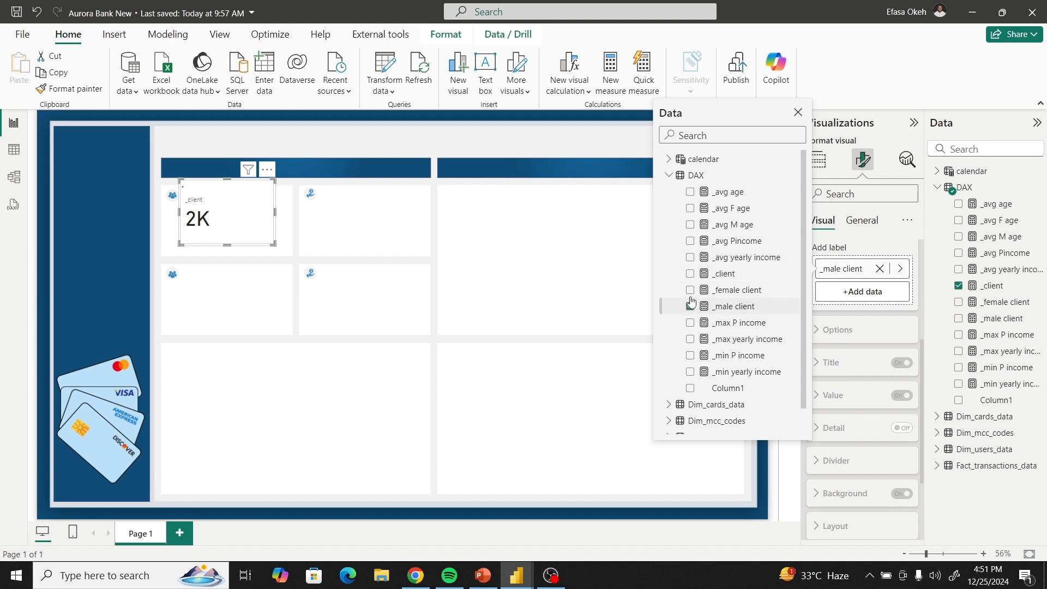
pyautogui.click(691, 291)
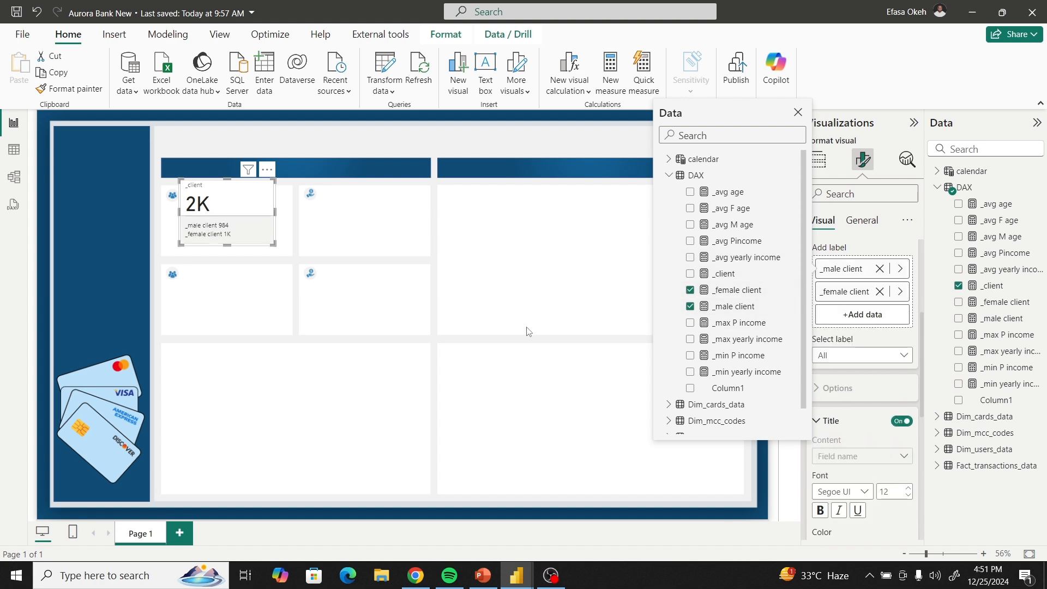
pyautogui.click(535, 233)
pyautogui.moveTo(240, 210); pyautogui.dragTo(236, 216)
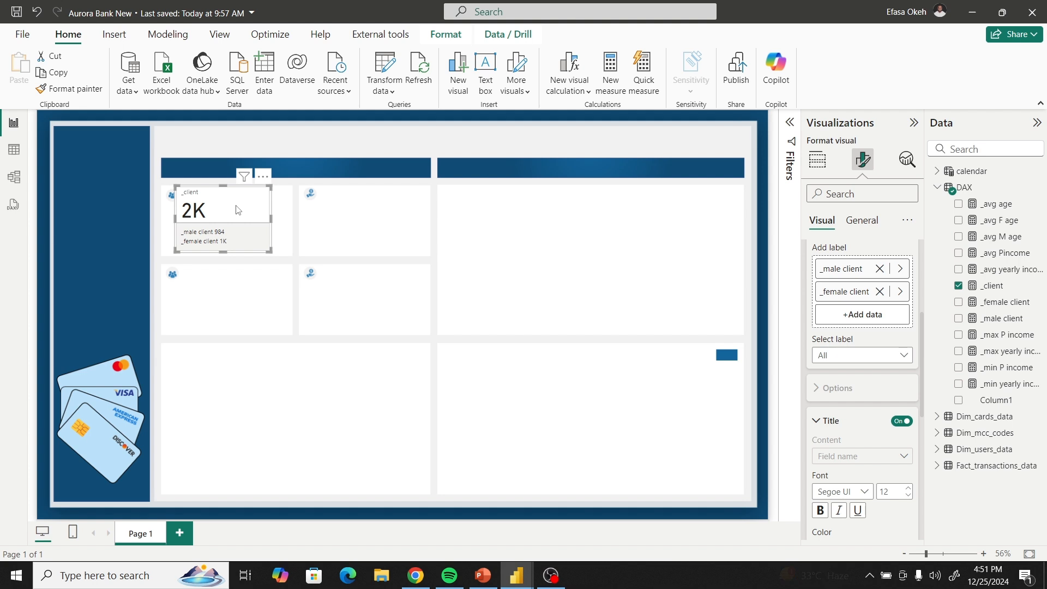
# Switch off the background and border in the _client visual's Cards settings, and widen the visual slightly within its tile.
pyautogui.click(1038, 127)
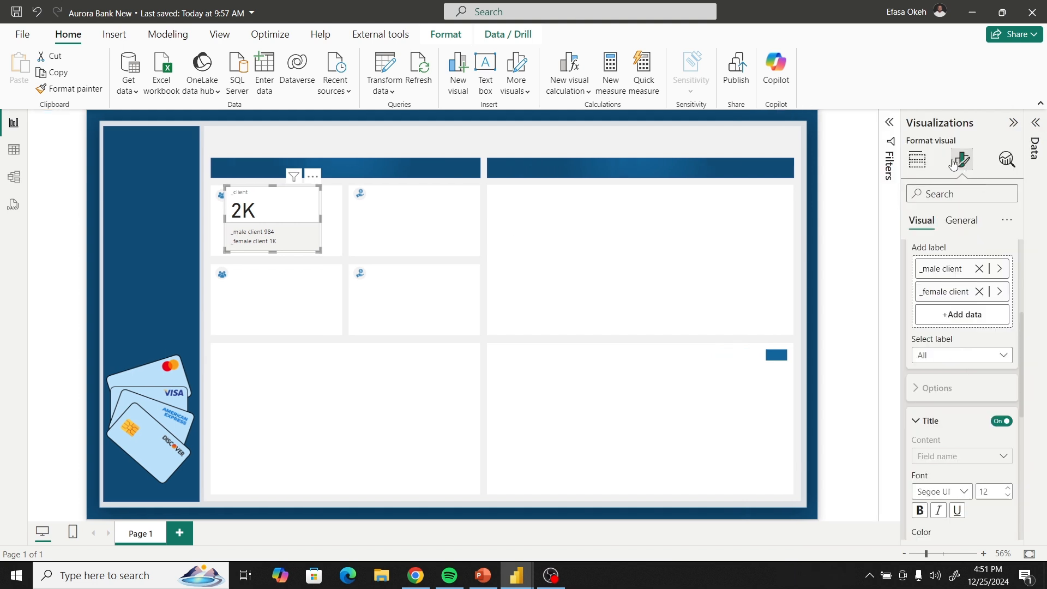
pyautogui.scroll(-8, 976, 327)
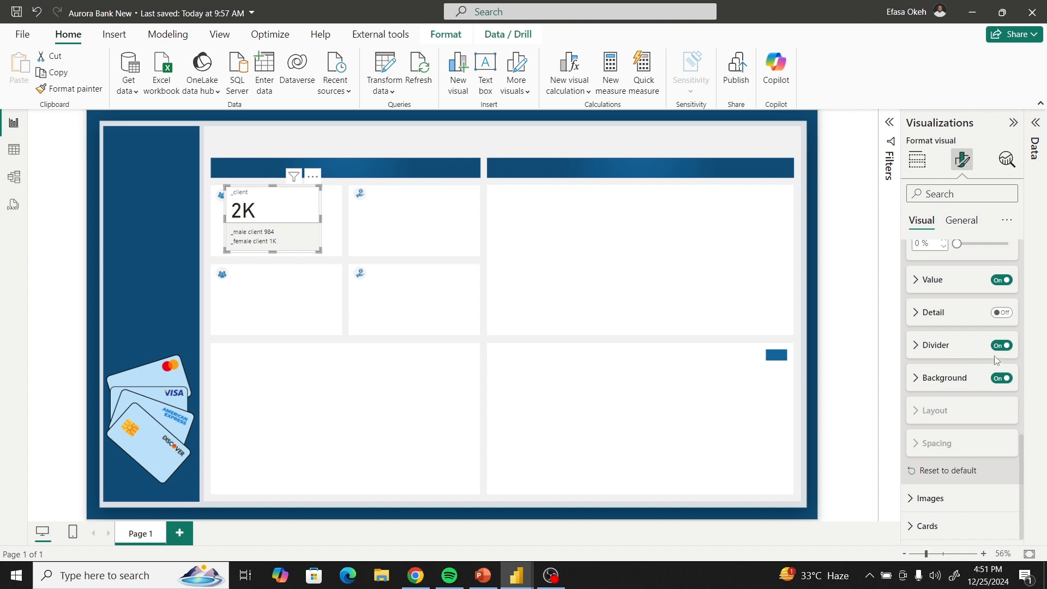
pyautogui.scroll(5, 951, 346)
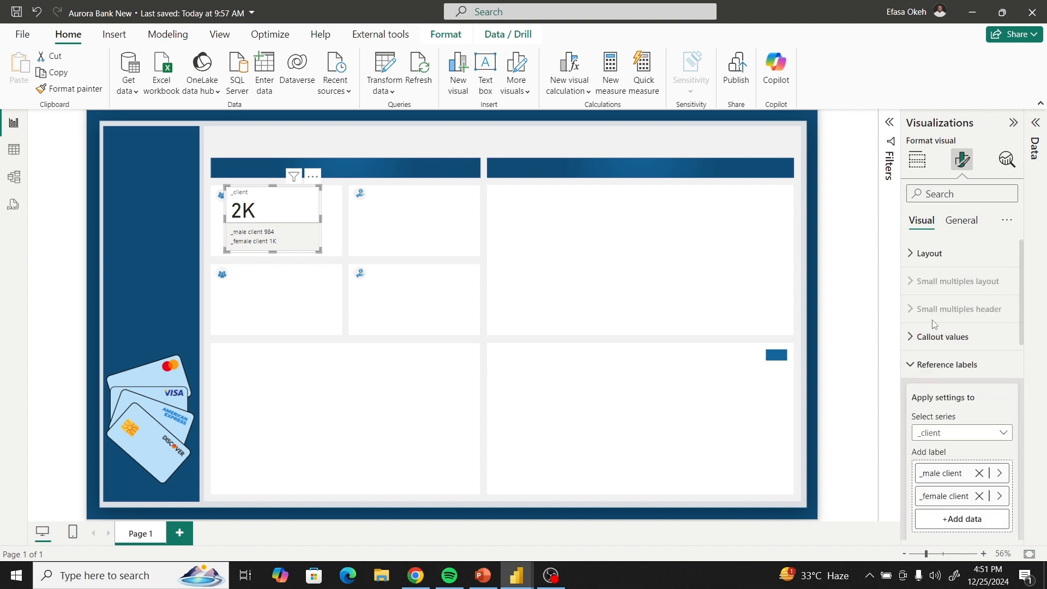
pyautogui.click(915, 366)
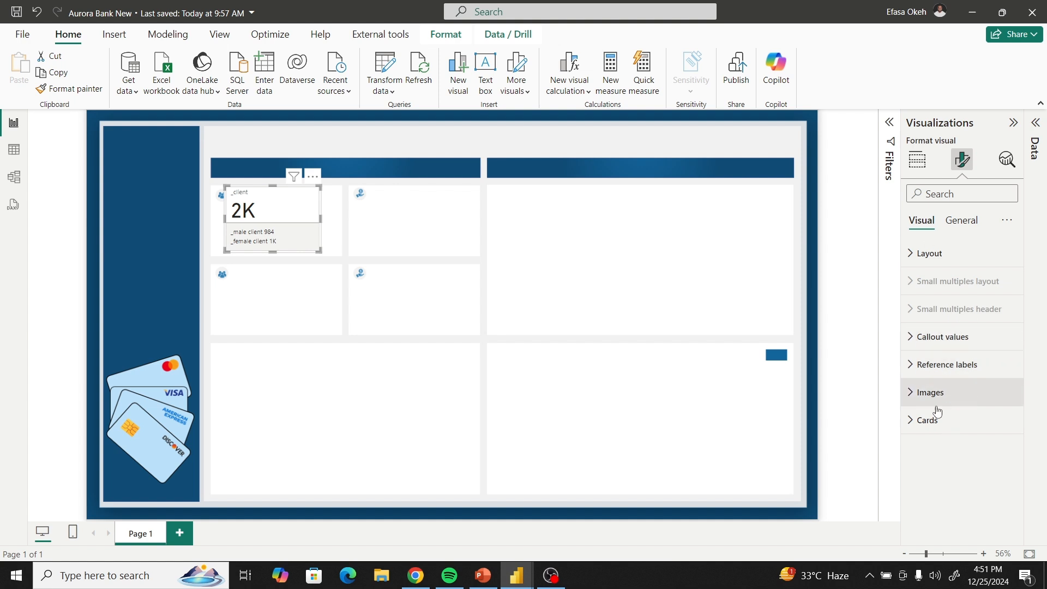
pyautogui.click(922, 421)
pyautogui.scroll(-5, 930, 431)
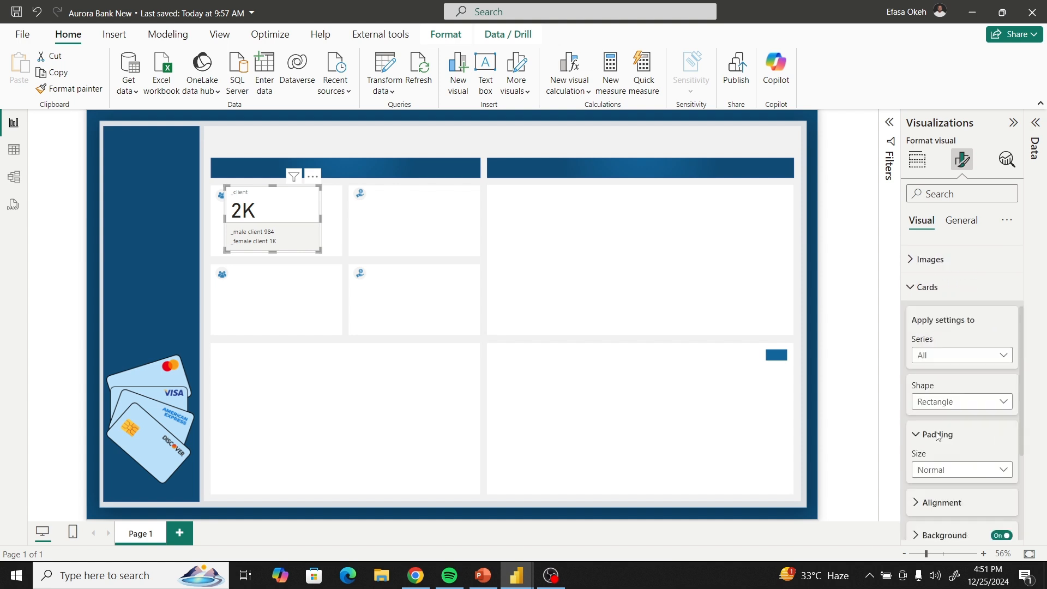
pyautogui.click(1001, 369)
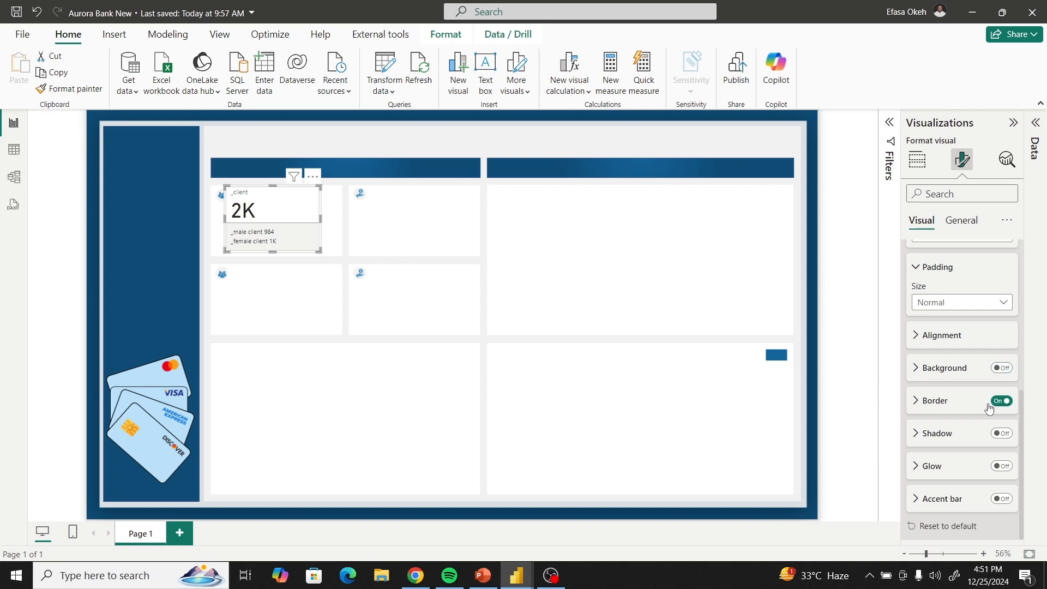
pyautogui.click(996, 404)
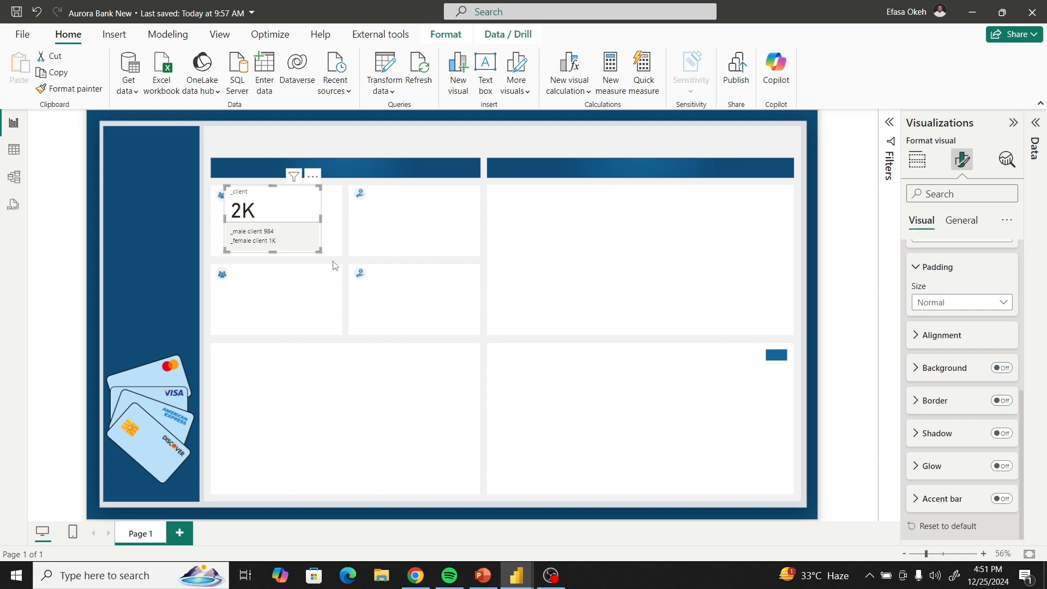
pyautogui.moveTo(319, 250); pyautogui.dragTo(328, 251)
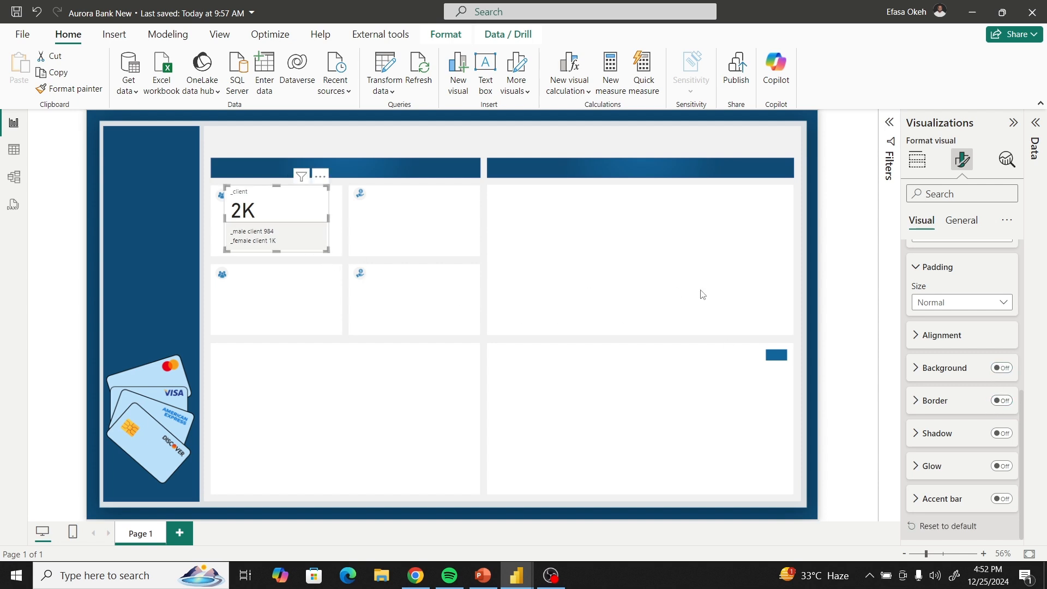
pyautogui.click(917, 269)
pyautogui.scroll(5, 936, 316)
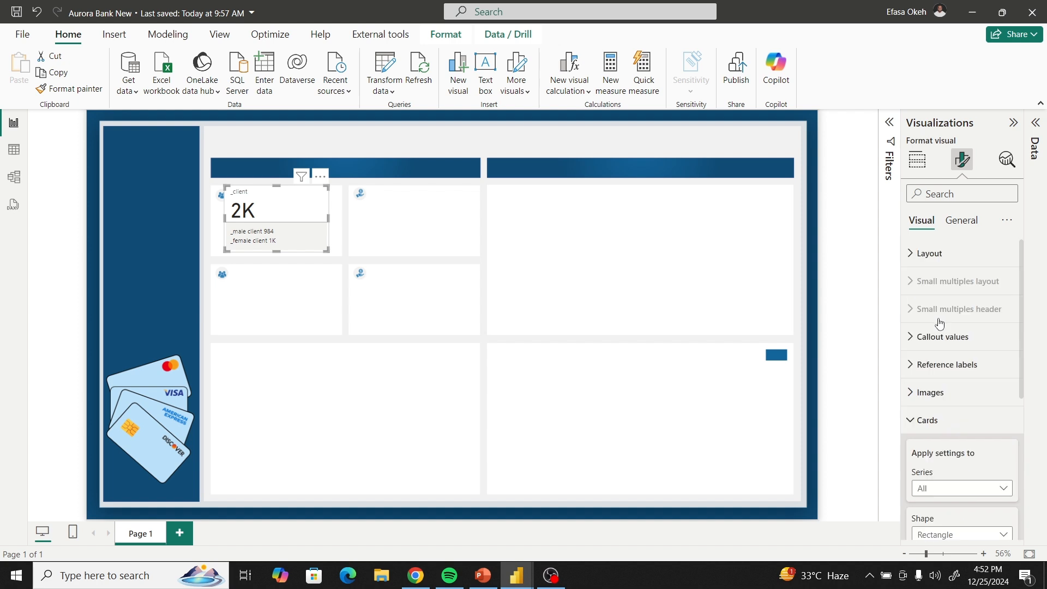
# Switch off the _client card's overall background effect in its general formatting.
pyautogui.click(966, 218)
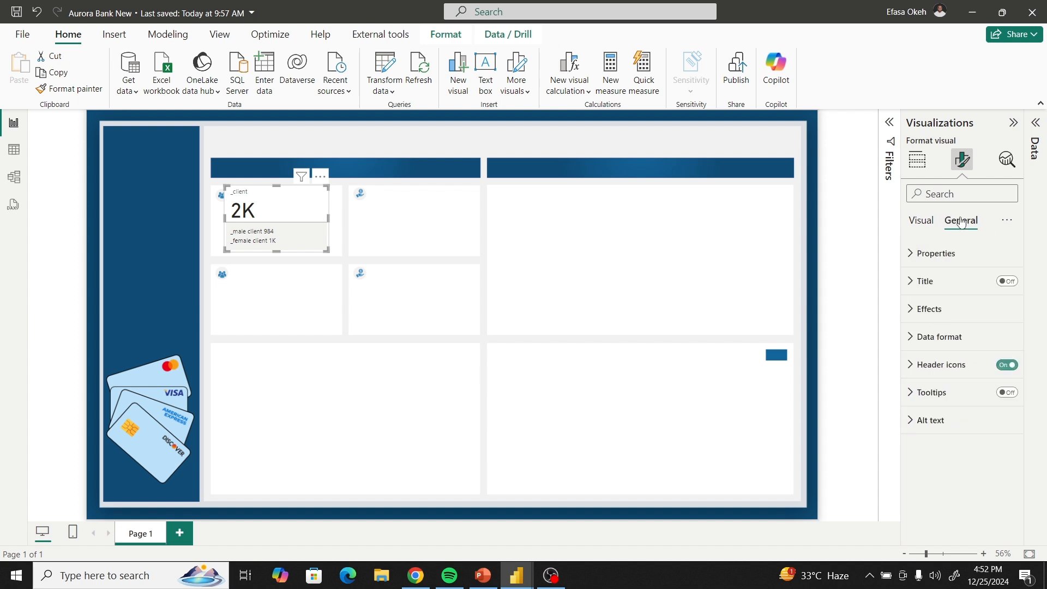
pyautogui.click(915, 318)
pyautogui.click(1003, 343)
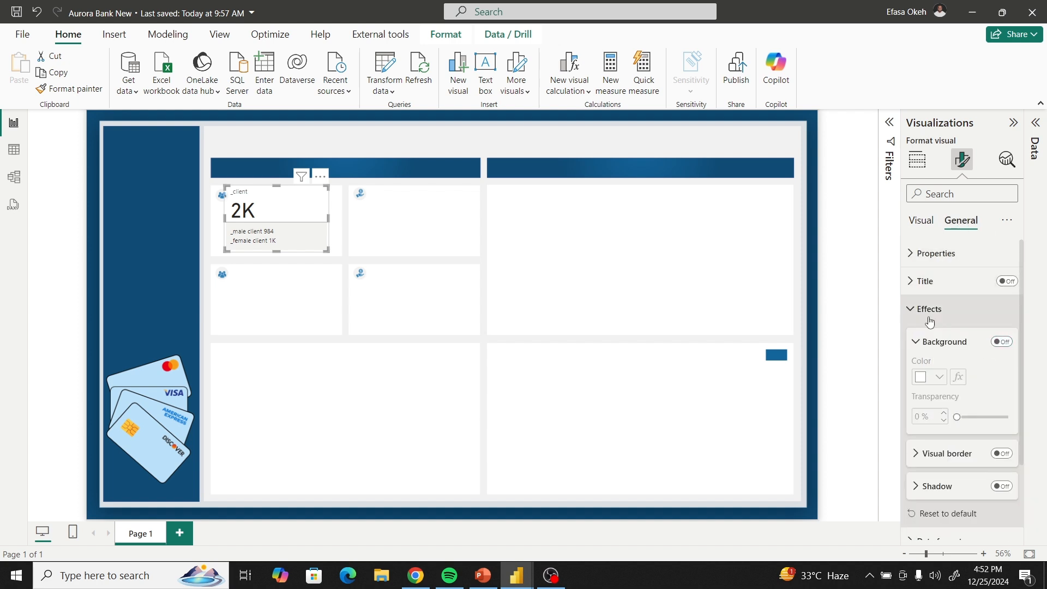
pyautogui.click(921, 316)
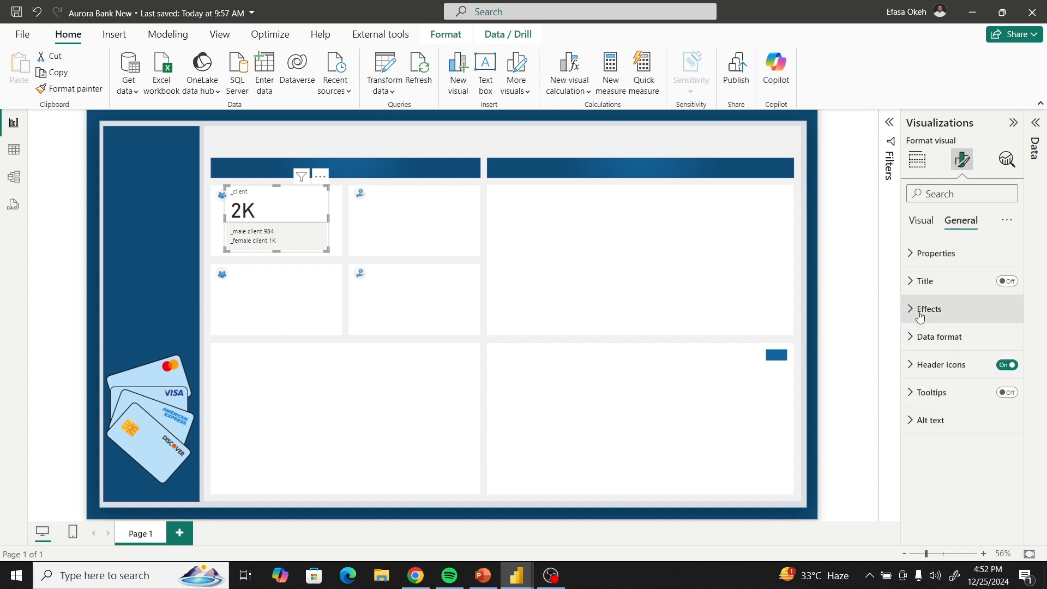
pyautogui.click(921, 224)
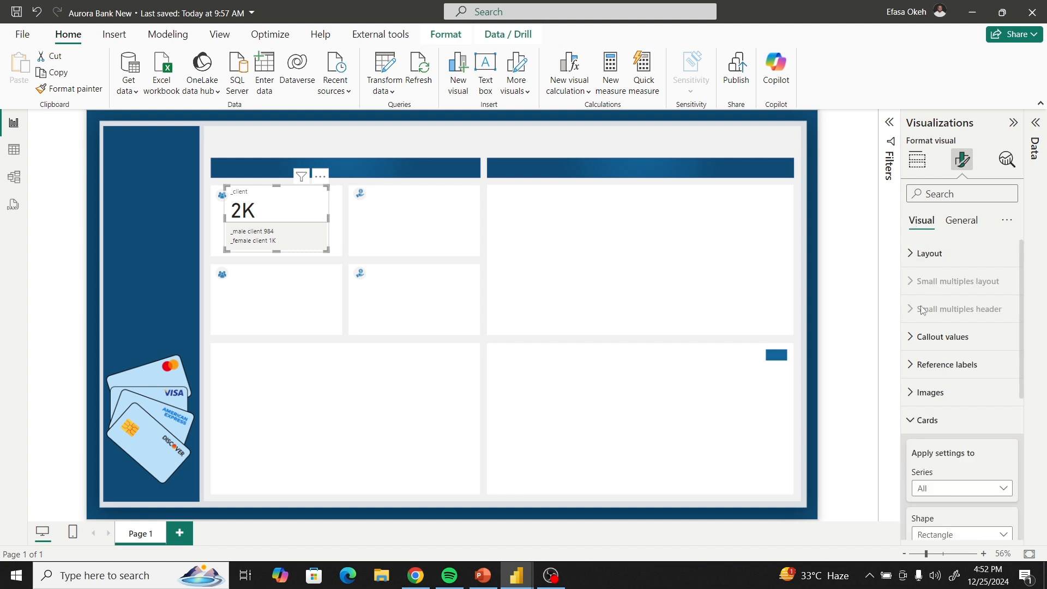
pyautogui.click(910, 424)
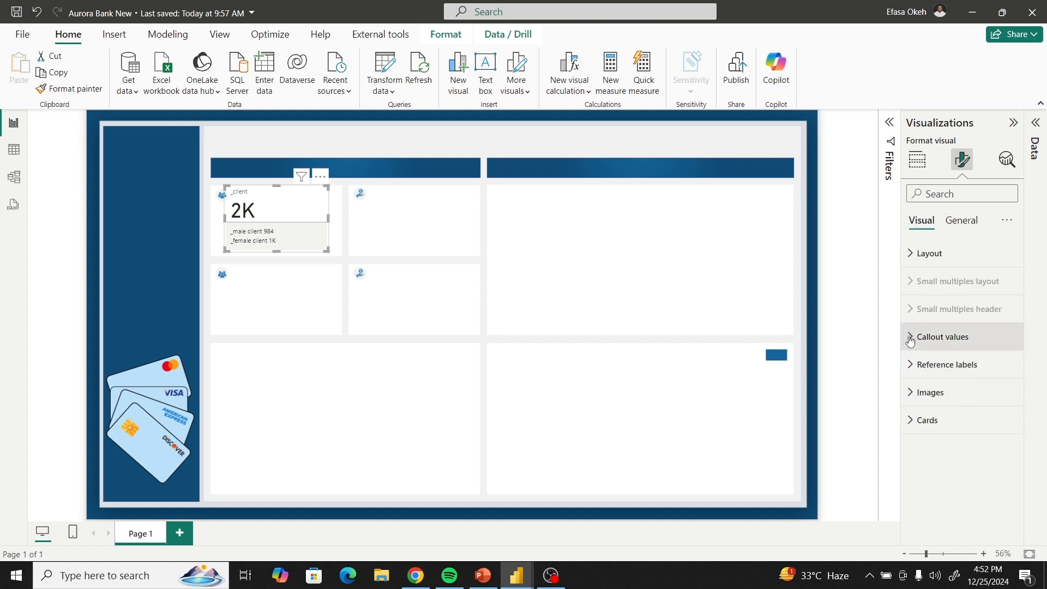
# Set the callout value font size of the _client series to 30.
pyautogui.click(911, 337)
pyautogui.scroll(-3, 928, 343)
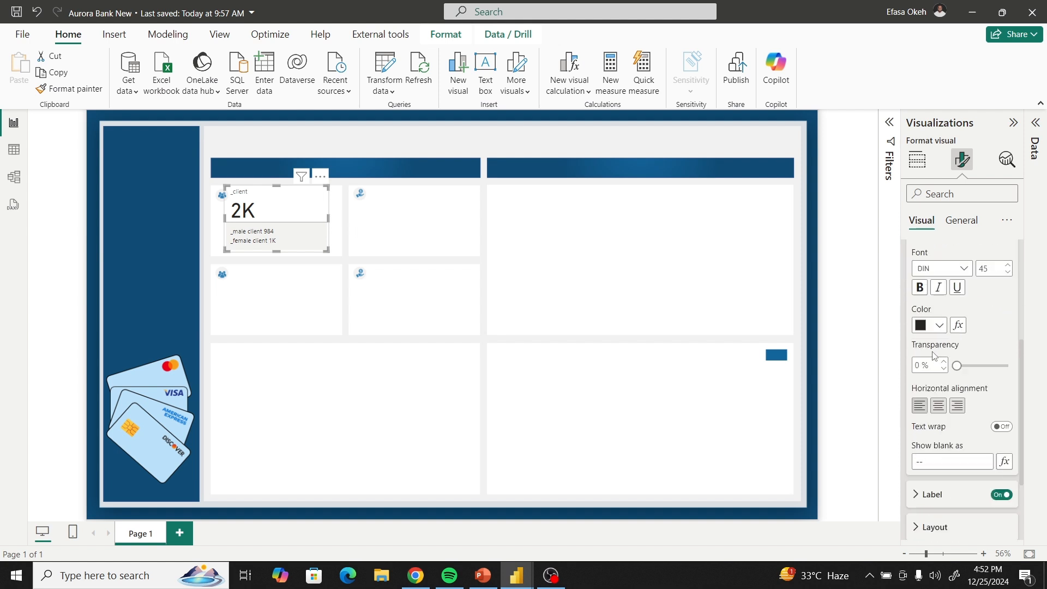
pyautogui.scroll(2, 941, 345)
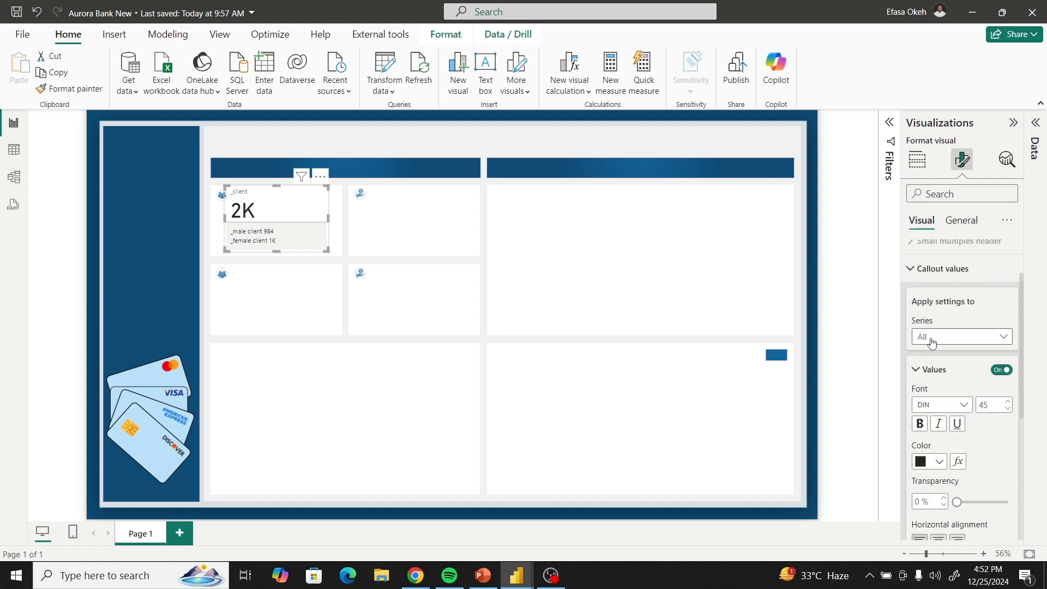
pyautogui.click(937, 344)
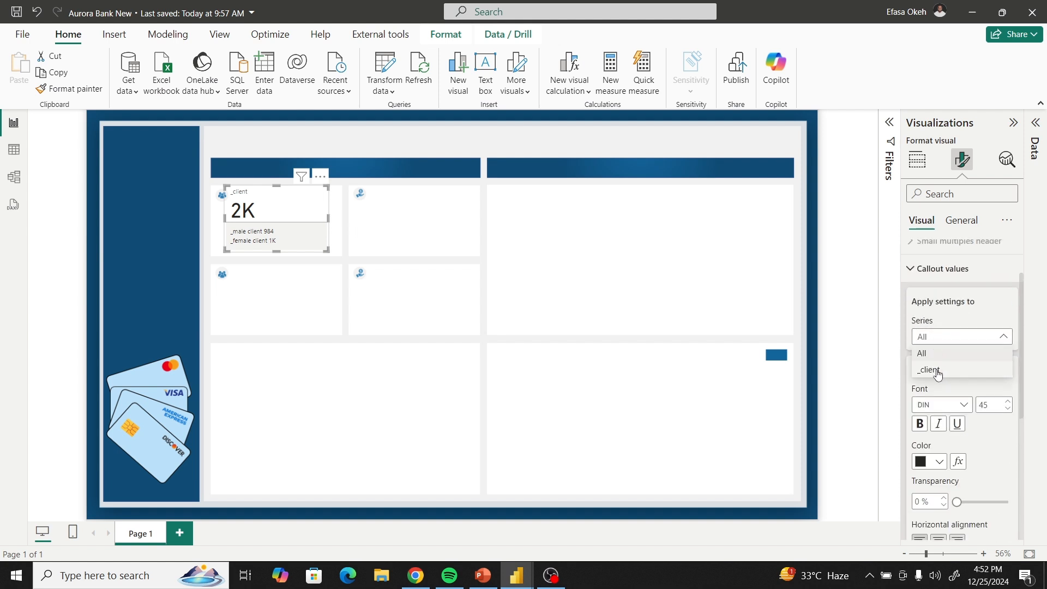
pyautogui.click(937, 369)
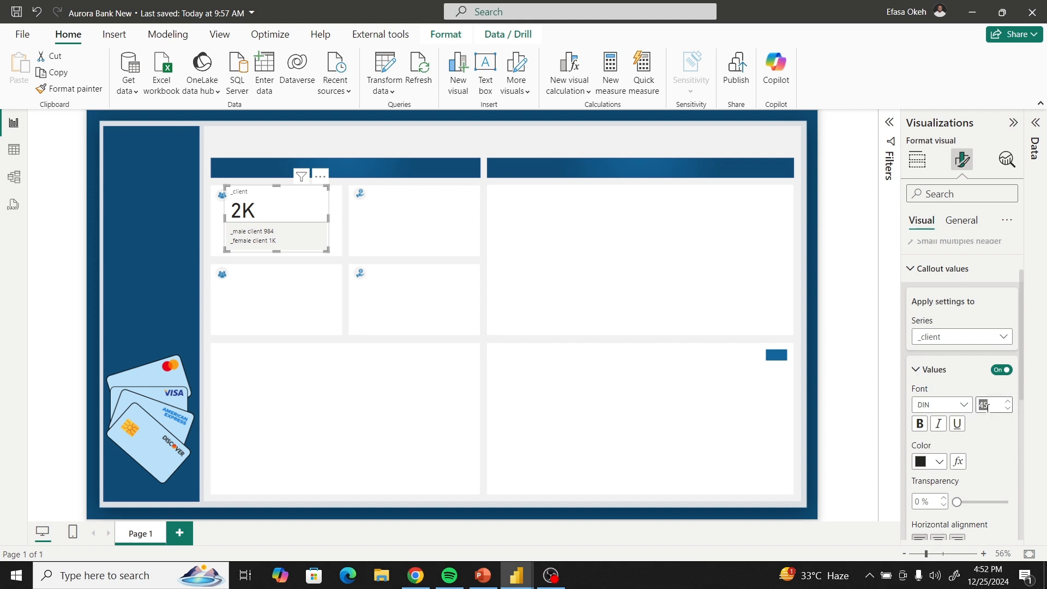
pyautogui.write('25')
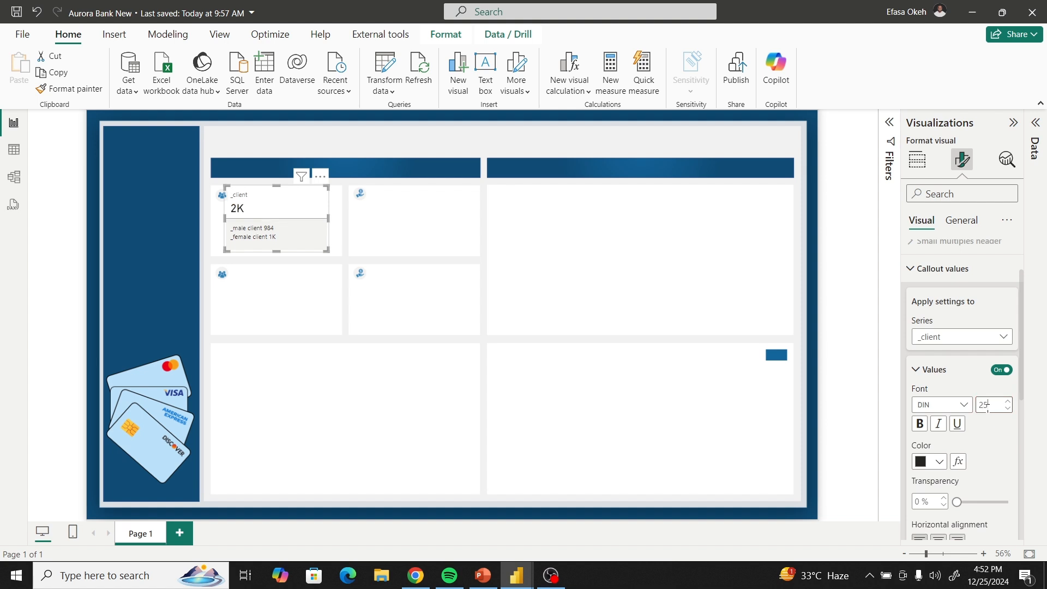
pyautogui.click(988, 408)
pyautogui.press('BackSpace')
pyautogui.write('30')
# Set the _client callout value's display units to None and its decimal places to 0.
pyautogui.scroll(-4, 966, 425)
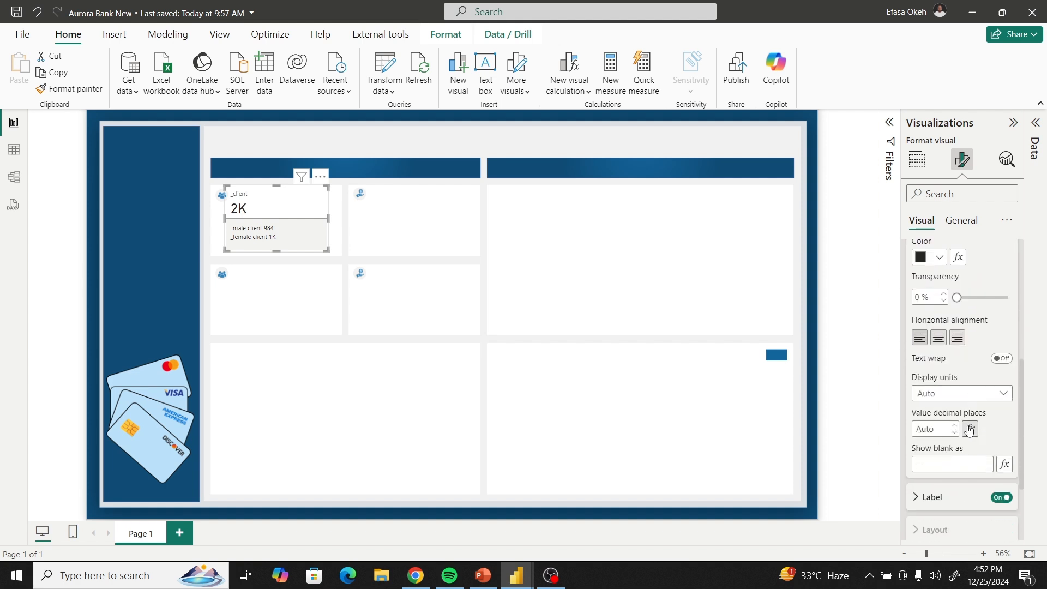
pyautogui.click(944, 399)
pyautogui.click(922, 428)
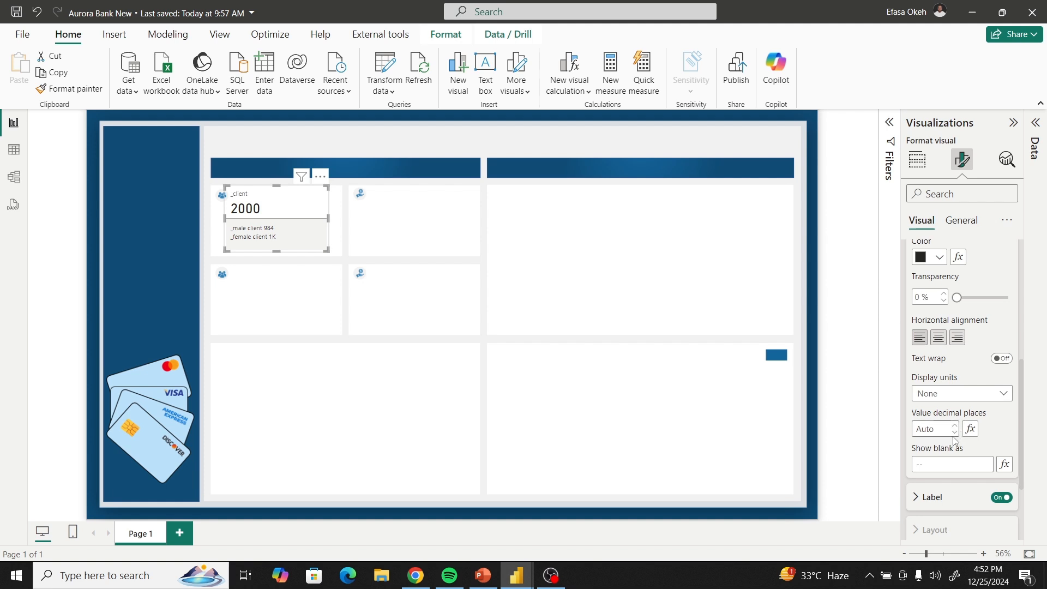
pyautogui.click(955, 435)
pyautogui.scroll(5, 947, 445)
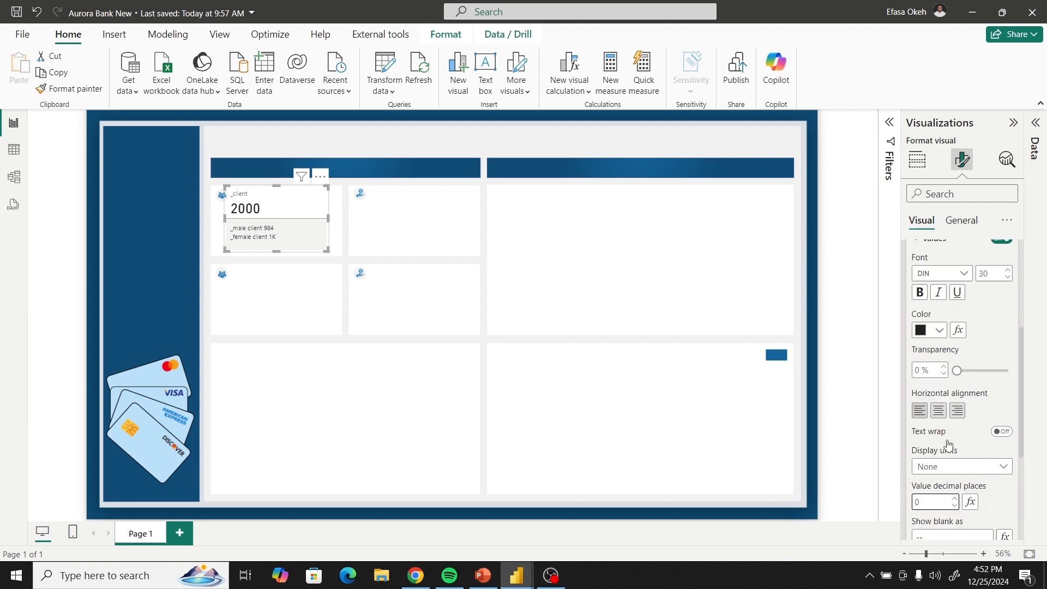
pyautogui.click(916, 344)
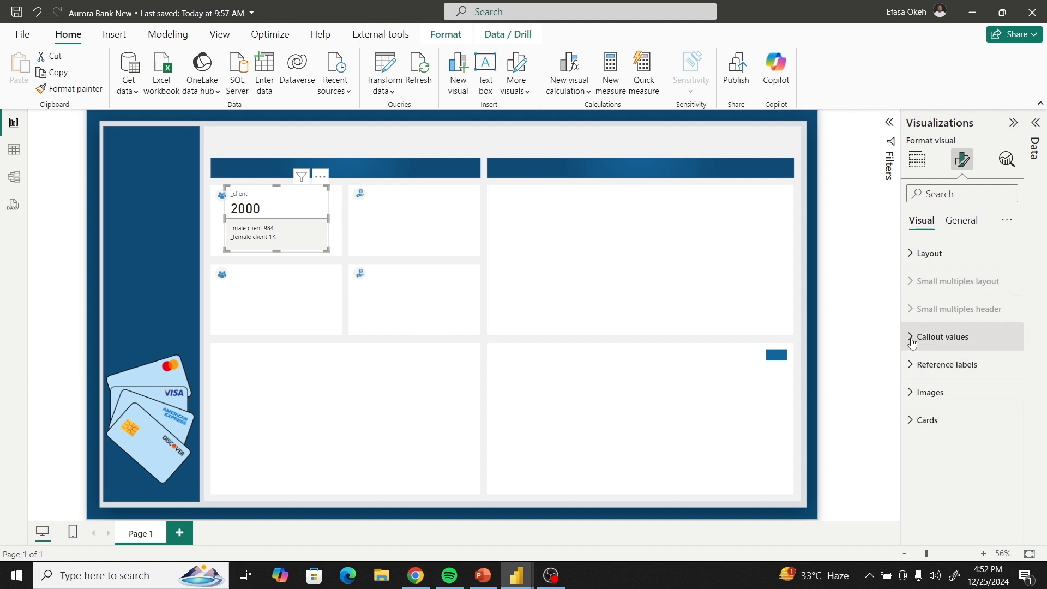
# Switch off the callout label of the _client series on the card.
pyautogui.click(914, 343)
pyautogui.scroll(-5, 986, 407)
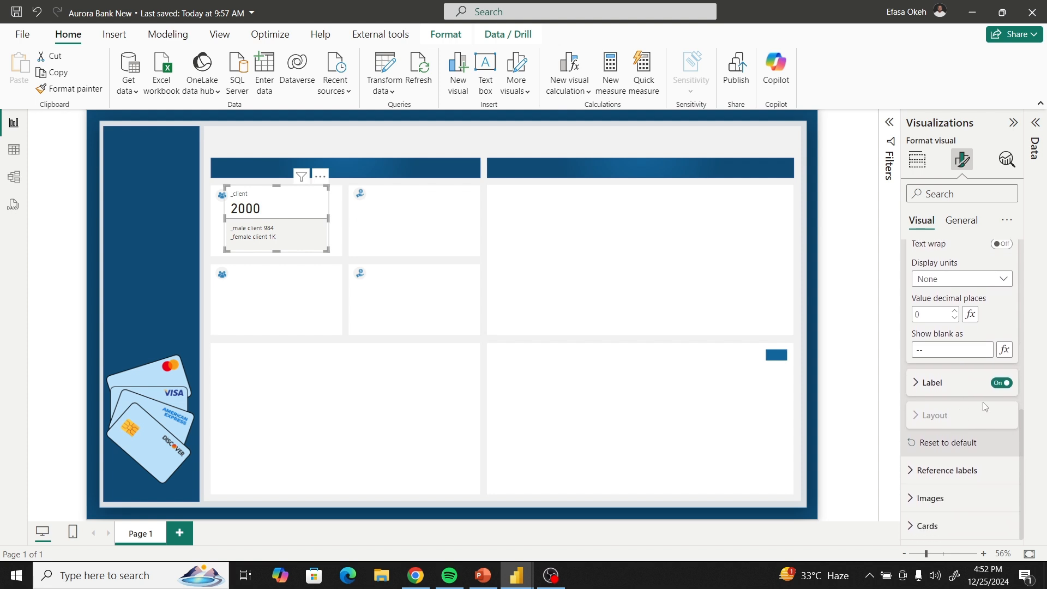
pyautogui.click(1000, 383)
pyautogui.scroll(5, 956, 375)
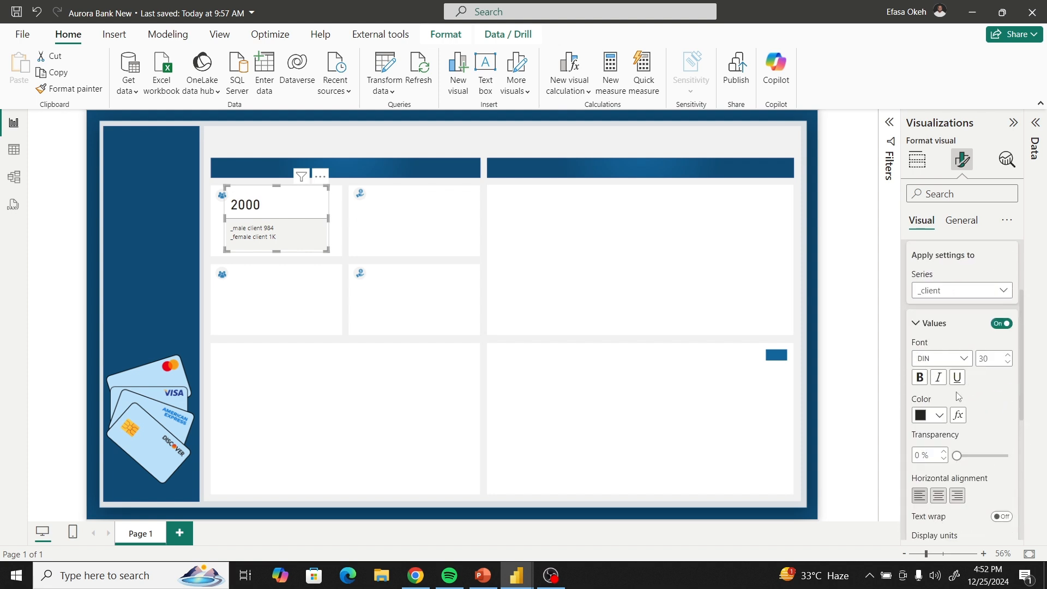
pyautogui.click(918, 335)
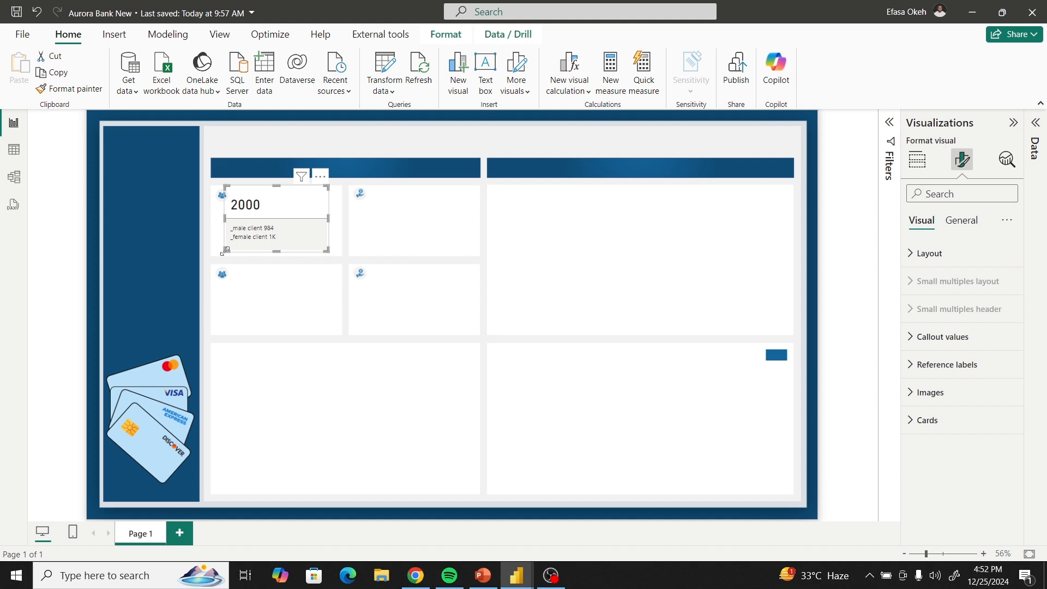
# Resize the _client card so it starts slightly lower and spans more of its tile's width below the icon.
pyautogui.moveTo(223, 251); pyautogui.dragTo(220, 256)
pyautogui.moveTo(273, 189); pyautogui.dragTo(274, 197)
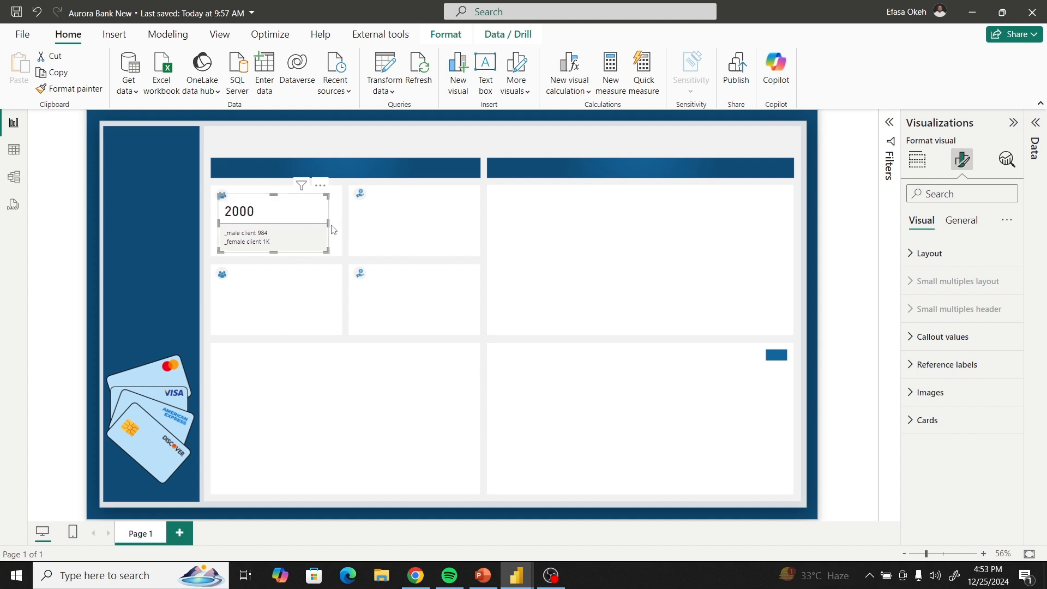
pyautogui.moveTo(330, 228); pyautogui.dragTo(336, 229)
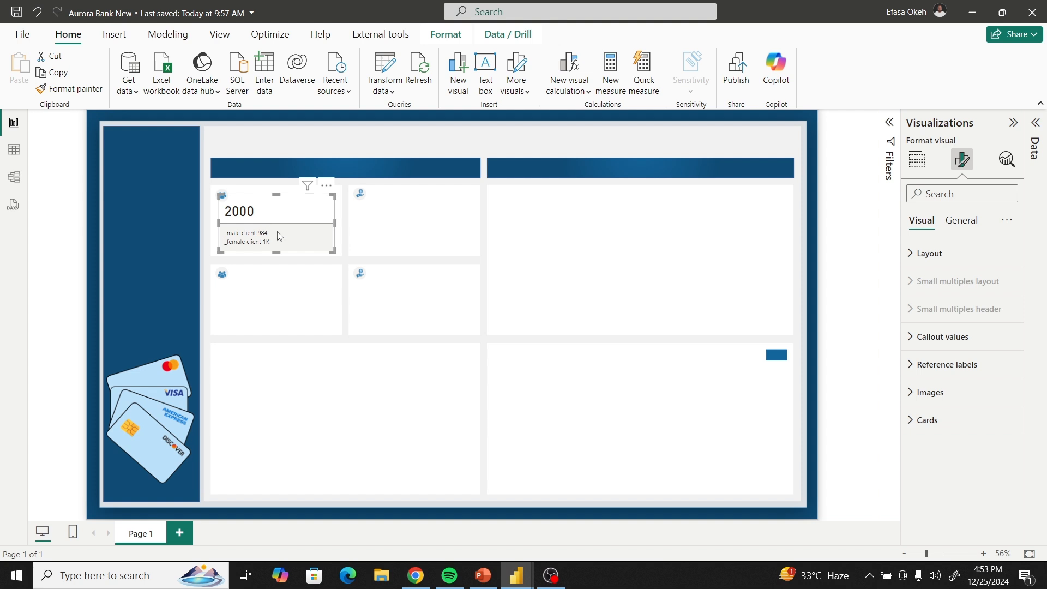
# Set the title font of all the _client card's reference labels to DIN.
pyautogui.click(912, 373)
pyautogui.scroll(-3, 916, 343)
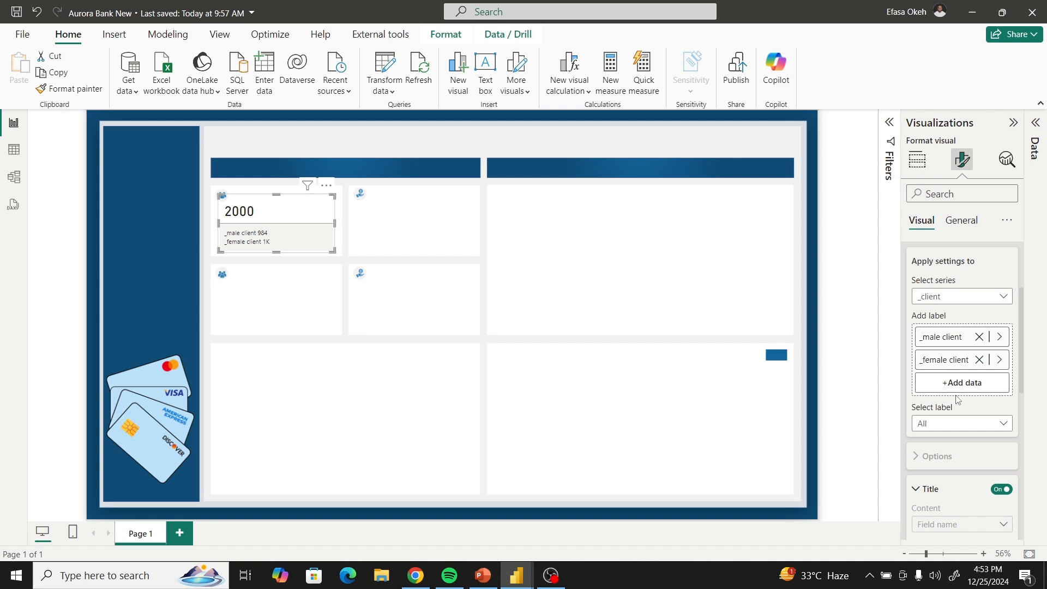
pyautogui.scroll(-2, 955, 377)
pyautogui.scroll(-1, 943, 394)
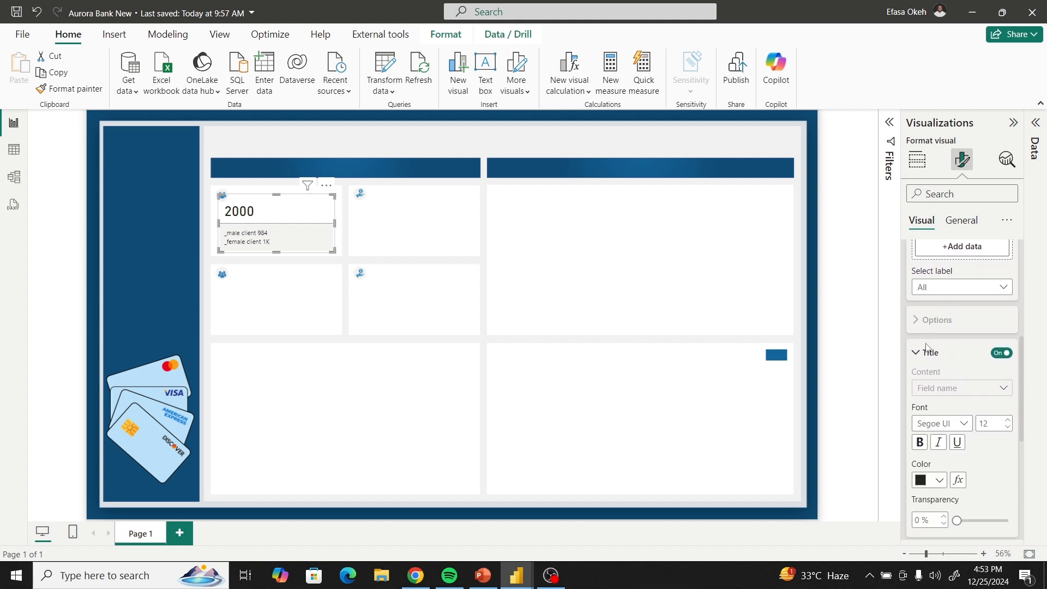
pyautogui.click(962, 429)
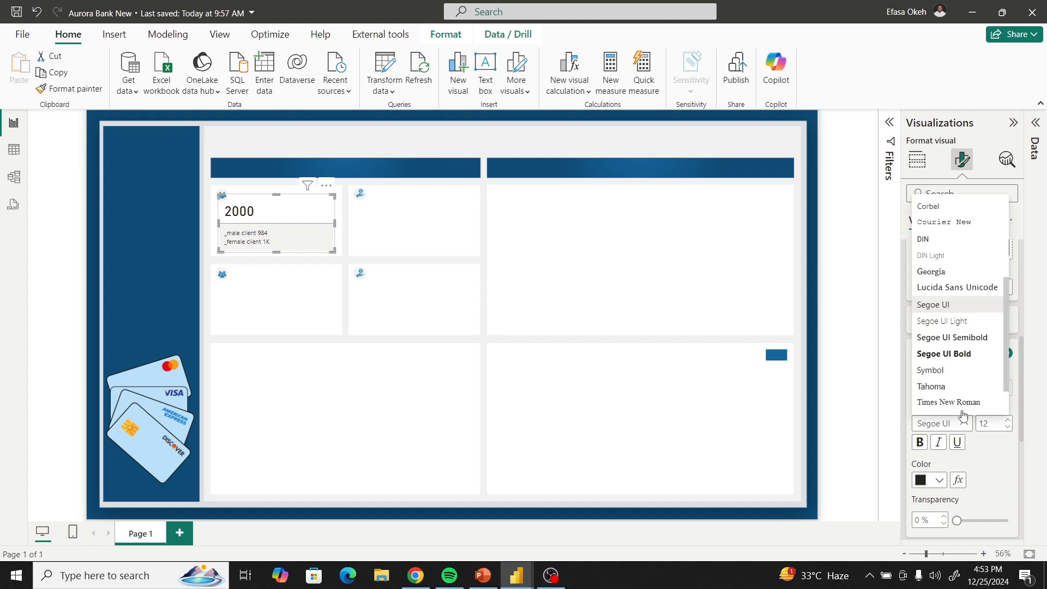
pyautogui.click(934, 246)
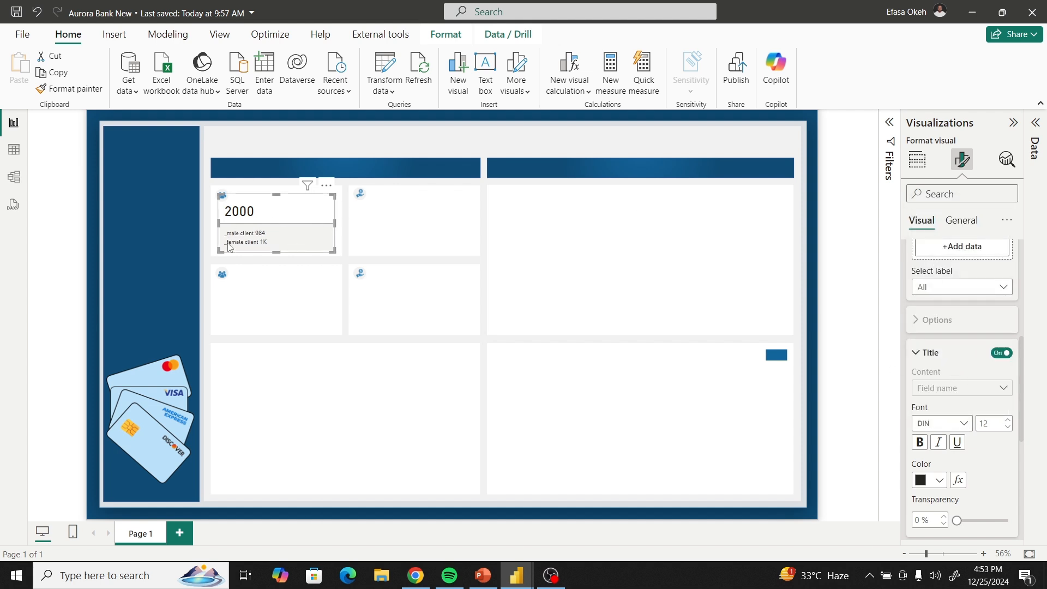
# Set the value font of all the card's reference labels to DIN.
pyautogui.scroll(-3, 948, 439)
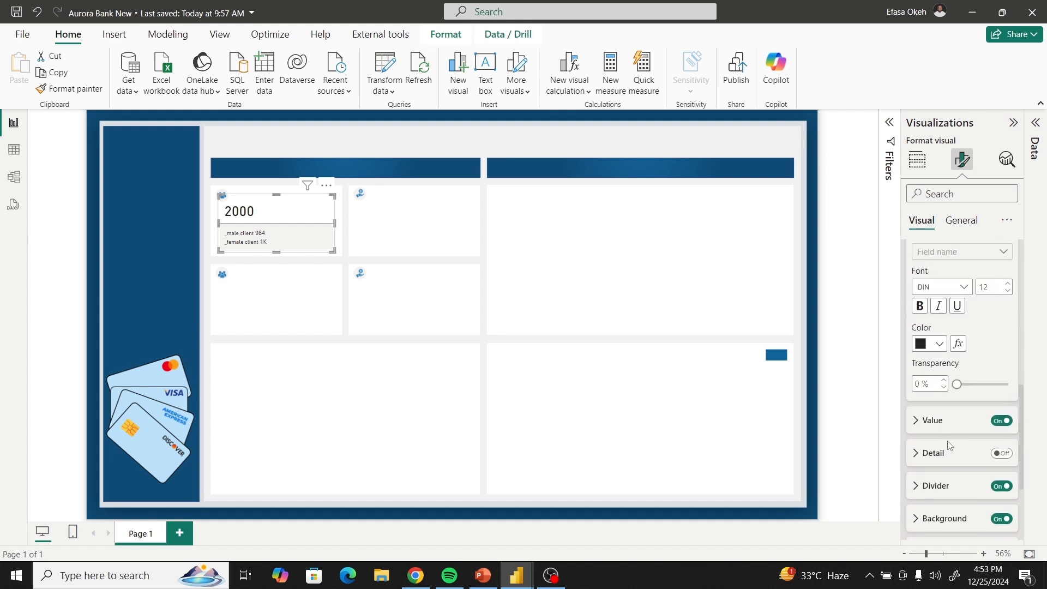
pyautogui.click(929, 429)
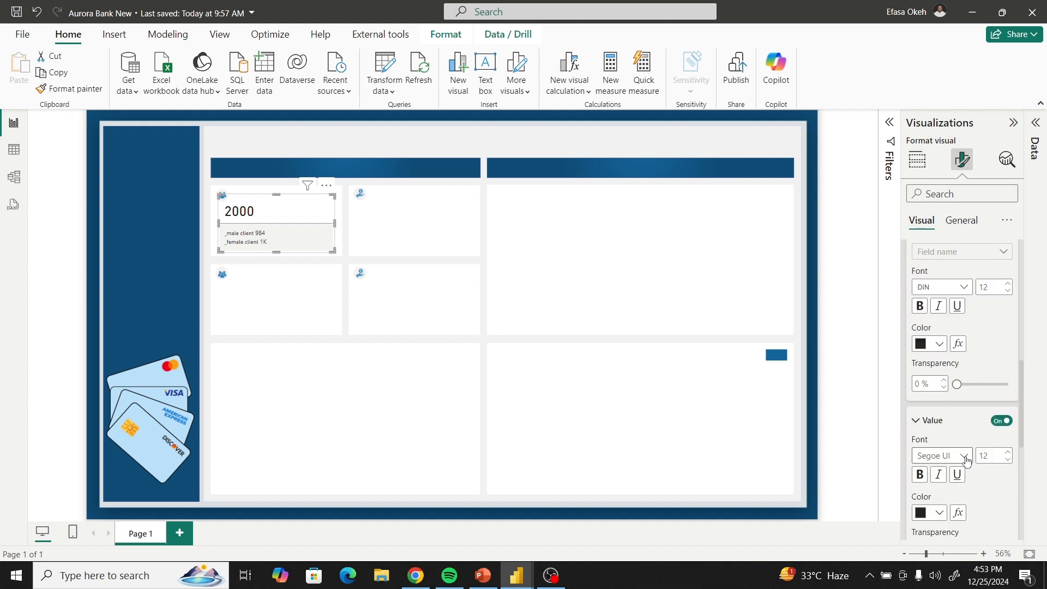
pyautogui.click(964, 457)
pyautogui.click(938, 272)
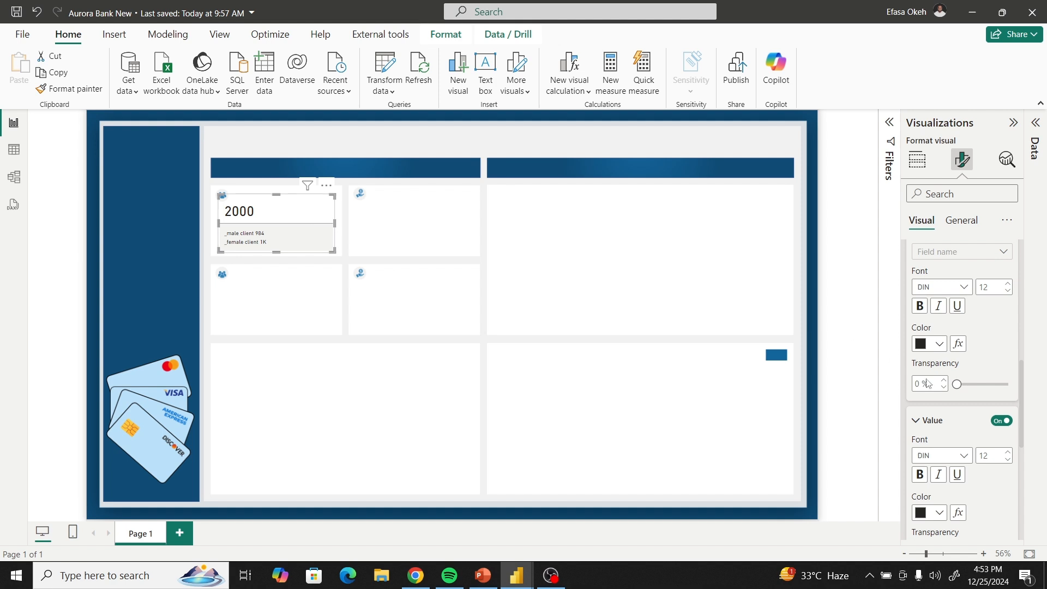
# Set the font size of both the reference label titles and values to 16.
pyautogui.click(1009, 287)
pyautogui.click(1009, 287)
pyautogui.click(1008, 284)
pyautogui.click(1008, 452)
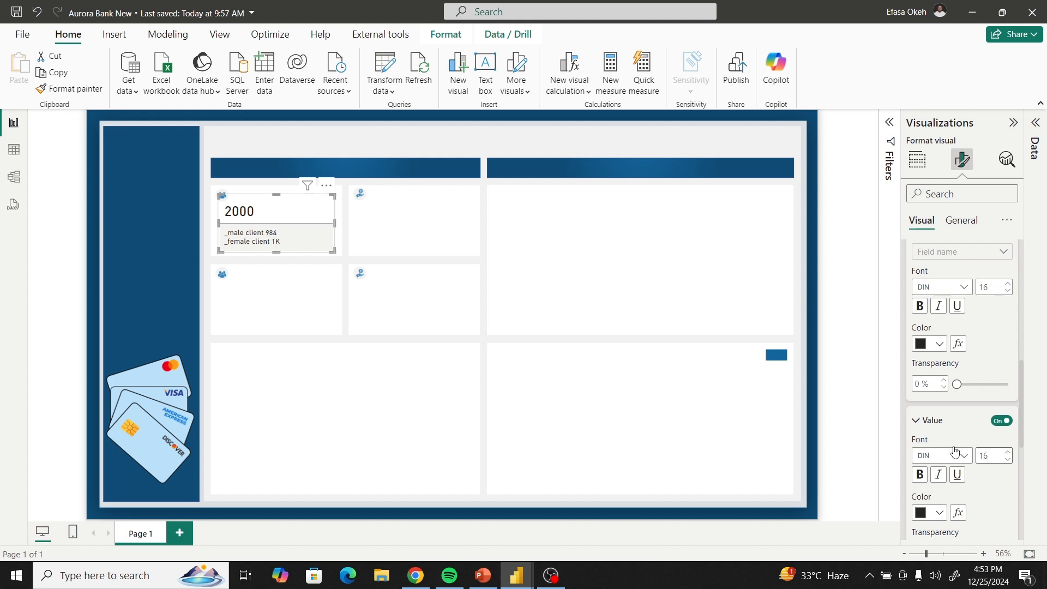
# Give the _male client reference label a custom title reading "Male -".
pyautogui.scroll(5, 922, 401)
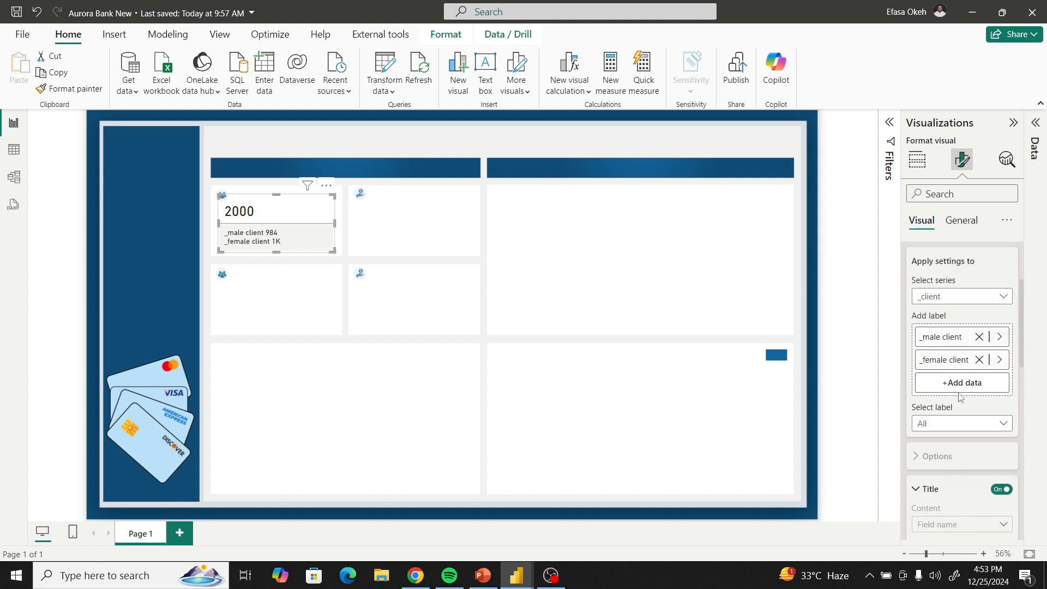
pyautogui.click(935, 431)
pyautogui.click(943, 461)
pyautogui.scroll(-4, 943, 463)
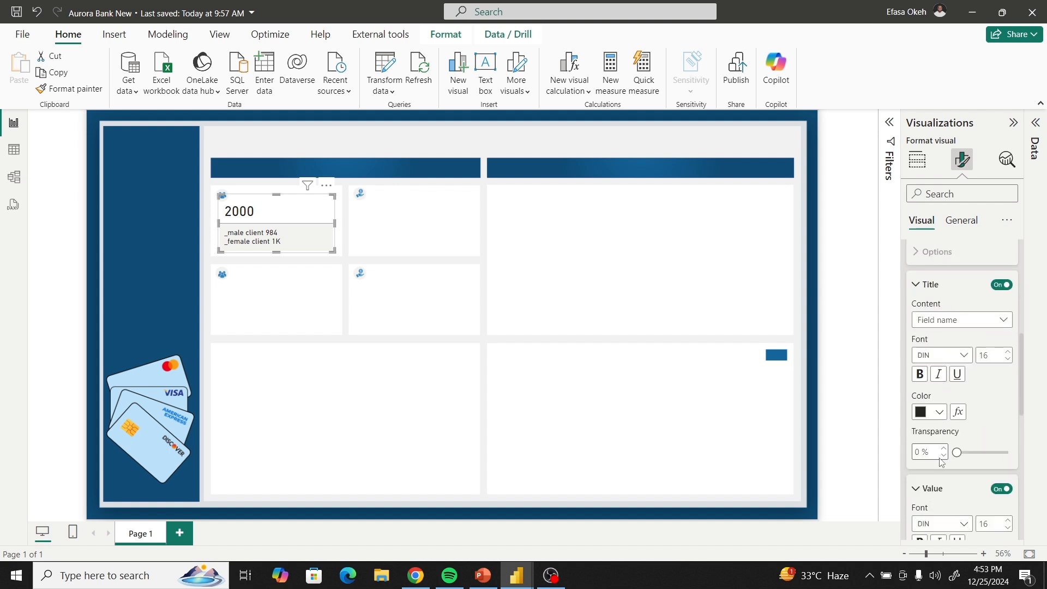
pyautogui.click(952, 326)
pyautogui.click(940, 341)
pyautogui.moveTo(964, 355); pyautogui.dragTo(888, 366)
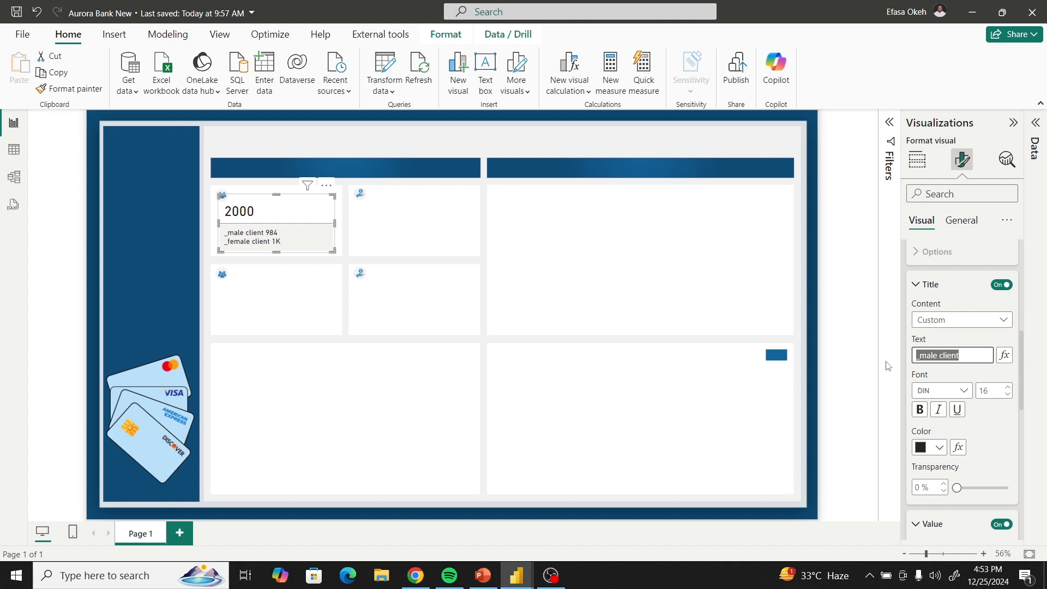
pyautogui.write('Mal')
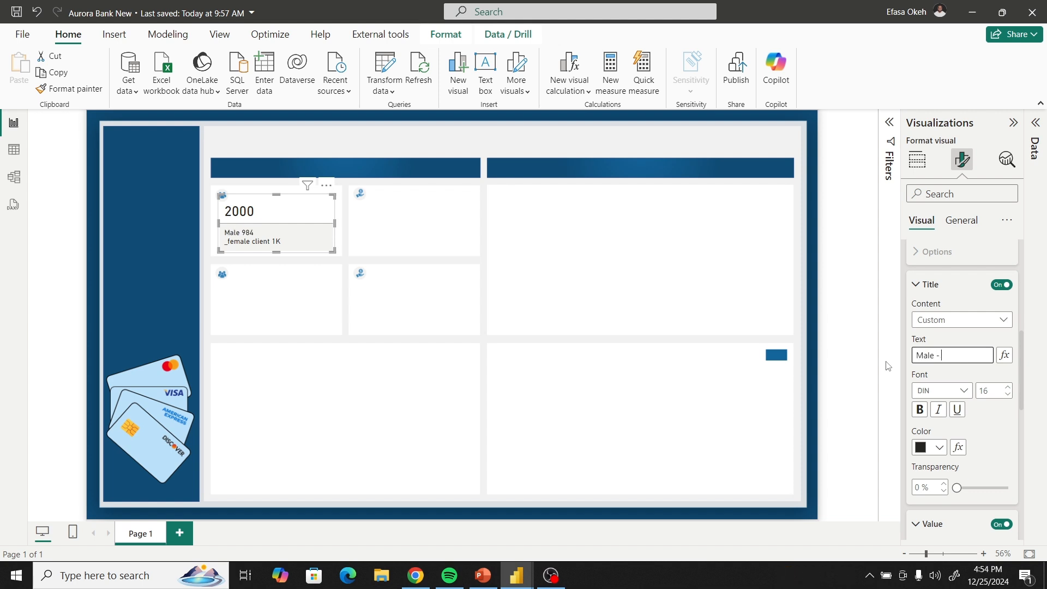
pyautogui.write('e -')
pyautogui.click(922, 285)
pyautogui.click(931, 316)
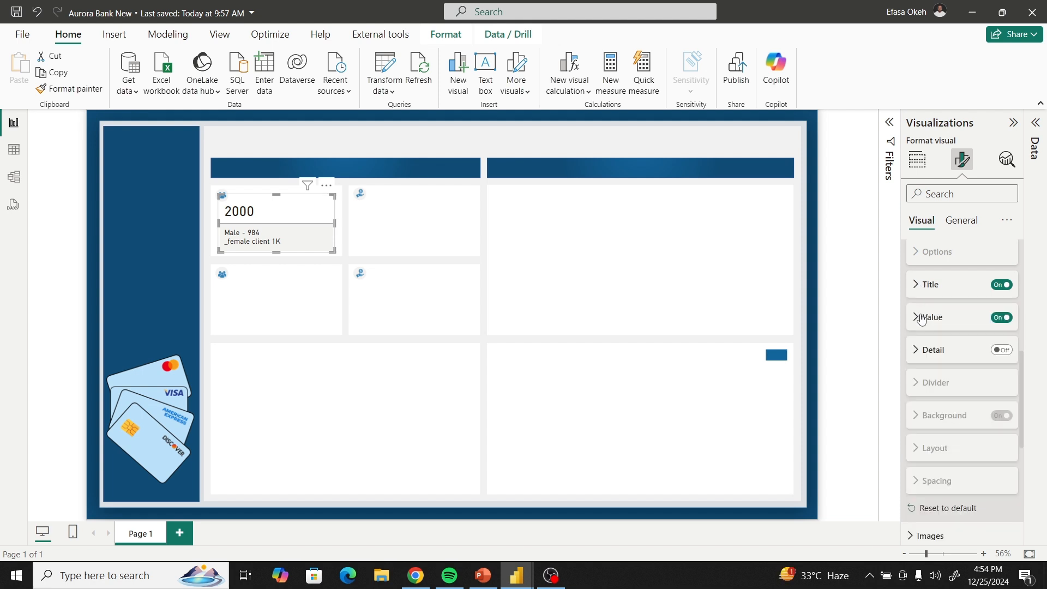
# Give the _female client reference label a custom title reading "Female -".
pyautogui.scroll(4, 937, 320)
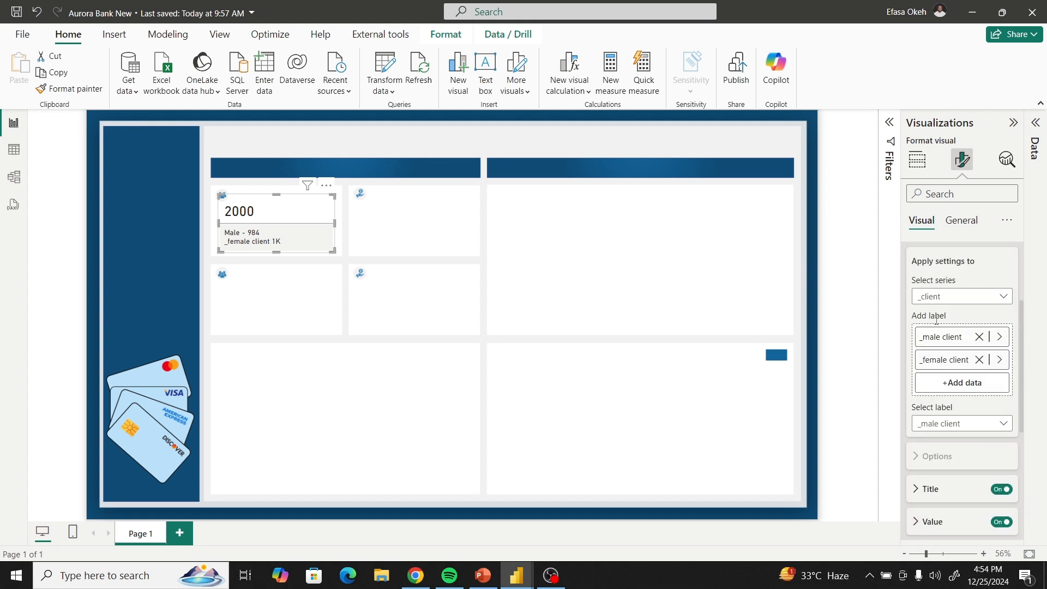
pyautogui.click(936, 429)
pyautogui.click(940, 472)
pyautogui.scroll(-4, 941, 475)
pyautogui.click(931, 289)
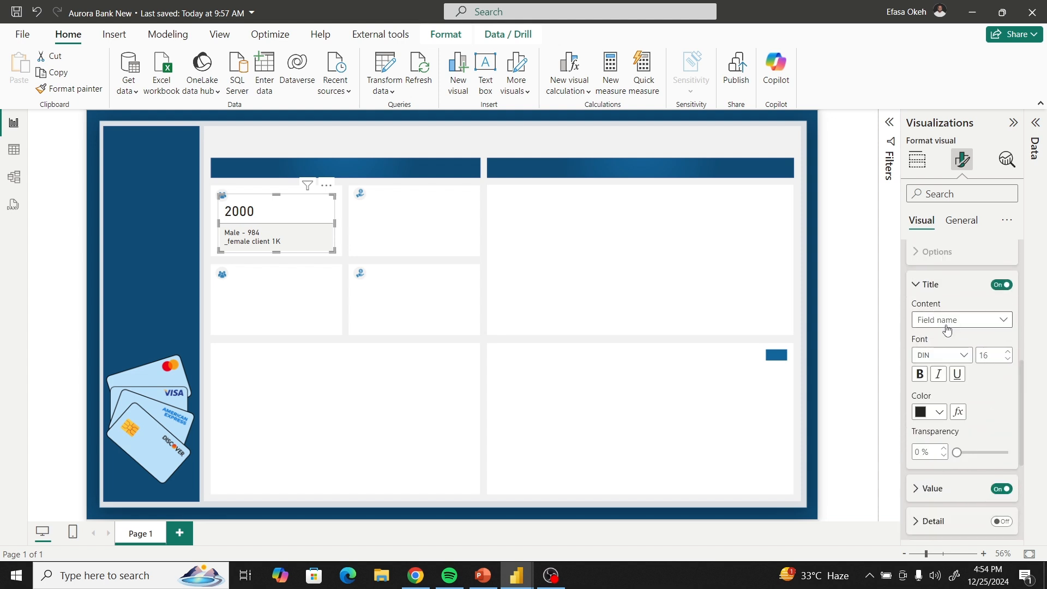
pyautogui.click(938, 320)
pyautogui.click(946, 342)
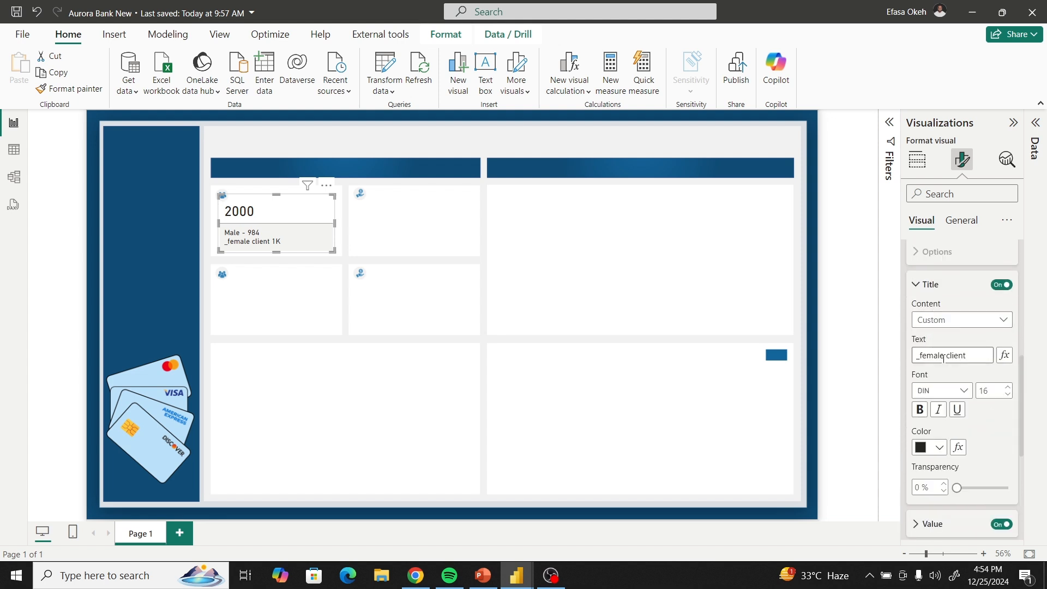
pyautogui.moveTo(974, 354); pyautogui.dragTo(844, 359)
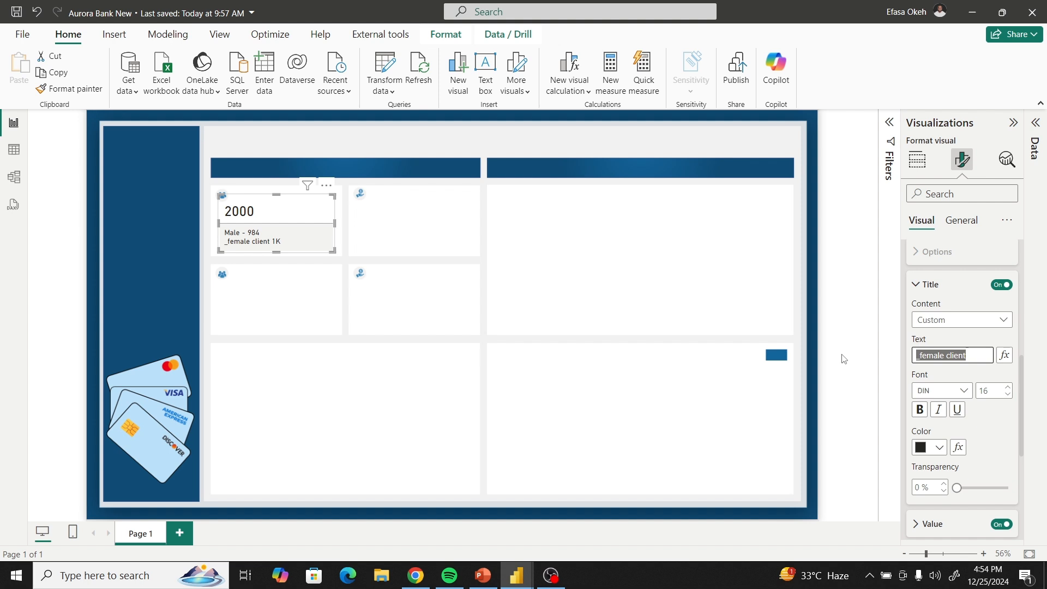
pyautogui.write('Female -')
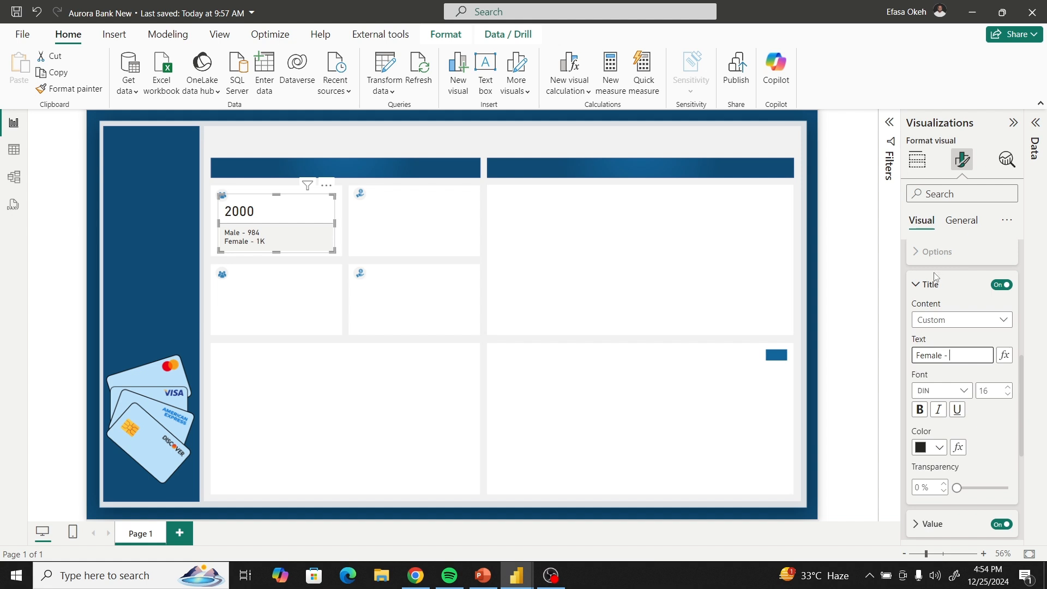
pyautogui.click(921, 284)
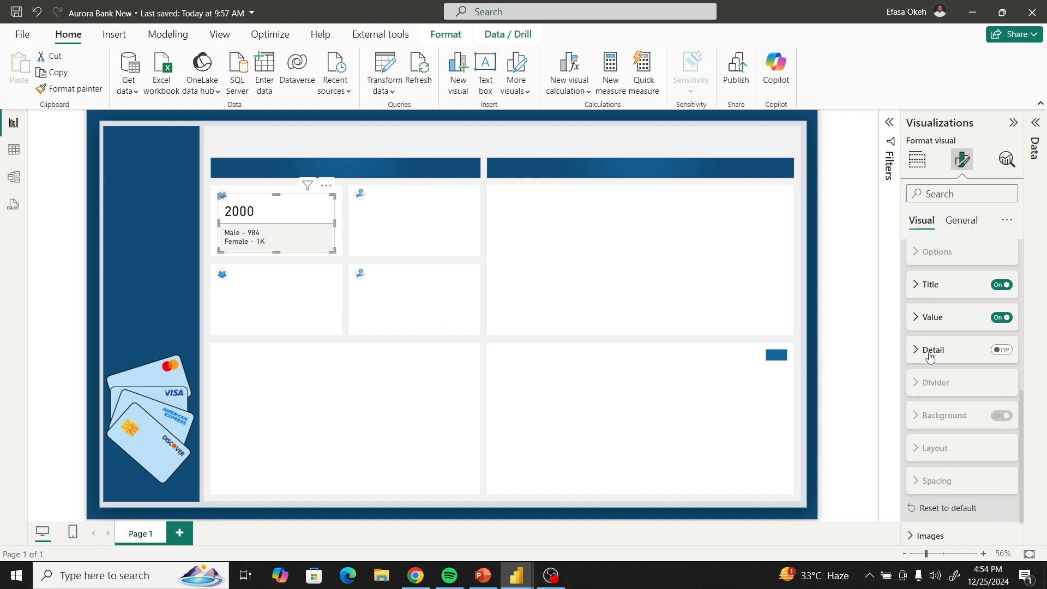
# Set the _female client reference label value's display units to None and adjust its decimal places.
pyautogui.click(925, 321)
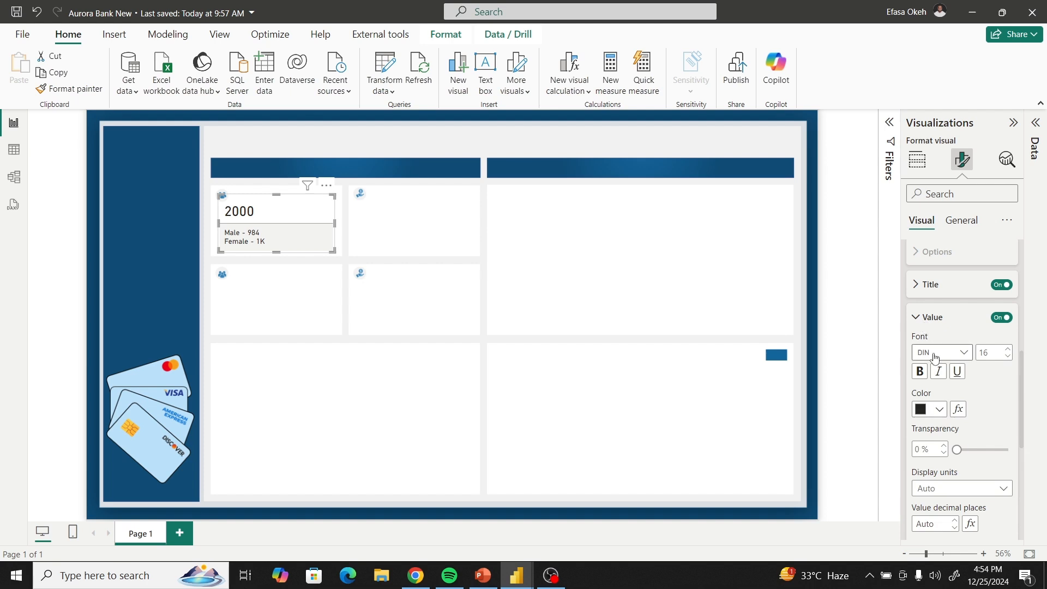
pyautogui.scroll(-1, 938, 373)
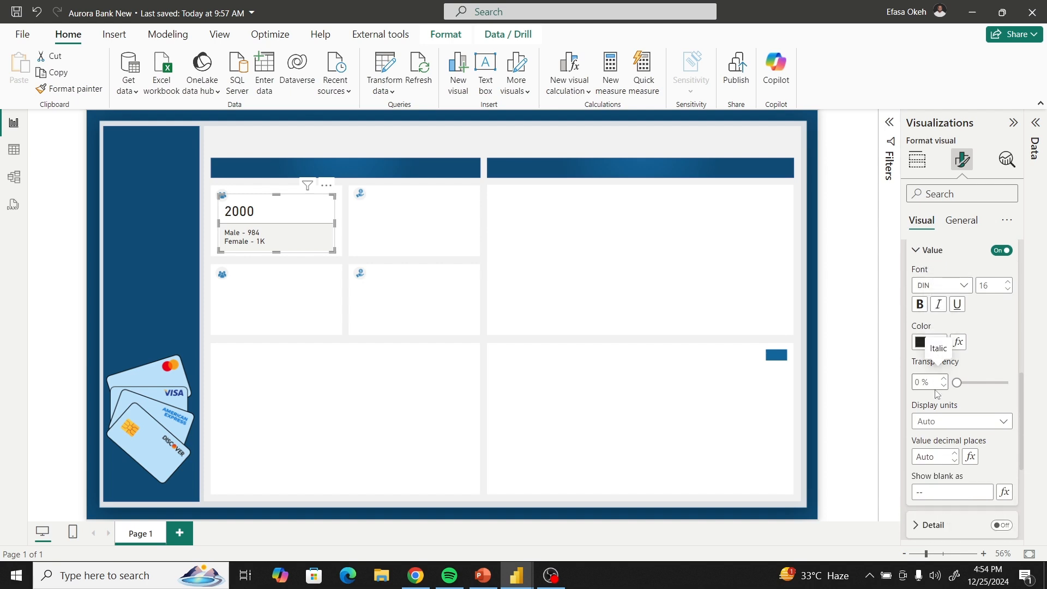
pyautogui.click(938, 420)
pyautogui.click(937, 457)
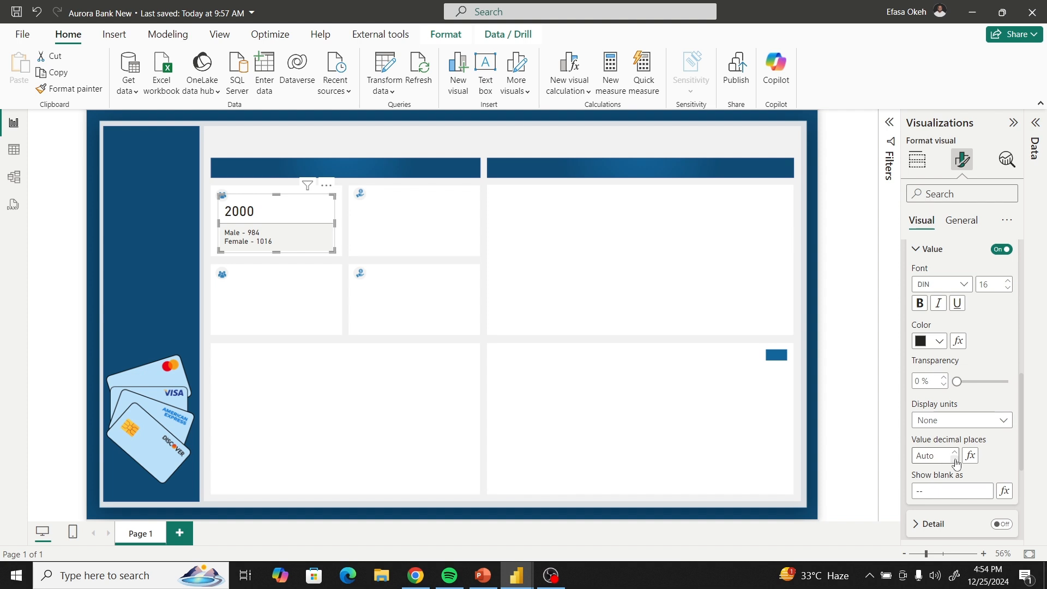
pyautogui.click(955, 460)
pyautogui.scroll(6, 934, 439)
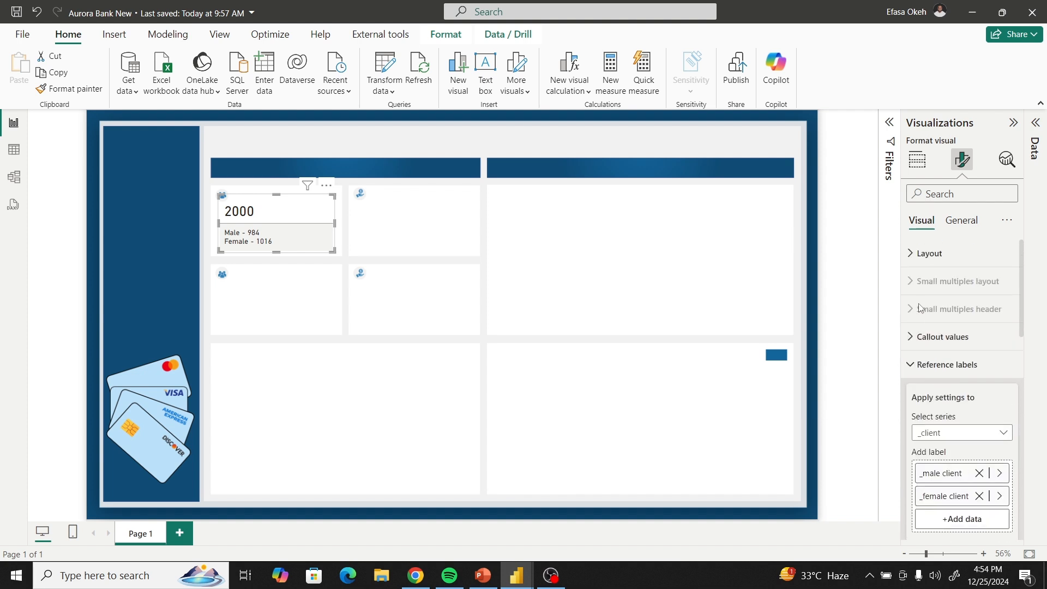
pyautogui.click(913, 364)
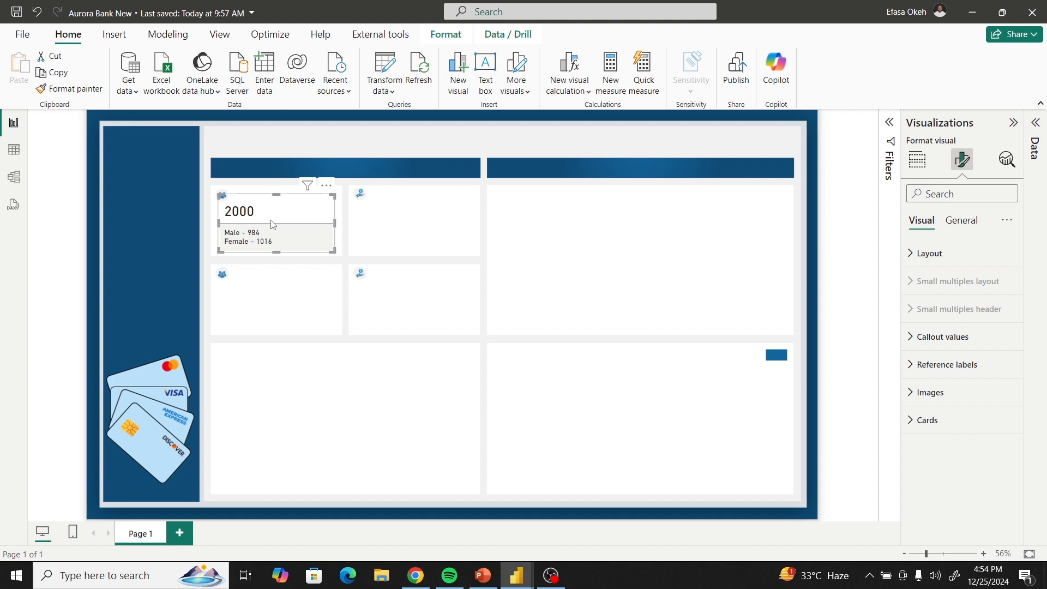
# Format the _client measure in the DAX table with a thousands separator.
pyautogui.click(1036, 125)
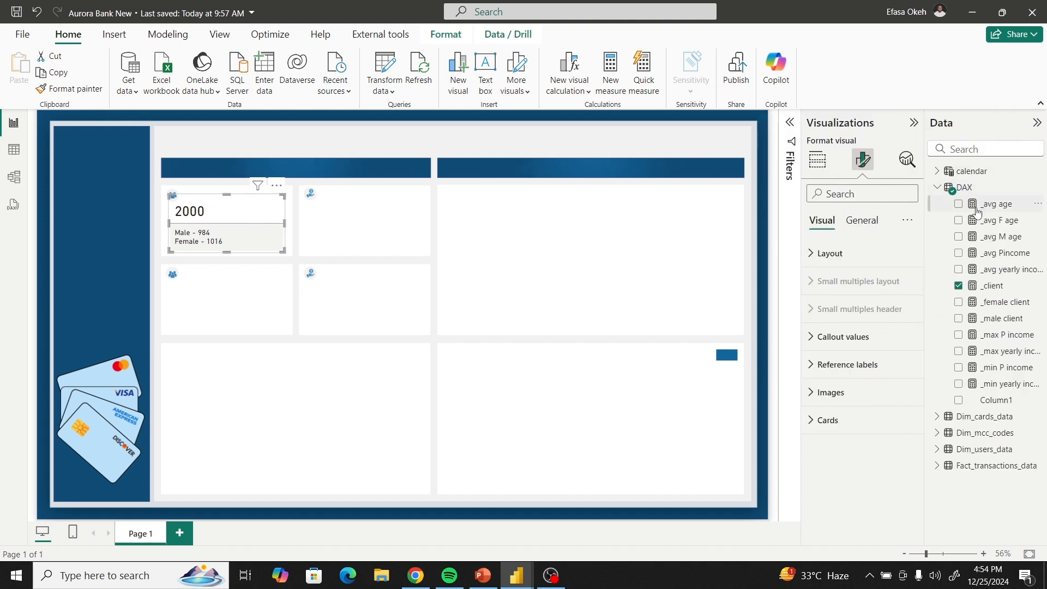
pyautogui.click(994, 286)
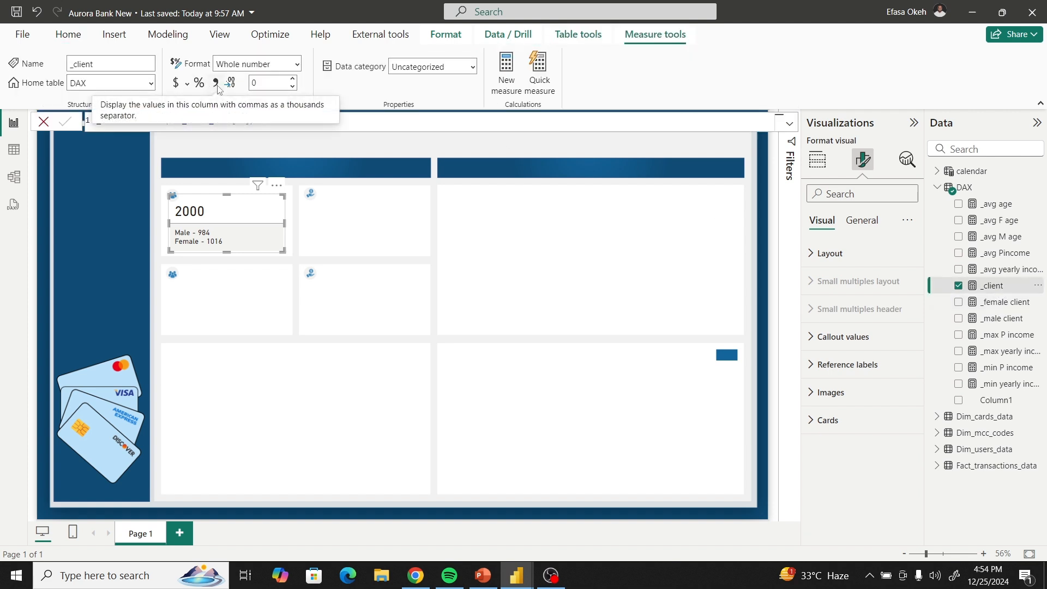
pyautogui.click(219, 85)
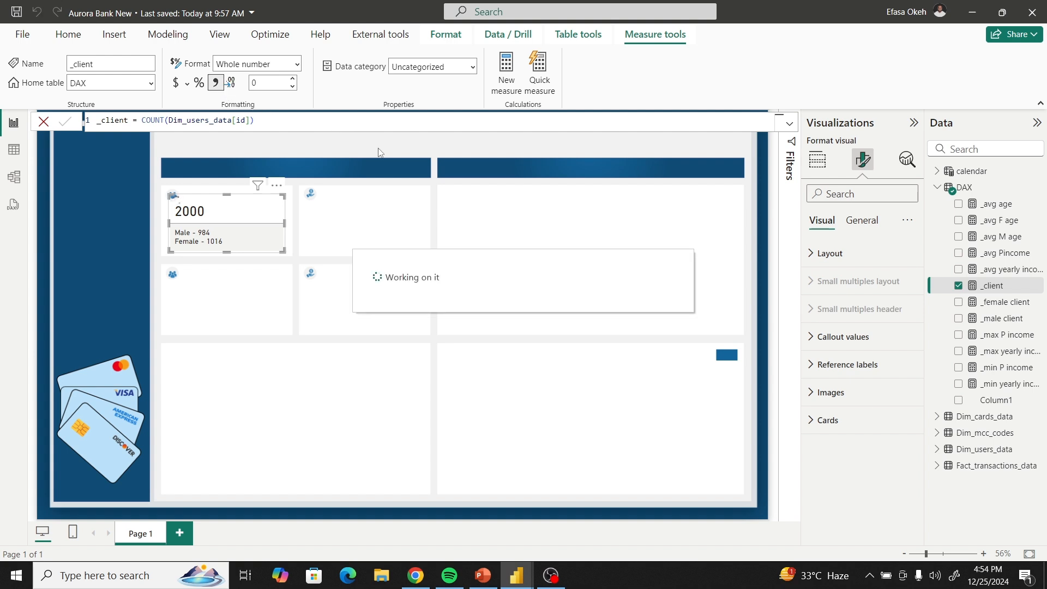
# Format the _female client and _male client measures with a thousands separator, and deselect the card.
pyautogui.click(1009, 305)
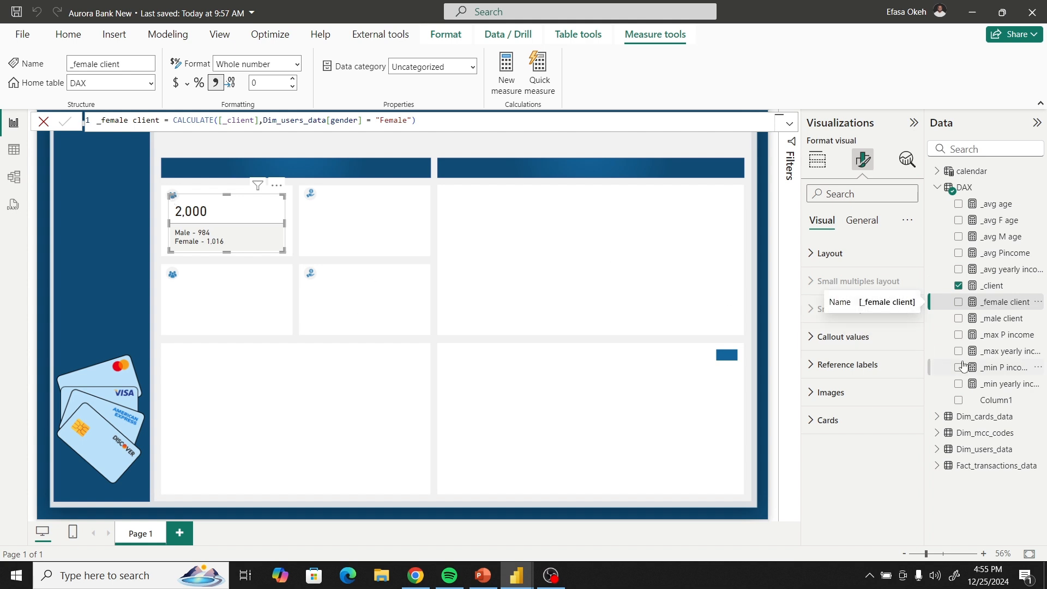
pyautogui.click(1005, 320)
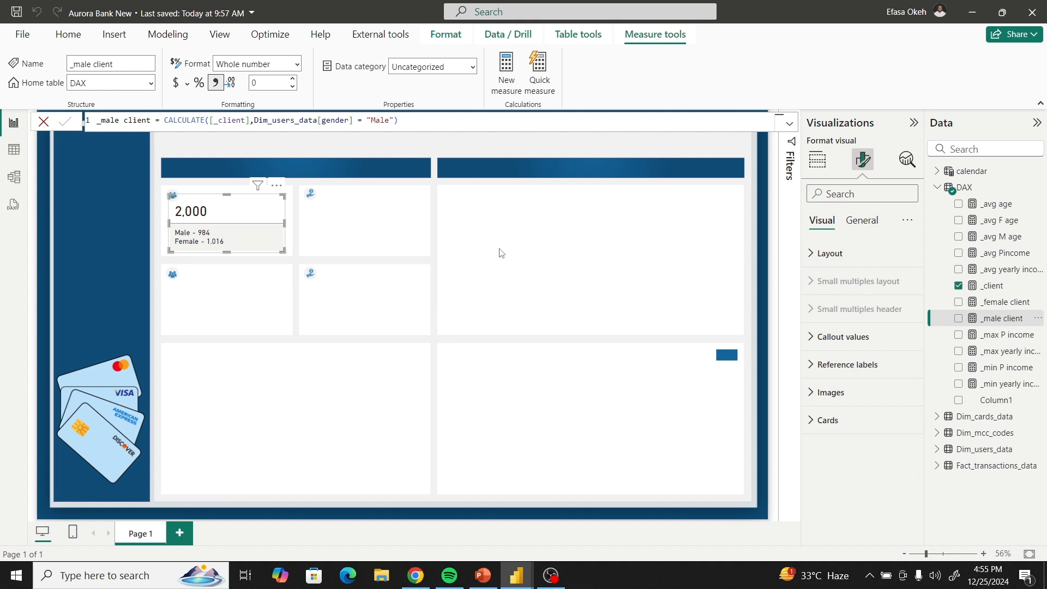
pyautogui.click(291, 310)
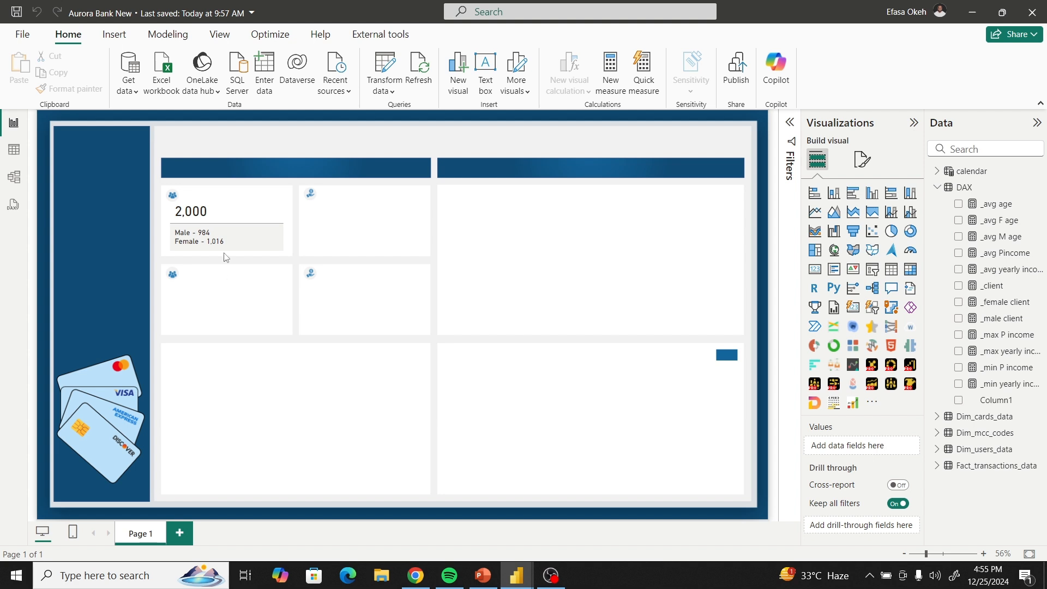
# Duplicate the client card and place the copy in the empty panel directly below it.
pyautogui.click(274, 206)
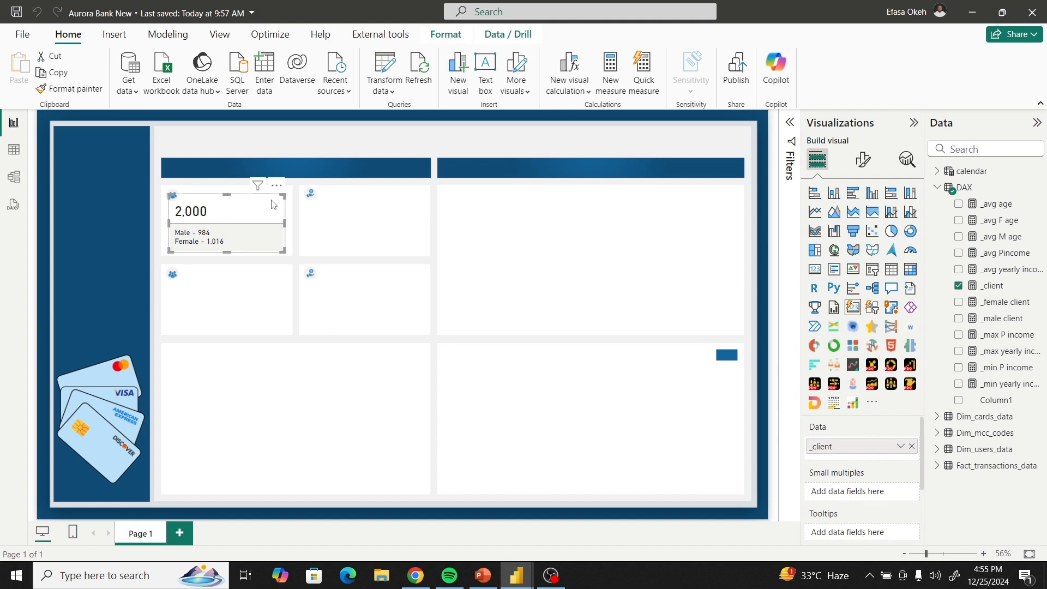
pyautogui.hotkey('ctrl', 'c')
pyautogui.hotkey('ctrl', 'v')
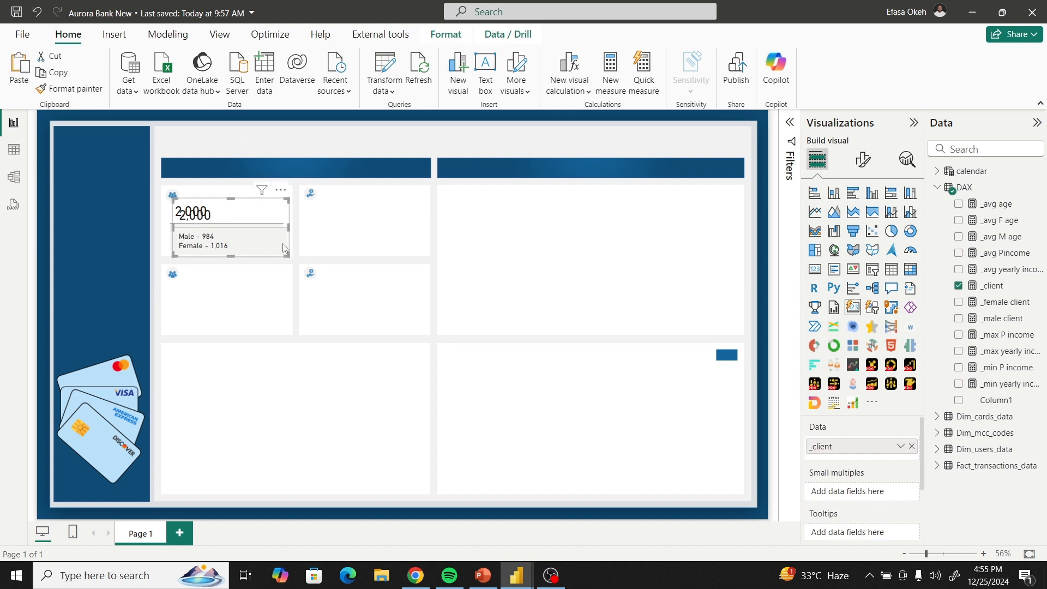
pyautogui.moveTo(257, 218); pyautogui.dragTo(257, 293)
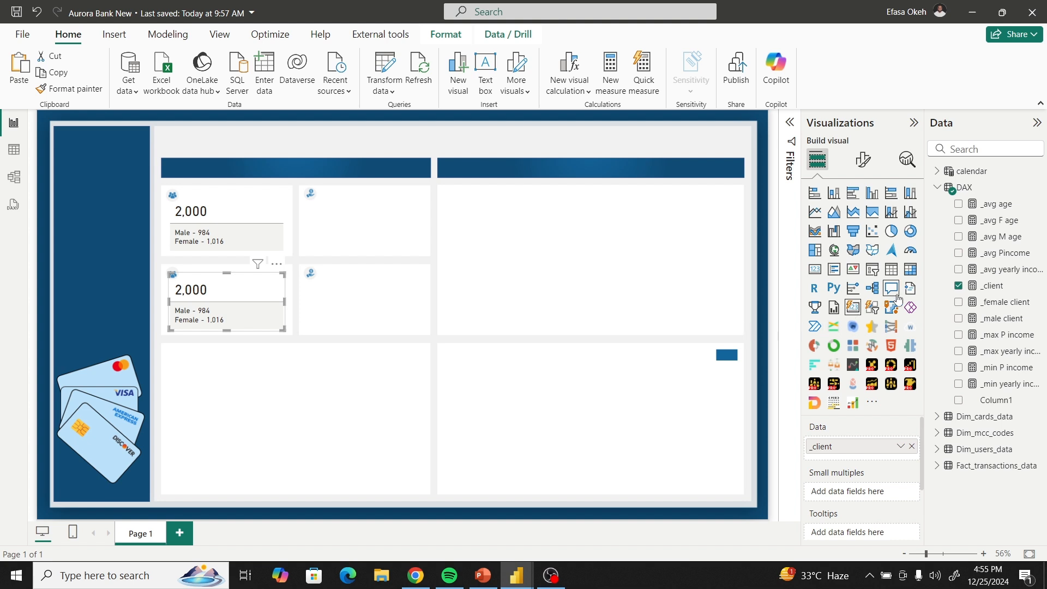
# Replace _client with the _avg age measure in the duplicated card and format that measure with 0 decimal places.
pyautogui.click(959, 206)
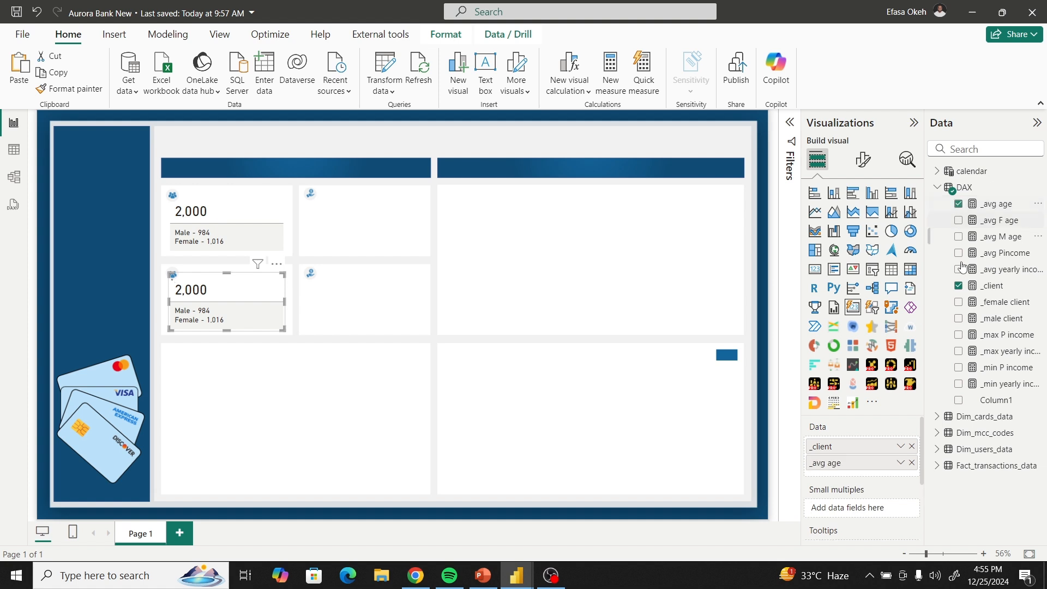
pyautogui.click(959, 205)
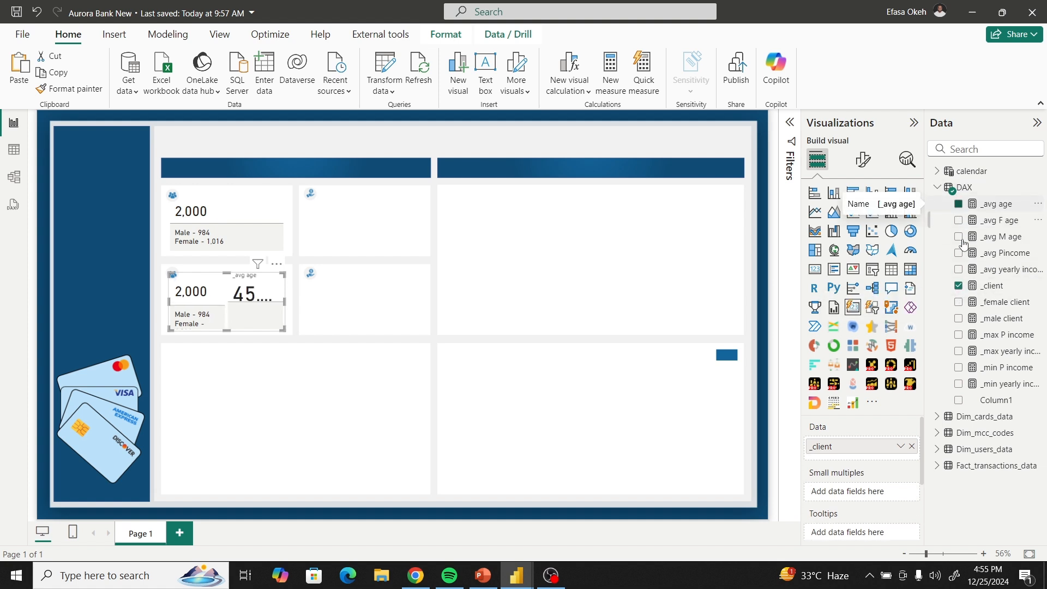
pyautogui.click(959, 287)
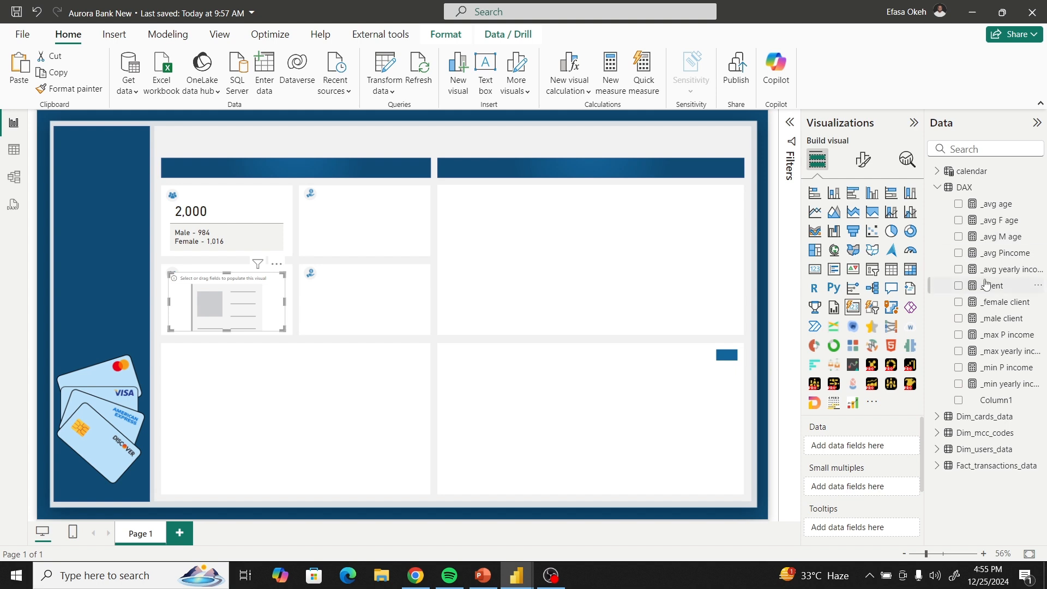
pyautogui.click(959, 207)
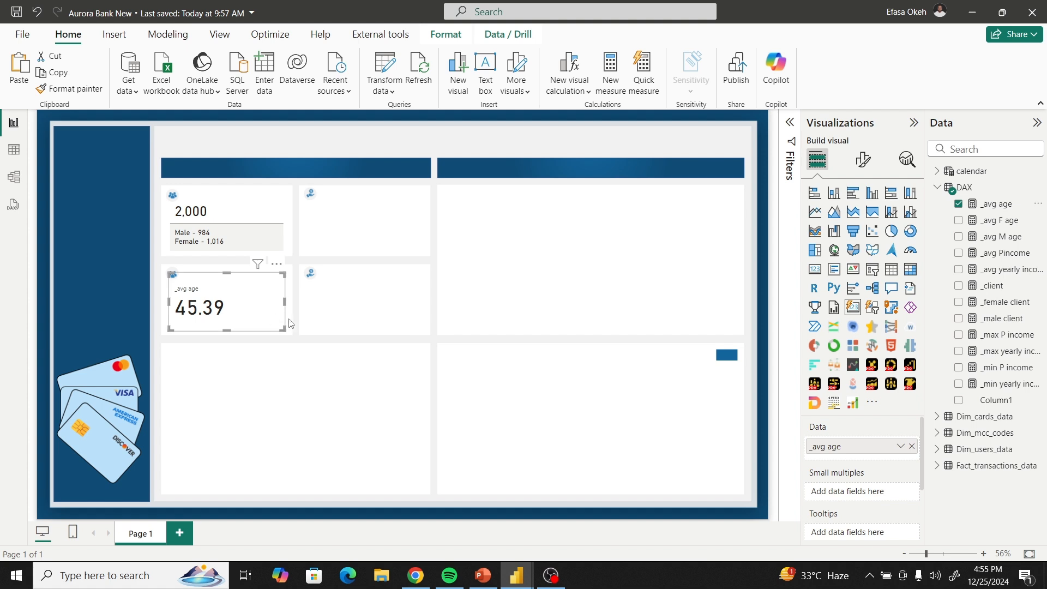
pyautogui.click(998, 205)
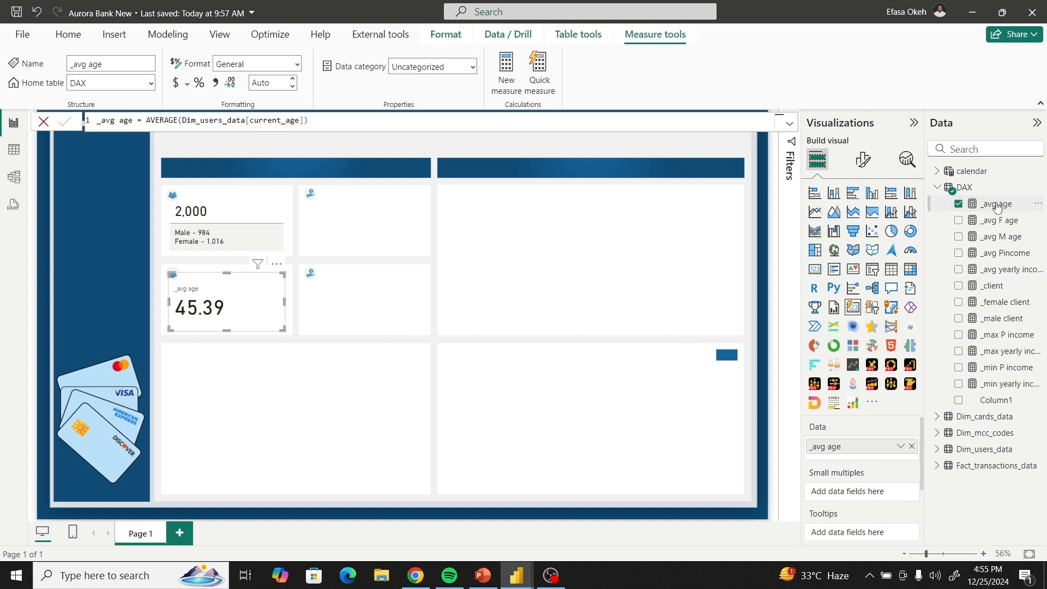
pyautogui.click(293, 89)
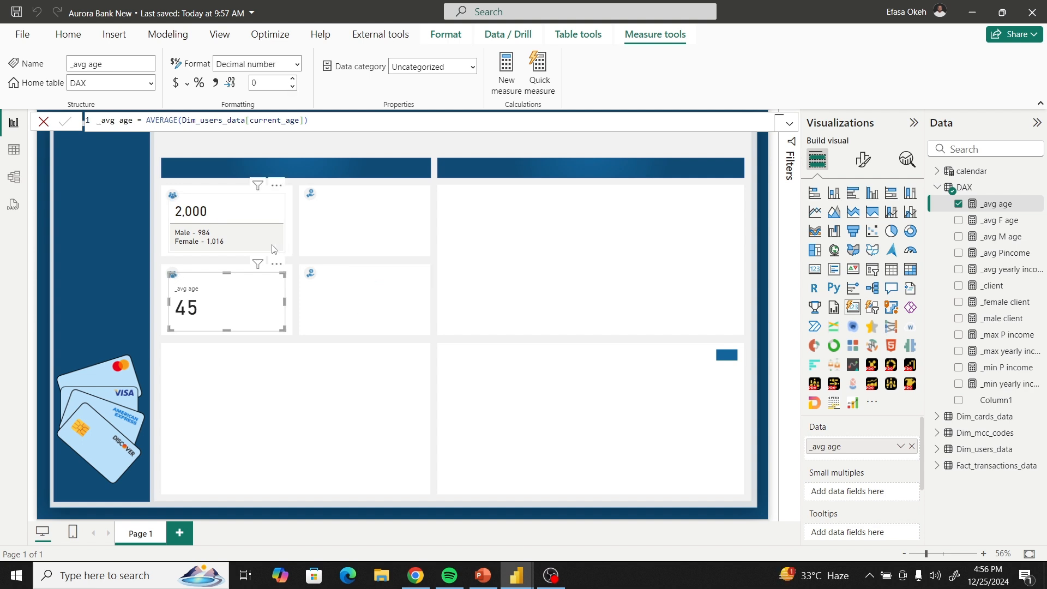
# Add the _avg M age and _avg F age measures from the DAX table as reference labels on the average age card.
pyautogui.click(865, 166)
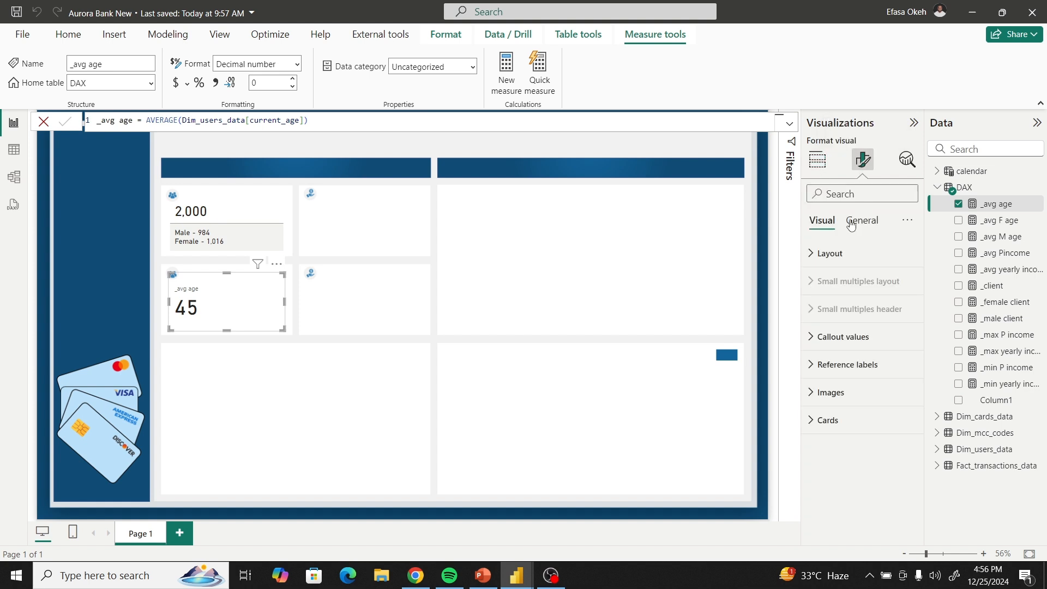
pyautogui.click(813, 365)
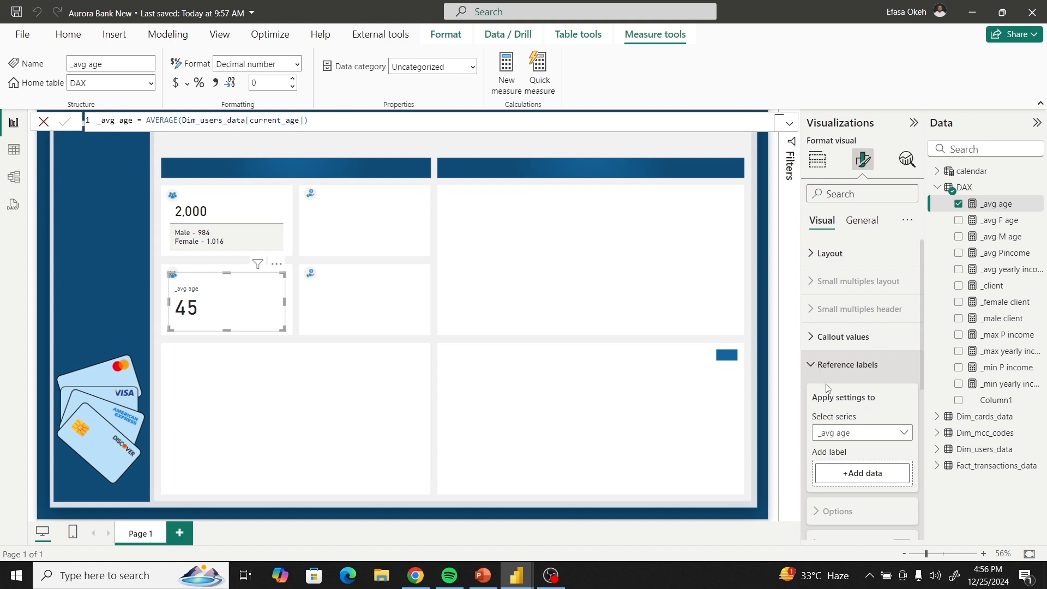
pyautogui.click(862, 473)
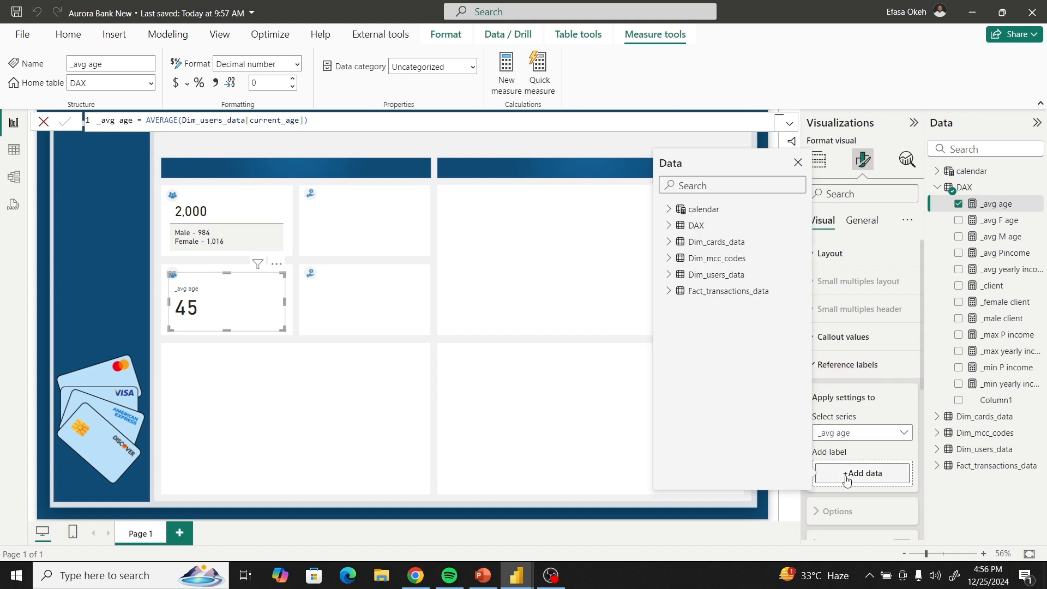
pyautogui.click(669, 226)
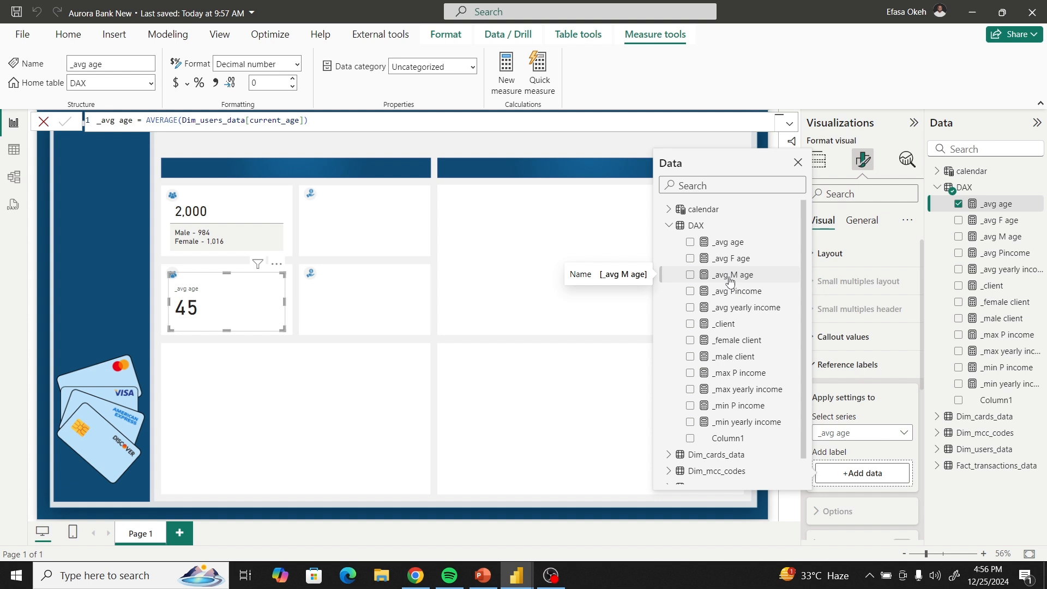
pyautogui.click(691, 275)
pyautogui.click(691, 259)
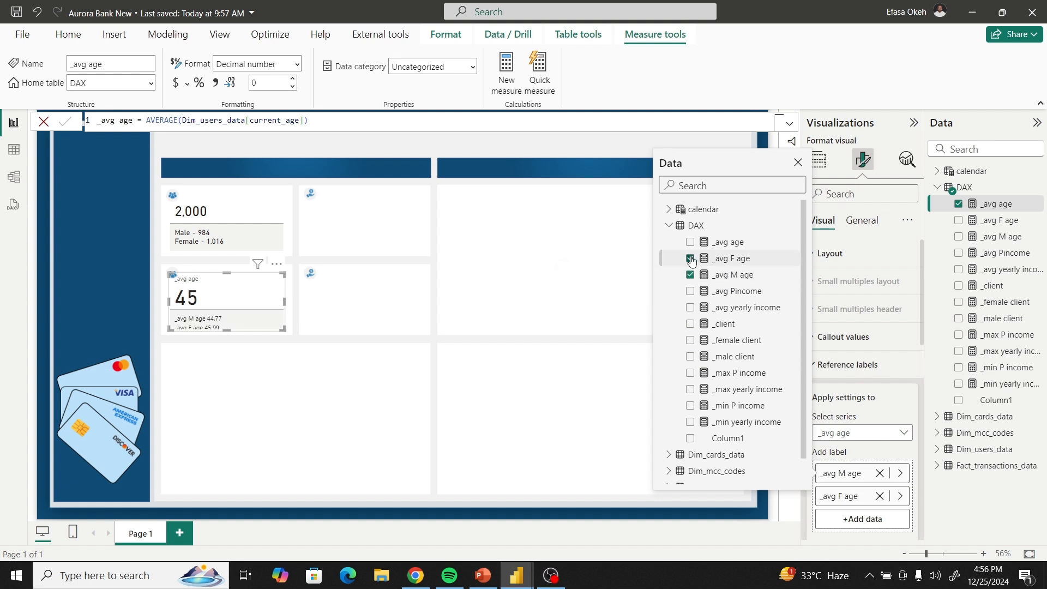
pyautogui.click(669, 225)
pyautogui.click(798, 162)
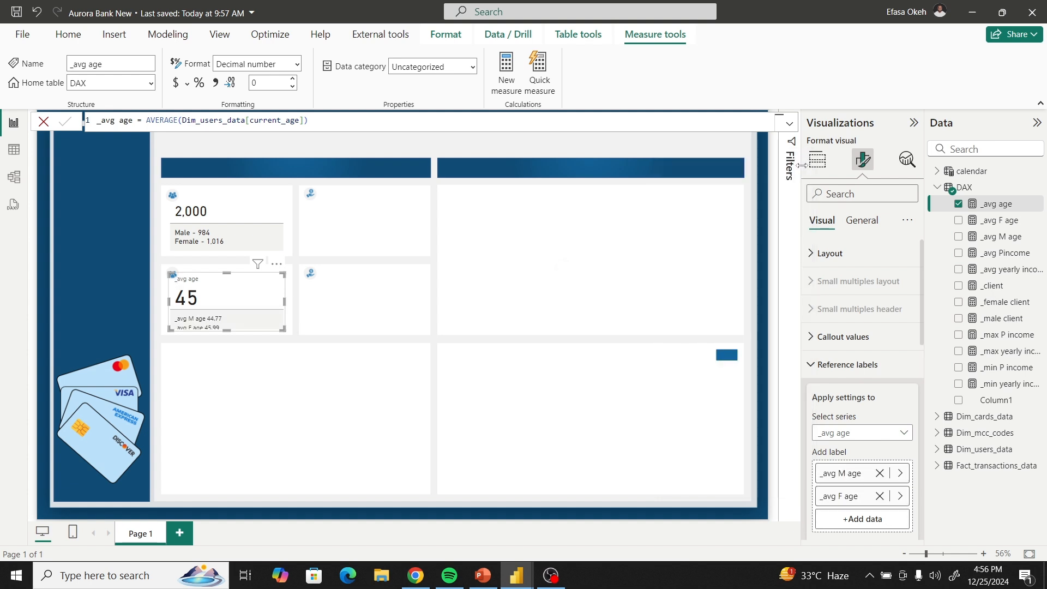
pyautogui.click(827, 364)
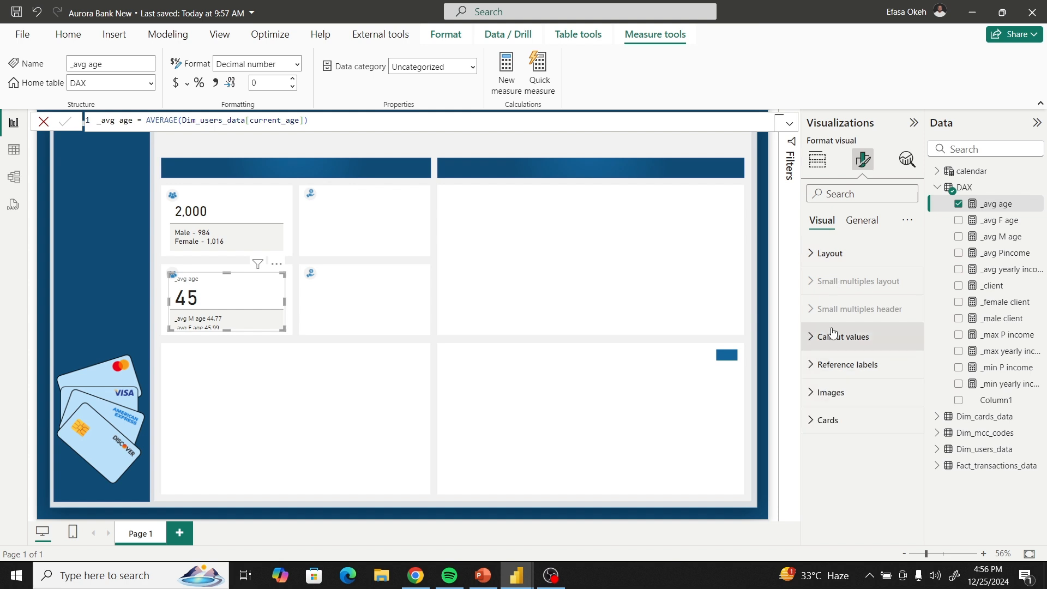
pyautogui.click(812, 420)
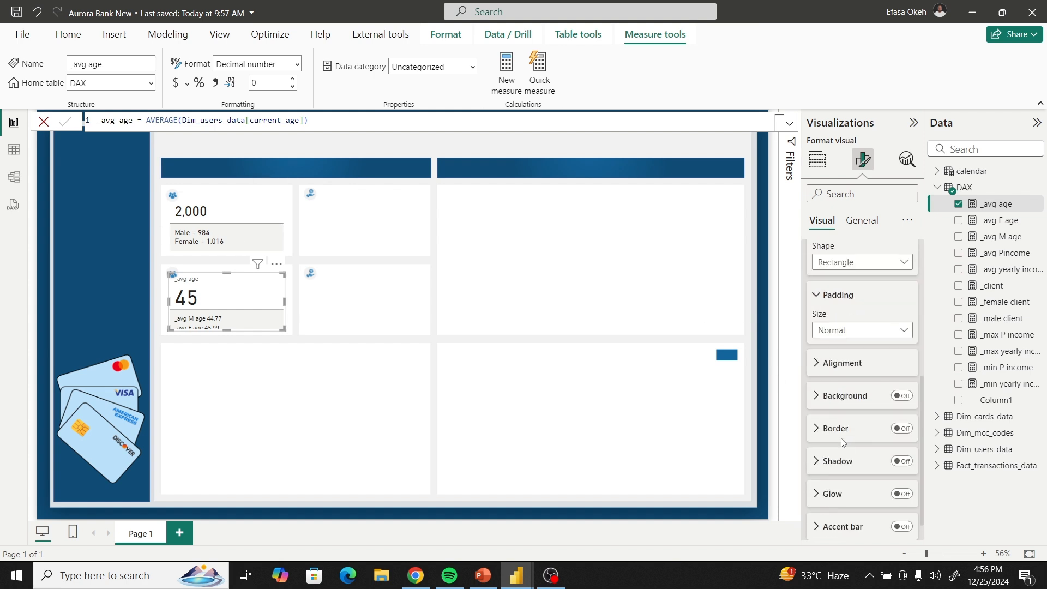
pyautogui.scroll(5, 821, 395)
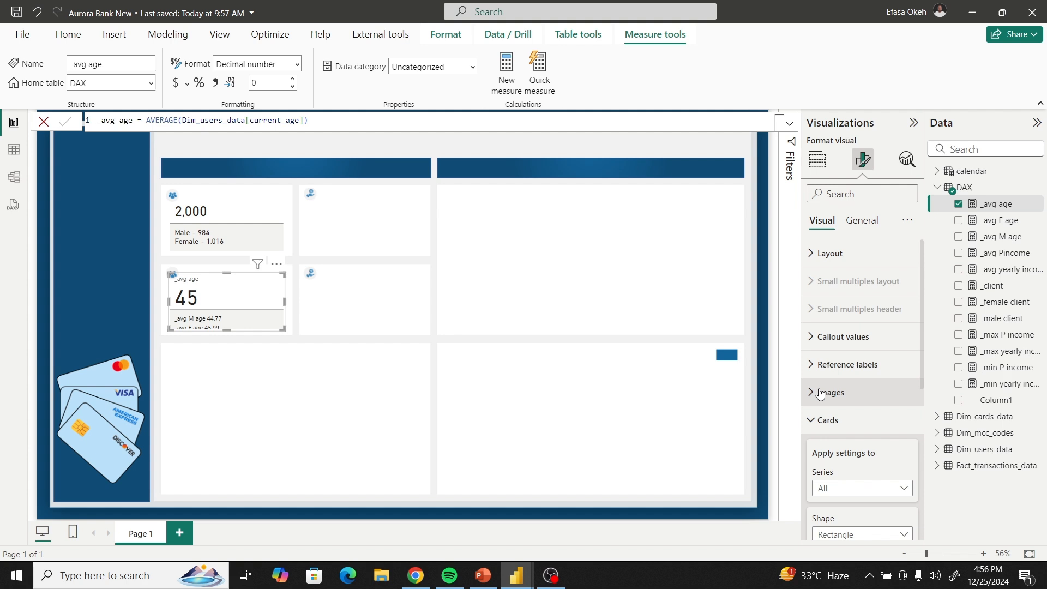
pyautogui.click(821, 420)
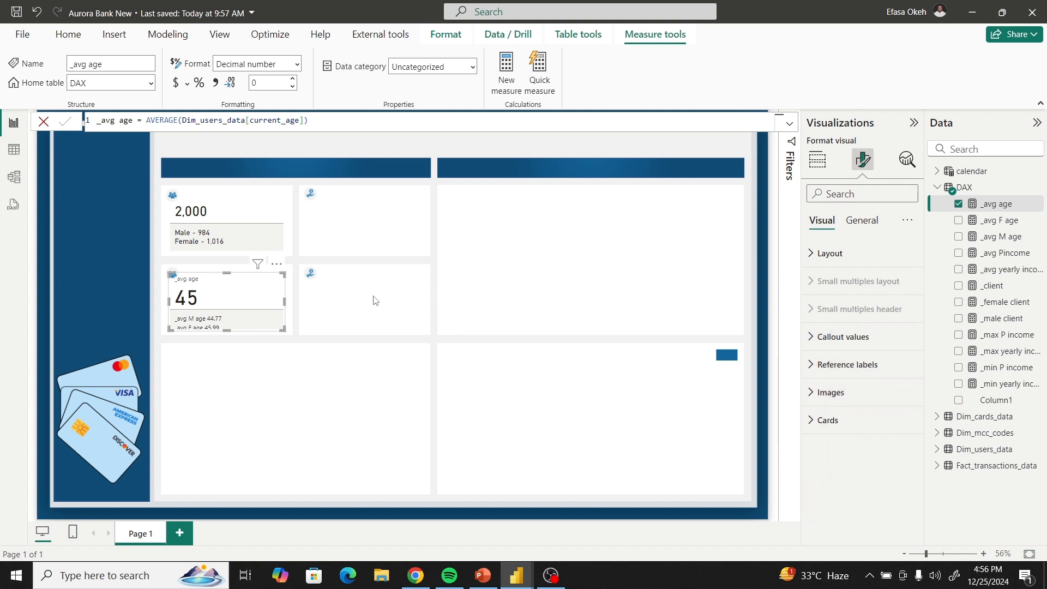
# Set the average age card's callout value font size to 30.
pyautogui.click(811, 342)
pyautogui.scroll(-5, 843, 382)
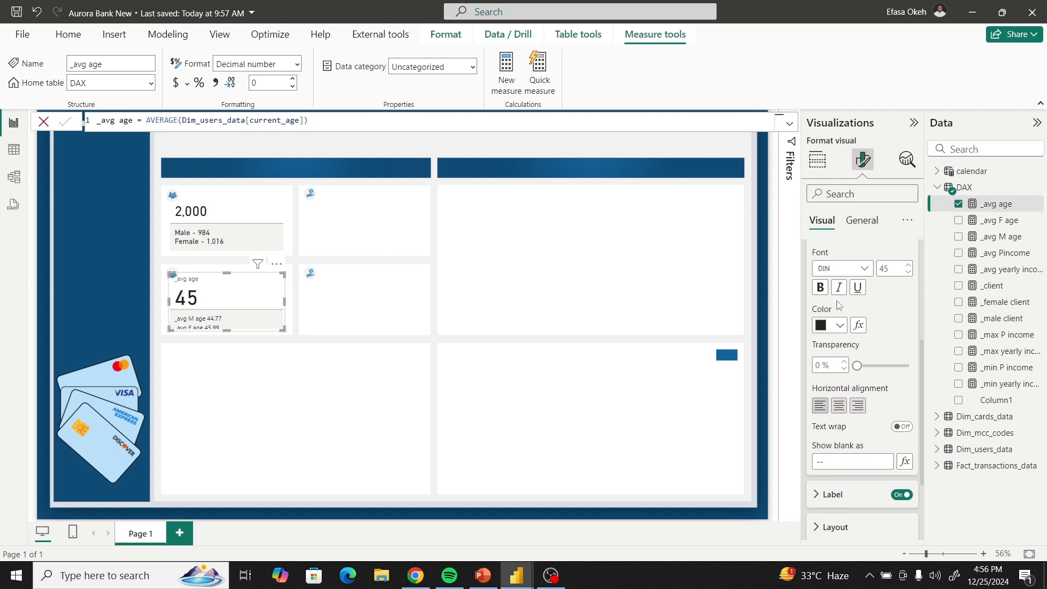
pyautogui.scroll(2, 838, 306)
pyautogui.click(826, 339)
pyautogui.click(843, 374)
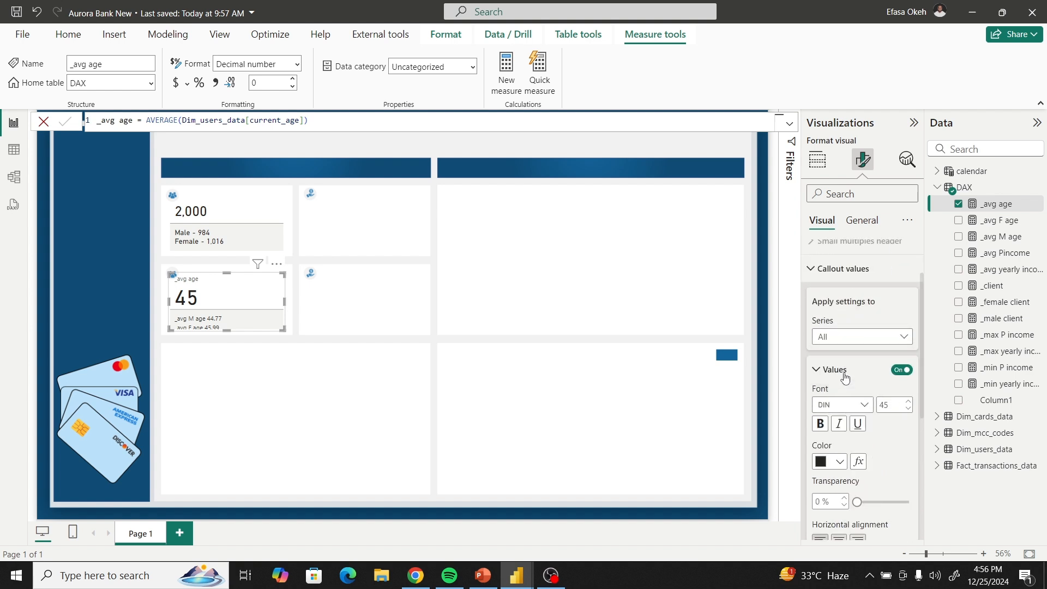
pyautogui.doubleClick(889, 405)
pyautogui.write('30')
pyautogui.click(828, 376)
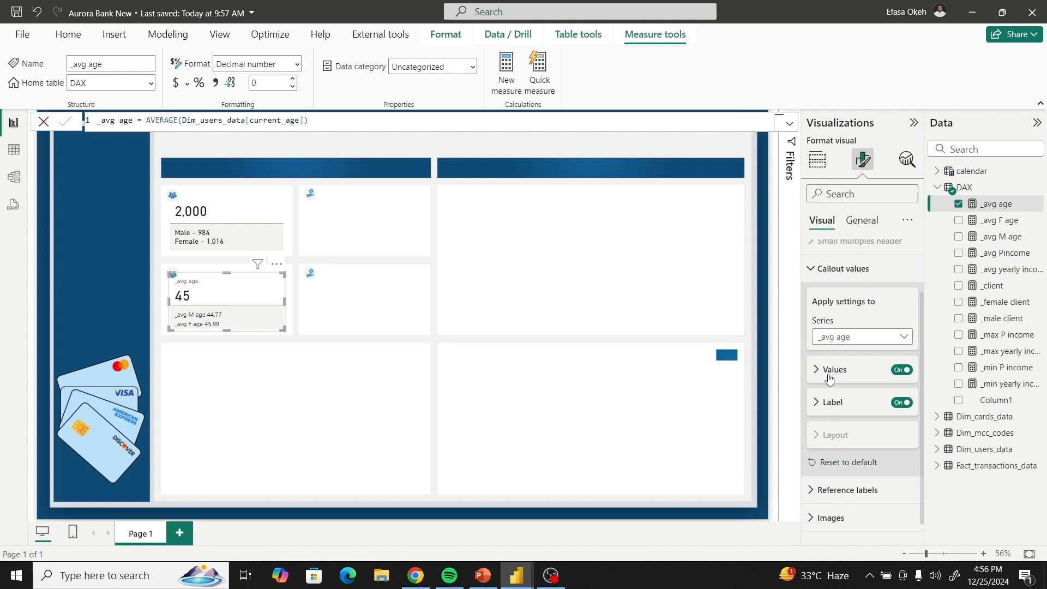
# Turn off the callout label on the average age card.
pyautogui.click(901, 404)
pyautogui.scroll(2, 851, 349)
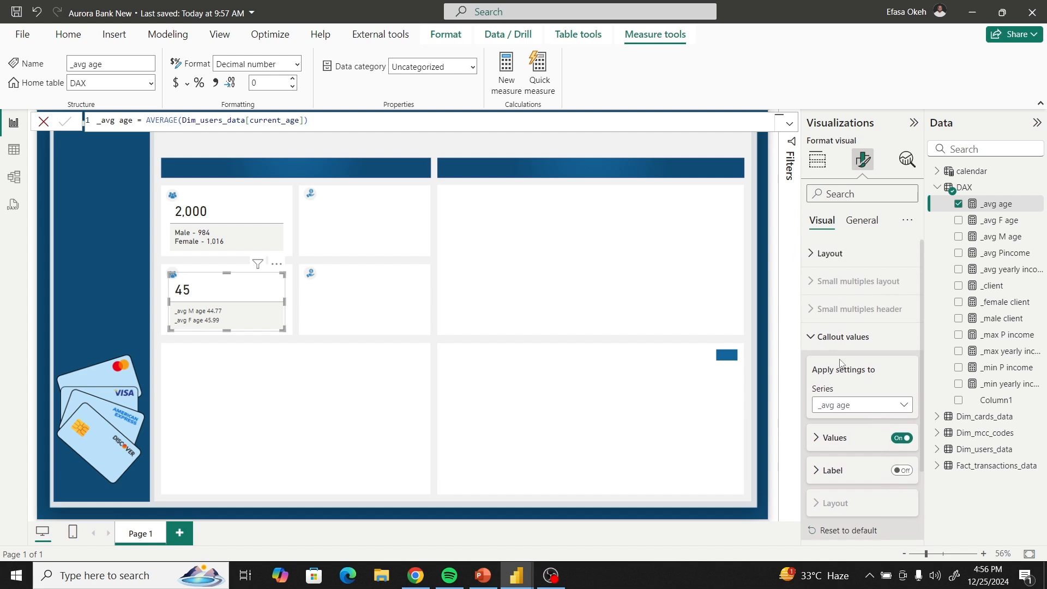
pyautogui.click(814, 339)
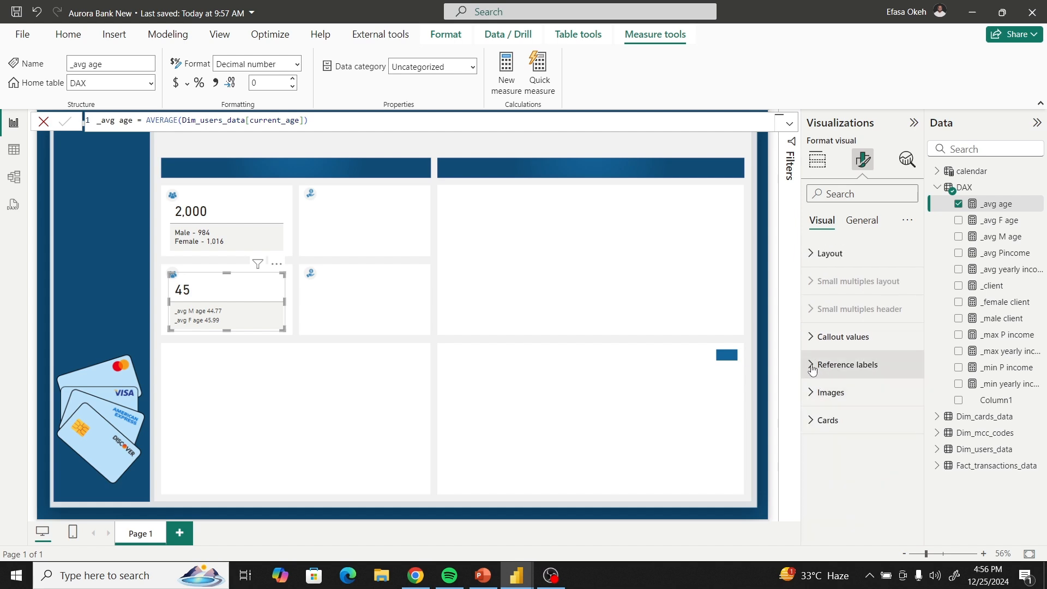
# Set the title and value fonts of all reference labels on the average age card to DIN.
pyautogui.click(813, 365)
pyautogui.scroll(-1, 845, 377)
pyautogui.scroll(-1, 846, 379)
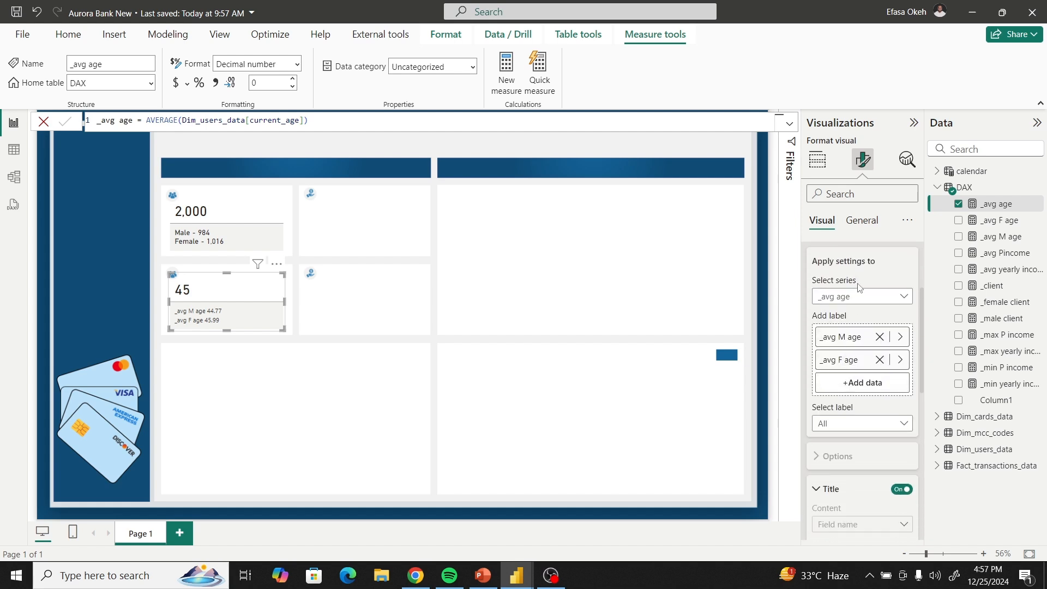
pyautogui.scroll(-2, 862, 380)
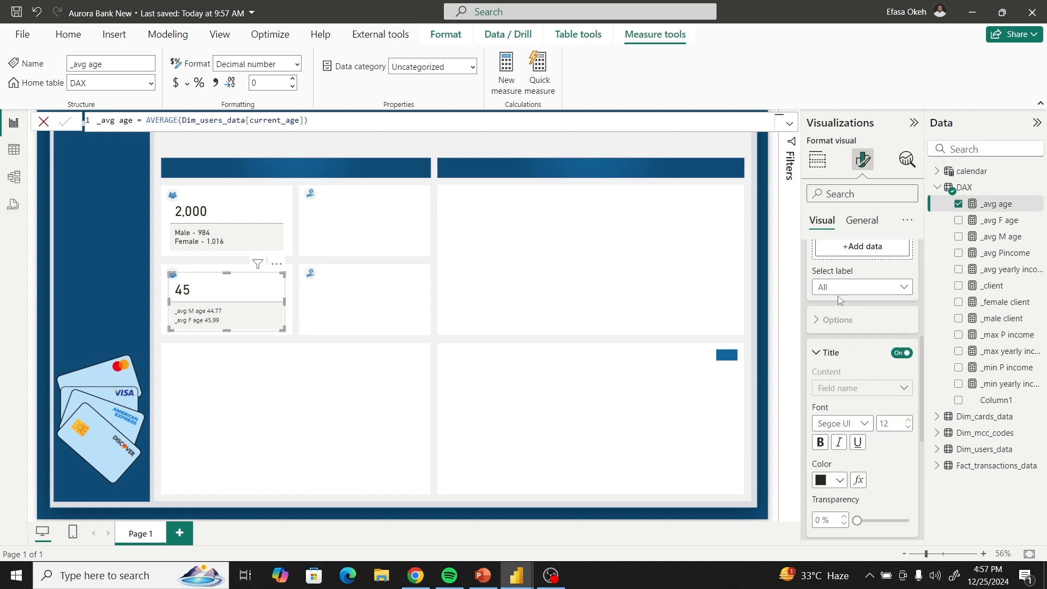
pyautogui.scroll(-2, 843, 305)
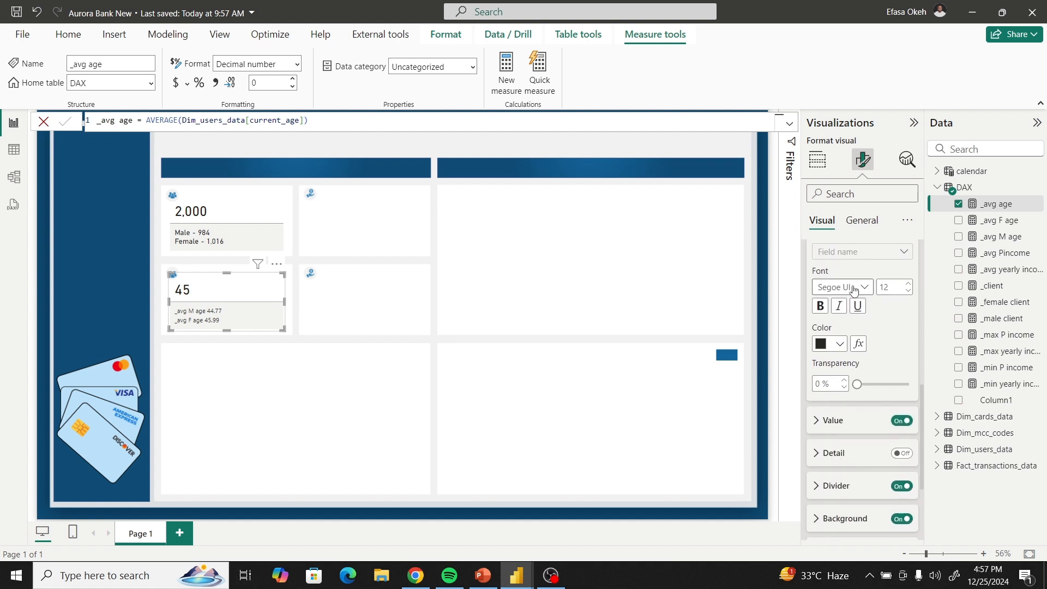
pyautogui.click(849, 287)
pyautogui.click(848, 341)
pyautogui.click(831, 420)
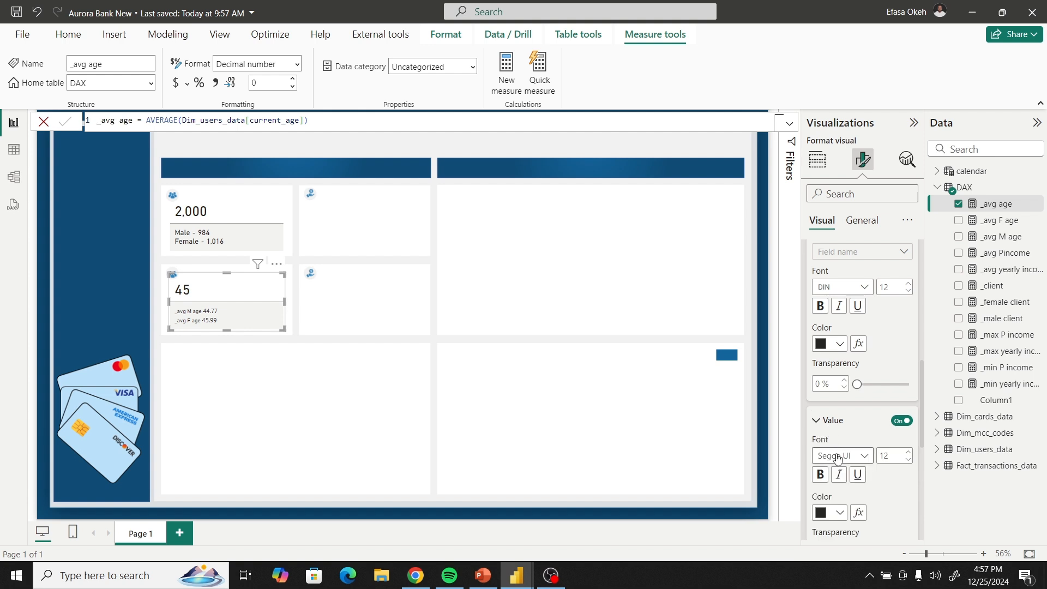
pyautogui.click(843, 455)
pyautogui.click(828, 277)
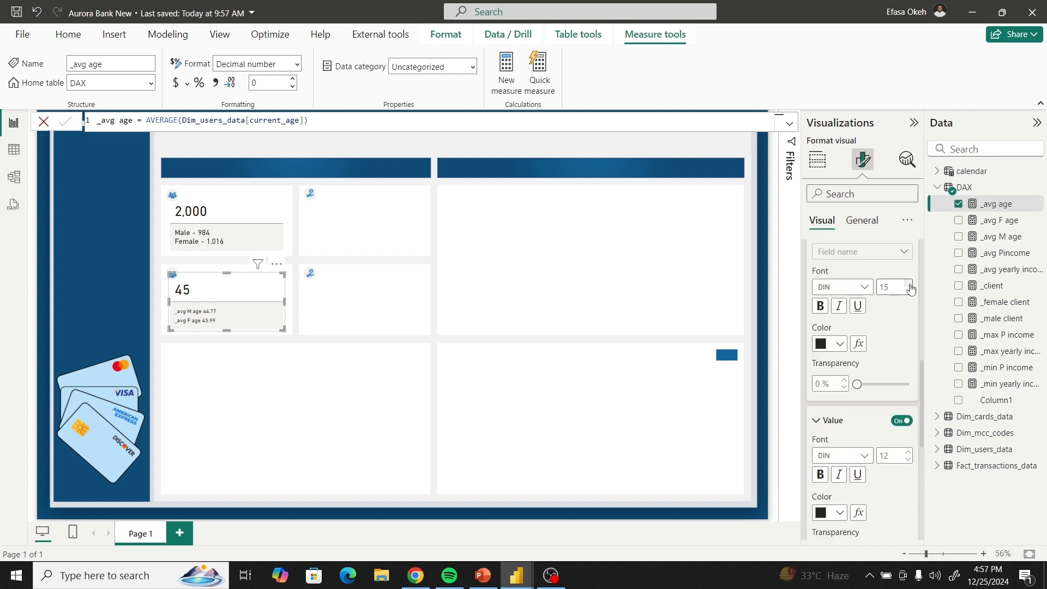
# Increase the reference labels' title font size to 16 and raise their value font size to match.
pyautogui.click(909, 285)
pyautogui.click(908, 452)
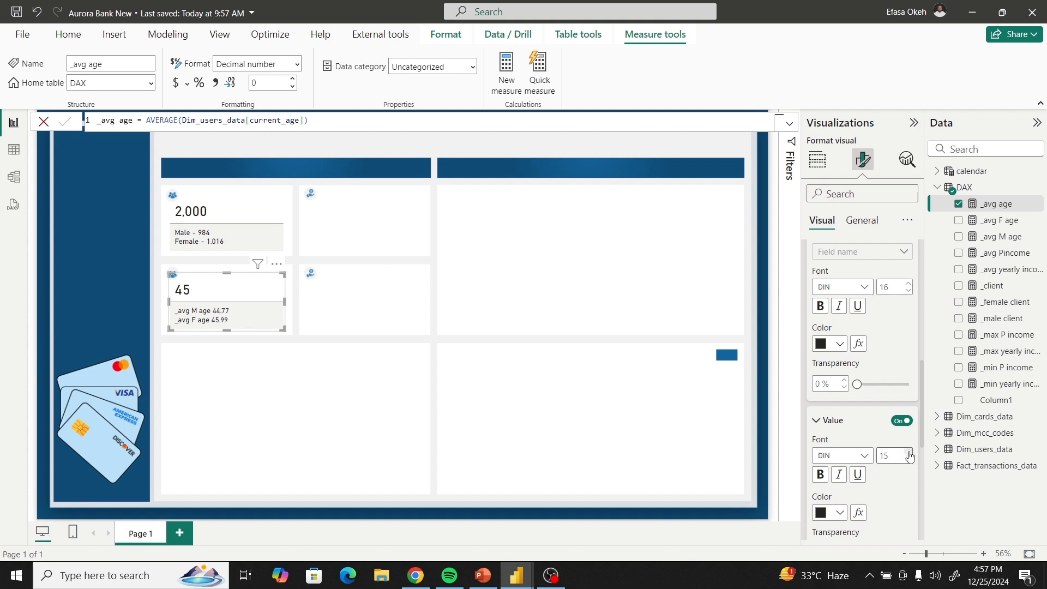
pyautogui.click(909, 452)
pyautogui.scroll(3, 862, 373)
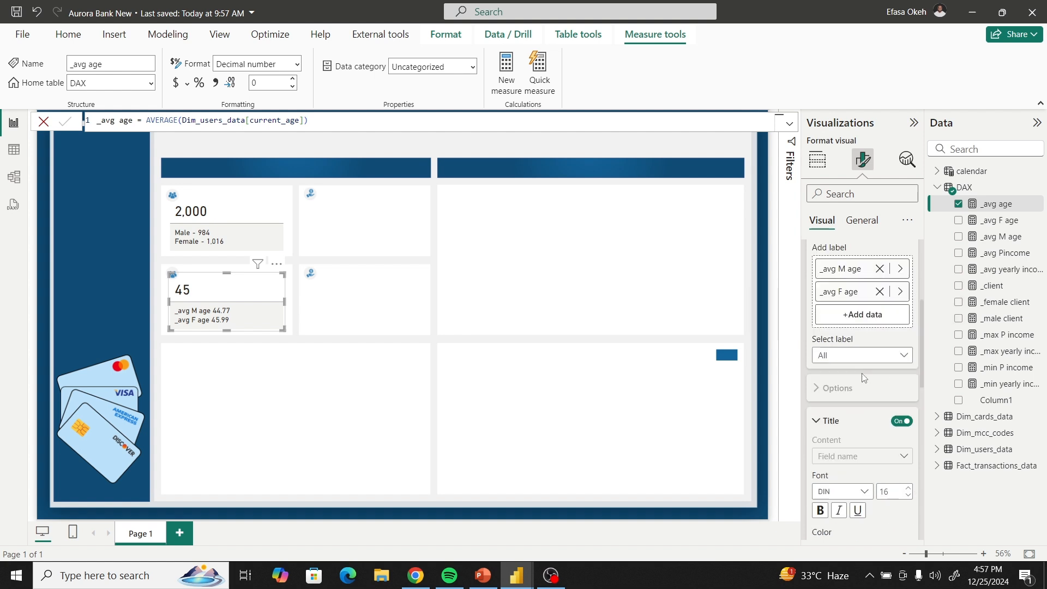
# Give the male average age reference label on the average age card the custom title "Male -".
pyautogui.click(832, 360)
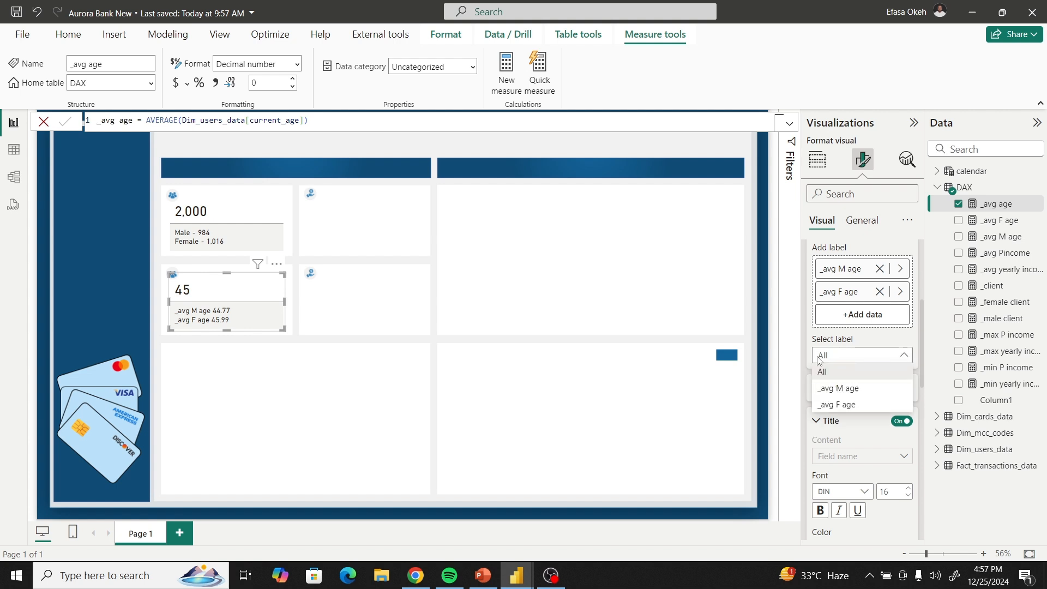
pyautogui.click(838, 390)
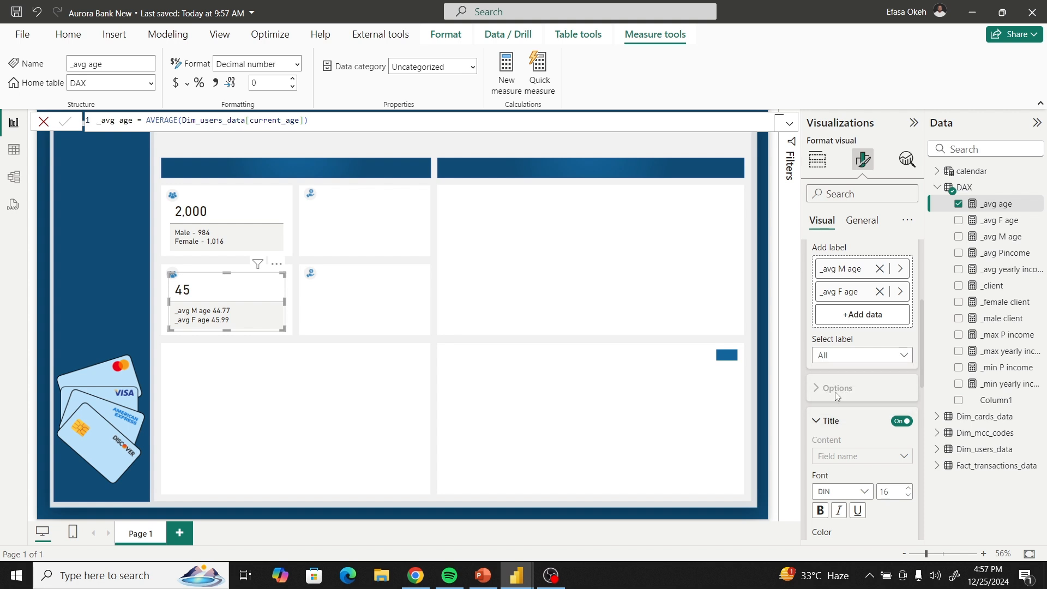
pyautogui.scroll(-2, 843, 407)
pyautogui.click(845, 390)
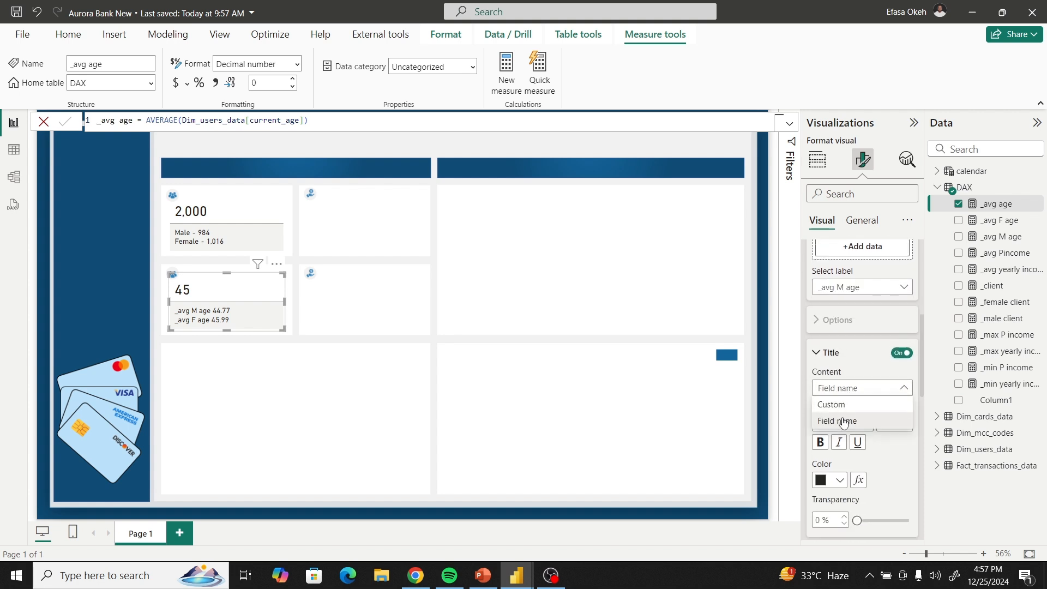
pyautogui.click(841, 407)
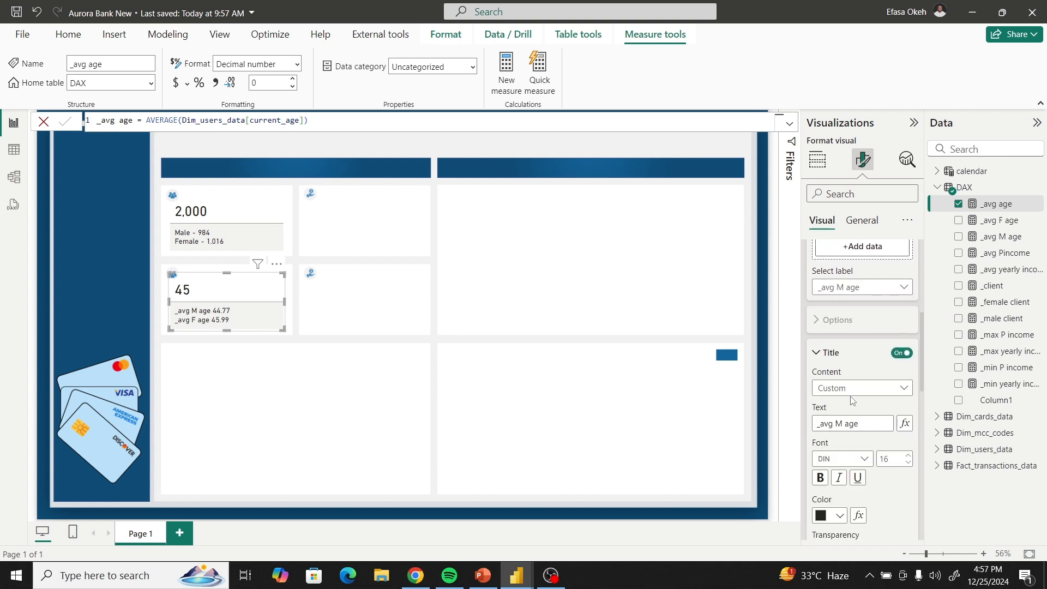
pyautogui.hotkey('ctrl', 'a')
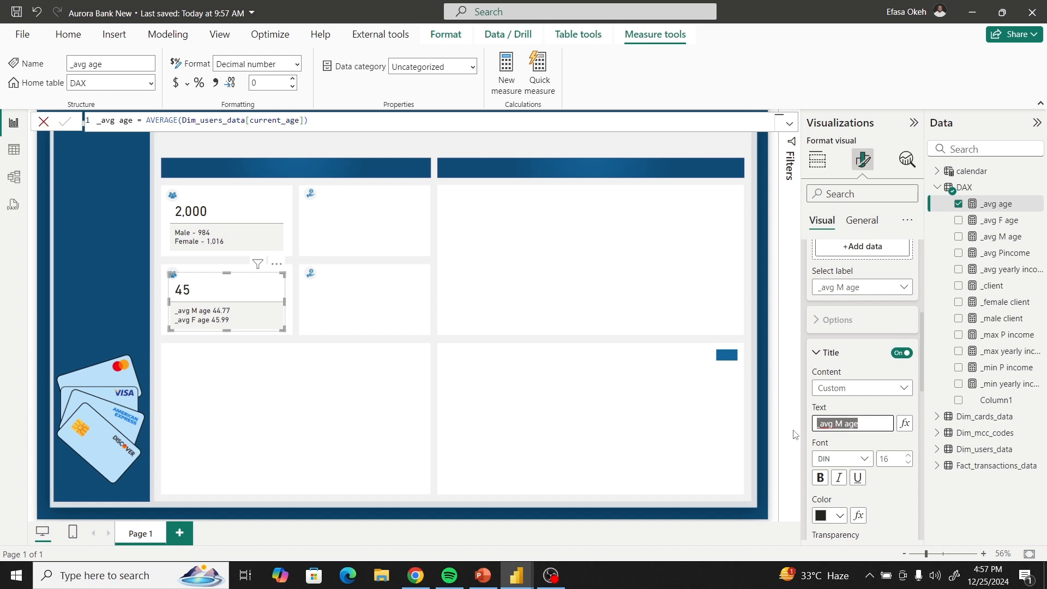
pyautogui.write('A')
pyautogui.write('-')
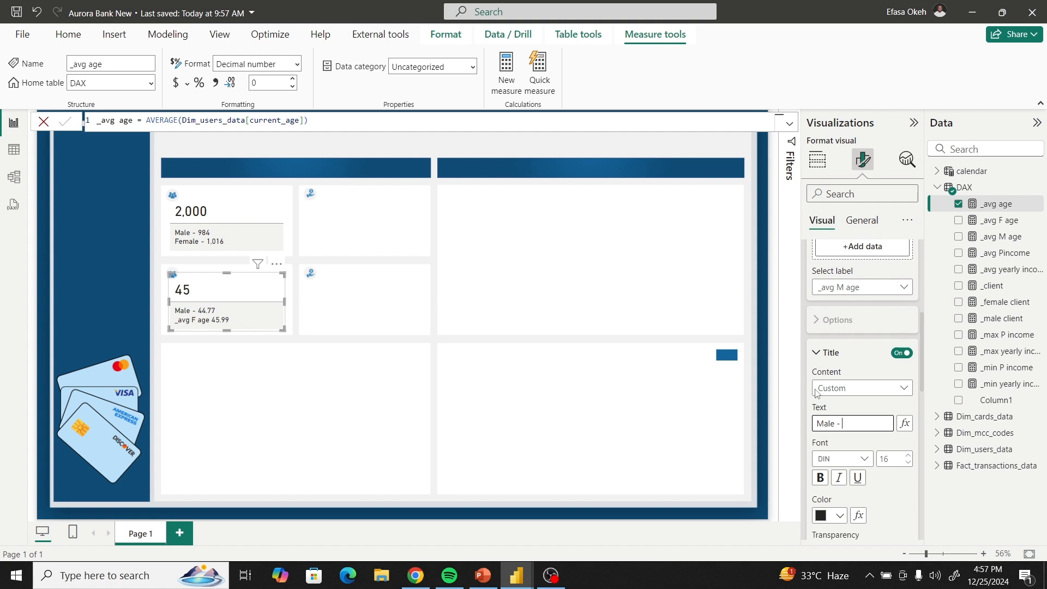
# Give the female average age reference label on the same card the custom title "Female -".
pyautogui.click(825, 354)
pyautogui.click(833, 294)
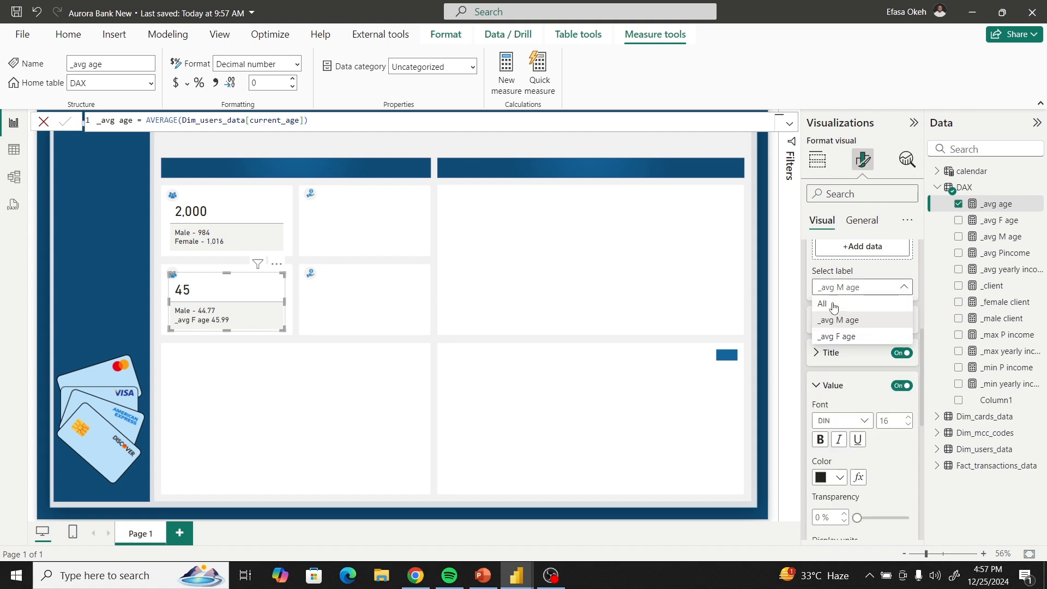
pyautogui.click(835, 337)
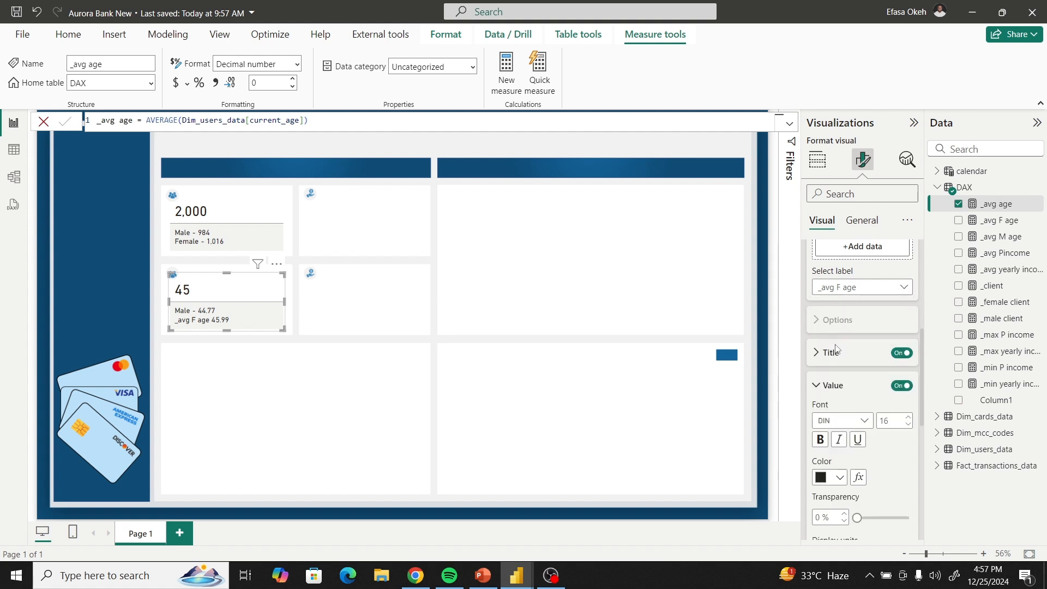
pyautogui.click(822, 359)
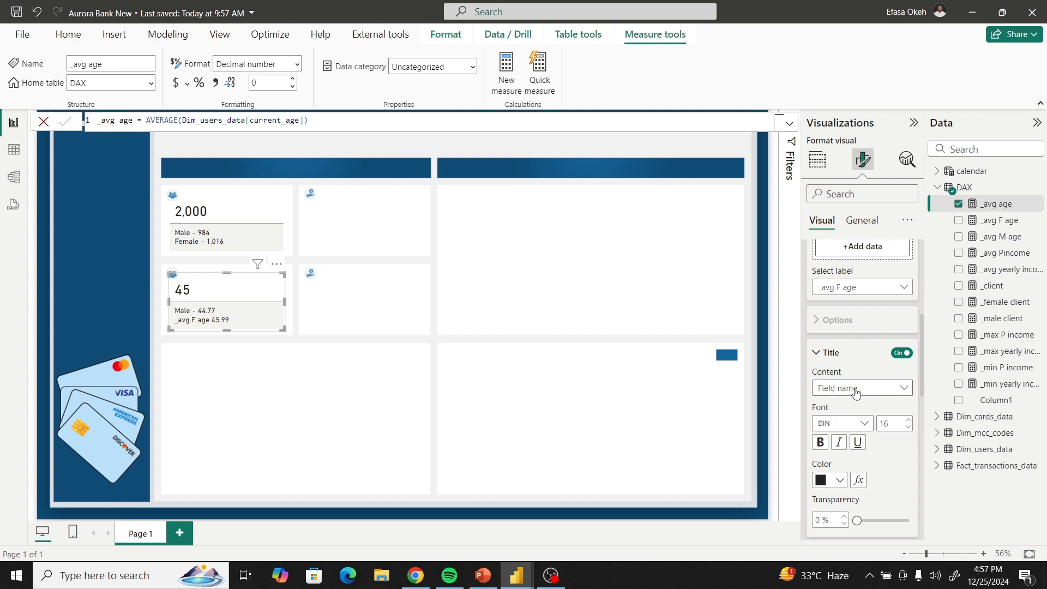
pyautogui.click(856, 391)
pyautogui.click(844, 423)
pyautogui.moveTo(853, 423); pyautogui.dragTo(794, 430)
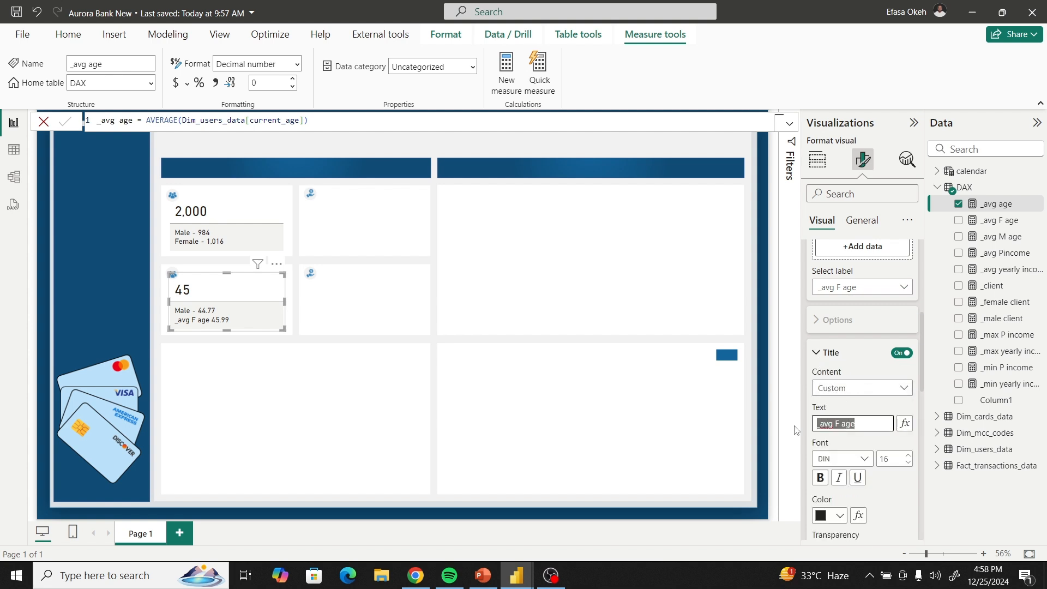
pyautogui.write('Female -')
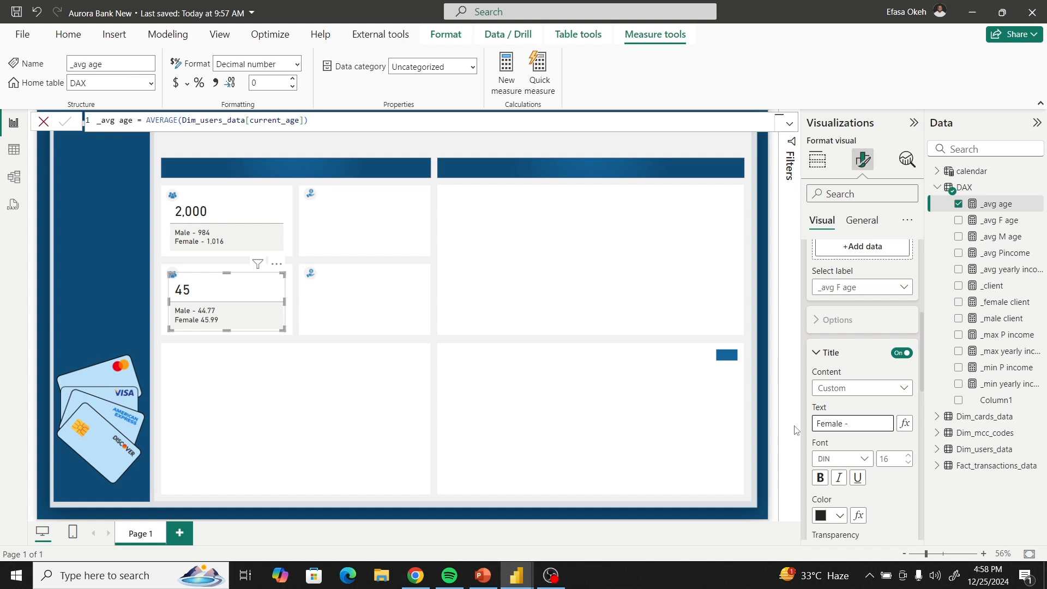
pyautogui.click(821, 354)
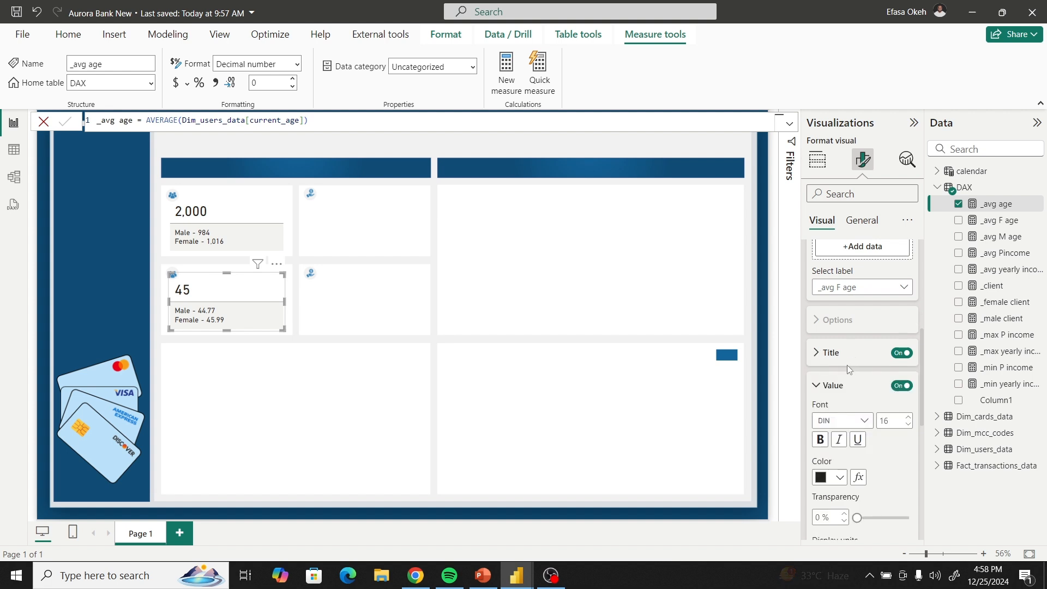
# Format the _avg F age and _avg M age measures with 0 decimal places.
pyautogui.click(1007, 226)
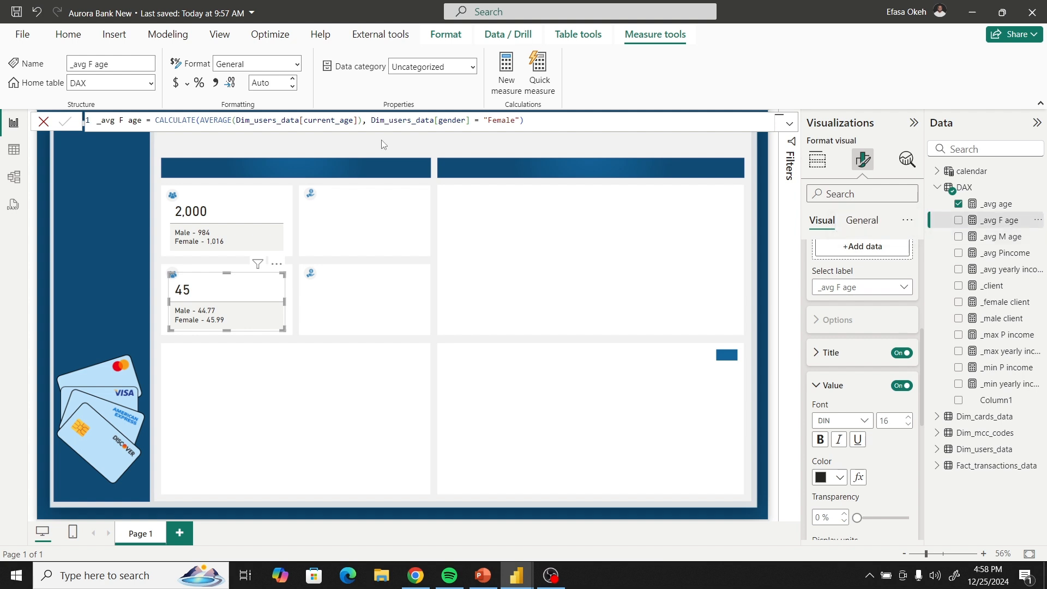
pyautogui.click(294, 85)
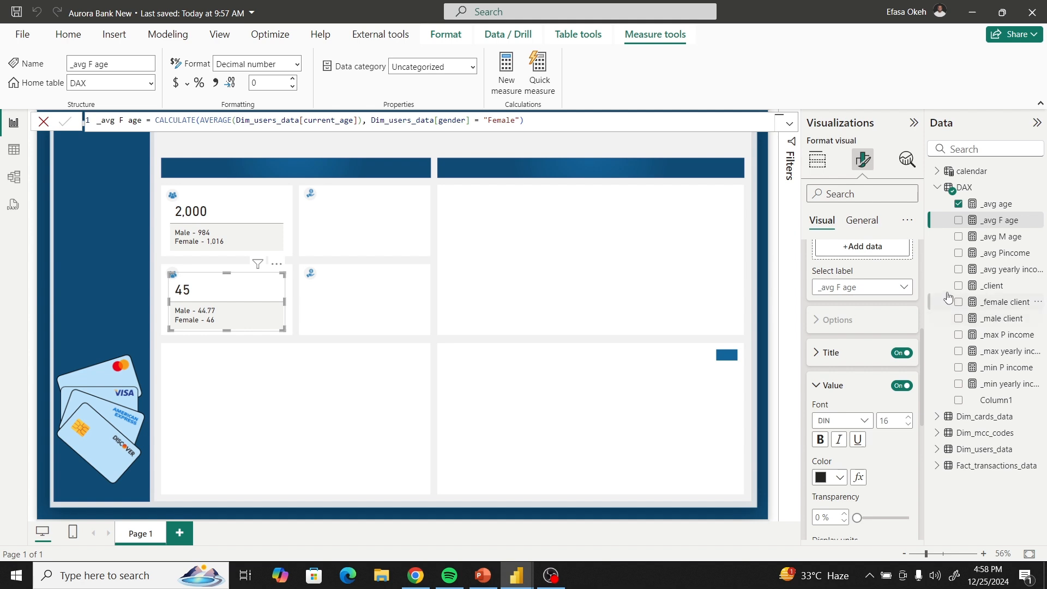
pyautogui.click(1006, 237)
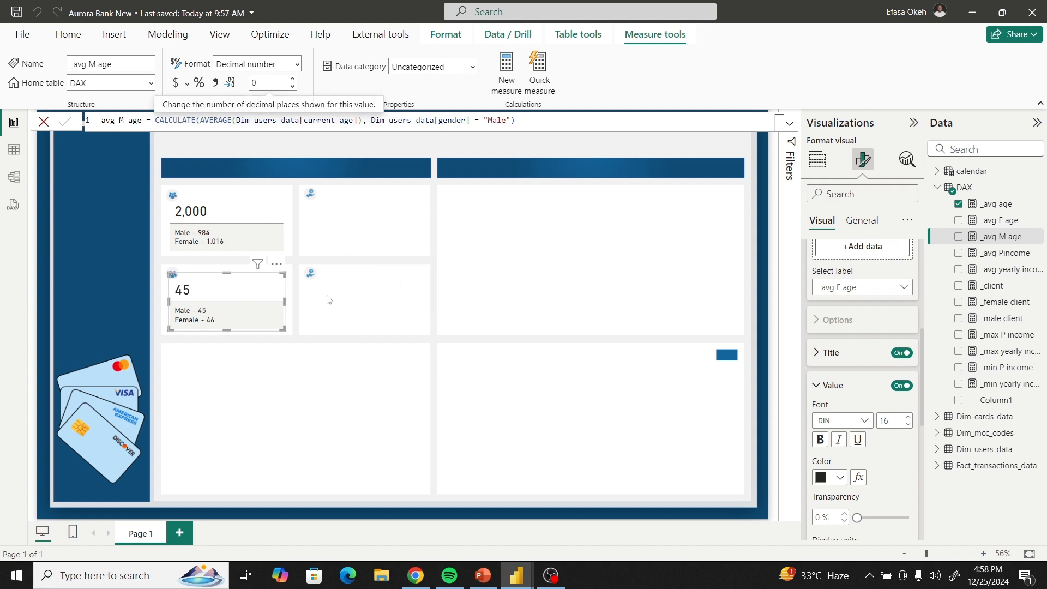
pyautogui.press('Escape')
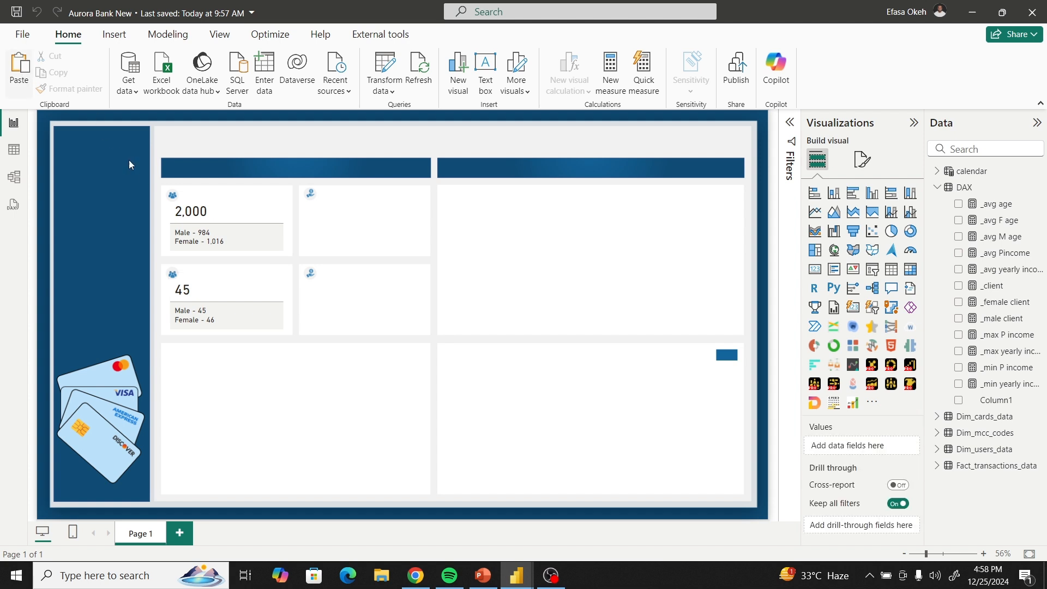
# Duplicate the client card and place the copy in the empty panel beside the original.
pyautogui.click(265, 249)
pyautogui.hotkey('ctrl', 'c')
pyautogui.hotkey('ctrl', 'v')
pyautogui.moveTo(245, 202); pyautogui.dragTo(388, 211)
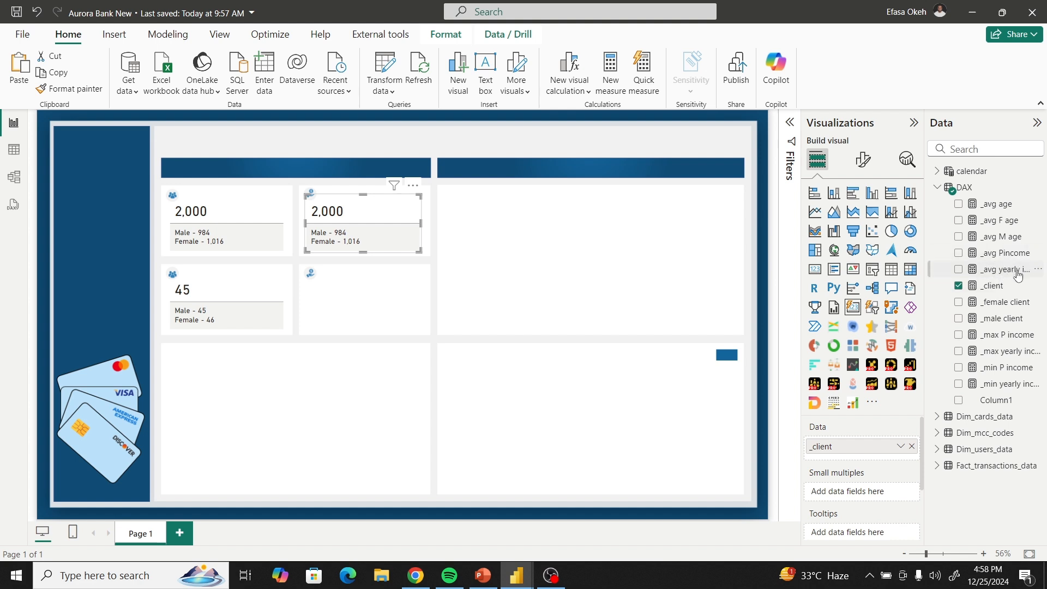
# Replace the _client measure in the copied card with _avg yearly income.
pyautogui.click(959, 270)
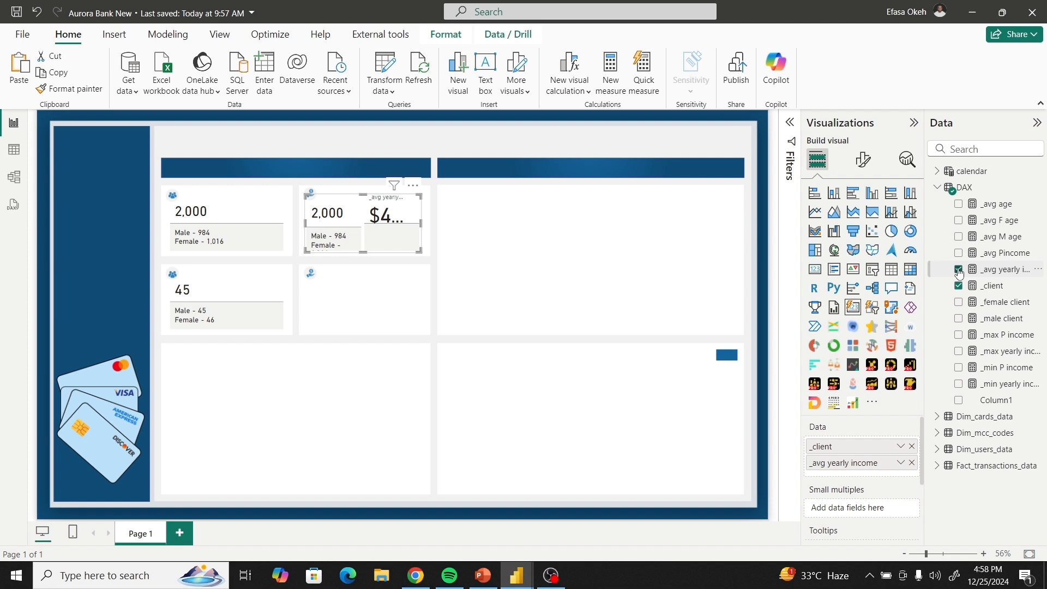
pyautogui.click(959, 270)
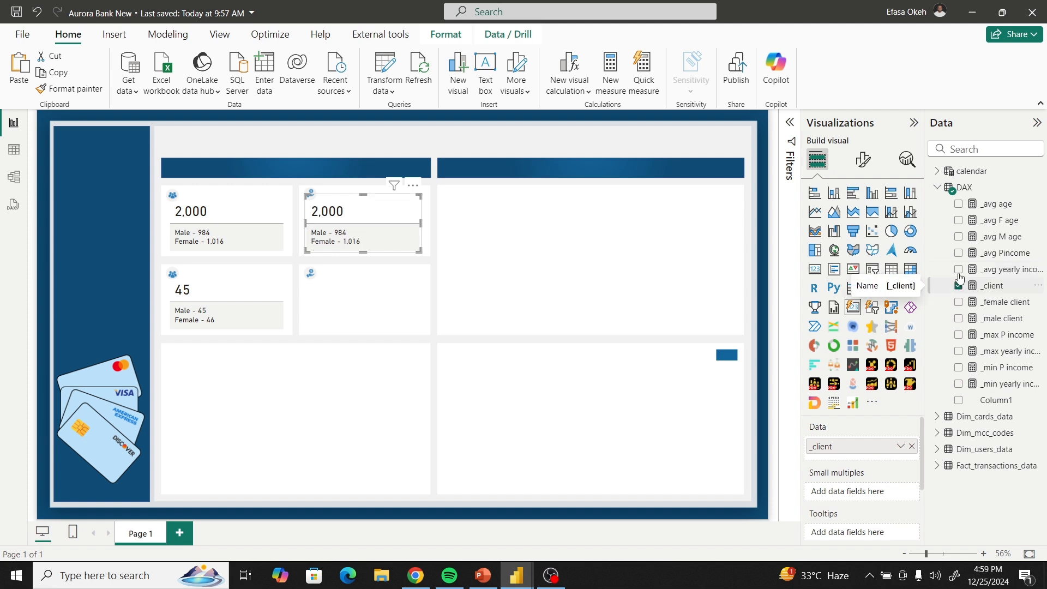
pyautogui.click(959, 270)
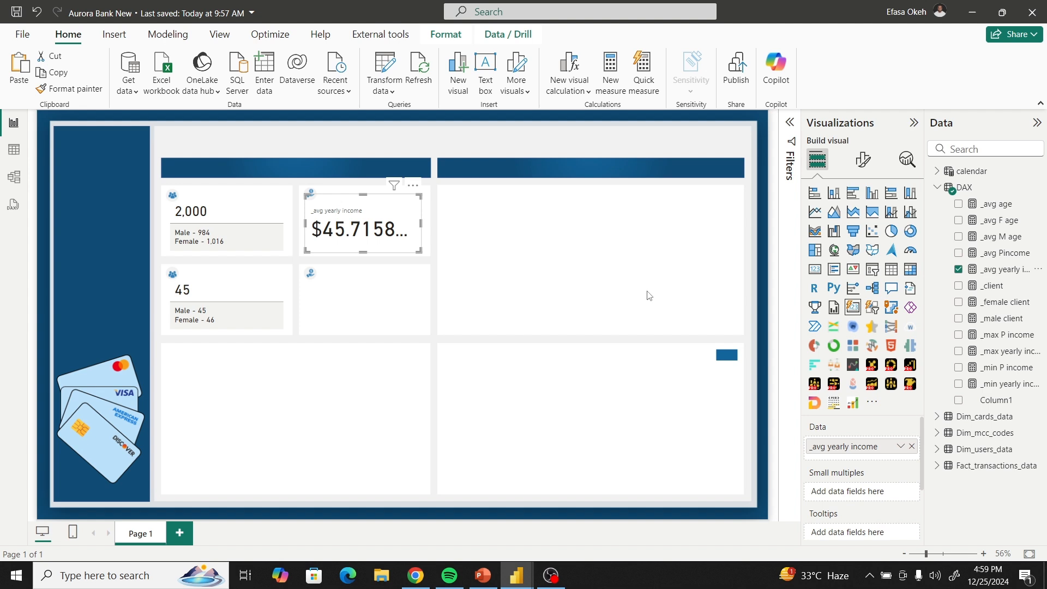
# Set the callout value font size of the _avg yearly income series to 30.
pyautogui.click(862, 171)
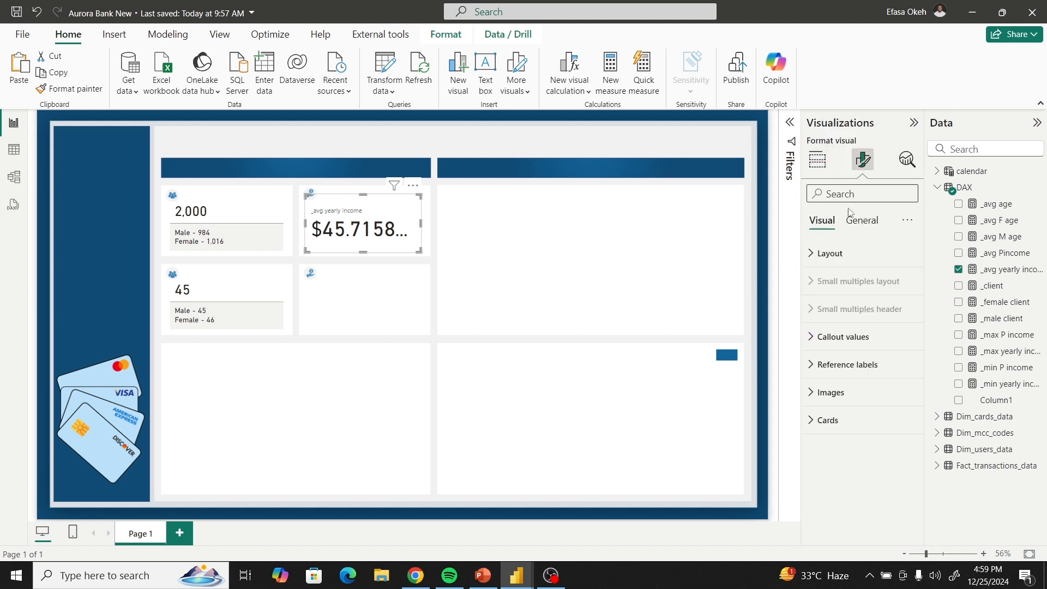
pyautogui.click(814, 339)
pyautogui.scroll(-2, 829, 369)
pyautogui.click(831, 338)
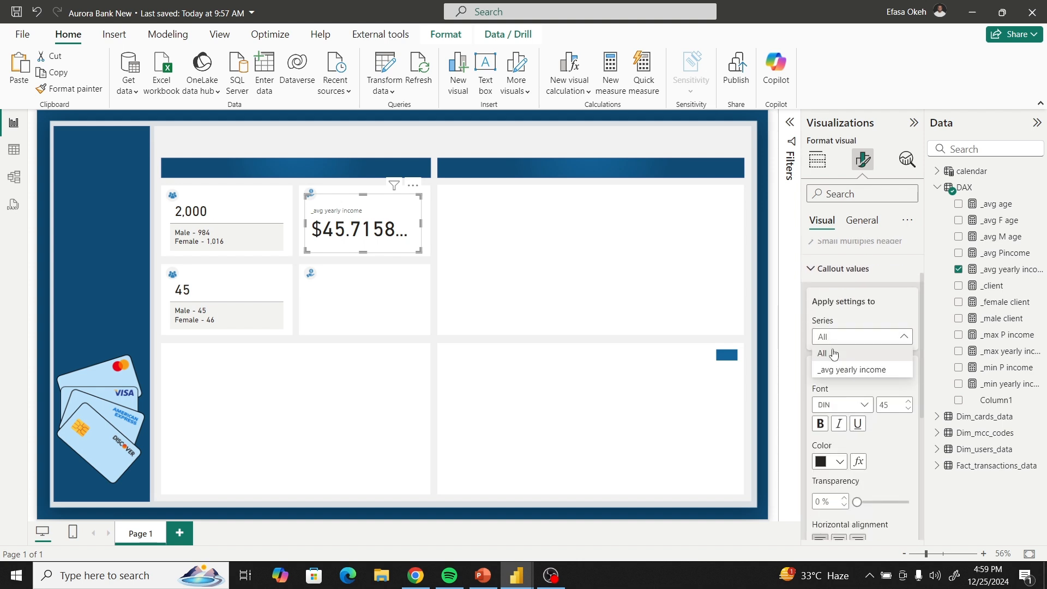
pyautogui.click(836, 369)
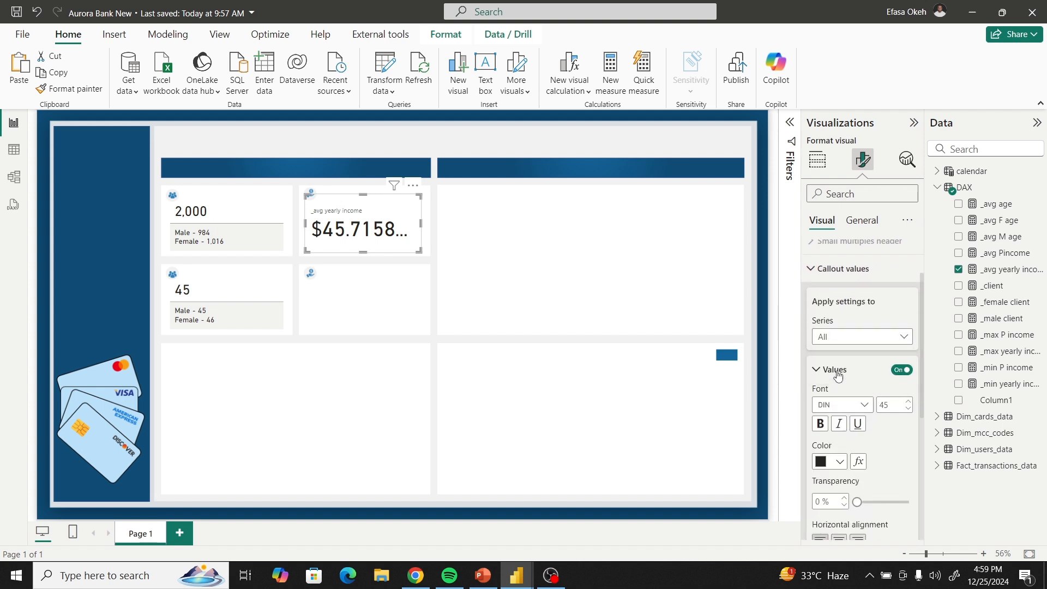
pyautogui.click(895, 403)
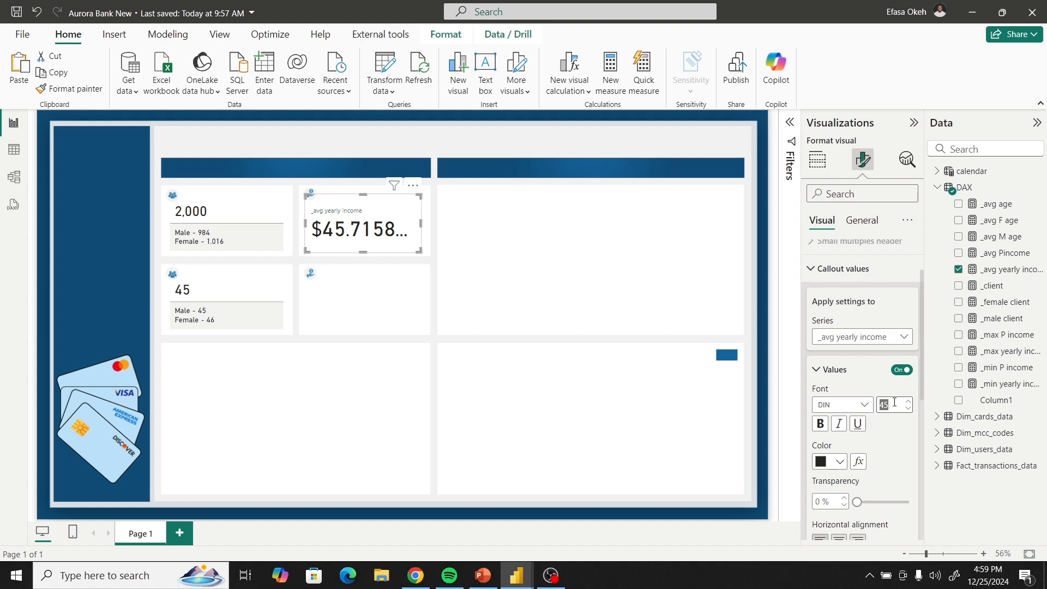
pyautogui.write('30')
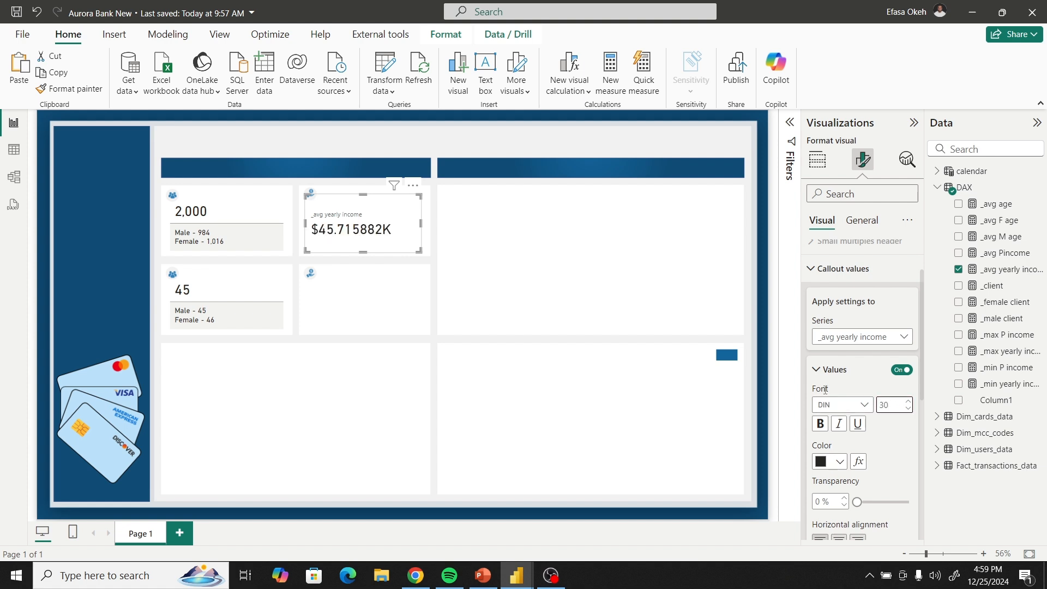
pyautogui.click(819, 278)
# Set the yearly income callout value's display units to None with 0 decimal places.
pyautogui.click(814, 337)
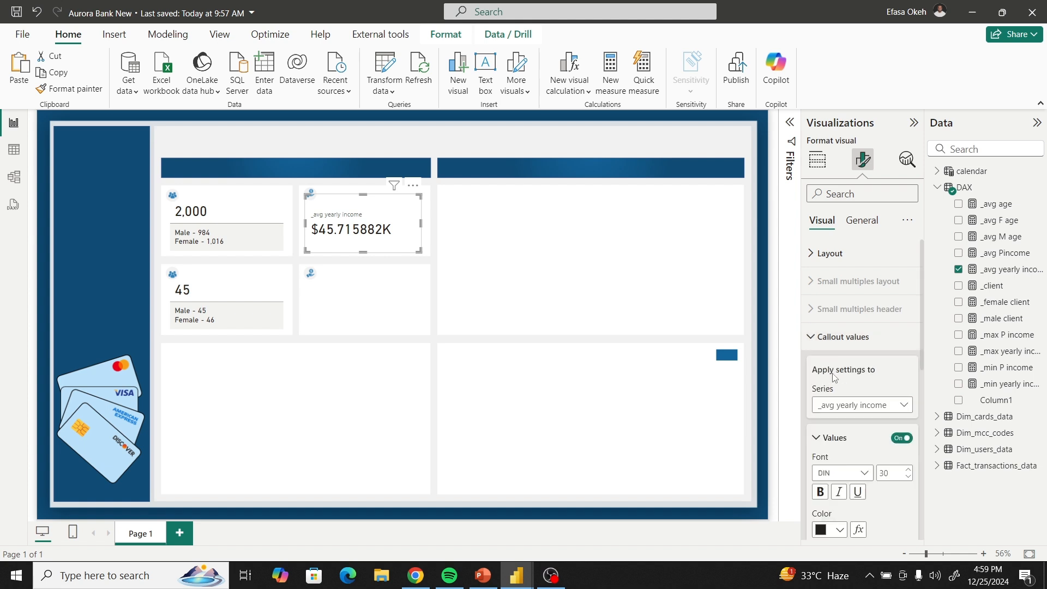
pyautogui.scroll(-2, 833, 380)
pyautogui.scroll(-3, 833, 381)
pyautogui.click(841, 393)
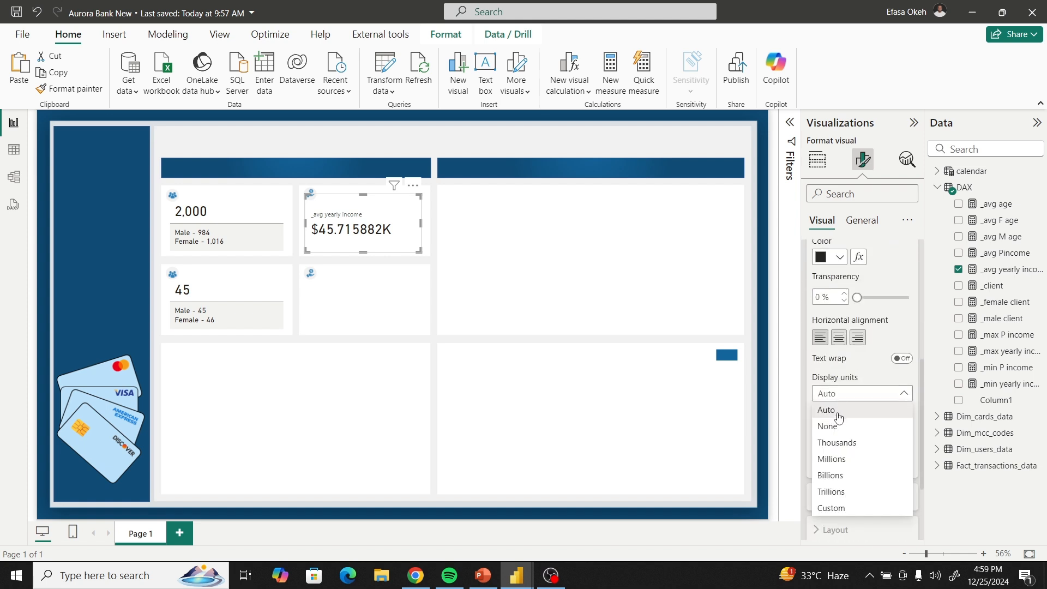
pyautogui.click(839, 430)
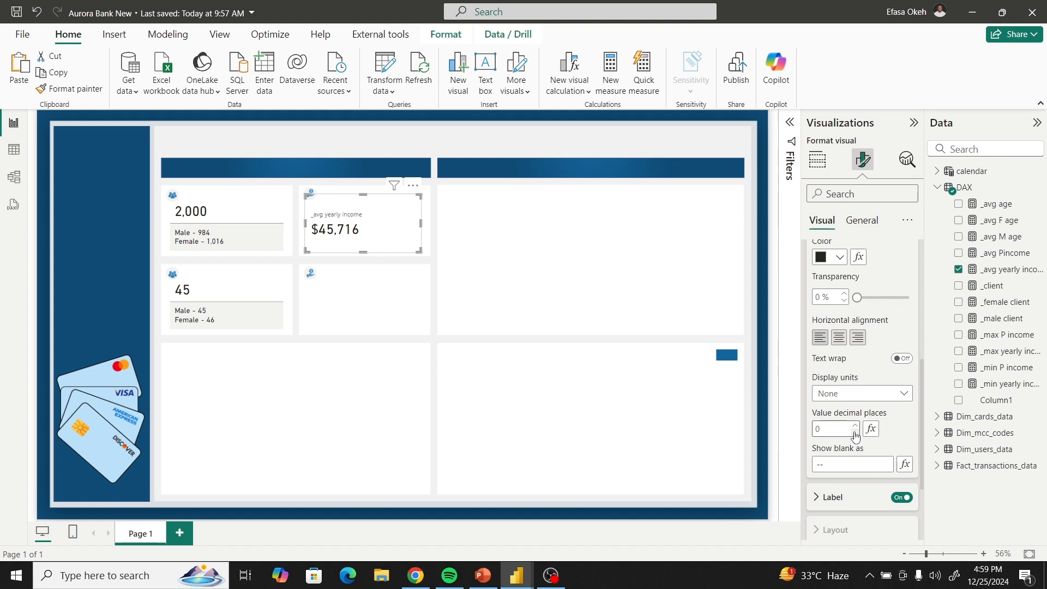
pyautogui.click(855, 433)
pyautogui.click(443, 147)
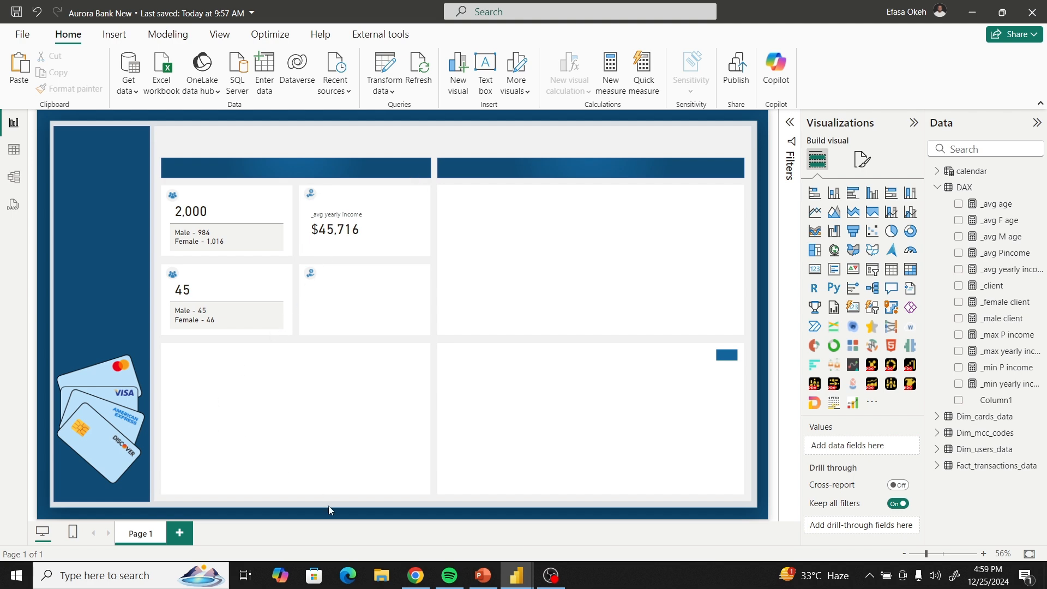
# Check the Average Yearly Income card in the finished Aurora_Bank report, and return to Aurora Bank New.
pyautogui.moveTo(514, 579)
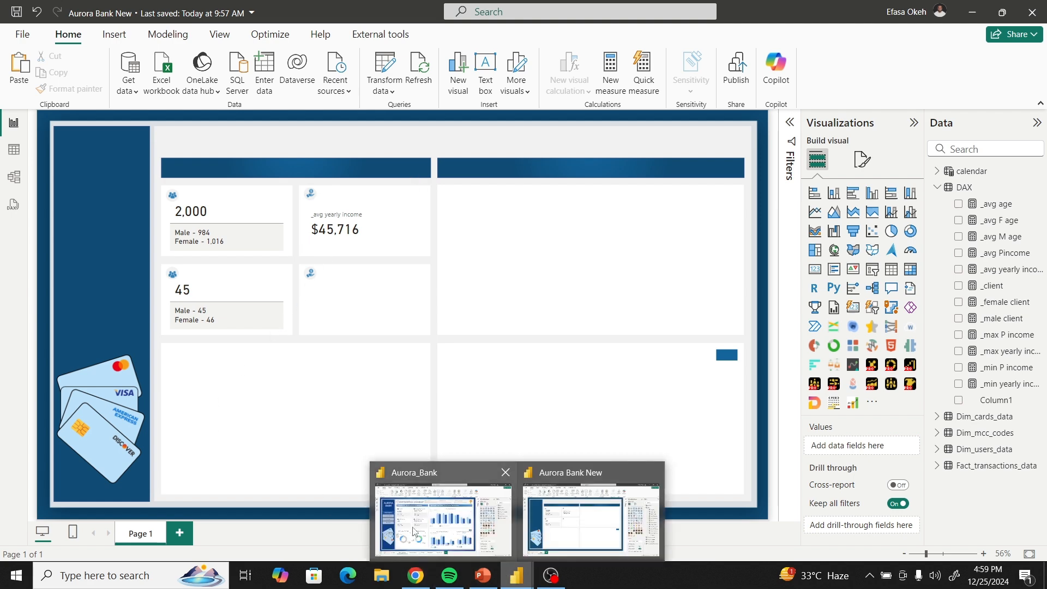
pyautogui.click(409, 518)
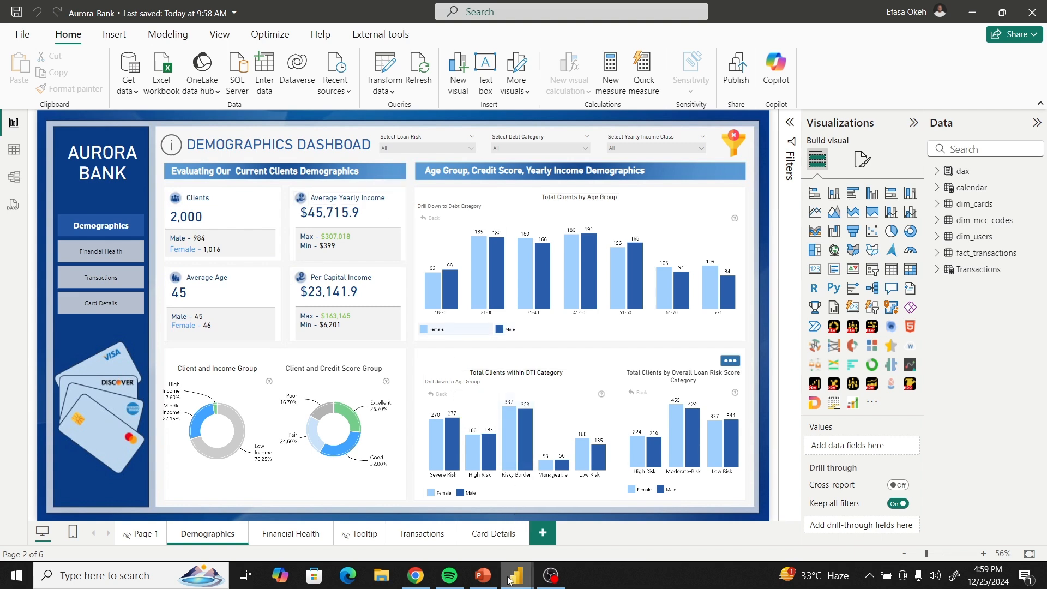
pyautogui.moveTo(510, 580)
pyautogui.click(568, 518)
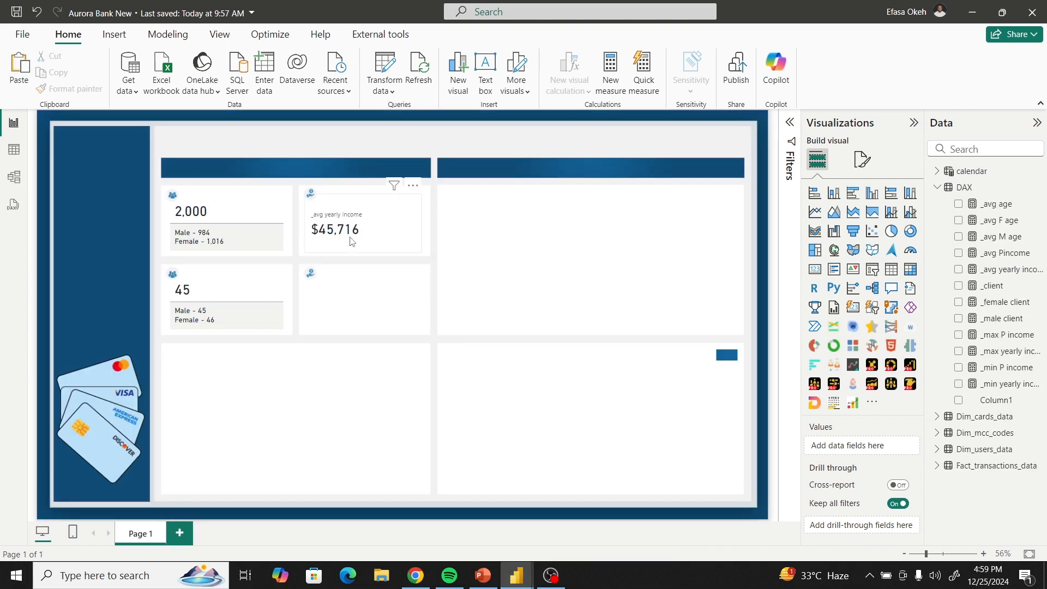
# Add _max yearly income and _min yearly income as reference labels on the average yearly income card.
pyautogui.click(387, 226)
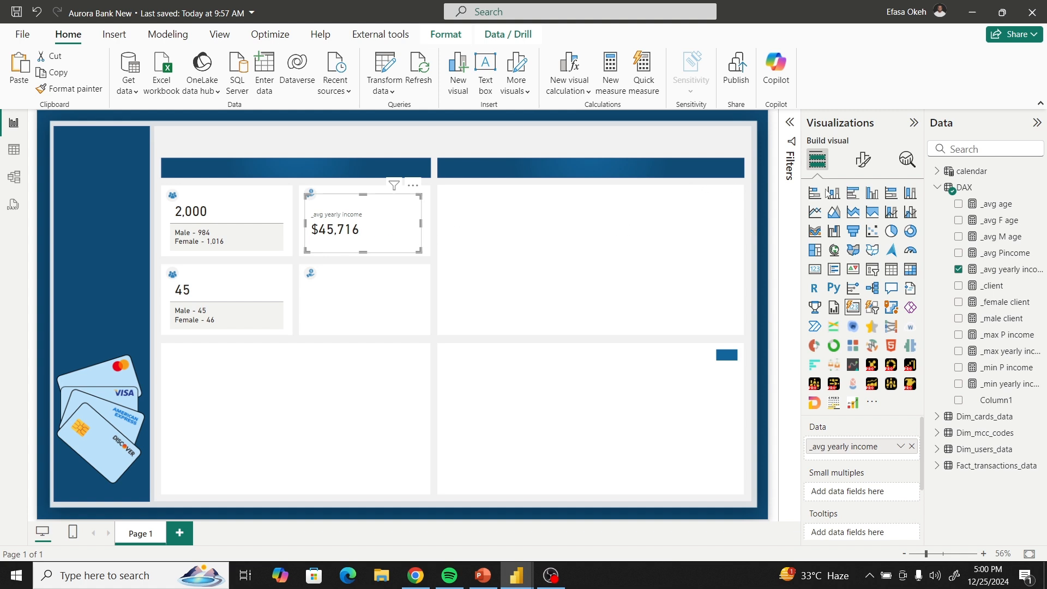
pyautogui.click(863, 159)
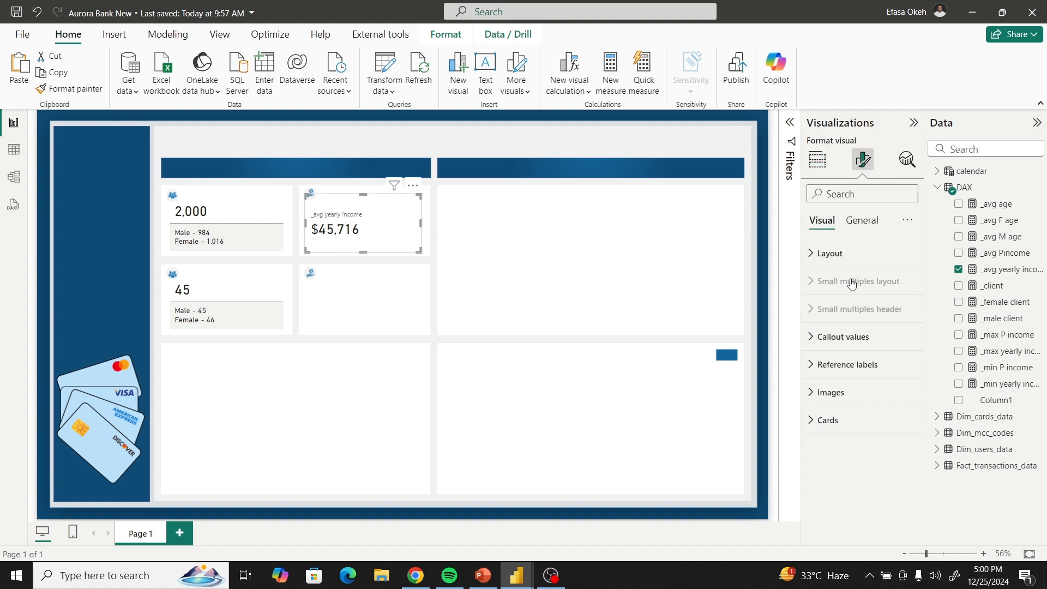
pyautogui.click(831, 367)
pyautogui.scroll(-1, 831, 376)
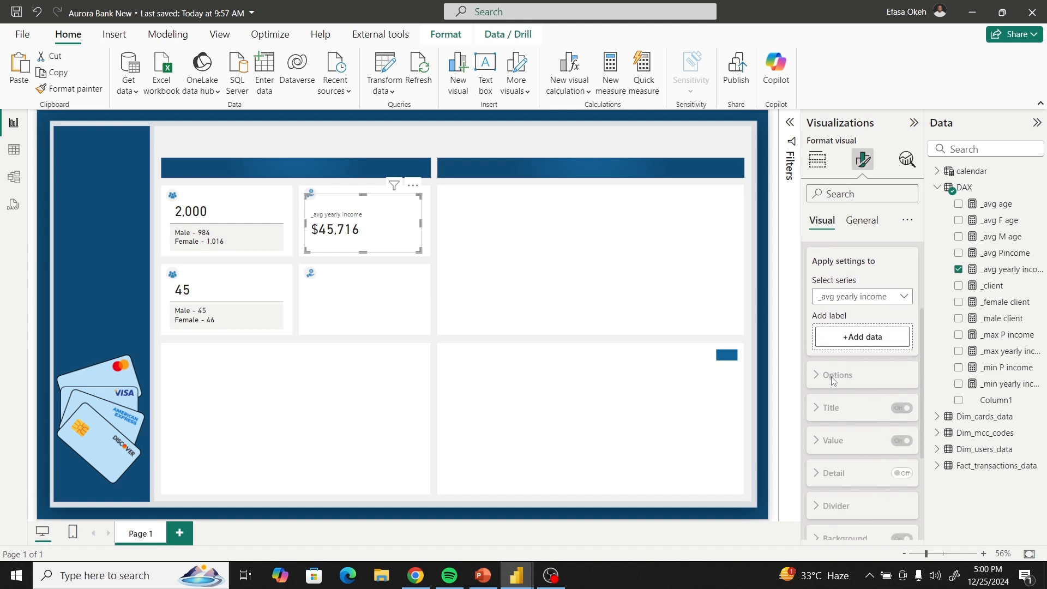
pyautogui.click(846, 338)
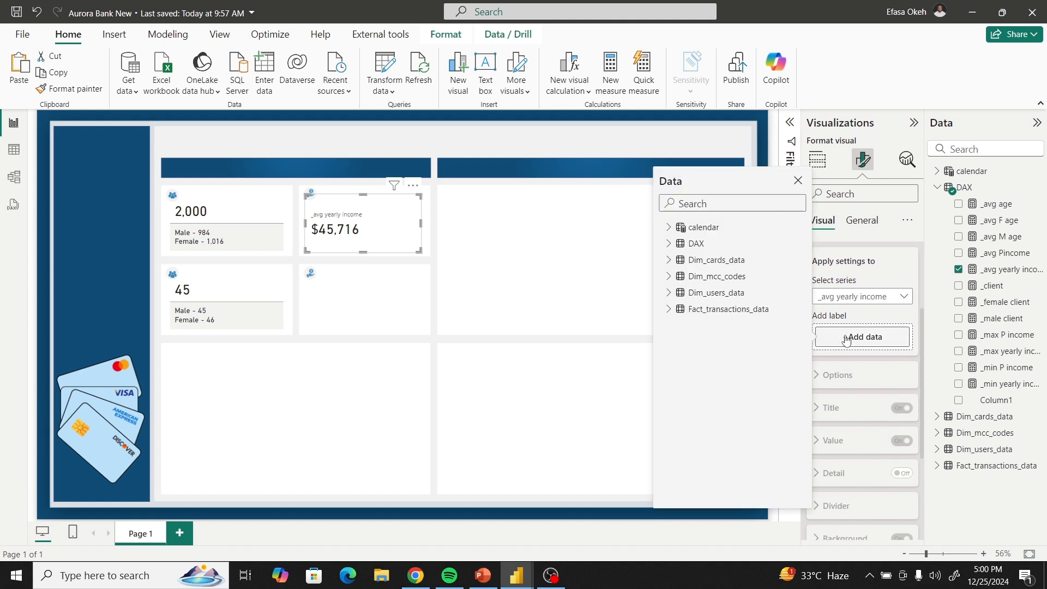
pyautogui.click(669, 244)
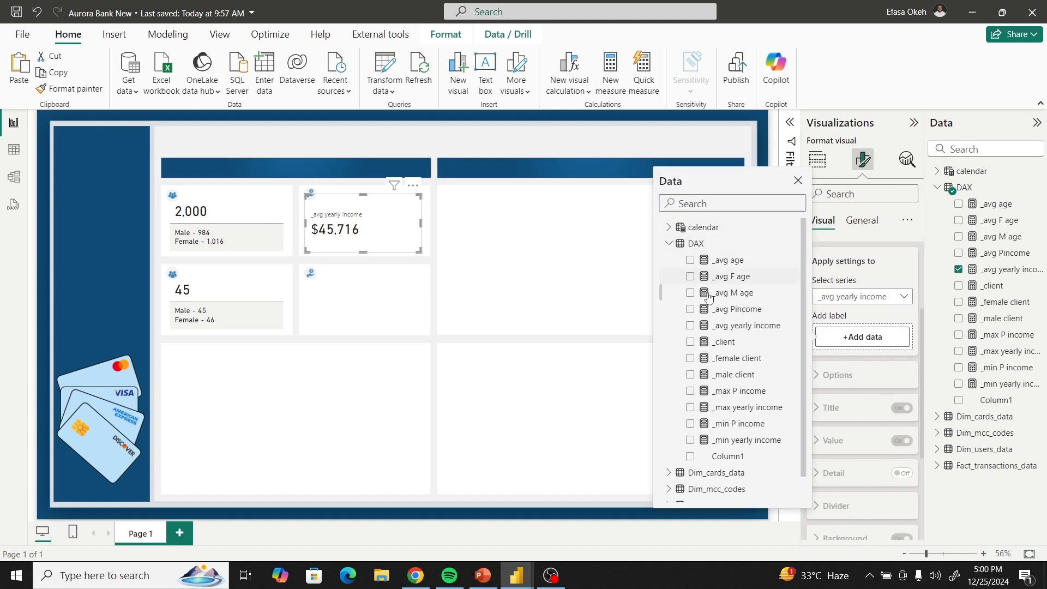
pyautogui.click(692, 408)
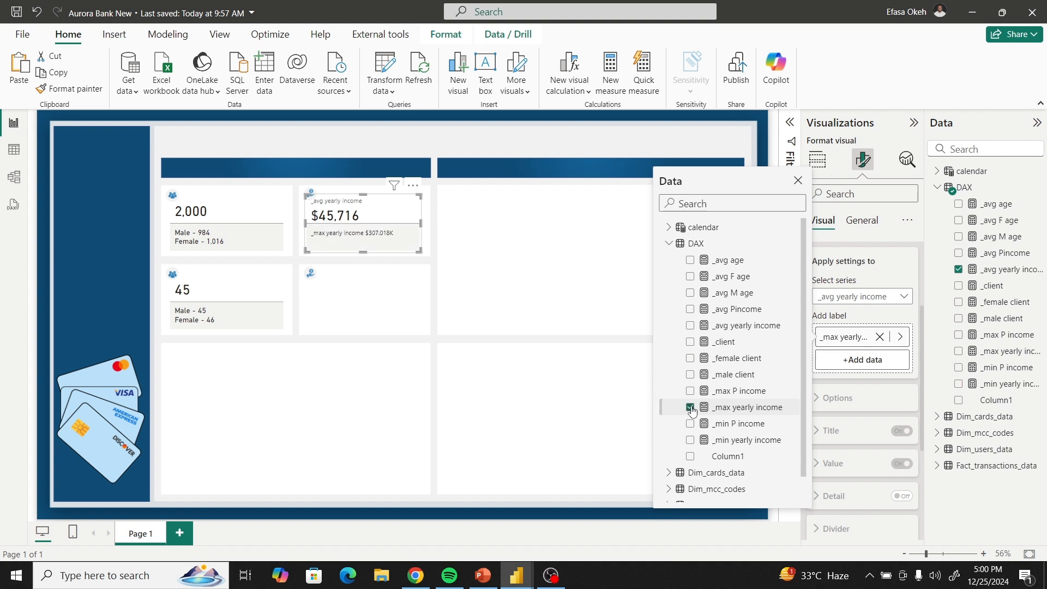
pyautogui.click(691, 440)
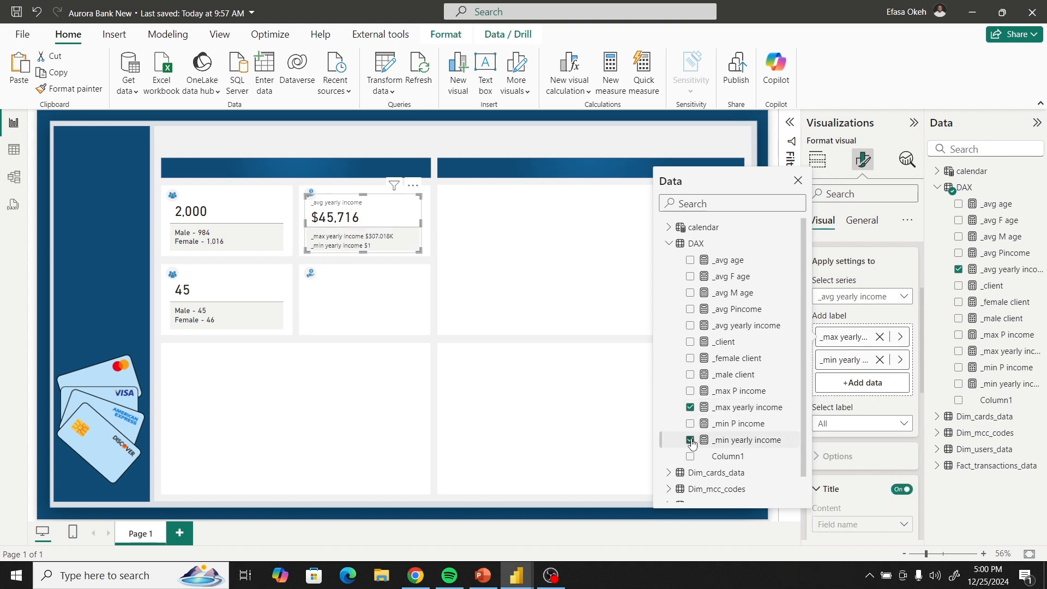
pyautogui.click(798, 180)
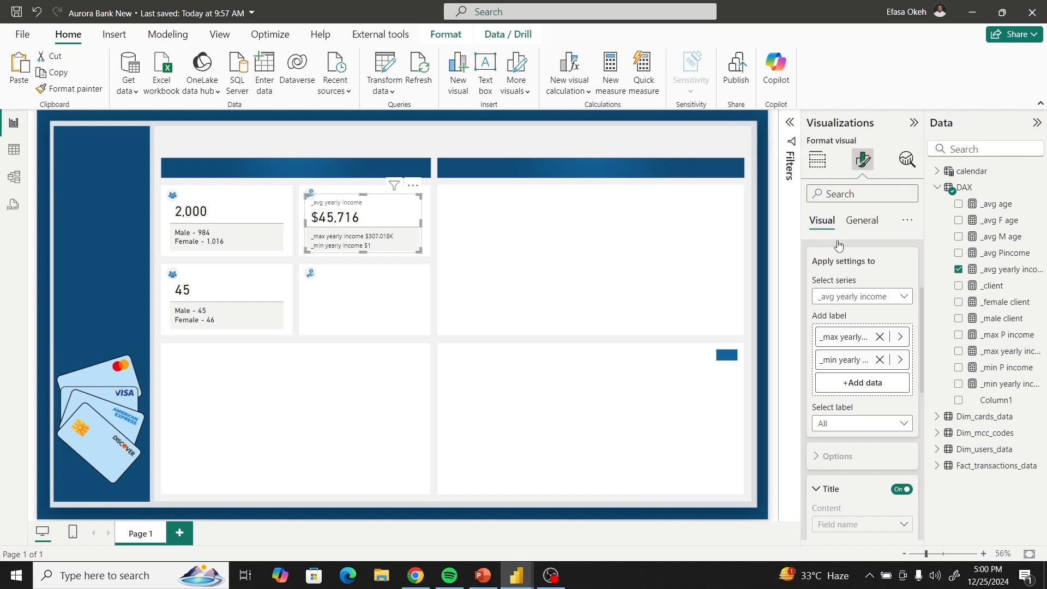
# Set the title font of all the yearly income card's reference labels to DIN, size 16.
pyautogui.scroll(-3, 856, 314)
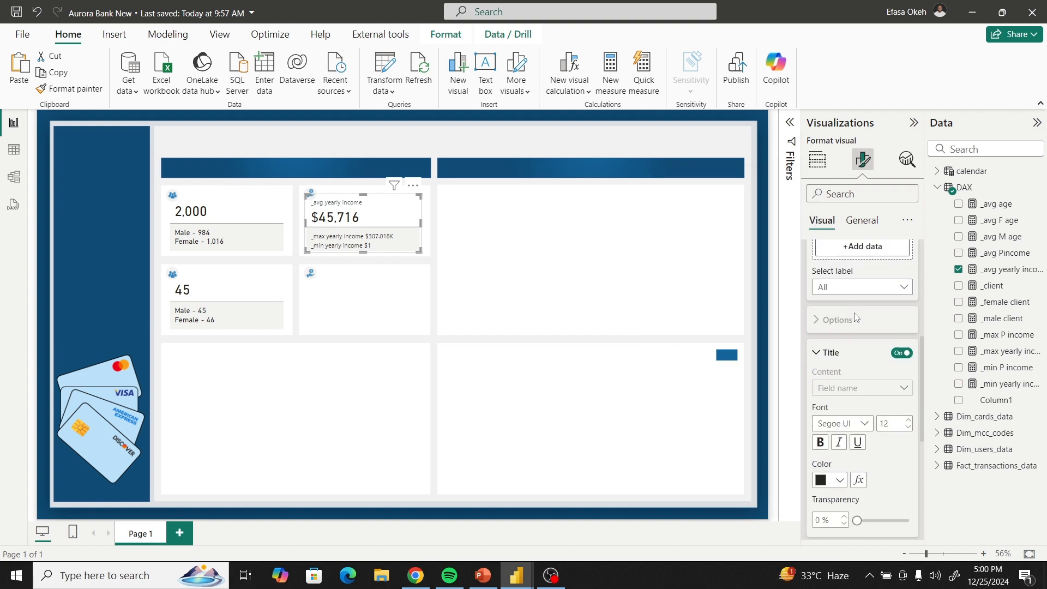
pyautogui.scroll(-2, 856, 319)
pyautogui.click(838, 353)
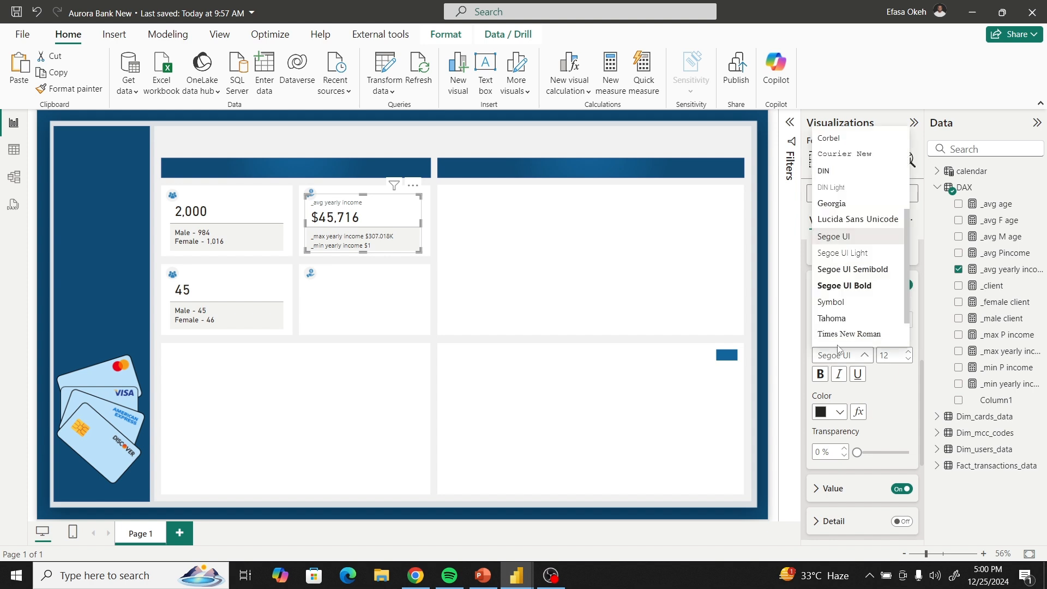
pyautogui.click(830, 170)
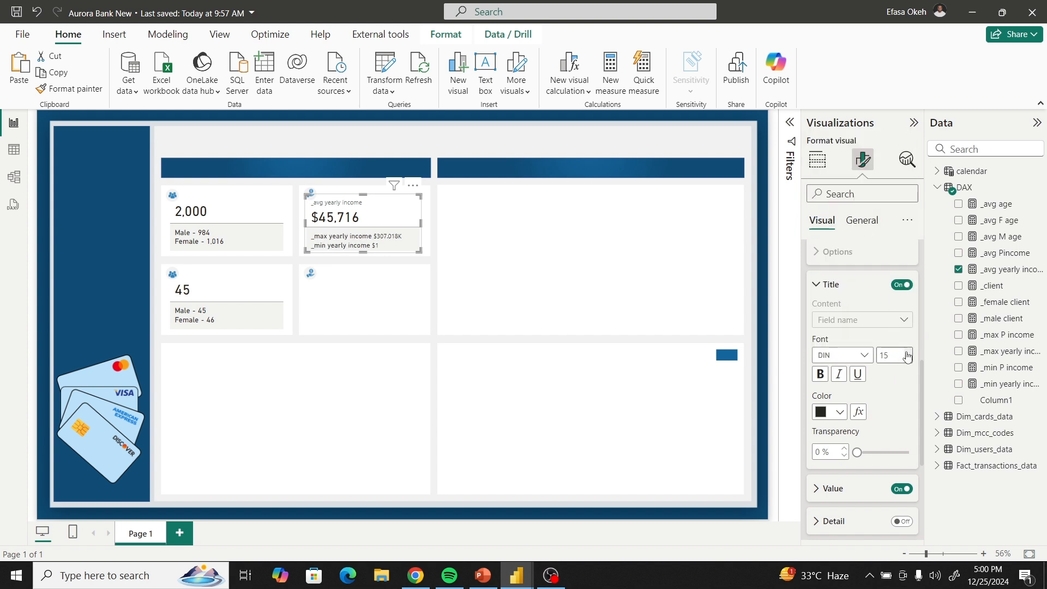
pyautogui.click(907, 352)
# Set the value font of all the yearly income card's reference labels to DIN, size 16.
pyautogui.scroll(-2, 849, 376)
pyautogui.scroll(-4, 849, 377)
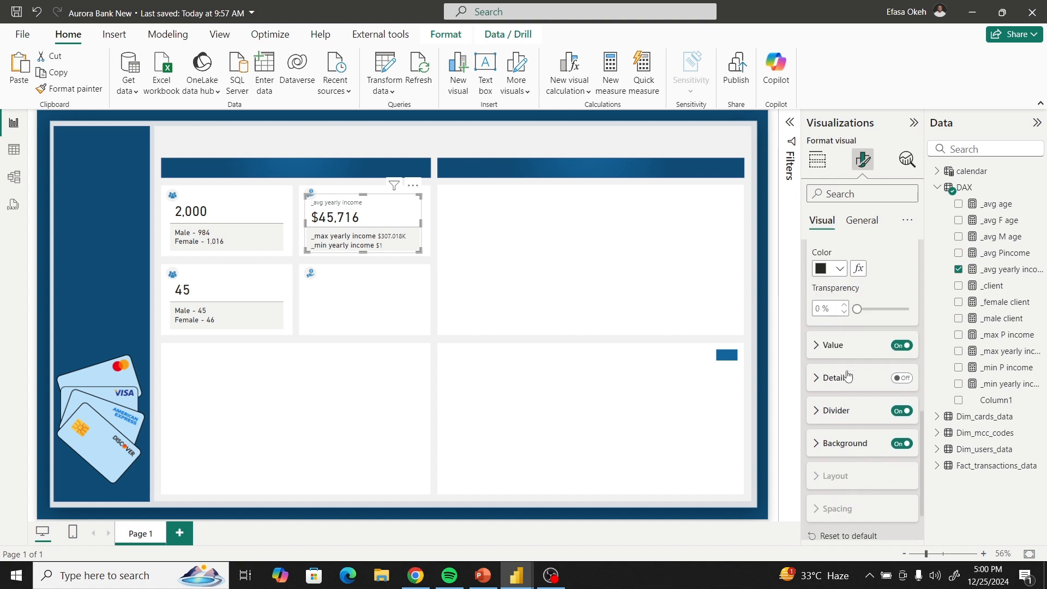
pyautogui.click(821, 285)
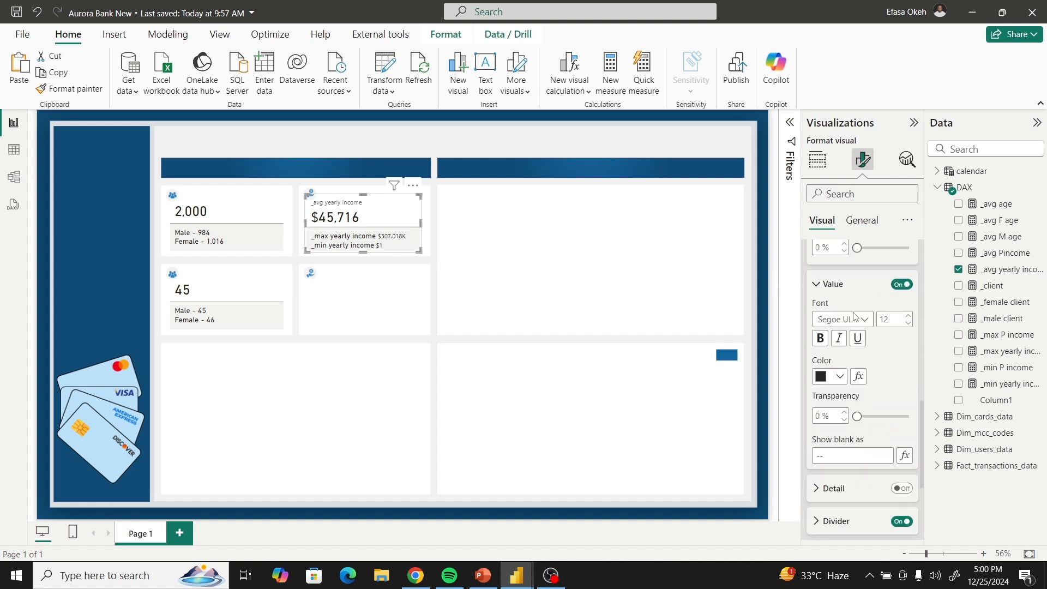
pyautogui.click(909, 316)
pyautogui.click(912, 317)
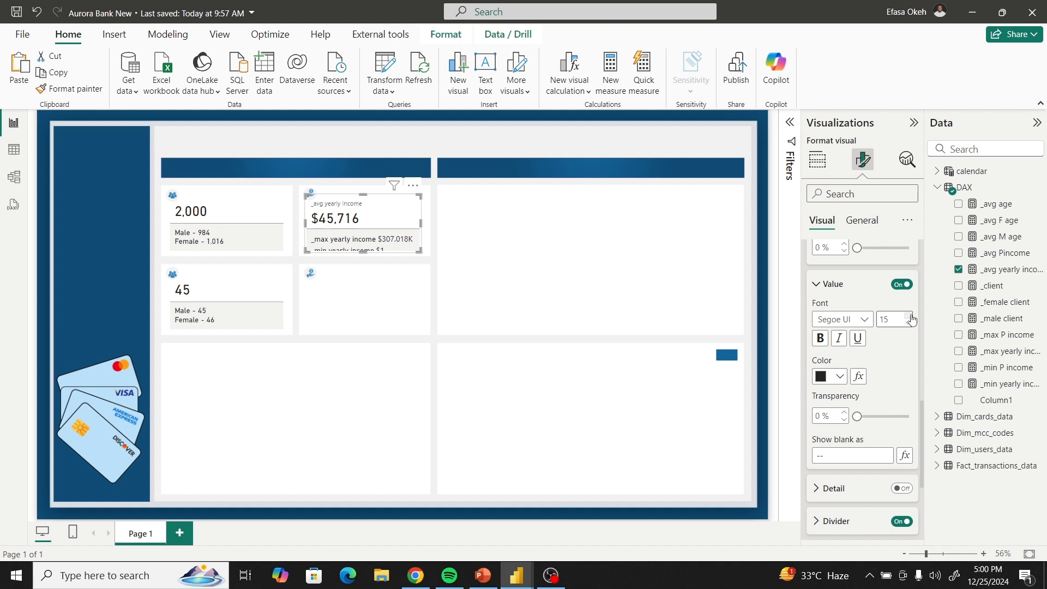
pyautogui.click(910, 316)
pyautogui.click(840, 320)
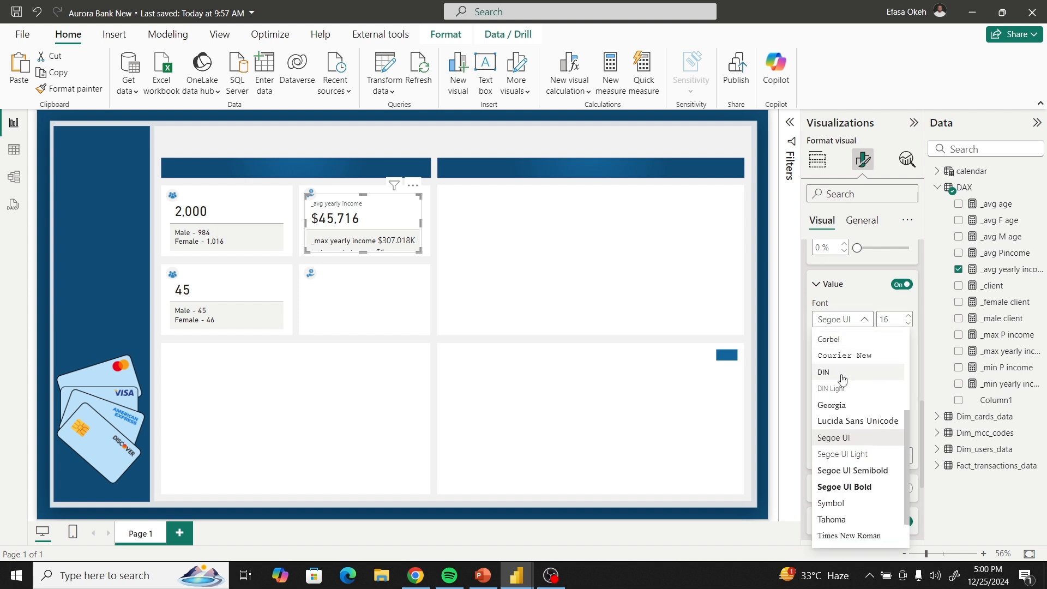
pyautogui.click(843, 373)
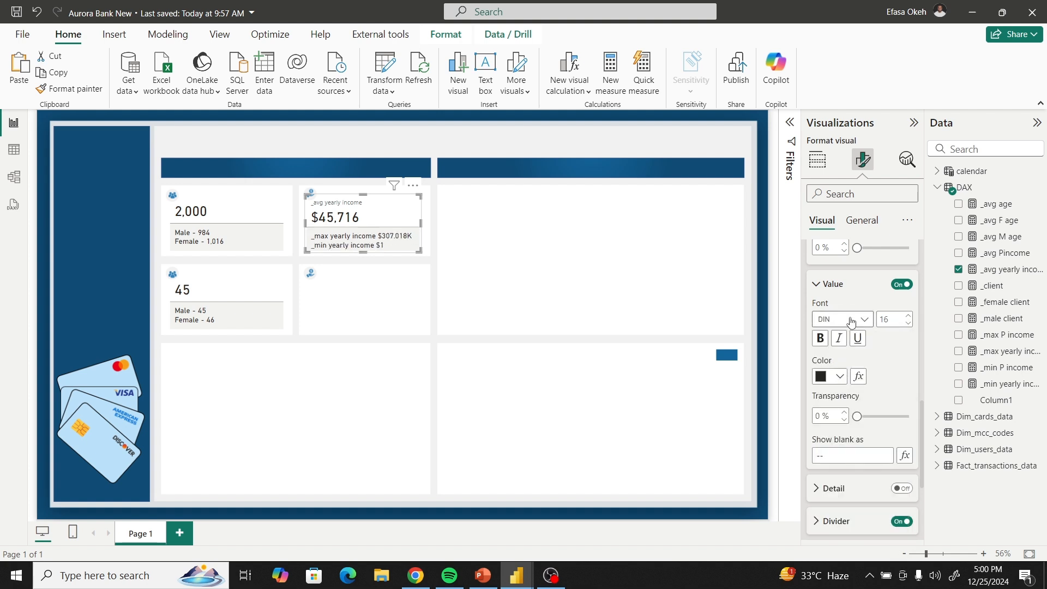
# Choose the _max yearly income label and switch its title content from the field name to Custom.
pyautogui.scroll(3, 857, 340)
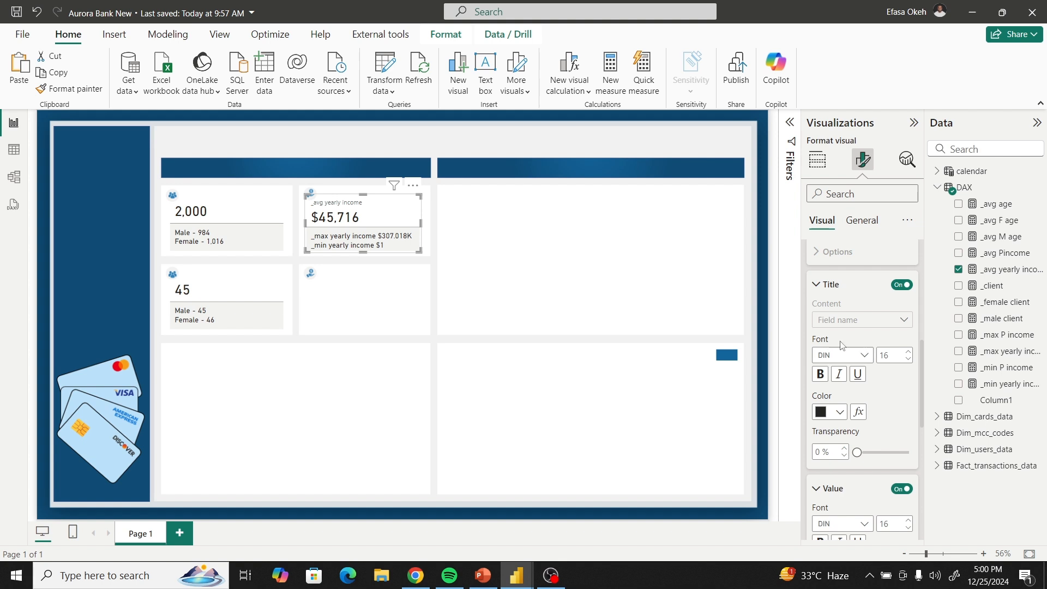
pyautogui.scroll(1, 845, 300)
pyautogui.click(844, 295)
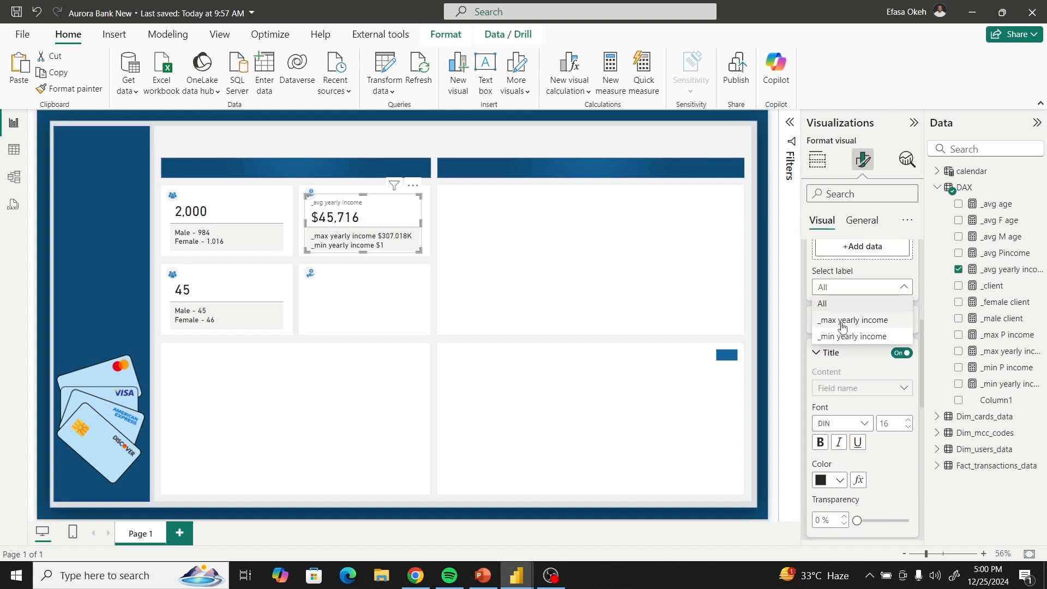
pyautogui.click(840, 323)
pyautogui.click(863, 389)
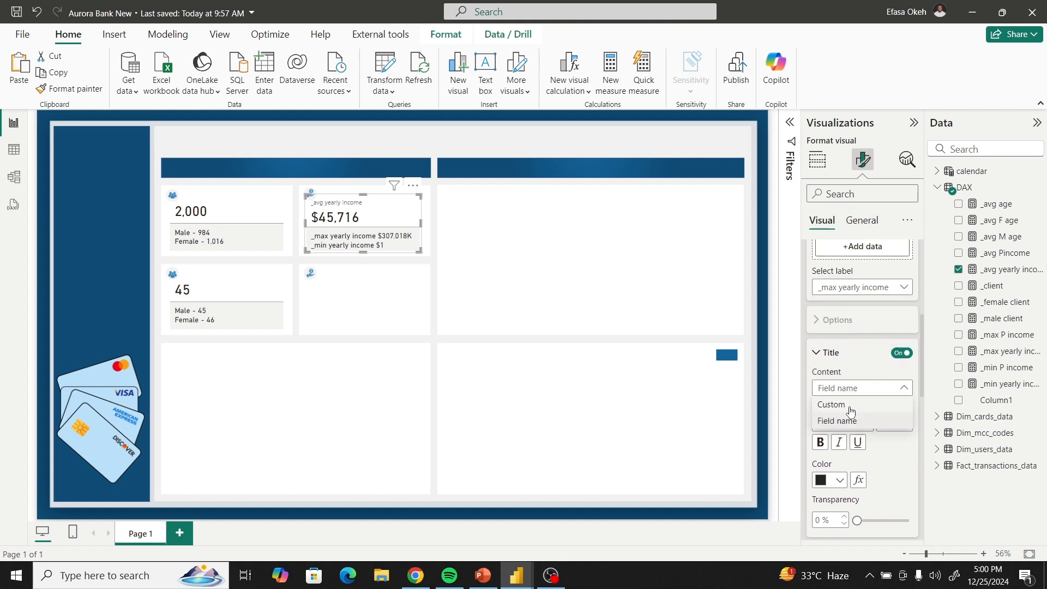
pyautogui.click(849, 404)
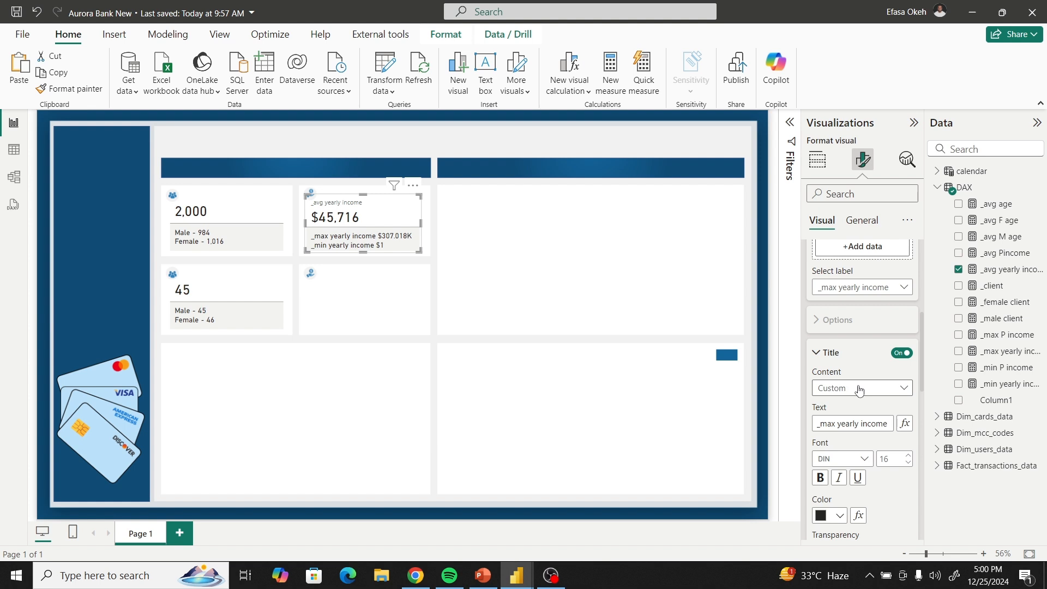
pyautogui.moveTo(817, 424); pyautogui.dragTo(939, 425)
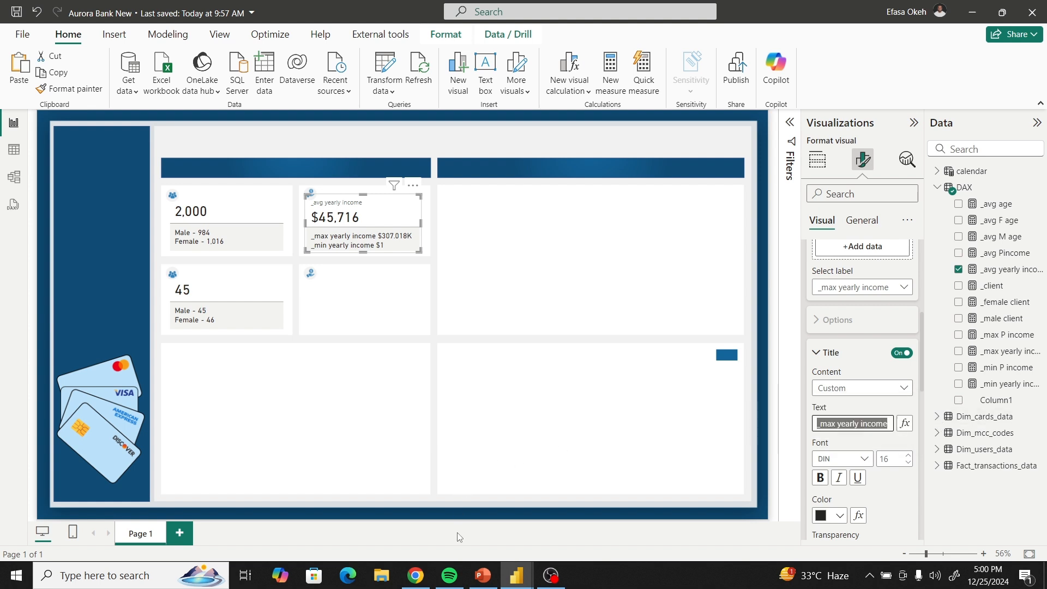
# Check the label wording in the finished Aurora_Bank report, and title the maximum income label "Max -" in Aurora Bank New.
pyautogui.moveTo(515, 578)
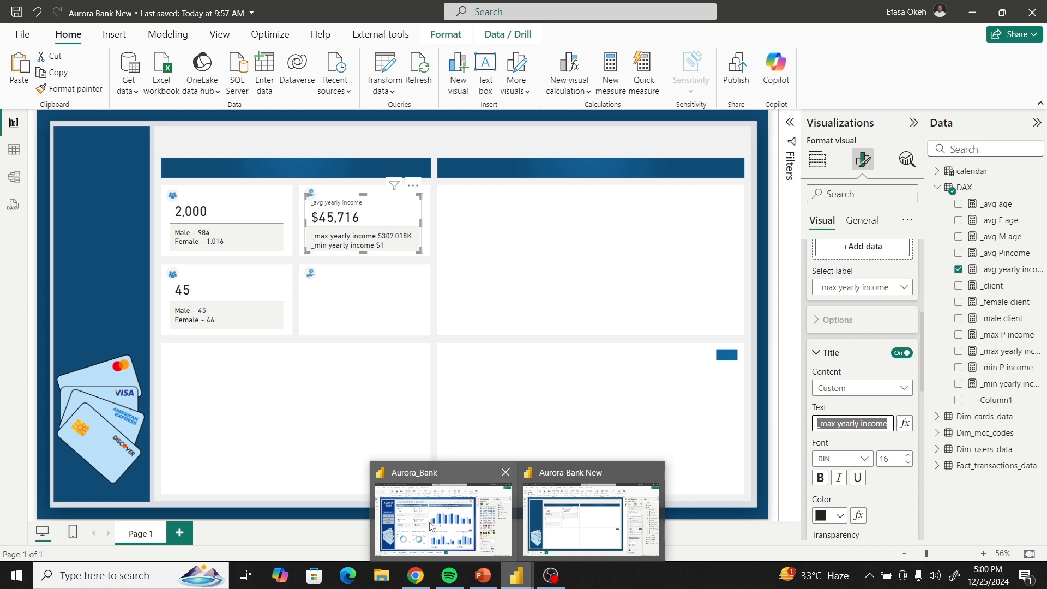
pyautogui.click(433, 521)
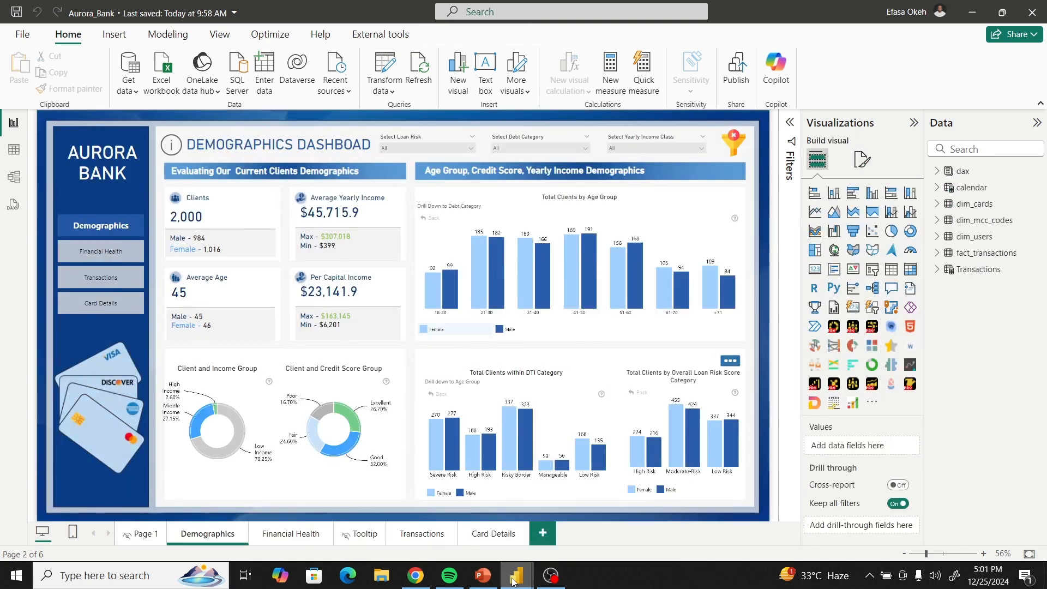
pyautogui.moveTo(517, 576)
pyautogui.click(567, 507)
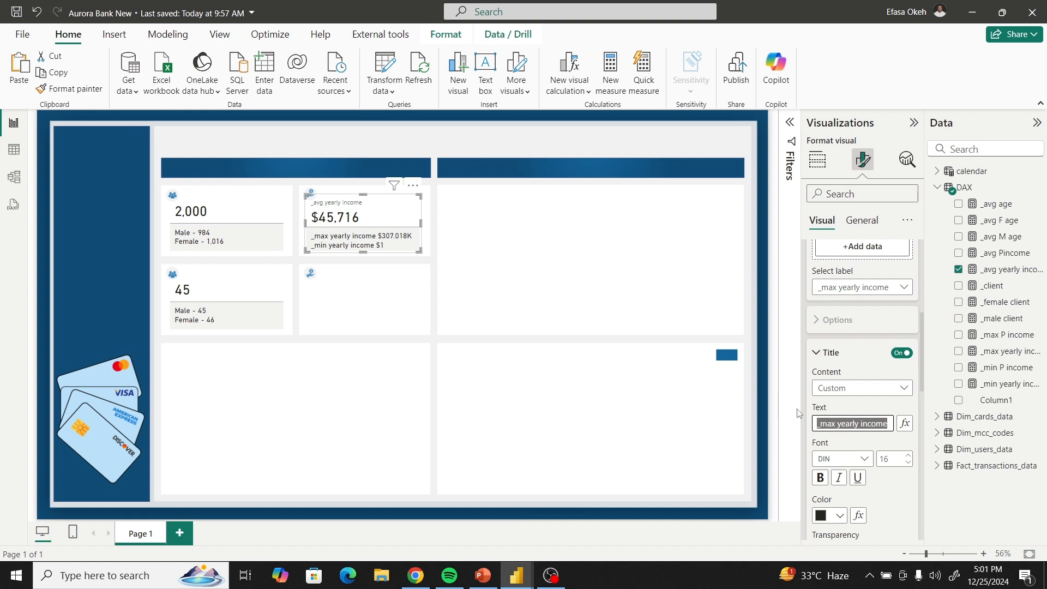
pyautogui.write('Max -')
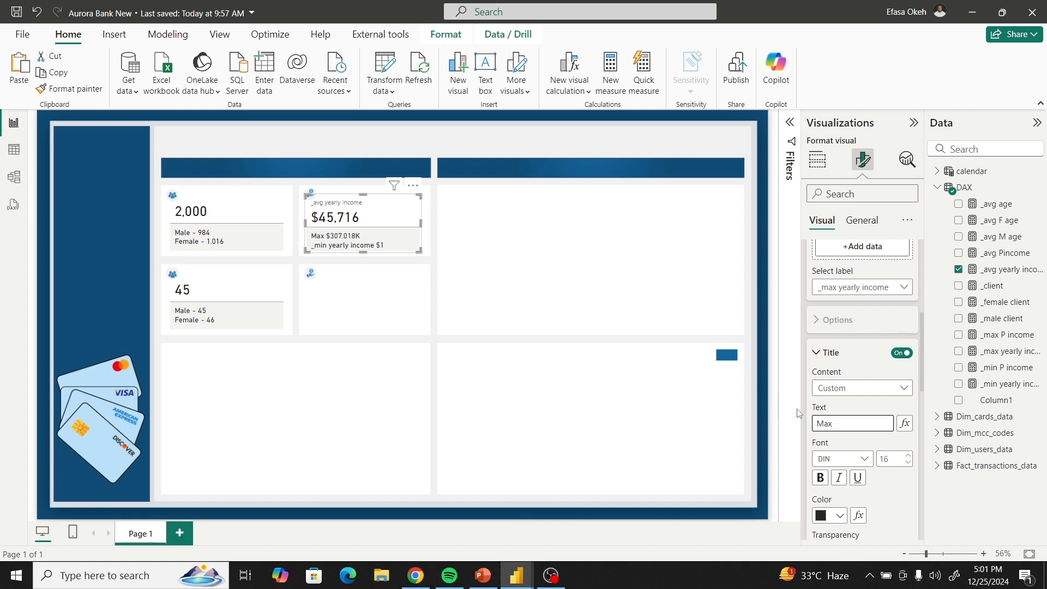
pyautogui.click(831, 353)
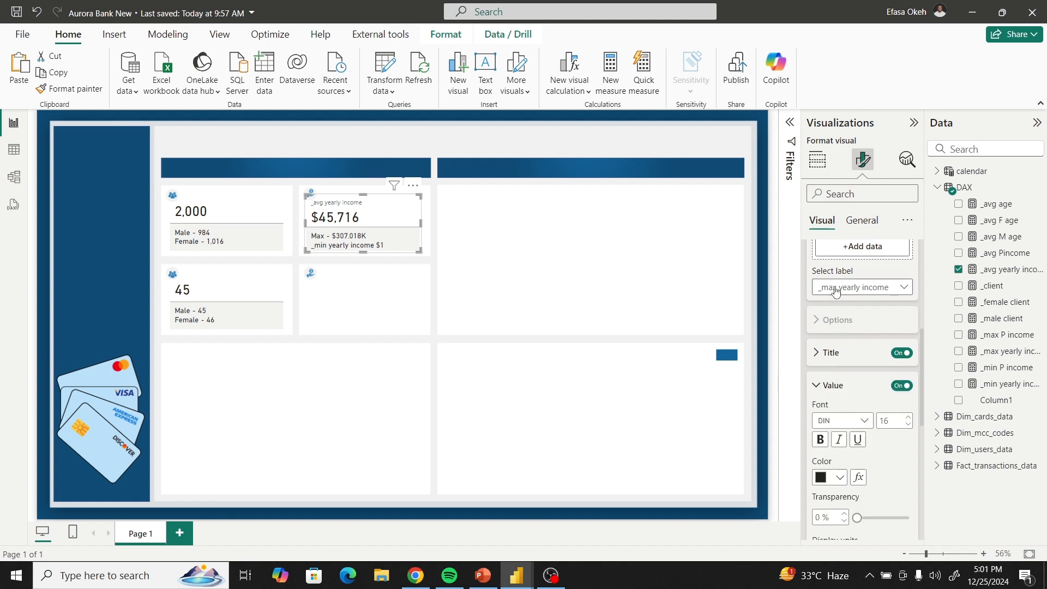
# Give the _min yearly income reference label the custom title "Min -".
pyautogui.click(840, 287)
pyautogui.click(843, 336)
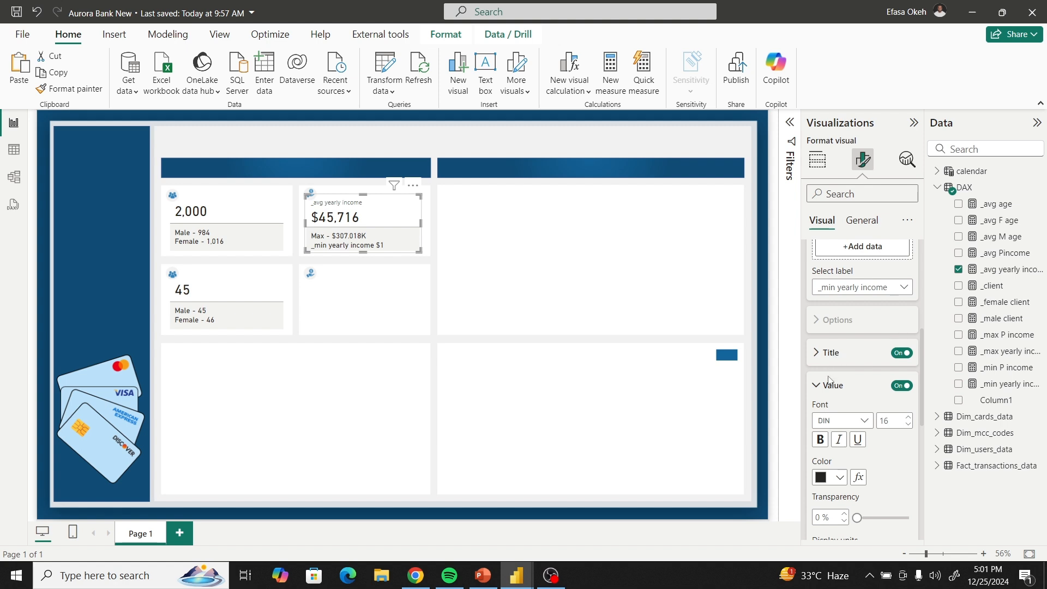
pyautogui.click(827, 357)
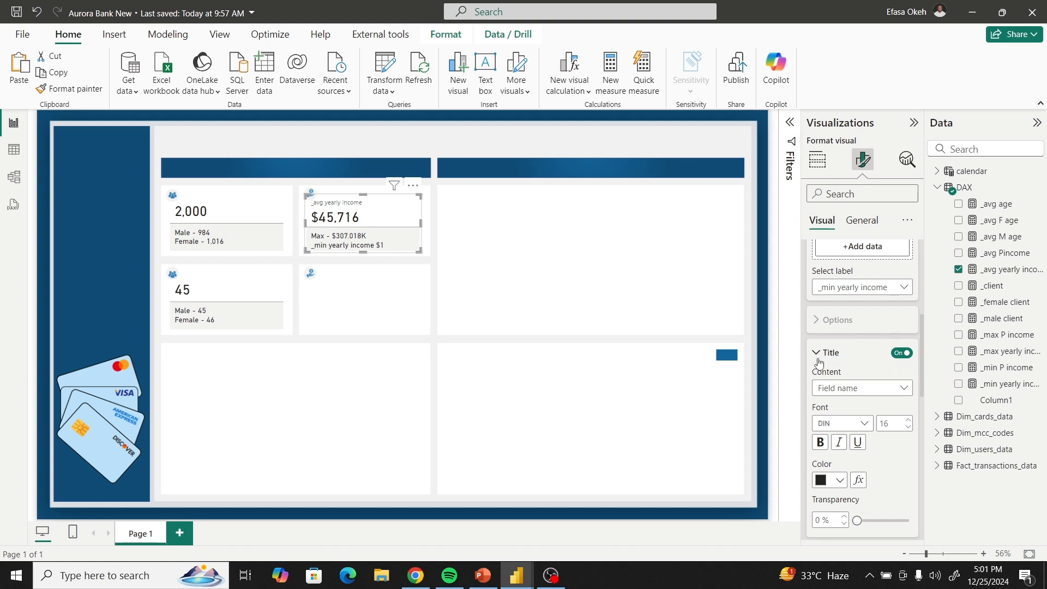
pyautogui.click(837, 389)
pyautogui.click(833, 405)
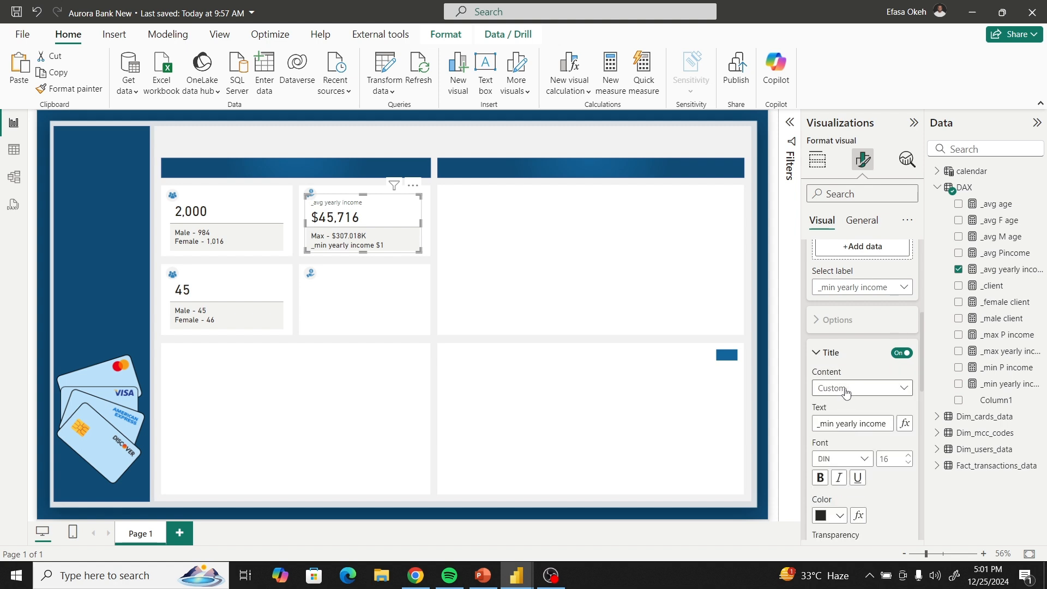
pyautogui.click(847, 390)
pyautogui.click(832, 405)
pyautogui.click(845, 424)
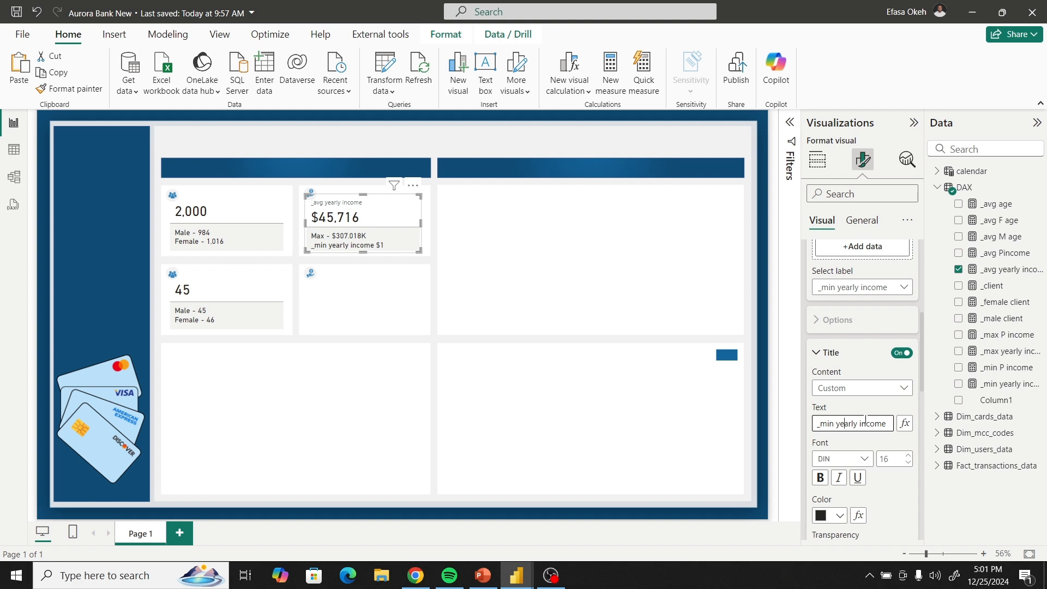
pyautogui.moveTo(890, 425); pyautogui.dragTo(803, 421)
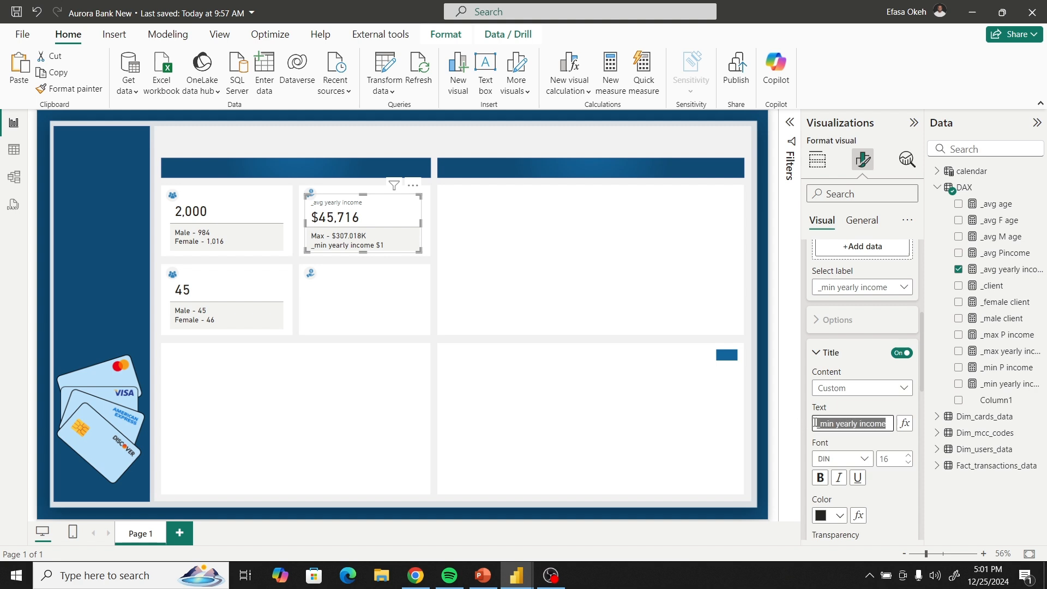
pyautogui.write('Min')
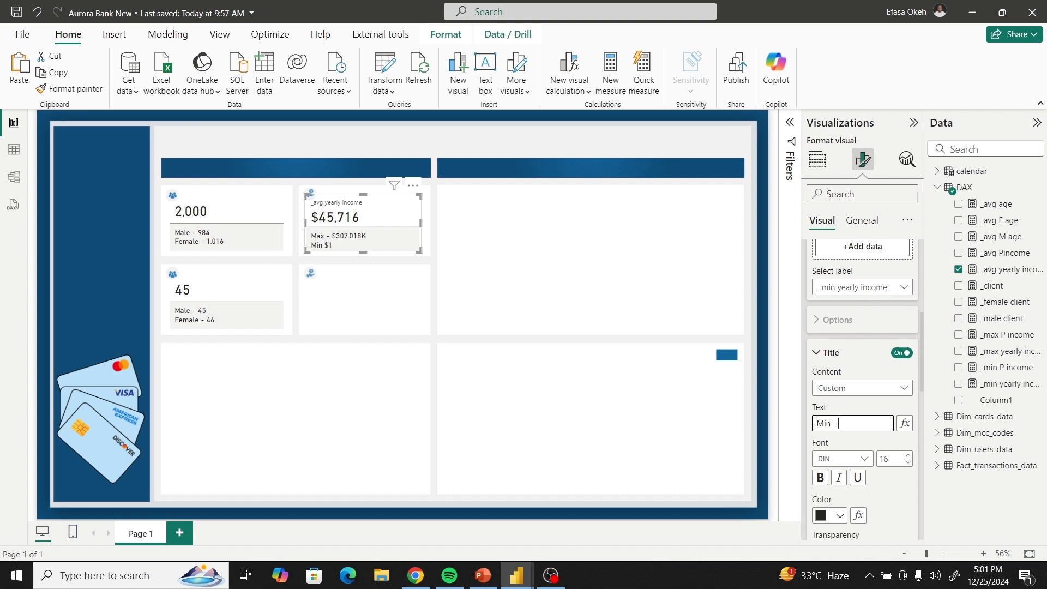
pyautogui.click(566, 335)
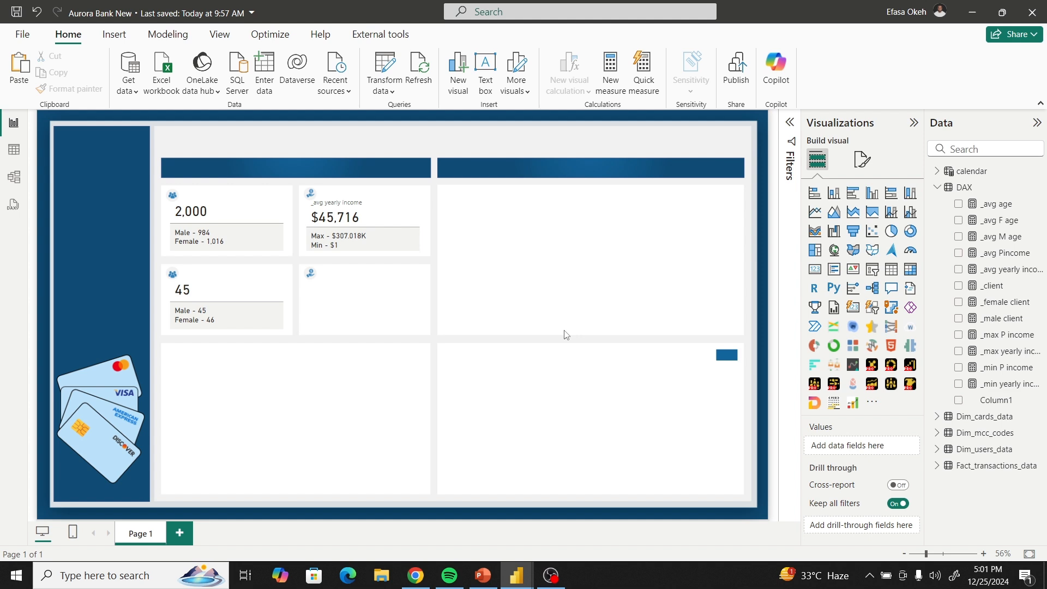
# Move the average yearly income card slightly upward in its tile and reduce its height a little.
pyautogui.click(375, 211)
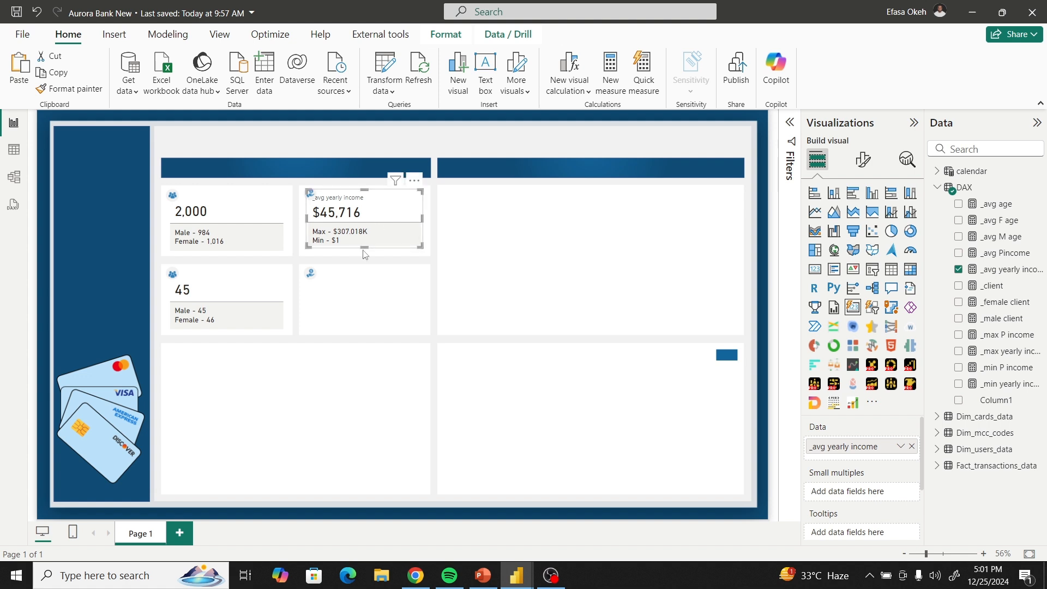
pyautogui.moveTo(361, 252); pyautogui.dragTo(363, 249)
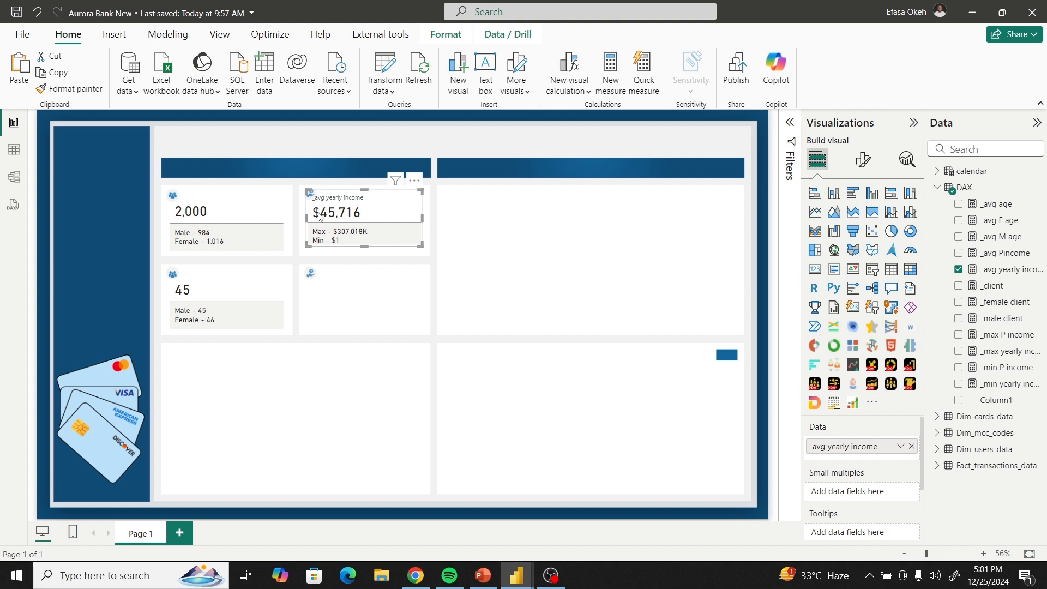
# Undo the last position changes of the average yearly income card and turn off its callout label.
pyautogui.click(34, 13)
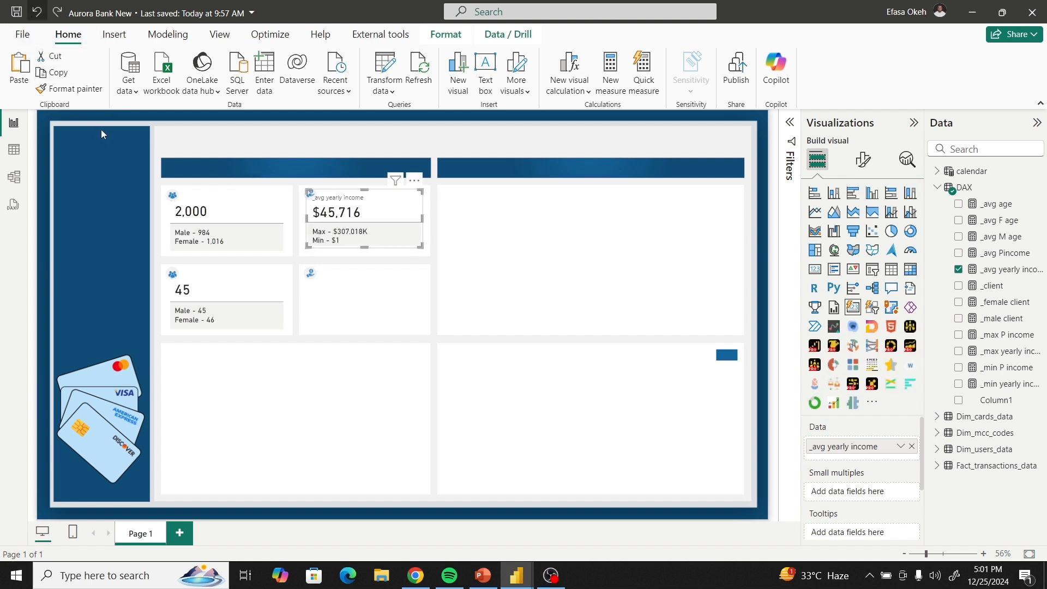
pyautogui.click(37, 12)
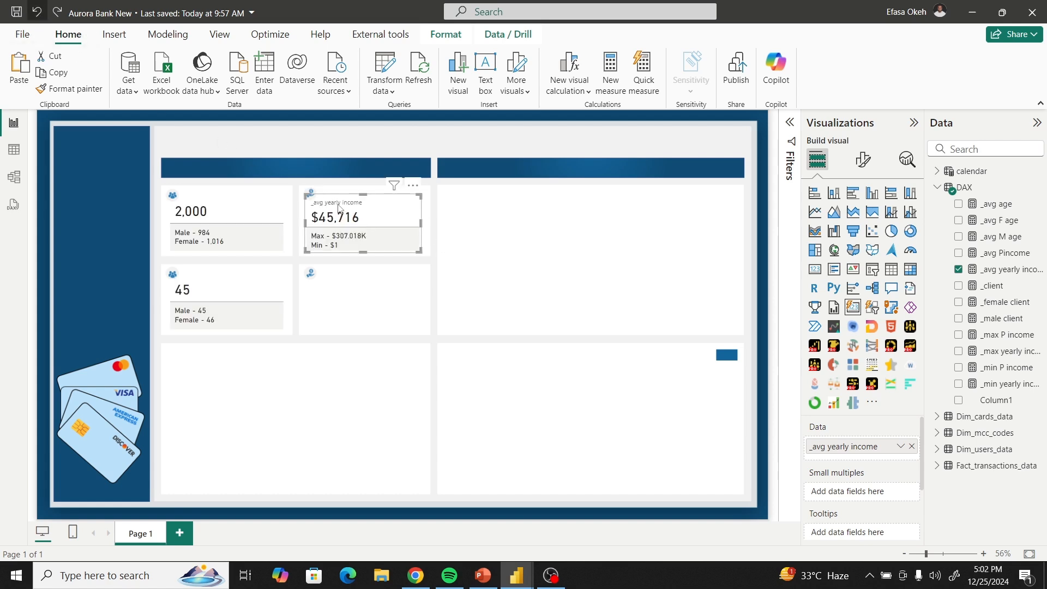
pyautogui.click(864, 159)
pyautogui.click(842, 337)
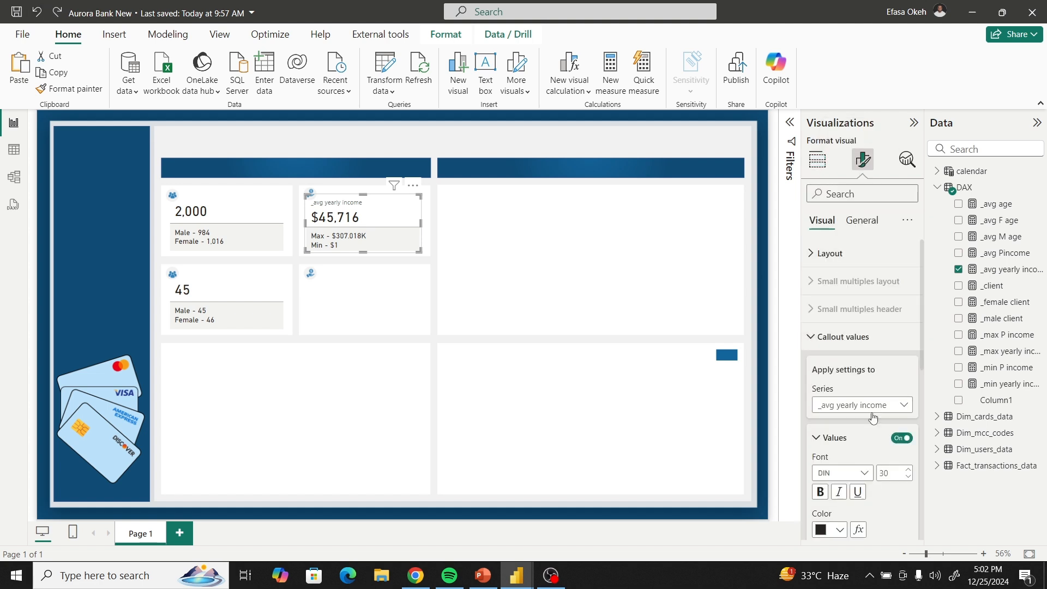
pyautogui.scroll(-5, 890, 436)
pyautogui.scroll(-3, 891, 472)
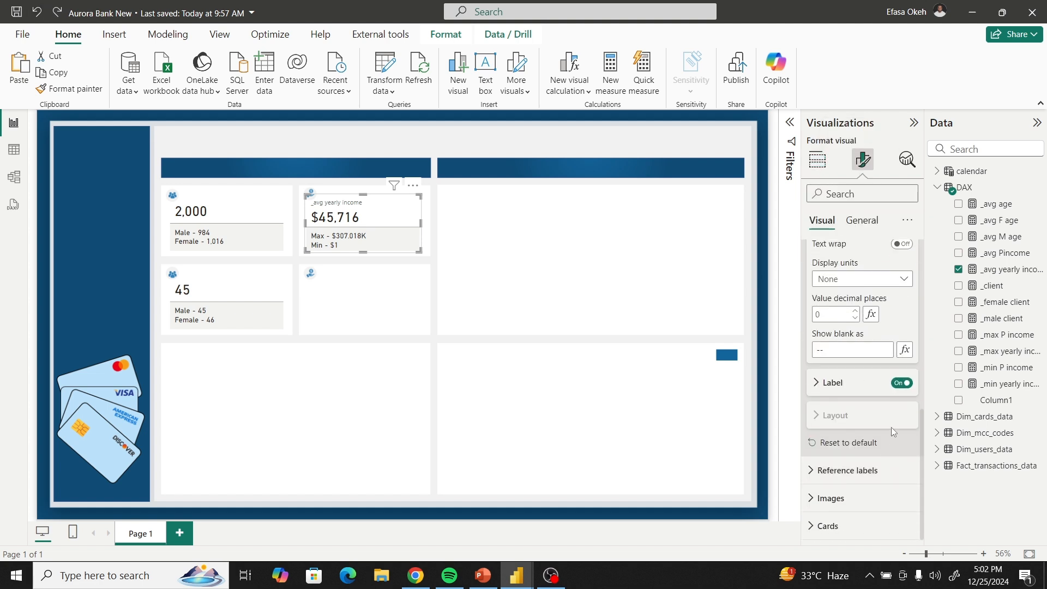
pyautogui.click(902, 382)
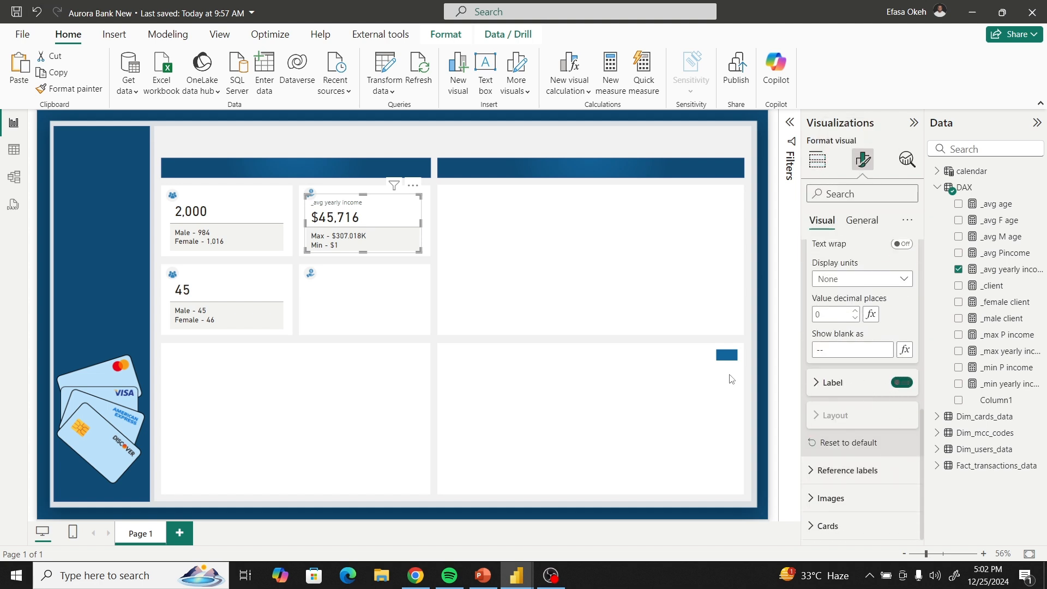
pyautogui.click(374, 294)
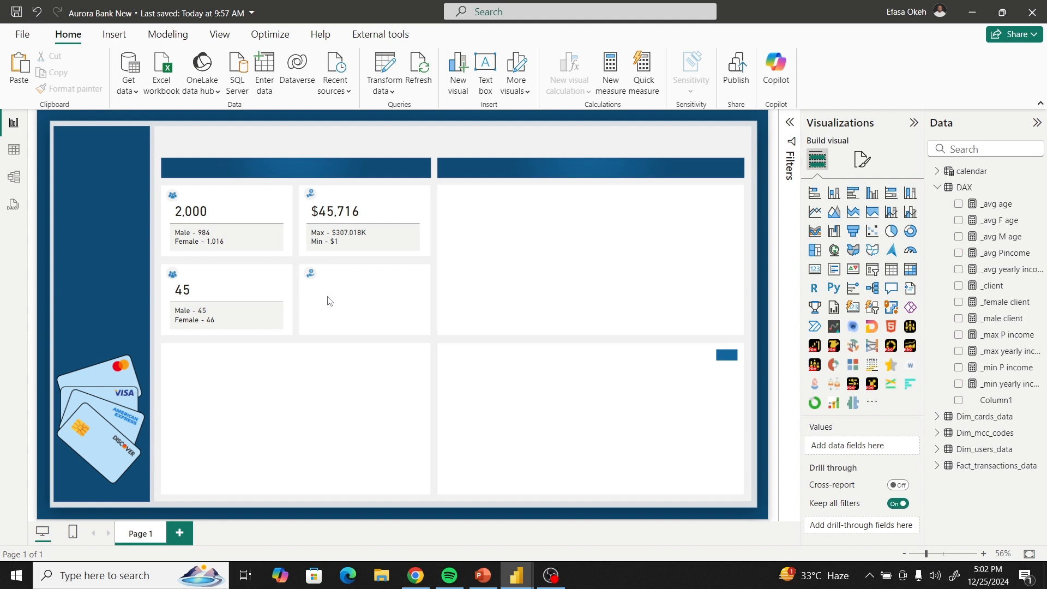
# Save the report and place a pasted copy of the client count card in the empty tile below the yearly income card.
pyautogui.hotkey('ctrl', 's')
pyautogui.click(20, 68)
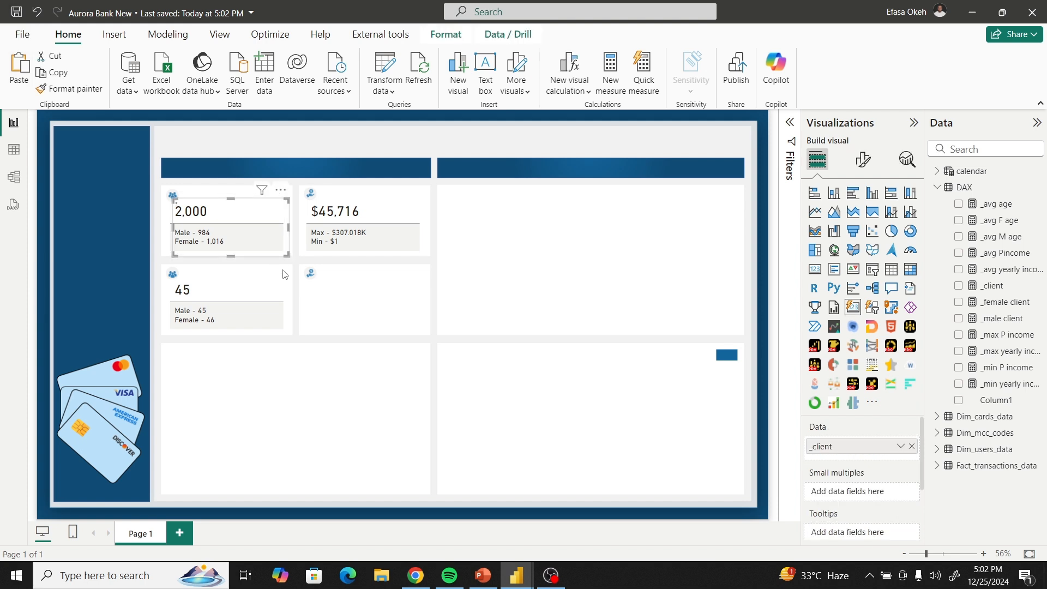
pyautogui.moveTo(231, 225); pyautogui.dragTo(366, 297)
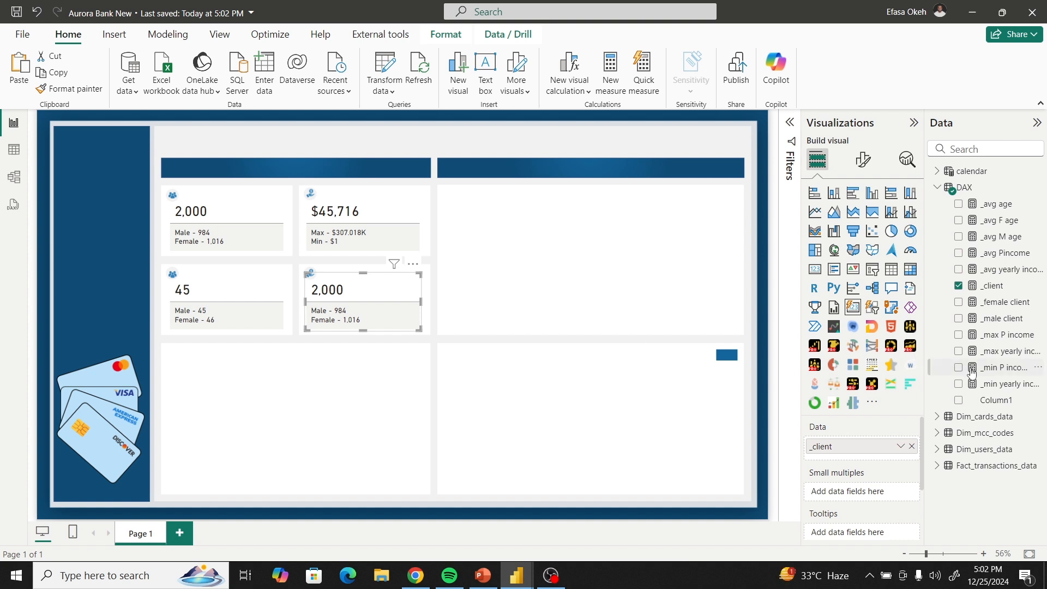
# Replace _client with _avg Pincome in the copied card and set that measure's decimal places to 0.
pyautogui.click(960, 287)
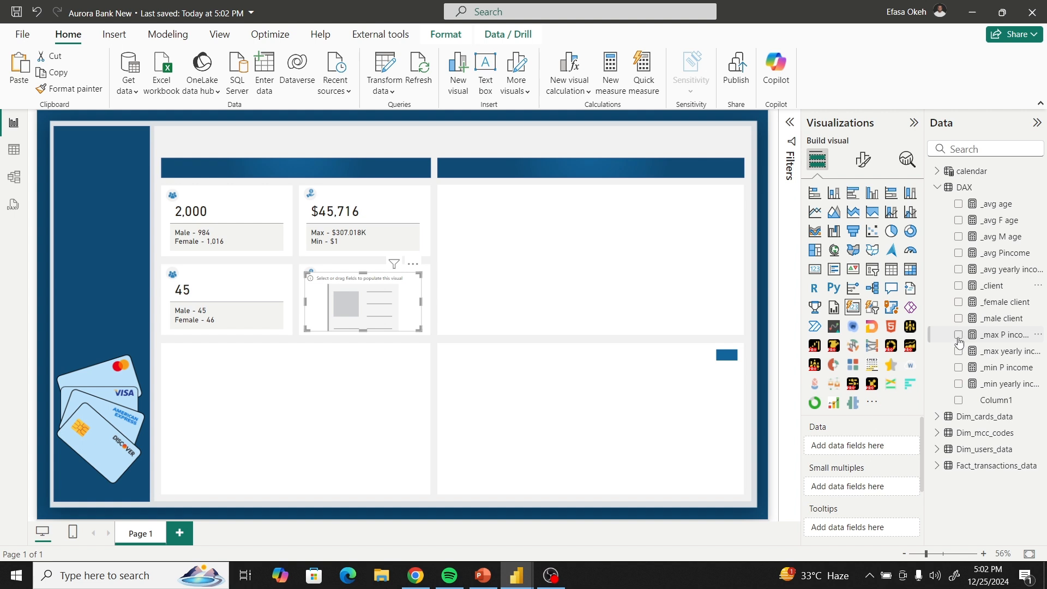
pyautogui.click(960, 254)
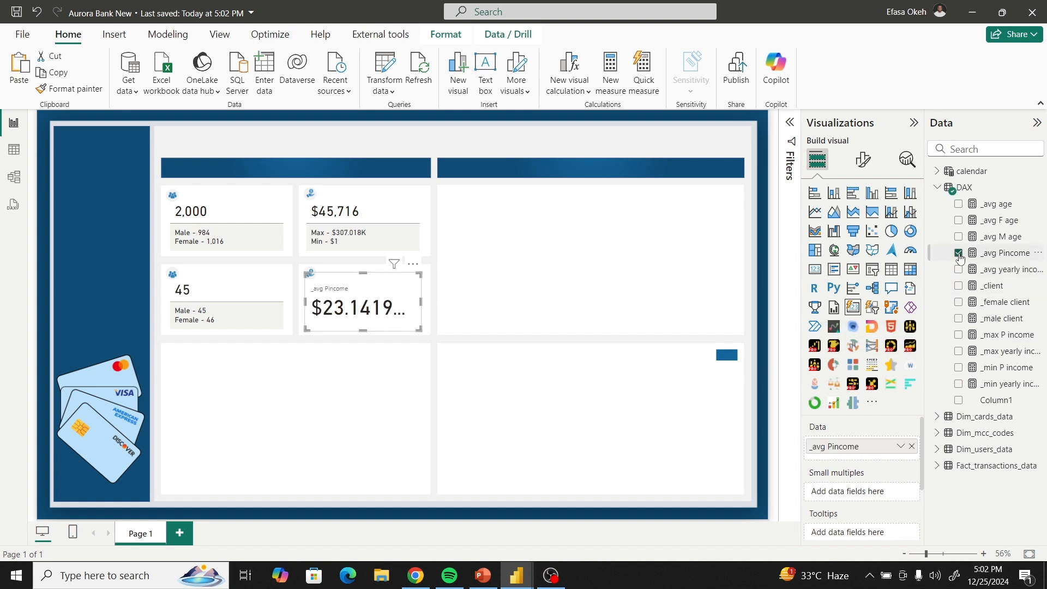
pyautogui.click(1008, 256)
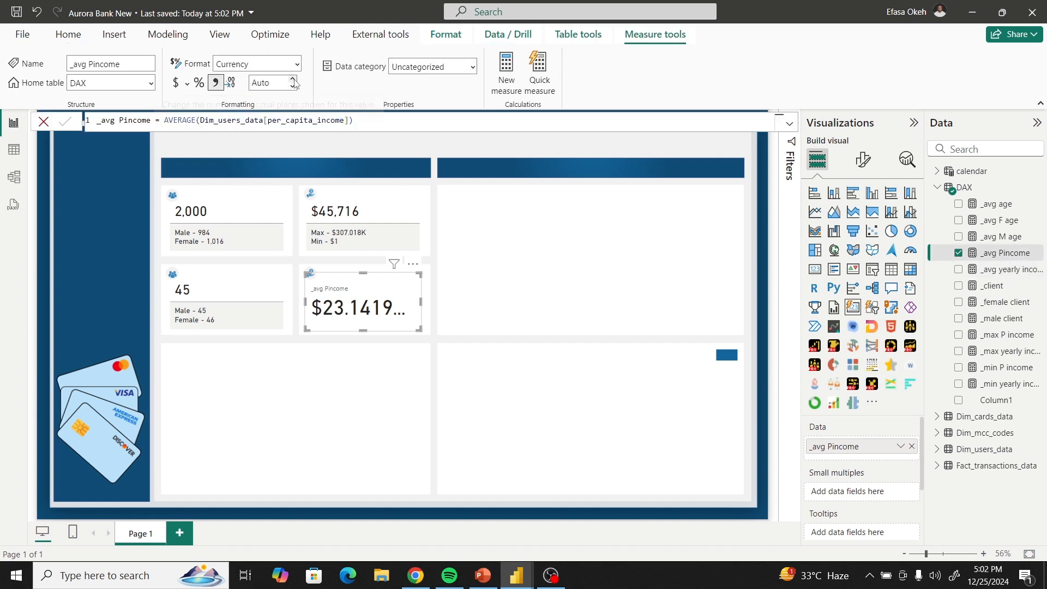
pyautogui.click(294, 85)
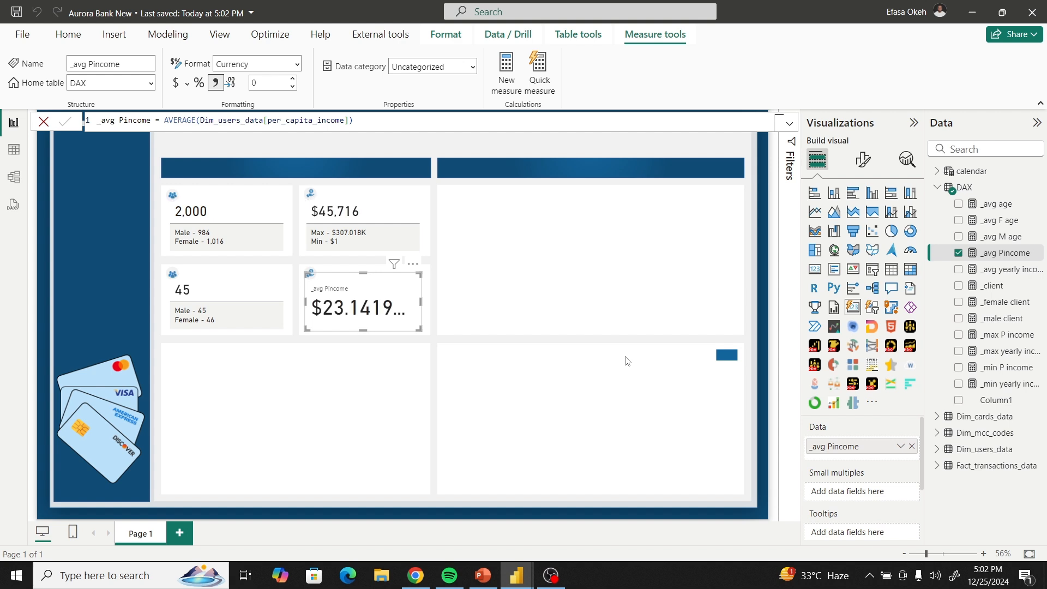
# Set the callout value font size to 30 for the _avg Pincome series.
pyautogui.click(863, 159)
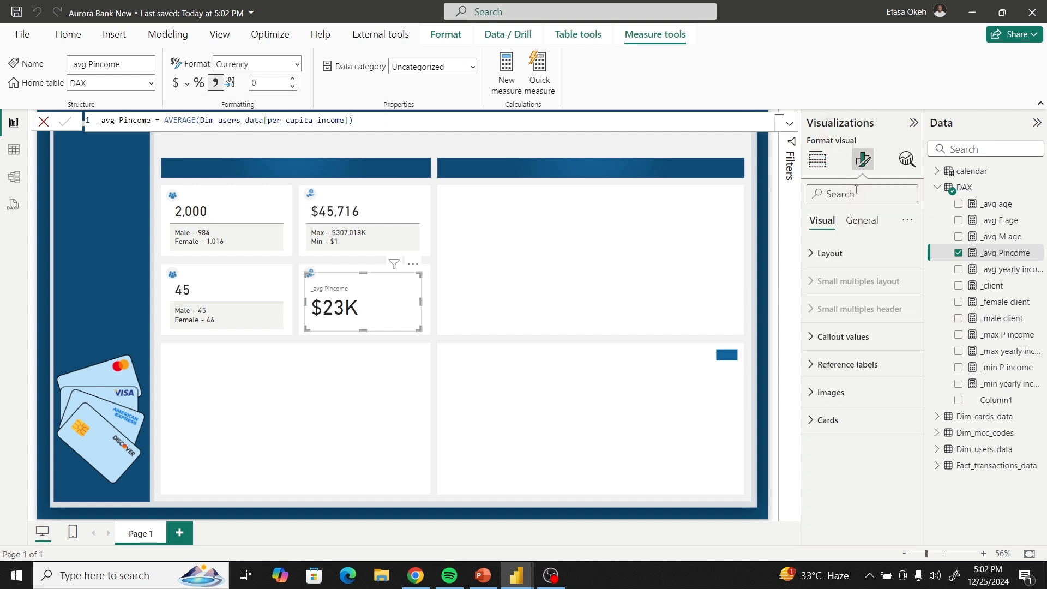
pyautogui.click(825, 347)
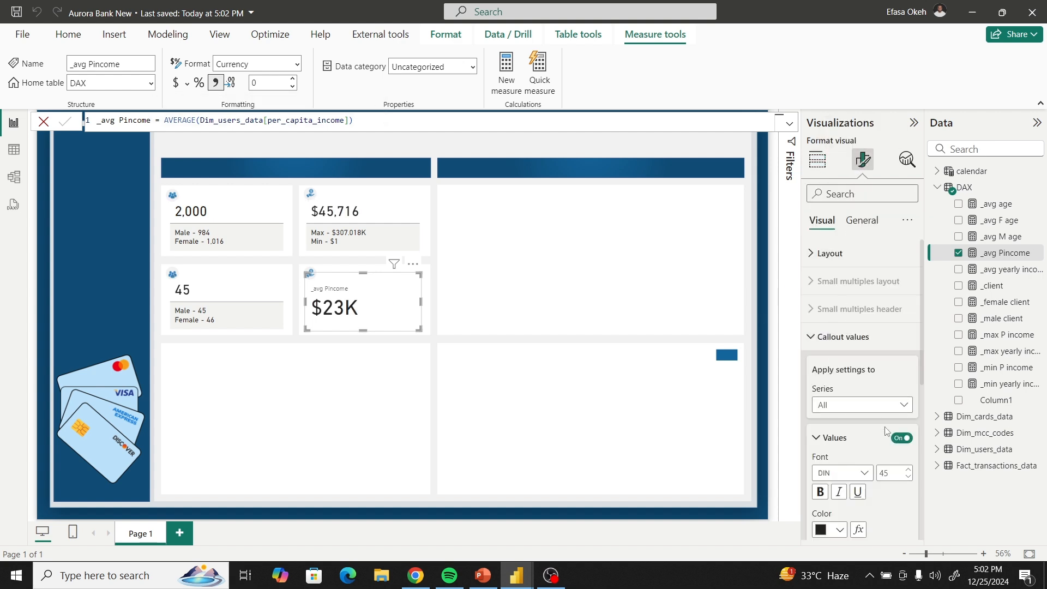
pyautogui.click(832, 406)
pyautogui.click(837, 440)
pyautogui.click(894, 475)
pyautogui.write('30')
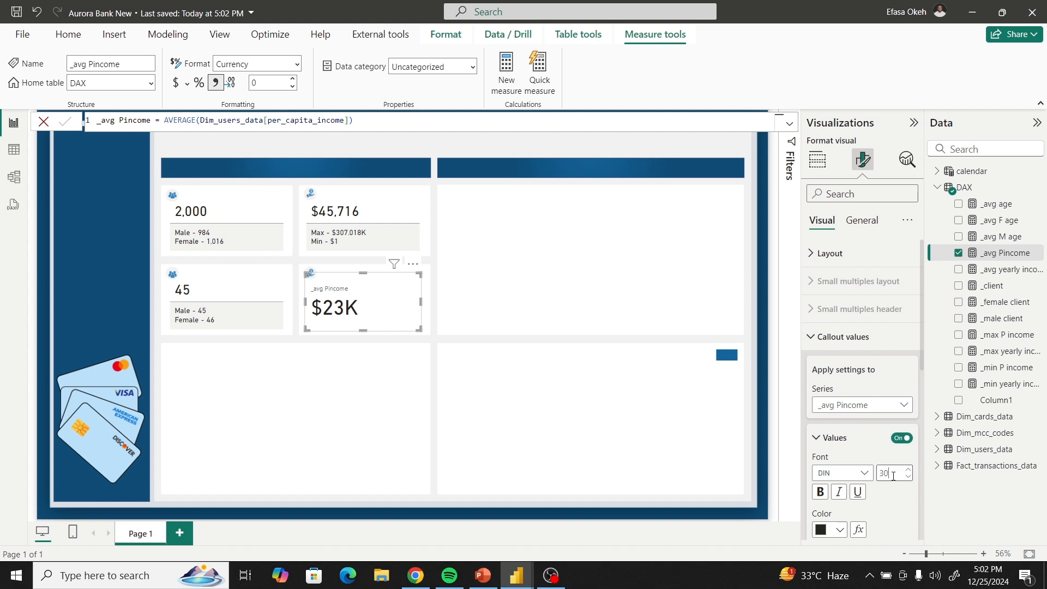
pyautogui.click(826, 338)
pyautogui.click(817, 339)
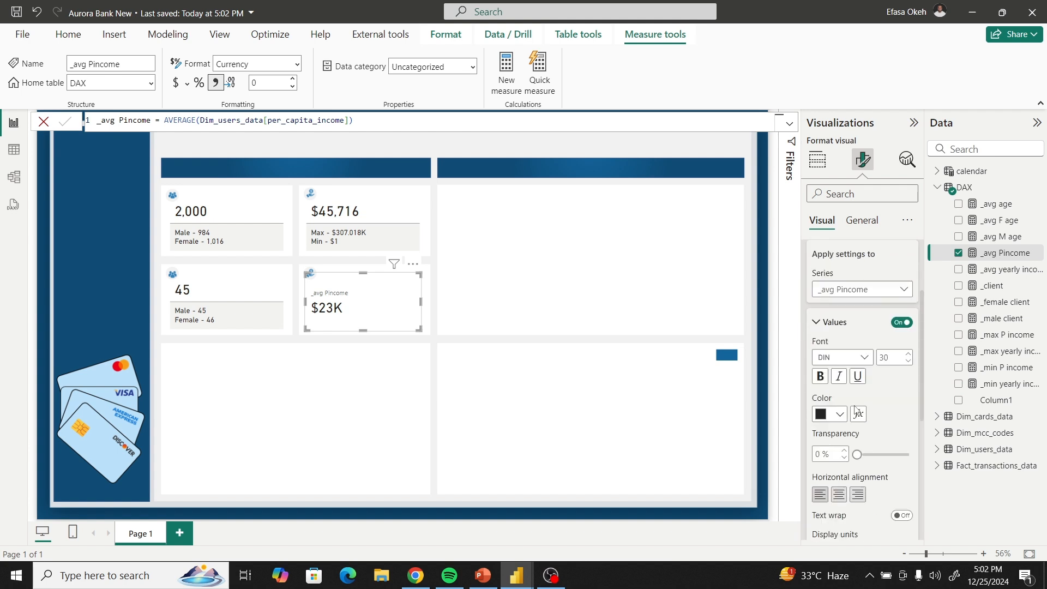
# Set the _avg Pincome callout's display units to None and turn off its label.
pyautogui.scroll(-5, 821, 338)
pyautogui.click(824, 326)
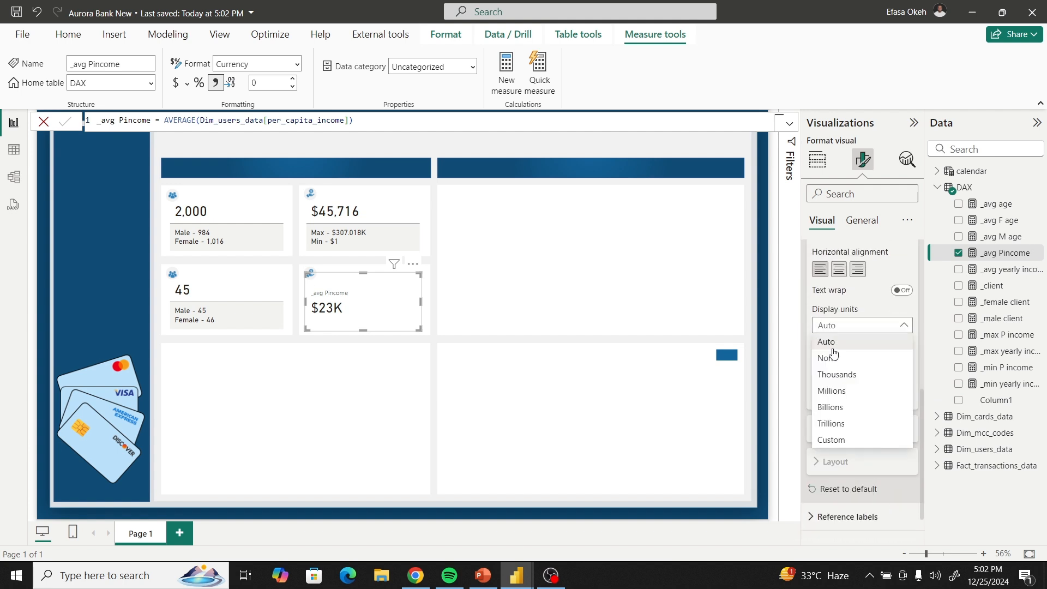
pyautogui.click(830, 358)
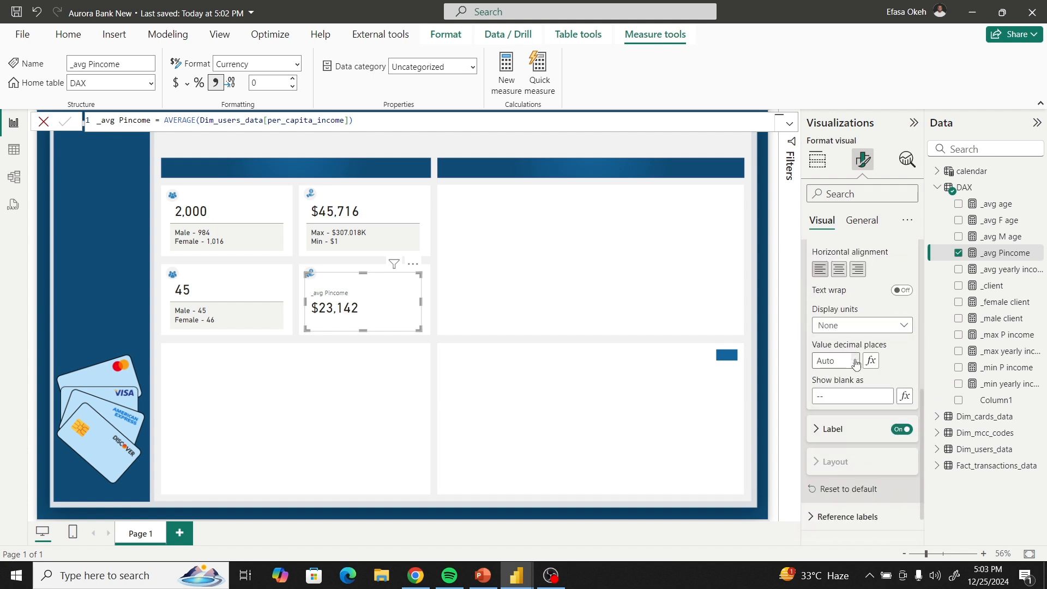
pyautogui.click(901, 430)
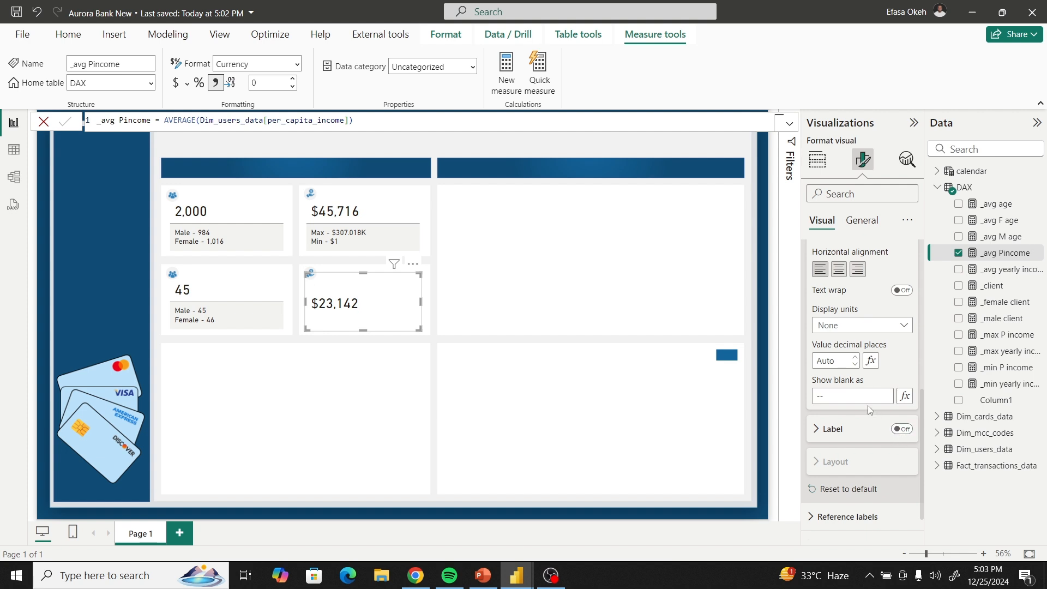
pyautogui.scroll(5, 862, 404)
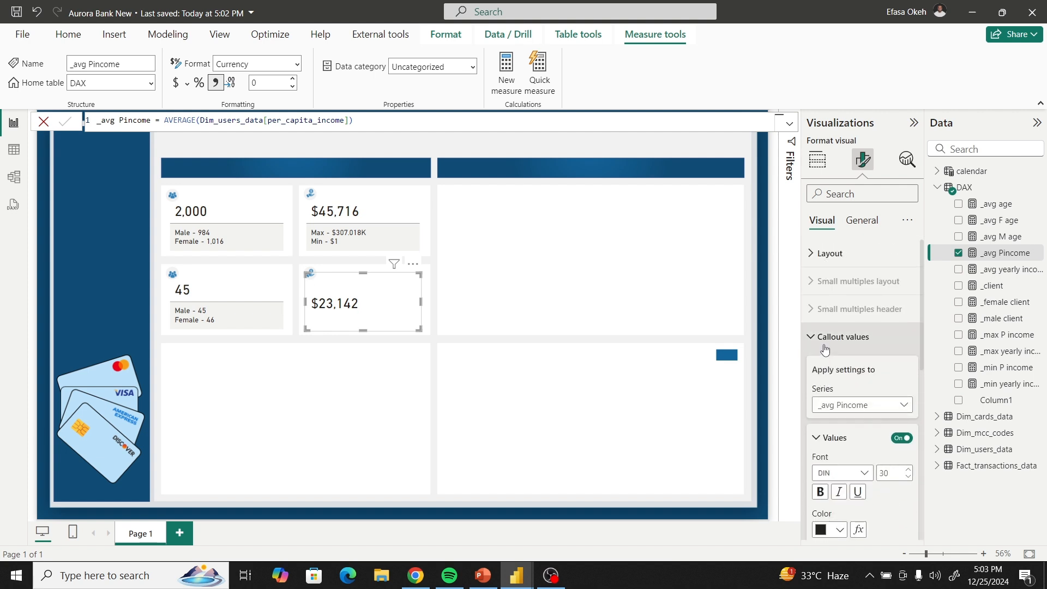
# Add _max P income and _min P income as reference labels on the _avg Pincome card.
pyautogui.click(823, 339)
pyautogui.click(820, 365)
pyautogui.scroll(-4, 852, 414)
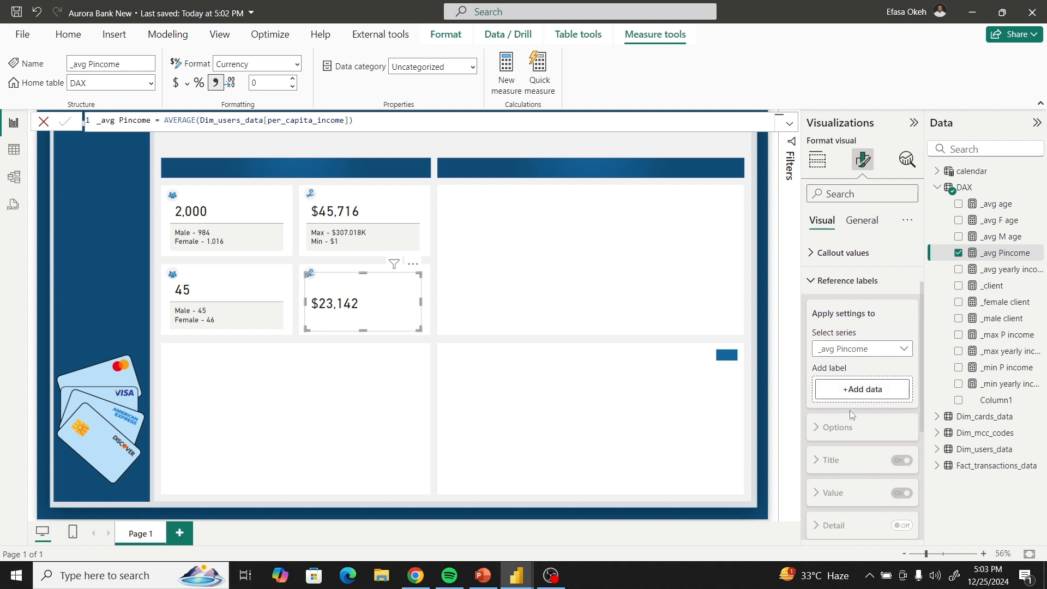
pyautogui.click(846, 273)
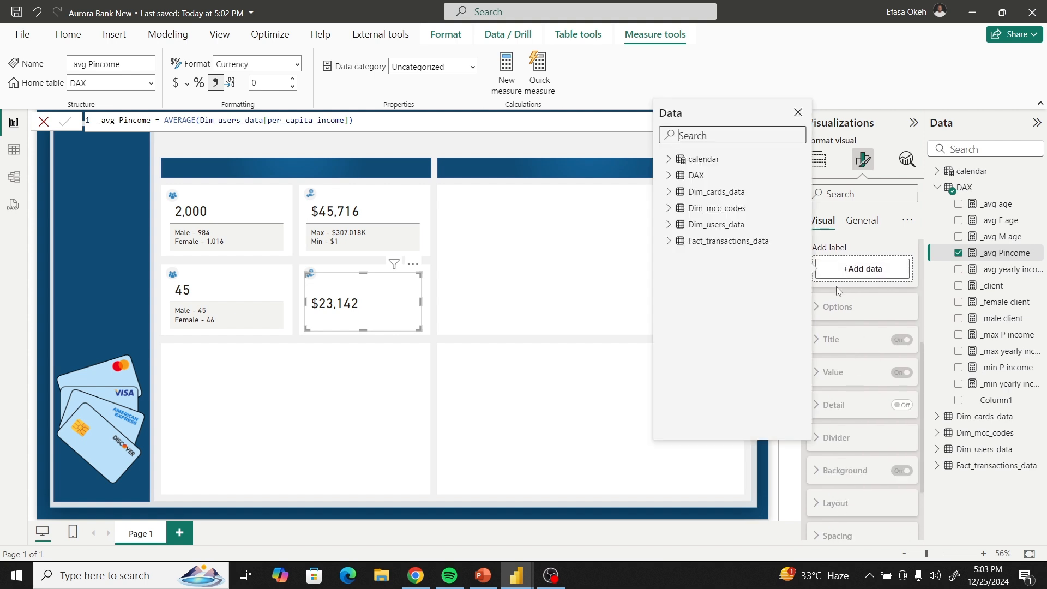
pyautogui.click(668, 175)
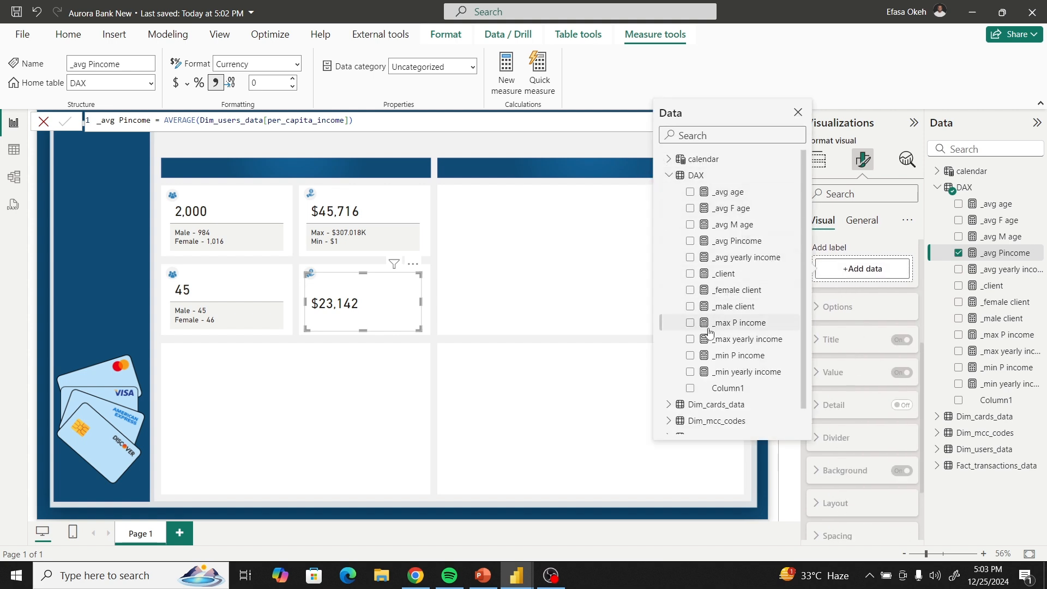
pyautogui.click(690, 324)
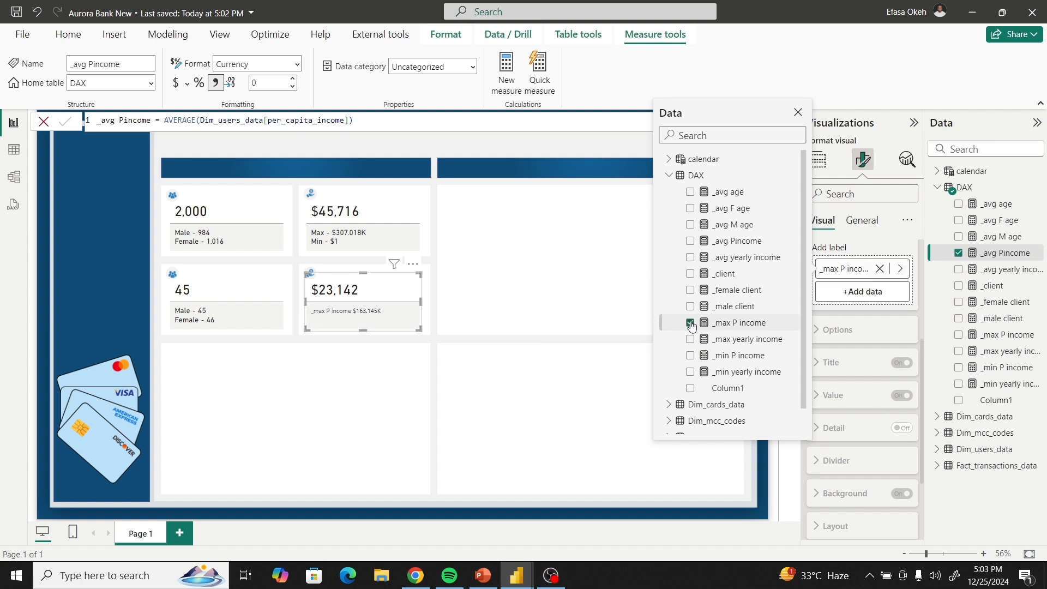
pyautogui.click(690, 357)
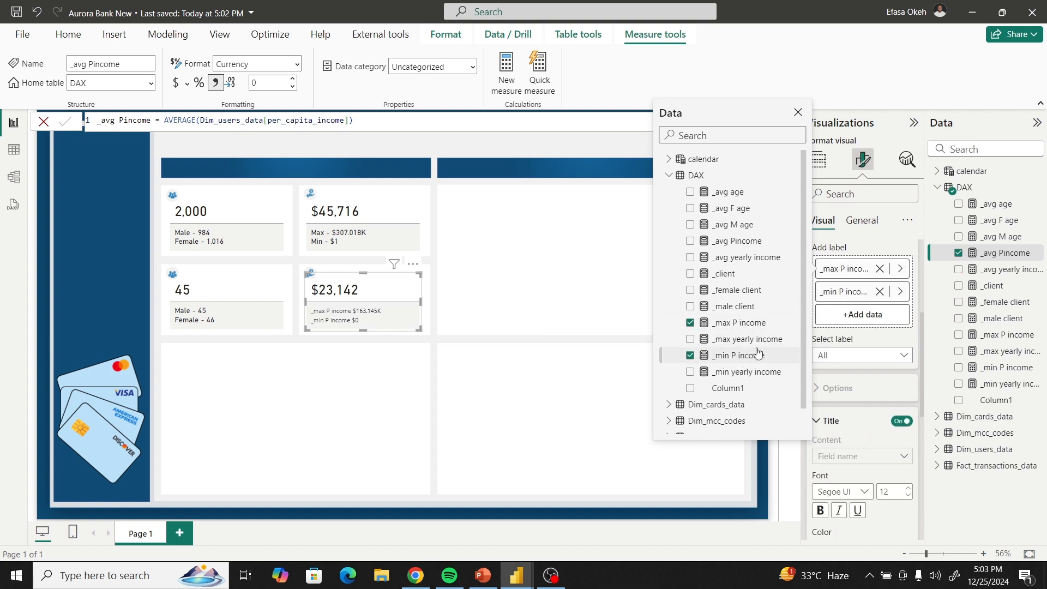
pyautogui.click(842, 173)
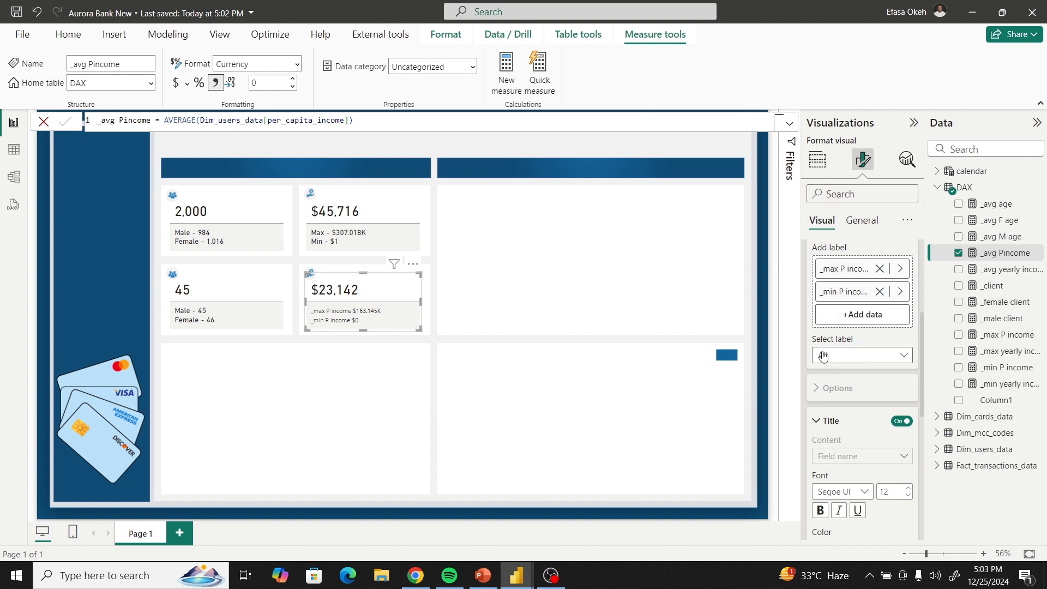
# Bring up the title settings for all reference labels of the _avg Pincome card.
pyautogui.click(824, 423)
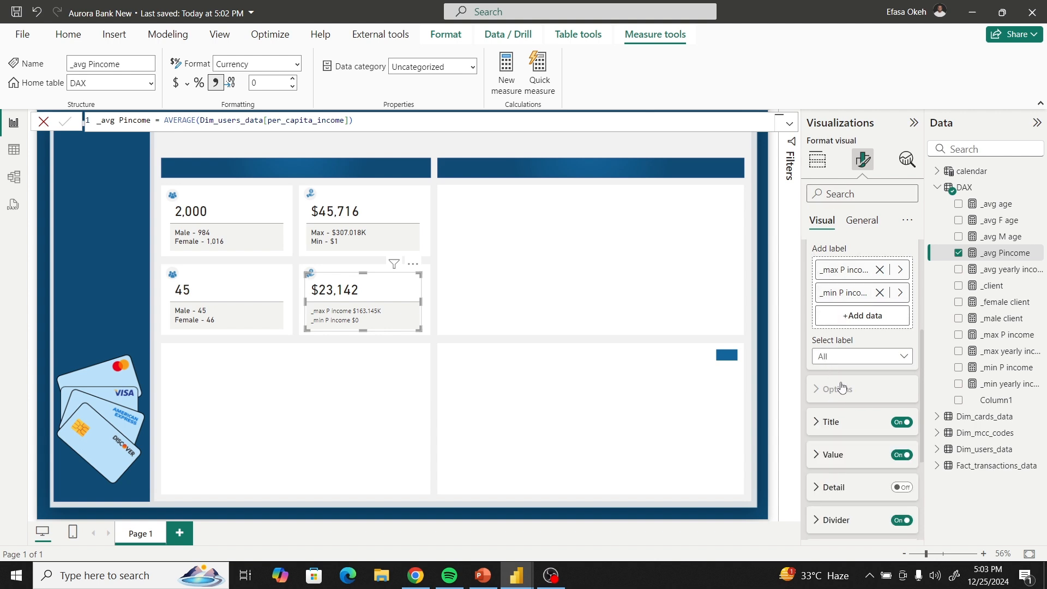
pyautogui.scroll(3, 819, 382)
pyautogui.click(813, 368)
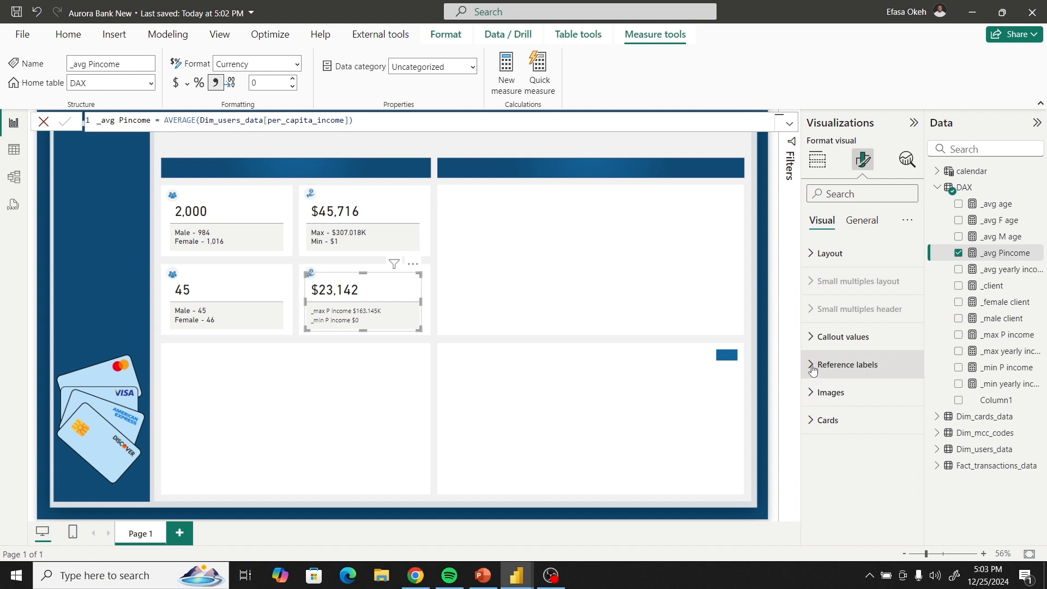
pyautogui.click(813, 367)
pyautogui.scroll(-2, 831, 381)
pyautogui.scroll(-2, 829, 377)
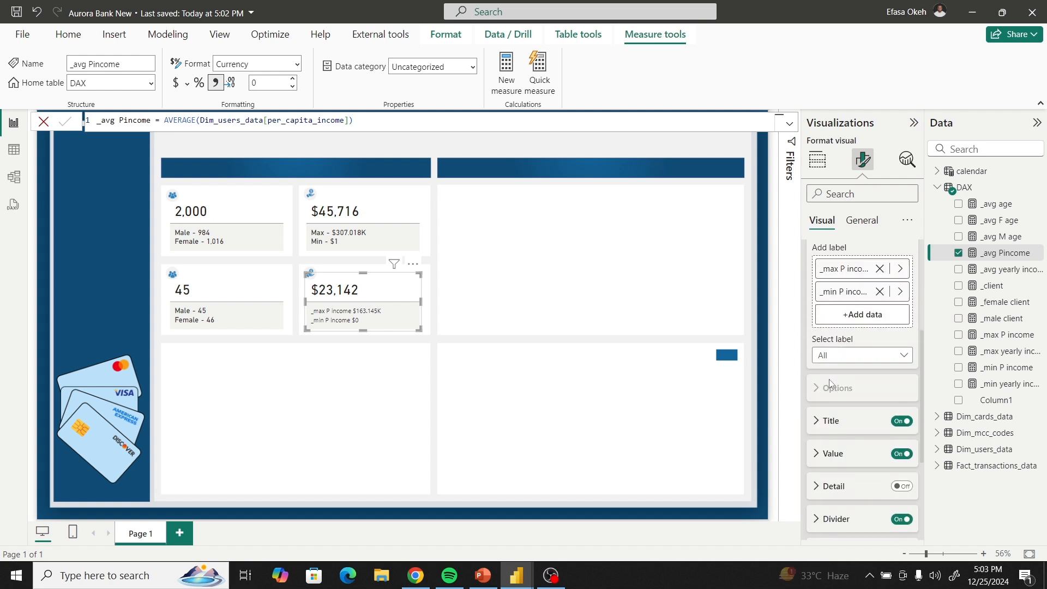
pyautogui.scroll(-3, 828, 349)
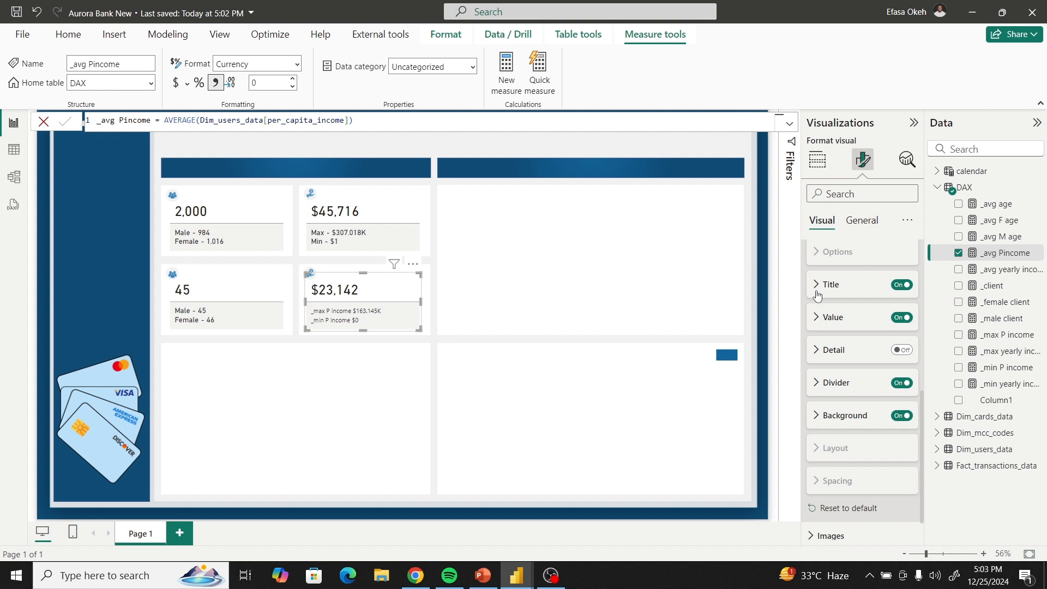
# Set the reference label titles on the $23,142 per capita income card to the DIN font at size 16.
pyautogui.scroll(3, 847, 322)
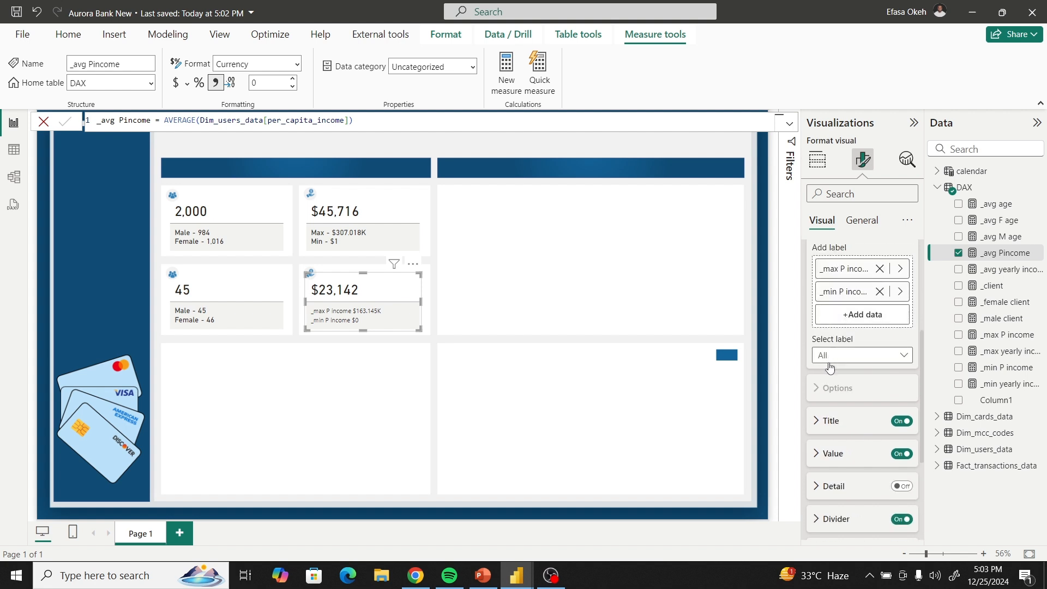
pyautogui.scroll(-3, 817, 299)
pyautogui.click(816, 290)
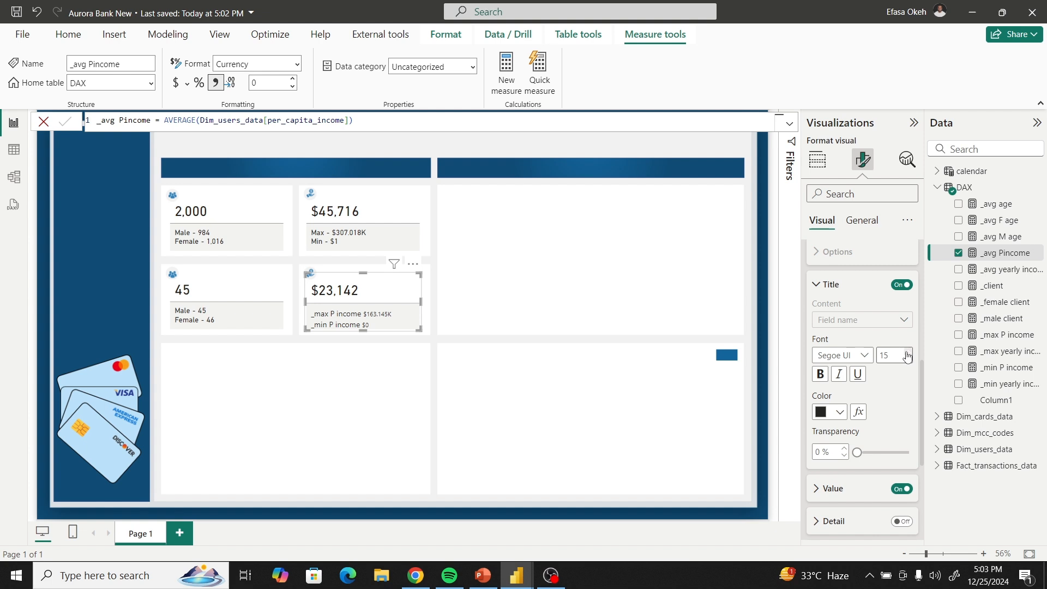
pyautogui.click(909, 353)
pyautogui.click(864, 355)
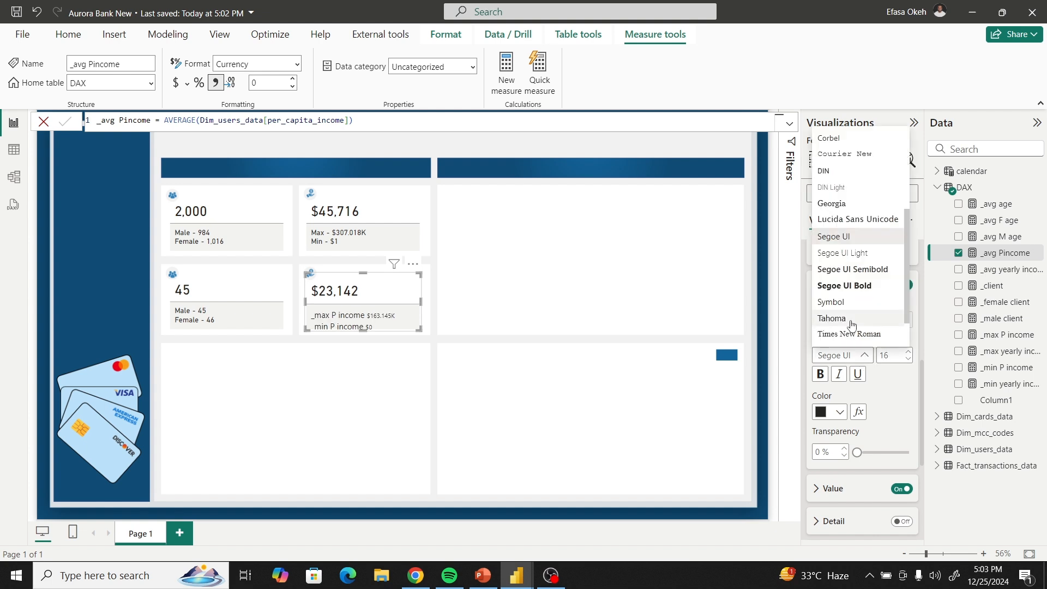
pyautogui.click(854, 178)
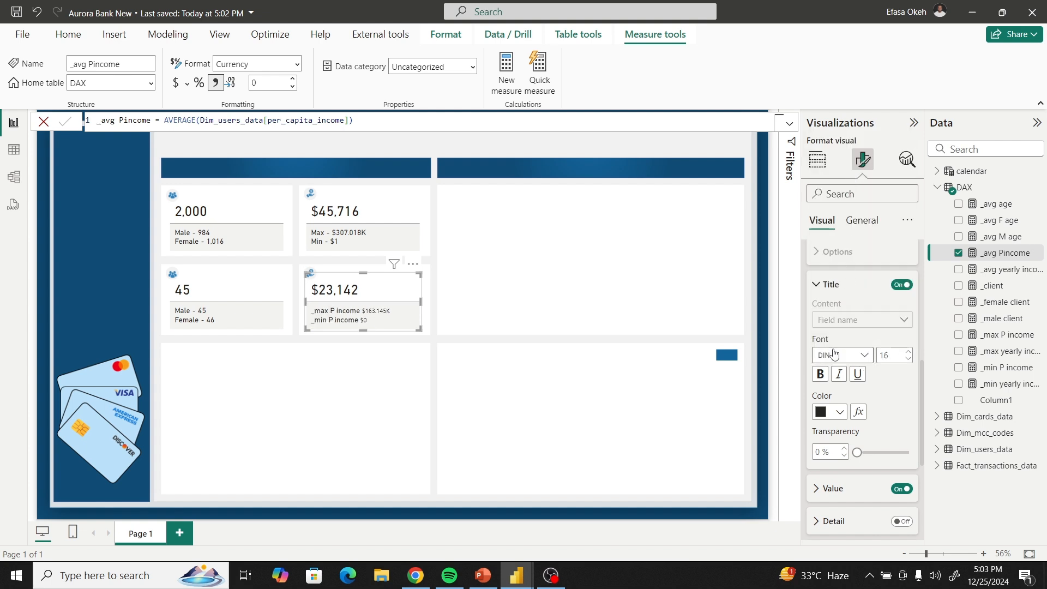
# Set the reference label values on the per capita income card to the DIN font at size 16.
pyautogui.scroll(-4, 821, 316)
pyautogui.click(818, 284)
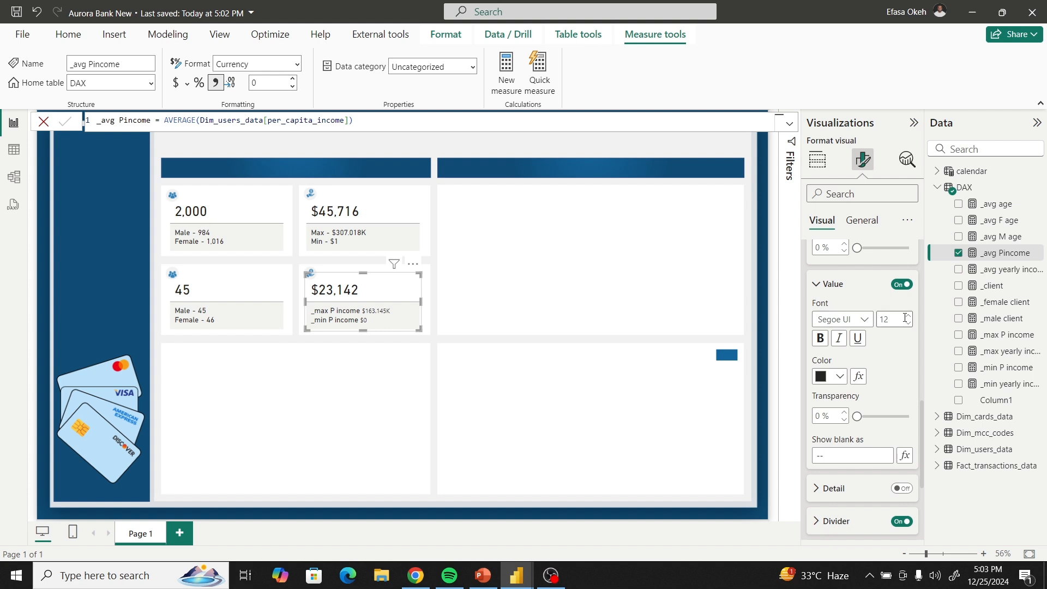
pyautogui.click(846, 319)
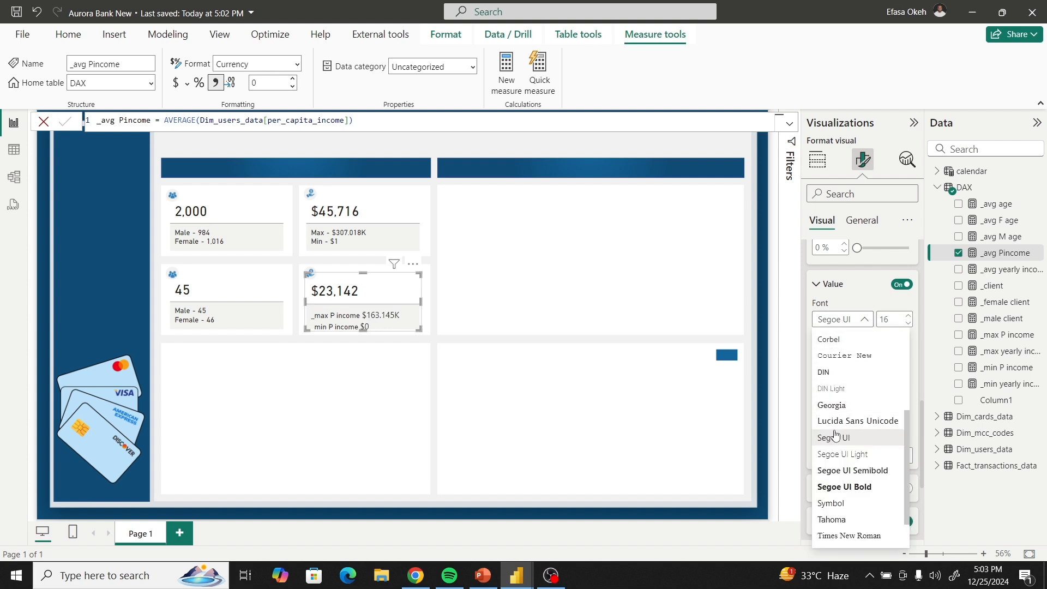
pyautogui.click(827, 372)
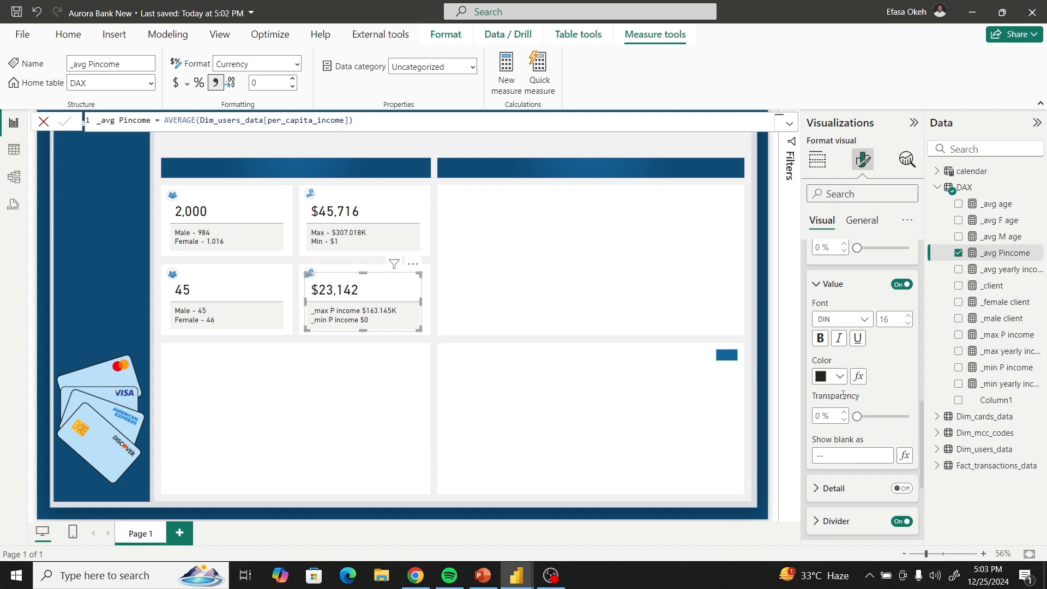
# Give the _max P income reference label a custom title reading "Max -".
pyautogui.scroll(4, 851, 377)
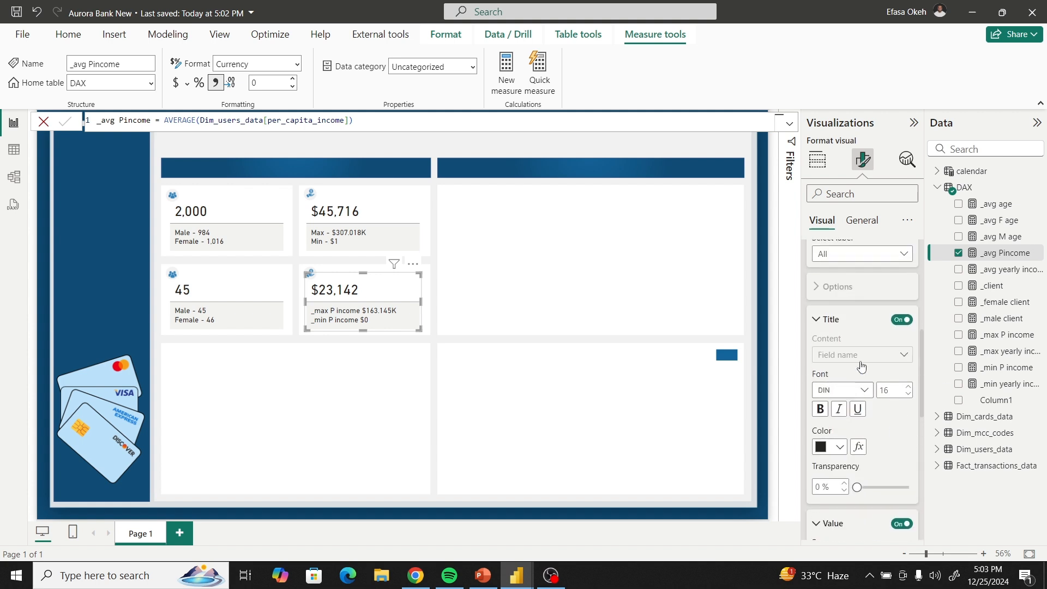
pyautogui.scroll(2, 861, 368)
pyautogui.click(844, 359)
pyautogui.click(842, 387)
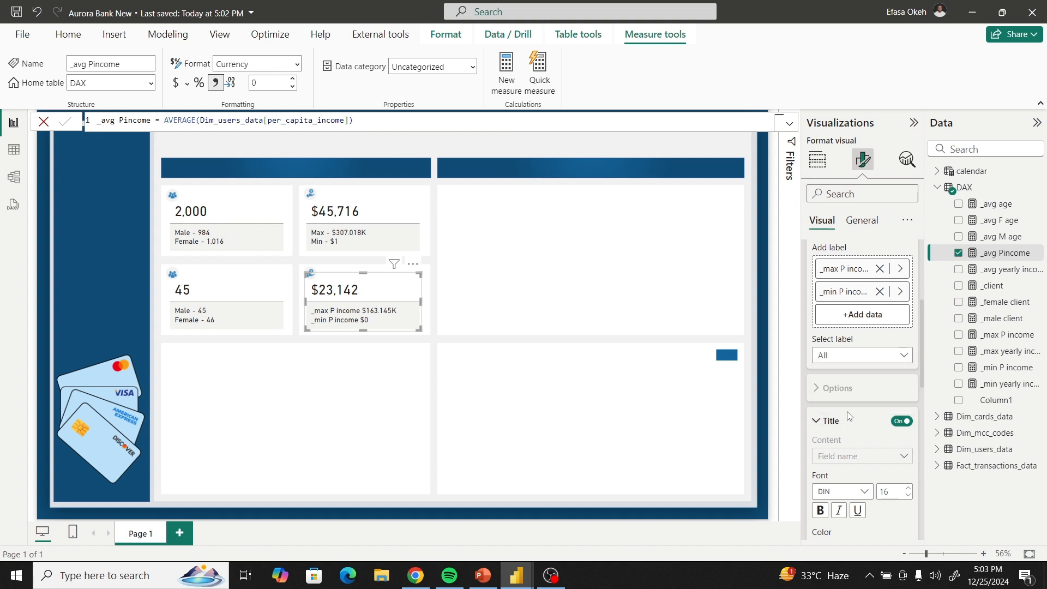
pyautogui.scroll(-2, 843, 426)
pyautogui.click(835, 389)
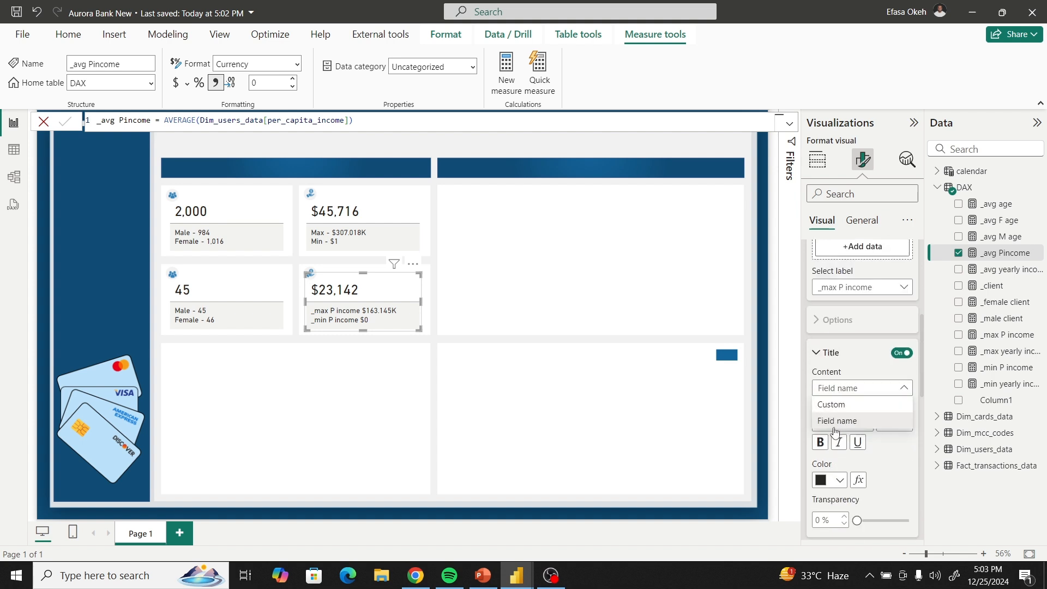
pyautogui.click(831, 404)
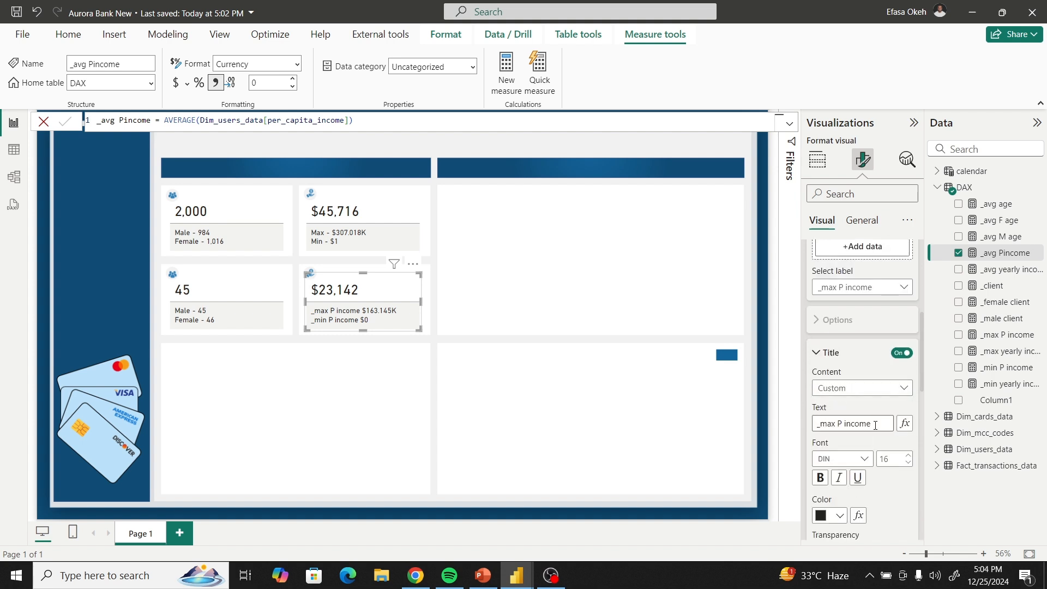
pyautogui.moveTo(875, 425); pyautogui.dragTo(762, 426)
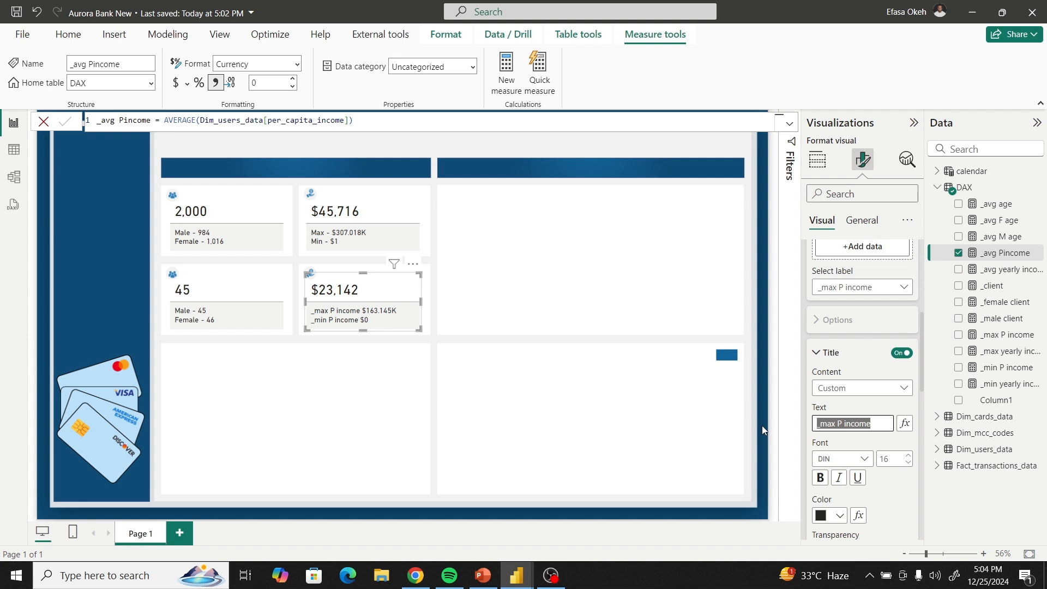
pyautogui.write('Max')
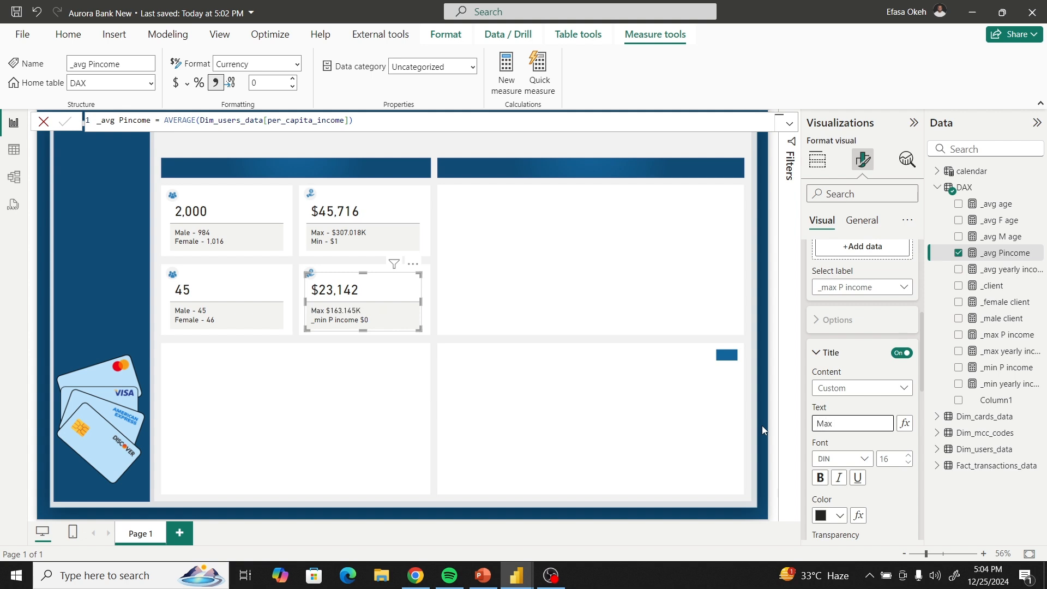
pyautogui.write(' -')
# Give the _min P income reference label a custom title reading "Min -" and deselect the card.
pyautogui.scroll(2, 862, 328)
pyautogui.click(851, 355)
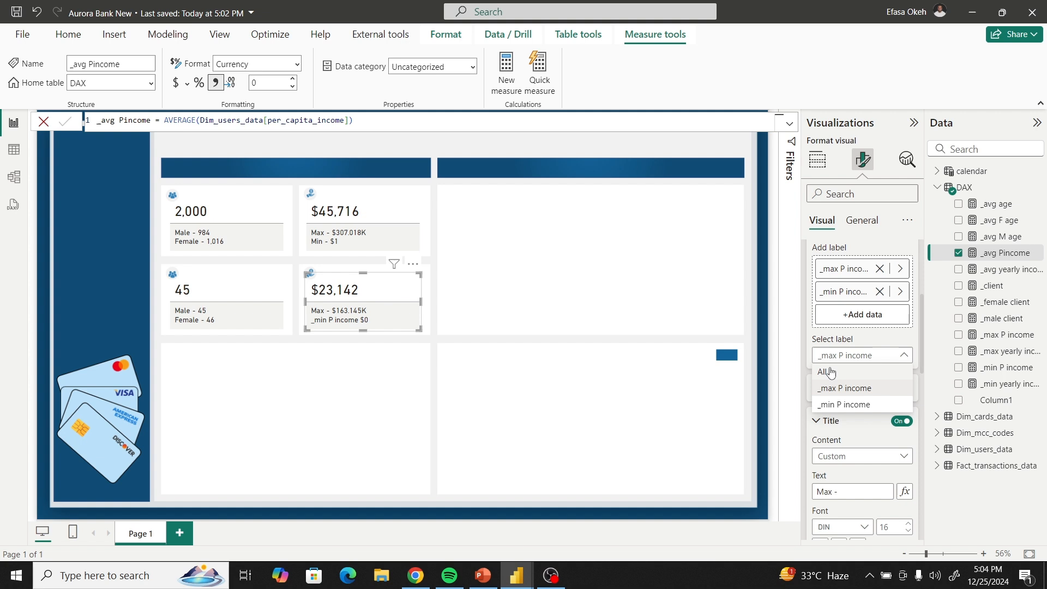
pyautogui.click(833, 405)
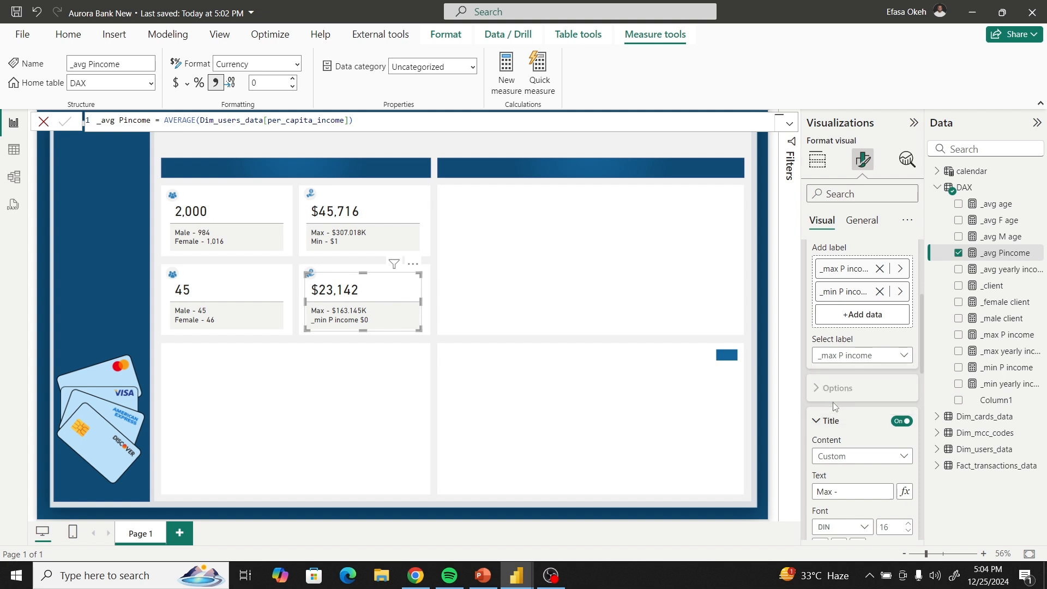
pyautogui.click(830, 456)
pyautogui.click(833, 475)
pyautogui.scroll(-1, 833, 474)
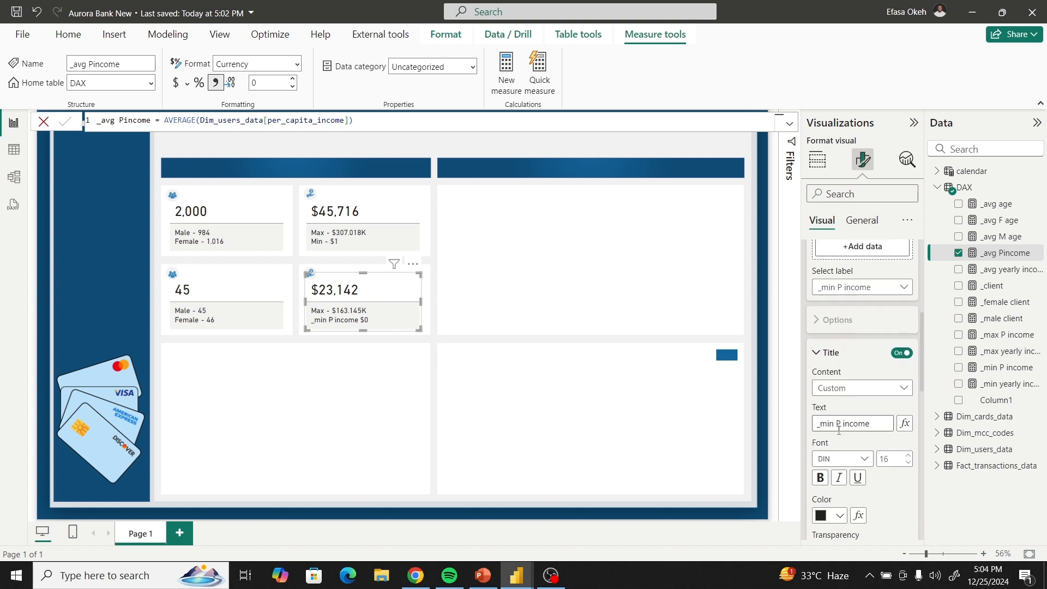
pyautogui.moveTo(877, 427); pyautogui.dragTo(804, 430)
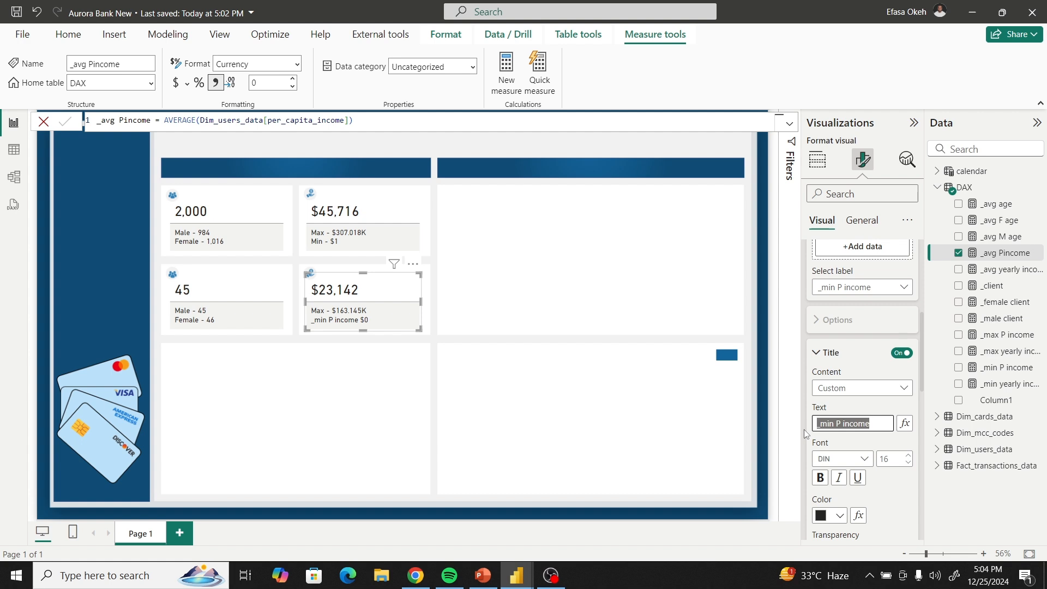
pyautogui.write('Min -')
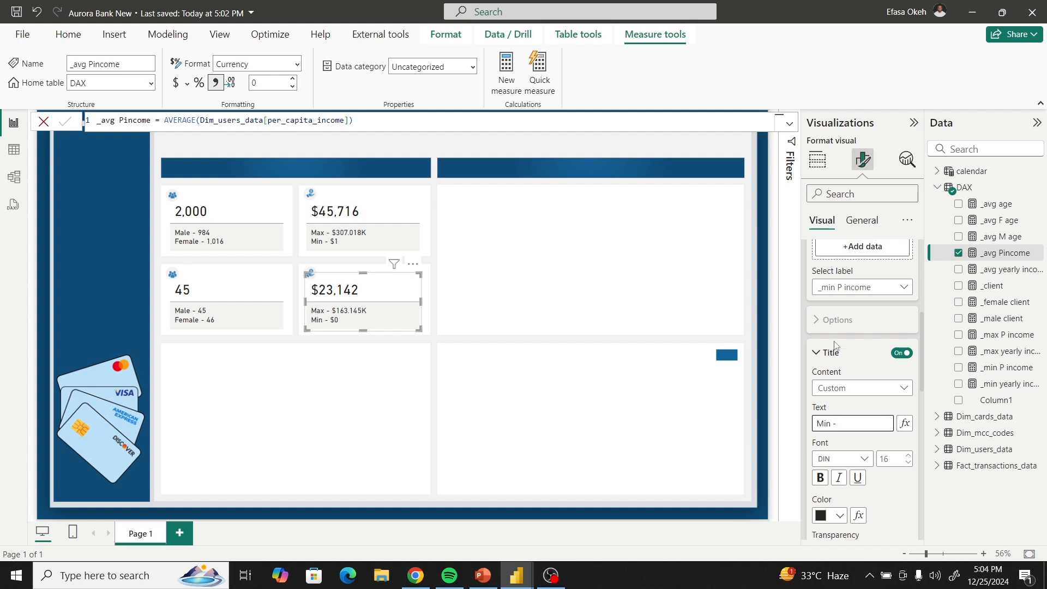
pyautogui.click(827, 355)
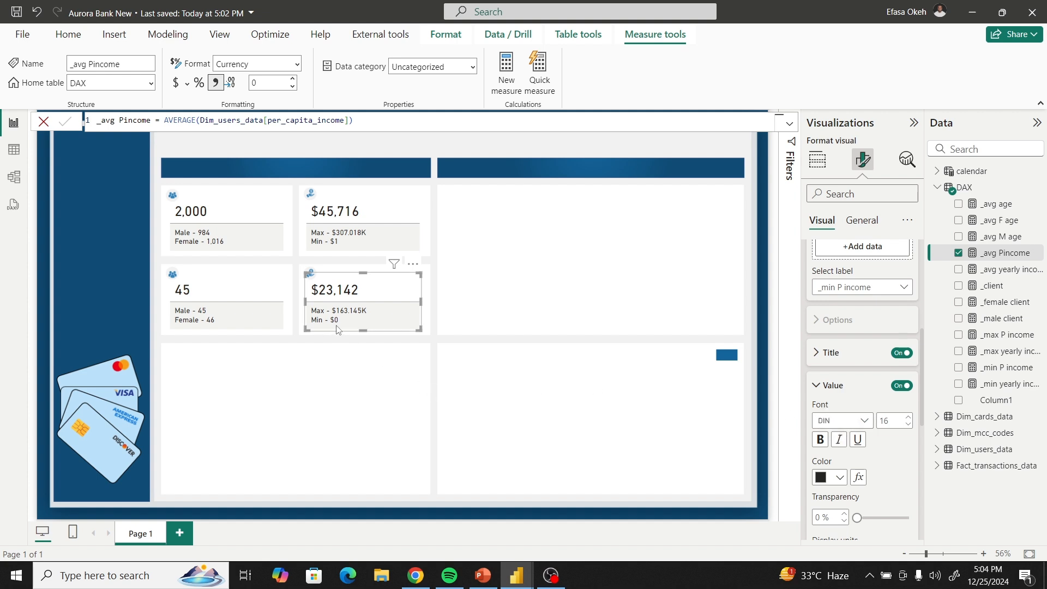
pyautogui.click(453, 349)
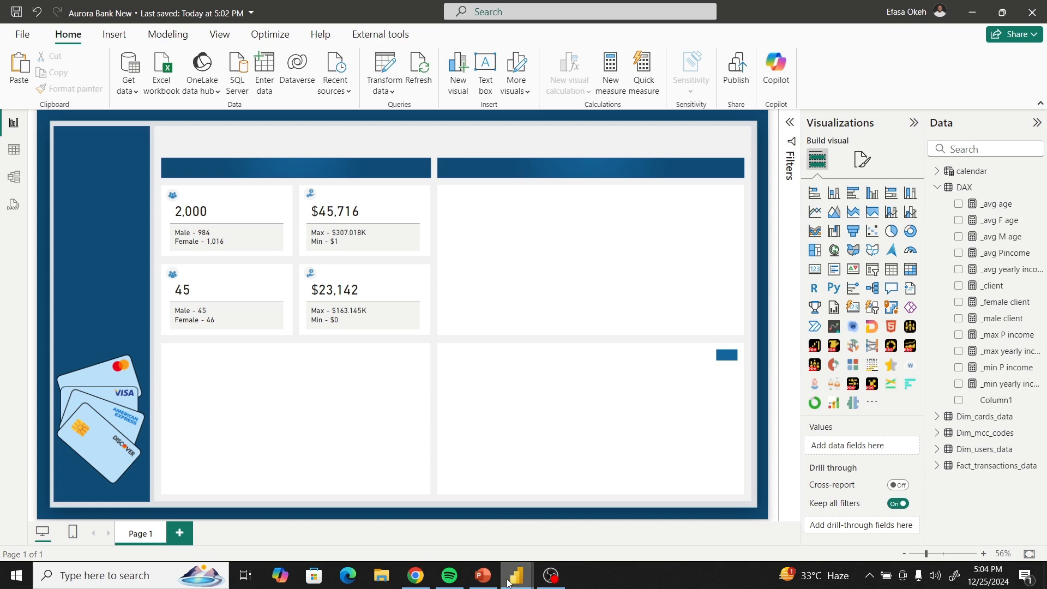
# Switch to the Aurora_Bank report and examine the formulas of its _min y_income, _max pincome and _min pincome measures.
pyautogui.moveTo(517, 575)
pyautogui.click(428, 521)
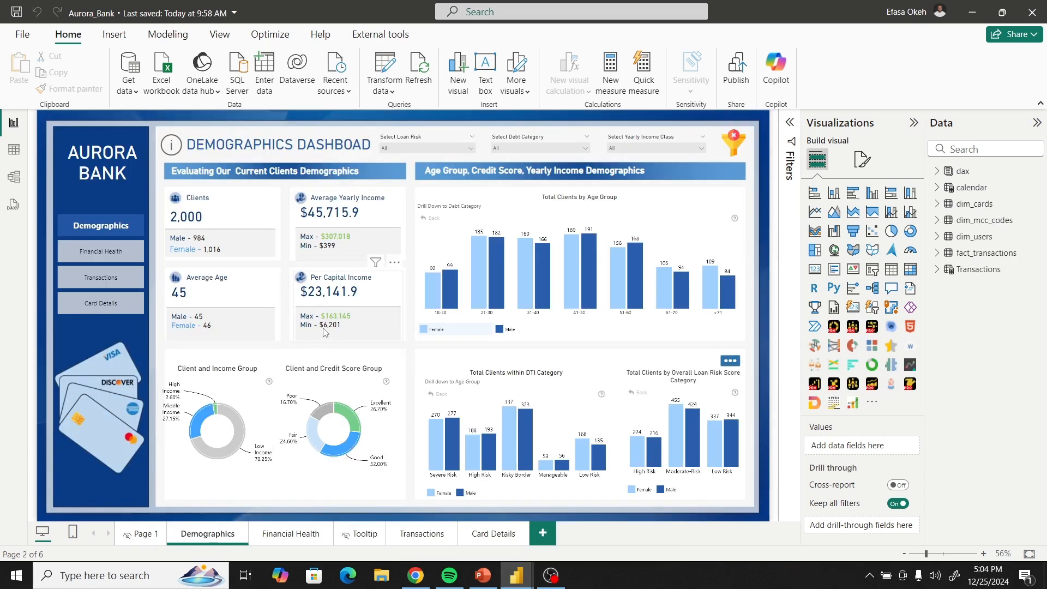
pyautogui.click(396, 314)
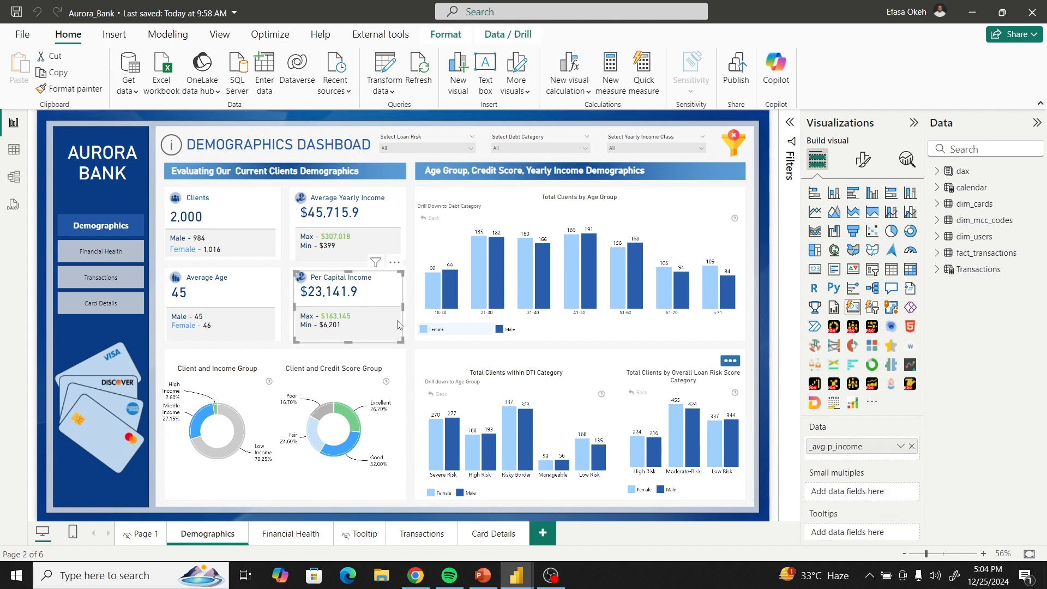
pyautogui.click(937, 171)
pyautogui.scroll(-3, 1000, 410)
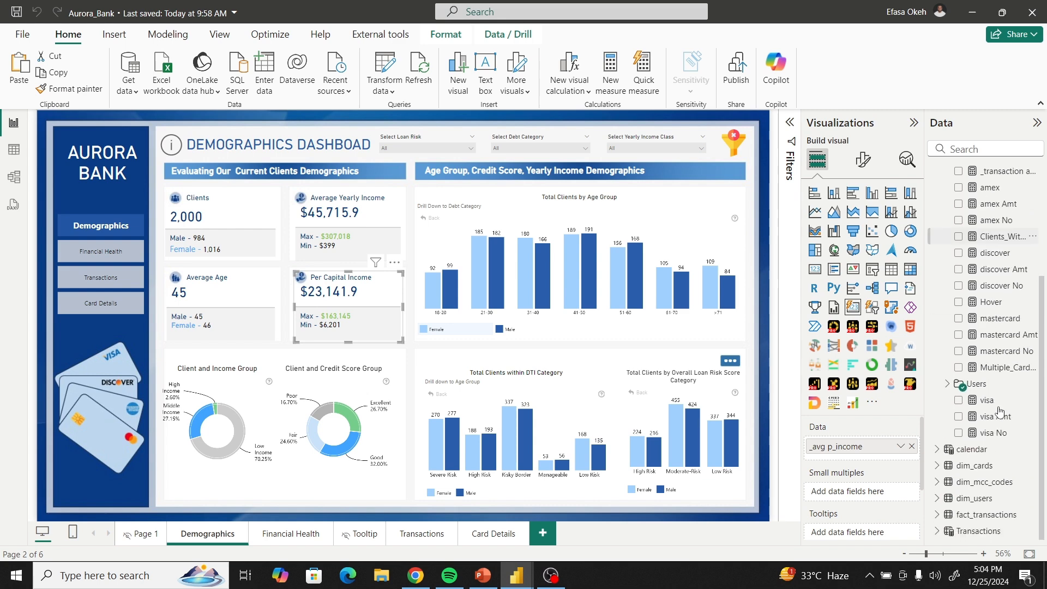
pyautogui.click(948, 386)
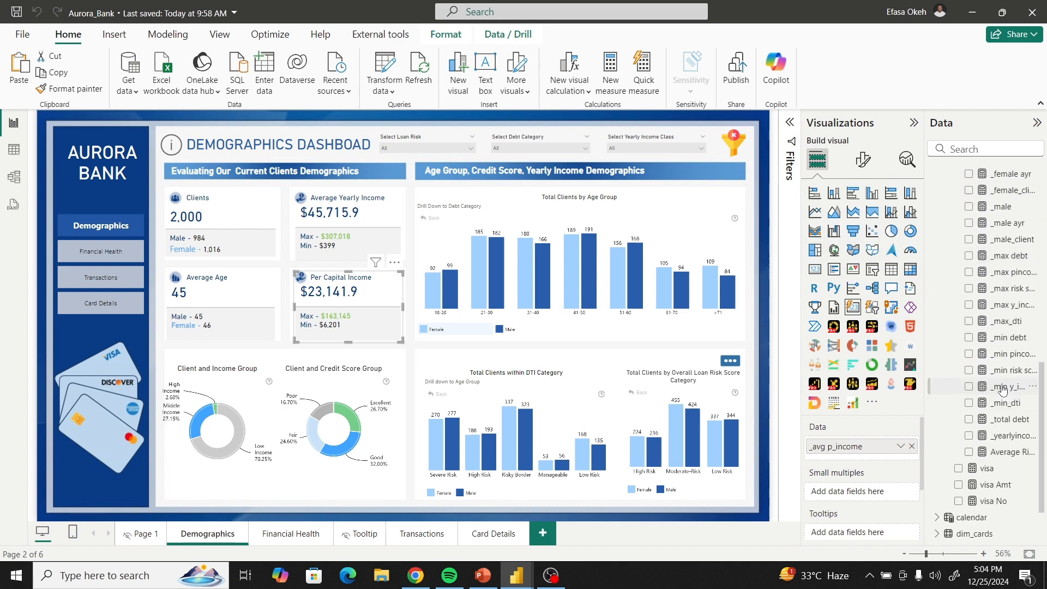
pyautogui.click(1002, 387)
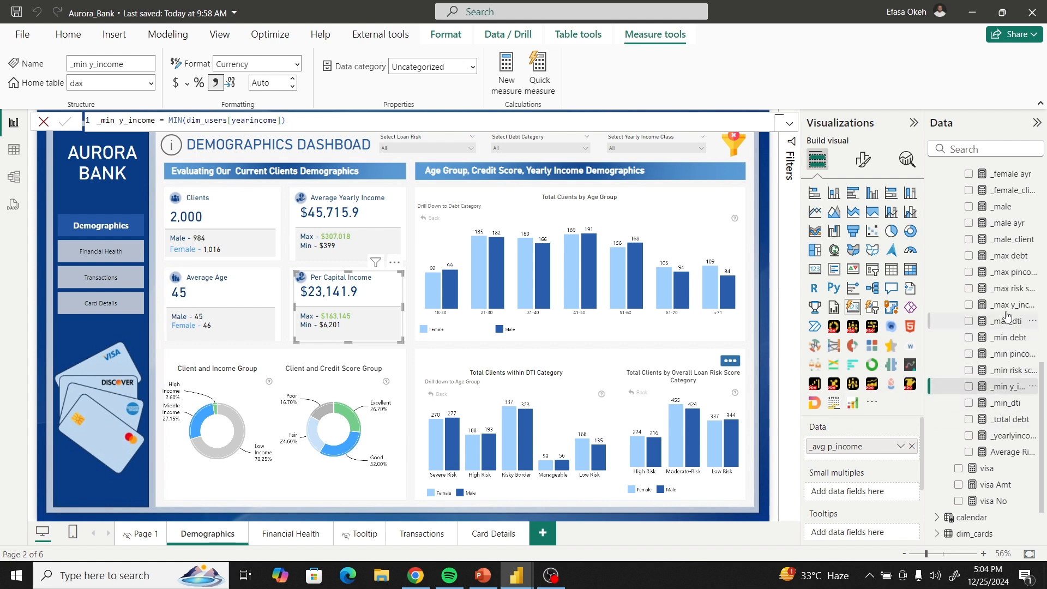
pyautogui.click(1008, 281)
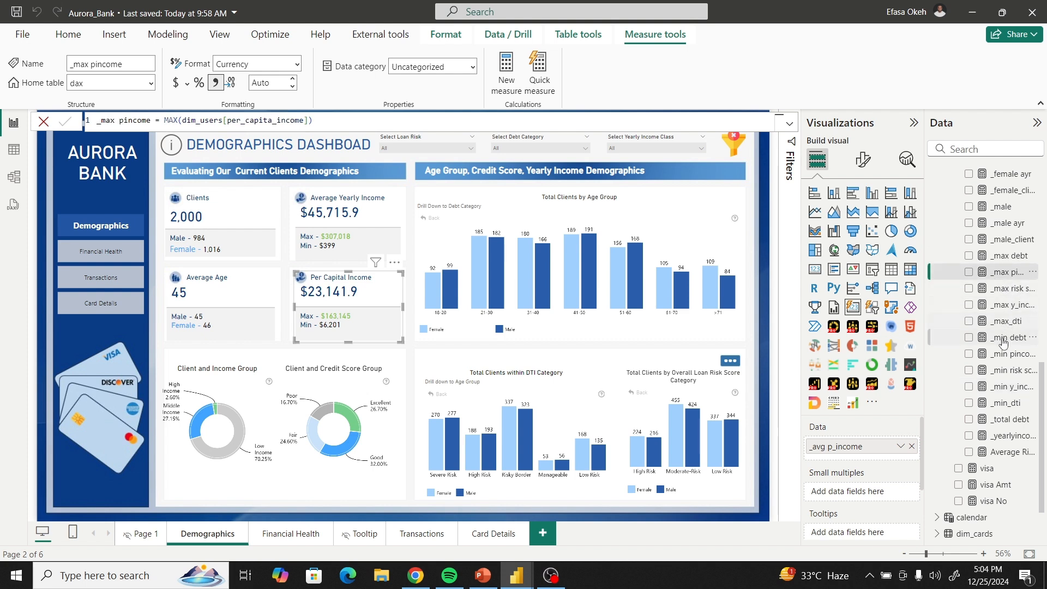
pyautogui.click(1006, 358)
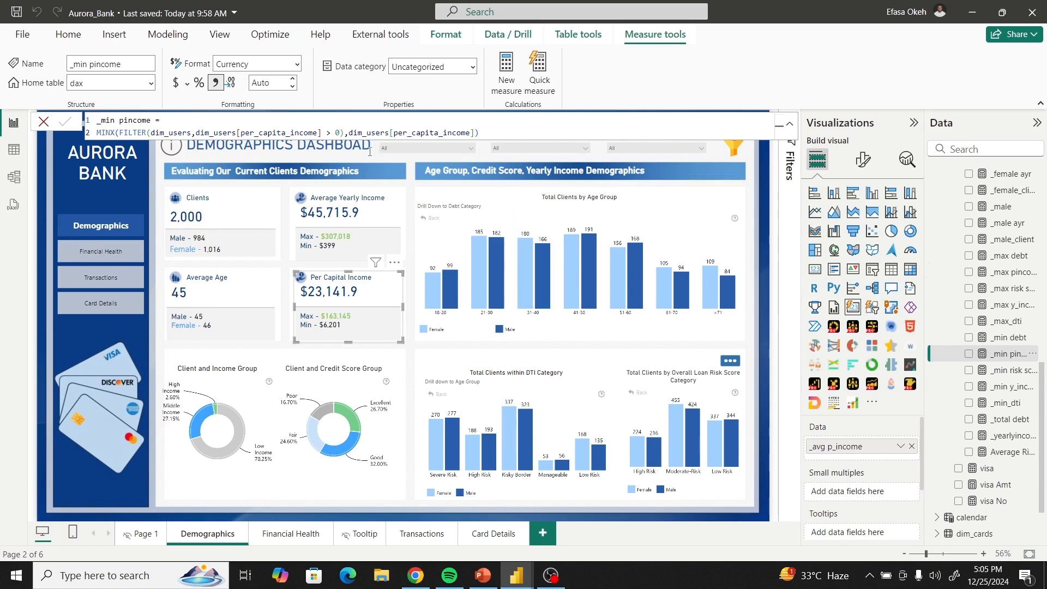
pyautogui.click(413, 236)
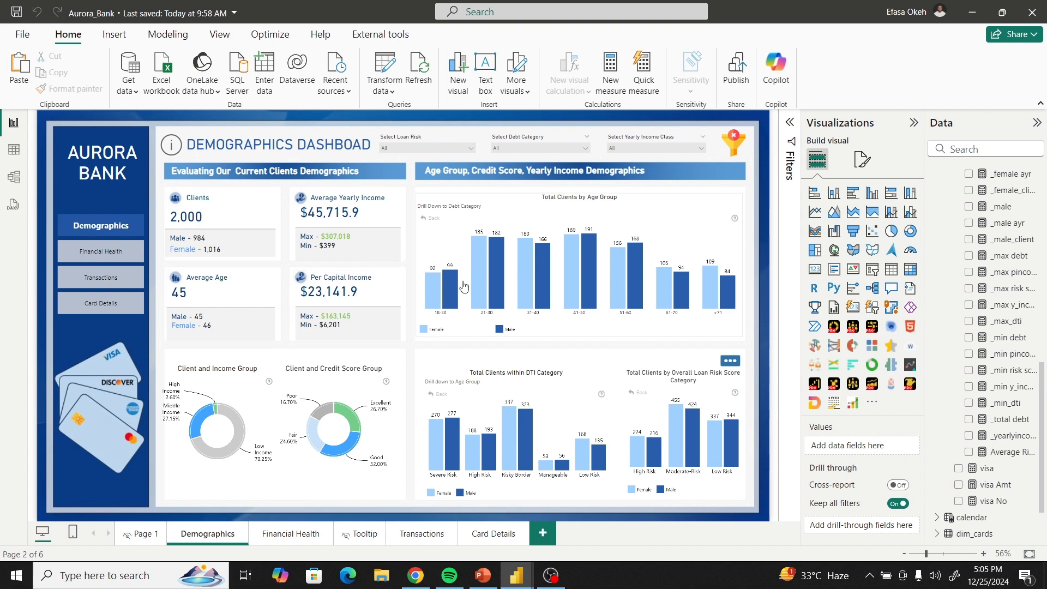
# Return to the Aurora Bank New report and add a text box reading "Clients" in the page's empty upper-right panel.
pyautogui.moveTo(517, 586)
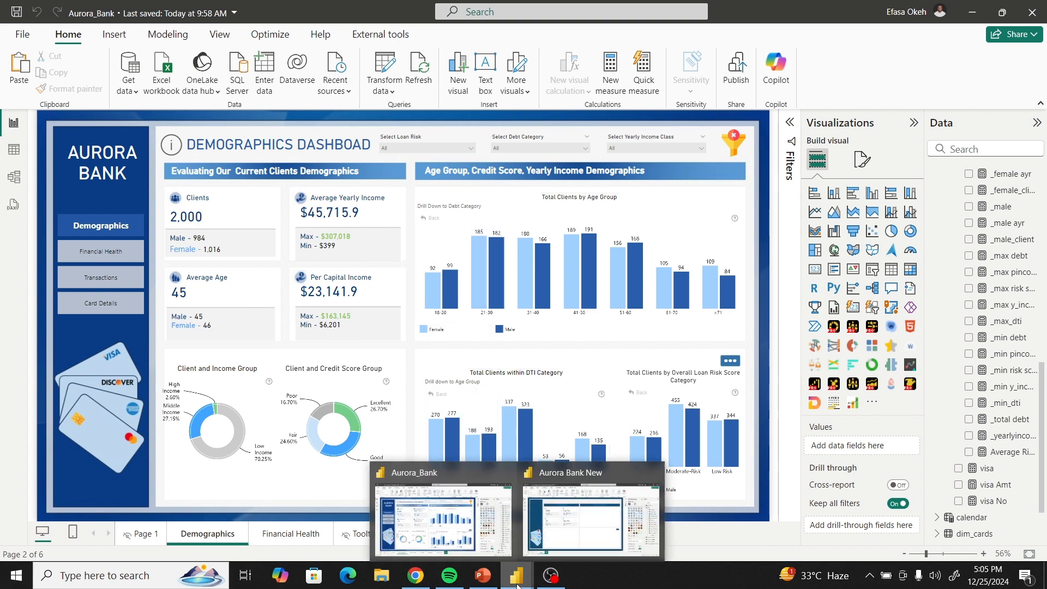
pyautogui.click(570, 522)
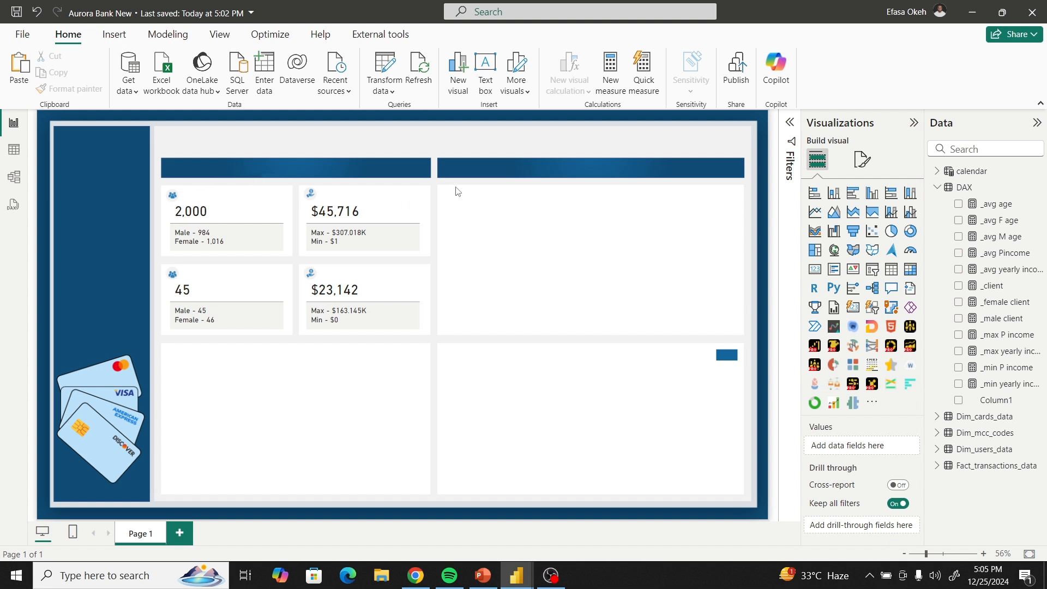
pyautogui.click(487, 70)
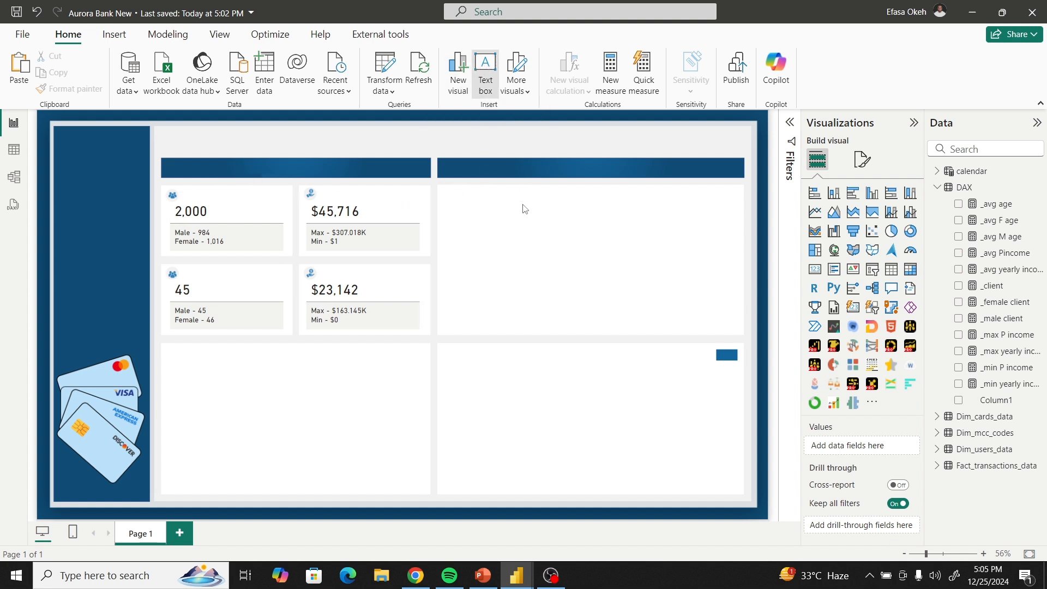
pyautogui.moveTo(206, 210); pyautogui.dragTo(599, 185)
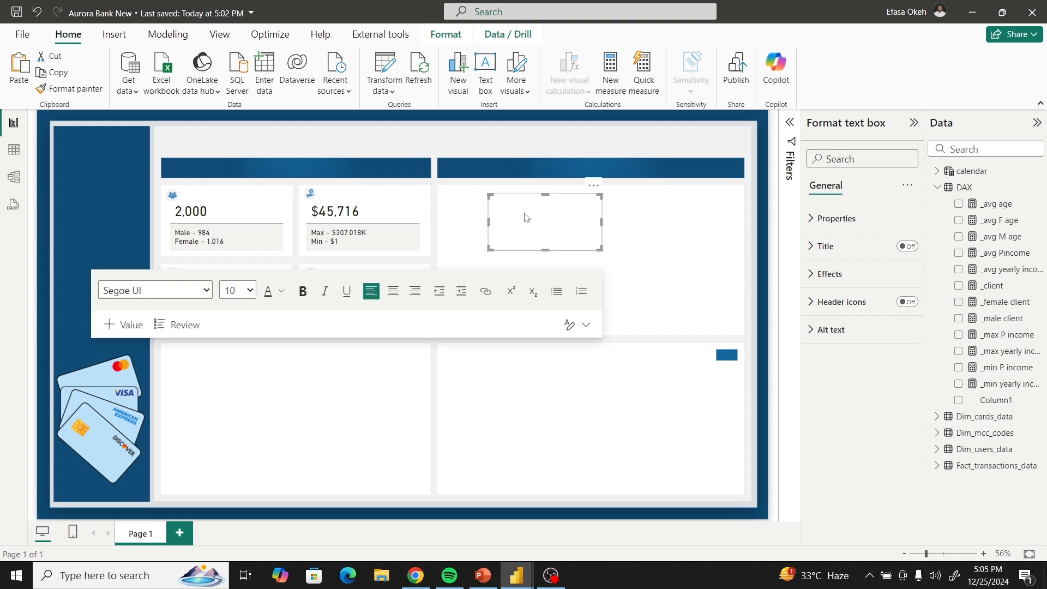
pyautogui.write('Clients')
# Format the "Clients" text in the DIN font at size 16.
pyautogui.click(156, 290)
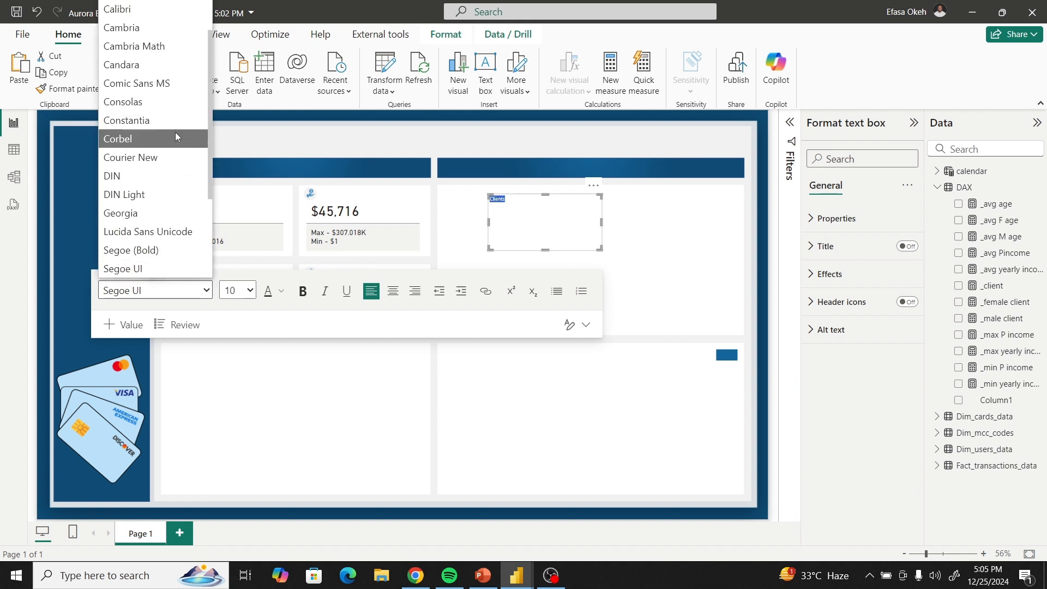
pyautogui.click(137, 182)
pyautogui.click(249, 290)
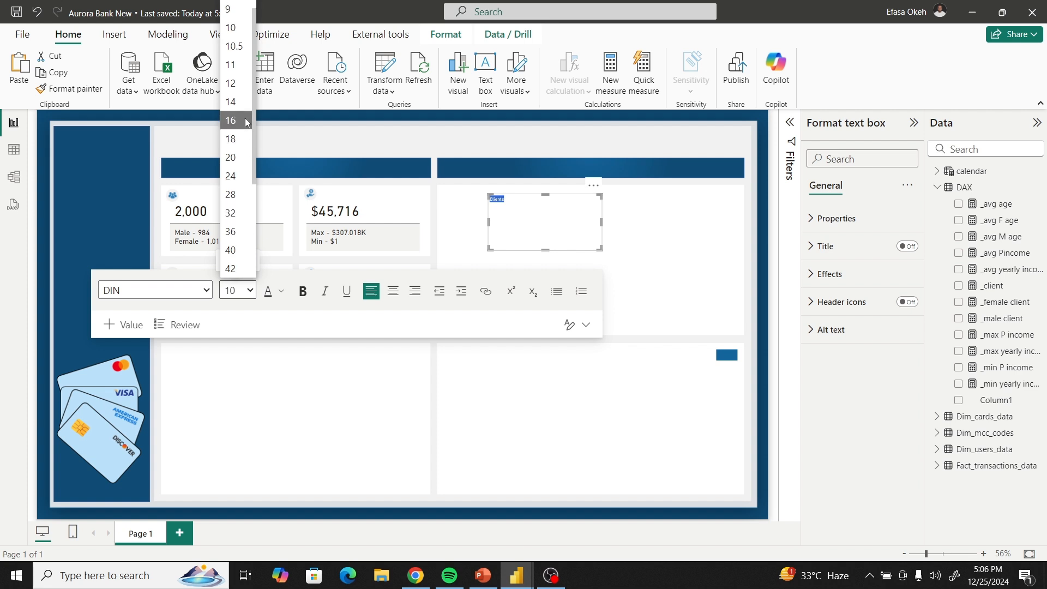
pyautogui.click(245, 120)
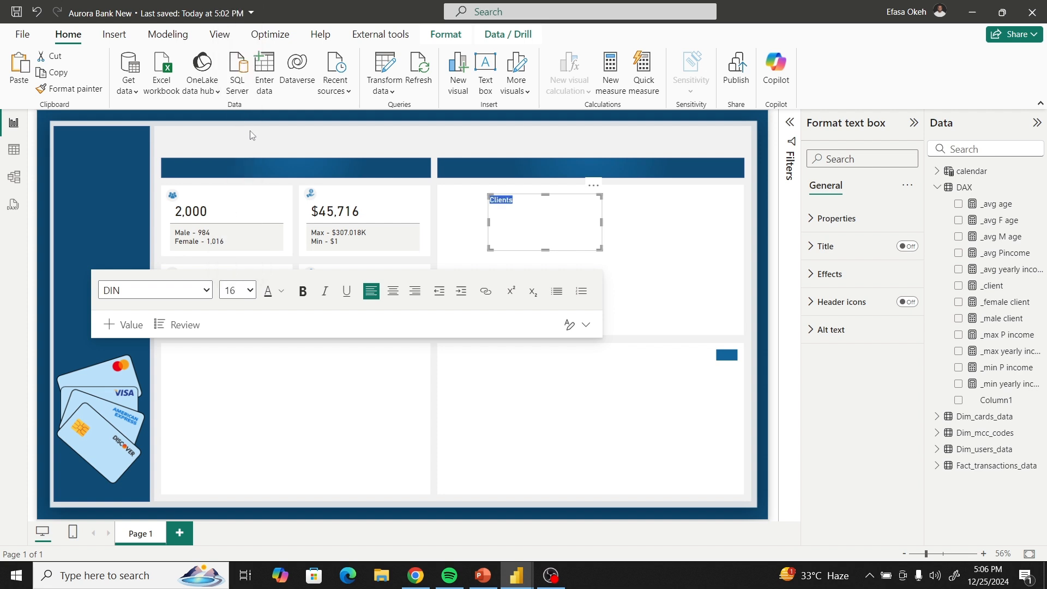
# Set the "Clients" text to font size 20 and deselect its text box.
pyautogui.click(250, 290)
pyautogui.click(244, 165)
pyautogui.click(567, 234)
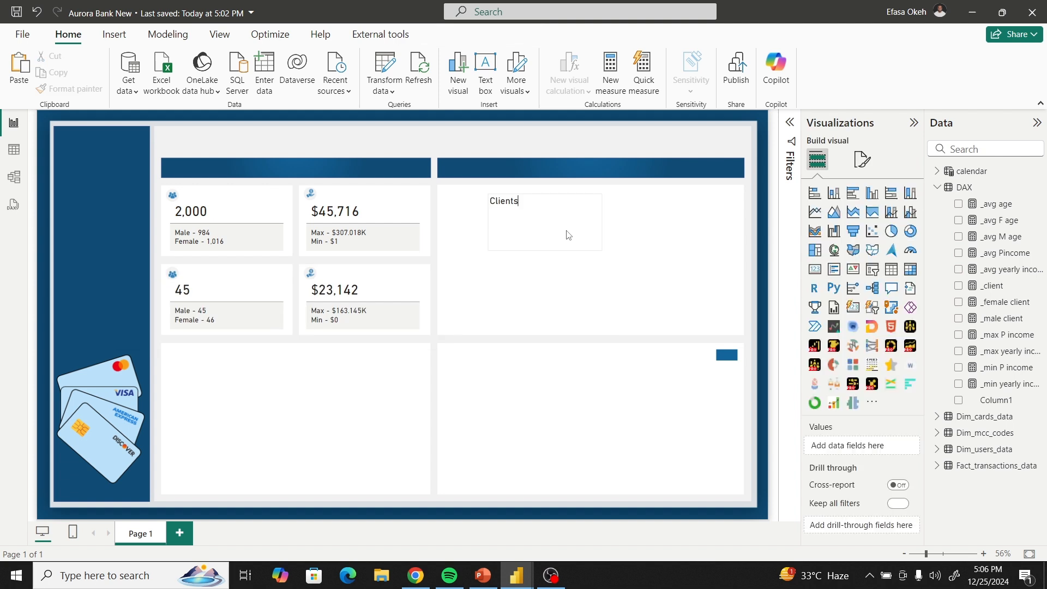
# Shrink the "Clients" text box to fit its text and place it beside the icon on the 2,000 card.
pyautogui.click(567, 235)
pyautogui.moveTo(602, 251); pyautogui.dragTo(536, 212)
pyautogui.moveTo(463, 195); pyautogui.dragTo(231, 184)
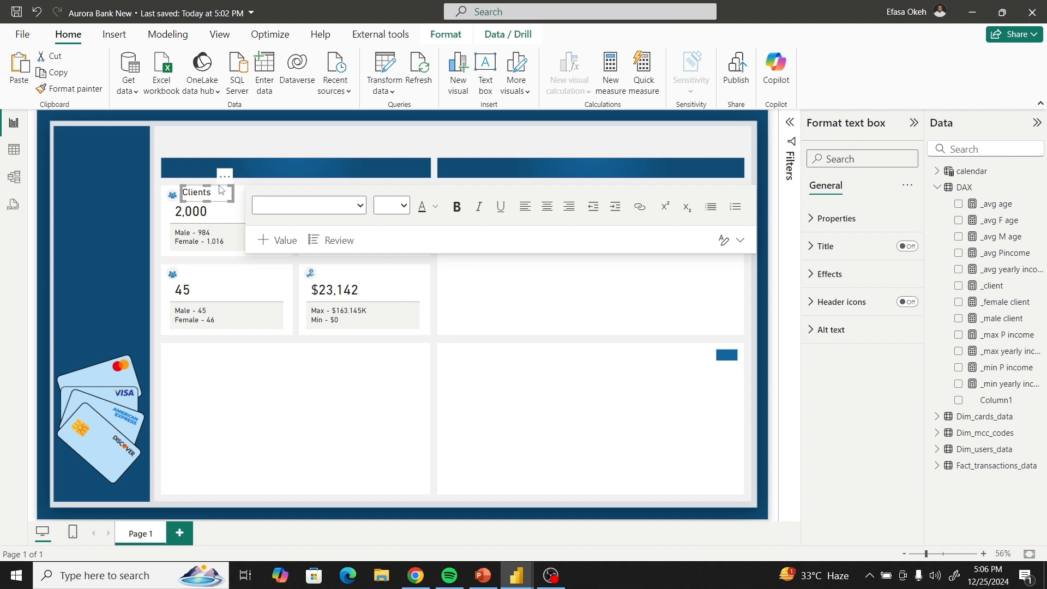
# Place a copy of the title on the $45,716 card, change its text to "Avg Yearly Income" and widen the box to fit.
pyautogui.moveTo(221, 190); pyautogui.dragTo(367, 189)
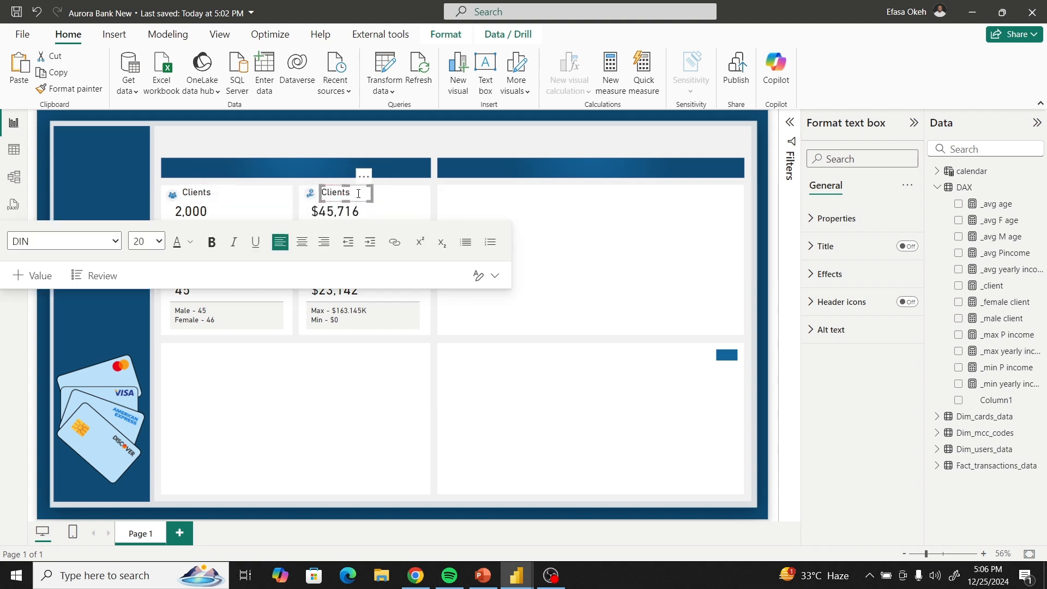
pyautogui.press('BackSpace')
pyautogui.press('BackSpace')
pyautogui.write('v')
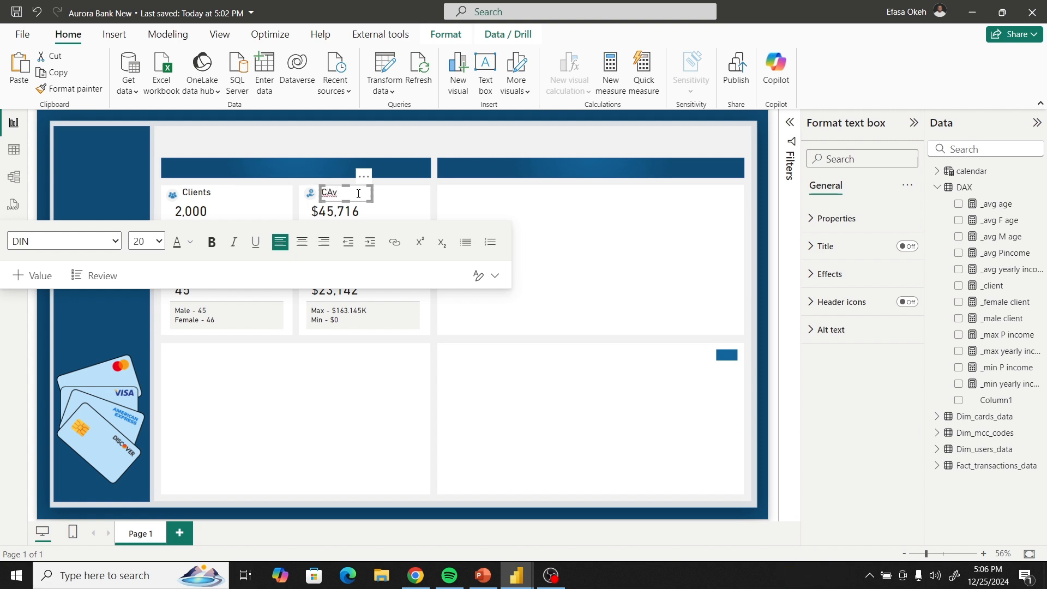
pyautogui.press('BackSpace')
pyautogui.write('g Yearly Income')
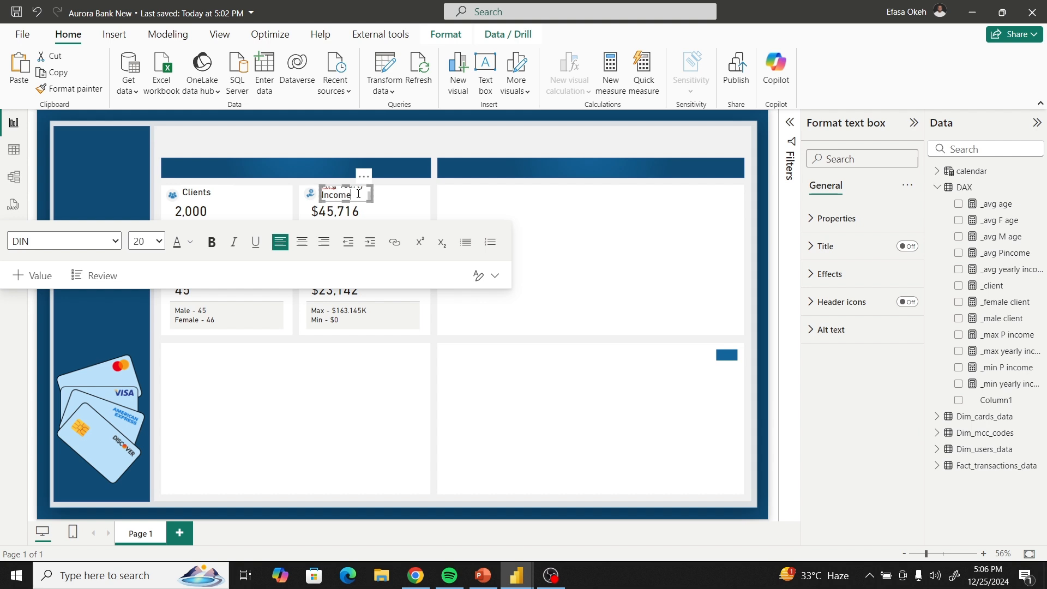
pyautogui.moveTo(371, 200); pyautogui.dragTo(420, 206)
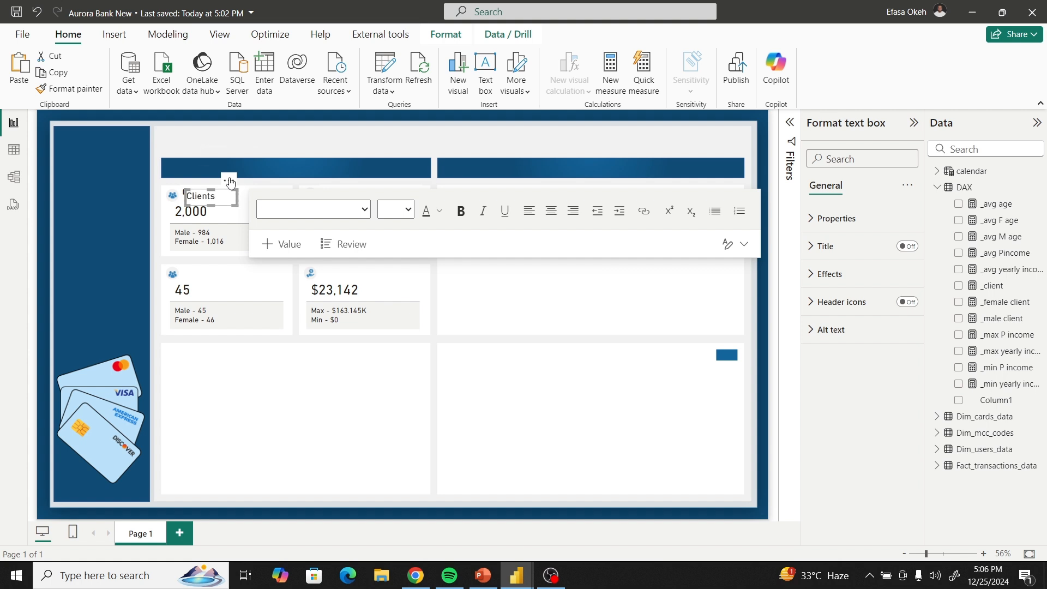
# Place another copy of the "Clients" title on the card showing 45 and change its text to "Avg. Age".
pyautogui.moveTo(233, 178); pyautogui.dragTo(228, 259)
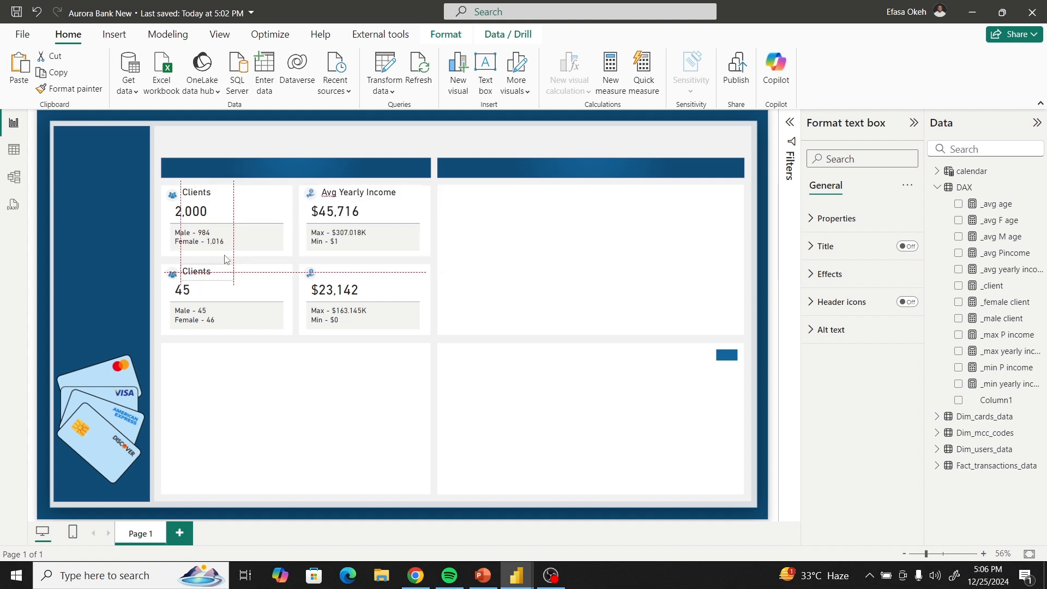
pyautogui.moveTo(226, 260); pyautogui.dragTo(225, 257)
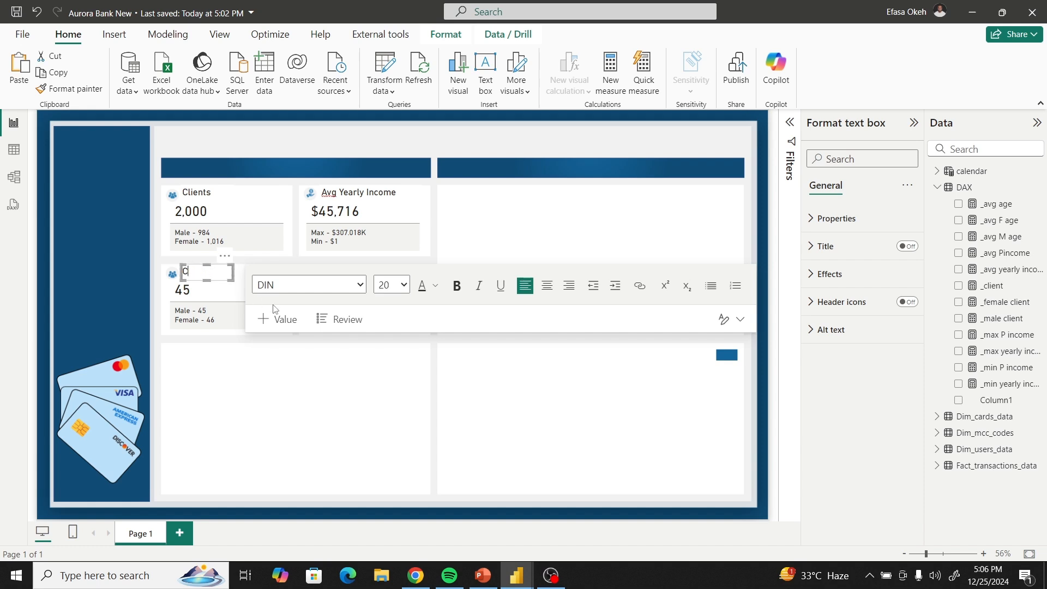
pyautogui.write('Av')
pyautogui.press('BackSpace')
# Add a period after "Avg" so the income card's title reads "Avg. Yearly Income".
pyautogui.click(338, 193)
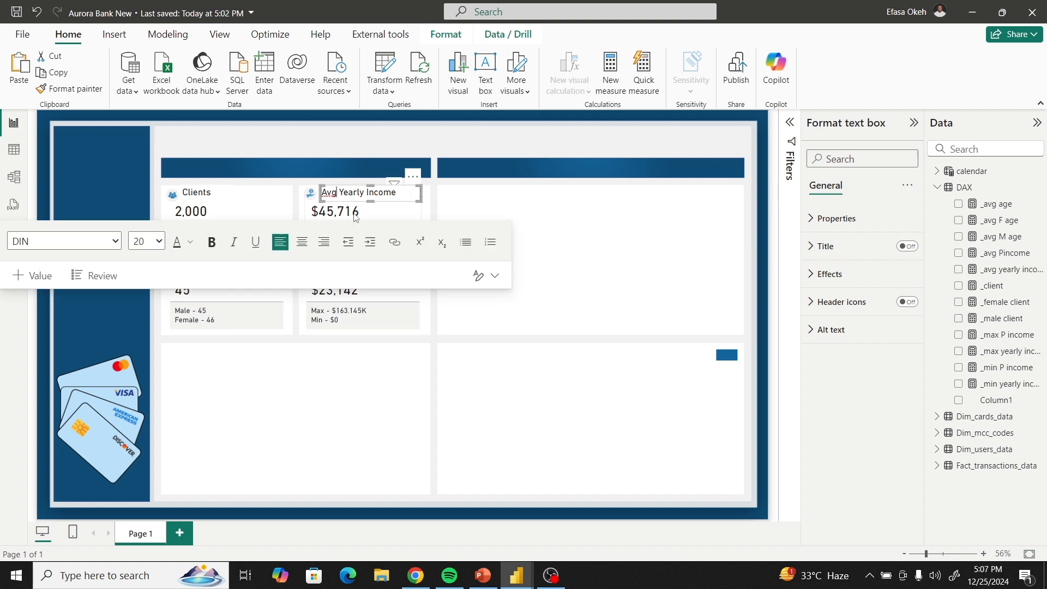
pyautogui.write('.')
pyautogui.click(361, 411)
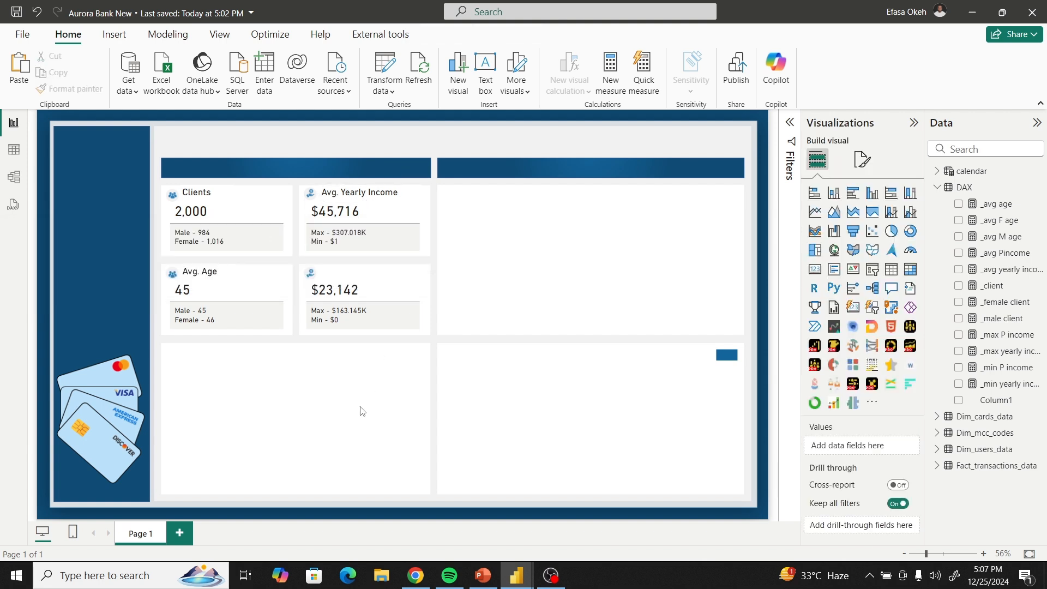
# Paste the title onto the $23,142 card, change its text to "Per Capital Income" and widen the box to fit.
pyautogui.click(24, 64)
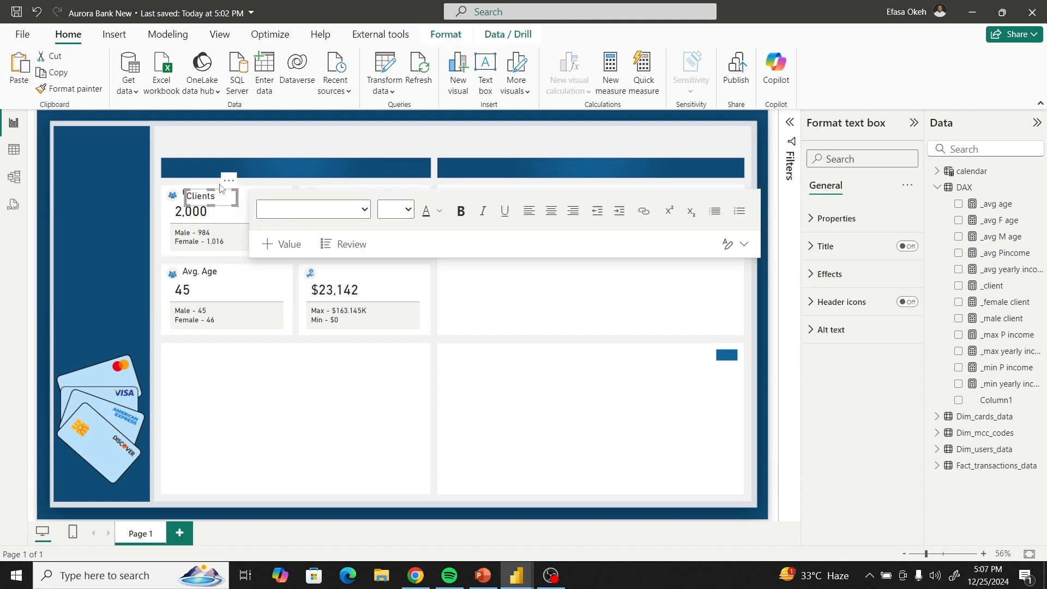
pyautogui.moveTo(226, 184); pyautogui.dragTo(363, 260)
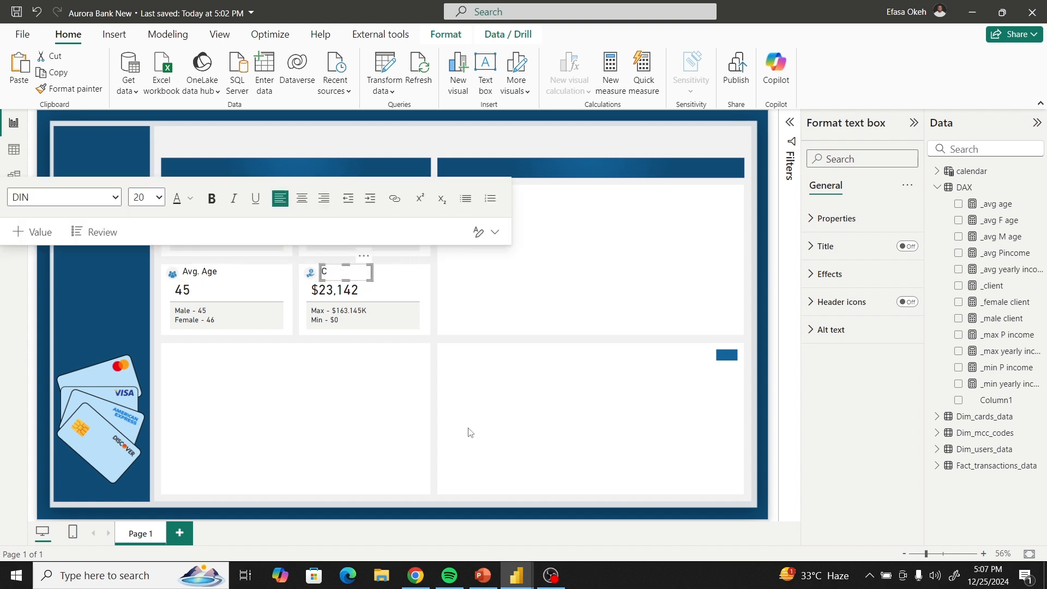
pyautogui.write('er')
pyautogui.write(' Capital')
pyautogui.write(' Income')
pyautogui.moveTo(371, 279); pyautogui.dragTo(420, 280)
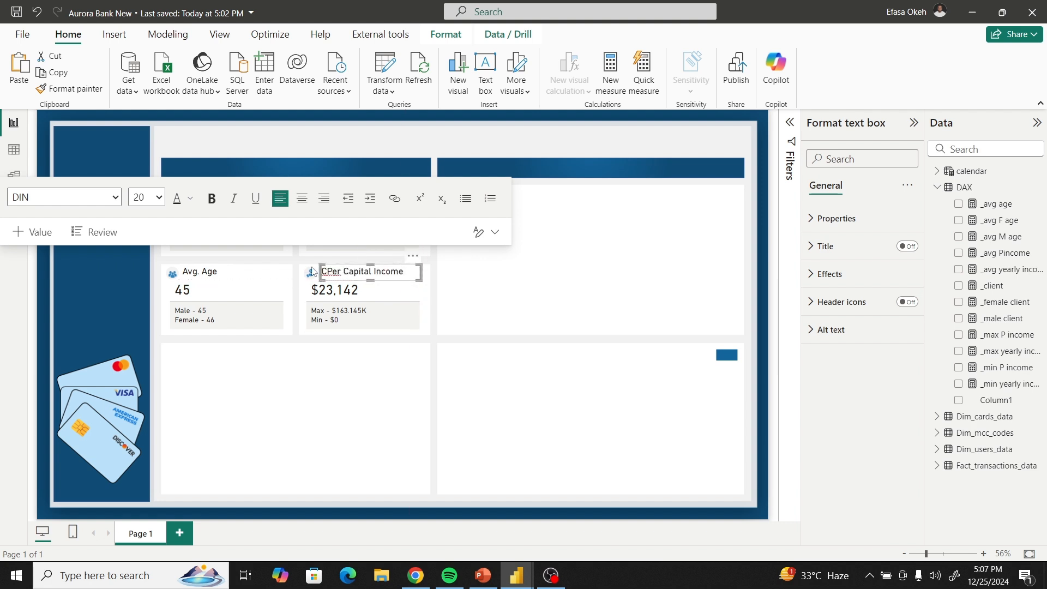
pyautogui.click(330, 273)
pyautogui.press('BackSpace')
pyautogui.click(383, 367)
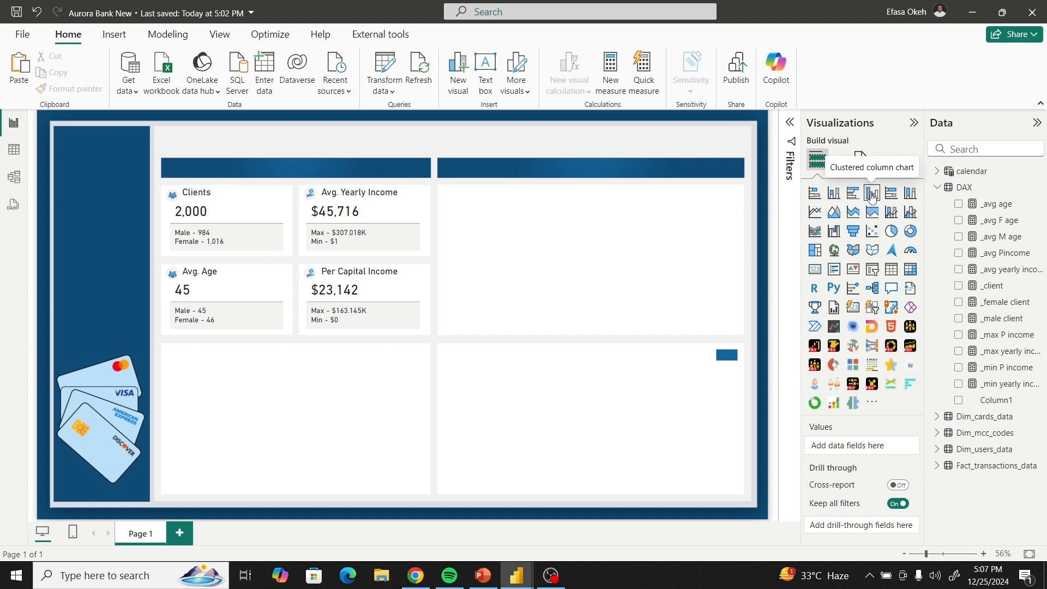
# Add a clustered column chart of _client by age_bucket, sized to fill the page's empty upper-right panel.
pyautogui.moveTo(872, 197); pyautogui.dragTo(505, 222)
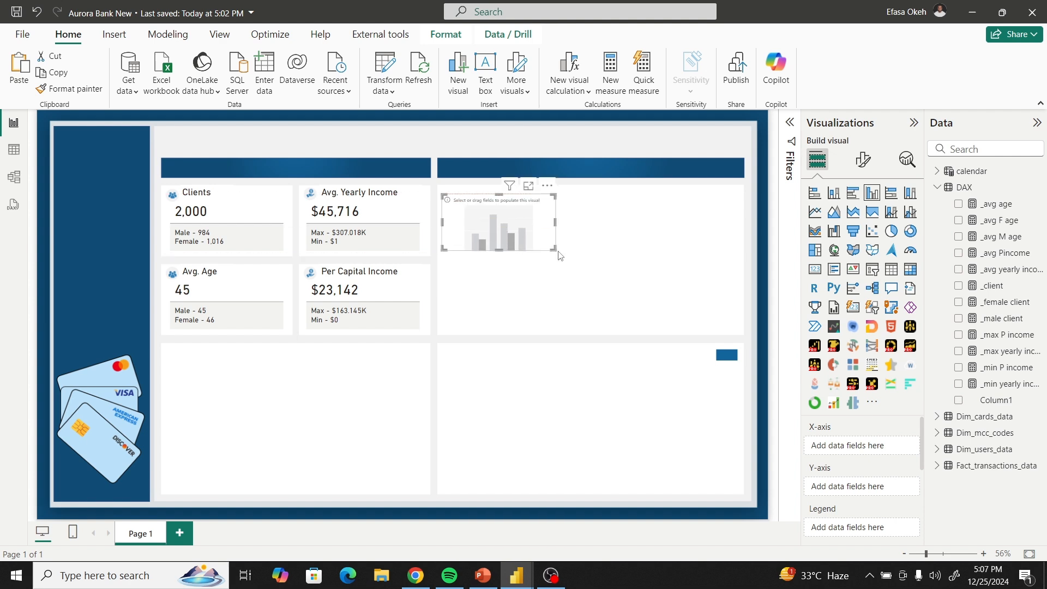
pyautogui.moveTo(556, 250); pyautogui.dragTo(740, 330)
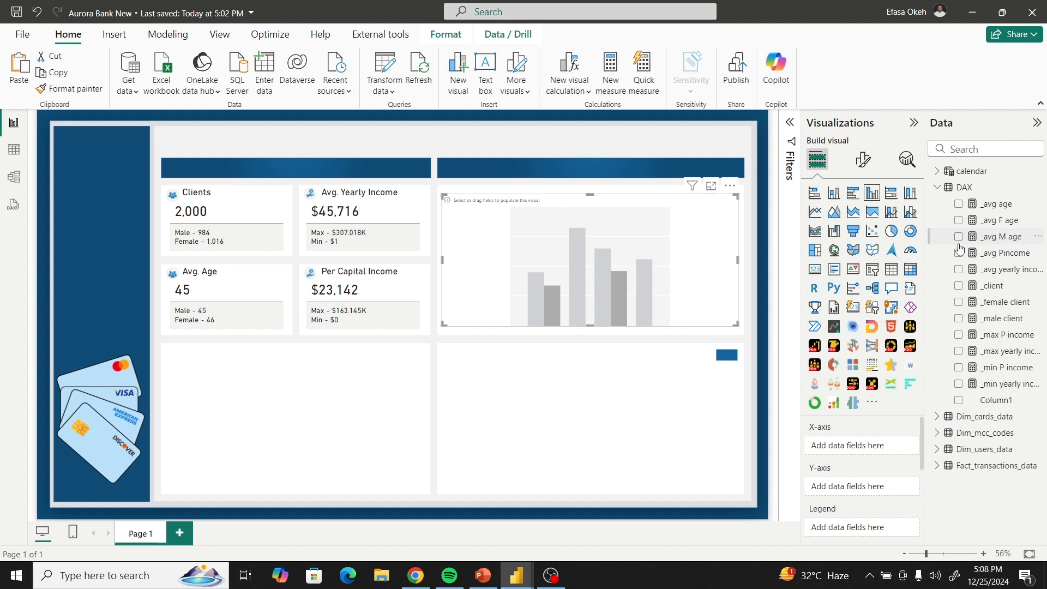
pyautogui.click(959, 287)
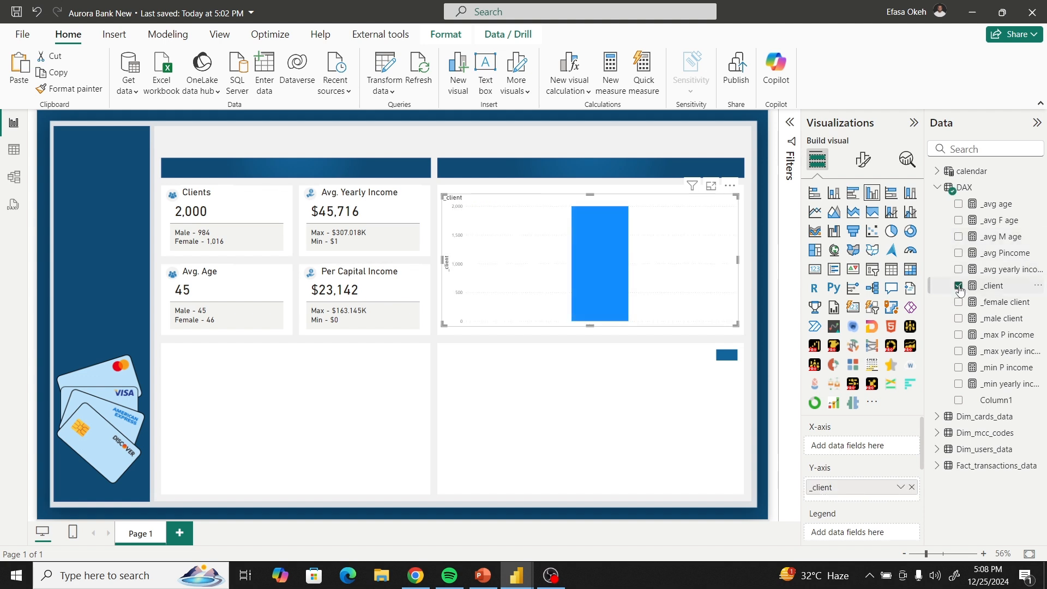
pyautogui.click(937, 187)
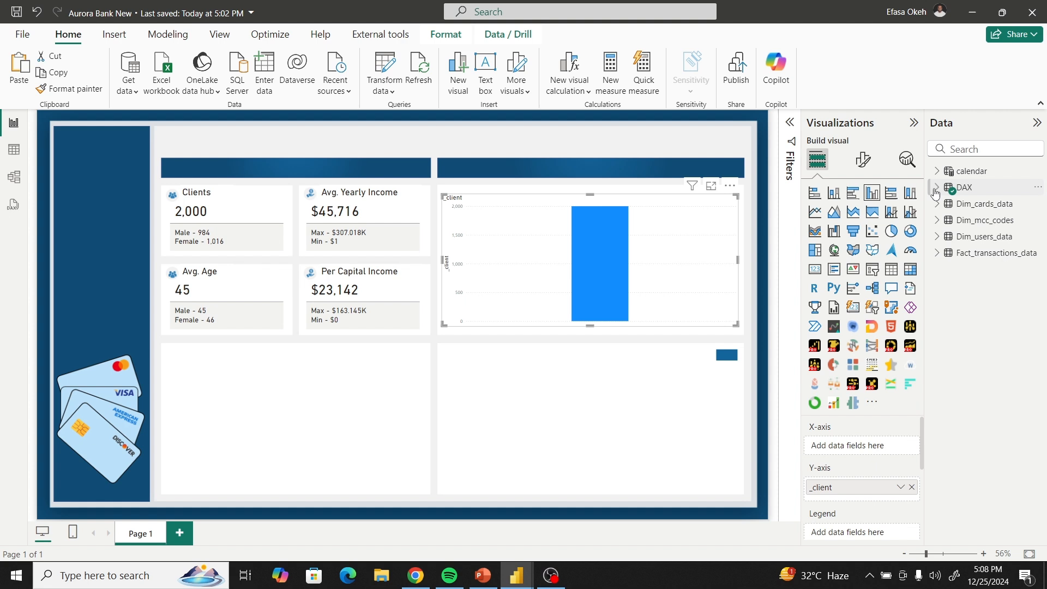
pyautogui.click(937, 237)
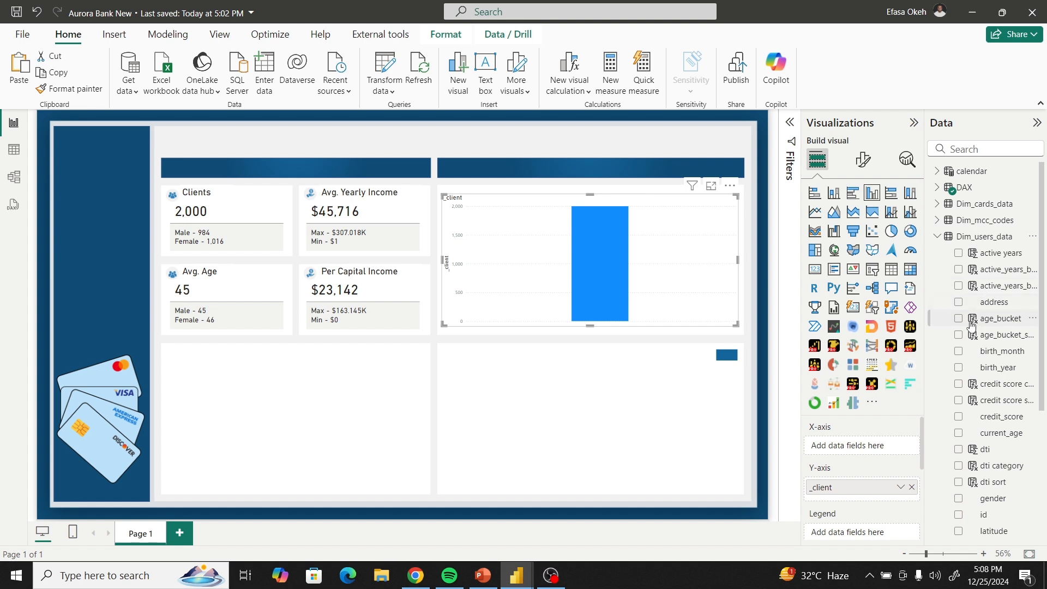
pyautogui.click(958, 322)
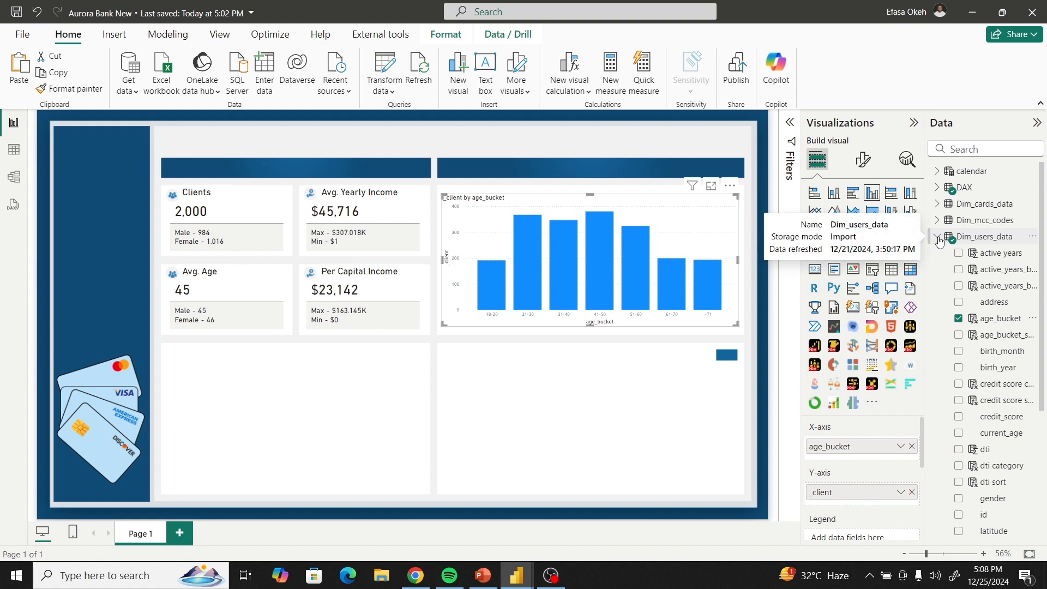
# Add the gender field from Dim_users_data as the age_bucket chart's legend and deselect the chart.
pyautogui.scroll(-1, 954, 426)
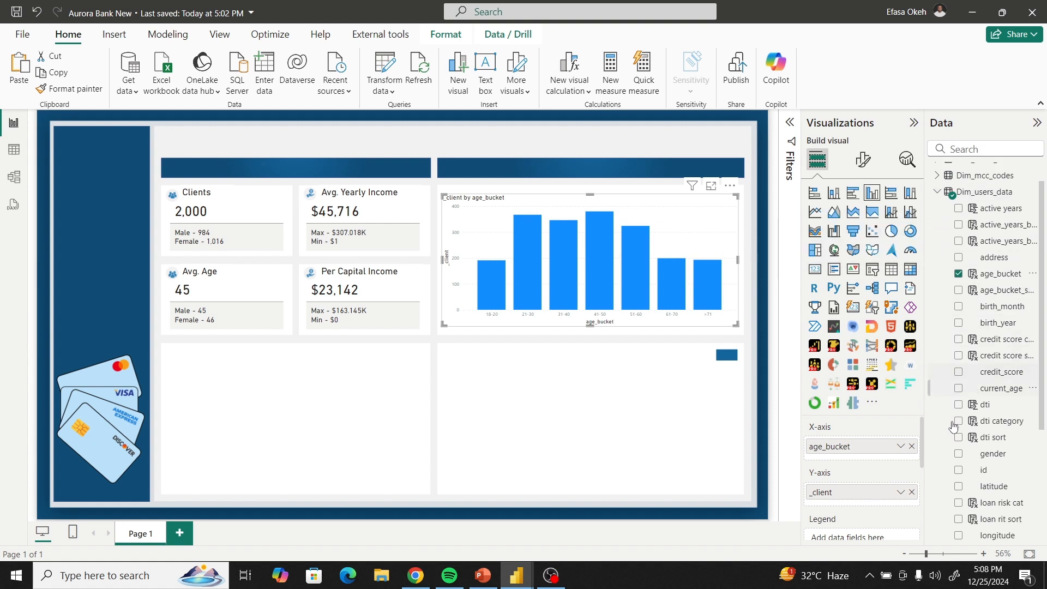
pyautogui.scroll(-2, 953, 426)
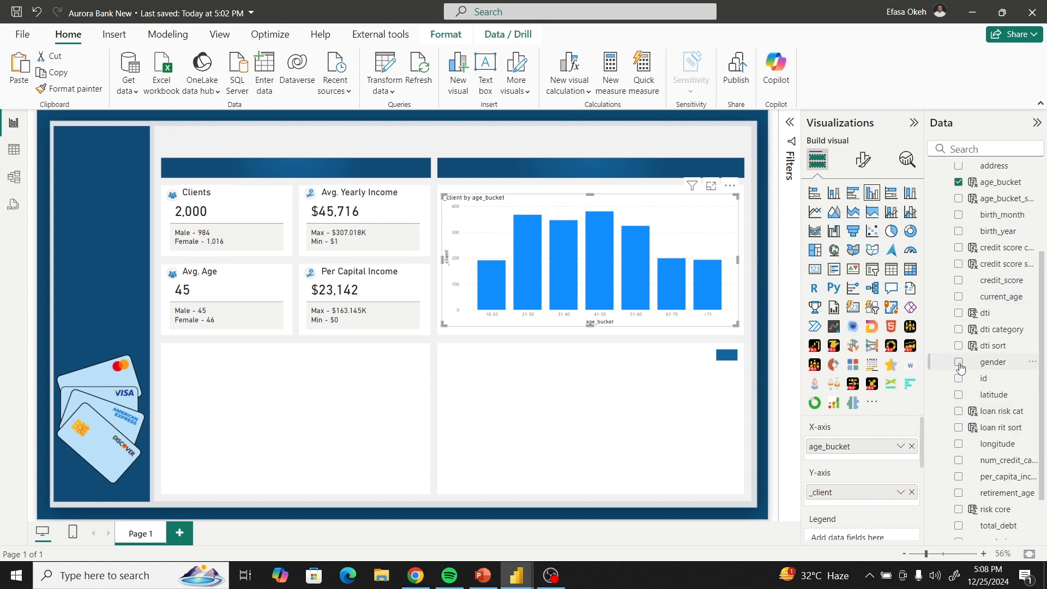
pyautogui.click(959, 363)
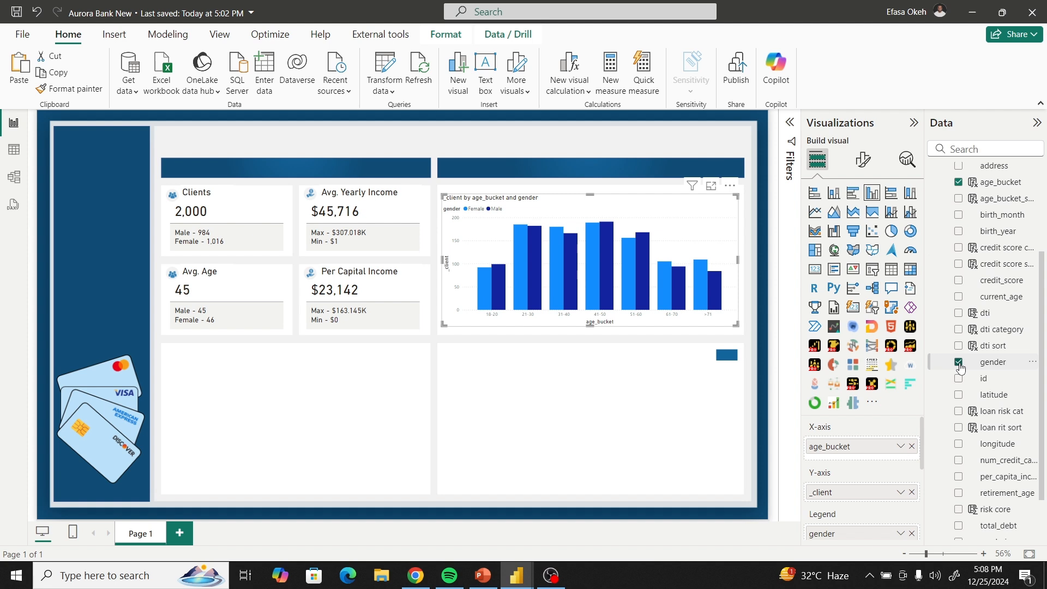
pyautogui.click(525, 345)
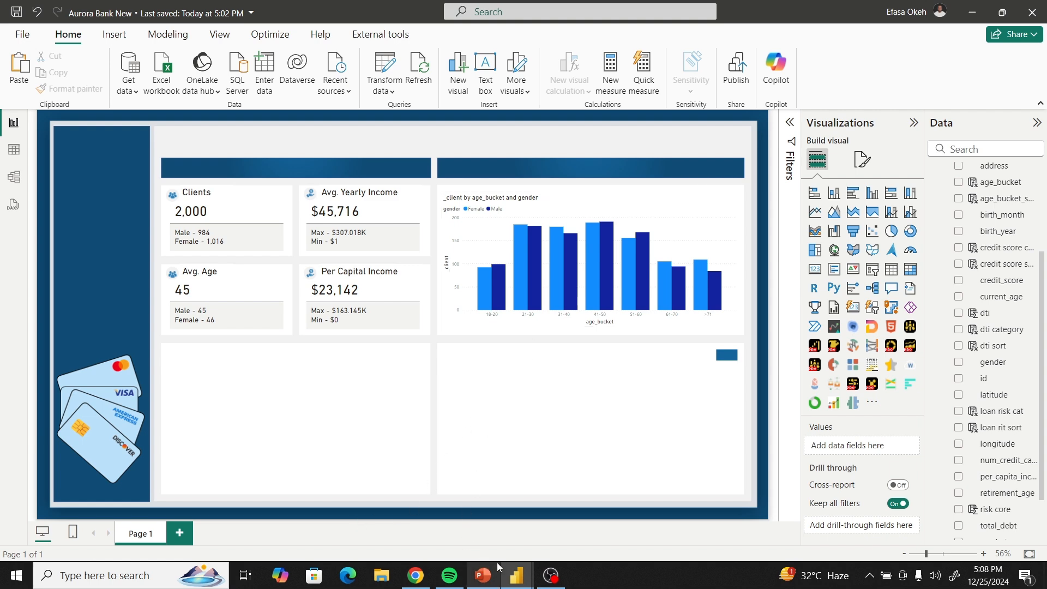
# Switch to the Aurora_Bank report, examine the charts on its Demographics page, and return to the Aurora Bank New report.
pyautogui.moveTo(510, 579)
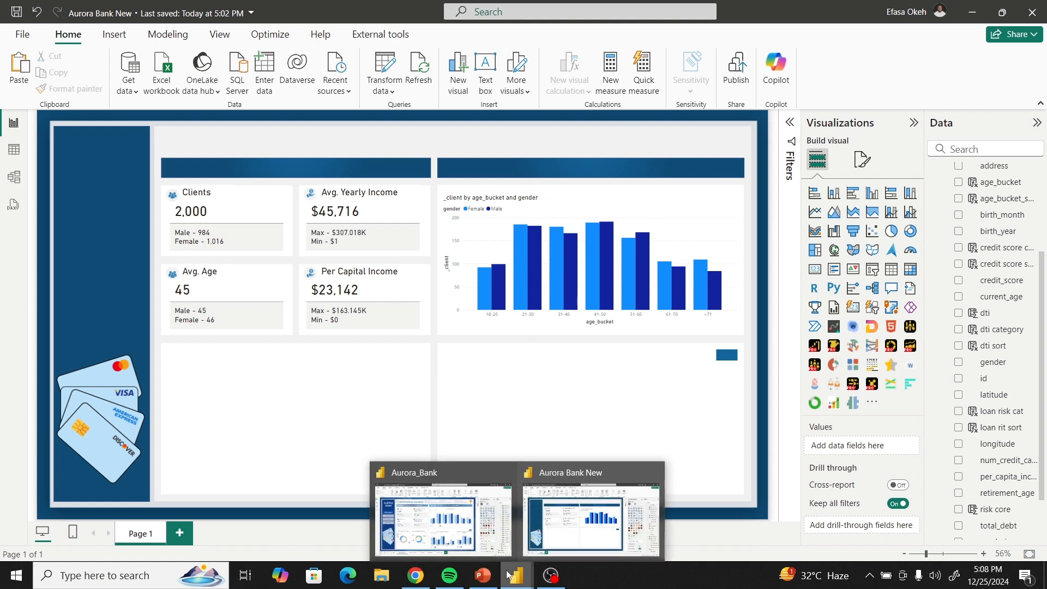
pyautogui.click(442, 524)
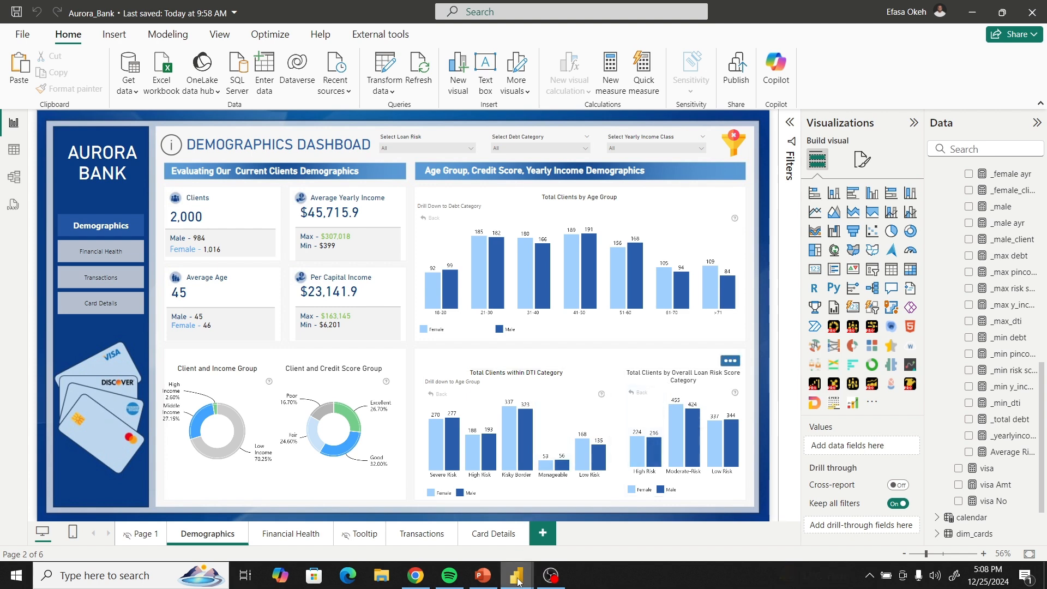
pyautogui.moveTo(516, 583)
pyautogui.click(570, 524)
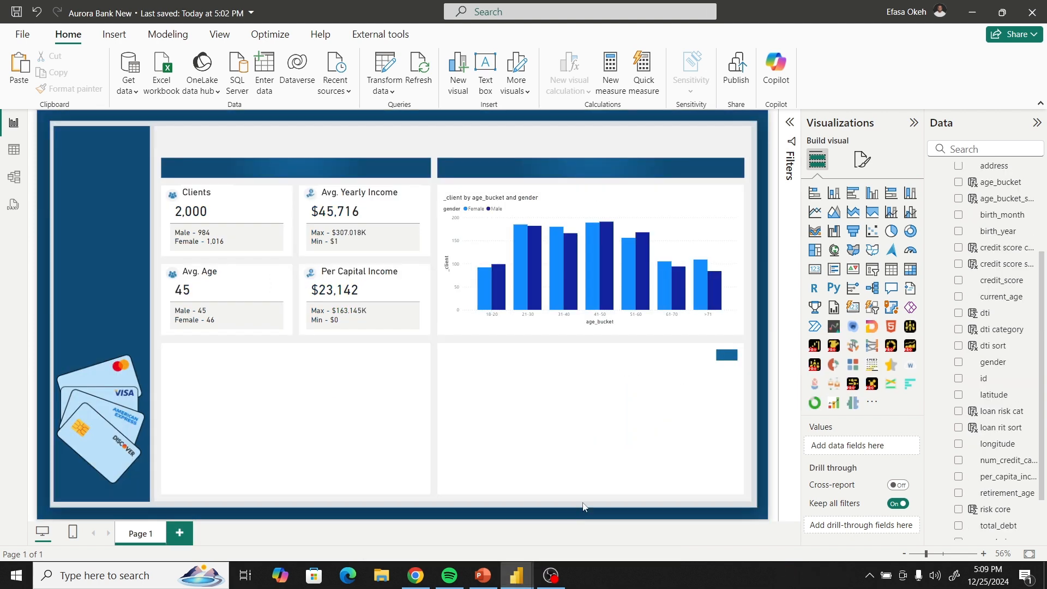
# Duplicate the age_bucket column chart into the page's lower-right panel and narrow the copy to the panel's left part.
pyautogui.click(615, 208)
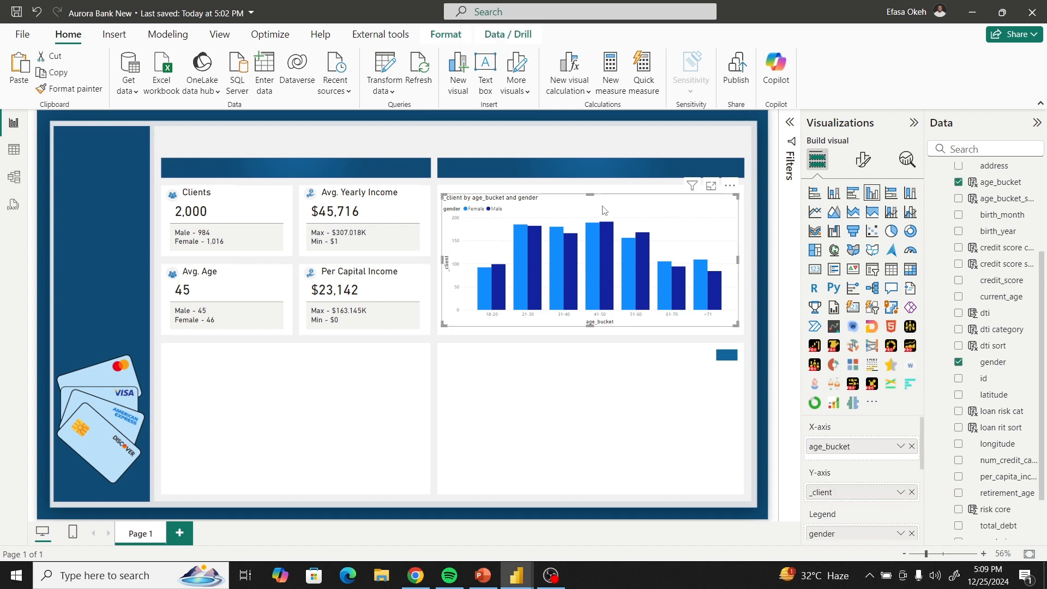
pyautogui.hotkey('ctrl', 'c')
pyautogui.hotkey('ctrl', 'v')
pyautogui.moveTo(615, 214); pyautogui.dragTo(611, 370)
pyautogui.moveTo(740, 420); pyautogui.dragTo(568, 423)
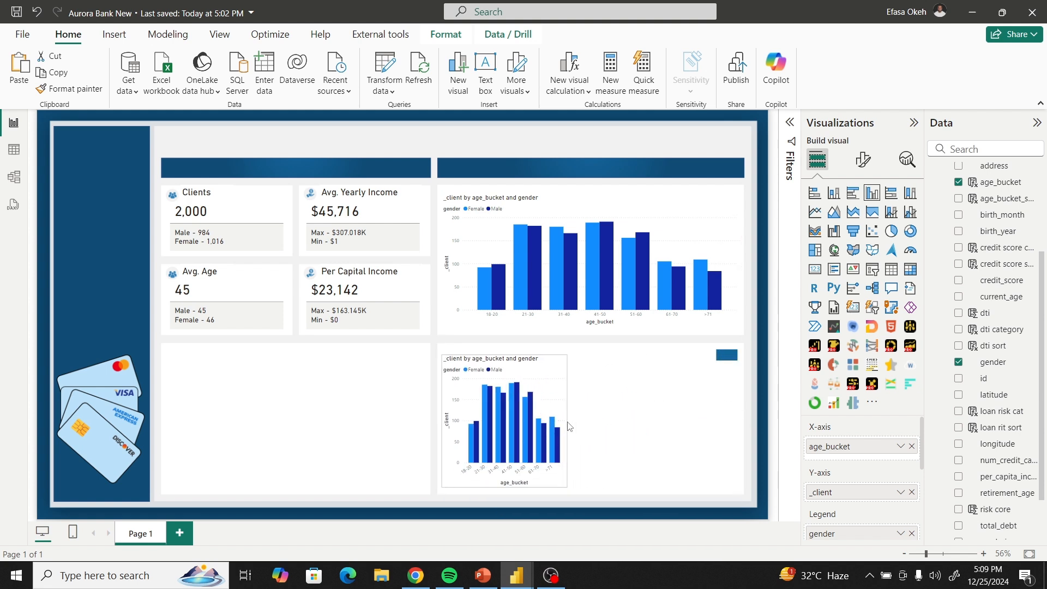
# Replace age_bucket with dti category on the copied chart's X-axis and widen the chart.
pyautogui.click(911, 447)
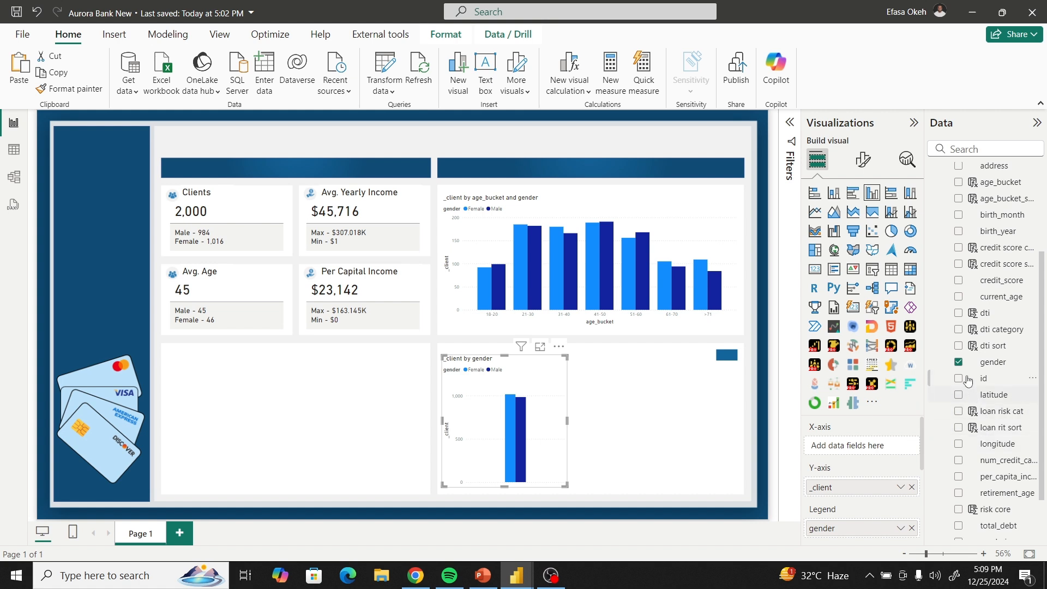
pyautogui.click(958, 330)
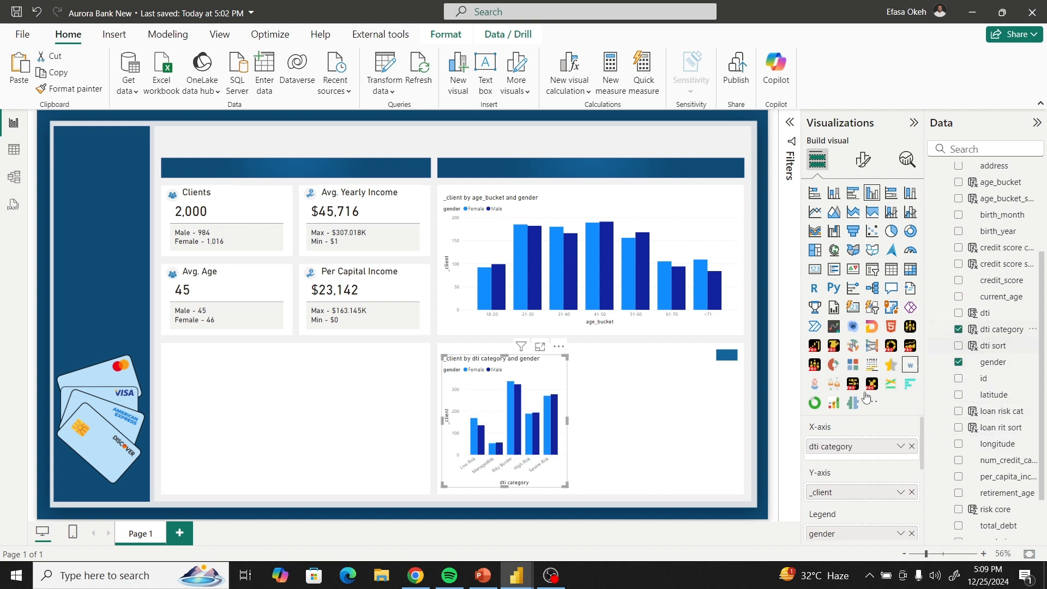
pyautogui.moveTo(565, 485); pyautogui.dragTo(607, 471)
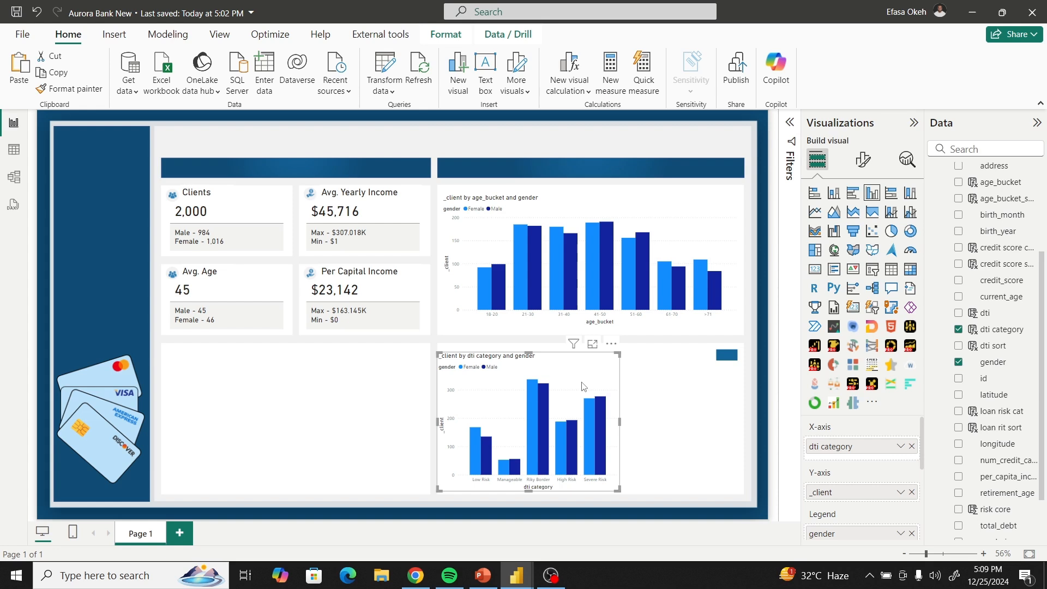
# Place a copy of the dti category chart at the panel's right side and replace its X-axis field with loan risk cat.
pyautogui.moveTo(579, 388); pyautogui.dragTo(618, 389)
pyautogui.moveTo(516, 389); pyautogui.dragTo(625, 376)
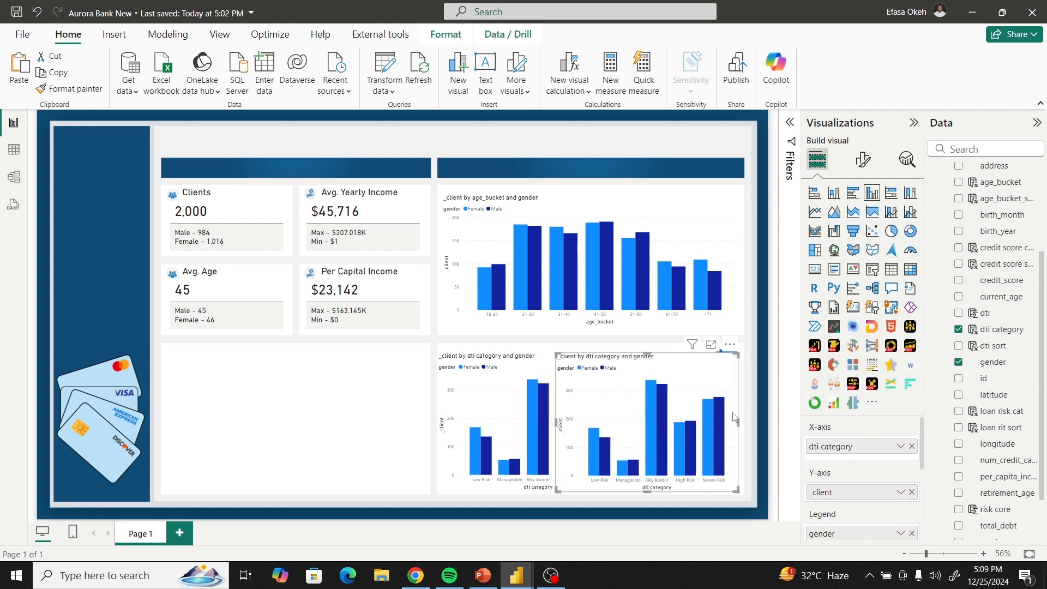
pyautogui.click(911, 446)
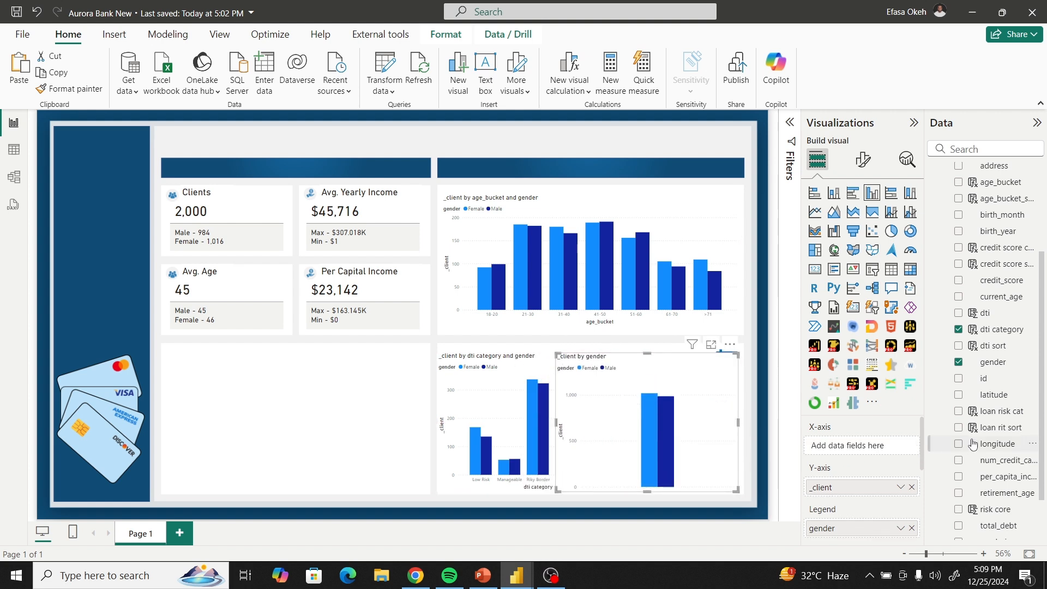
pyautogui.click(958, 413)
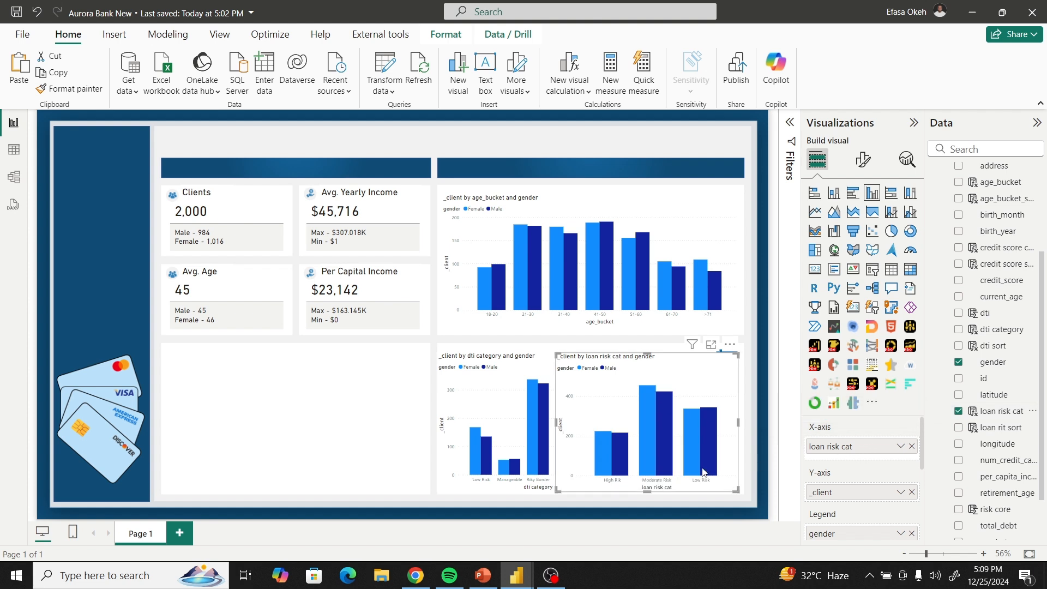
# Narrow the loan risk cat chart from its left edge so it no longer overlaps the dti category chart.
pyautogui.moveTo(558, 490); pyautogui.dragTo(622, 490)
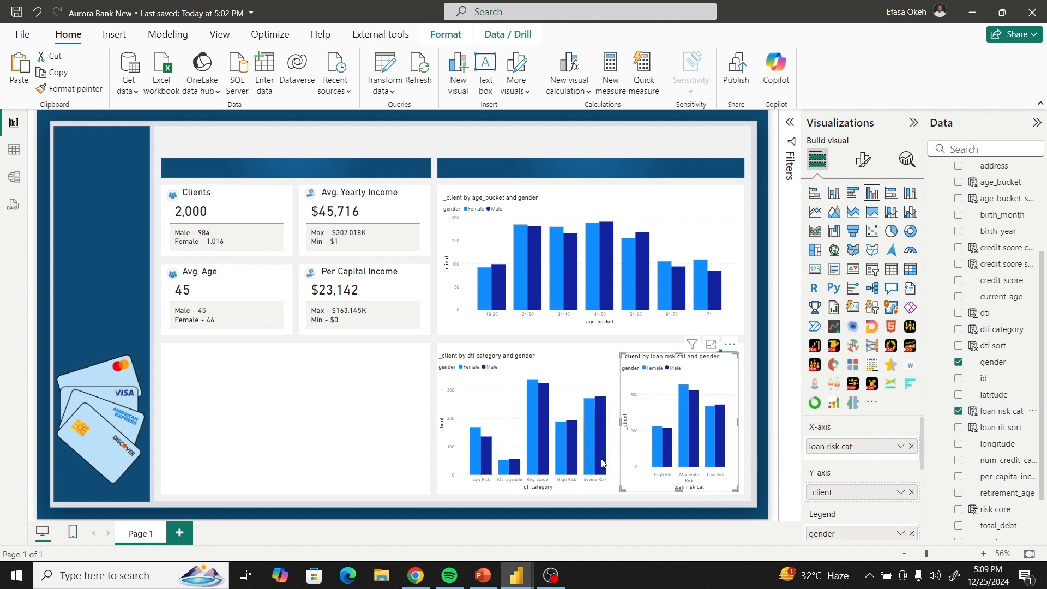
pyautogui.click(553, 383)
pyautogui.moveTo(571, 382); pyautogui.dragTo(569, 382)
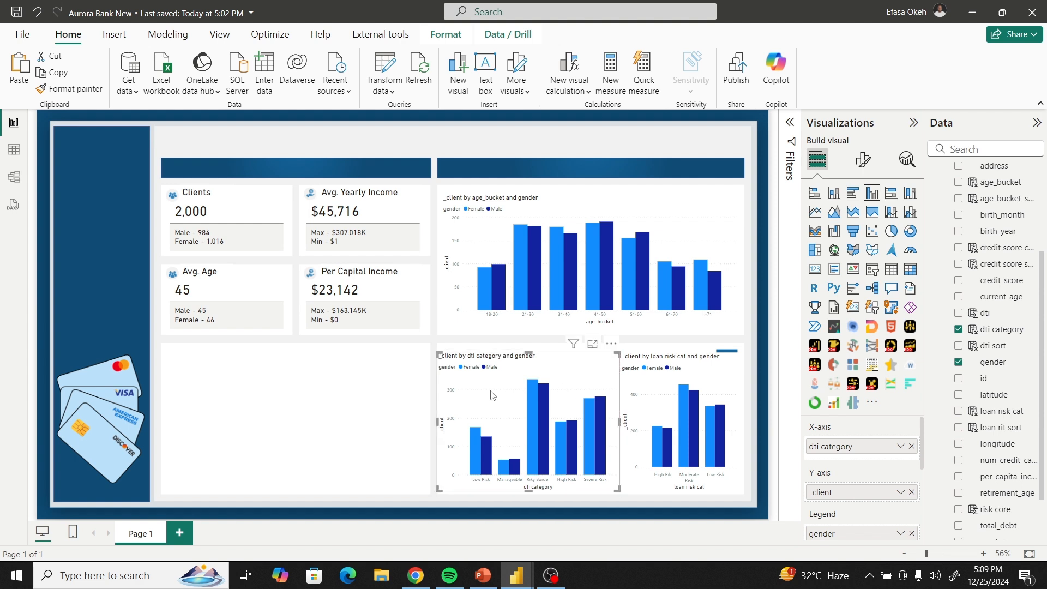
# Lower the top edges of the dti category and loan risk cat charts to the same height, leaving room above them.
pyautogui.click(434, 361)
pyautogui.click(538, 365)
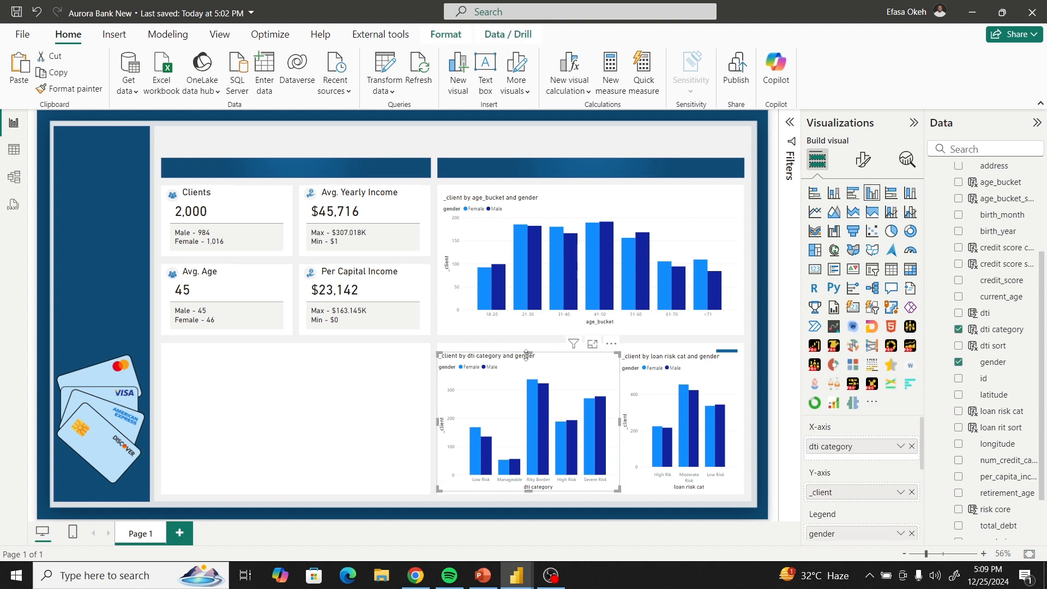
pyautogui.moveTo(528, 351); pyautogui.dragTo(528, 369)
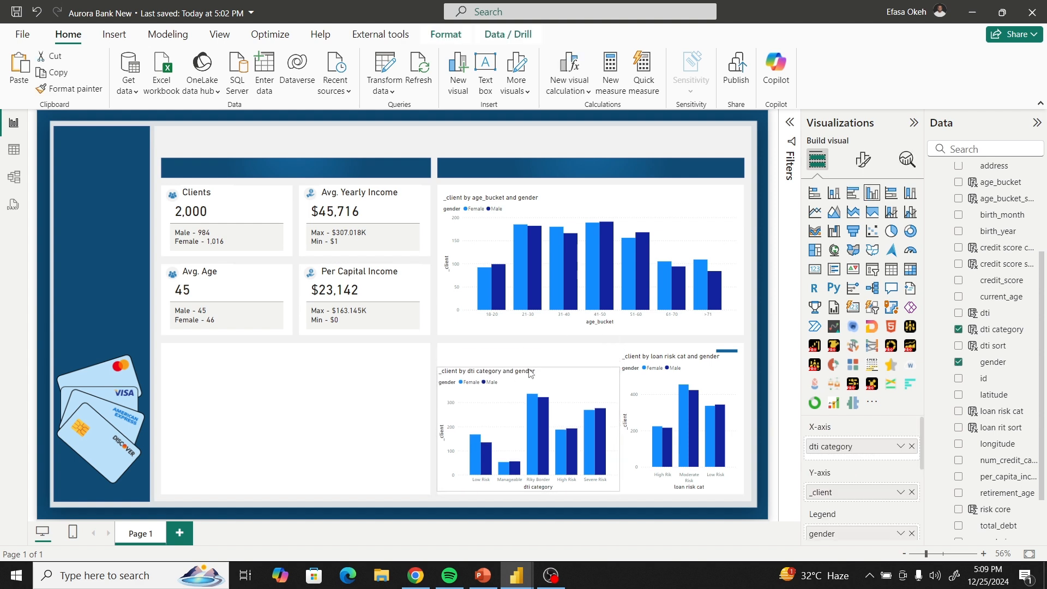
pyautogui.click(693, 361)
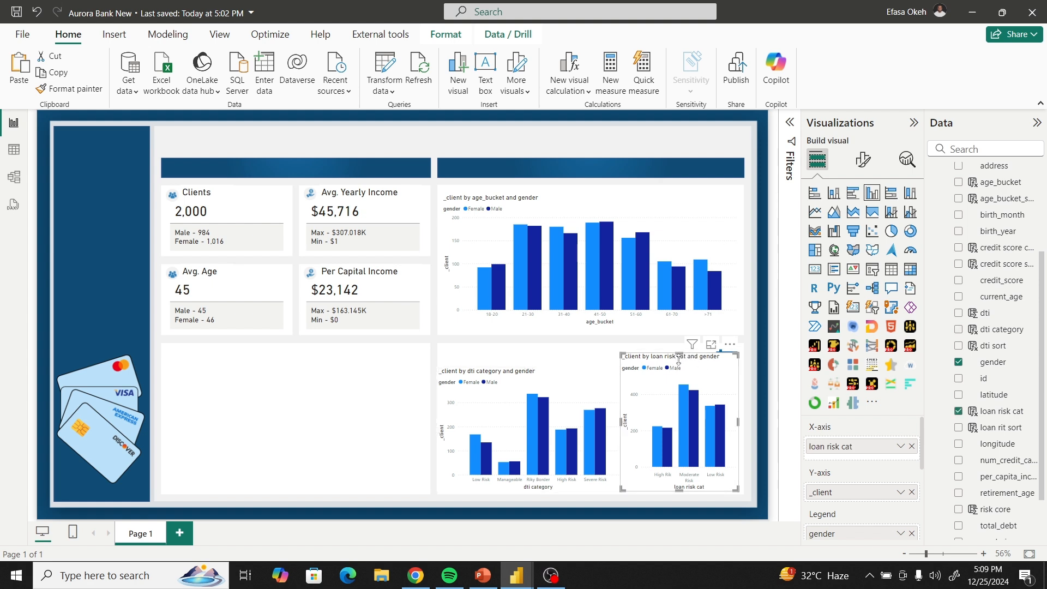
pyautogui.moveTo(679, 354); pyautogui.dragTo(681, 369)
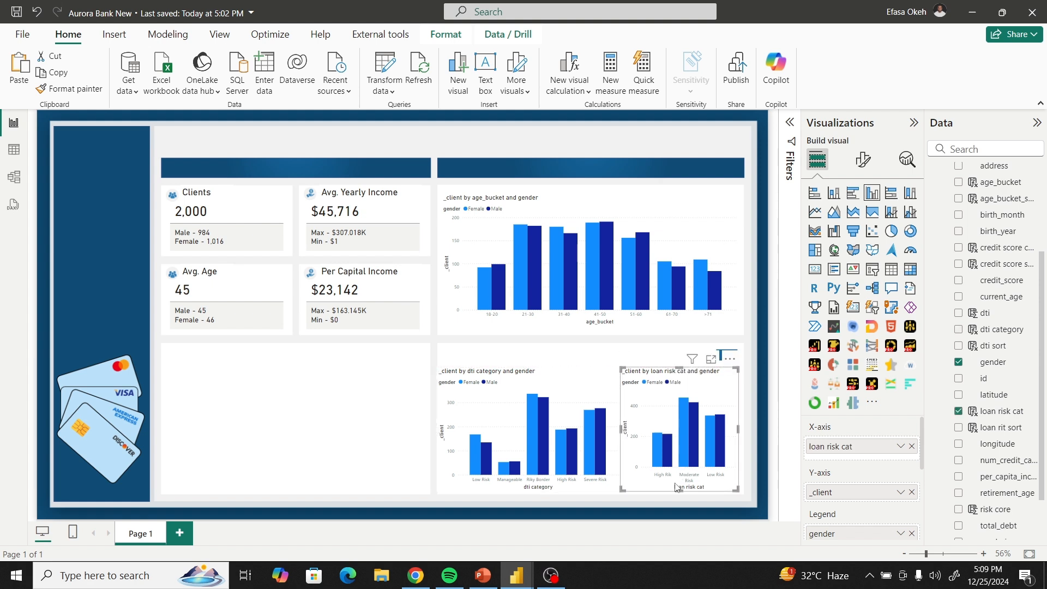
pyautogui.click(384, 407)
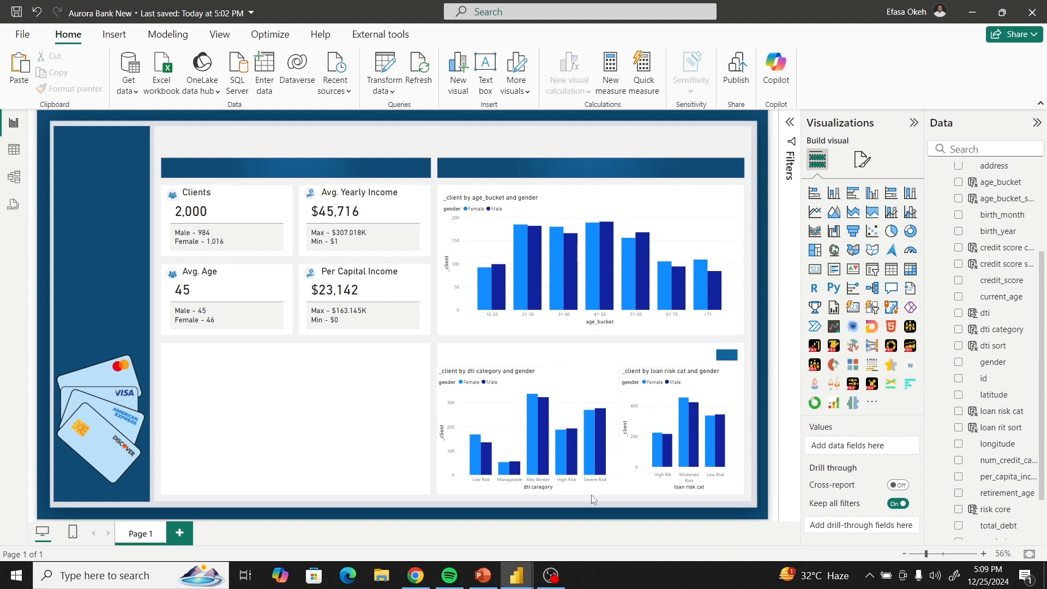
# Switch to the Aurora_Bank report, examine the two donut charts on its Demographics page, and return to the Aurora Bank New report.
pyautogui.moveTo(577, 470)
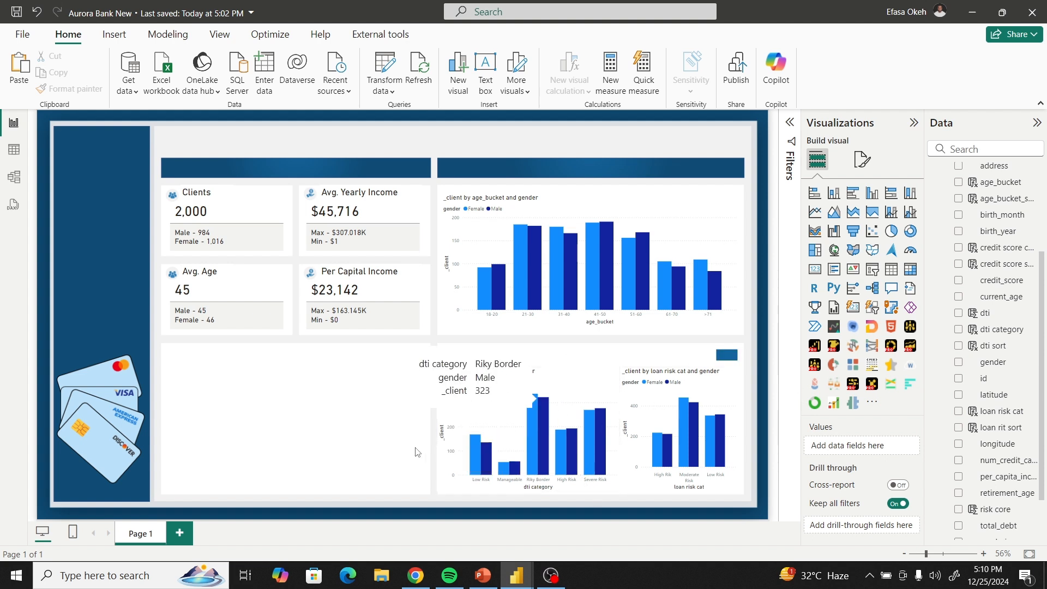
pyautogui.moveTo(516, 579)
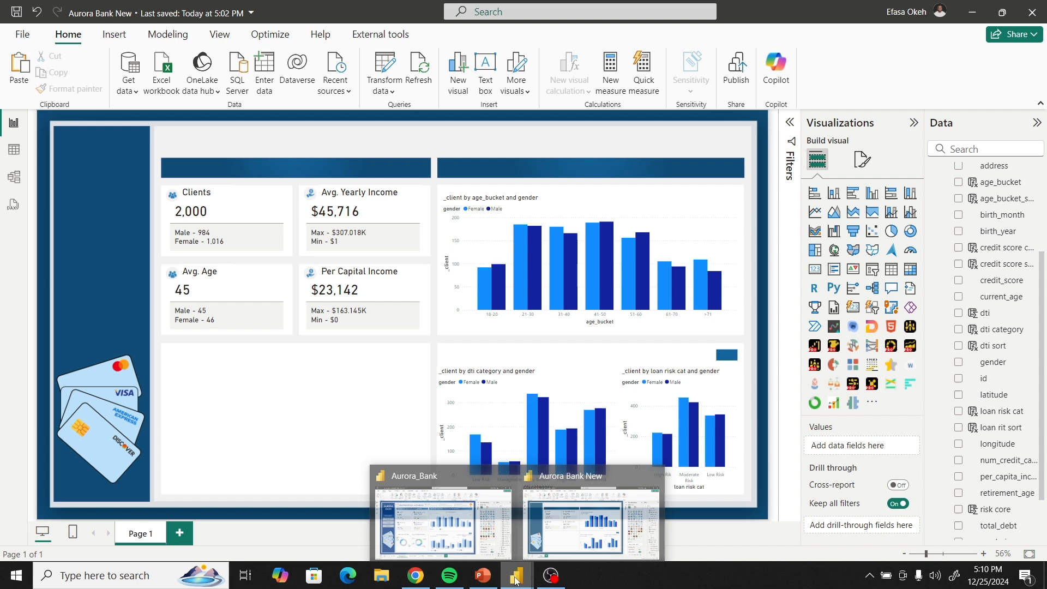
pyautogui.click(442, 529)
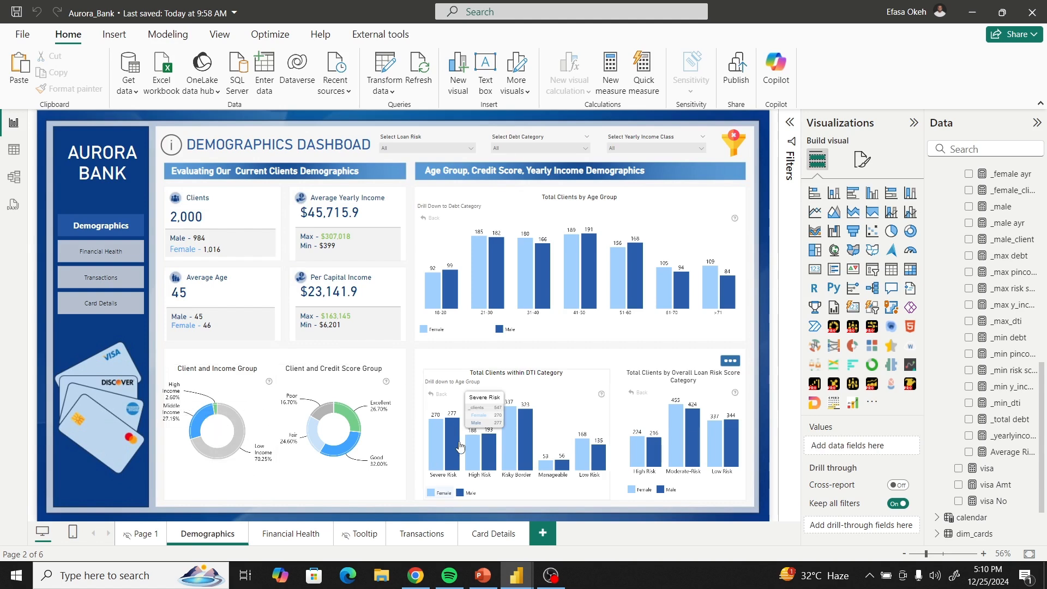
pyautogui.moveTo(513, 562)
pyautogui.click(526, 497)
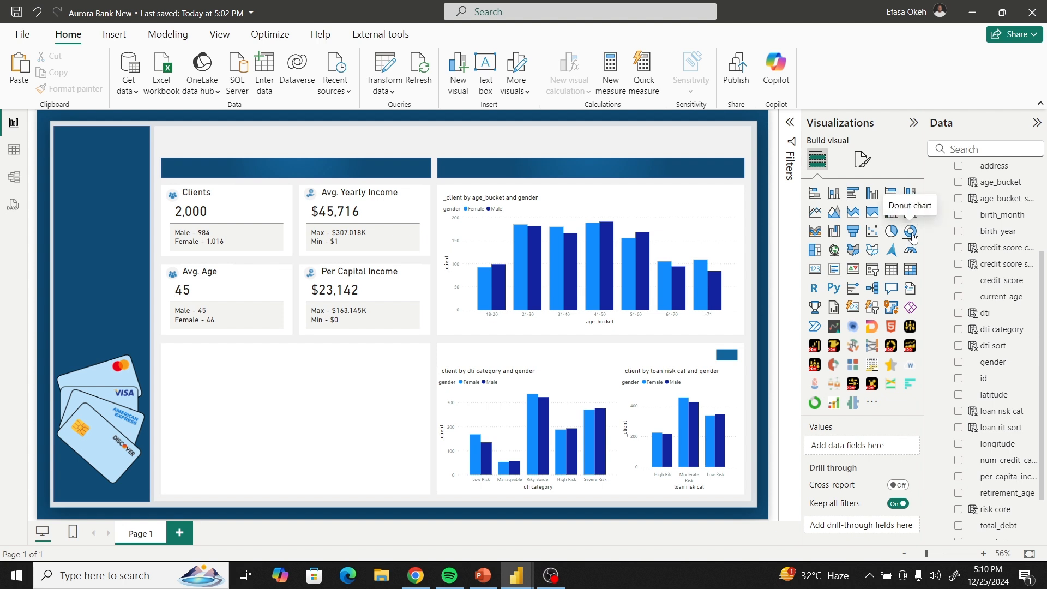
# Add a donut chart in the left part of the page's empty lower-left panel with yearly_income_bucket as its legend.
pyautogui.moveTo(148, 265); pyautogui.dragTo(224, 479)
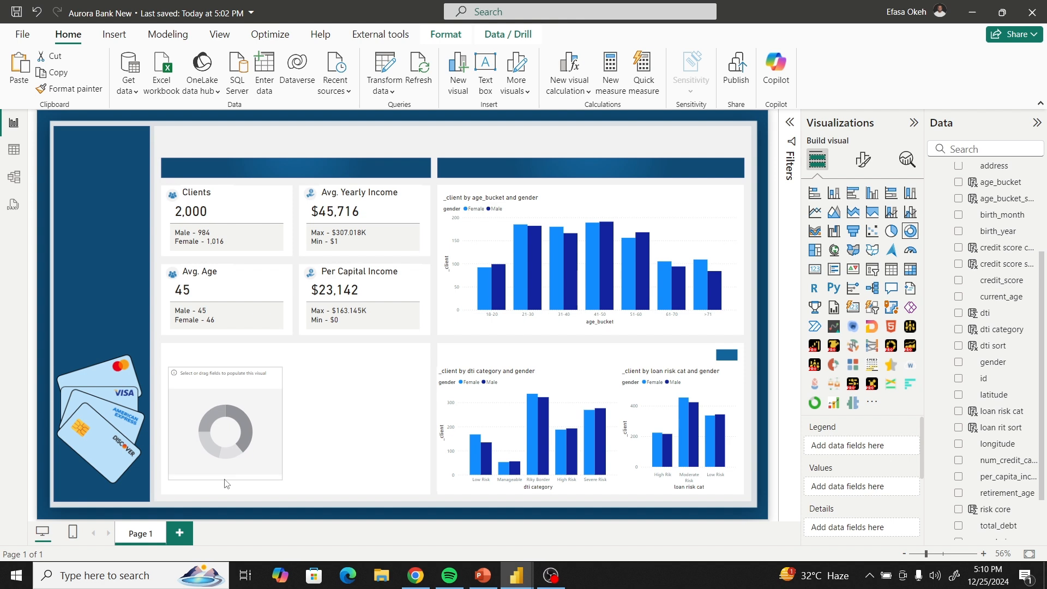
pyautogui.scroll(3, 955, 355)
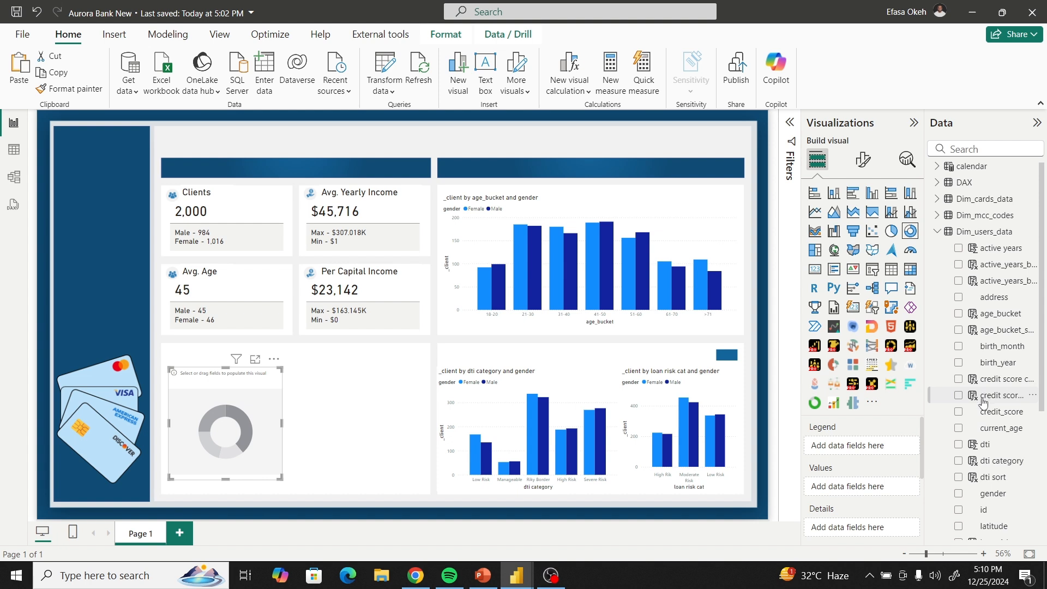
pyautogui.scroll(-4, 982, 398)
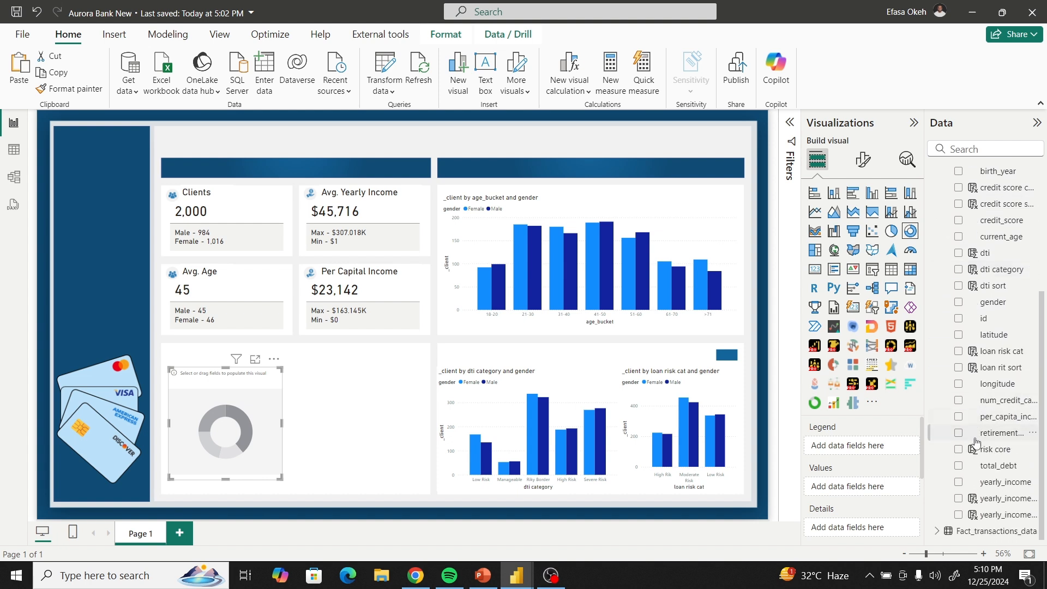
pyautogui.scroll(4, 979, 437)
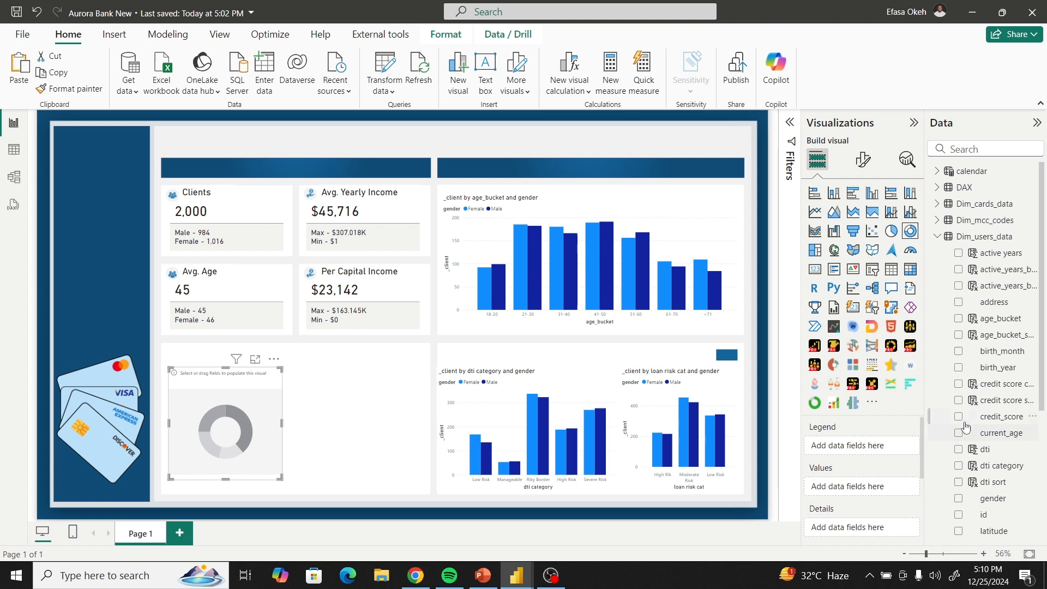
pyautogui.moveTo(923, 396); pyautogui.dragTo(862, 398)
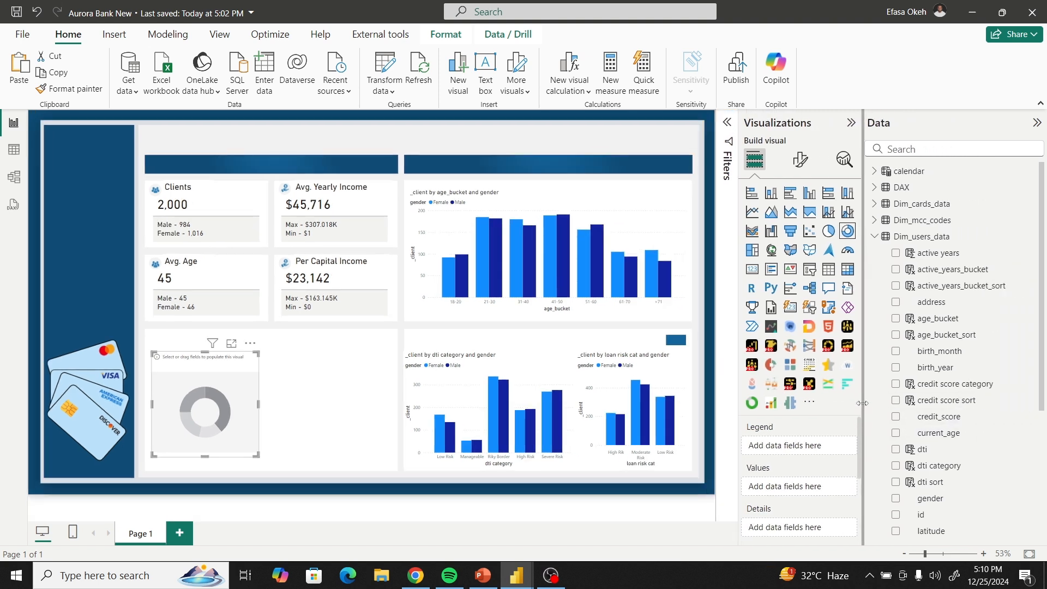
pyautogui.scroll(-5, 933, 428)
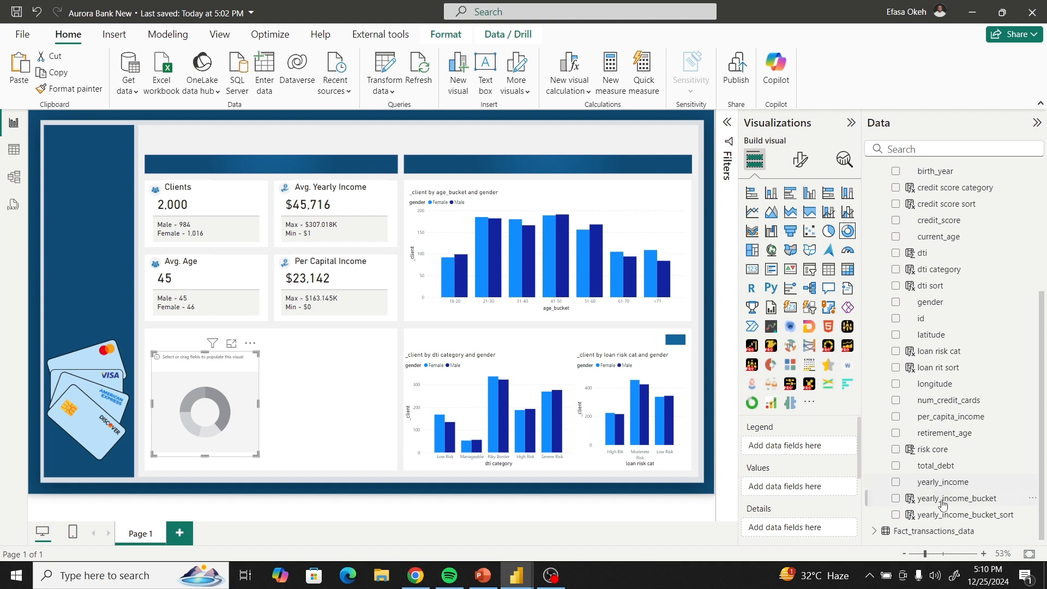
pyautogui.click(896, 499)
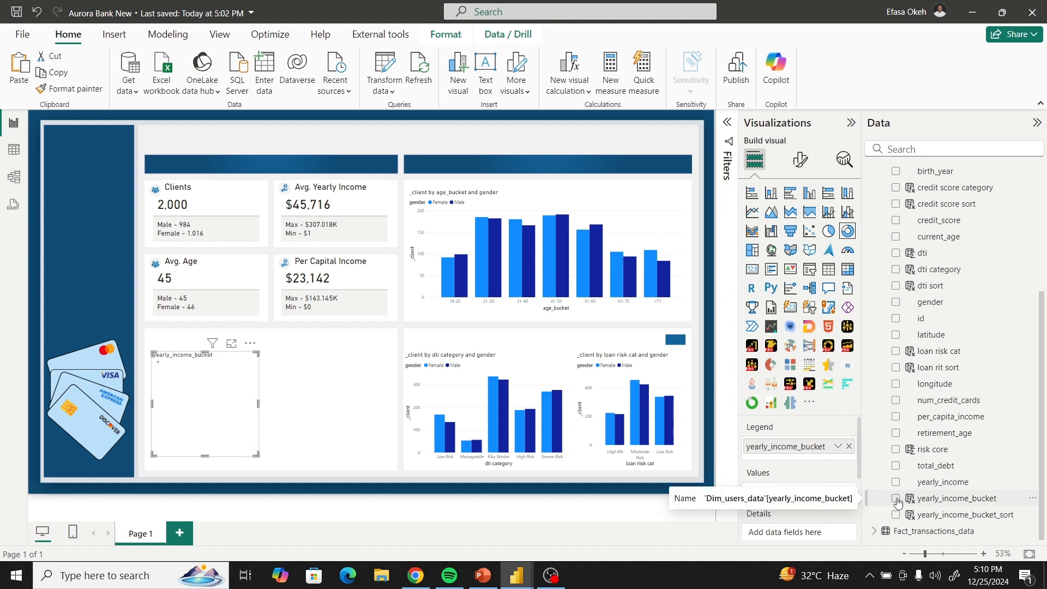
# Add the _client measure from the DAX table as the donut chart's values and enlarge the chart slightly.
pyautogui.scroll(7, 889, 221)
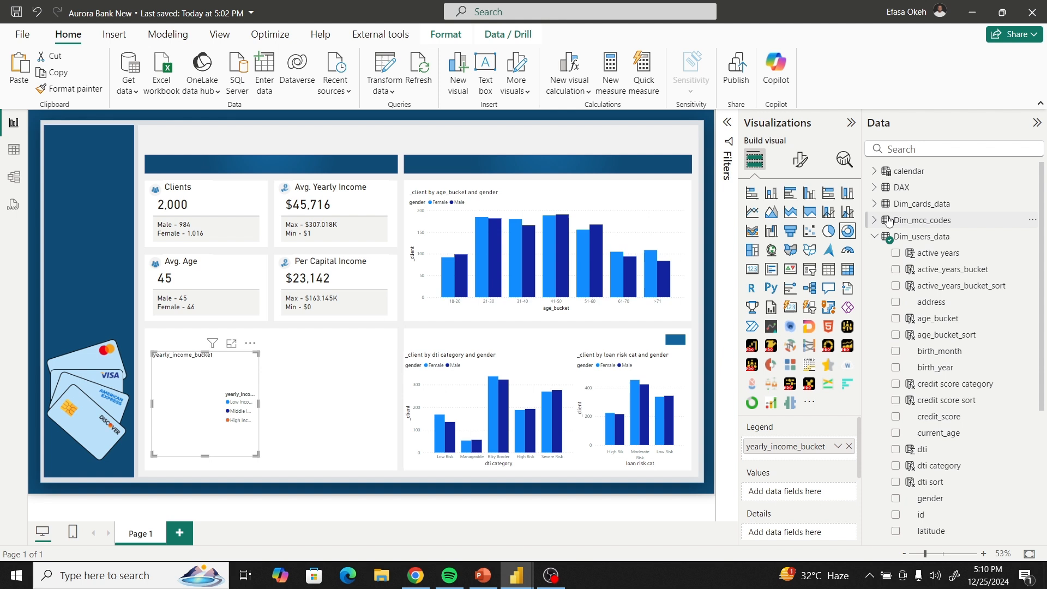
pyautogui.click(875, 188)
pyautogui.click(896, 287)
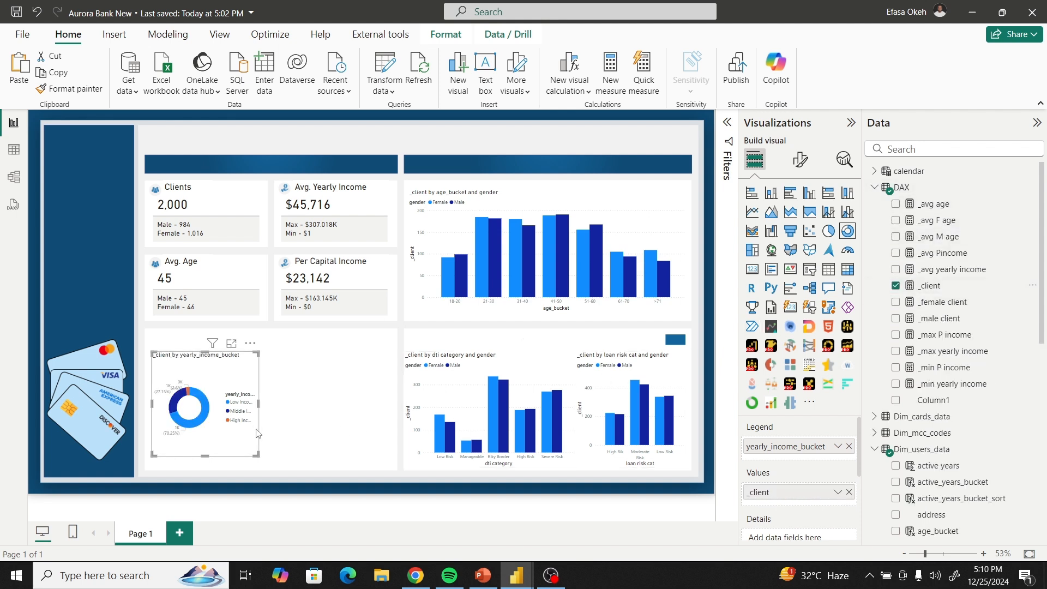
pyautogui.moveTo(256, 454); pyautogui.dragTo(279, 462)
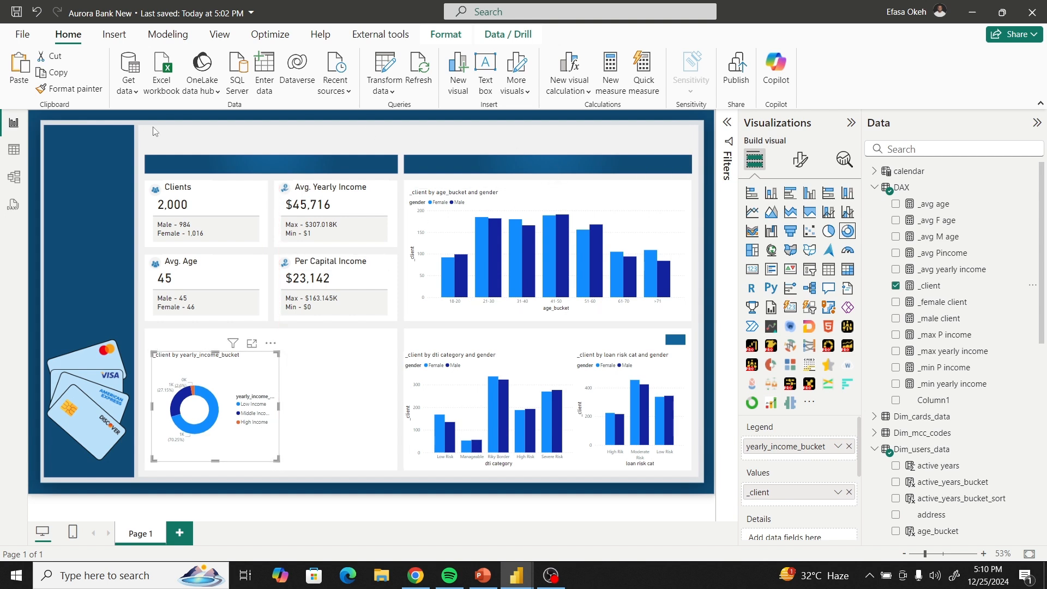
# Duplicate the yearly_income_bucket donut chart and place the copy beside the original in the same panel.
pyautogui.click(57, 74)
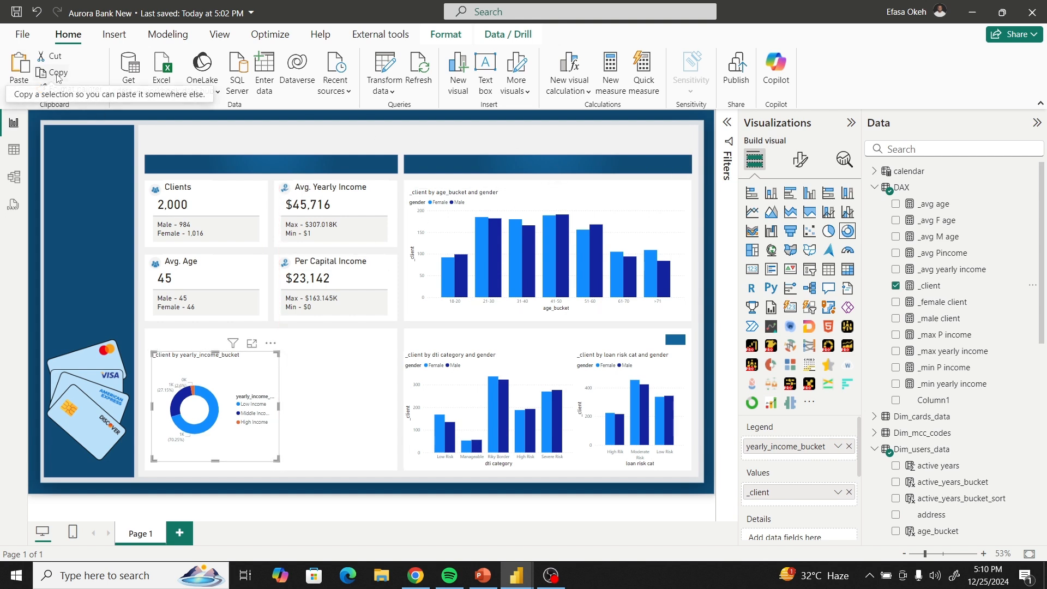
pyautogui.click(19, 68)
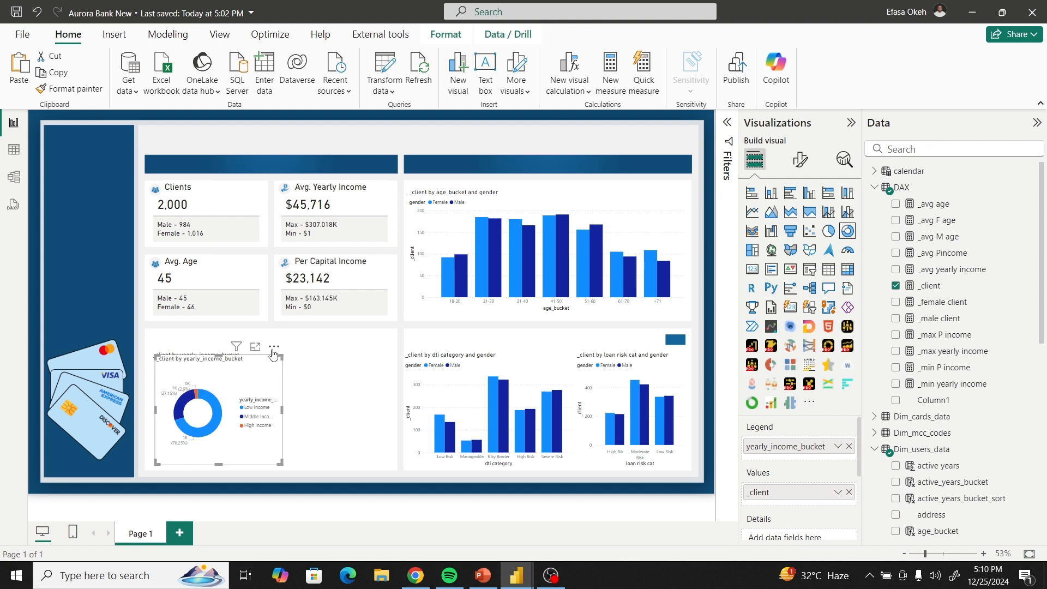
pyautogui.moveTo(275, 349); pyautogui.dragTo(382, 350)
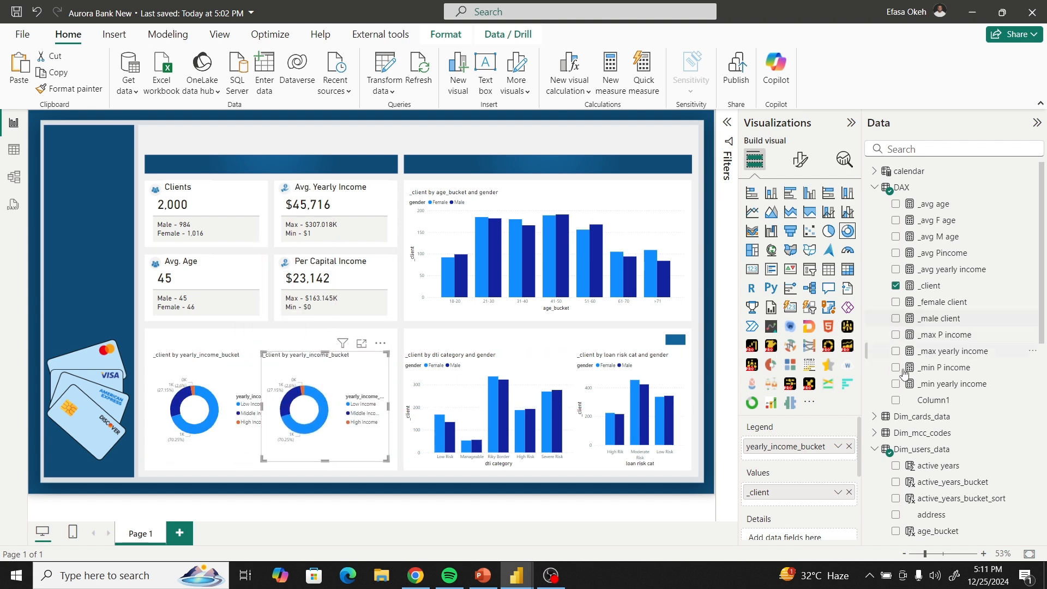
# Replace yearly_income_bucket with credit score category as the legend of the copied donut chart.
pyautogui.scroll(-5, 901, 428)
pyautogui.scroll(-5, 902, 431)
pyautogui.scroll(-5, 906, 436)
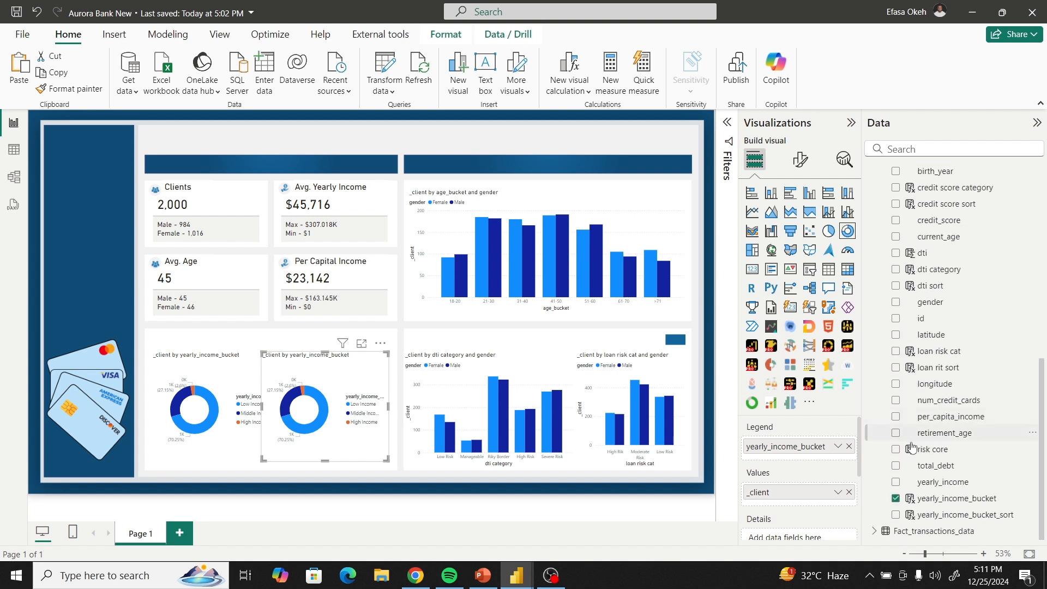
pyautogui.click(896, 498)
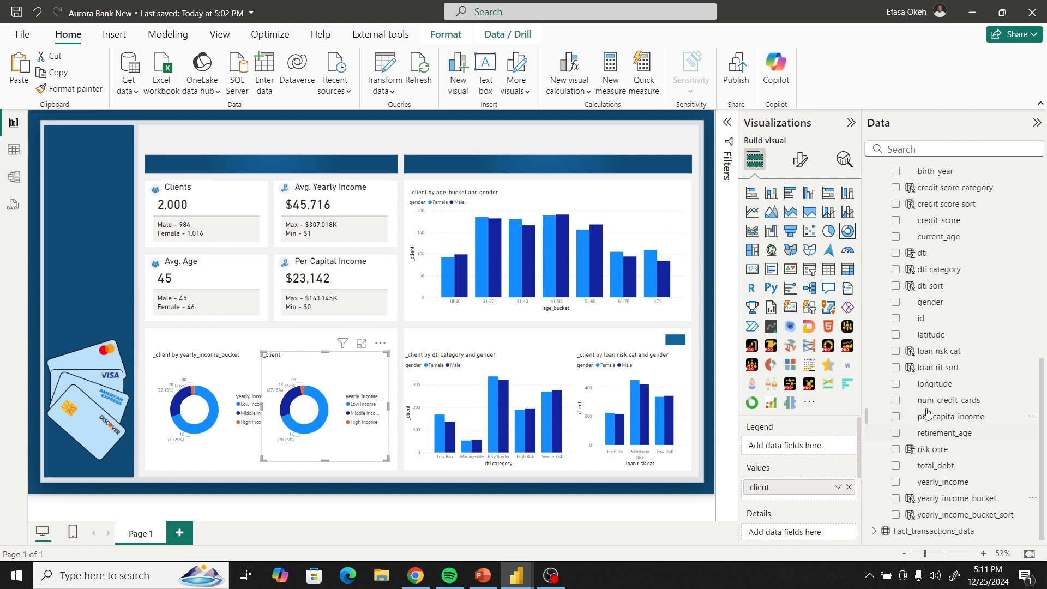
pyautogui.scroll(2, 927, 393)
pyautogui.scroll(1, 929, 394)
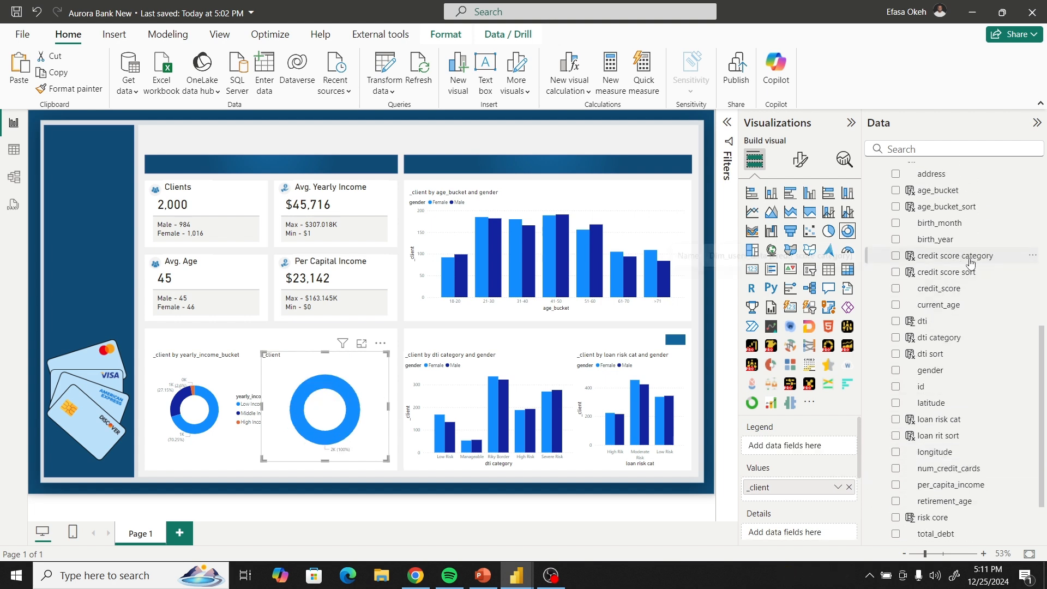
pyautogui.click(896, 256)
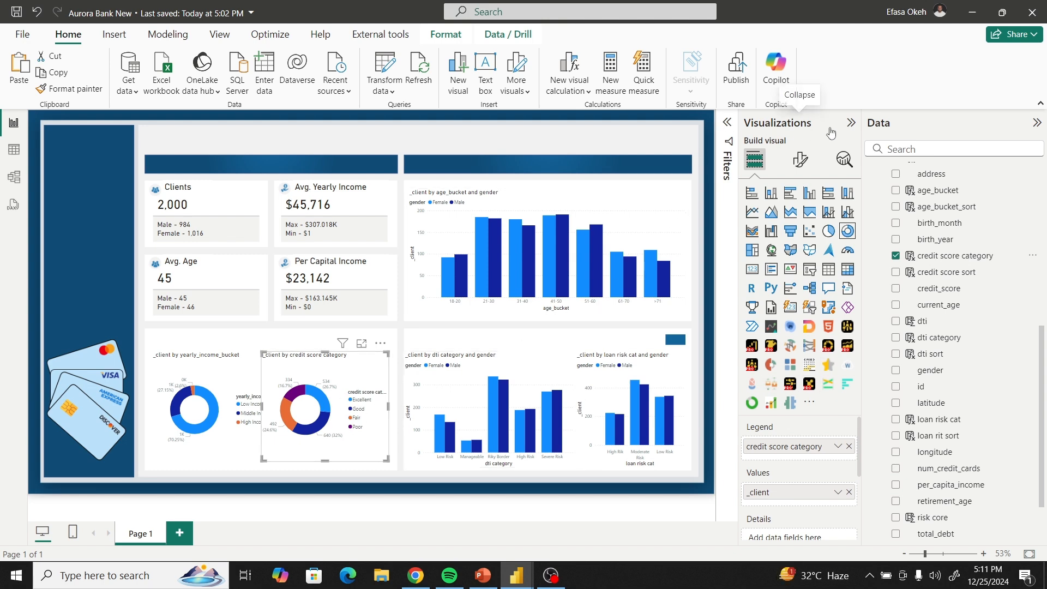
# Collapse the DAX and Dim_users_data tables and hide the visualization settings and field list to free canvas space.
pyautogui.click(851, 123)
pyautogui.click(1037, 123)
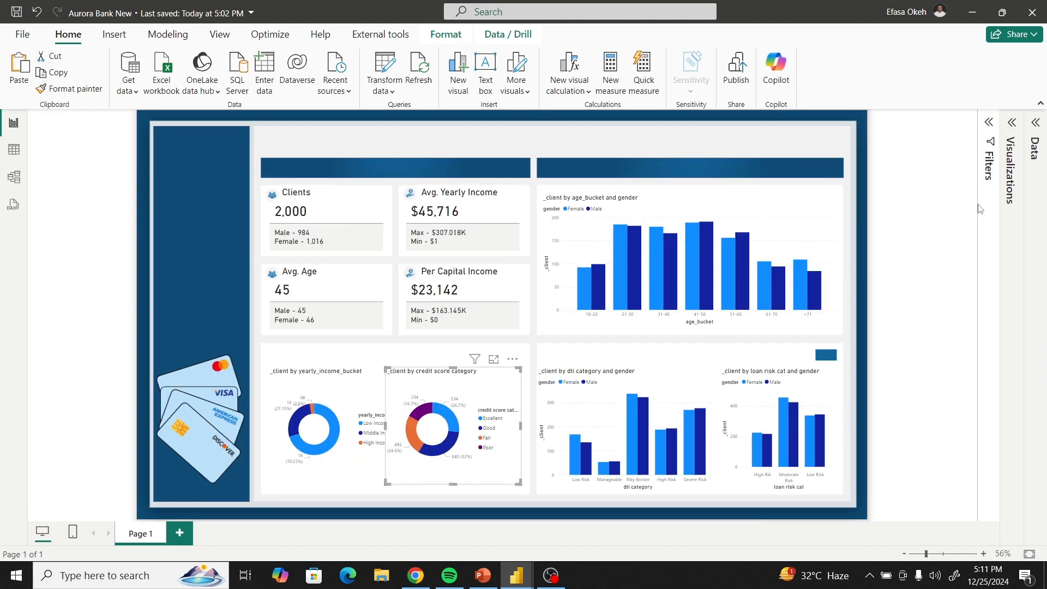
pyautogui.click(1035, 134)
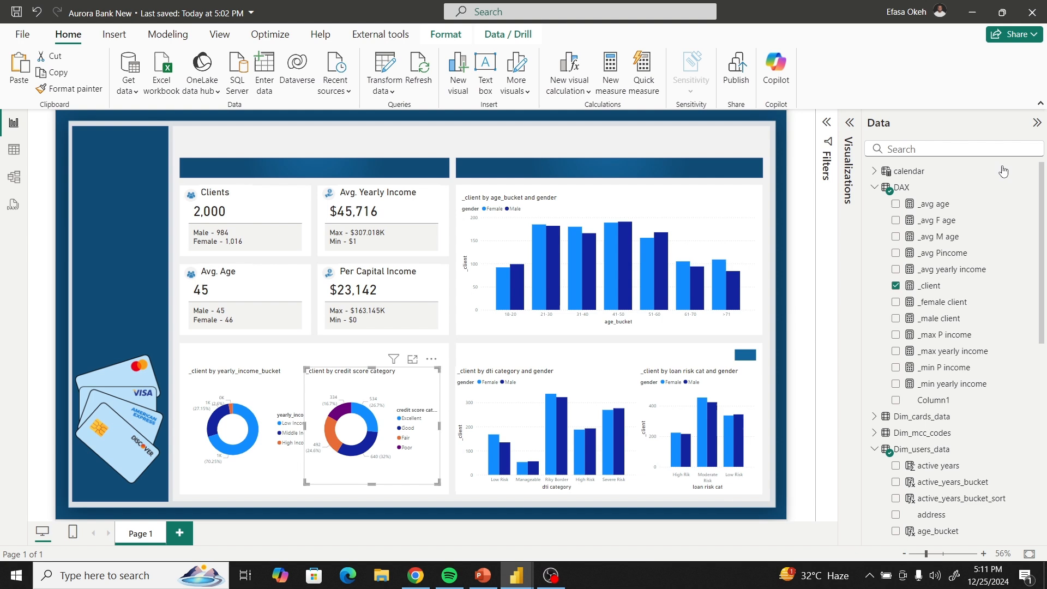
pyautogui.click(875, 187)
pyautogui.click(875, 237)
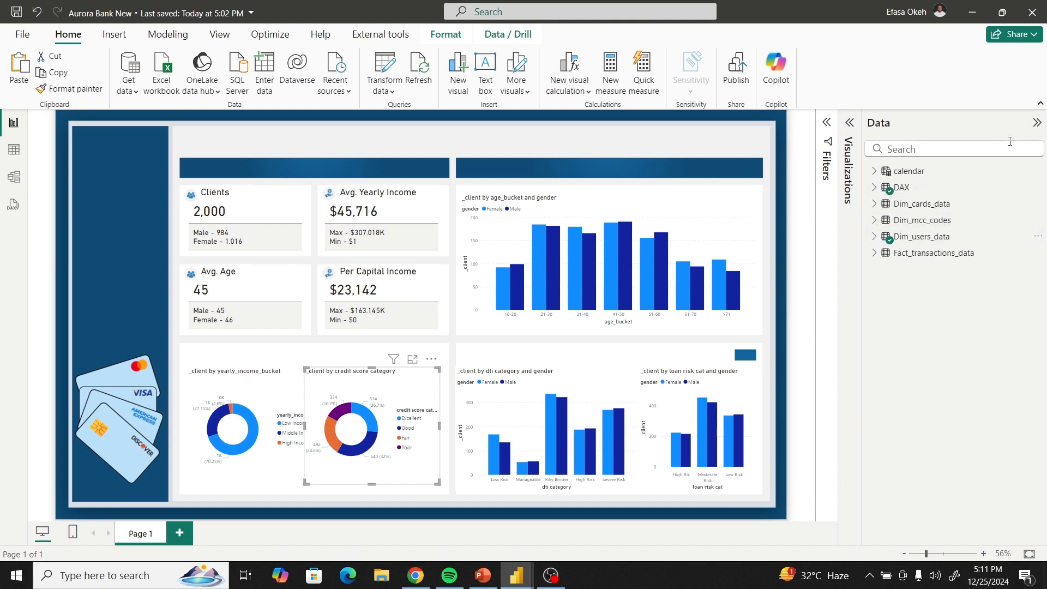
pyautogui.click(1036, 125)
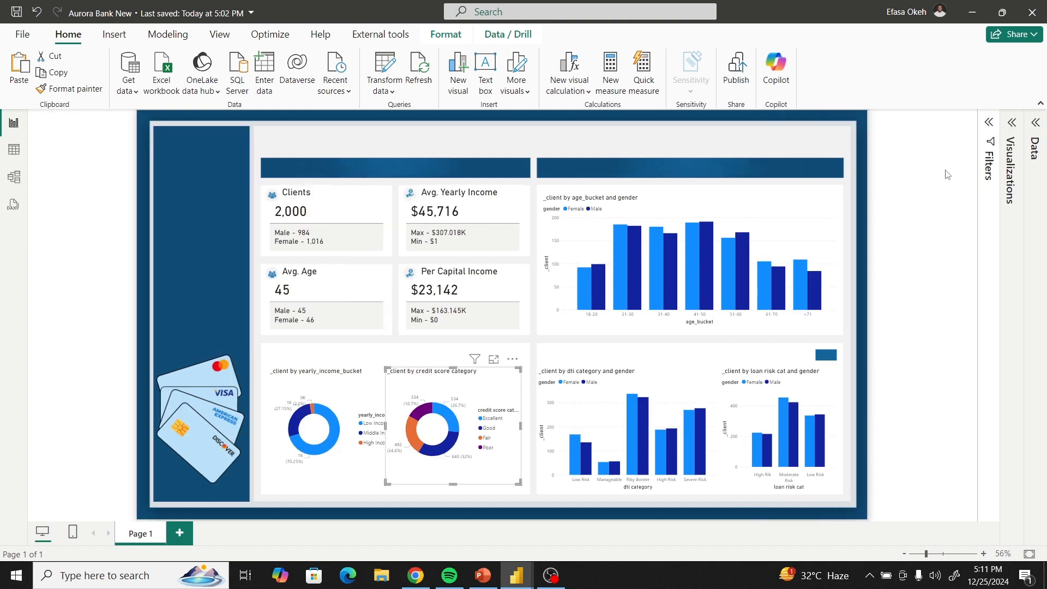
# Turn off the X-axis title on the clustered column chart of clients by age_bucket and gender.
pyautogui.click(598, 153)
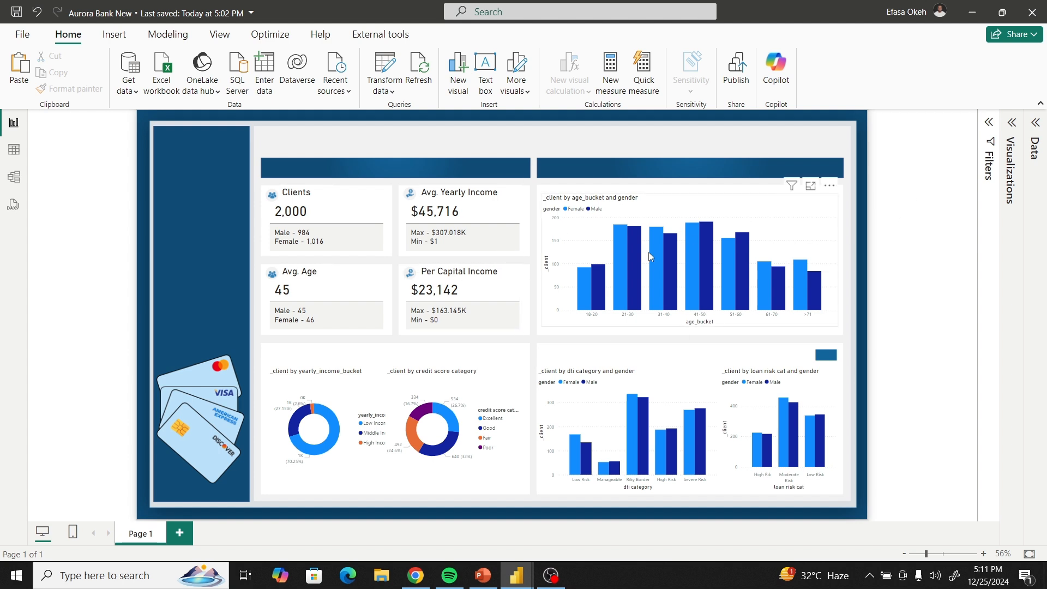
pyautogui.click(619, 205)
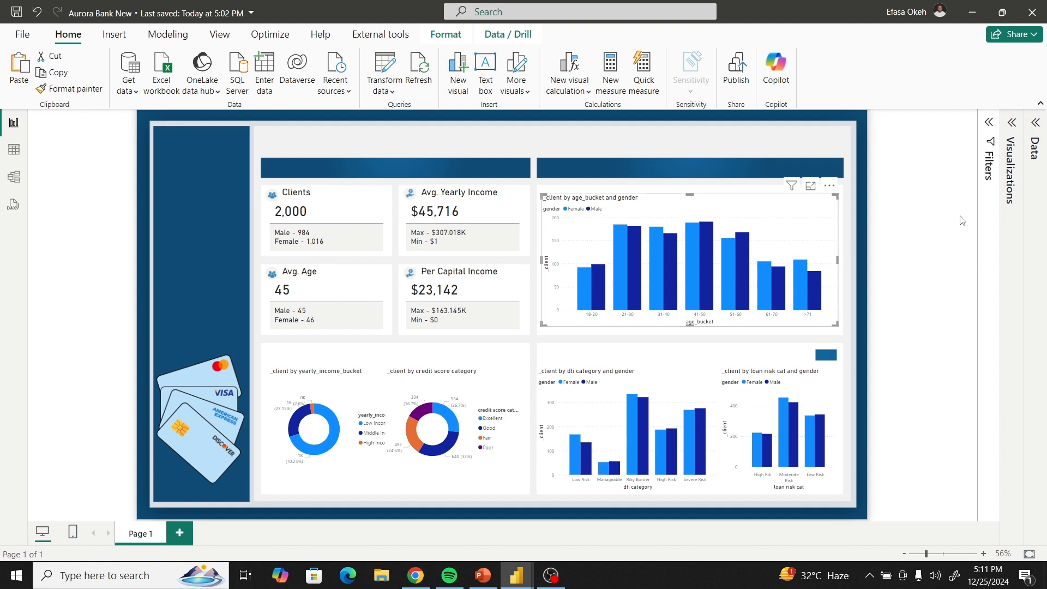
pyautogui.click(1014, 125)
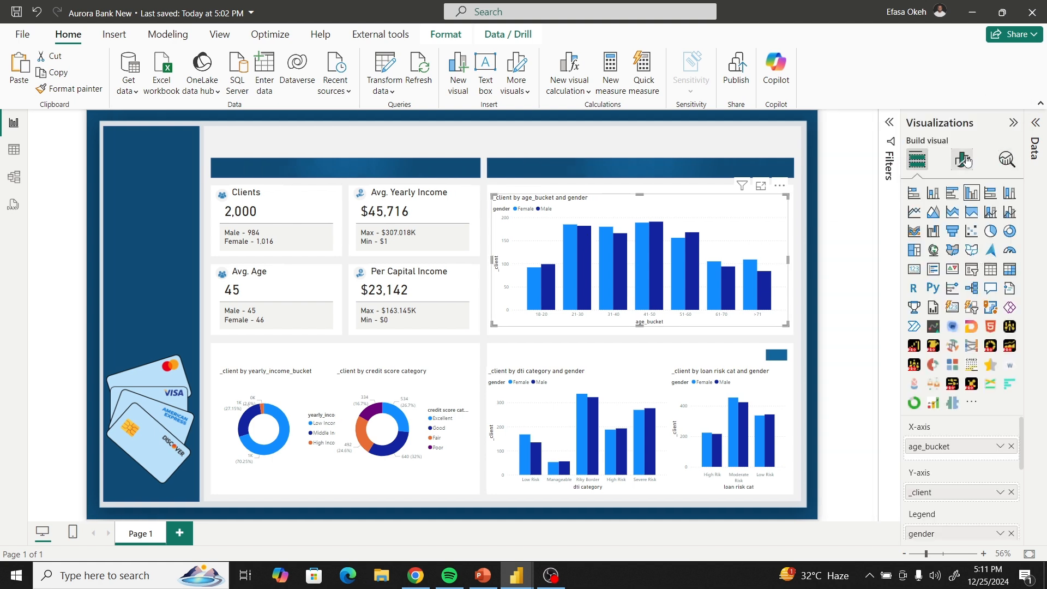
pyautogui.click(963, 160)
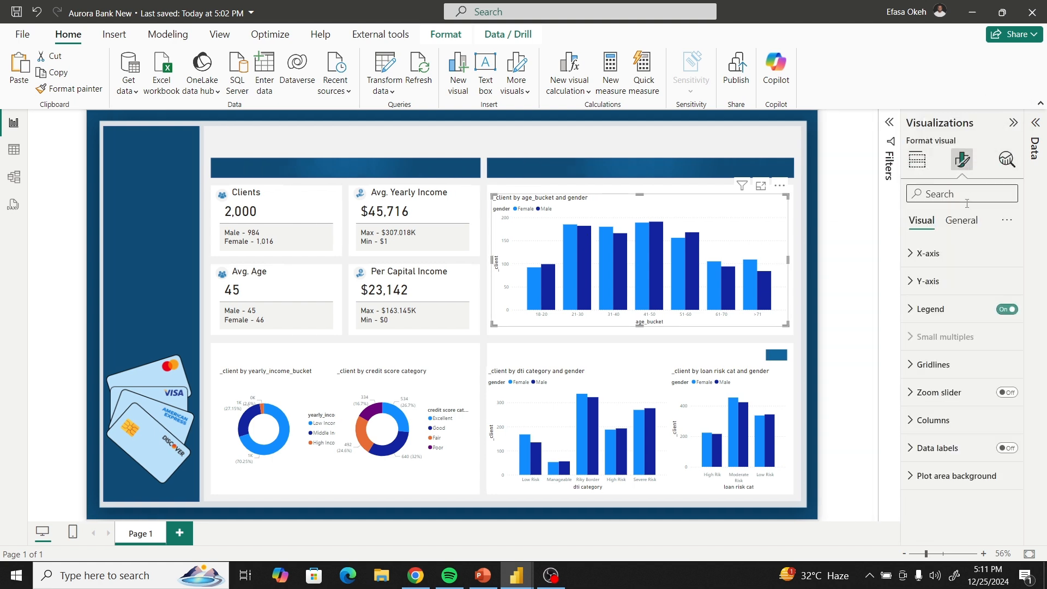
pyautogui.click(921, 259)
pyautogui.click(1002, 474)
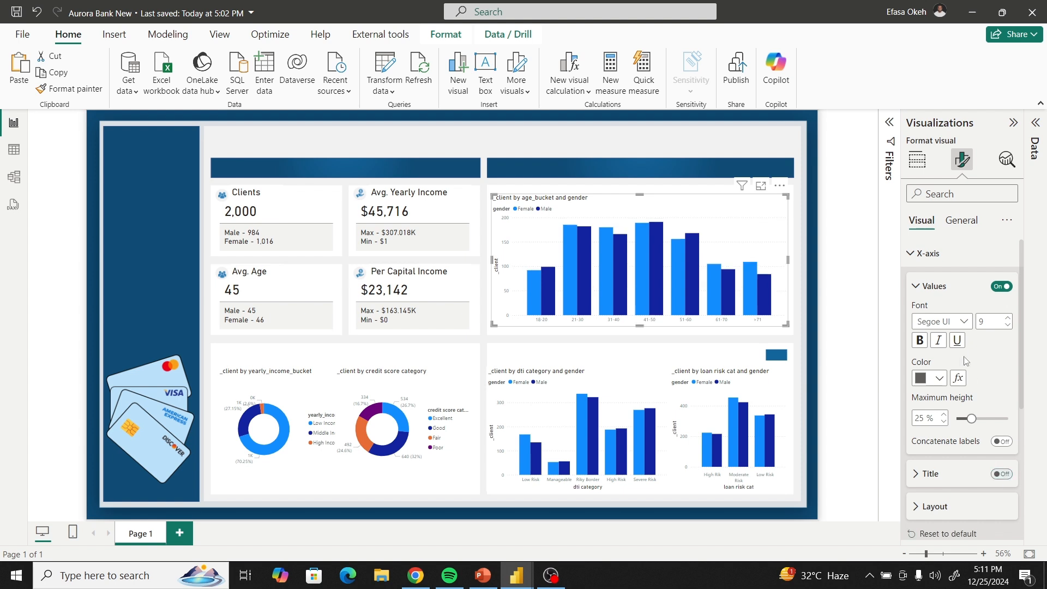
# Format the age chart's X-axis values in black DIN font at size 10.
pyautogui.click(936, 327)
pyautogui.click(931, 376)
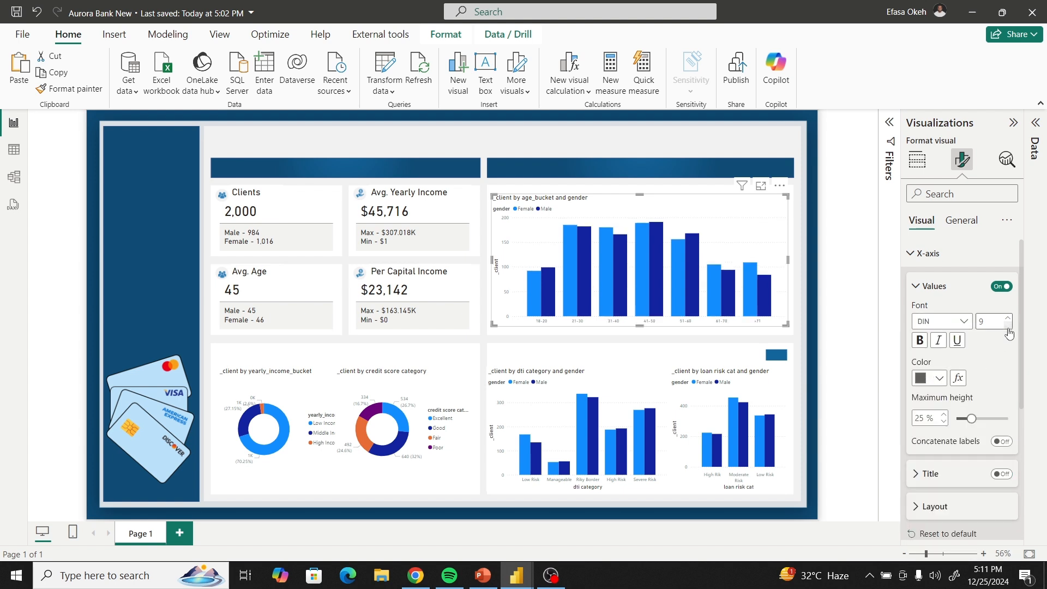
pyautogui.click(940, 380)
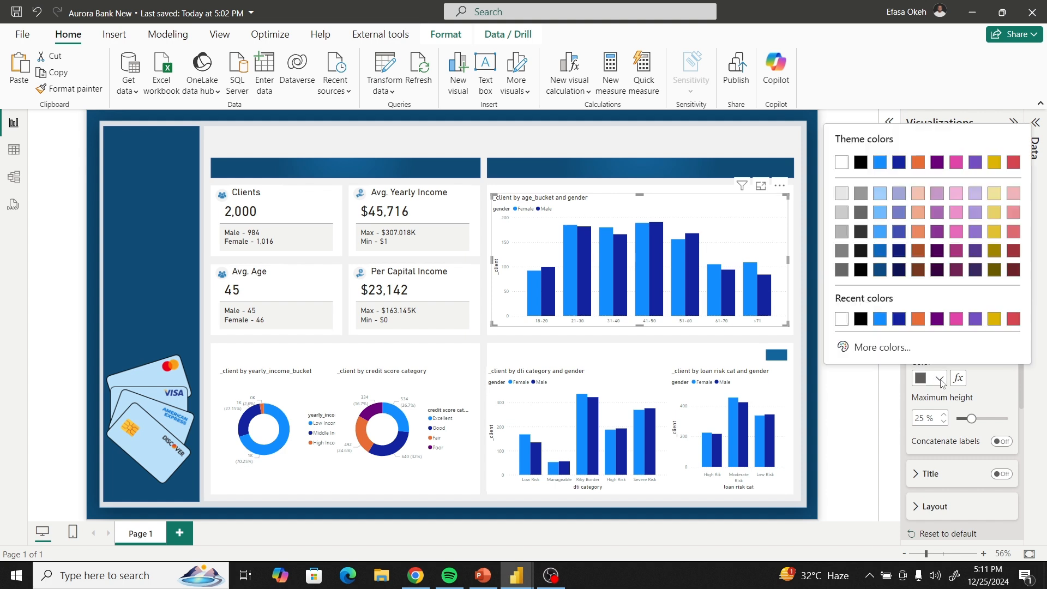
pyautogui.click(861, 322)
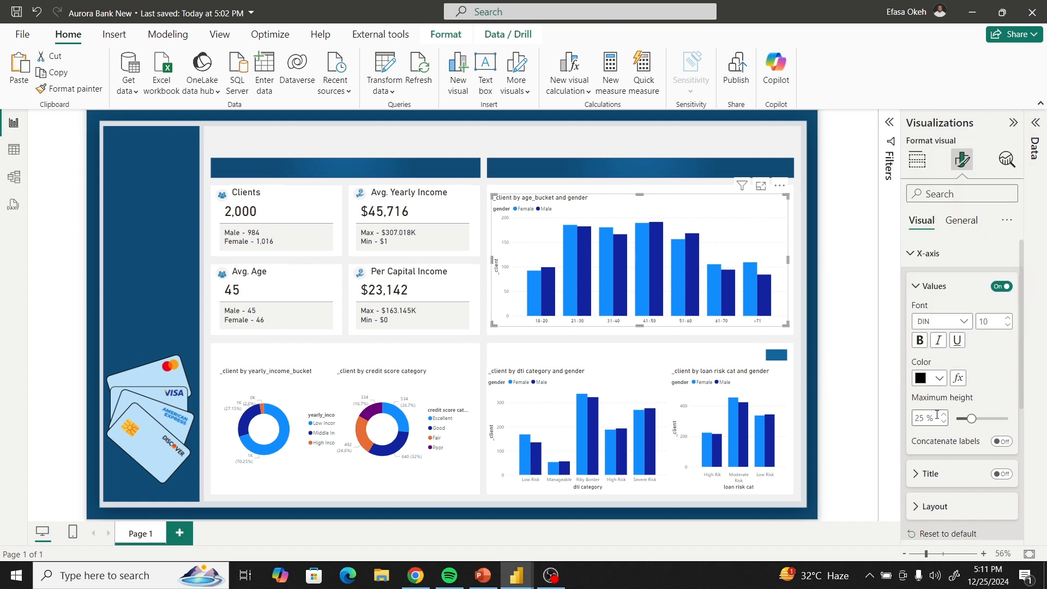
pyautogui.click(914, 253)
# Turn off both the values and the title of the age chart's Y-axis.
pyautogui.click(911, 281)
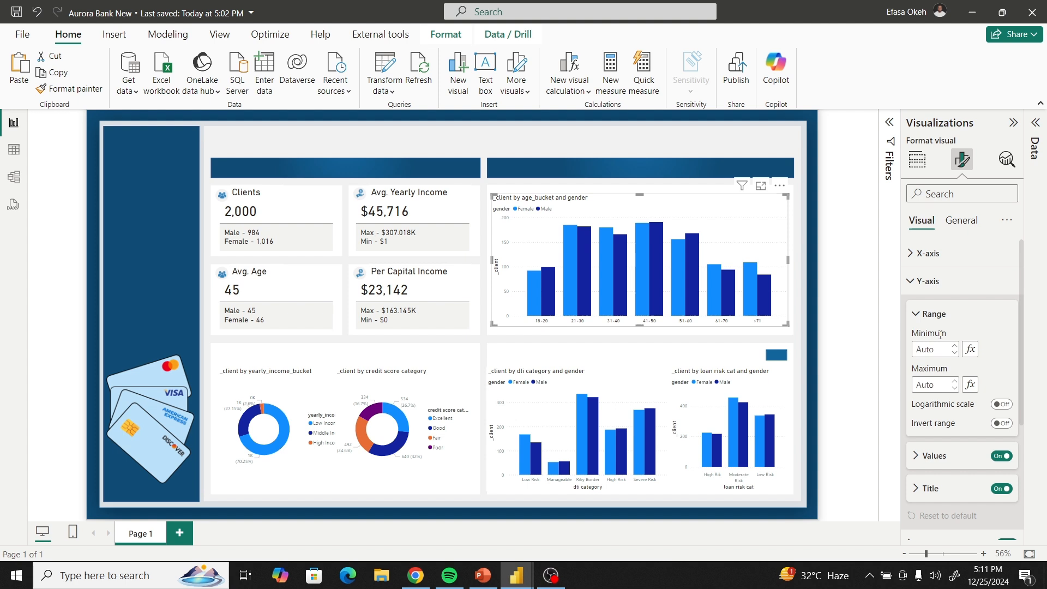
pyautogui.click(1000, 456)
pyautogui.click(1000, 490)
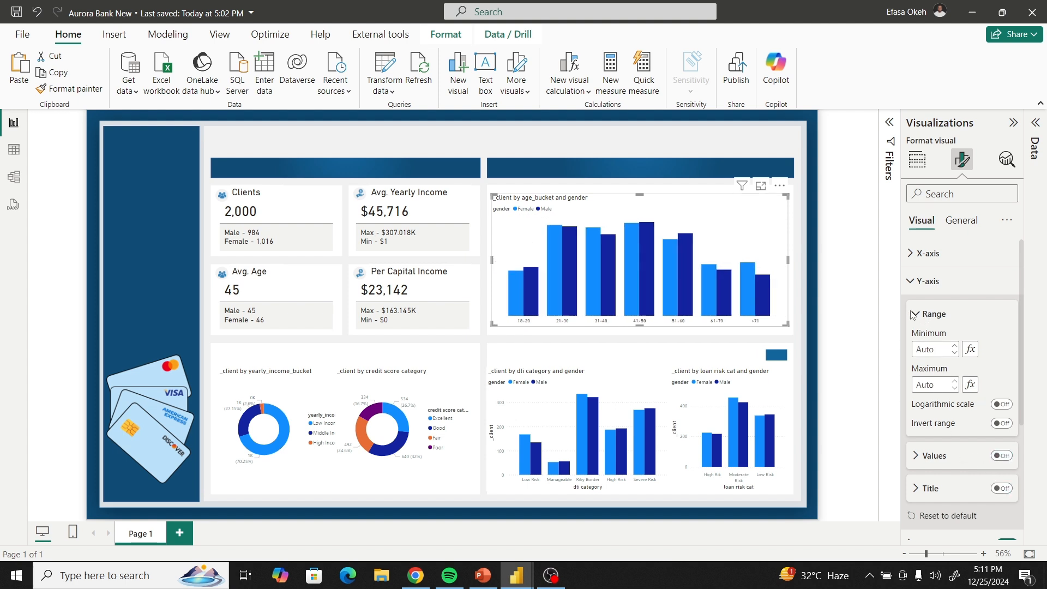
pyautogui.click(911, 281)
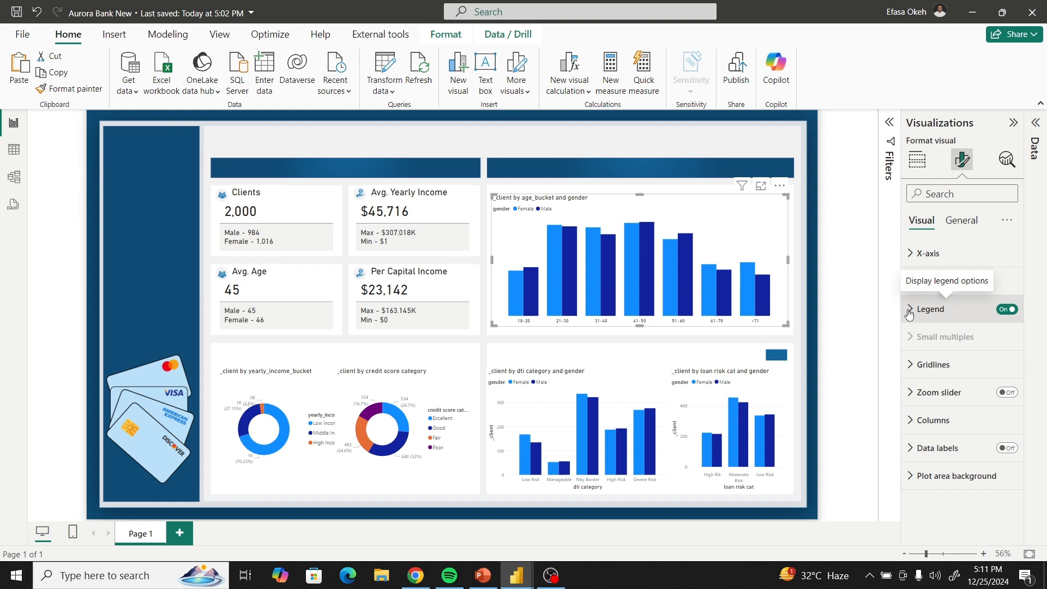
# Turn off the legend title and turn on data labels for the age chart.
pyautogui.click(909, 312)
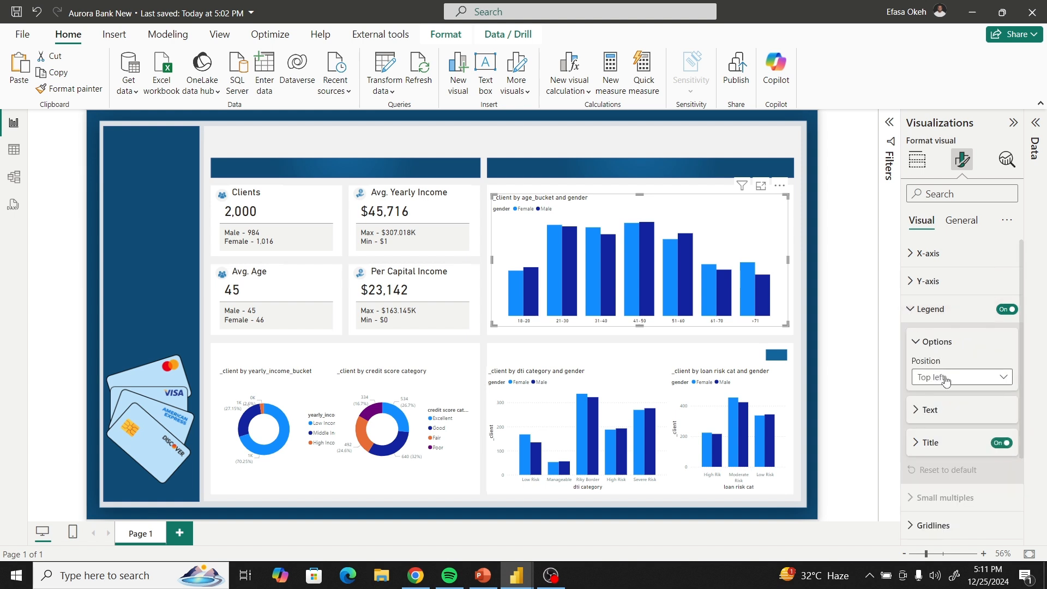
pyautogui.click(1002, 444)
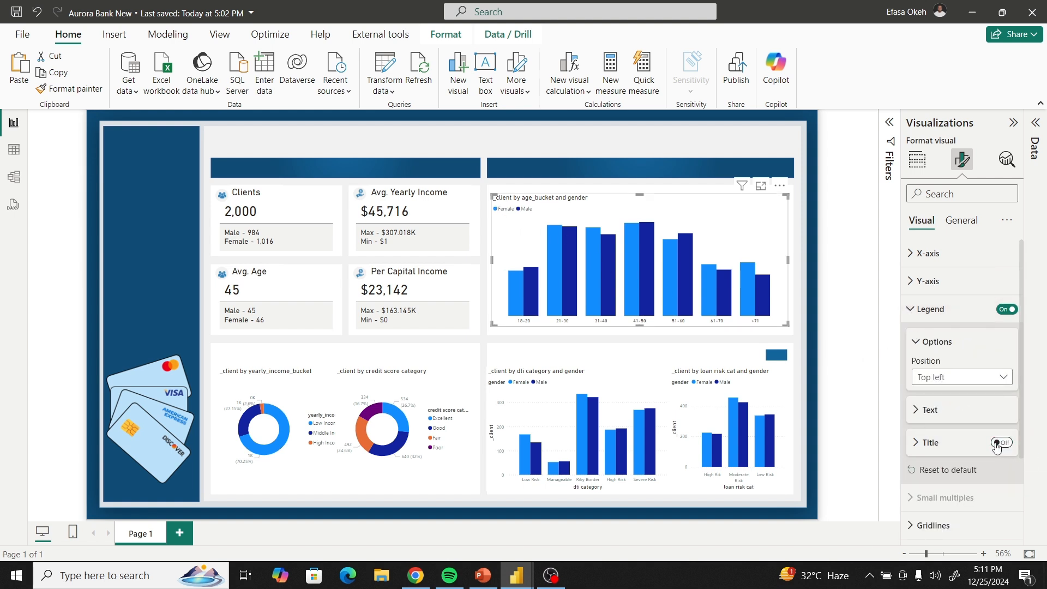
pyautogui.click(914, 309)
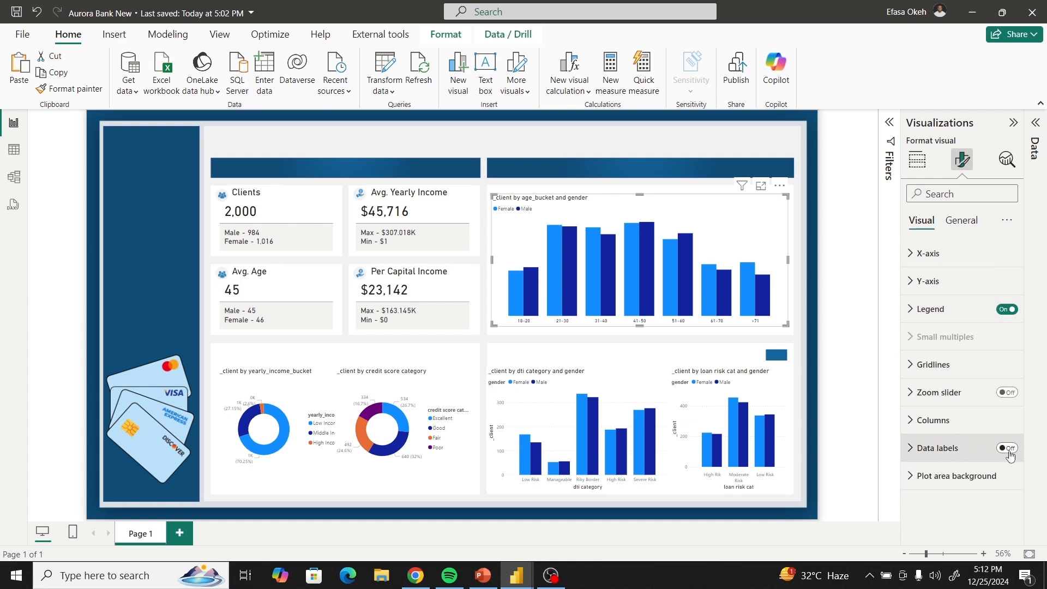
pyautogui.click(1007, 449)
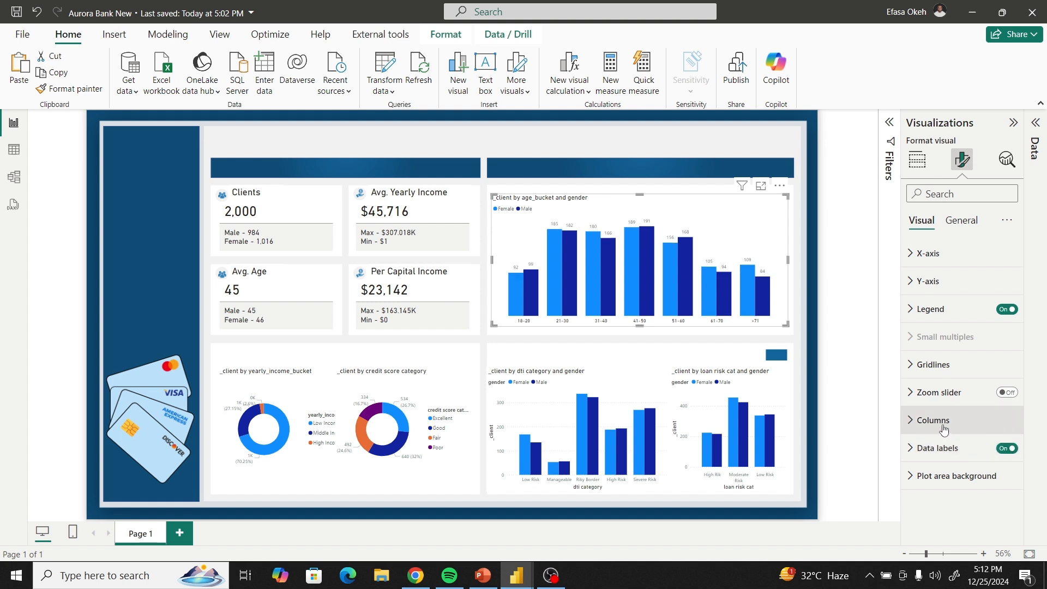
# Change the age chart's title text to "Total Client by Age Group".
pyautogui.click(961, 223)
pyautogui.click(925, 281)
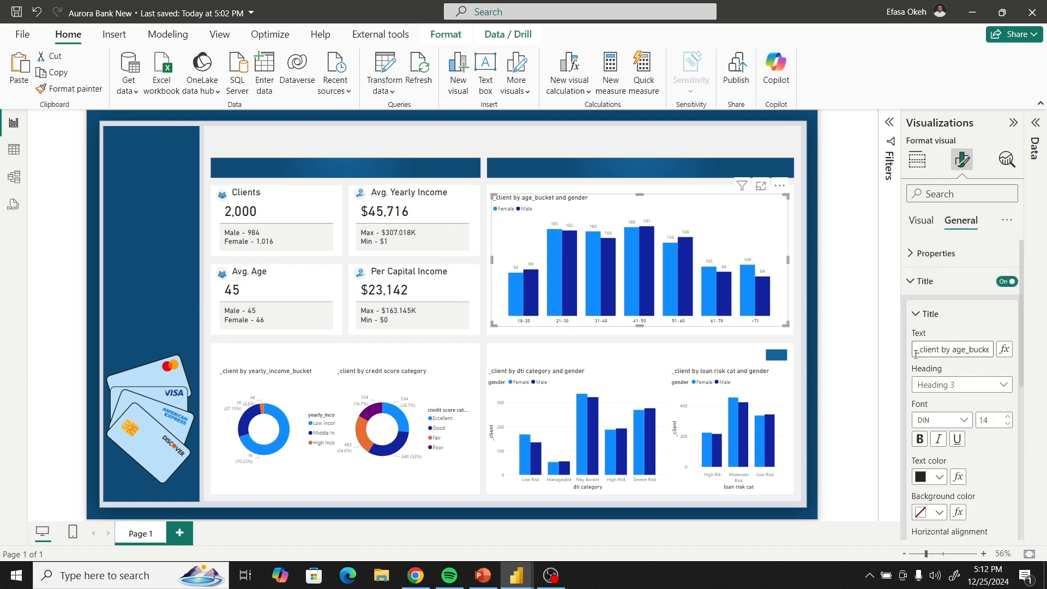
pyautogui.click(916, 349)
pyautogui.moveTo(916, 351); pyautogui.dragTo(1046, 372)
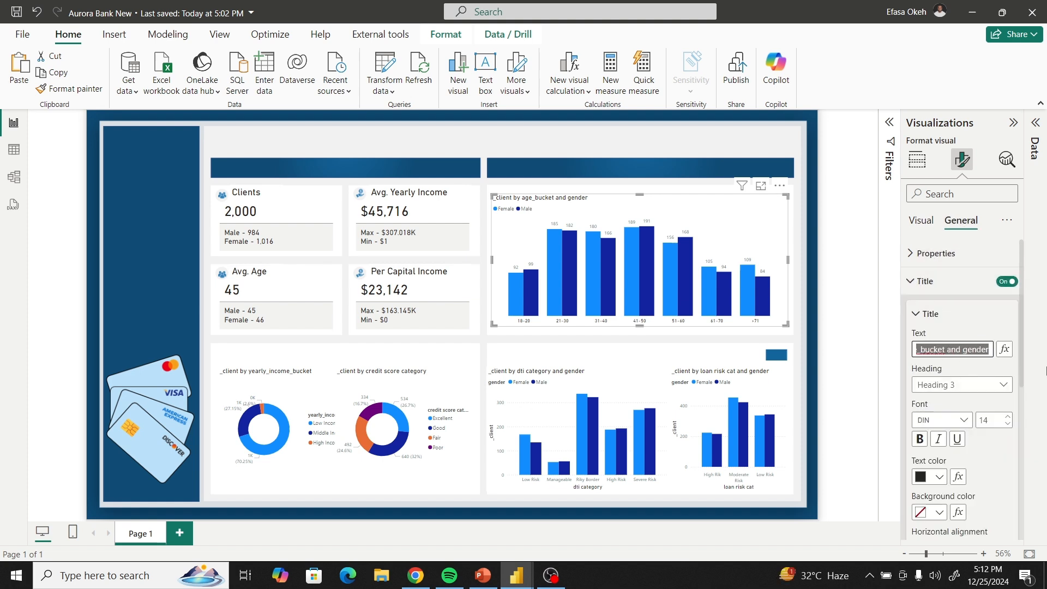
pyautogui.write('Total Client by A')
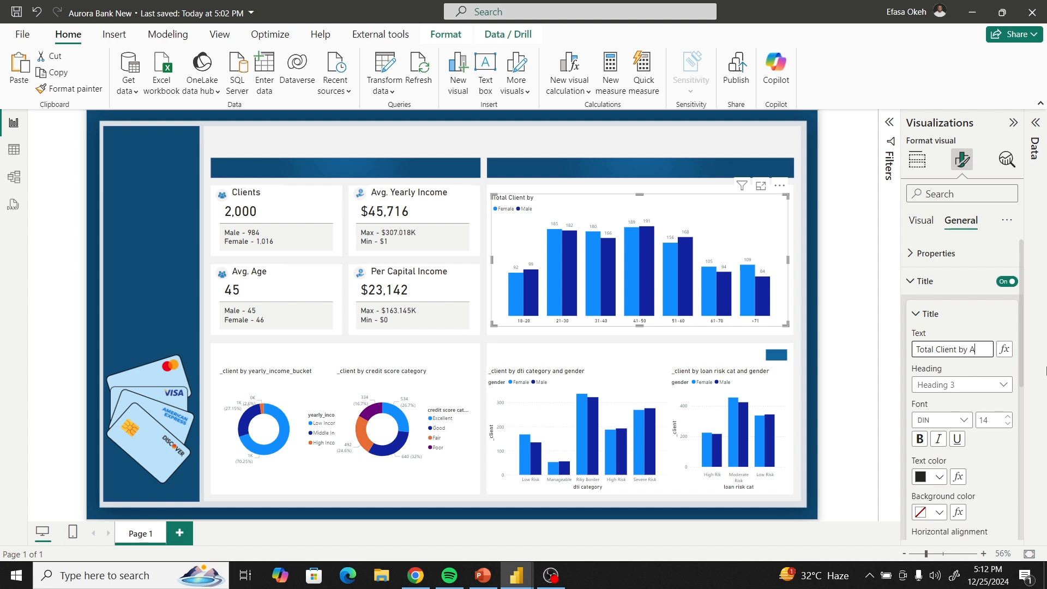
pyautogui.write('Group')
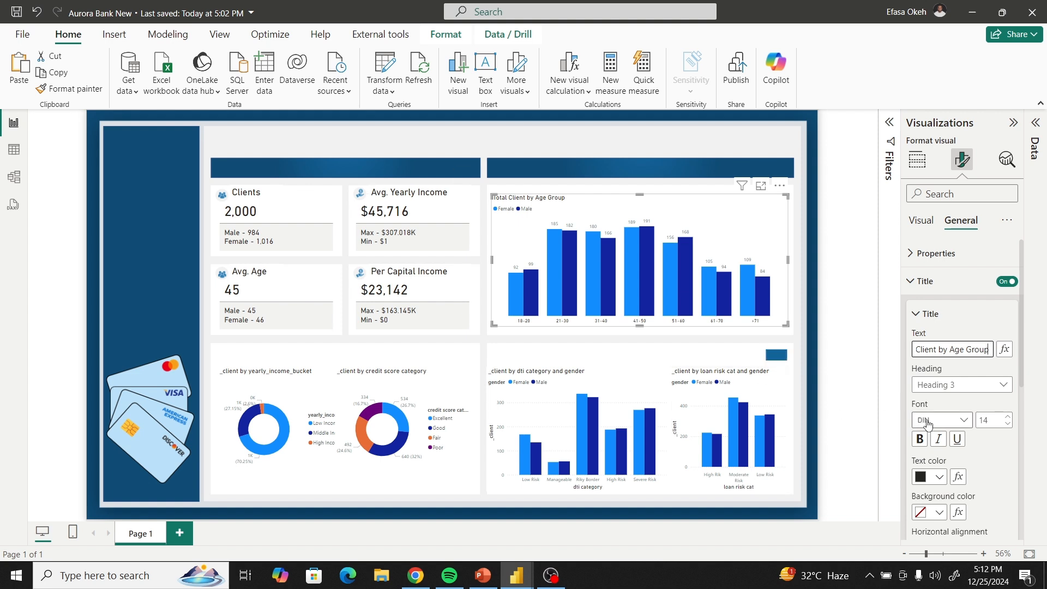
# Set the age chart's title to font size 16 and center it horizontally.
pyautogui.click(1009, 417)
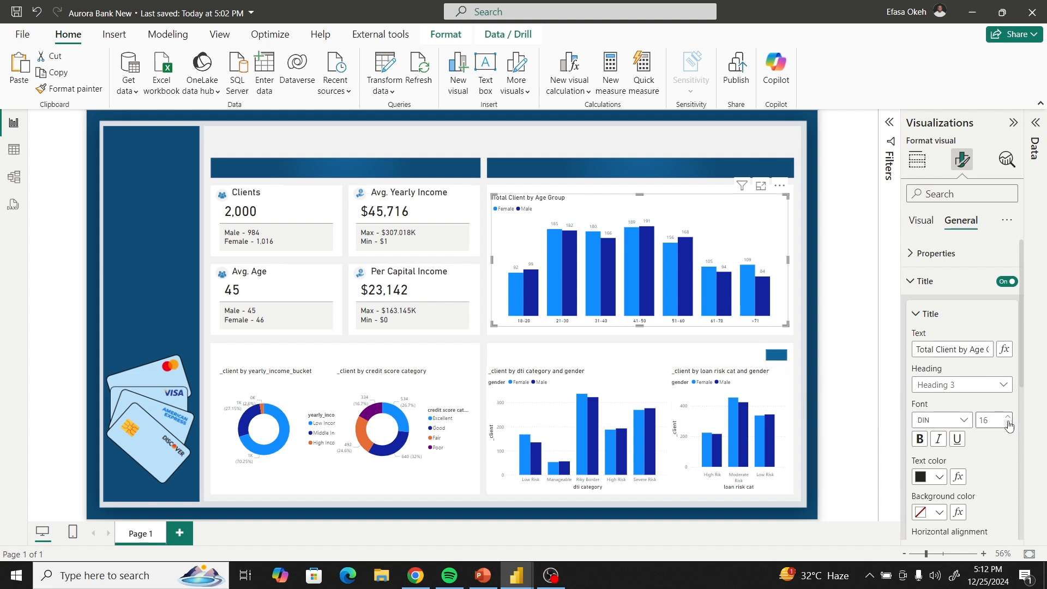
pyautogui.scroll(-3, 947, 440)
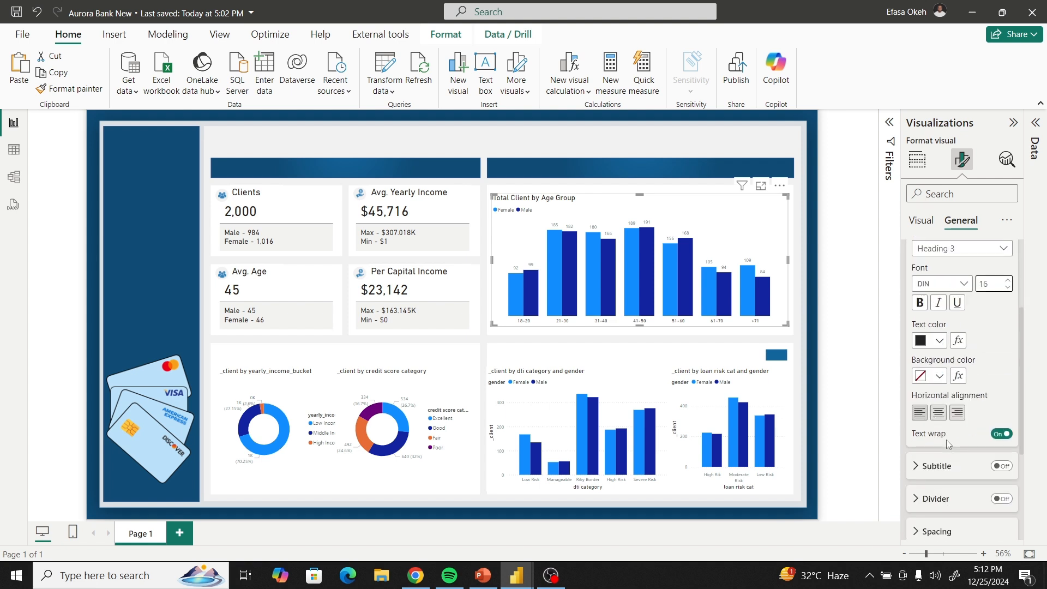
pyautogui.click(939, 412)
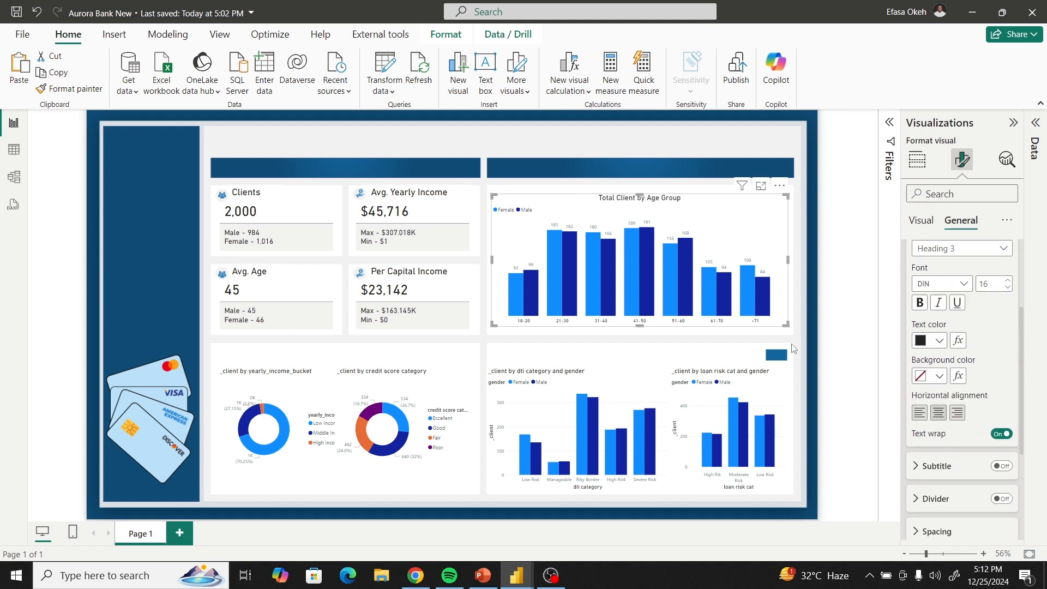
pyautogui.click(797, 255)
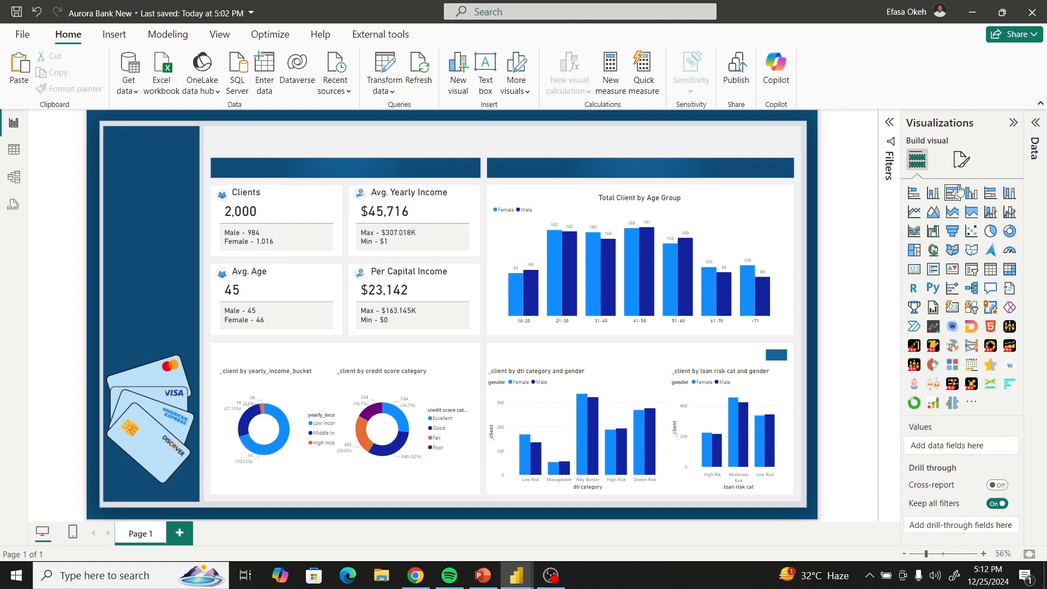
# Open the column color settings of the Total Client by Age Group chart and apply them to the Male series.
pyautogui.click(801, 207)
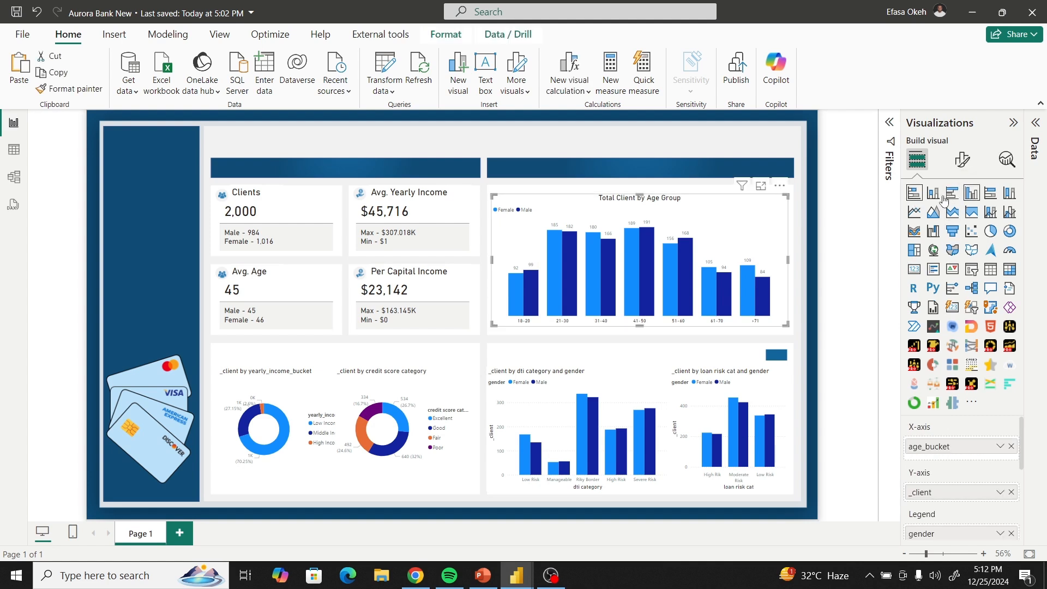
pyautogui.click(962, 159)
pyautogui.click(934, 420)
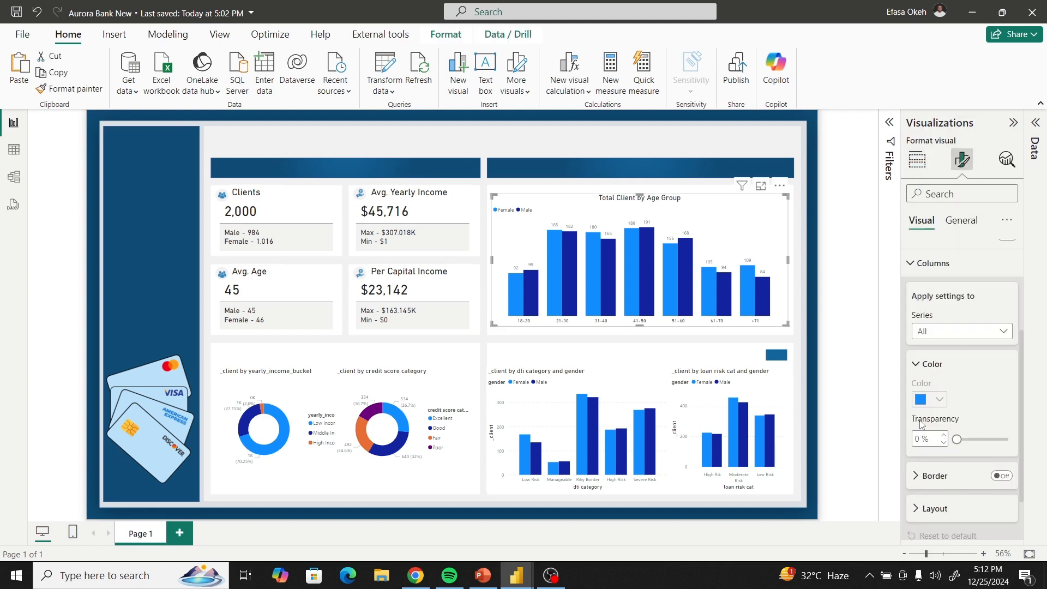
pyautogui.scroll(-1, 937, 338)
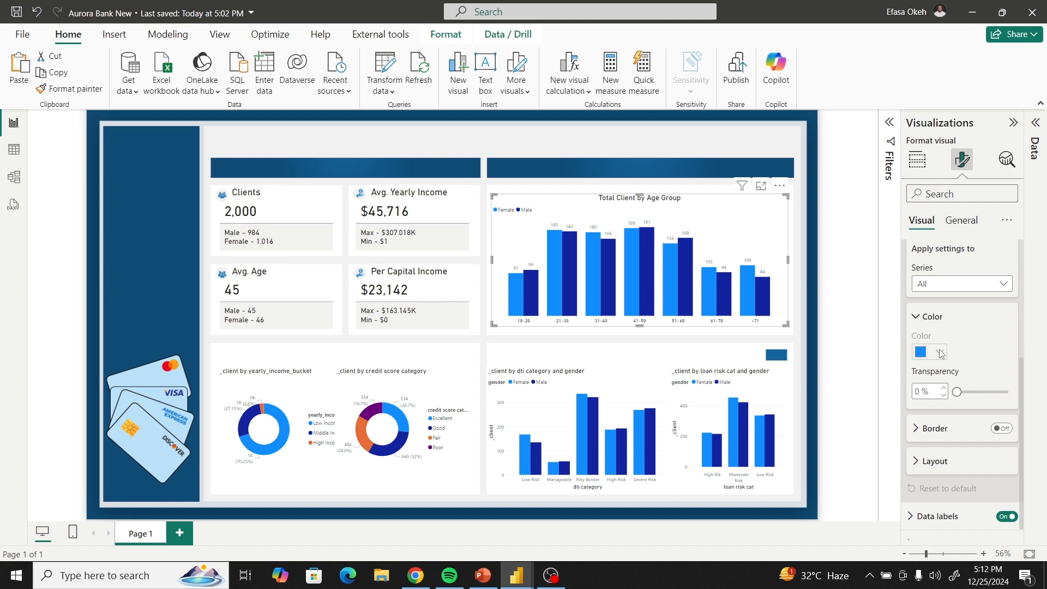
pyautogui.click(934, 284)
pyautogui.click(939, 333)
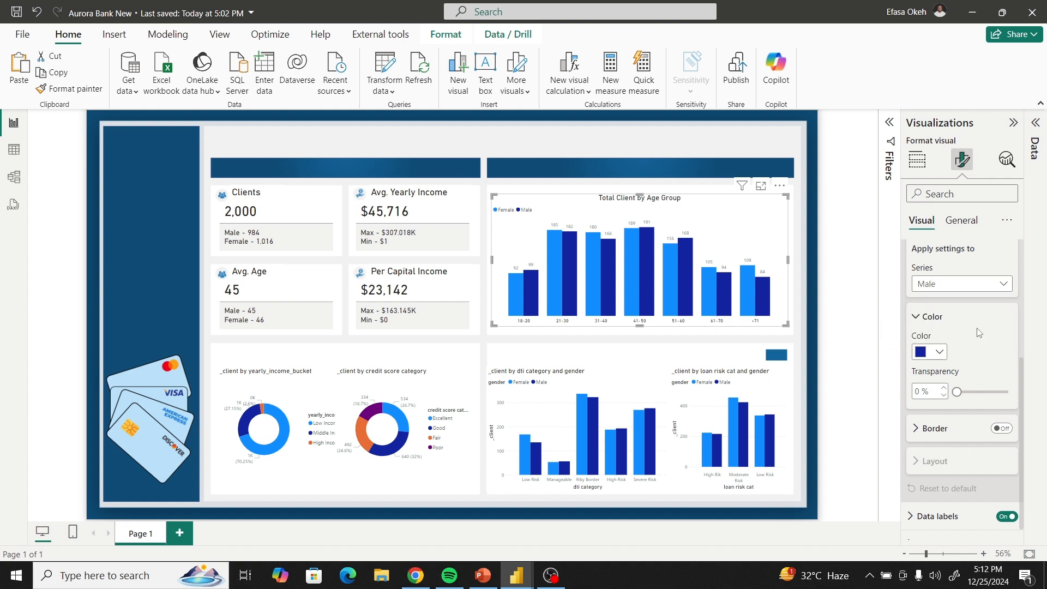
# Switch to Chrome, return to the dark blue Color Hunt palette and copy the hex code #0F4C75.
pyautogui.click(415, 579)
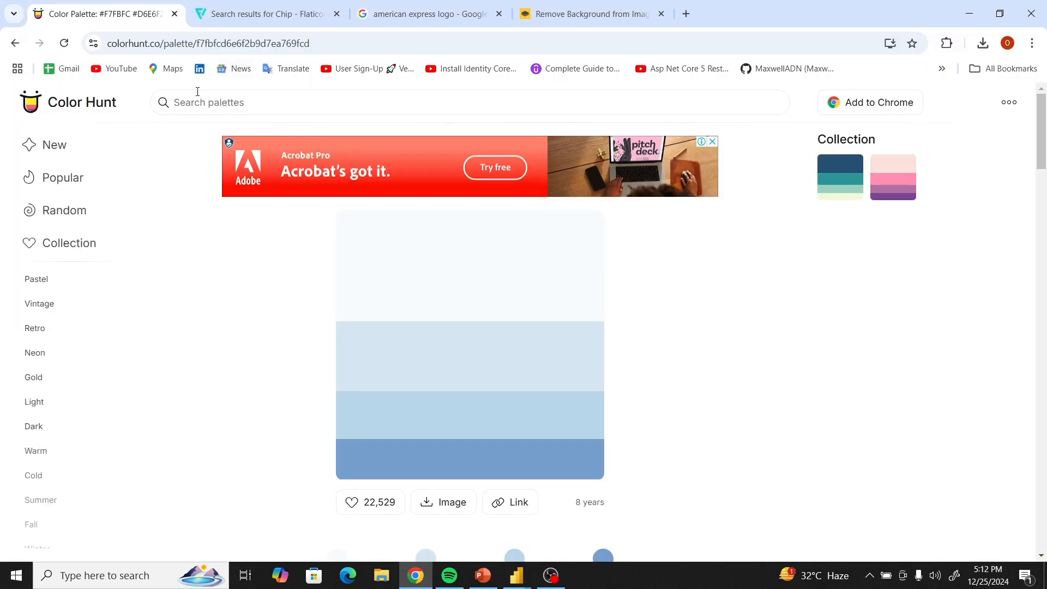
pyautogui.click(15, 43)
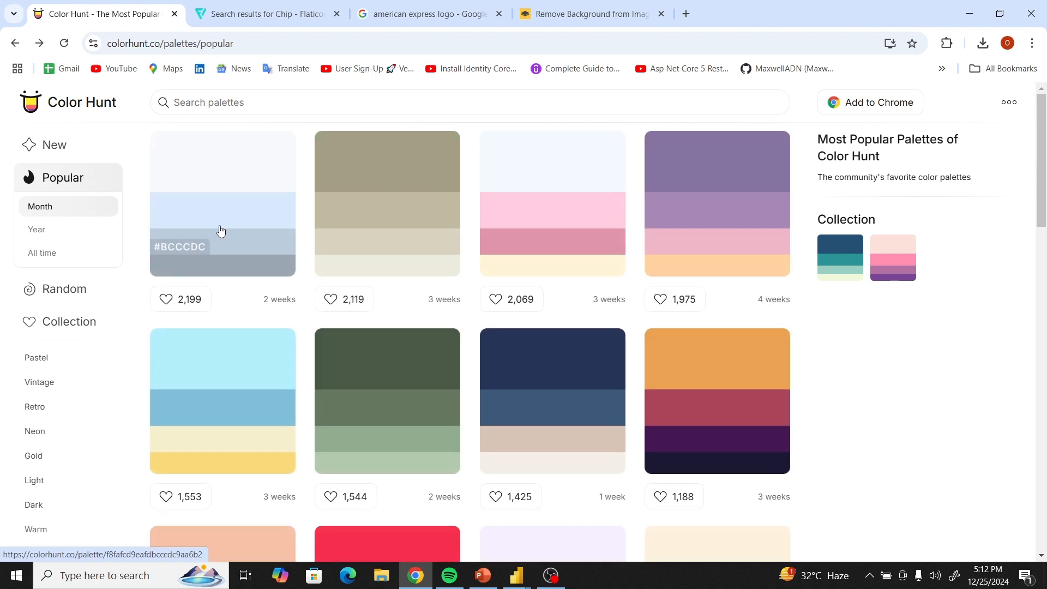
pyautogui.click(15, 43)
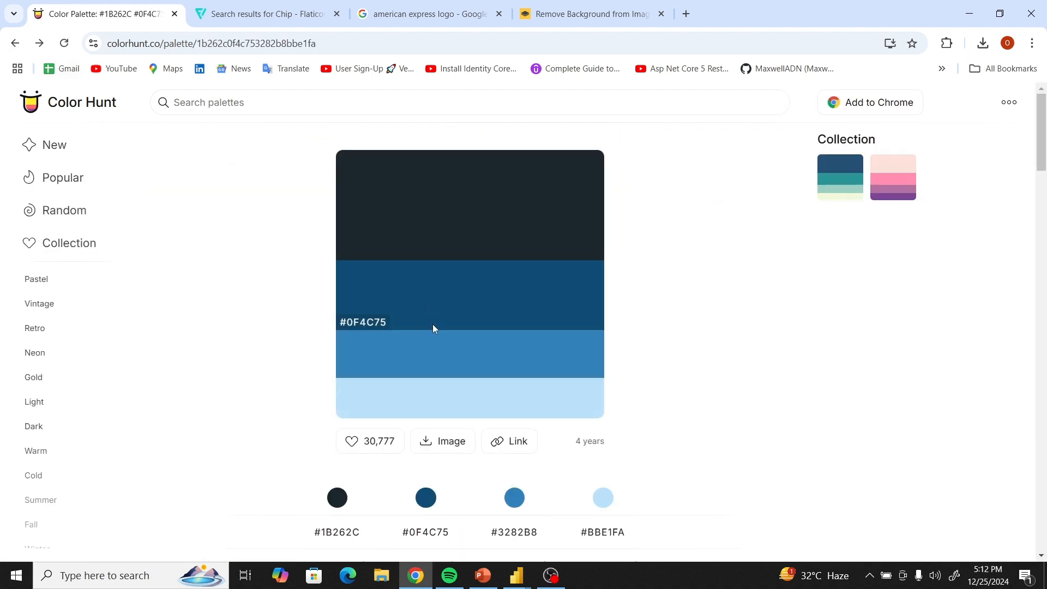
pyautogui.scroll(-5, 434, 328)
pyautogui.scroll(3, 468, 215)
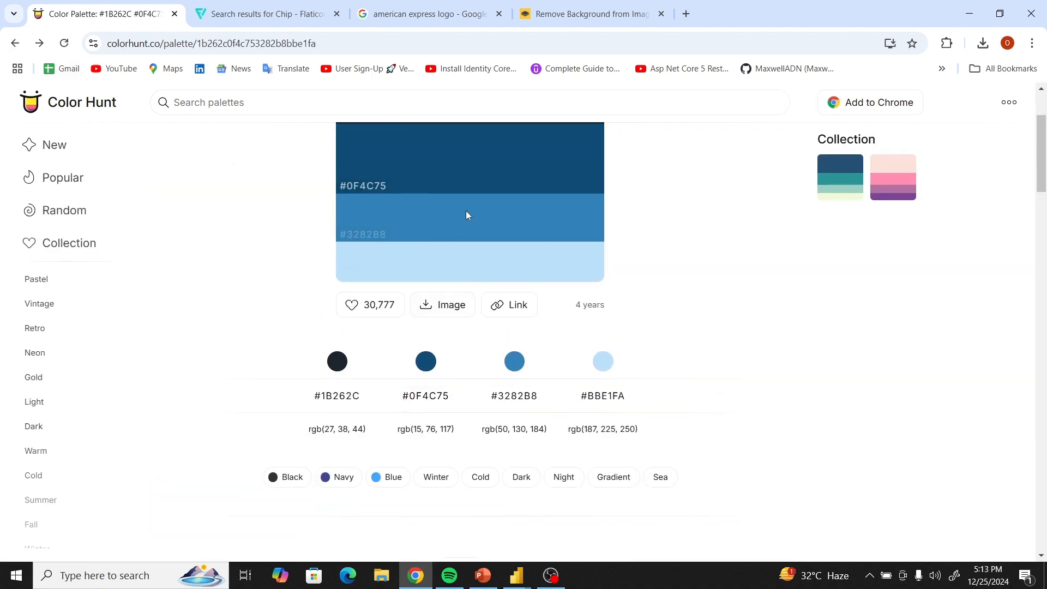
pyautogui.click(428, 403)
# Switch back to Power BI and set the age chart's Male columns to the custom color #0F4C75.
pyautogui.moveTo(524, 560)
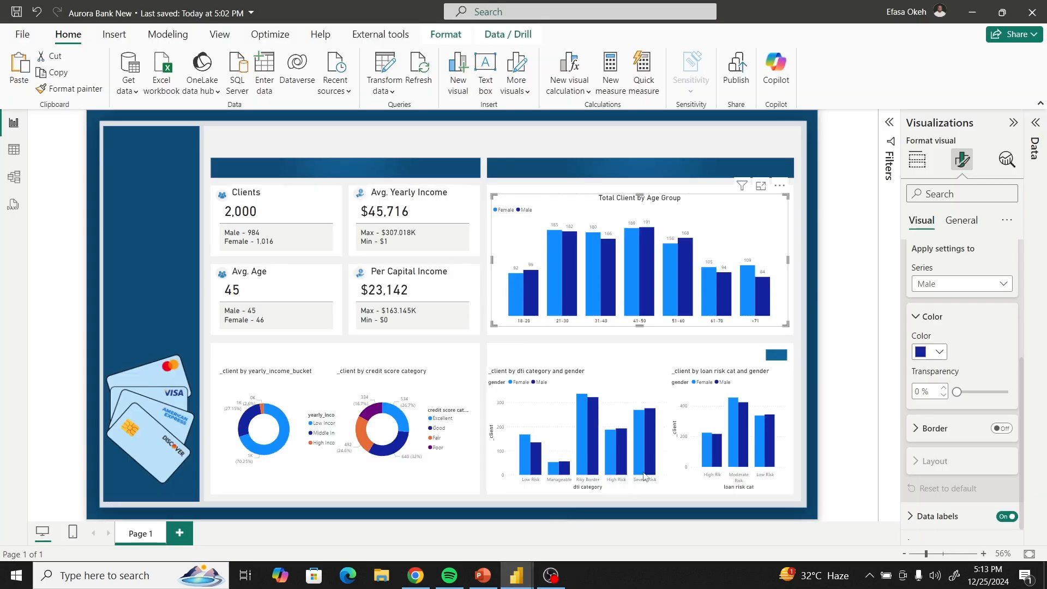
pyautogui.click(558, 523)
pyautogui.click(939, 352)
pyautogui.click(897, 322)
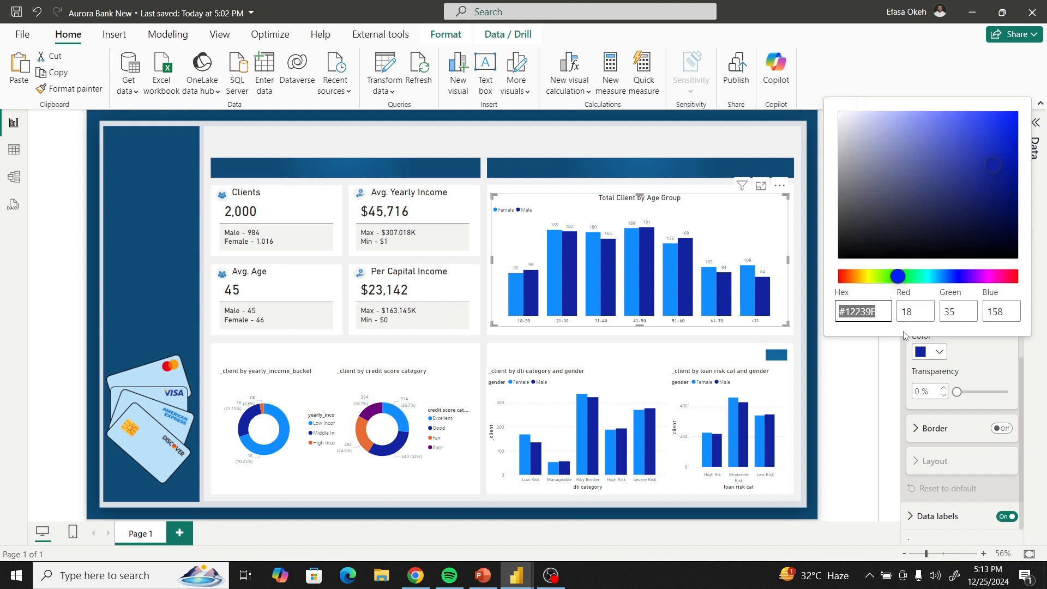
pyautogui.hotkey('ctrl', 'v')
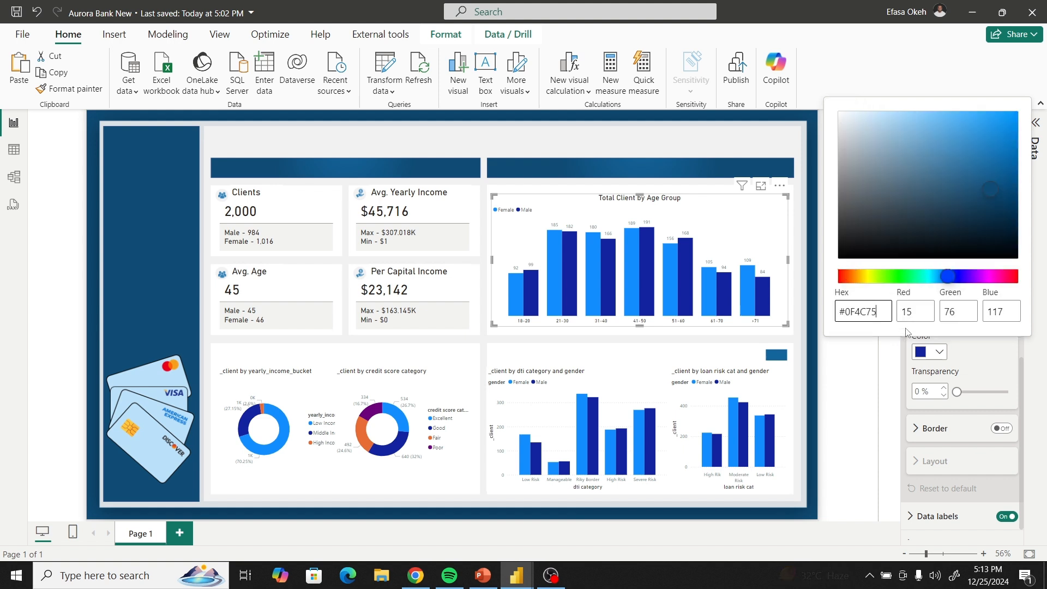
pyautogui.click(983, 350)
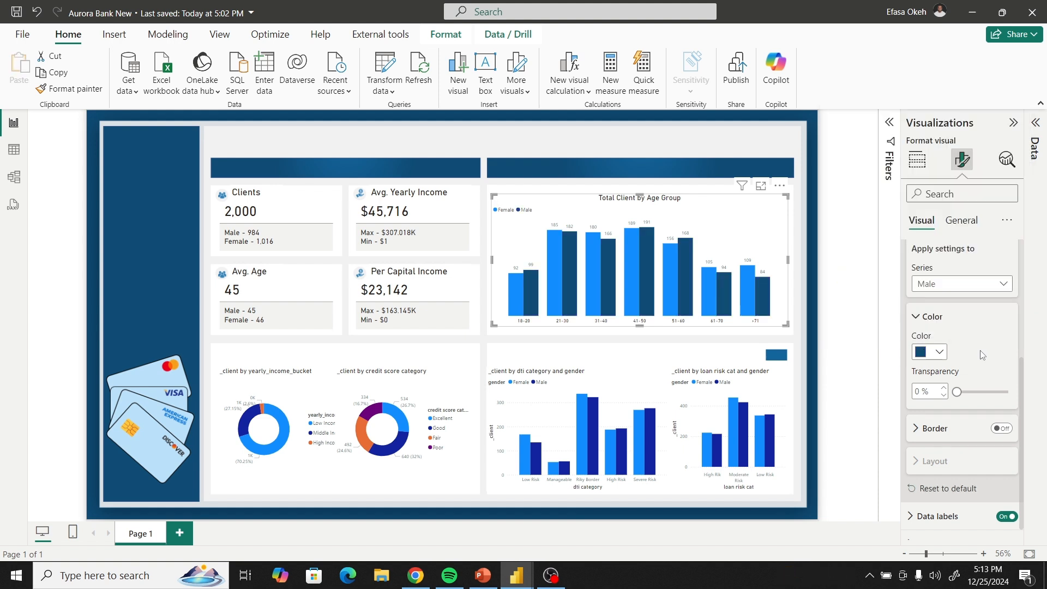
# Switch to Chrome, copy the hex code #3282B8 from the Color Hunt palette and return to the Aurora Bank New report in Power BI.
pyautogui.click(414, 577)
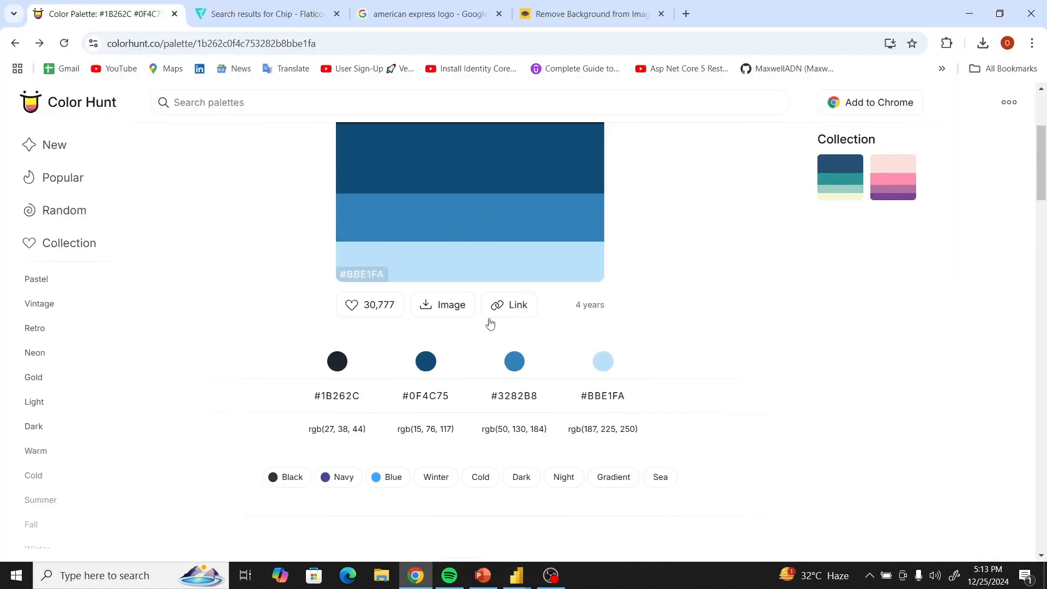
pyautogui.click(516, 398)
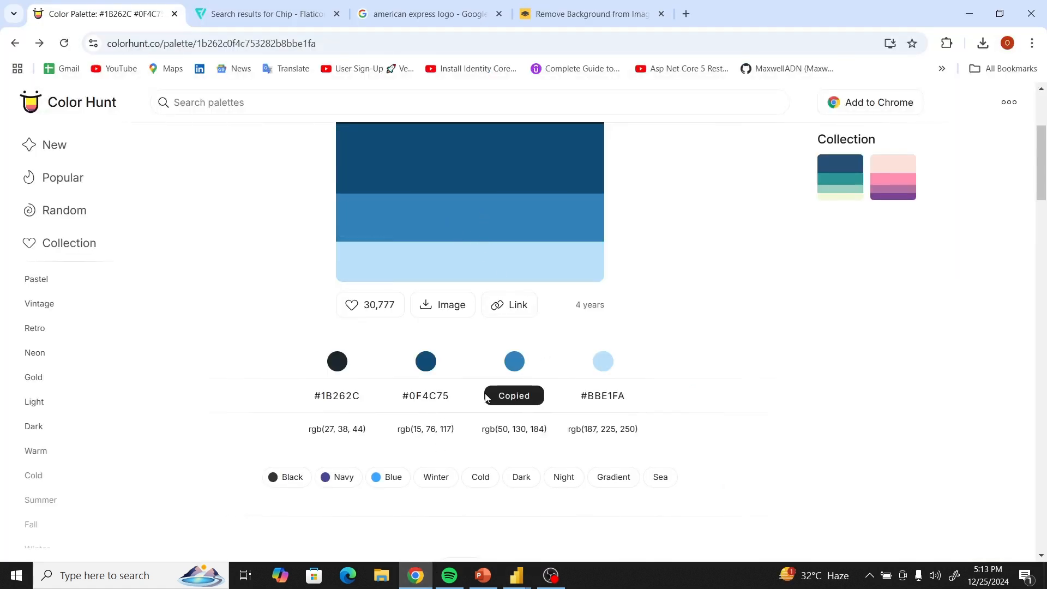
pyautogui.click(515, 582)
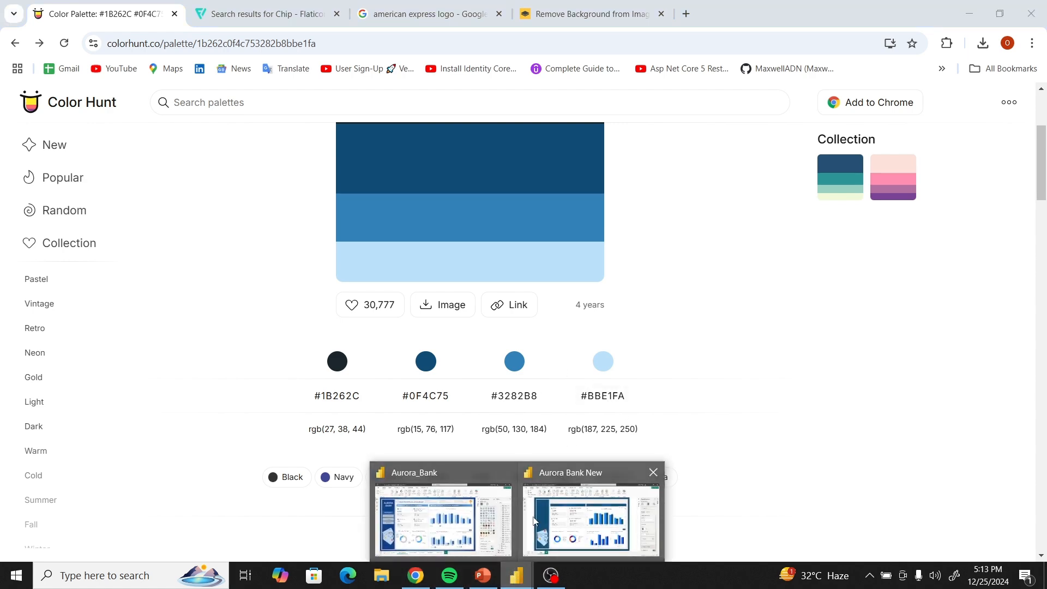
pyautogui.click(576, 522)
# Set the Female columns of the Total Client by Age Group chart to the custom color #3282B8.
pyautogui.click(943, 284)
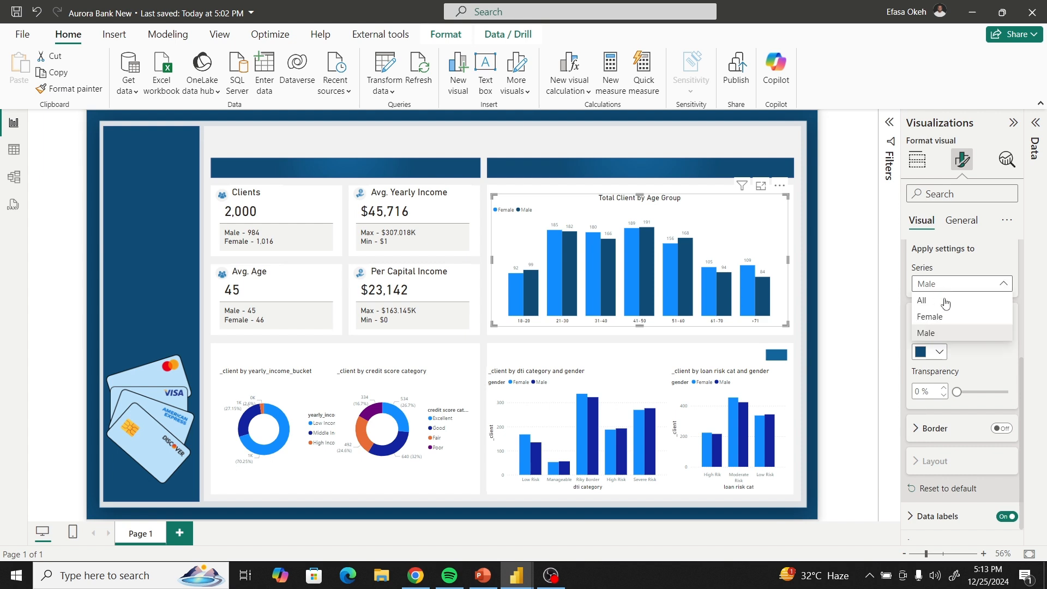
pyautogui.click(930, 315)
pyautogui.click(938, 353)
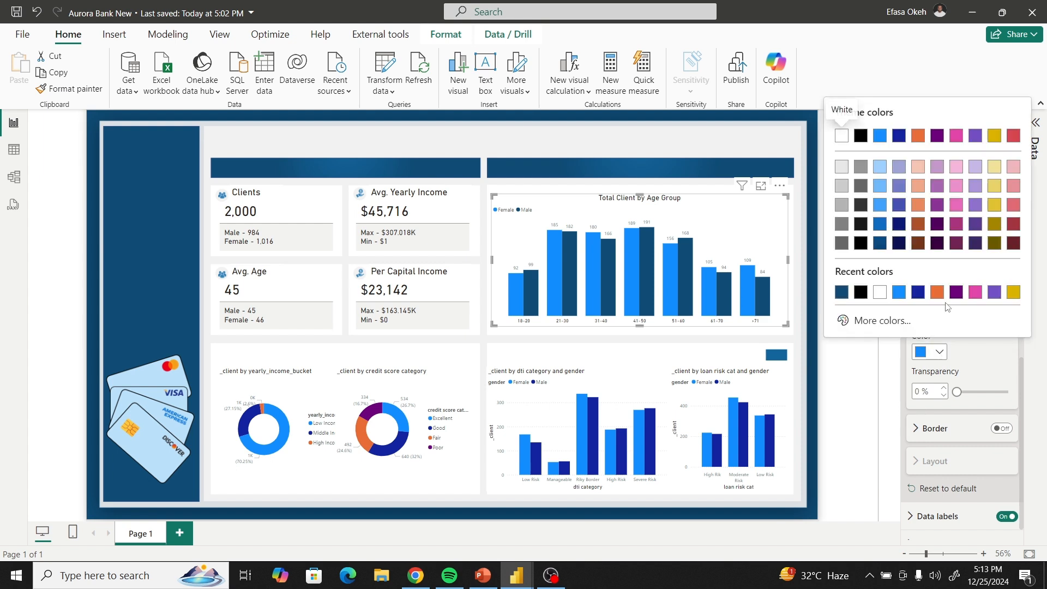
pyautogui.click(890, 320)
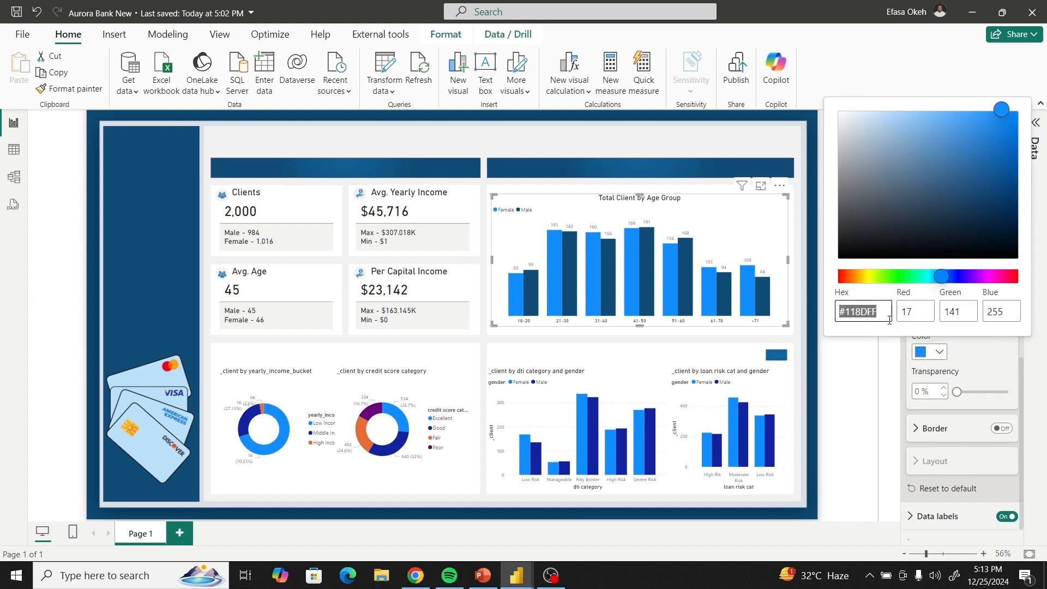
pyautogui.hotkey('ctrl', 'v')
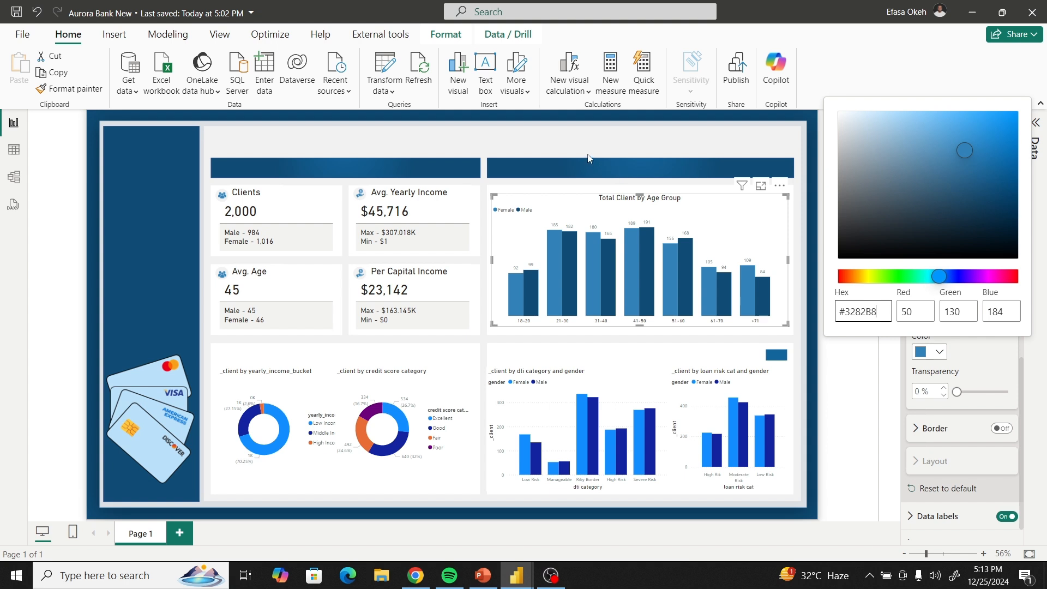
pyautogui.click(589, 159)
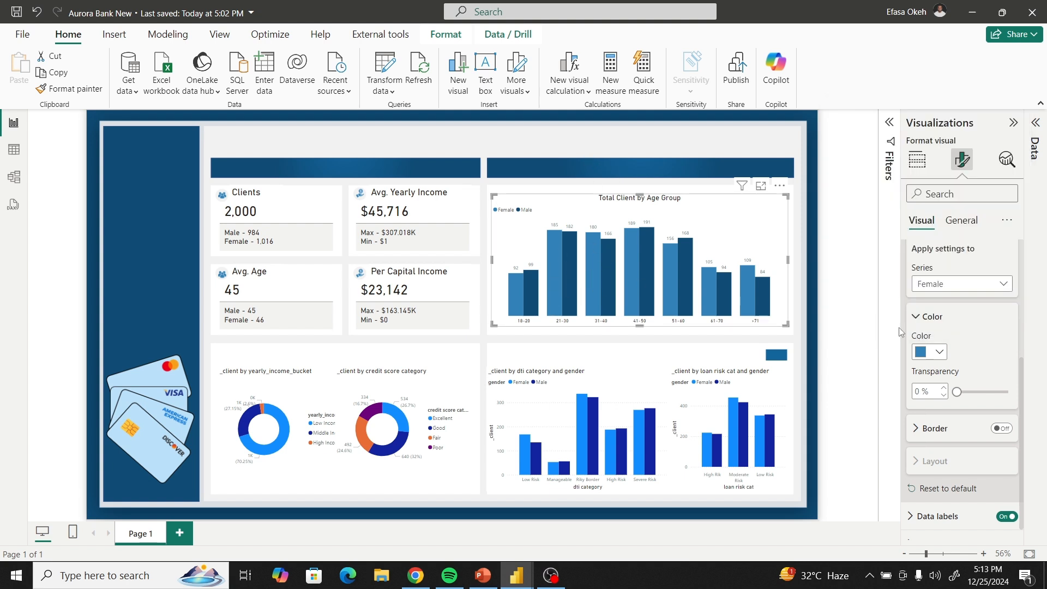
# Lighten the age chart's Female columns to the custom color #86B4D3 and deselect the chart.
pyautogui.click(939, 352)
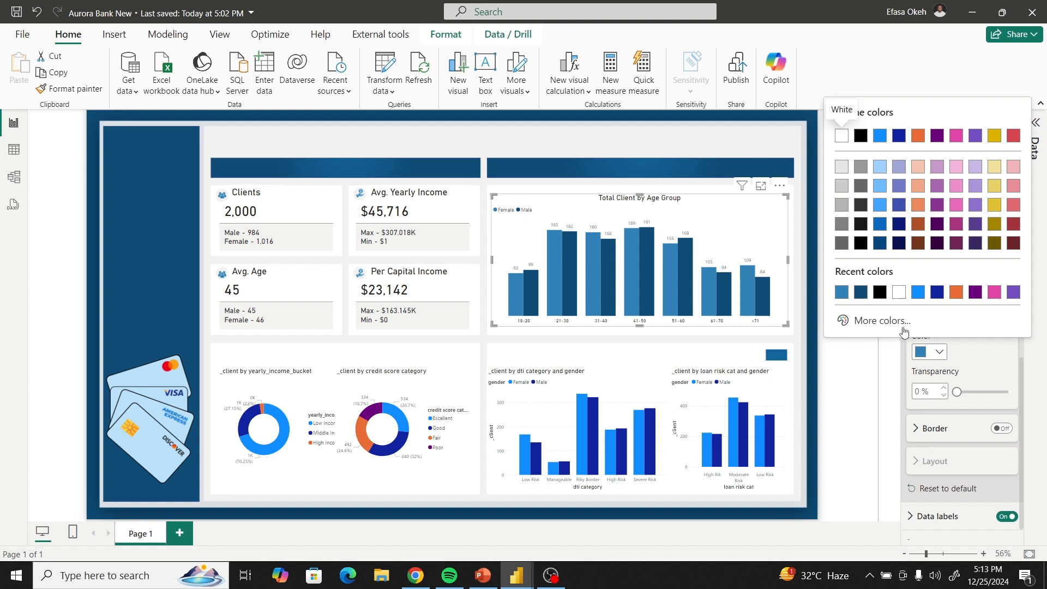
pyautogui.click(900, 321)
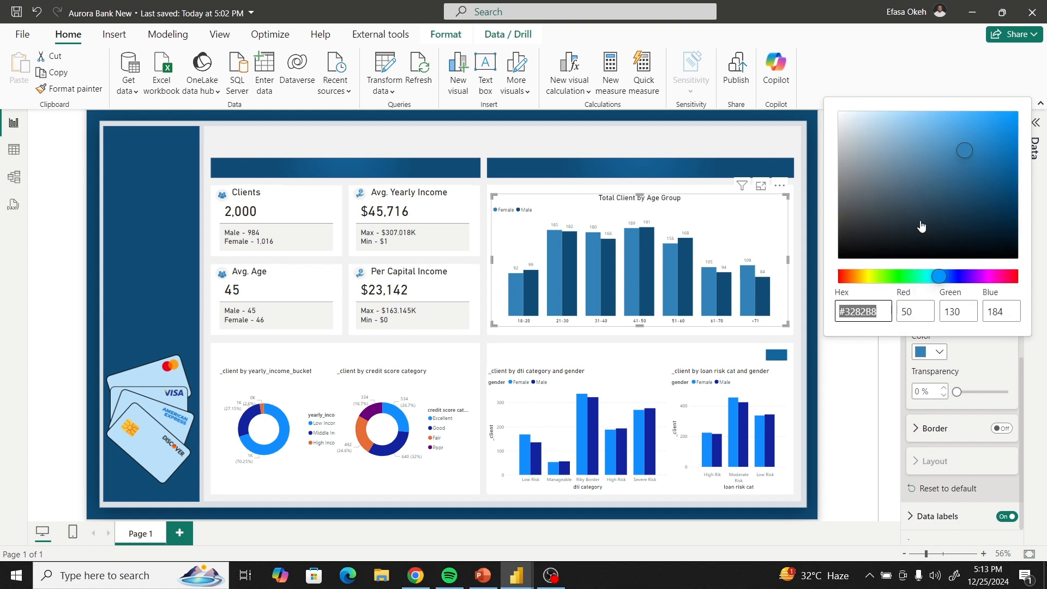
pyautogui.click(948, 145)
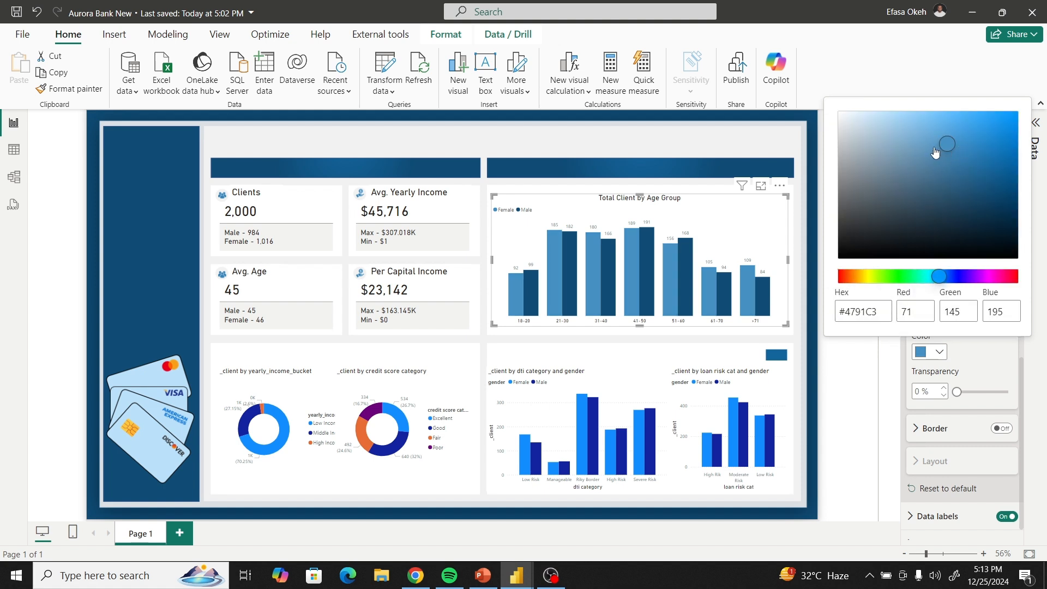
pyautogui.click(931, 147)
pyautogui.click(916, 144)
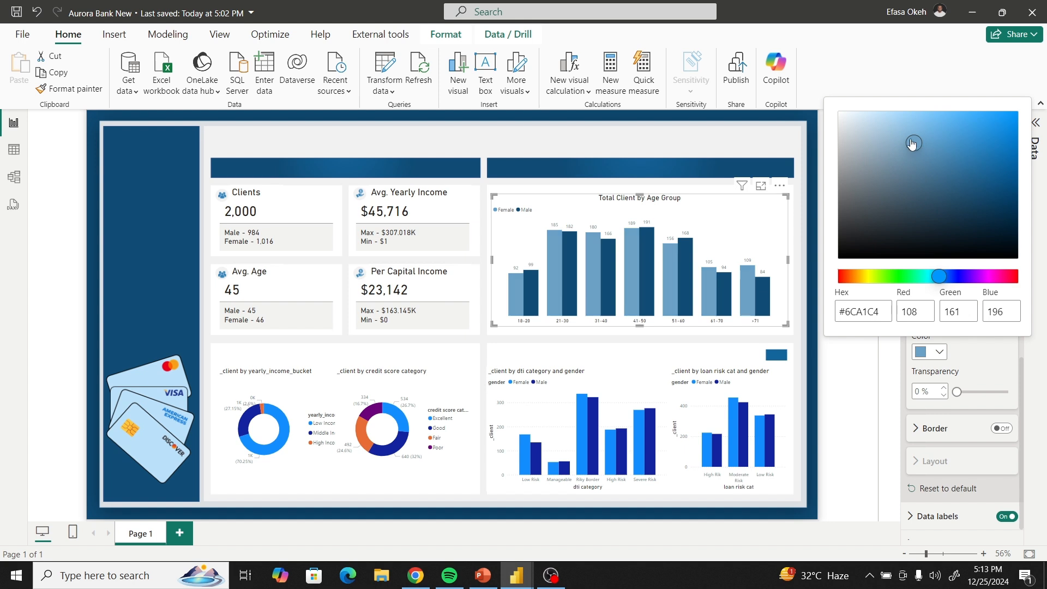
pyautogui.click(898, 131)
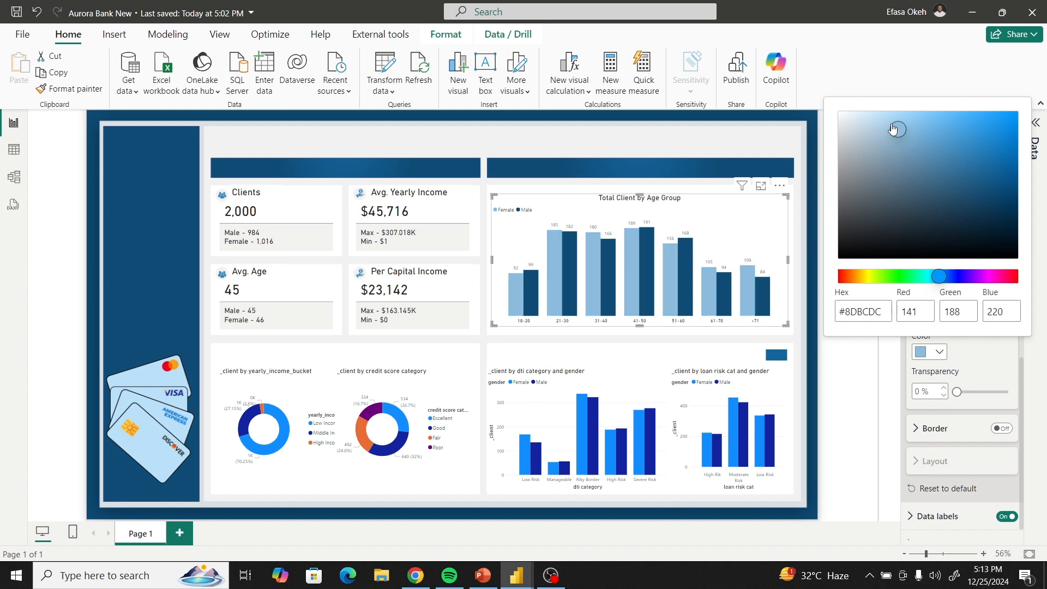
pyautogui.click(891, 127)
pyautogui.click(899, 140)
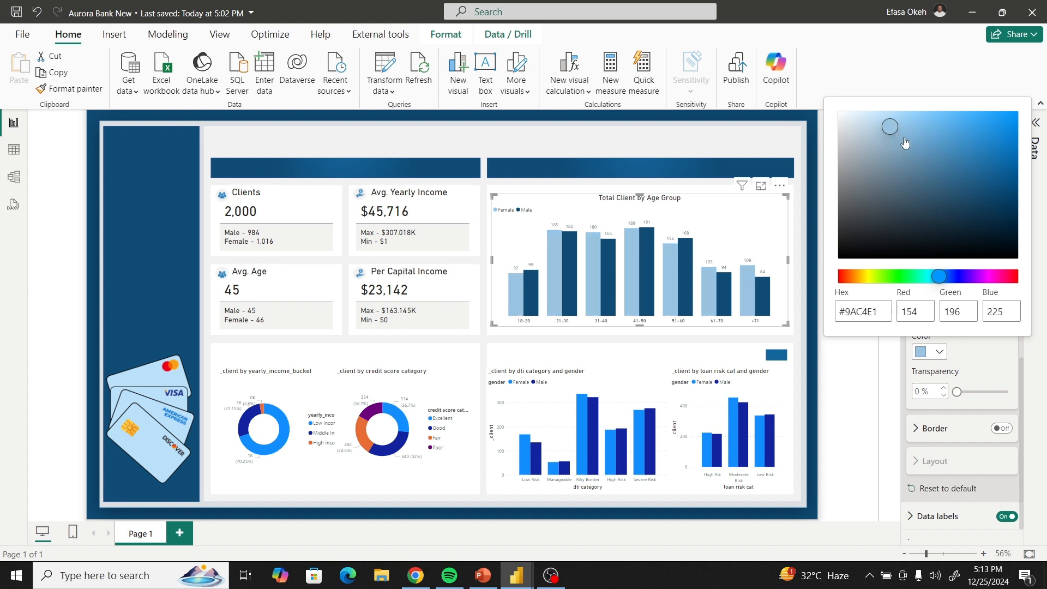
pyautogui.click(905, 142)
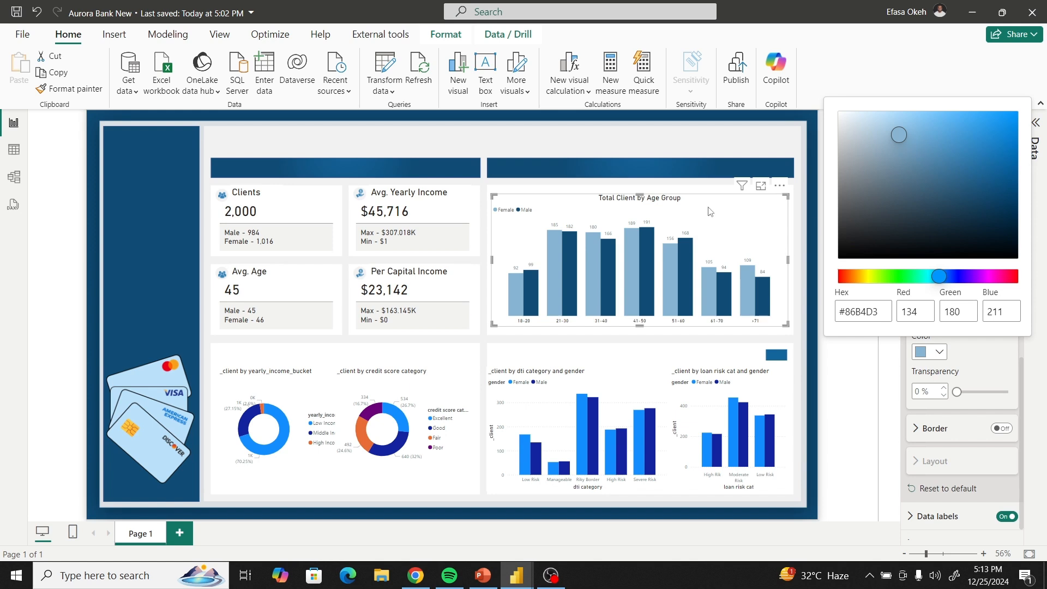
pyautogui.click(572, 183)
pyautogui.click(572, 184)
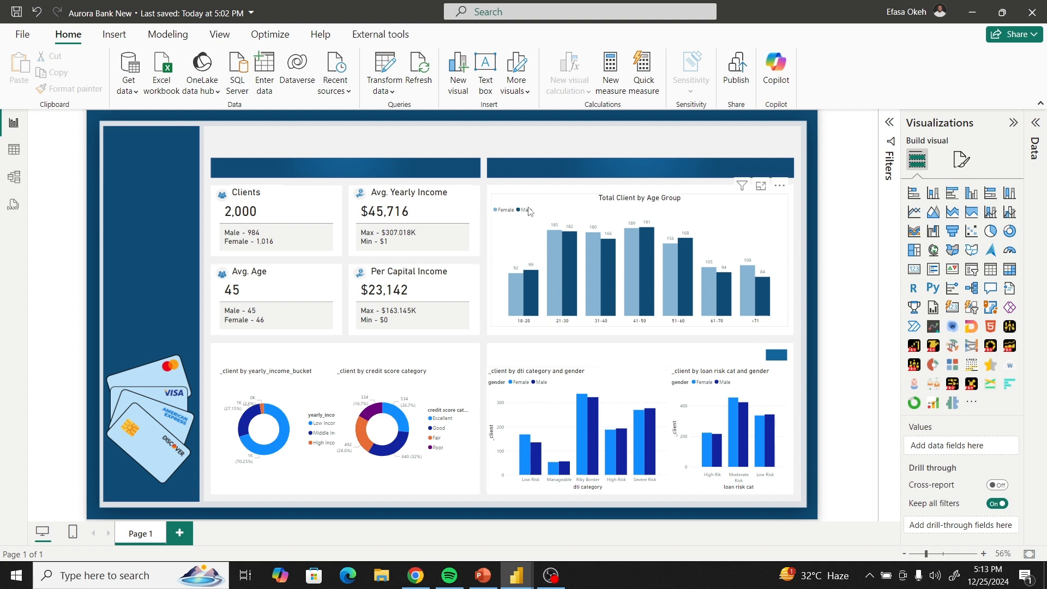
# Copy the age chart's formatting onto the clients by DTI category chart and narrow that chart slightly.
pyautogui.click(562, 211)
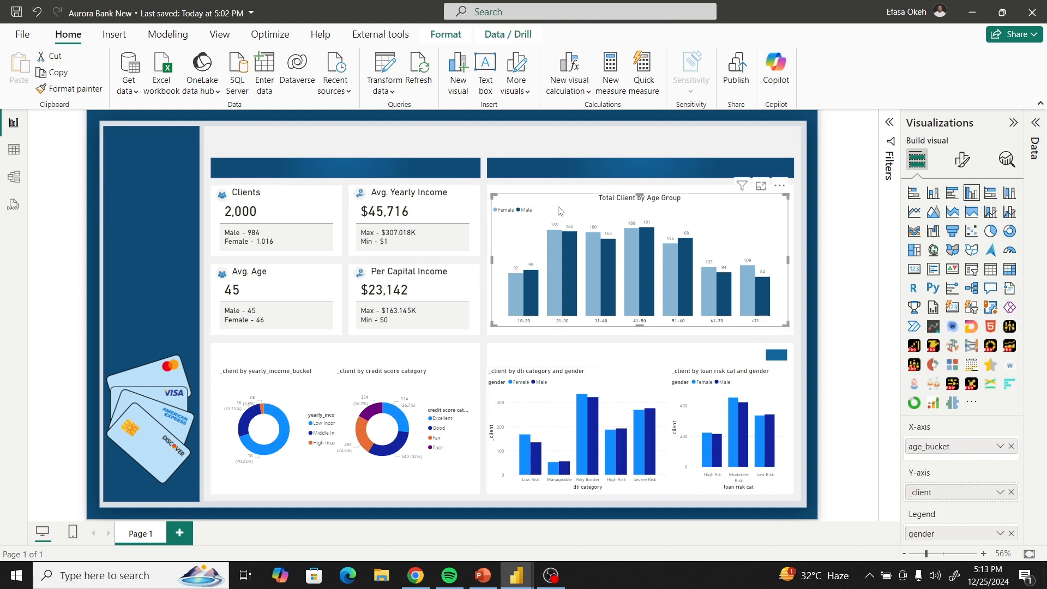
pyautogui.click(49, 90)
pyautogui.click(547, 397)
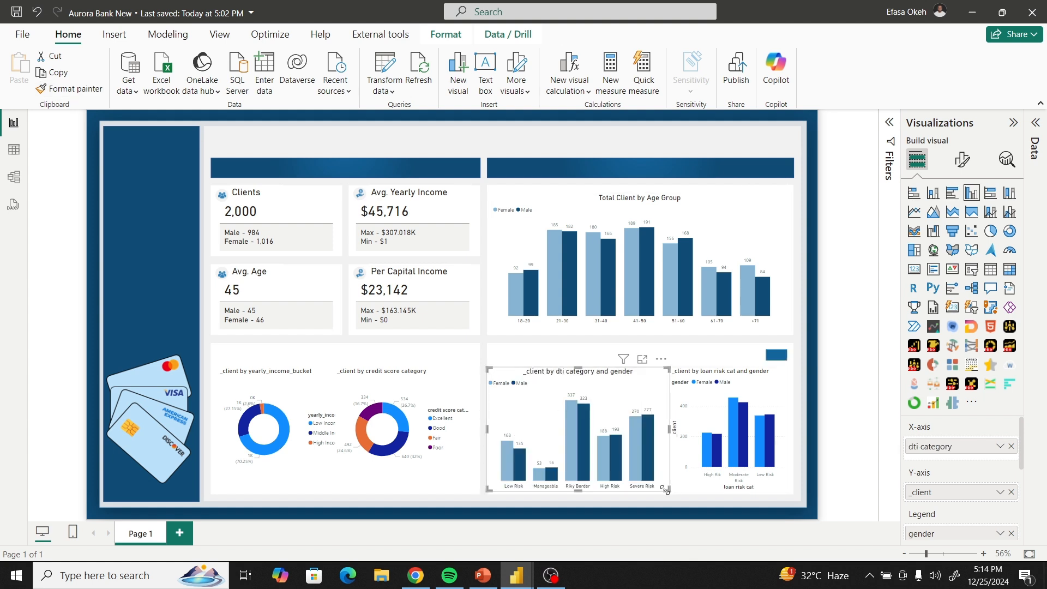
pyautogui.moveTo(667, 490); pyautogui.dragTo(663, 495)
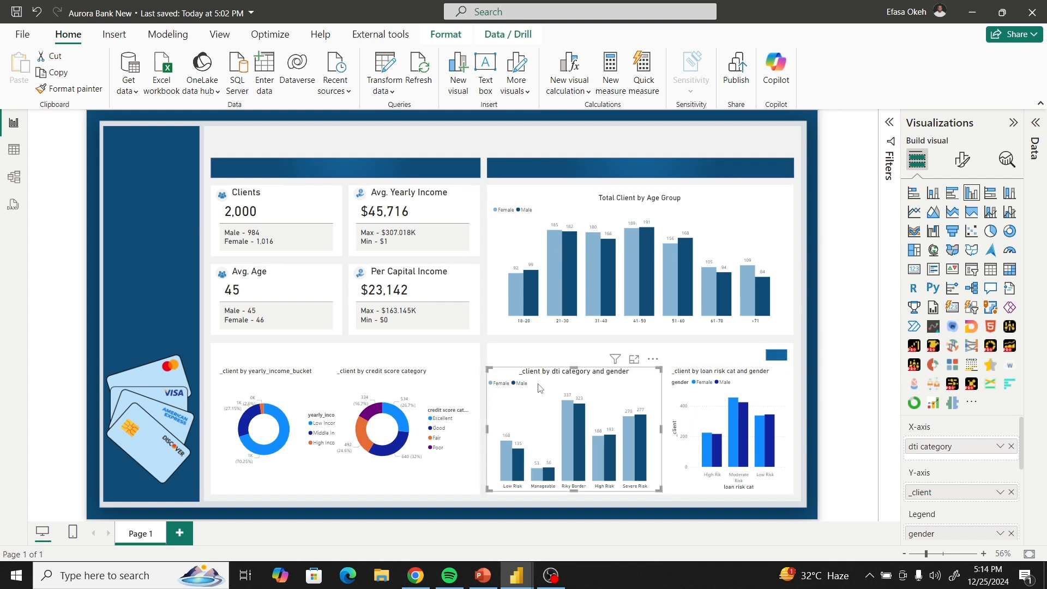
# Copy the DTI category chart's formatting onto the loan risk category chart and widen that chart up to the DTI chart's edge.
pyautogui.click(35, 89)
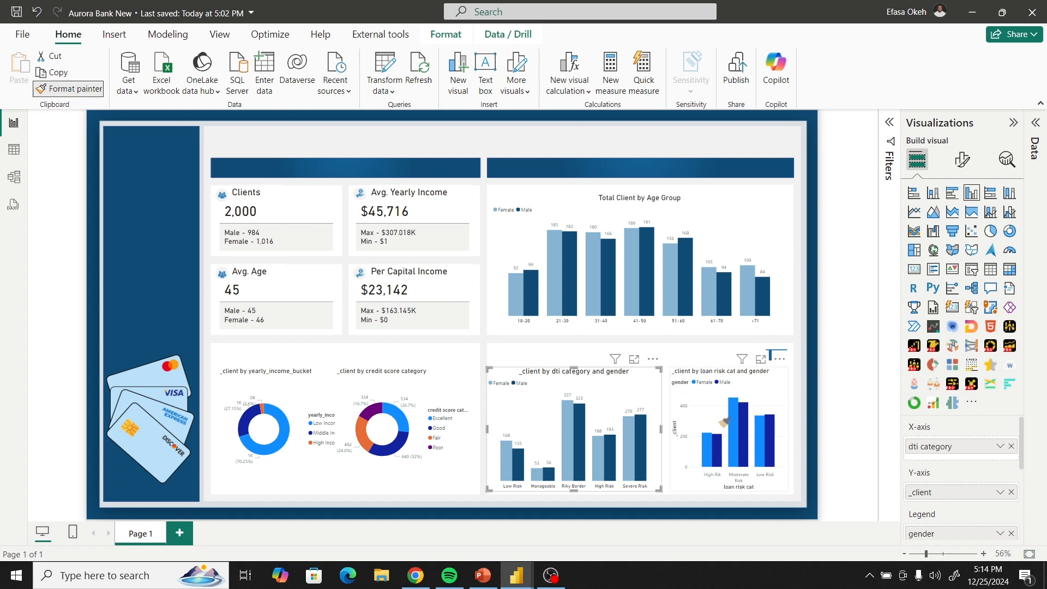
pyautogui.click(702, 393)
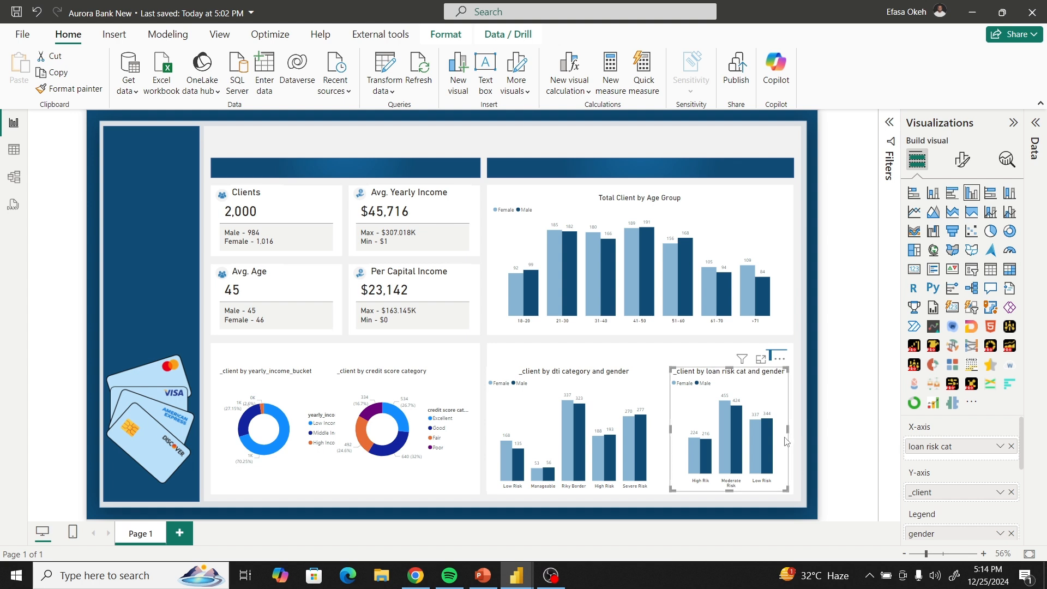
pyautogui.moveTo(791, 431); pyautogui.dragTo(778, 400)
pyautogui.press('Escape')
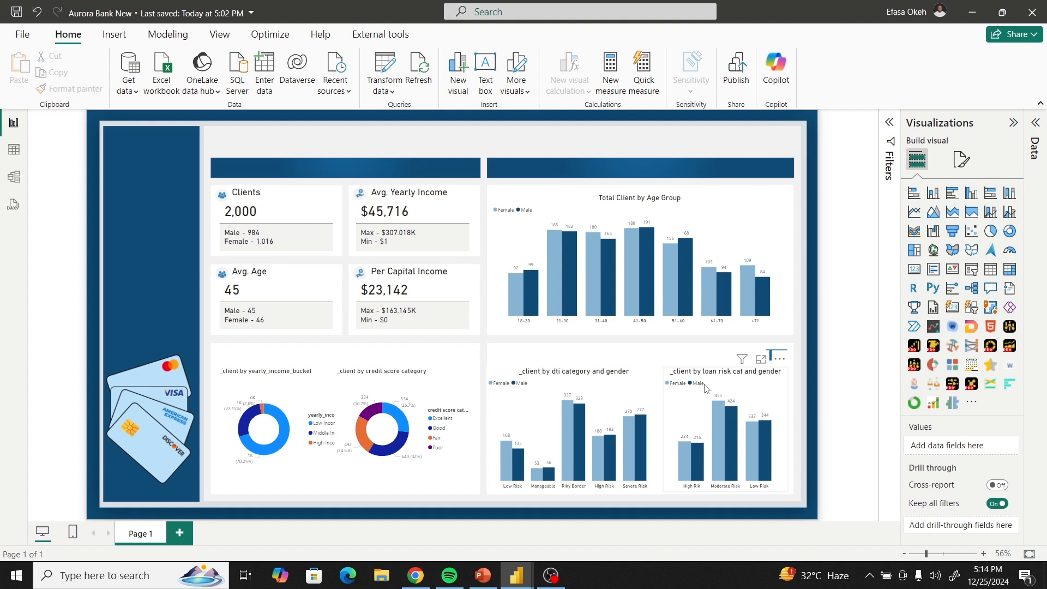
# Change the DTI category chart's title text to "Clients by DTI Category".
pyautogui.click(581, 382)
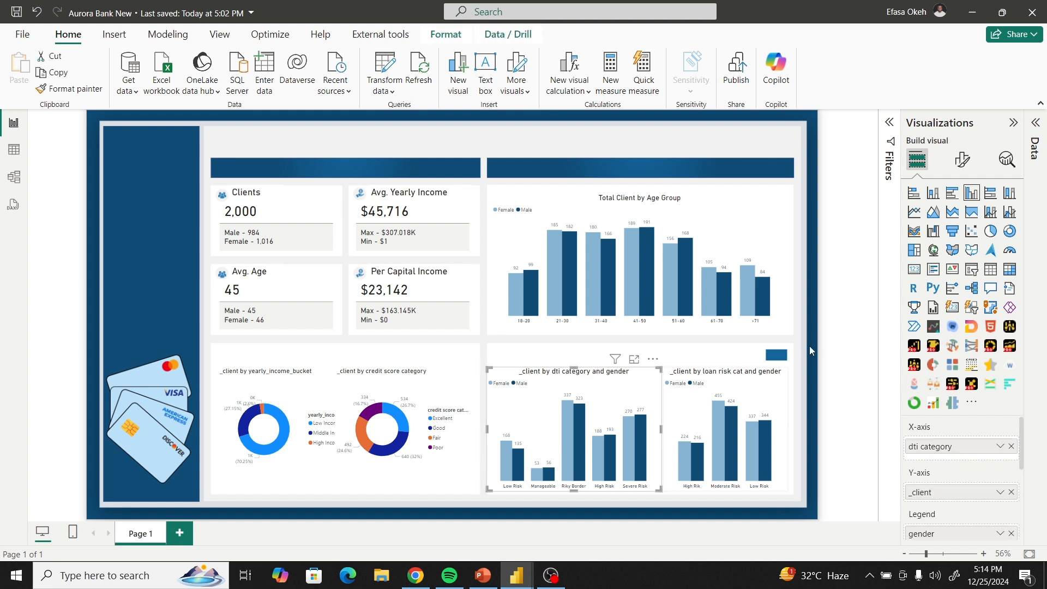
pyautogui.click(967, 159)
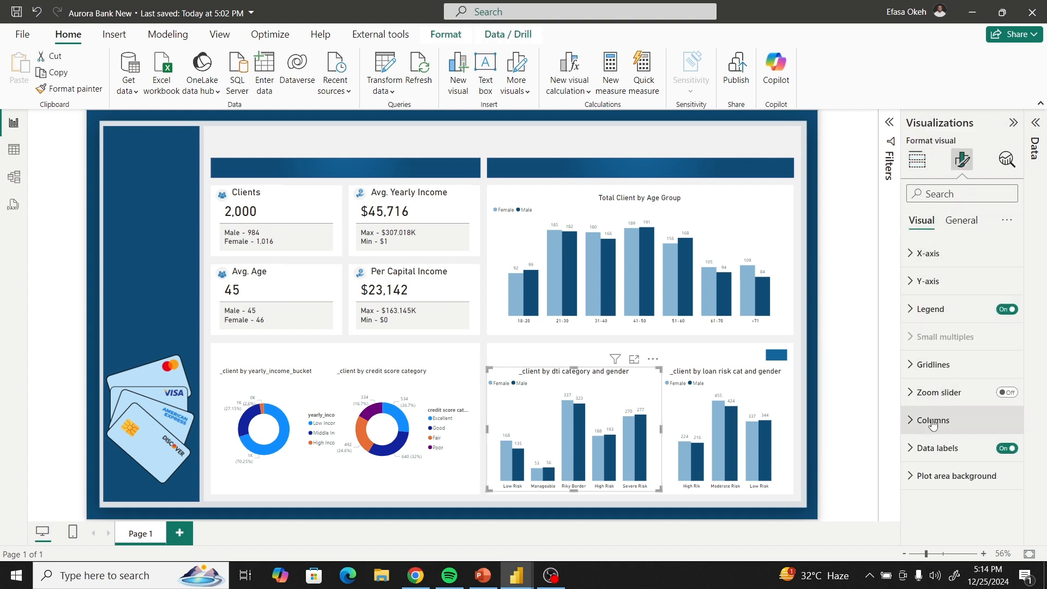
pyautogui.click(961, 220)
pyautogui.click(925, 281)
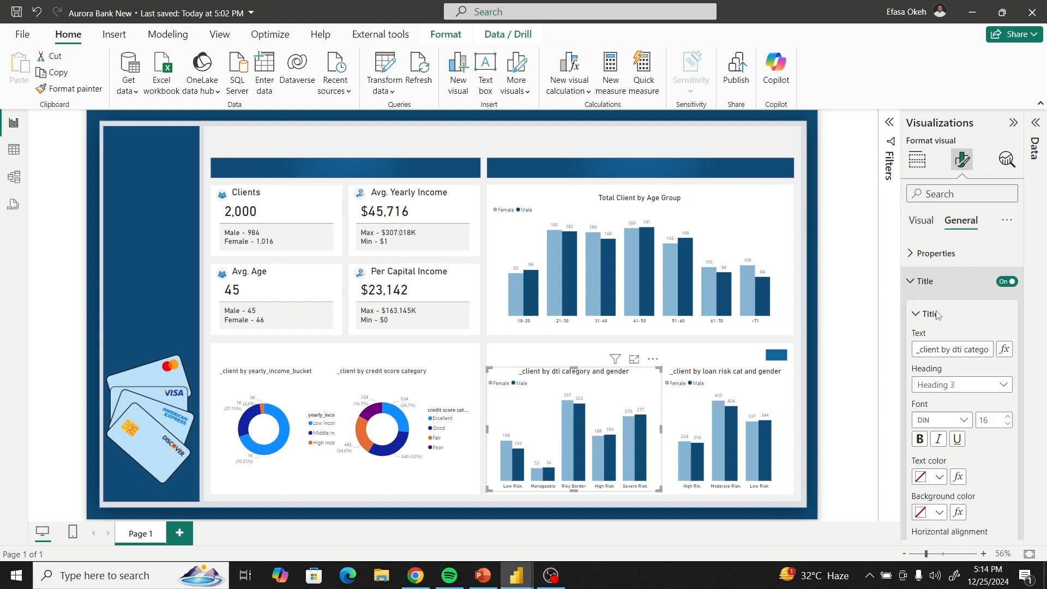
pyautogui.moveTo(916, 350); pyautogui.dragTo(1046, 358)
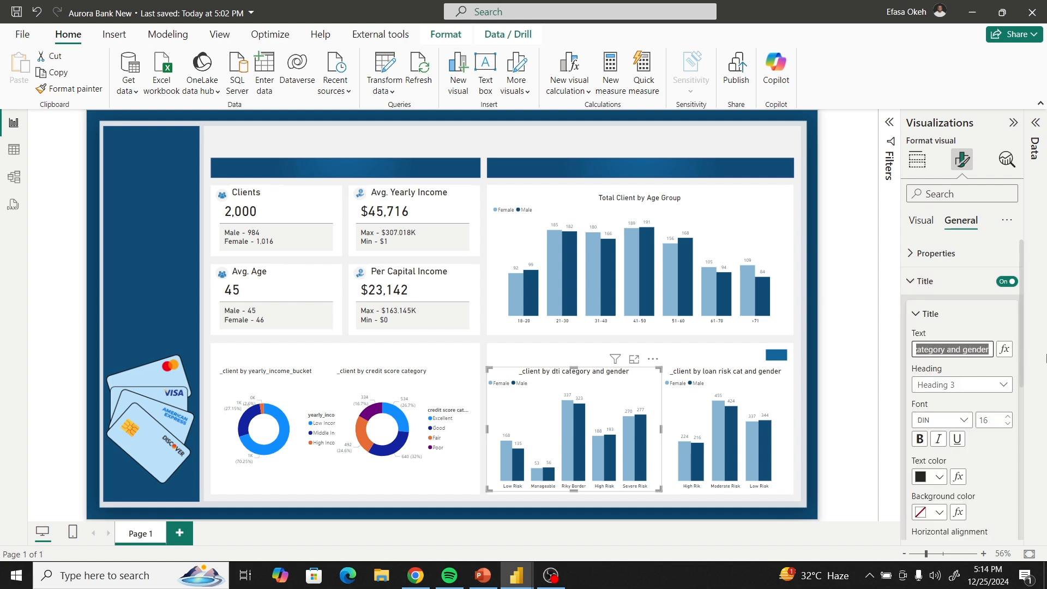
pyautogui.write('Clients by')
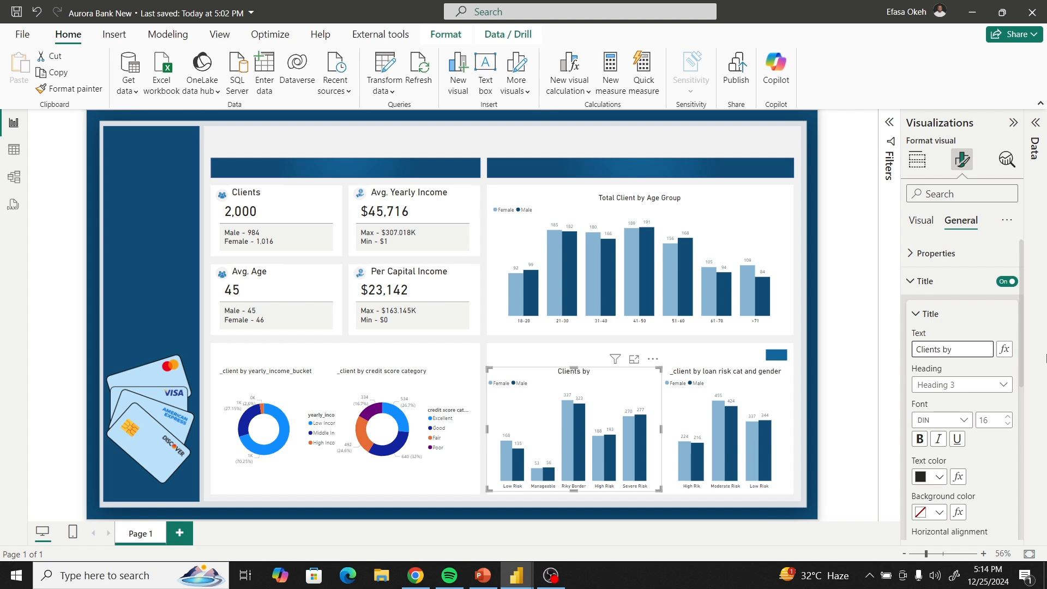
pyautogui.write('DTI Category')
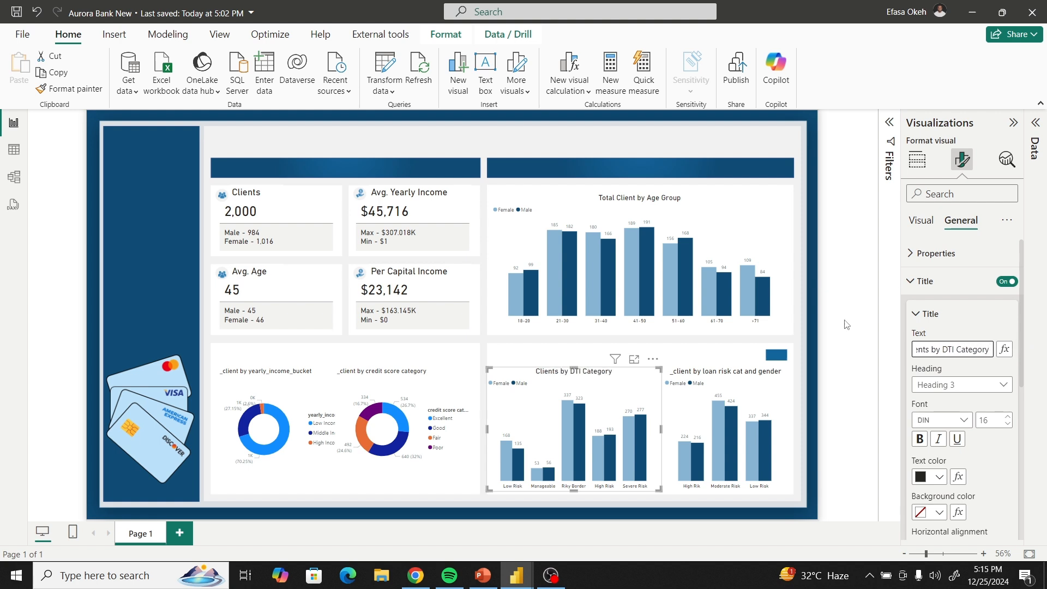
# Change the loan risk chart's title text to "Clients by Risk Score Category" and deselect the chart.
pyautogui.click(773, 380)
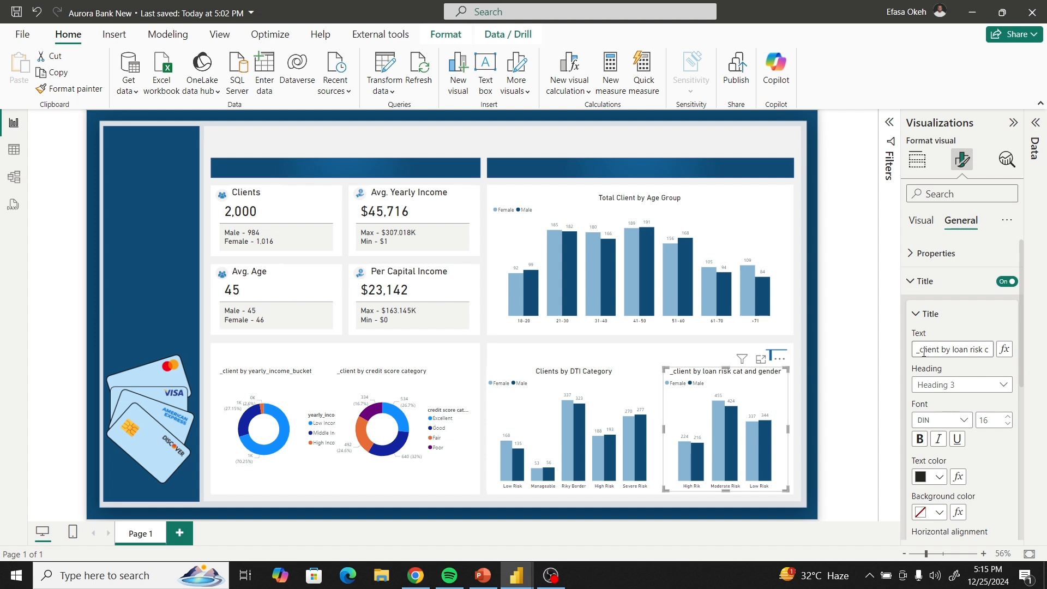
pyautogui.moveTo(923, 353); pyautogui.dragTo(1046, 354)
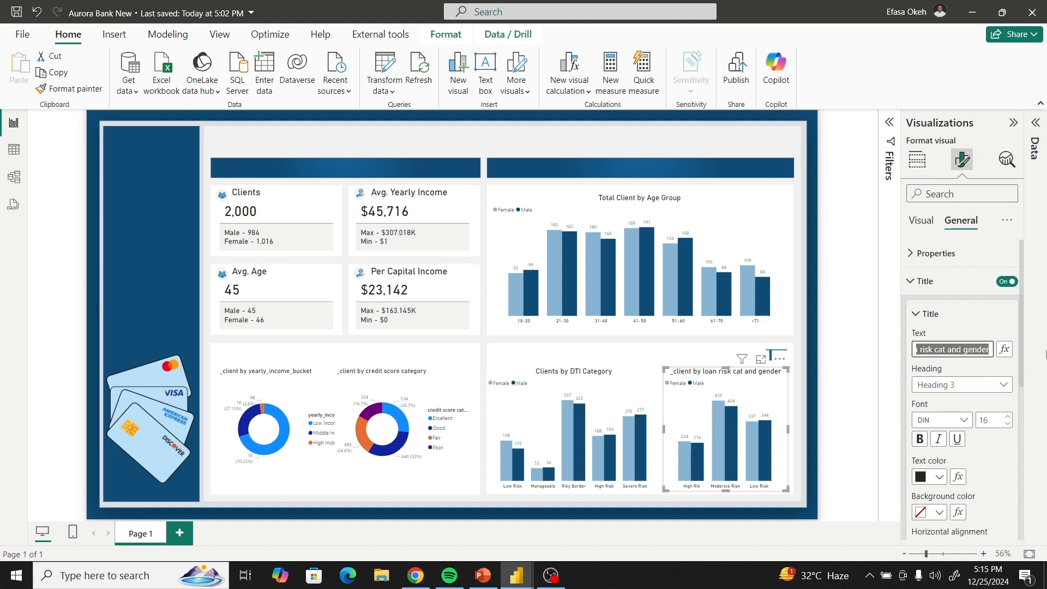
pyautogui.write('Client')
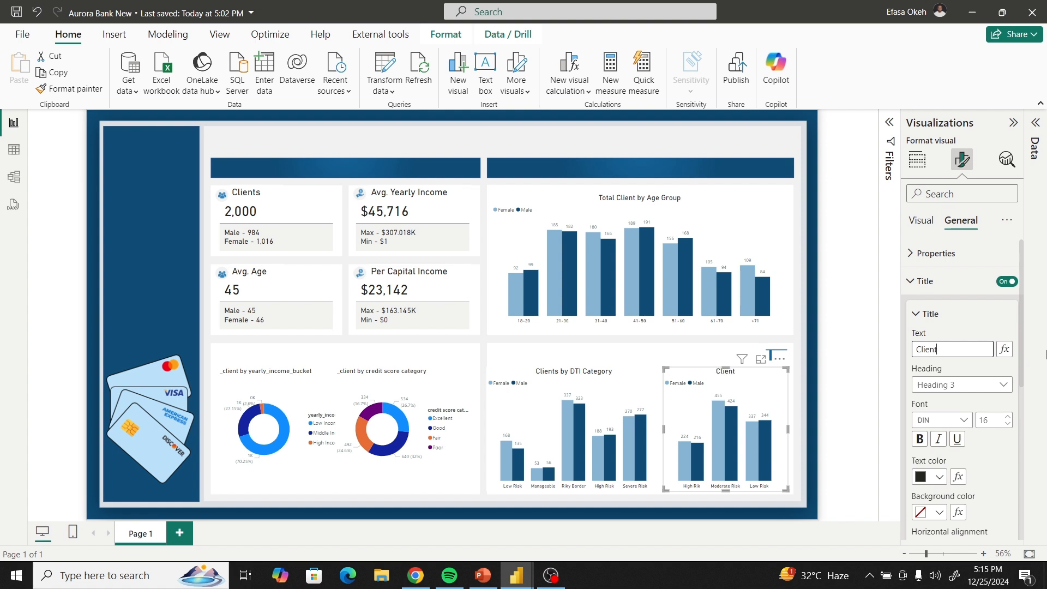
pyautogui.write('s by Risk Score')
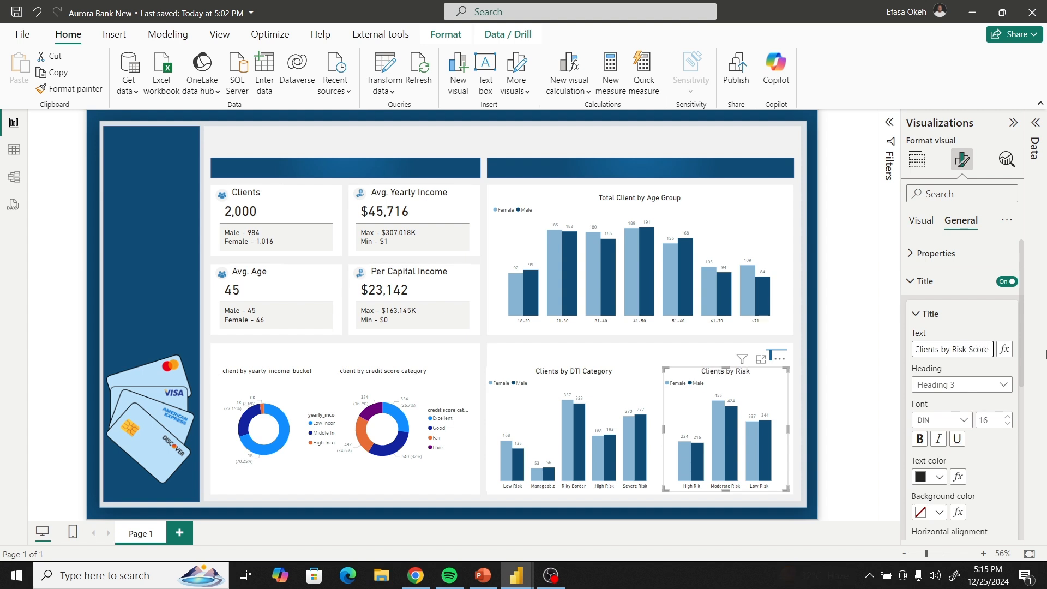
pyautogui.write(' Cate')
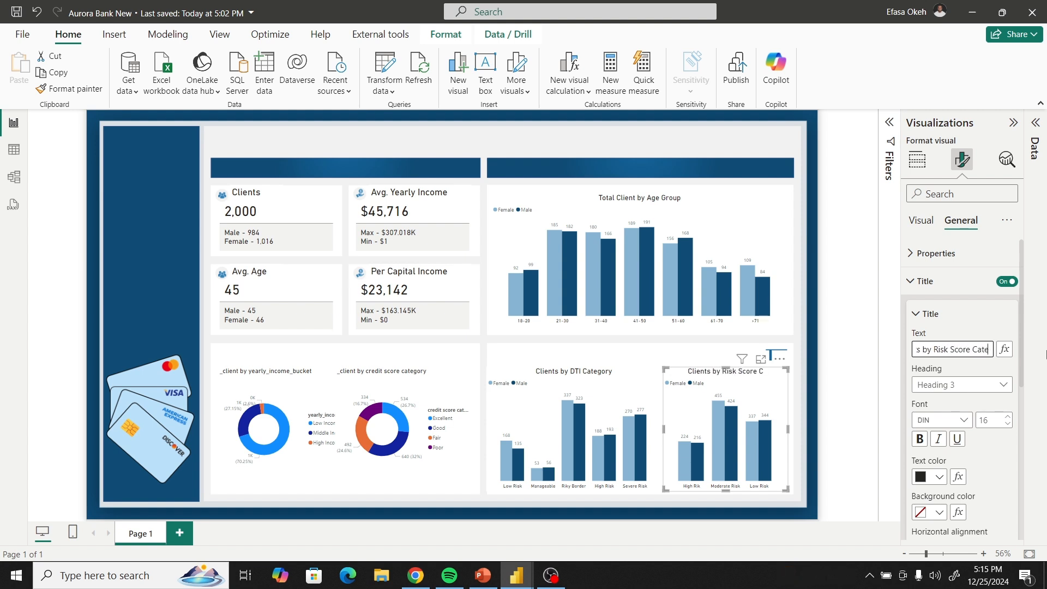
pyautogui.write('gory')
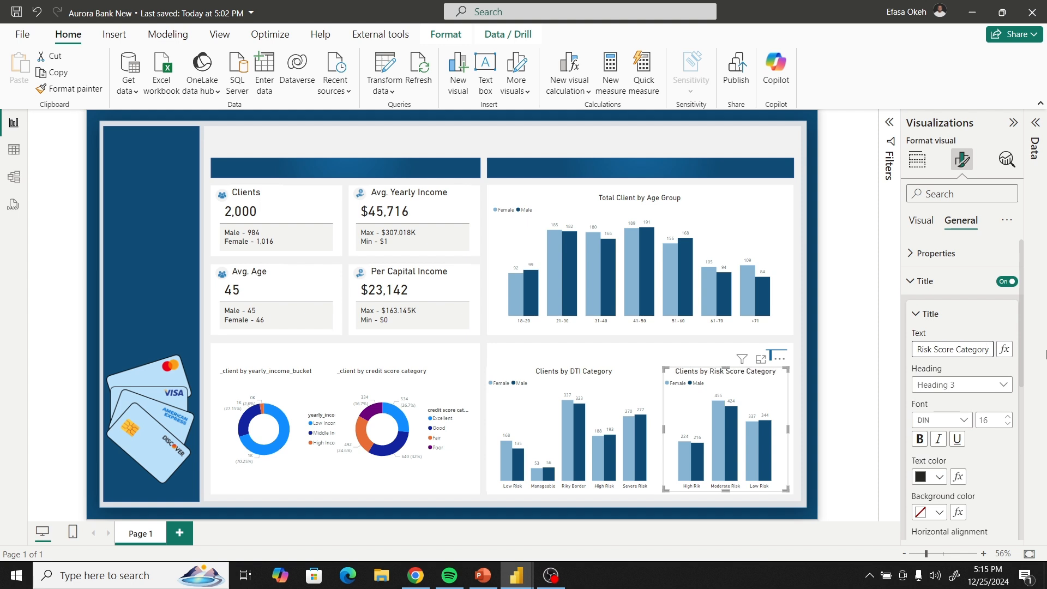
pyautogui.click(551, 344)
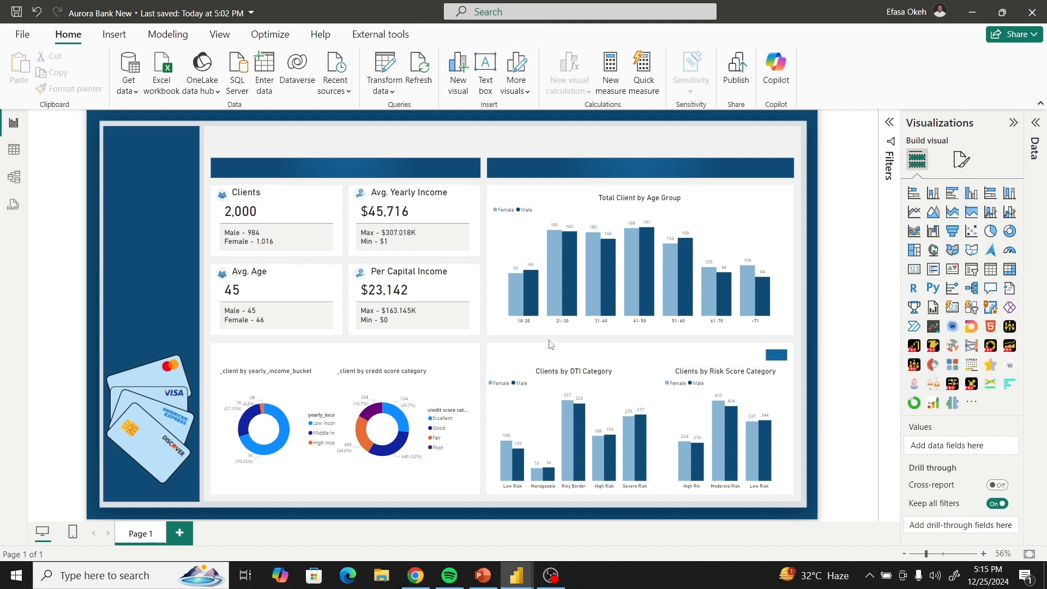
# Set the yearly income donut's detail labels to "Category, percent of total" and turn off its legend.
pyautogui.click(259, 387)
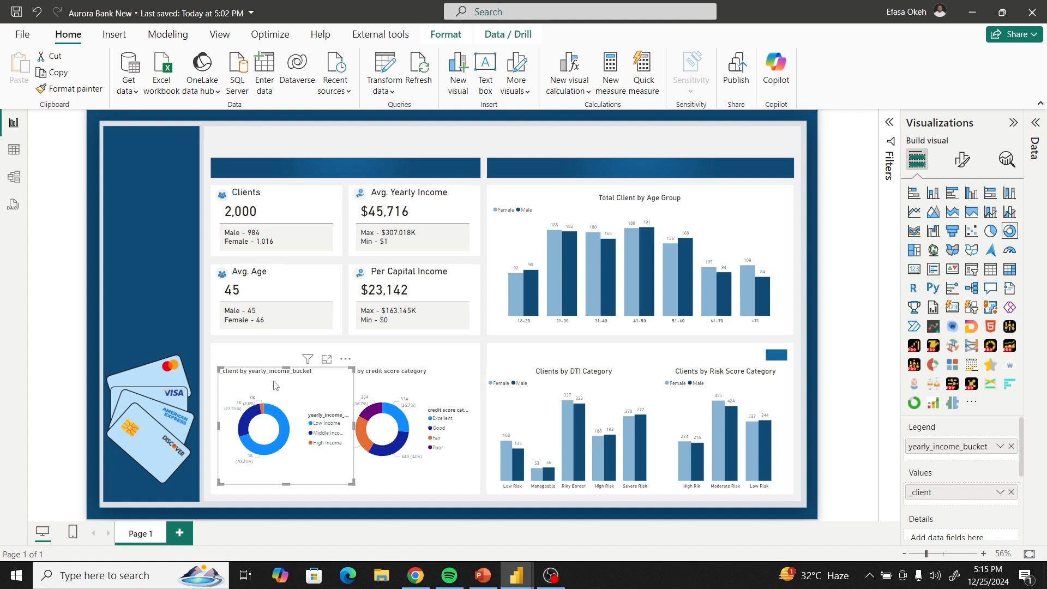
pyautogui.moveTo(277, 386); pyautogui.dragTo(273, 386)
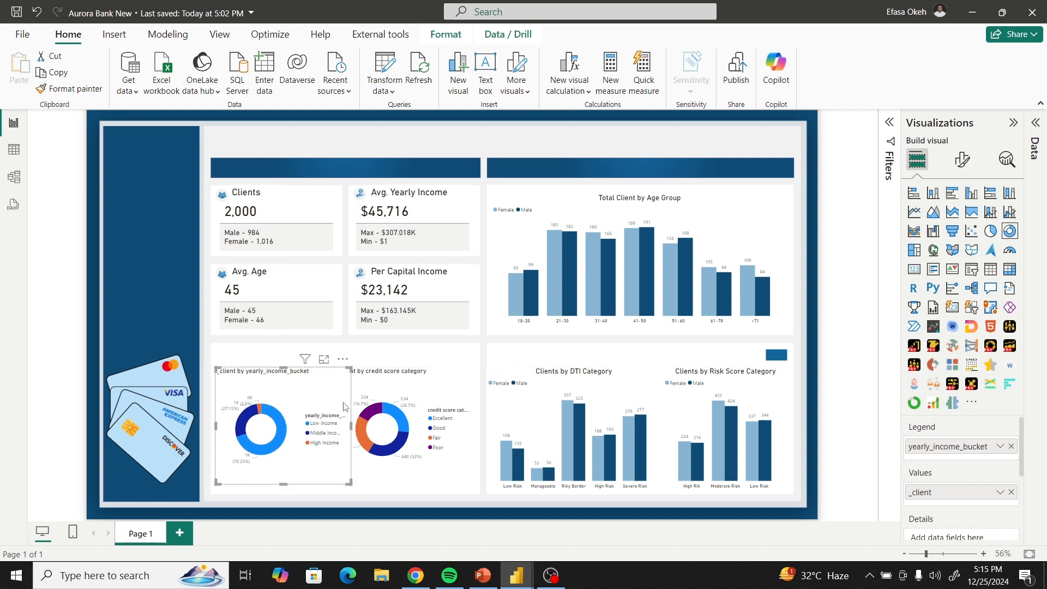
pyautogui.click(962, 160)
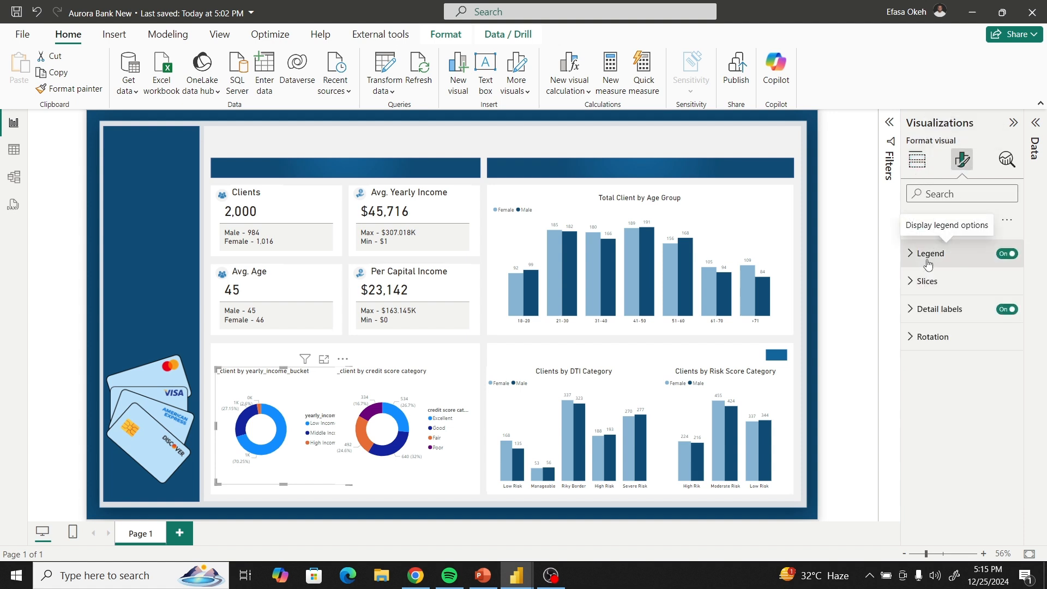
pyautogui.click(926, 314)
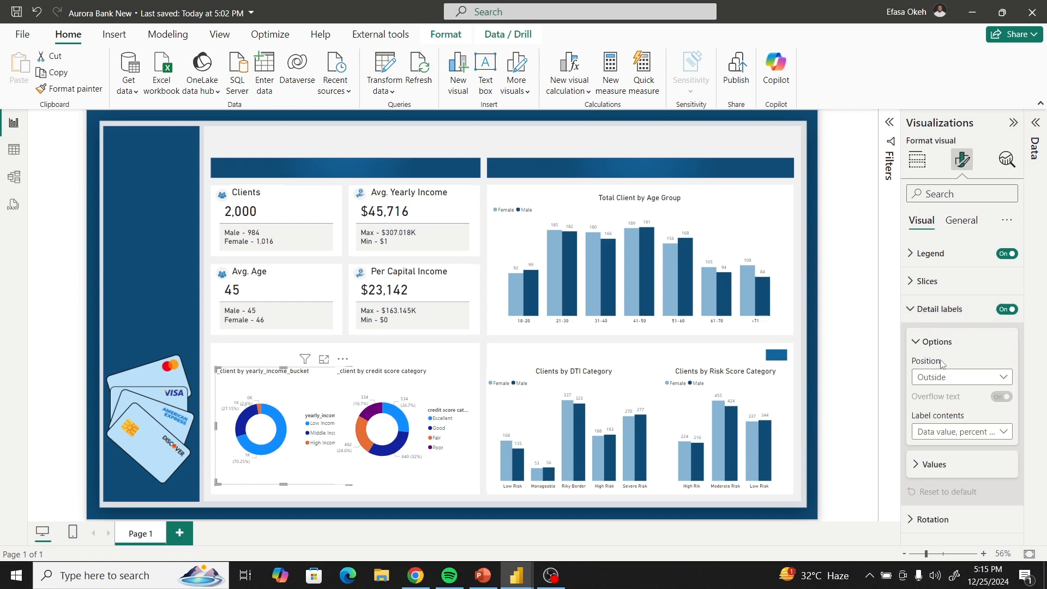
pyautogui.click(932, 437)
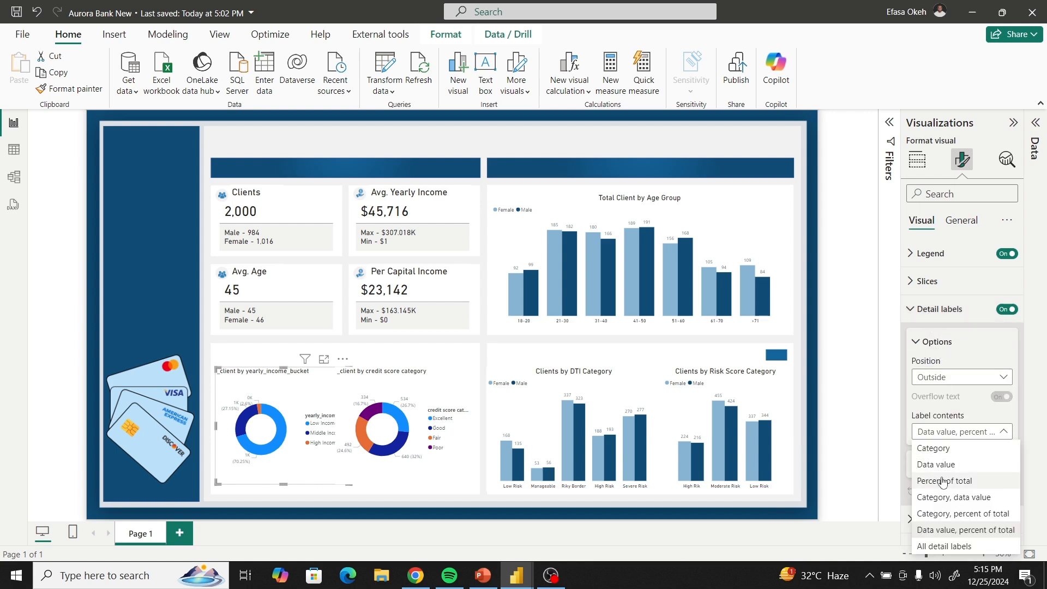
pyautogui.click(947, 515)
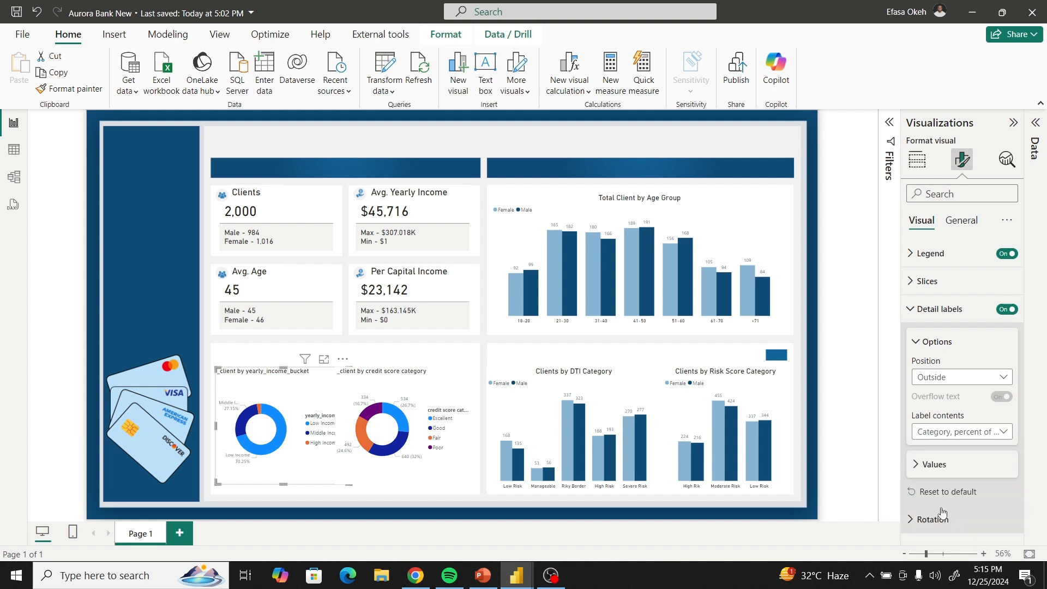
pyautogui.click(1007, 254)
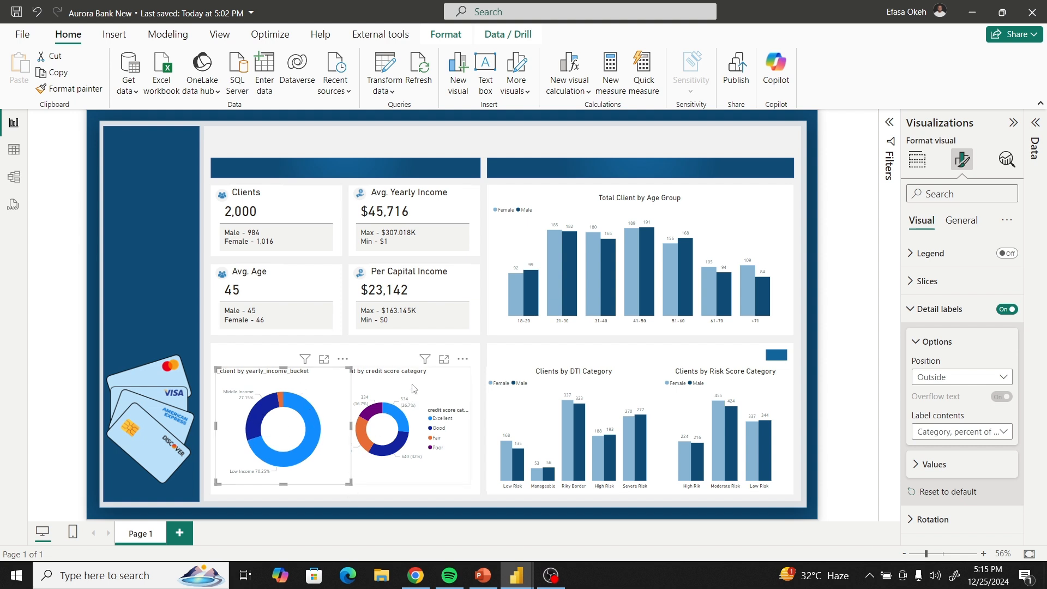
# Move the credit score donut right and slightly up, and narrow the yearly income donut while raising its upper edge.
pyautogui.moveTo(413, 388); pyautogui.dragTo(441, 382)
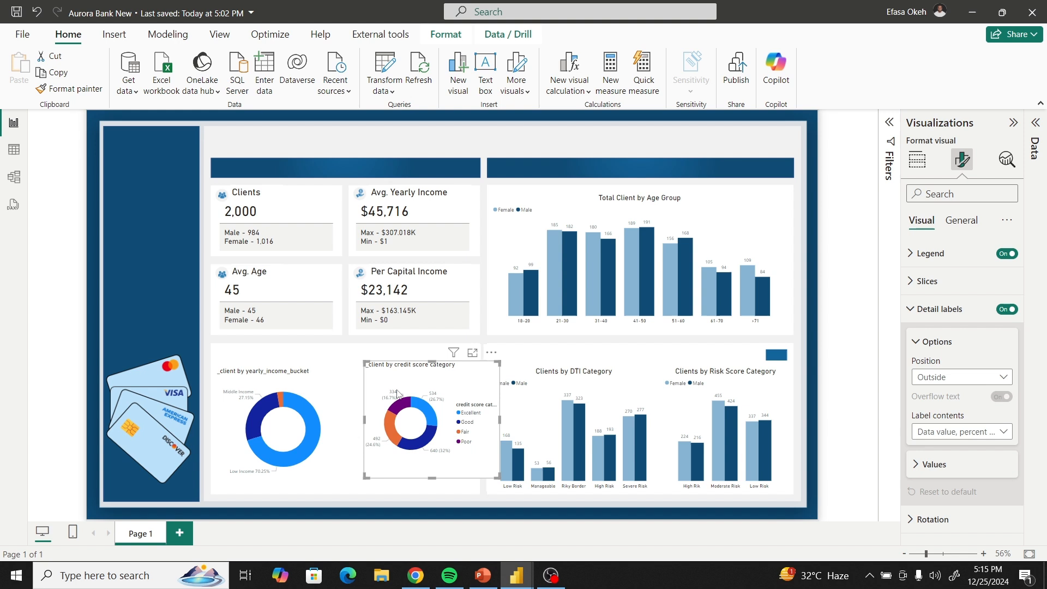
pyautogui.click(320, 393)
pyautogui.moveTo(351, 365)
pyautogui.mouseDown()
pyautogui.moveTo(404, 341)
pyautogui.moveTo(333, 364)
pyautogui.mouseUp()
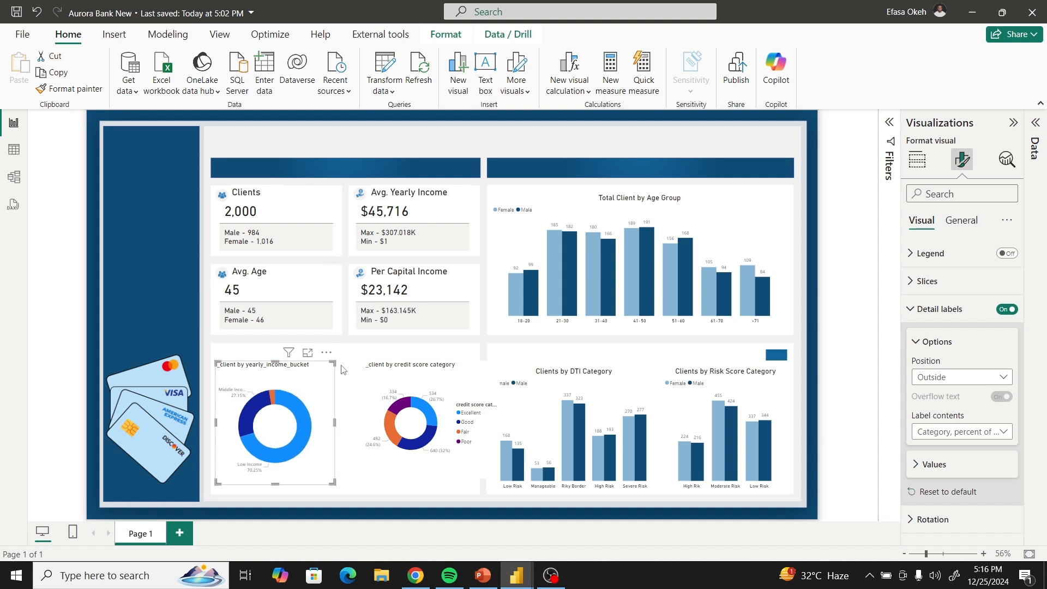
# Set the yearly income donut's slice inner radius to 57% and enlarge the chart toward the credit score donut.
pyautogui.click(911, 309)
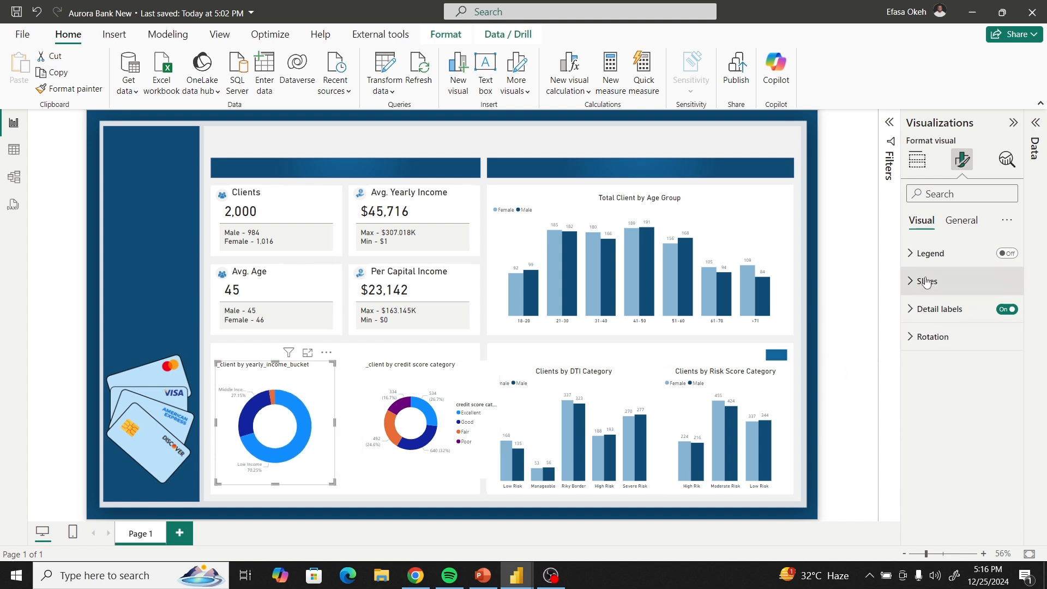
pyautogui.click(926, 283)
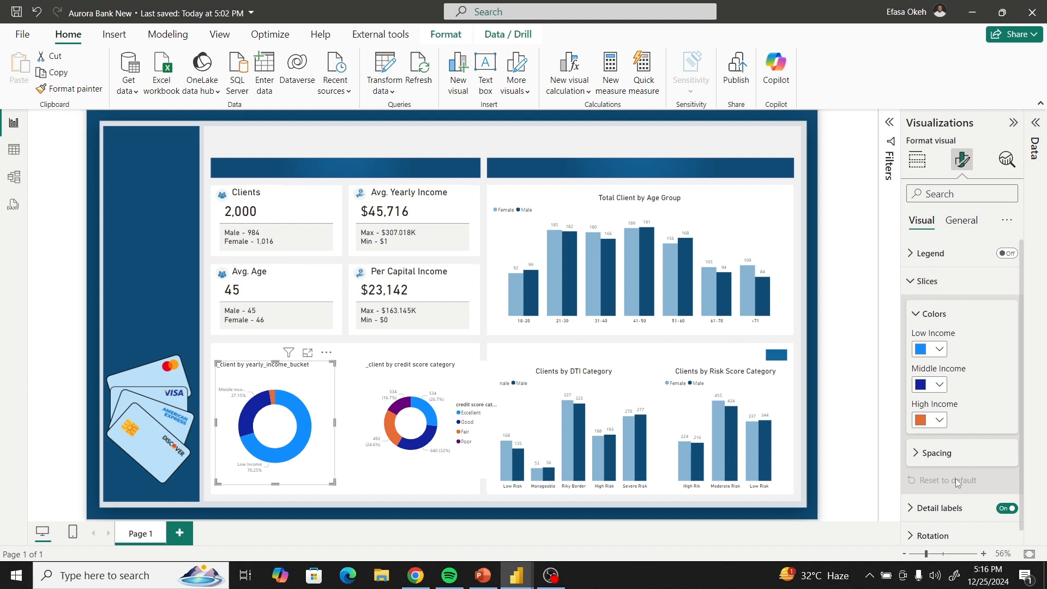
pyautogui.click(925, 454)
pyautogui.scroll(-1, 926, 460)
pyautogui.scroll(-1, 926, 459)
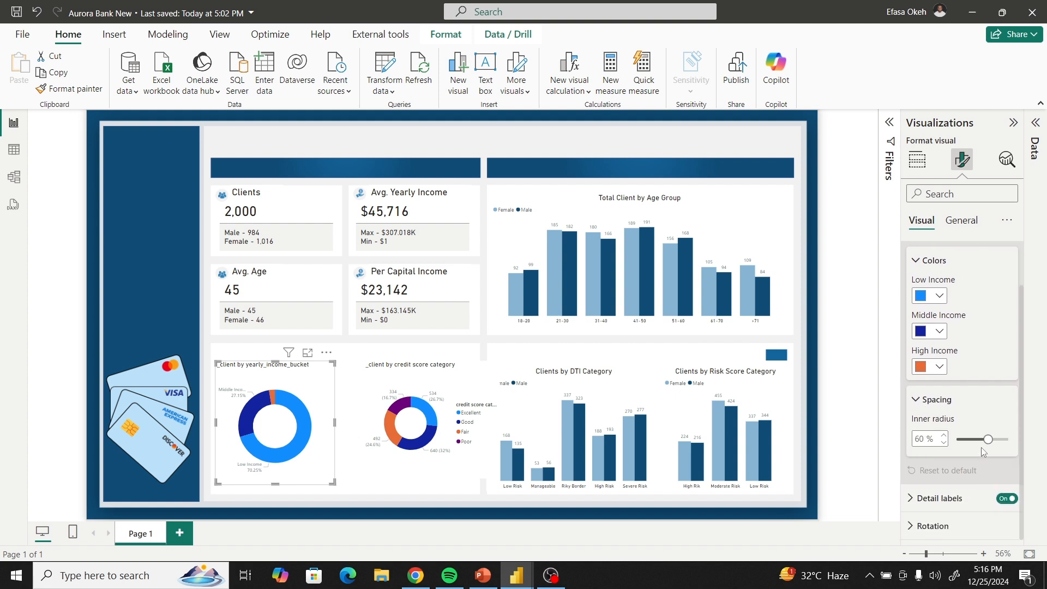
pyautogui.moveTo(988, 440); pyautogui.dragTo(979, 441)
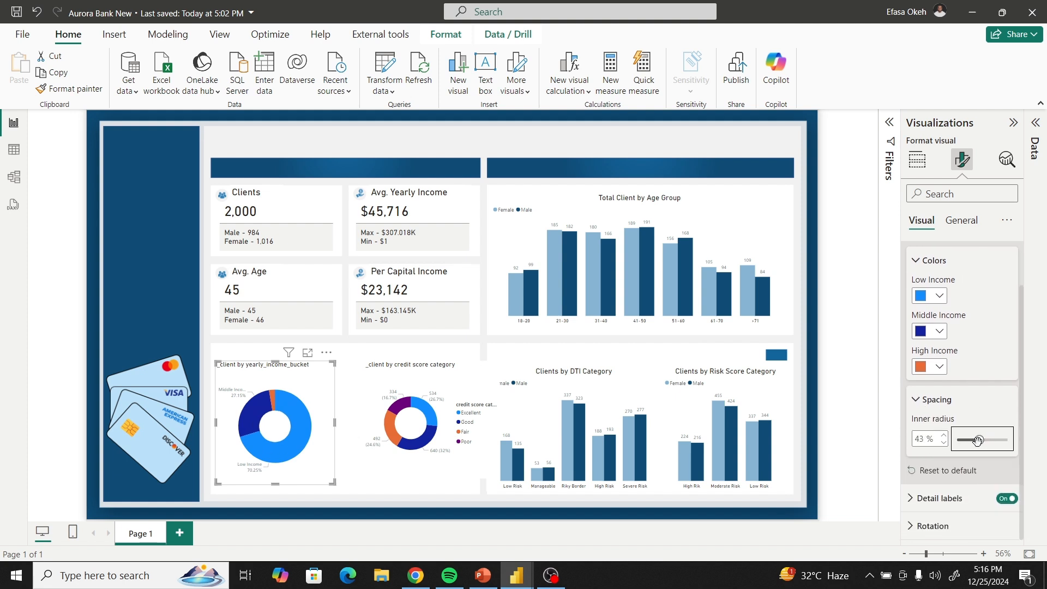
pyautogui.moveTo(978, 440); pyautogui.dragTo(987, 440)
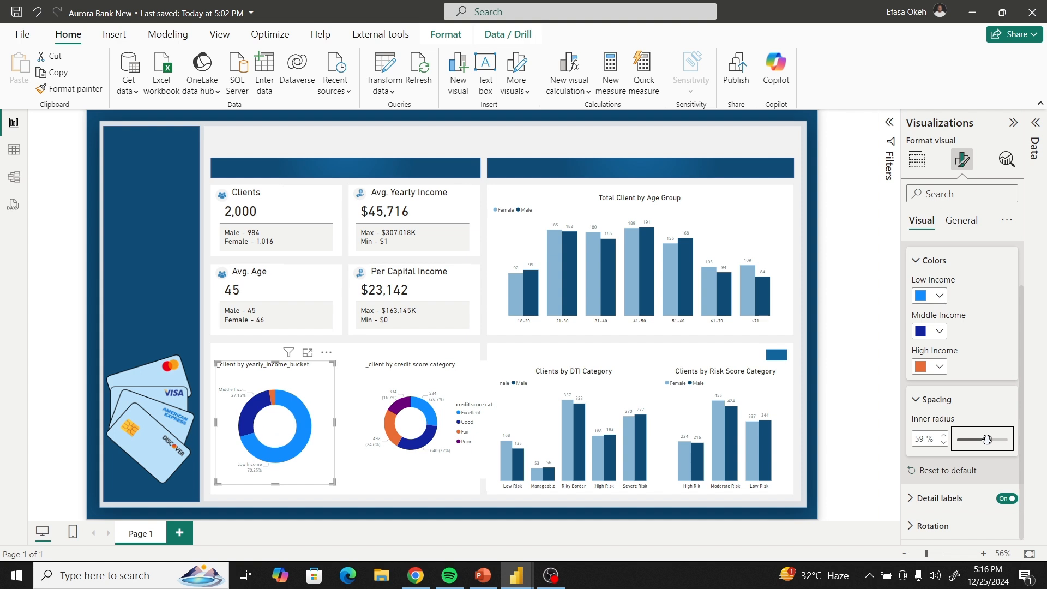
pyautogui.moveTo(332, 362); pyautogui.dragTo(313, 378)
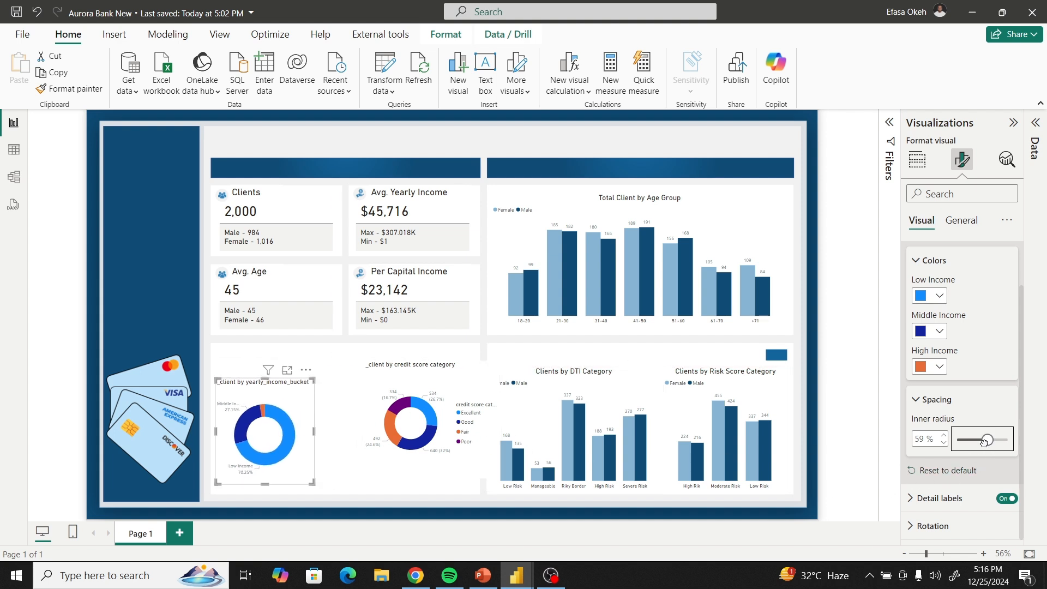
pyautogui.moveTo(987, 441); pyautogui.dragTo(986, 440)
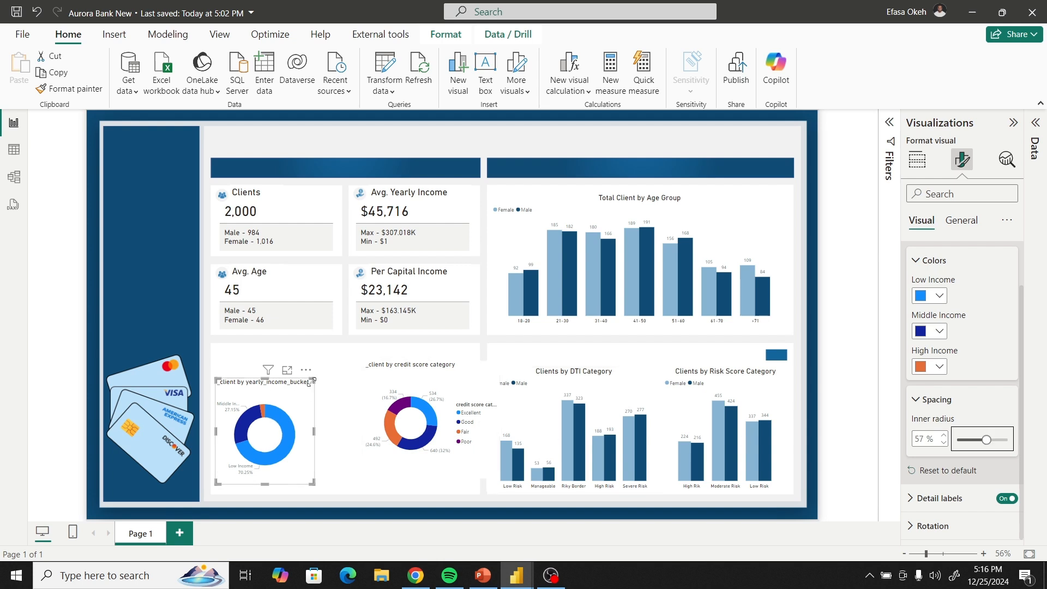
pyautogui.moveTo(314, 379); pyautogui.dragTo(434, 385)
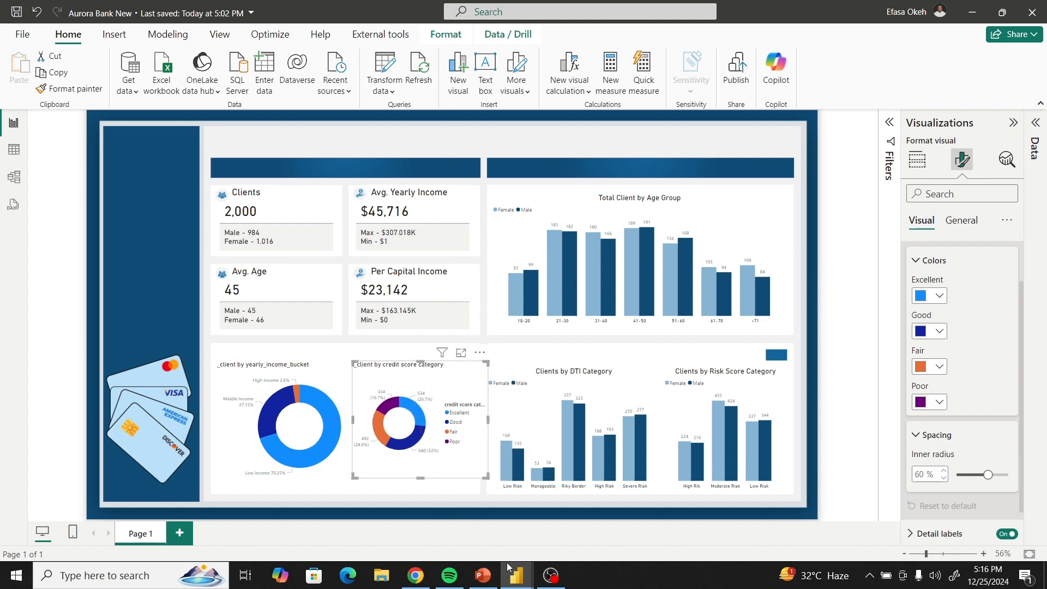
# Switch to the Aurora_Bank report to check how its two donut charts are laid out, and return to Aurora Bank New.
pyautogui.moveTo(513, 577)
pyautogui.click(405, 532)
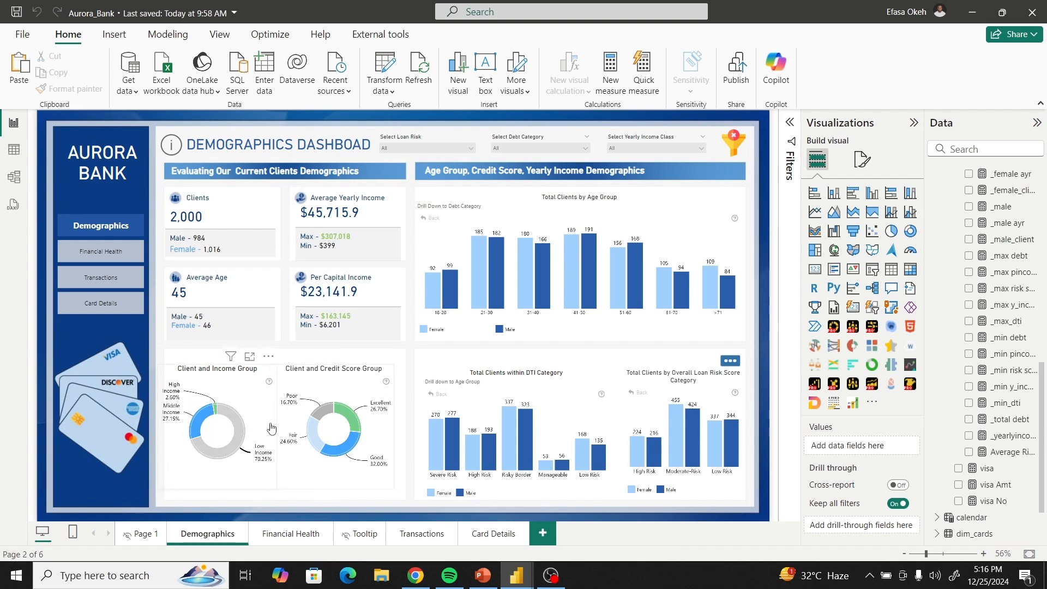
pyautogui.moveTo(516, 575)
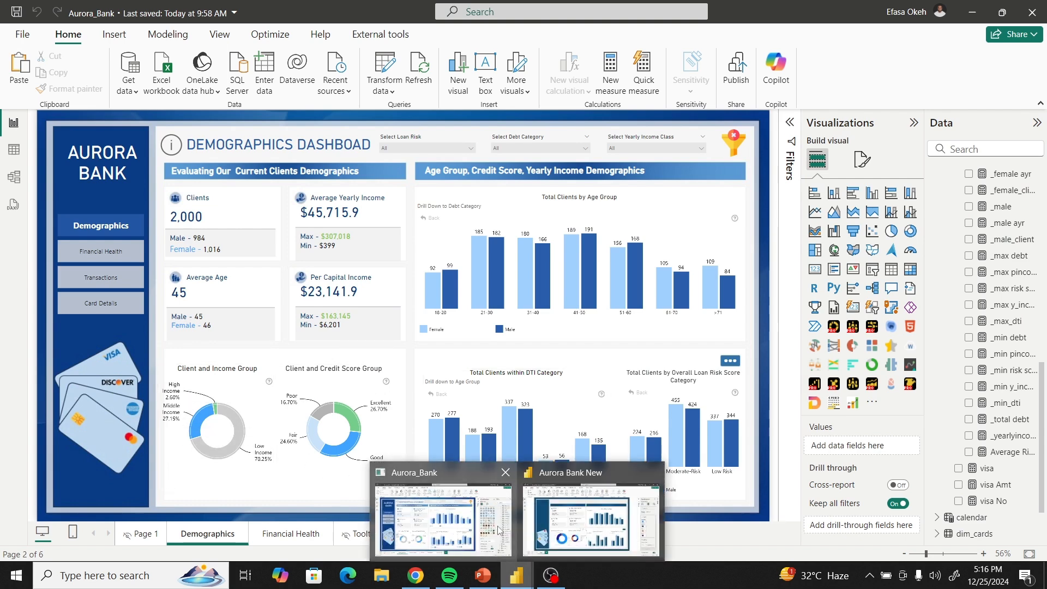
pyautogui.click(594, 521)
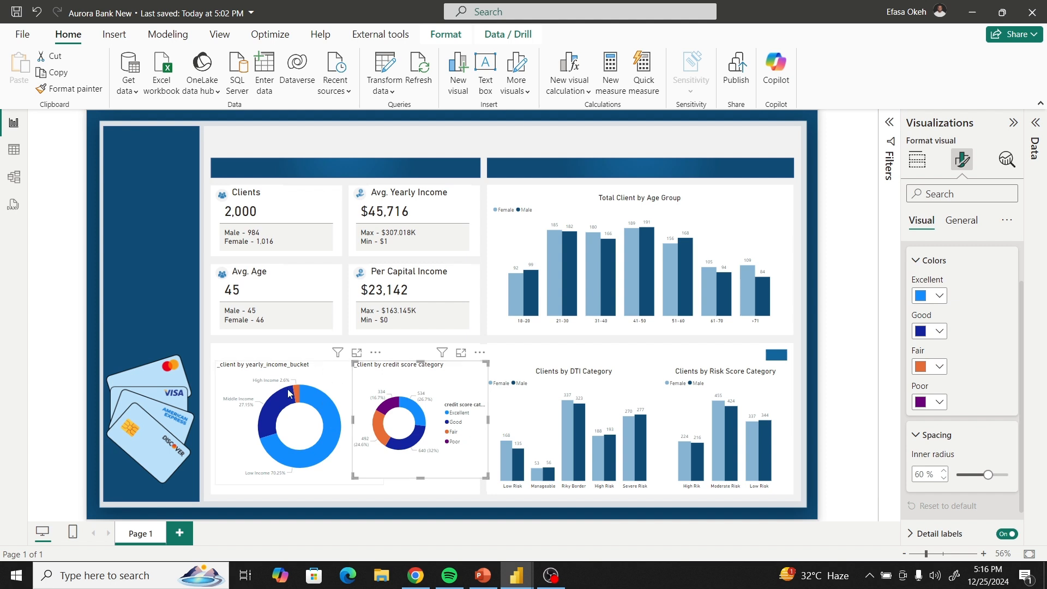
# Shrink the yearly income donut so it fits clear of the credit score donut, and collapse its slice settings.
pyautogui.click(330, 384)
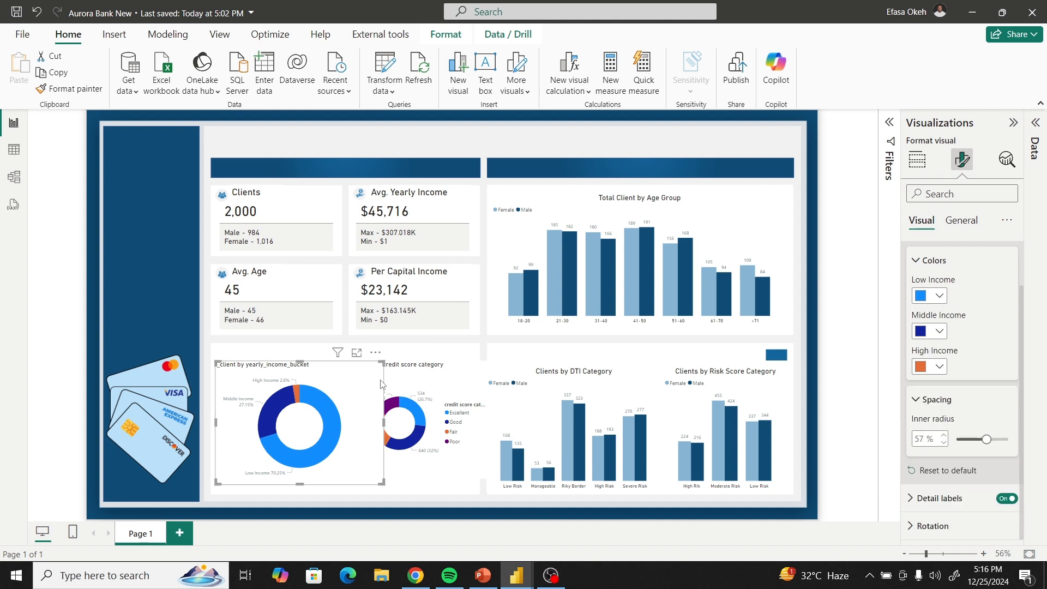
pyautogui.moveTo(382, 365); pyautogui.dragTo(305, 389)
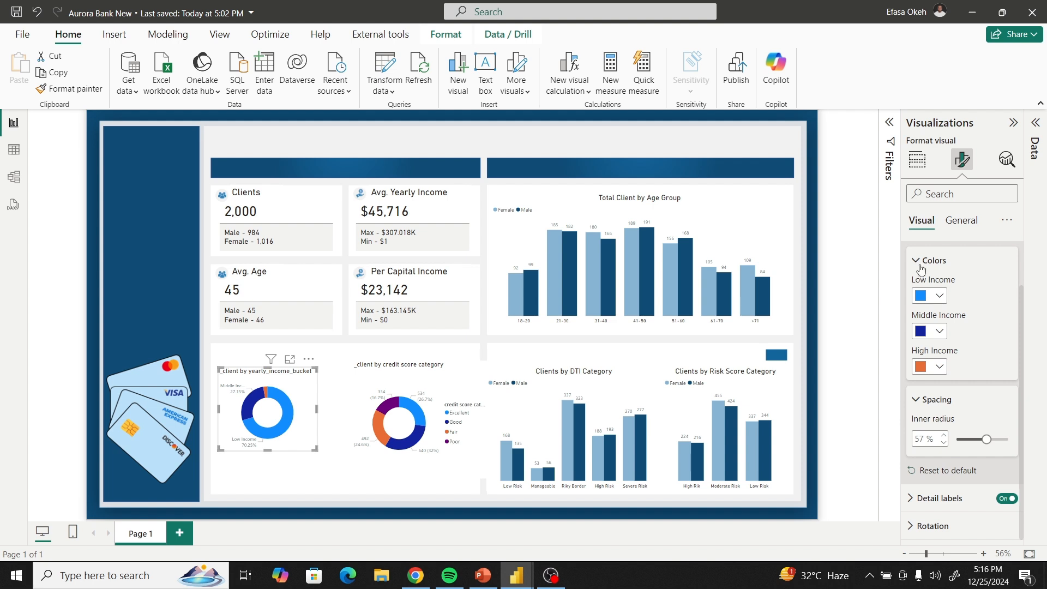
pyautogui.click(921, 266)
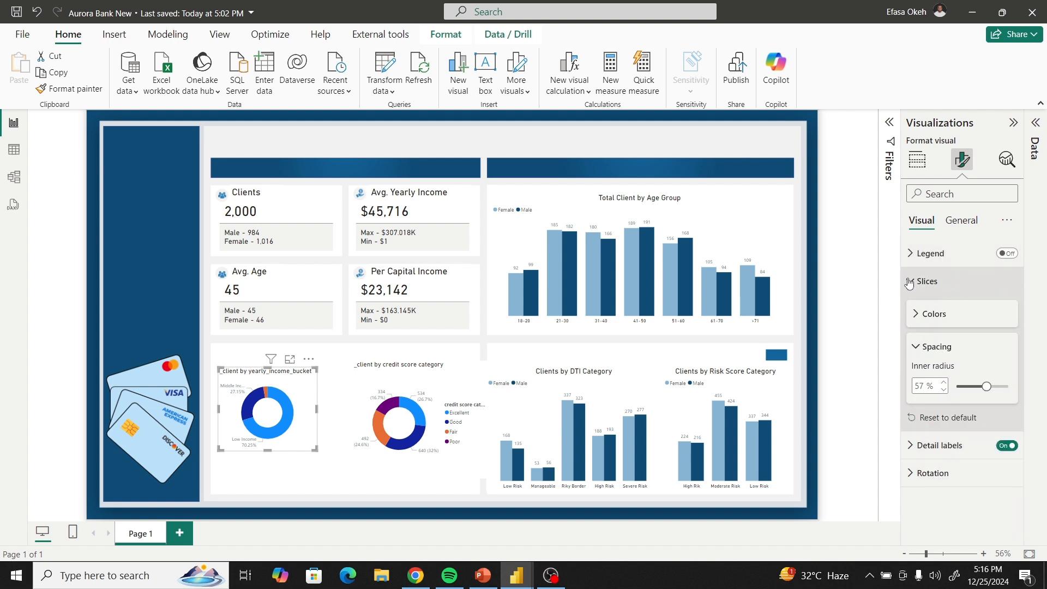
pyautogui.click(909, 281)
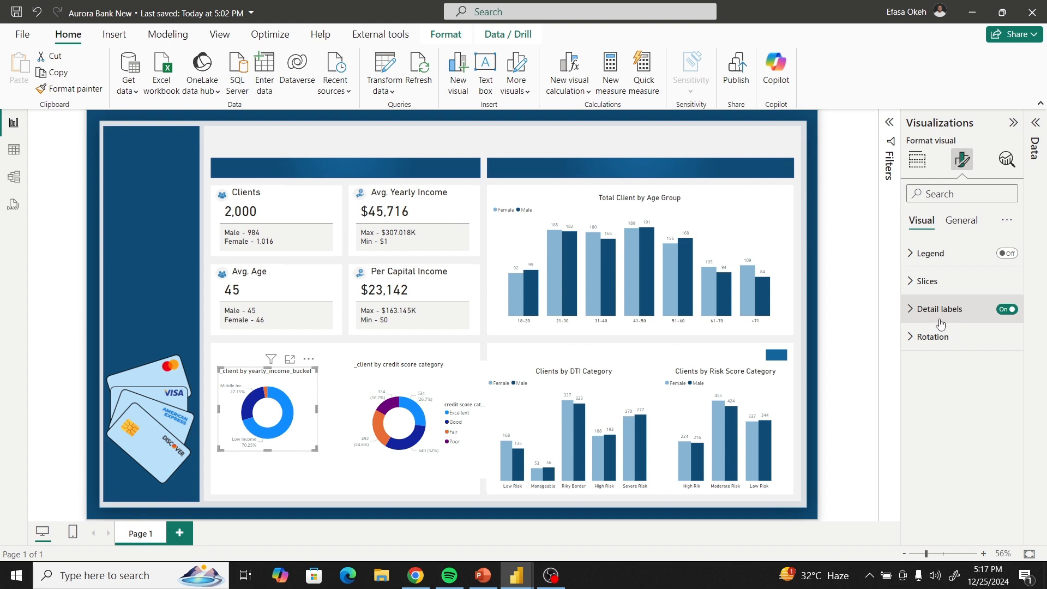
# Try "Data value" and "Category" as the yearly income donut's detail label contents.
pyautogui.click(922, 311)
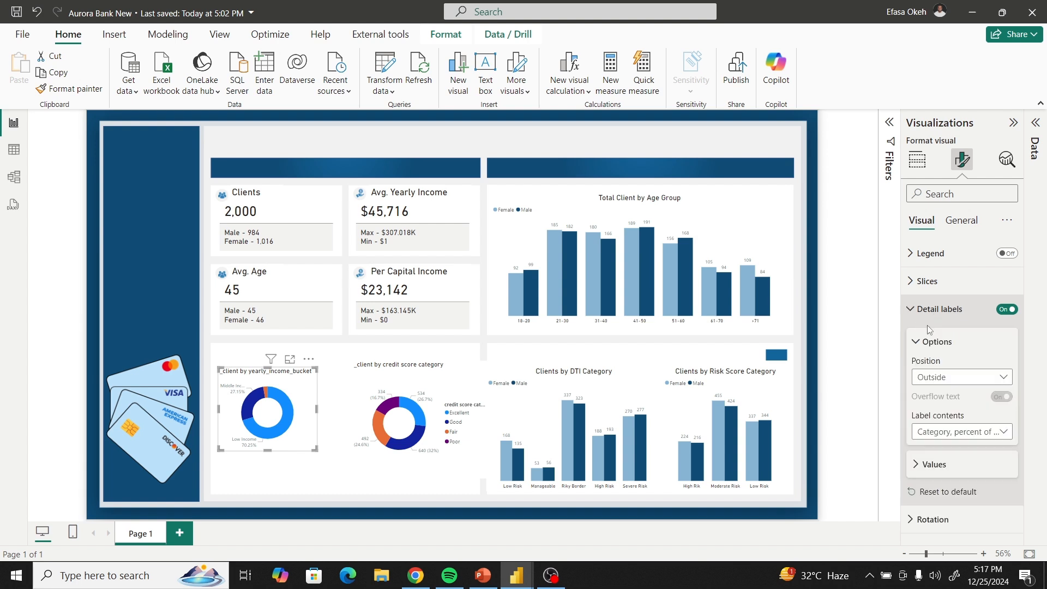
pyautogui.click(927, 382)
pyautogui.click(927, 383)
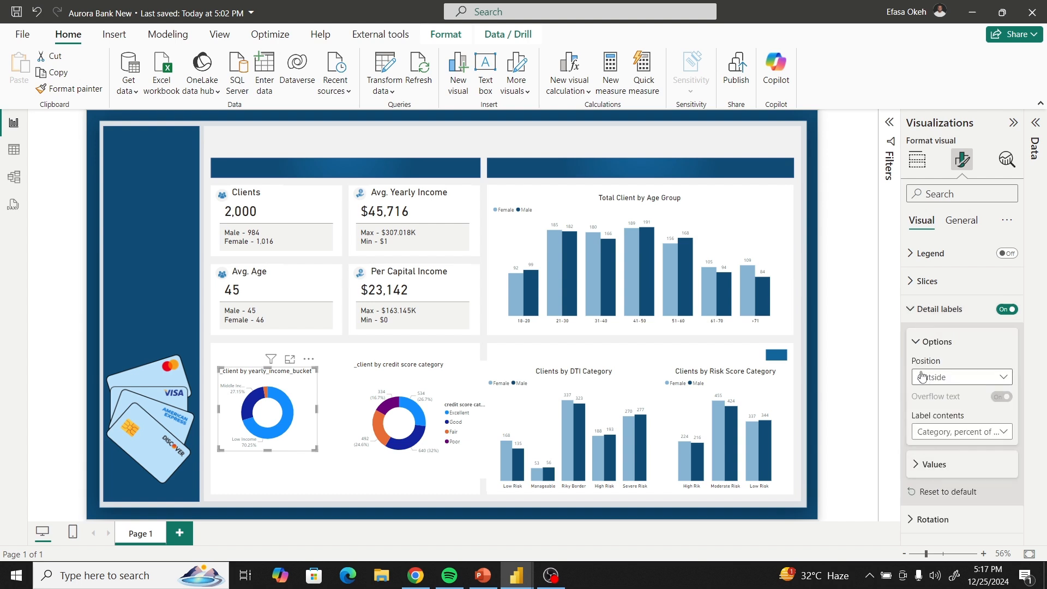
pyautogui.click(931, 433)
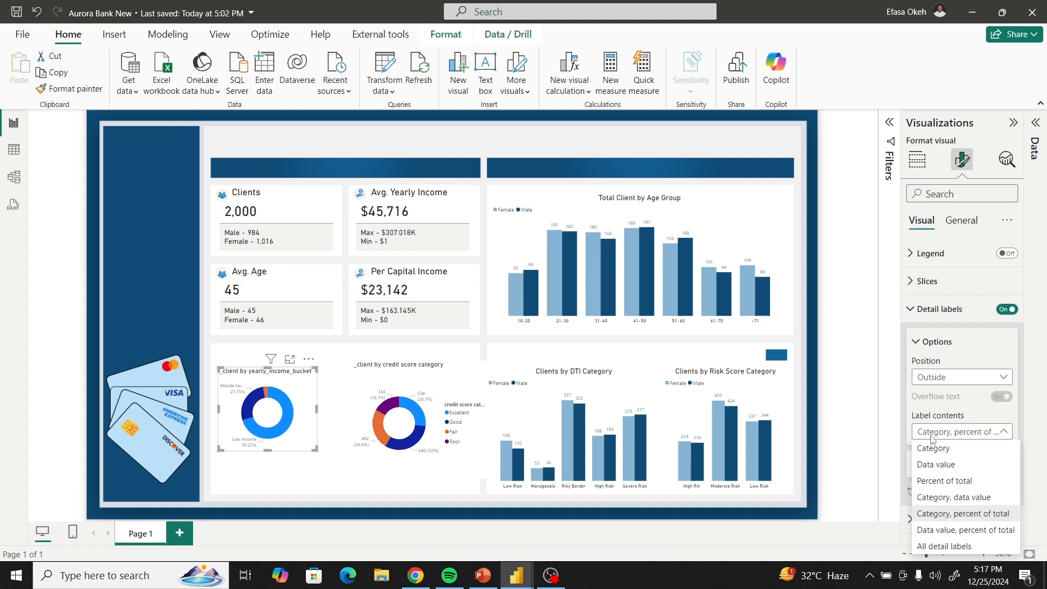
pyautogui.click(931, 465)
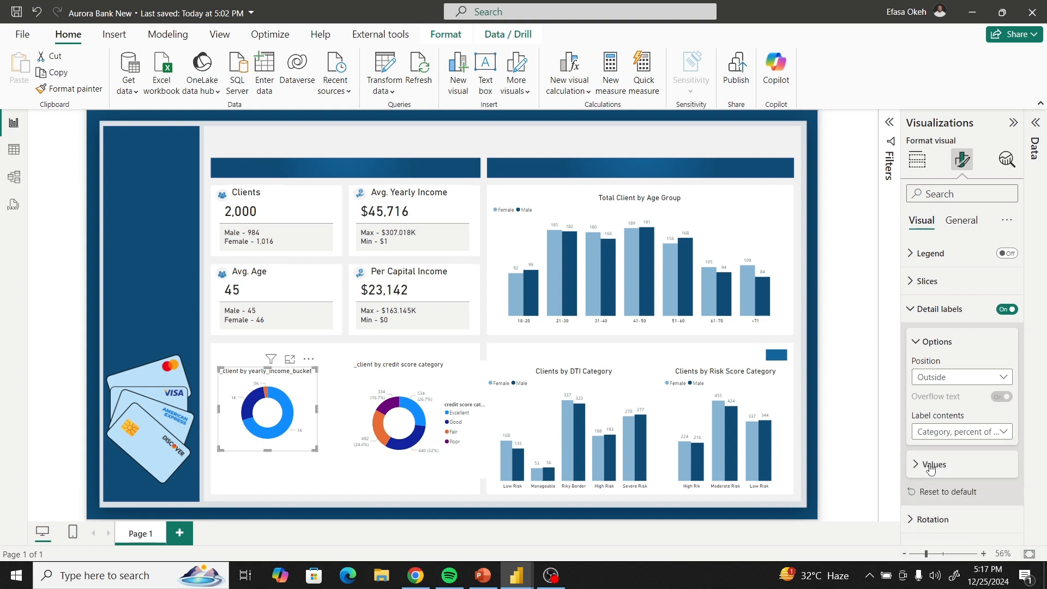
pyautogui.click(949, 432)
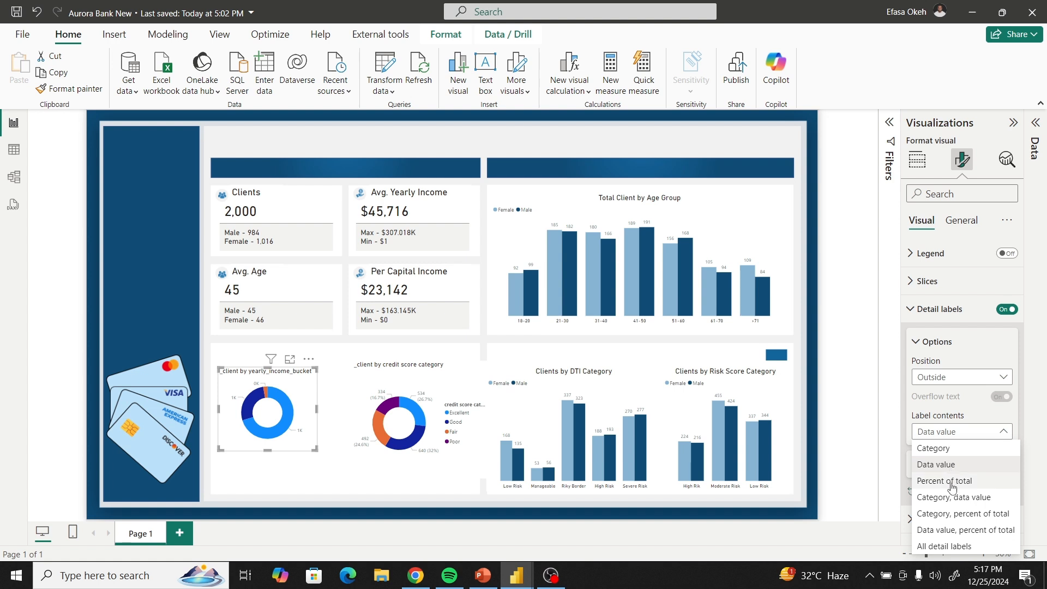
pyautogui.click(943, 449)
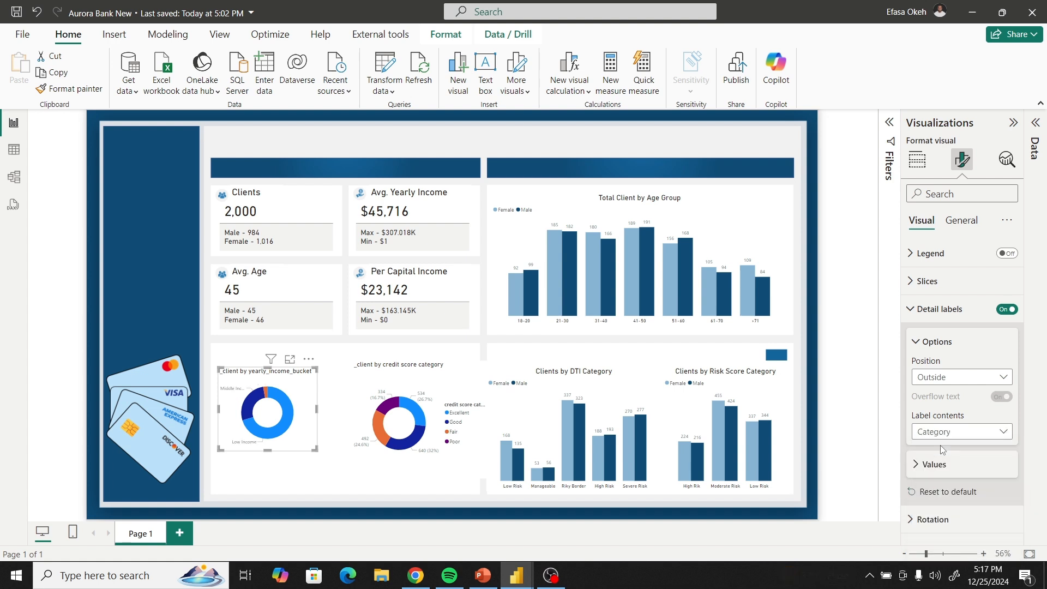
pyautogui.click(938, 380)
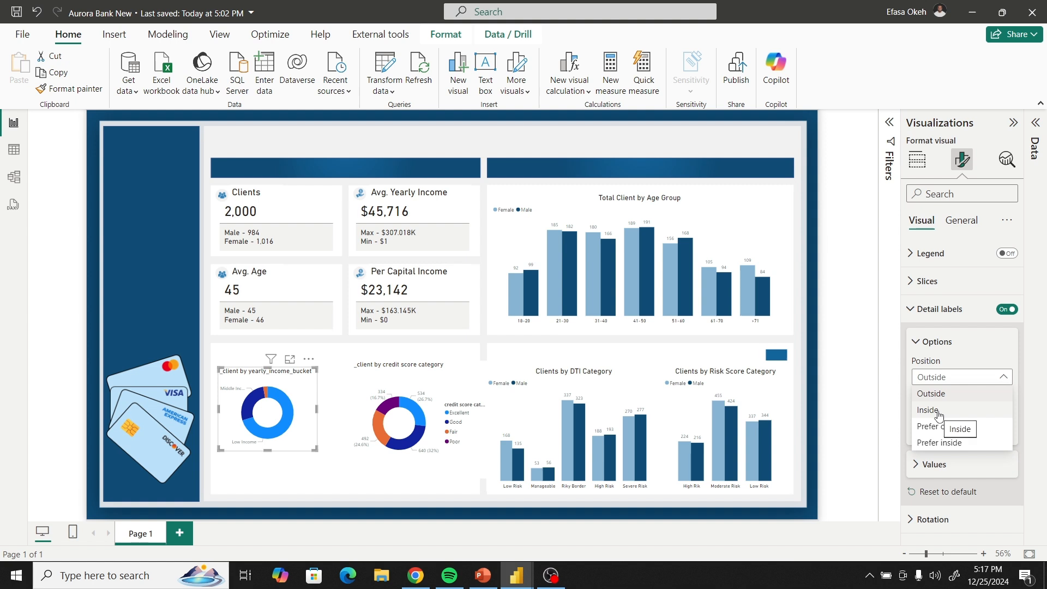
pyautogui.click(930, 378)
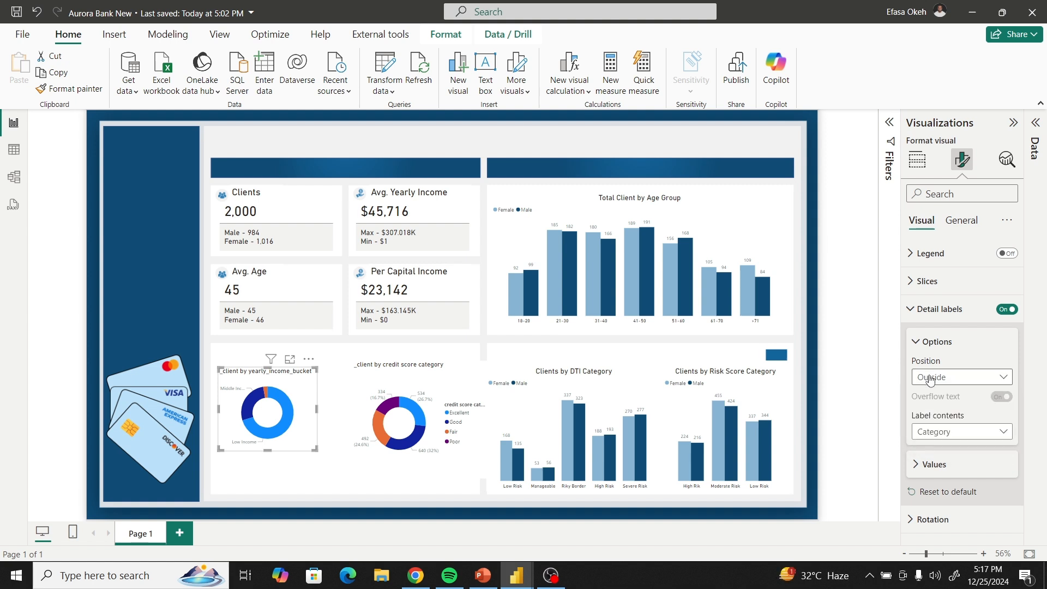
# Set the yearly income donut's label contents to "Category, percent of total" and the label position to Inside.
pyautogui.click(934, 435)
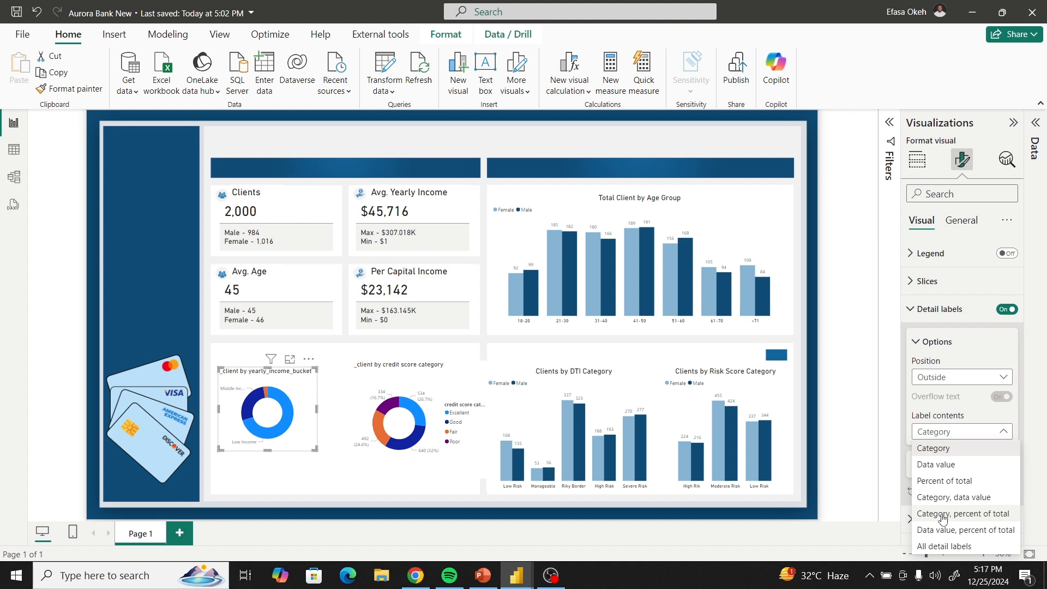
pyautogui.click(943, 517)
pyautogui.click(937, 383)
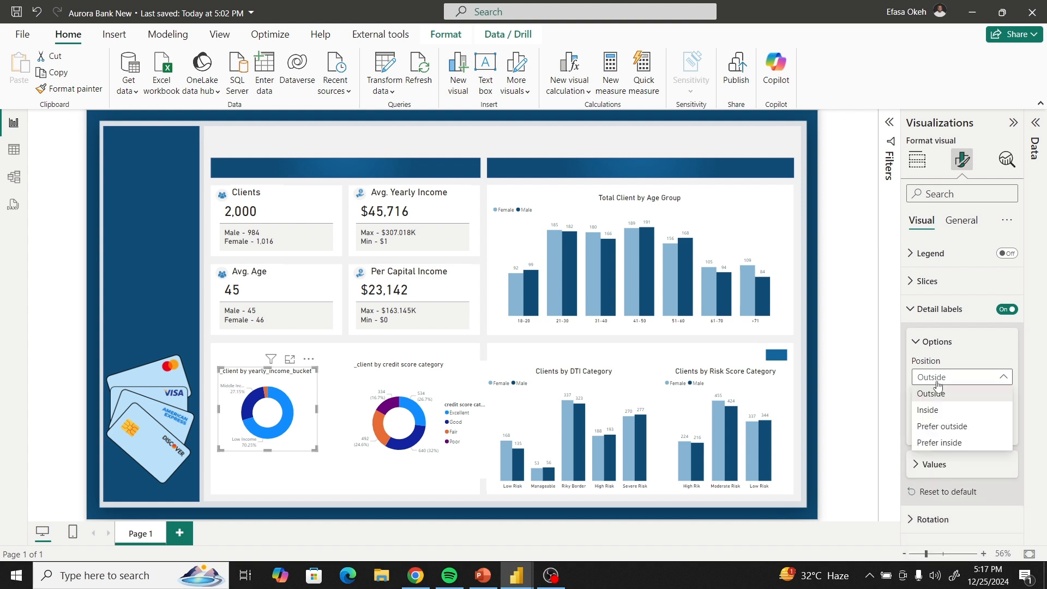
pyautogui.click(936, 410)
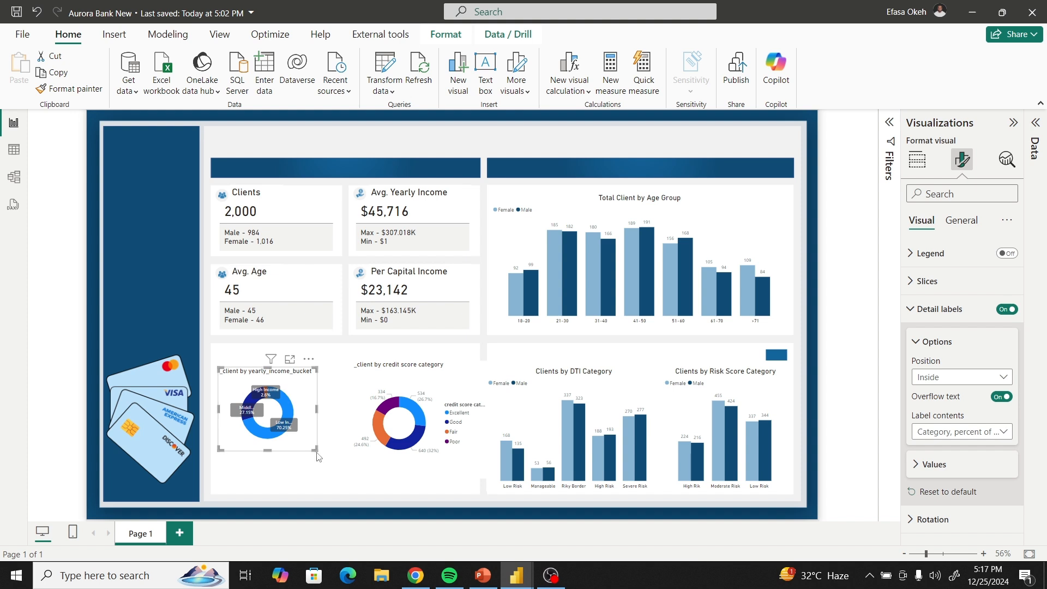
# Enlarge the yearly income donut and set its detail label position to Outside.
pyautogui.moveTo(317, 449); pyautogui.dragTo(359, 494)
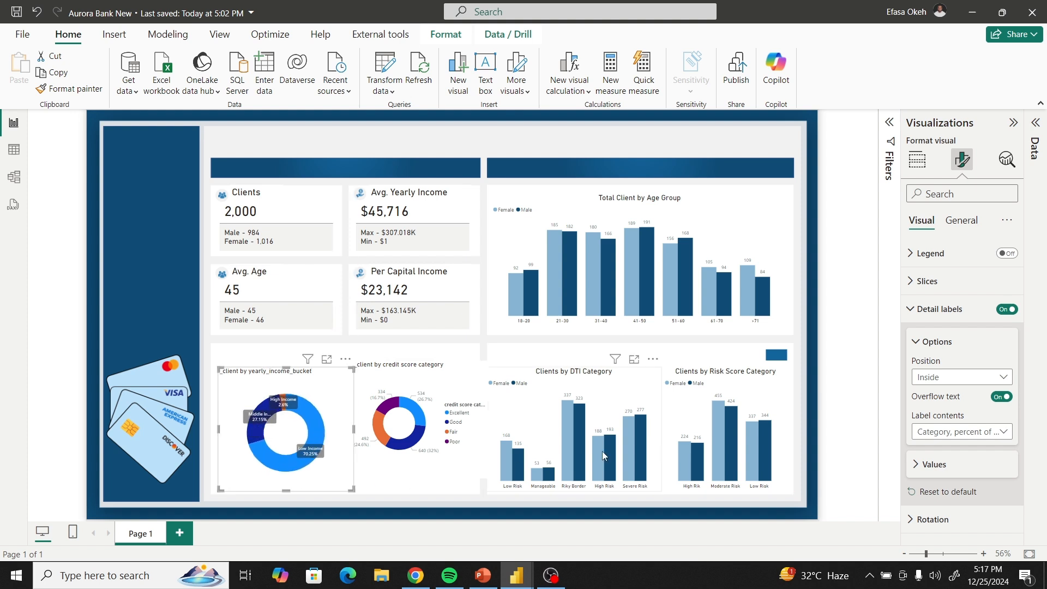
pyautogui.click(952, 377)
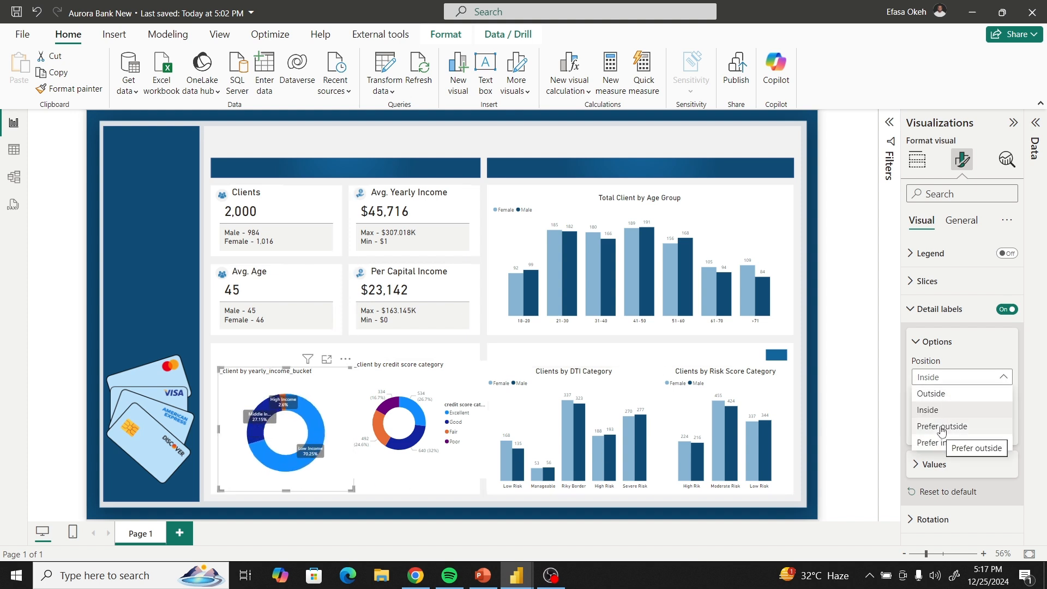
pyautogui.click(942, 393)
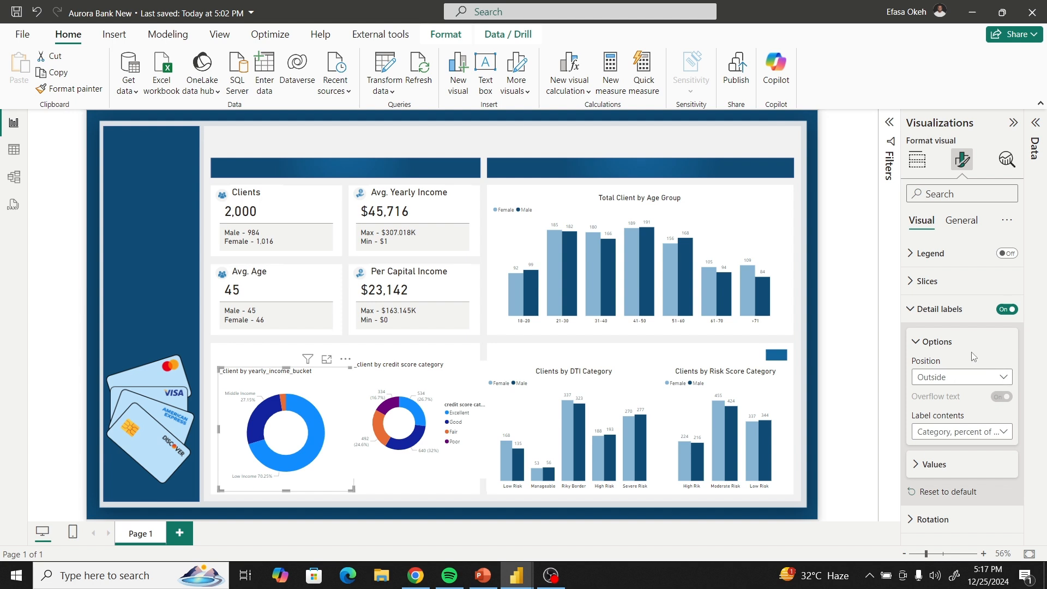
# Try "Percent of total" as the yearly income donut's detail label contents.
pyautogui.click(925, 466)
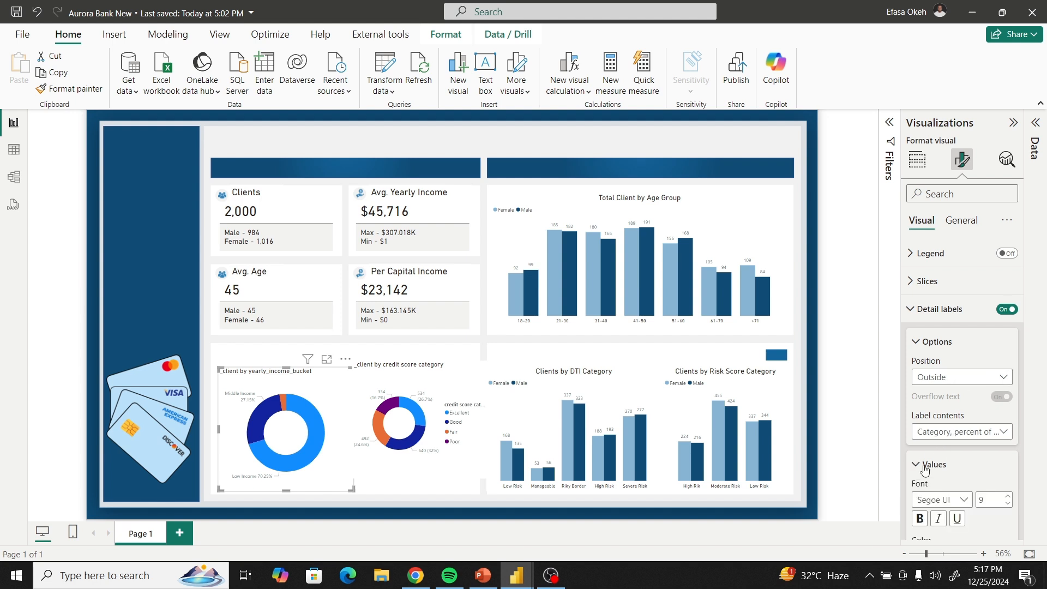
pyautogui.click(925, 466)
pyautogui.click(946, 432)
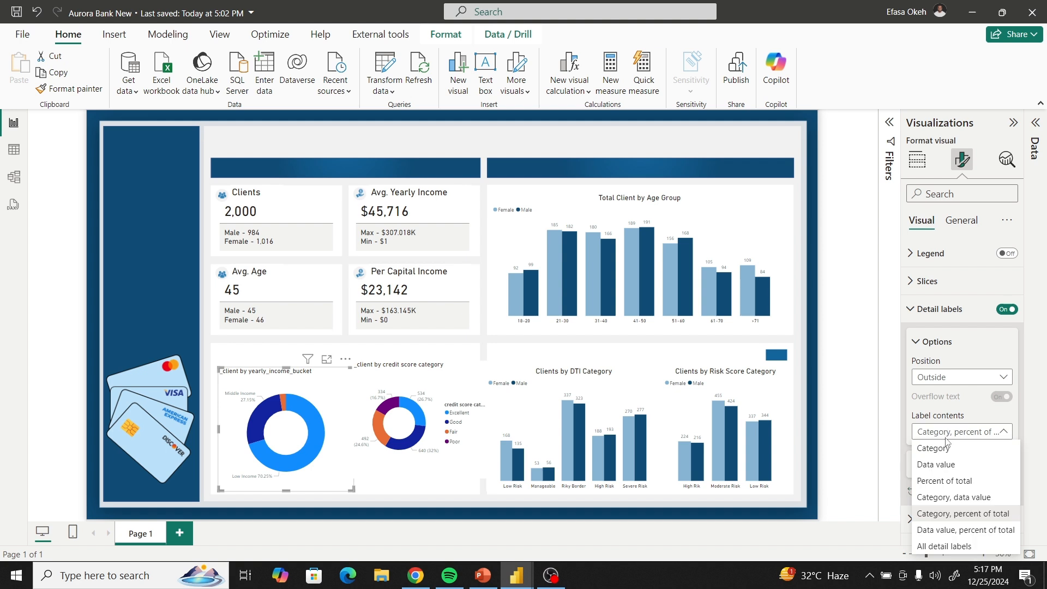
pyautogui.click(952, 487)
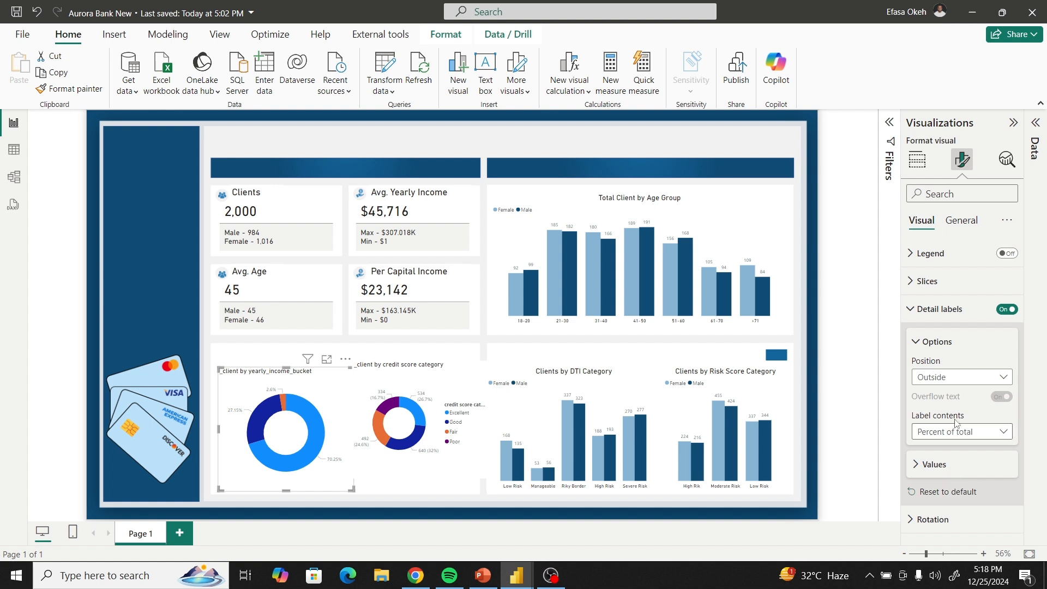
# Turn on the yearly income donut's legend and try it at the Top center position.
pyautogui.click(928, 310)
pyautogui.click(1007, 253)
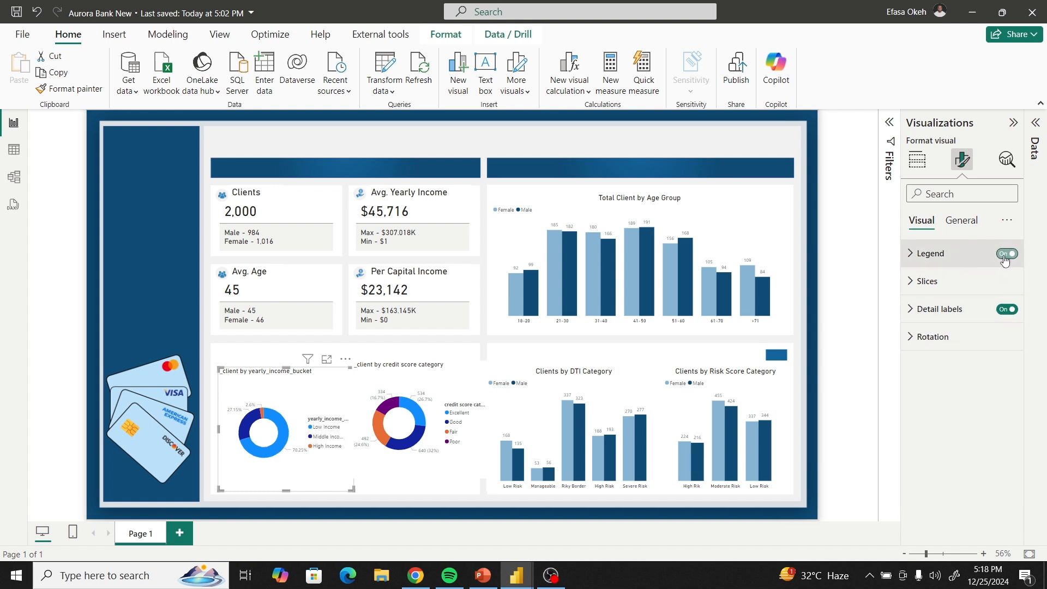
pyautogui.click(921, 256)
pyautogui.click(946, 325)
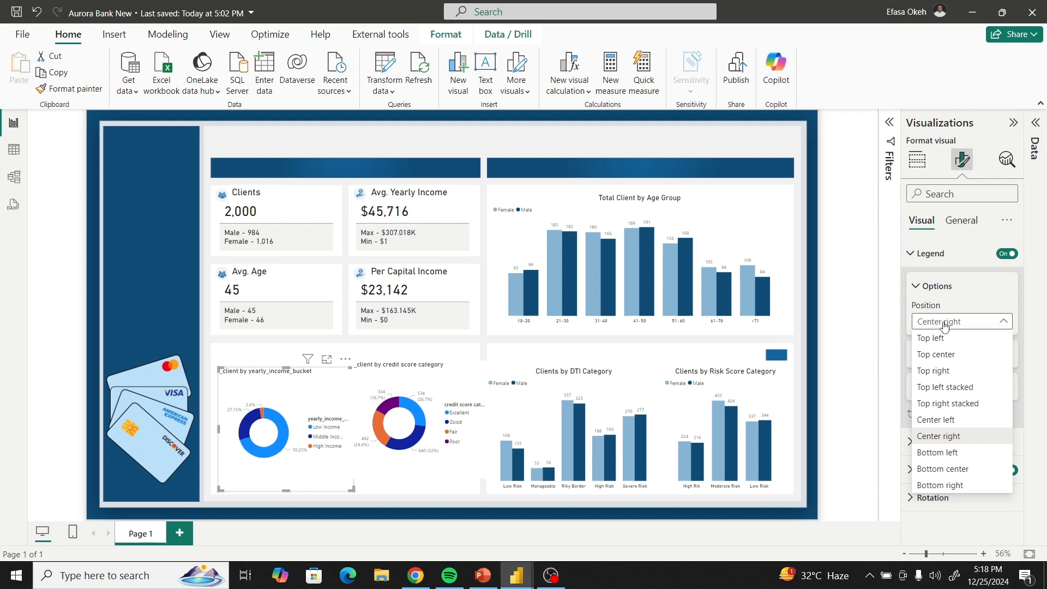
pyautogui.click(939, 354)
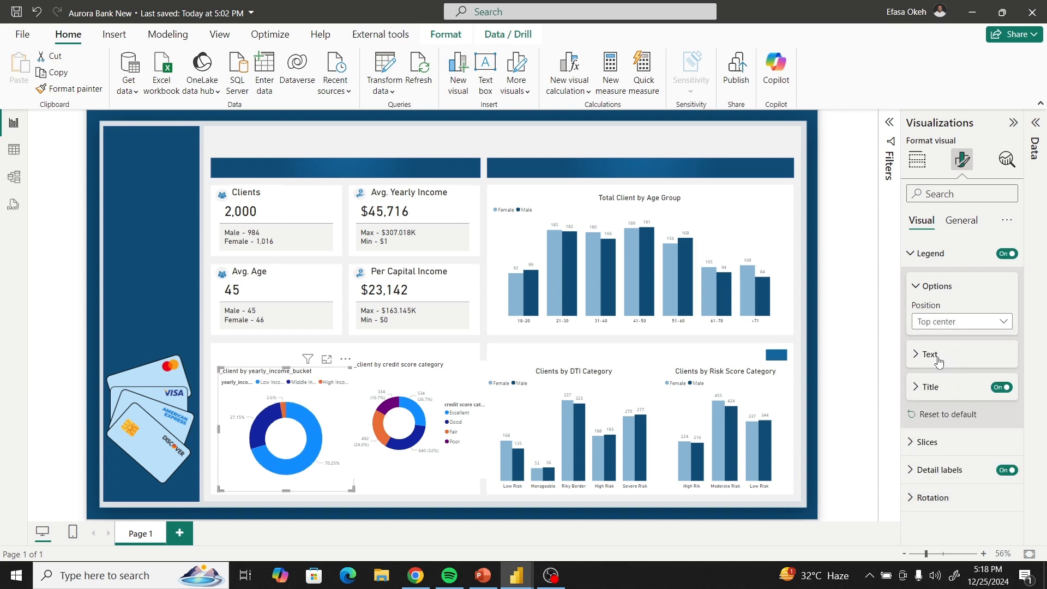
# Try the yearly income donut's legend at Bottom left, resizing the visual so the legend entries fit.
pyautogui.moveTo(352, 490)
pyautogui.mouseDown()
pyautogui.moveTo(394, 496)
pyautogui.moveTo(336, 493)
pyautogui.mouseUp()
pyautogui.click(936, 322)
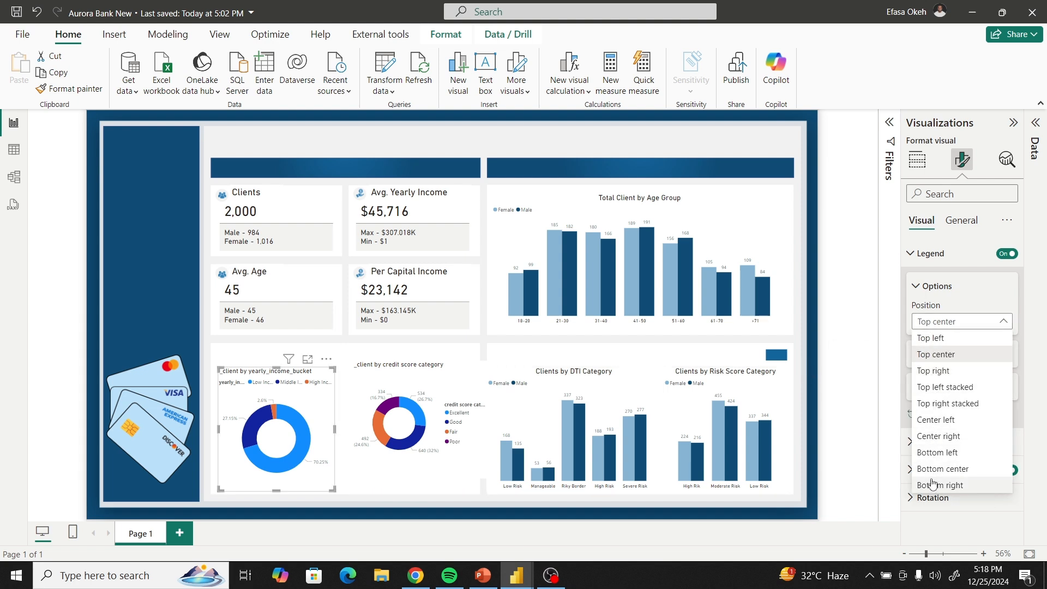
pyautogui.click(932, 458)
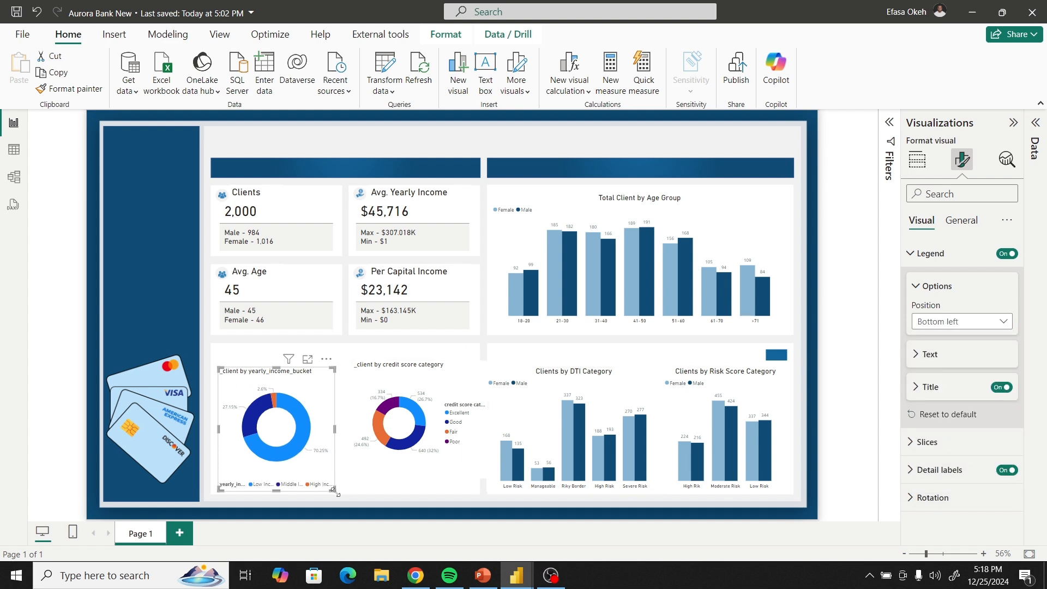
pyautogui.moveTo(333, 490); pyautogui.dragTo(361, 495)
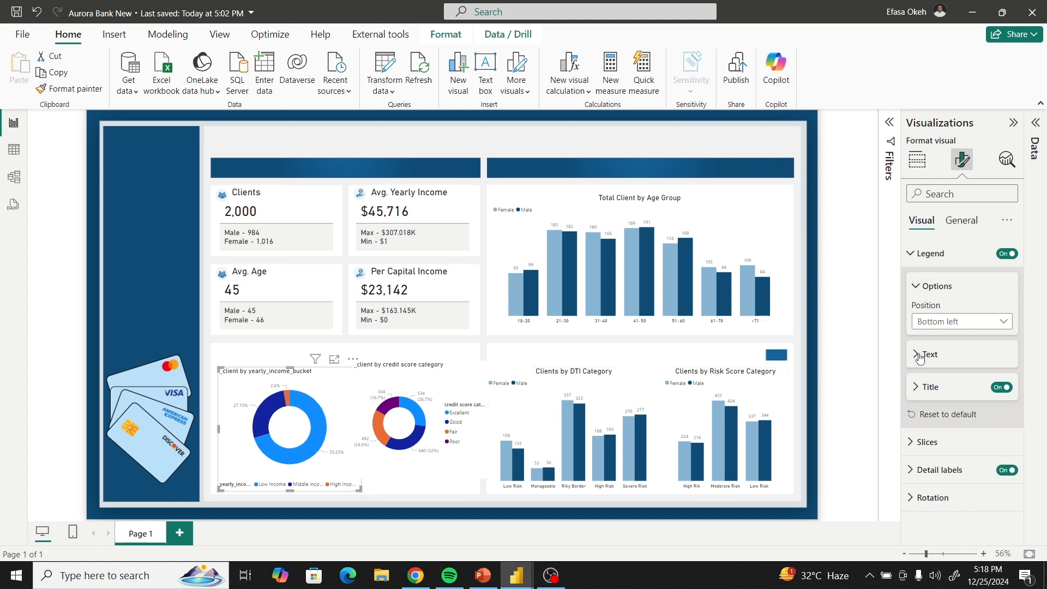
# Try the yearly income donut's legend at Top left stacked, widening the visual and shifting the credit score donut aside.
pyautogui.click(924, 323)
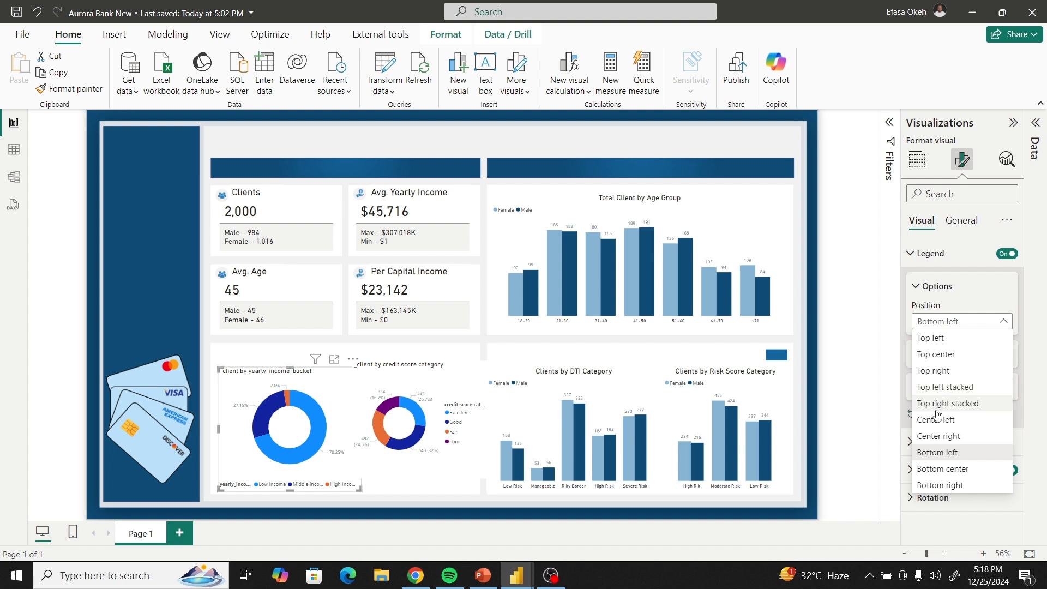
pyautogui.click(936, 389)
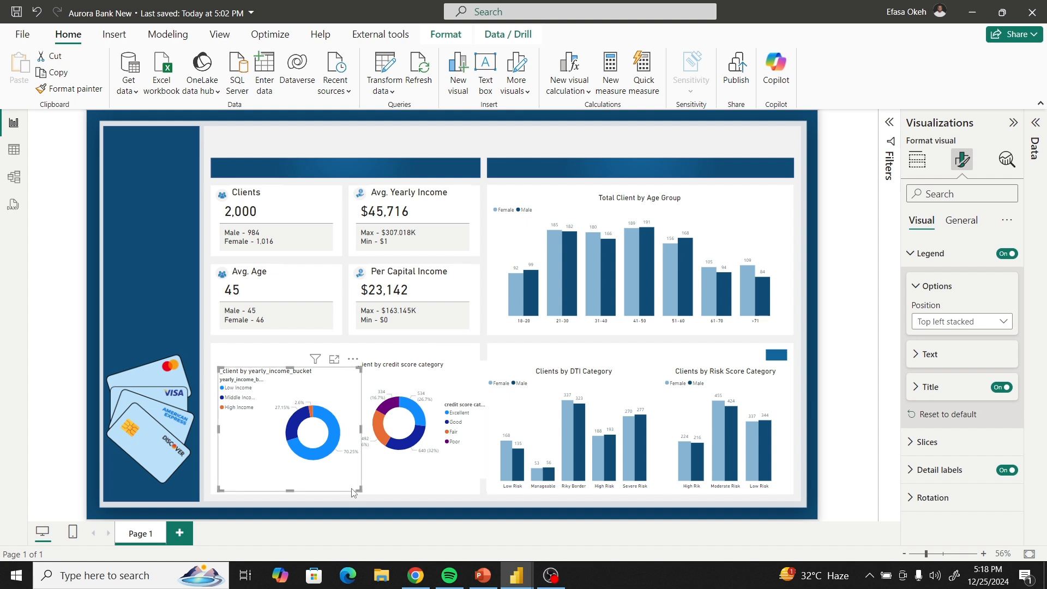
pyautogui.moveTo(358, 489); pyautogui.dragTo(424, 469)
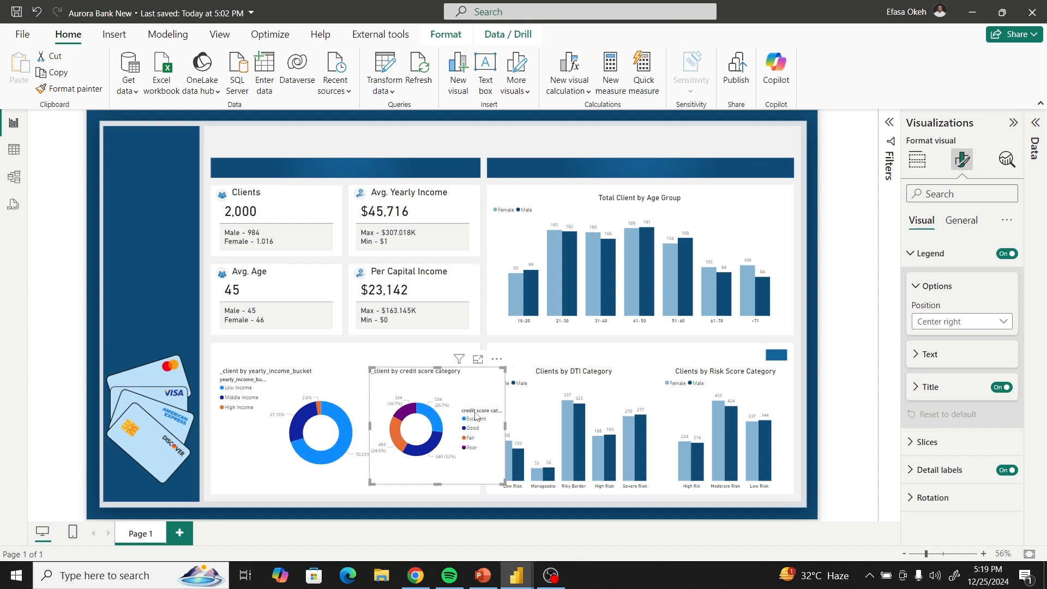
pyautogui.click(317, 386)
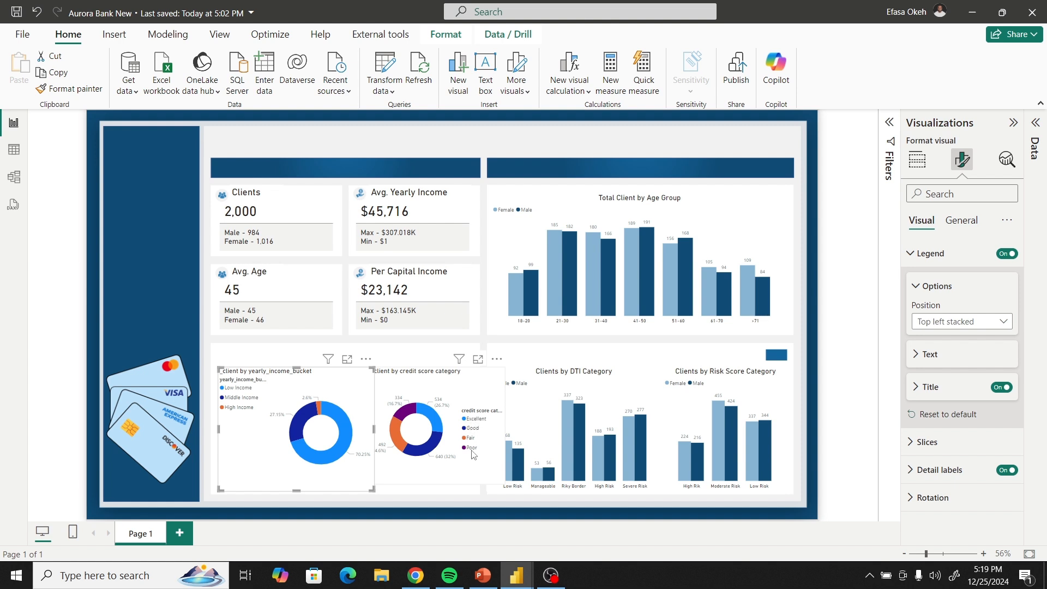
# Open the formula of the yearly_income_bucket column in the Dim_users_data table.
pyautogui.click(15, 148)
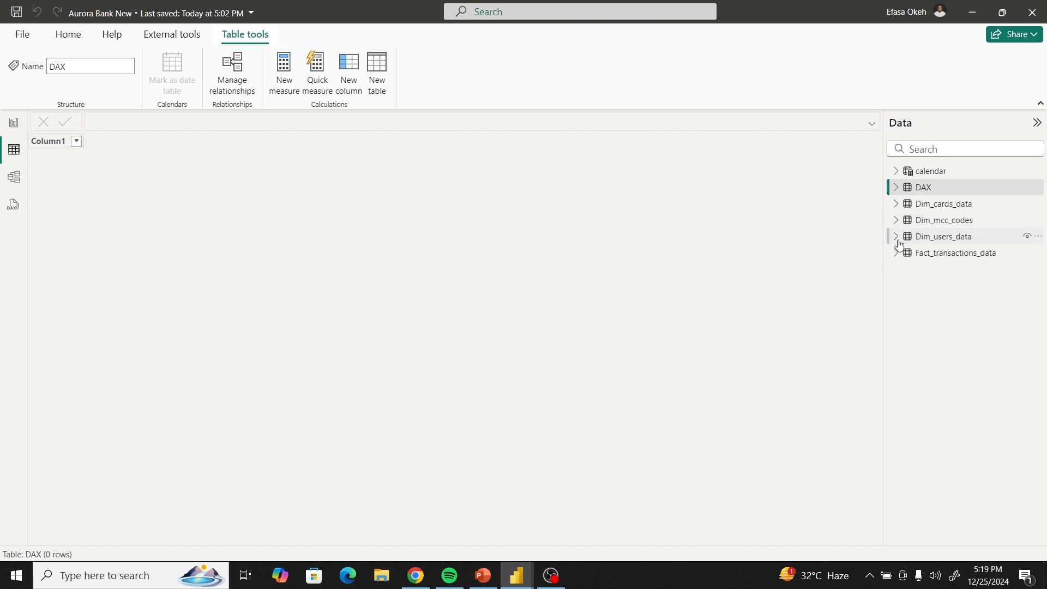
pyautogui.click(929, 238)
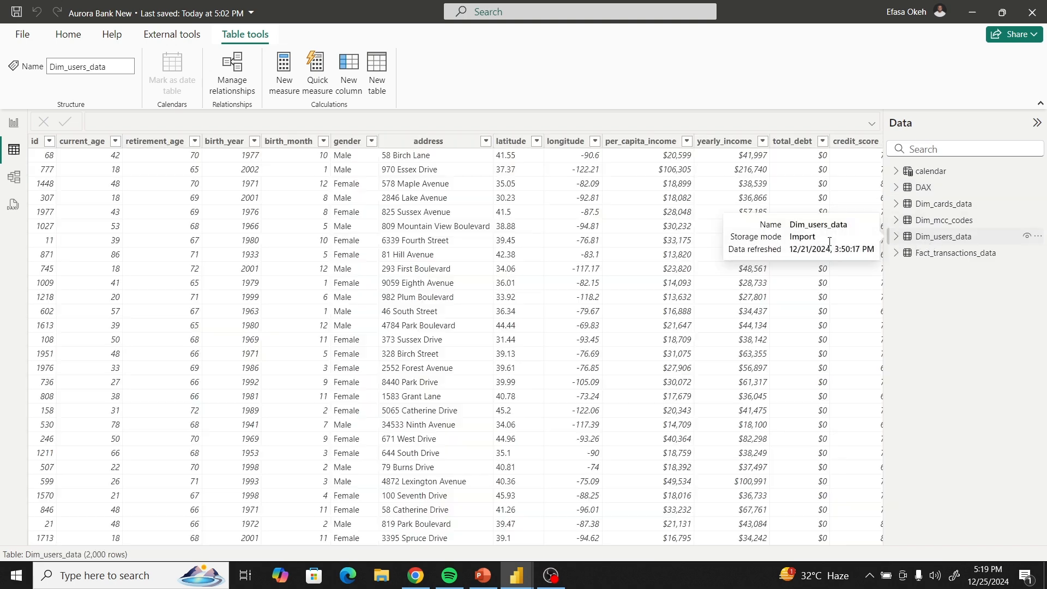
pyautogui.moveTo(335, 539); pyautogui.dragTo(655, 551)
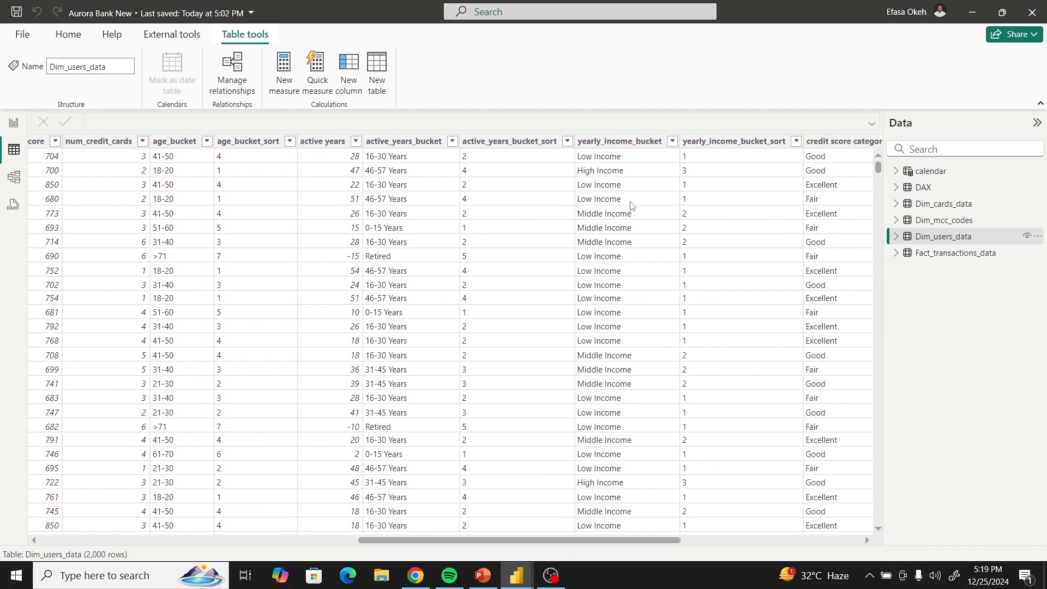
pyautogui.click(619, 143)
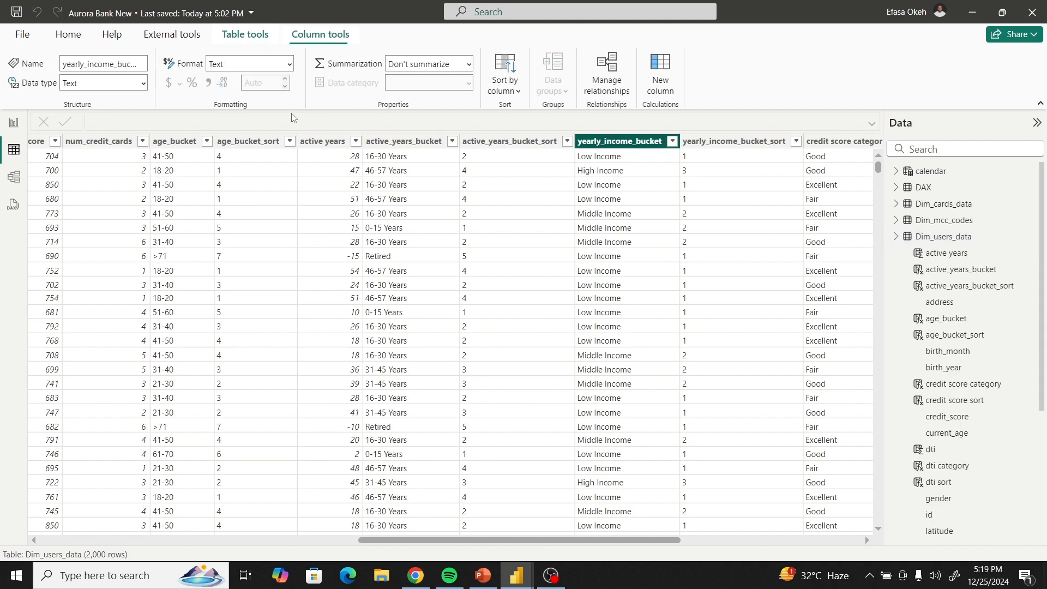
pyautogui.click(267, 124)
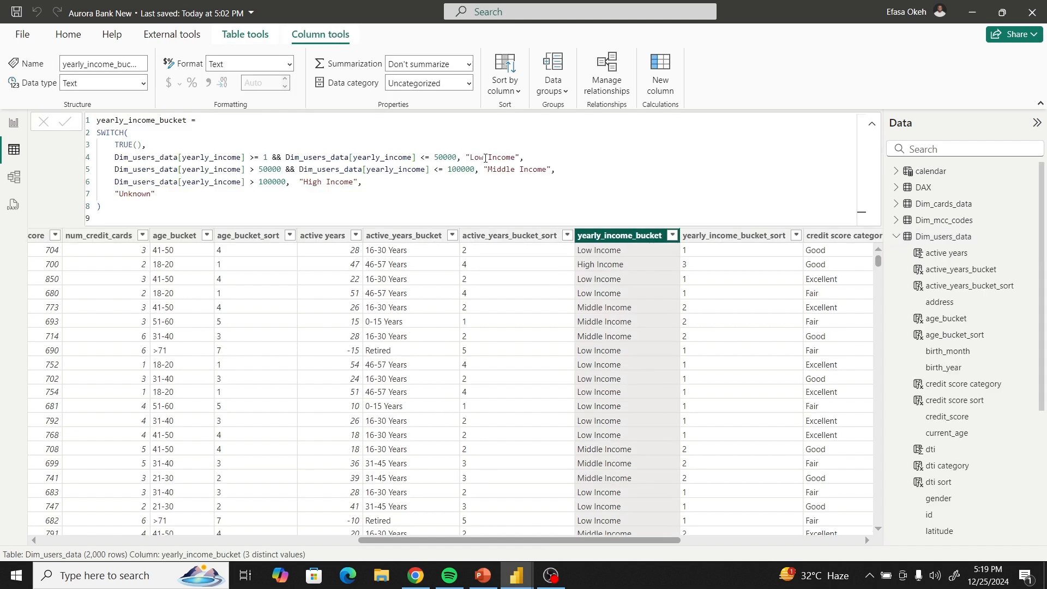
# Shorten the yearly_income_bucket labels in the SWITCH formula to "Low", "Middle" and "High", and commit it.
pyautogui.moveTo(485, 158); pyautogui.dragTo(516, 159)
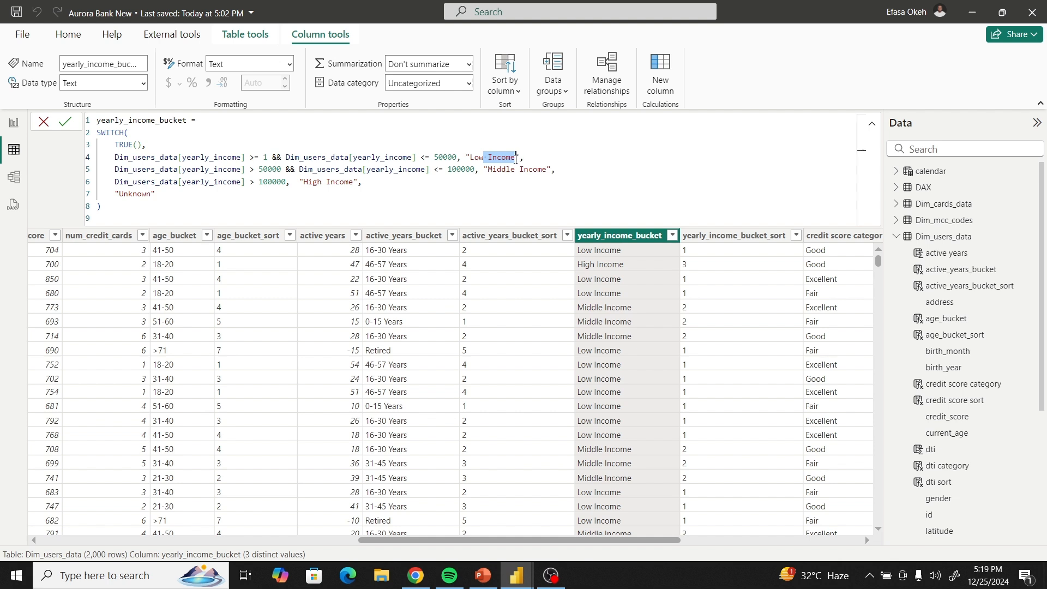
pyautogui.press('BackSpace')
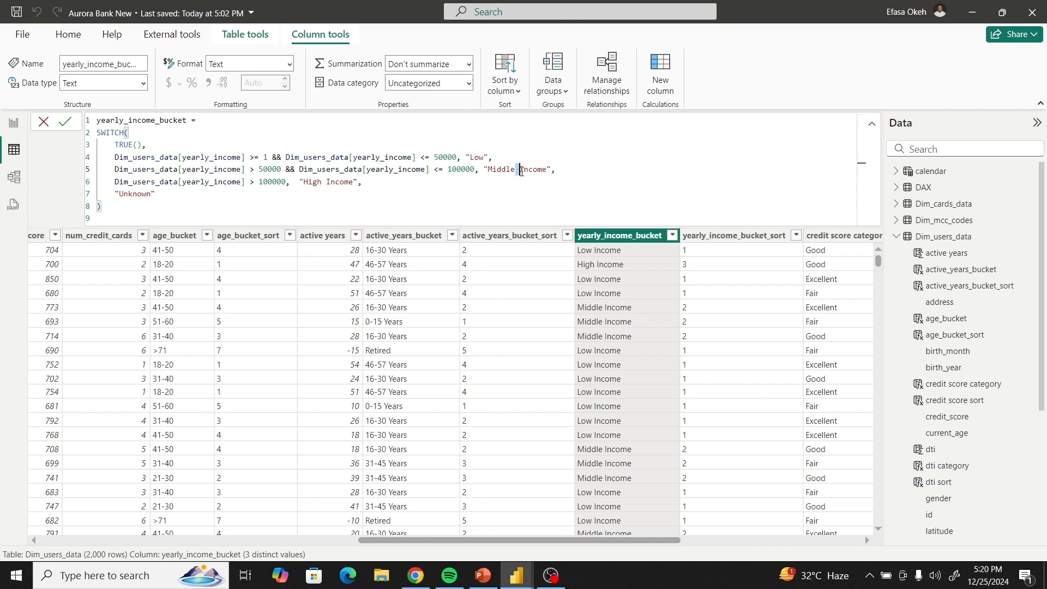
pyautogui.moveTo(521, 171); pyautogui.dragTo(544, 171)
pyautogui.press('BackSpace')
pyautogui.moveTo(325, 182); pyautogui.dragTo(349, 183)
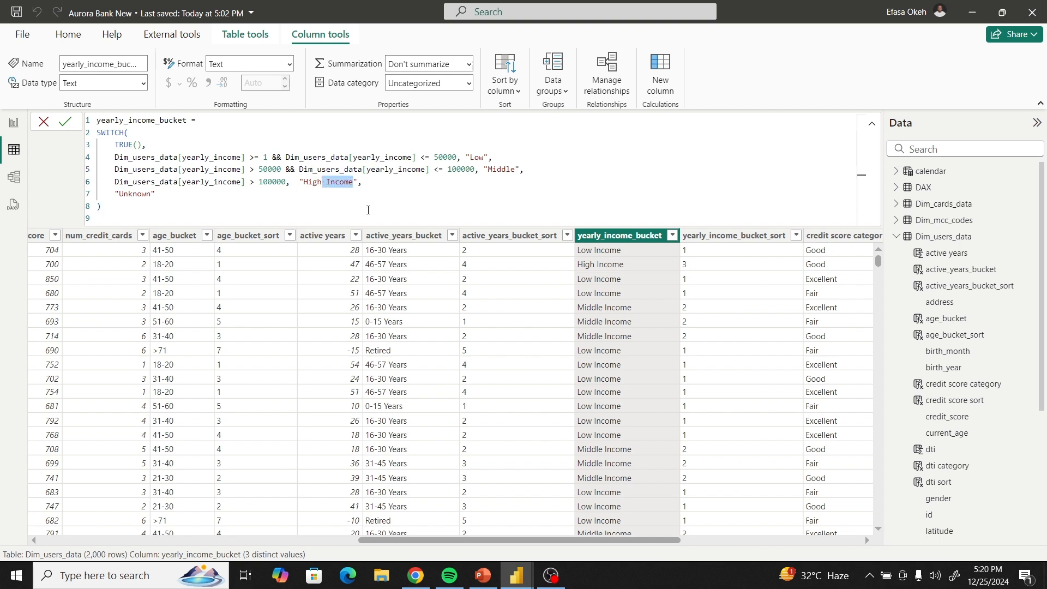
pyautogui.press('BackSpace')
pyautogui.press('Return')
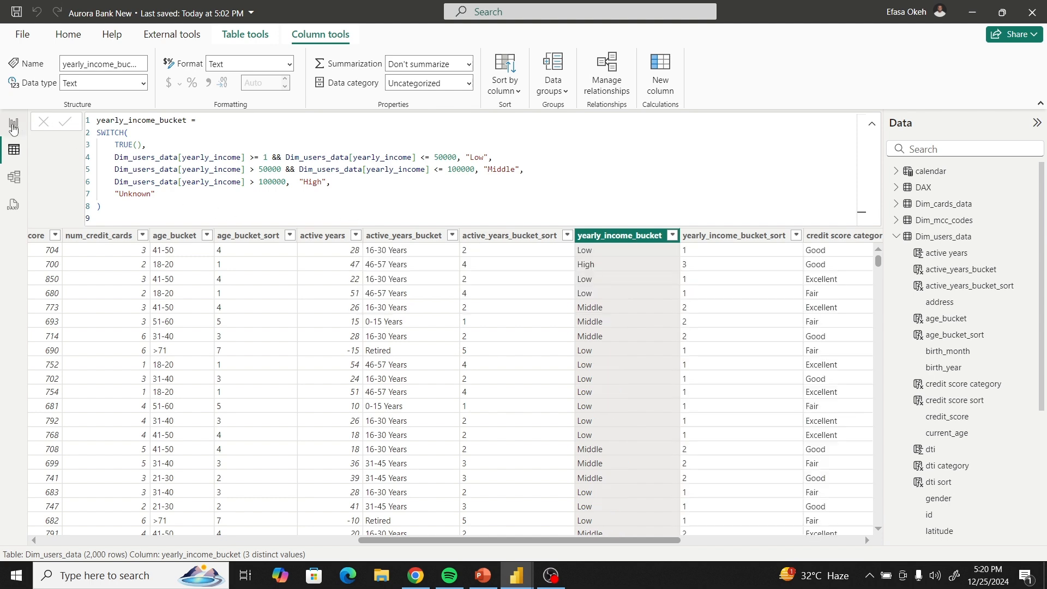
# Return to the report page, narrow the yearly income donut and turn off its legend.
pyautogui.click(13, 122)
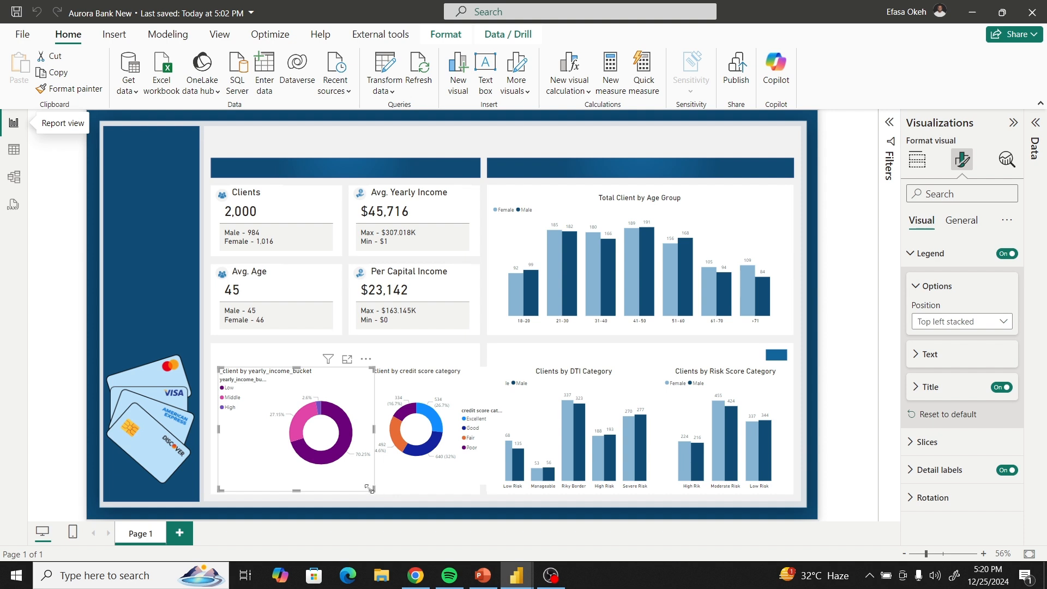
pyautogui.moveTo(371, 488); pyautogui.dragTo(347, 490)
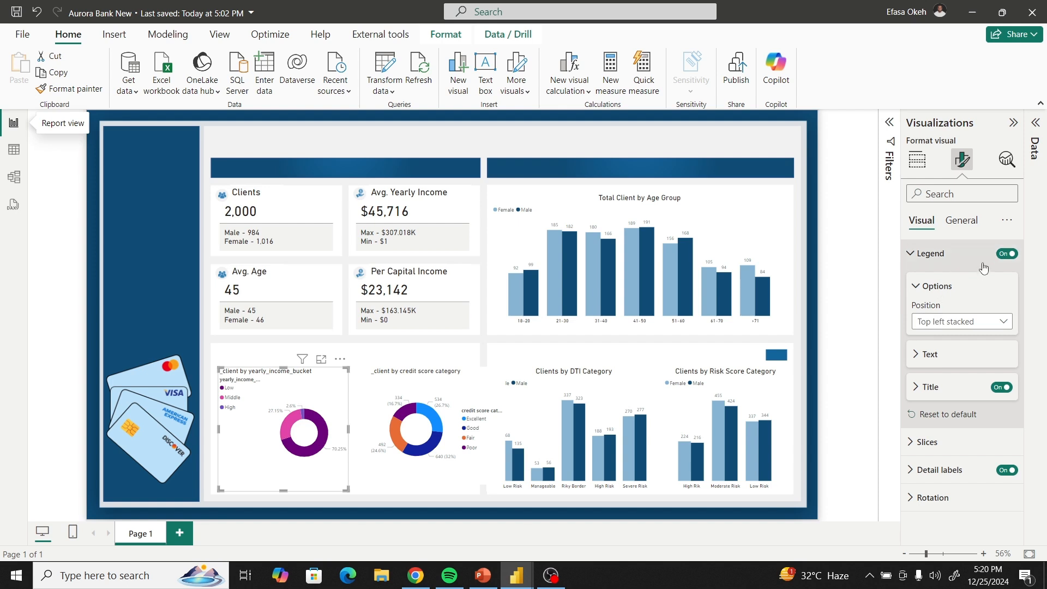
pyautogui.click(1007, 254)
pyautogui.click(911, 253)
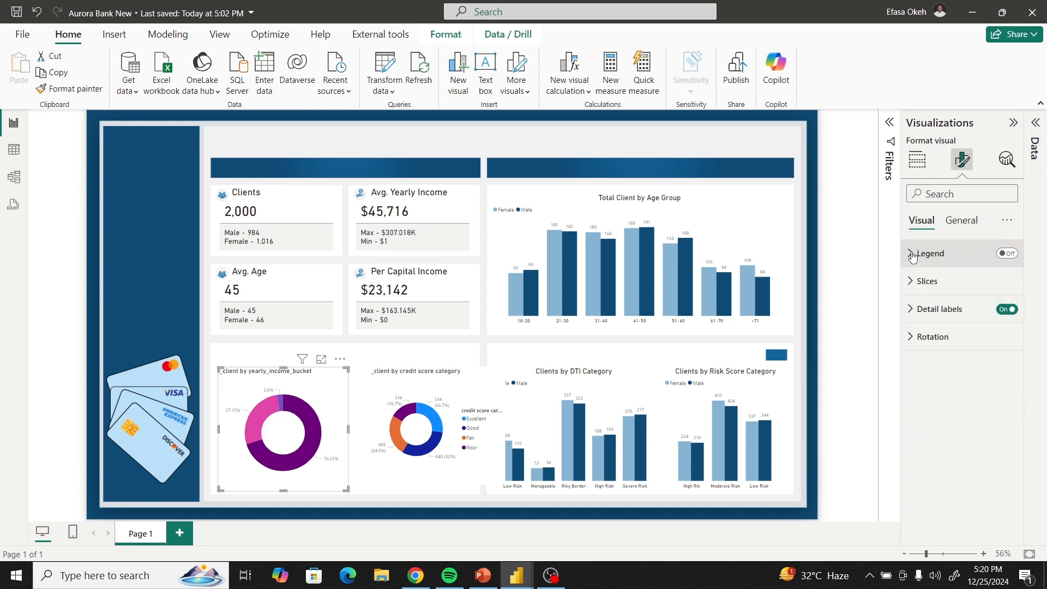
# Set the yearly income donut's label contents to "Category, percent of total" and shrink the visual slightly.
pyautogui.click(928, 310)
pyautogui.click(931, 432)
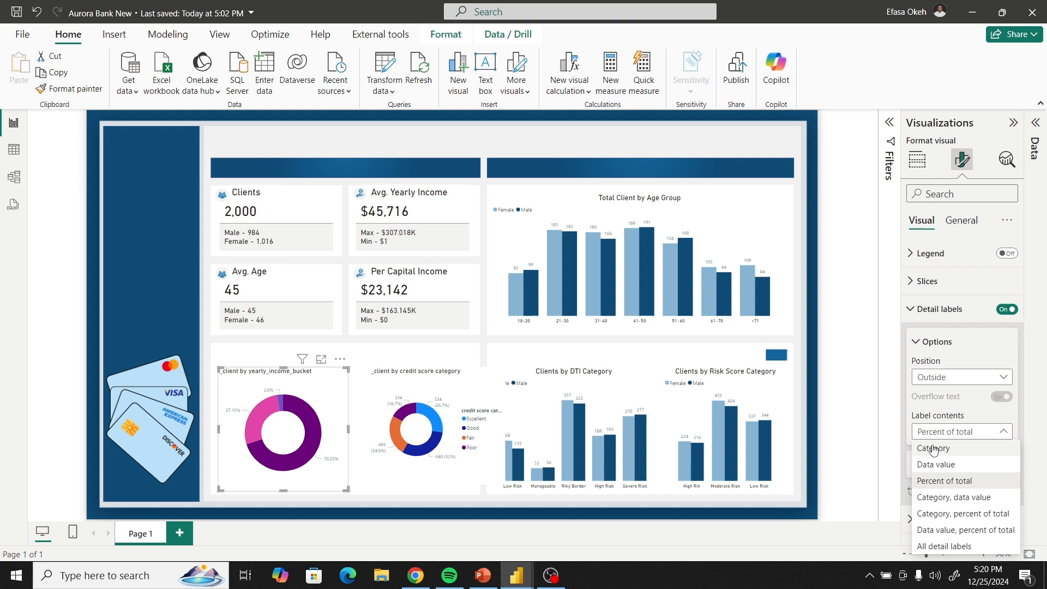
pyautogui.click(933, 498)
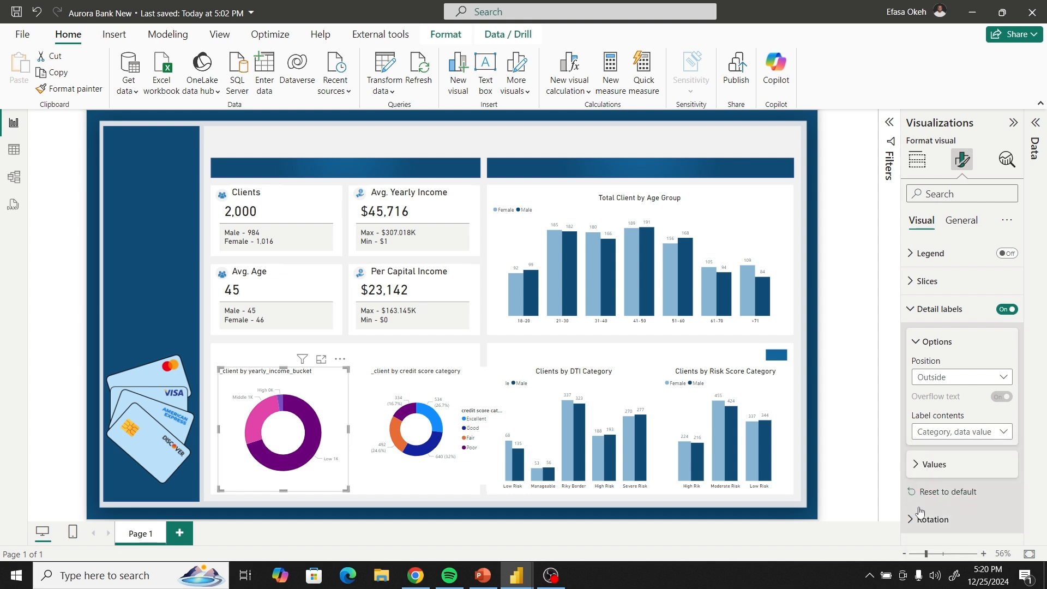
pyautogui.click(947, 436)
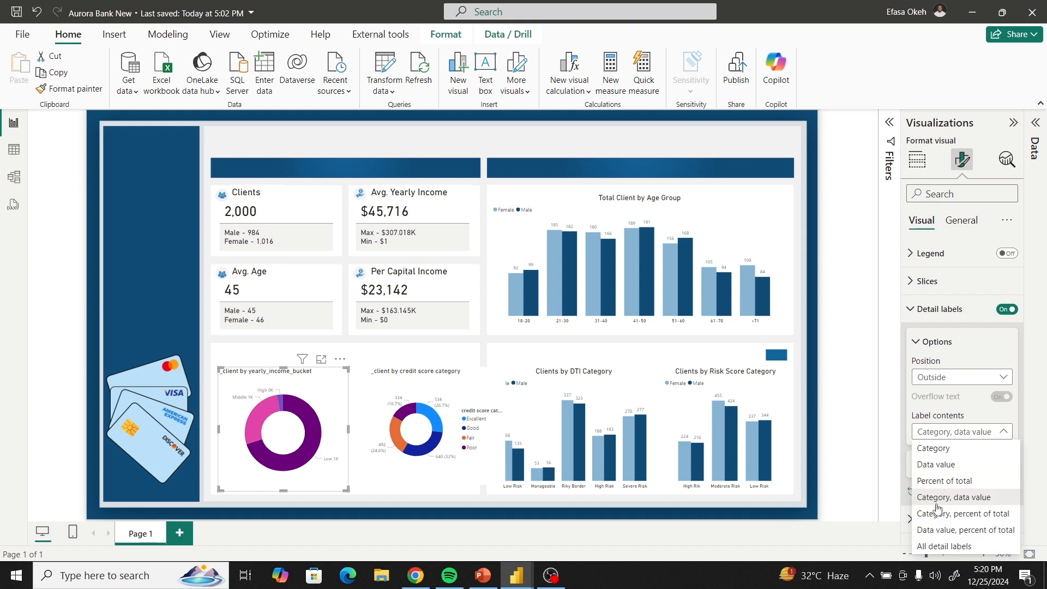
pyautogui.click(939, 513)
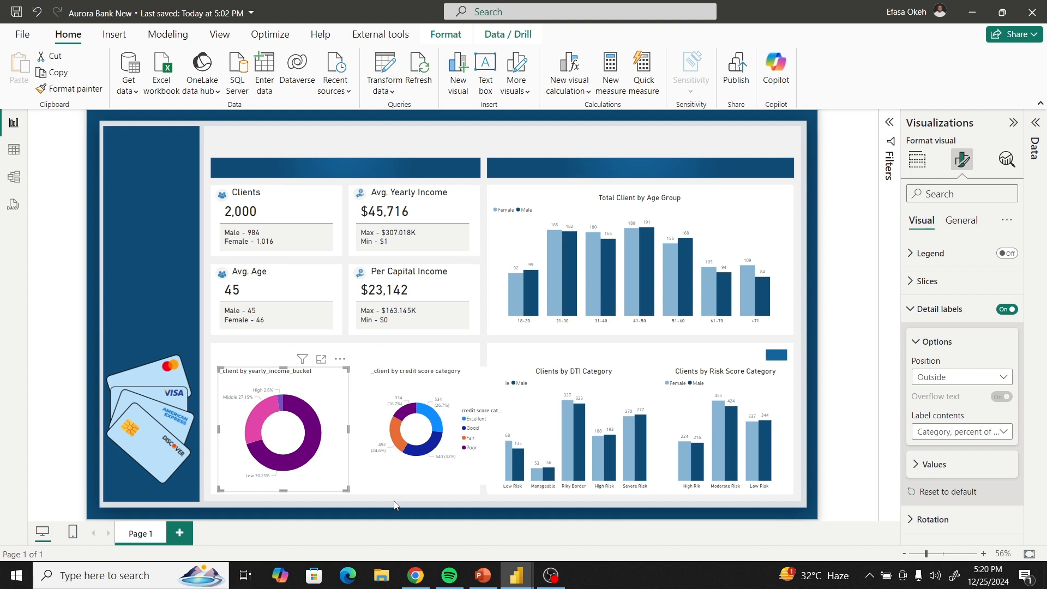
pyautogui.moveTo(342, 488); pyautogui.dragTo(332, 465)
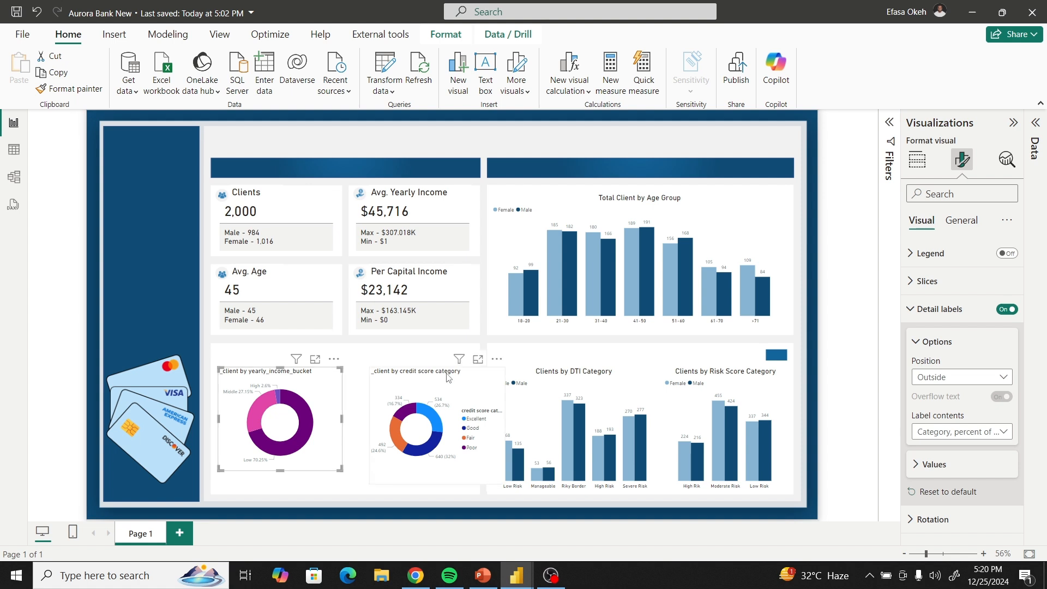
# Move the credit score donut next to the yearly income donut, clear of the DTI chart, and turn off its legend.
pyautogui.moveTo(444, 386)
pyautogui.mouseDown()
pyautogui.moveTo(418, 378)
pyautogui.moveTo(434, 377)
pyautogui.mouseUp()
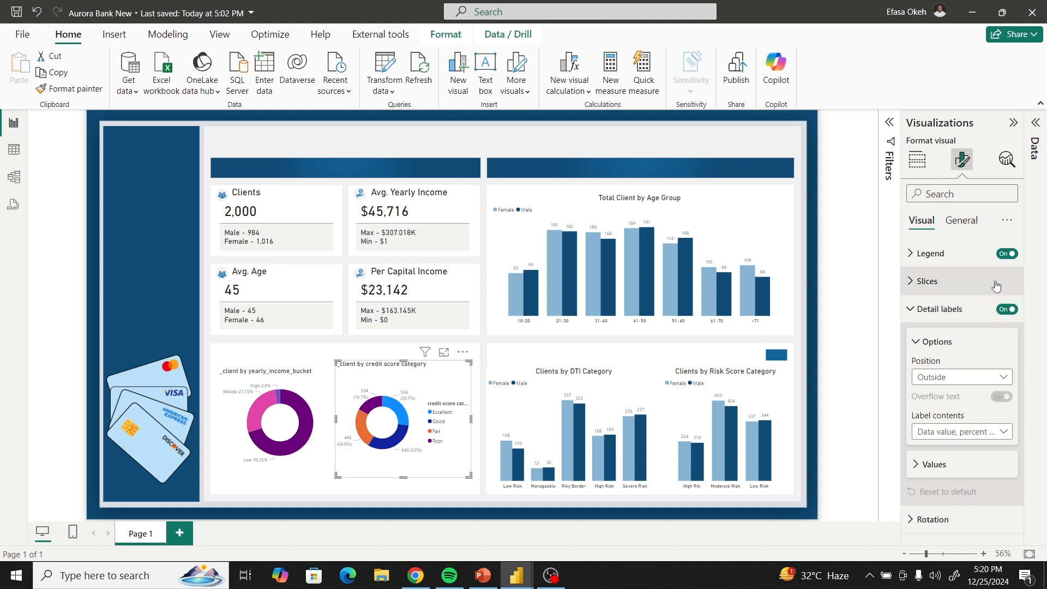
pyautogui.click(1007, 254)
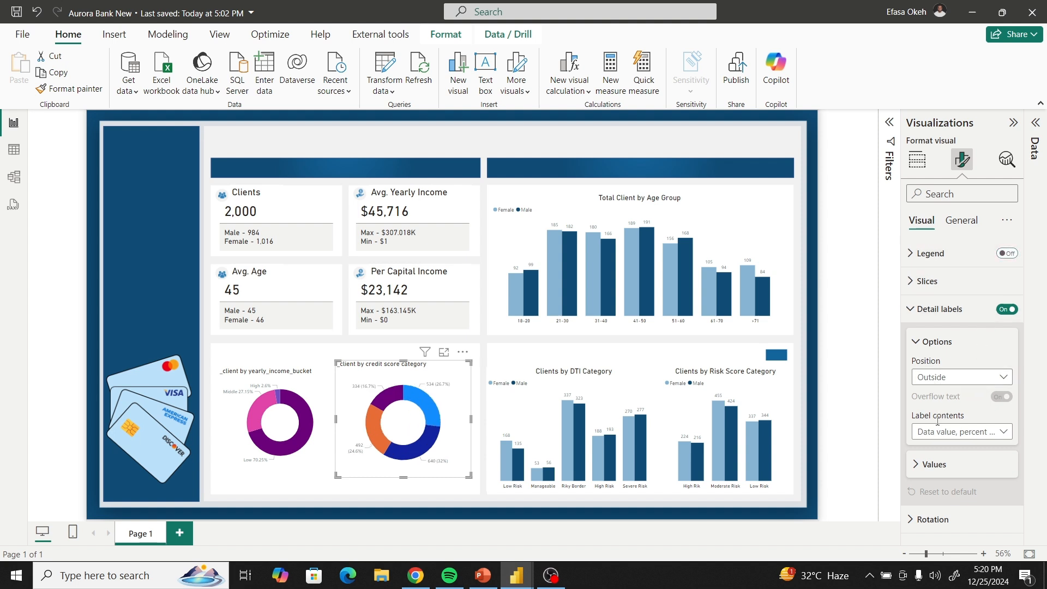
# Set the credit score donut's label contents to "Category, percent of total", shrink the visual slightly and line it up with the yearly income donut.
pyautogui.click(939, 431)
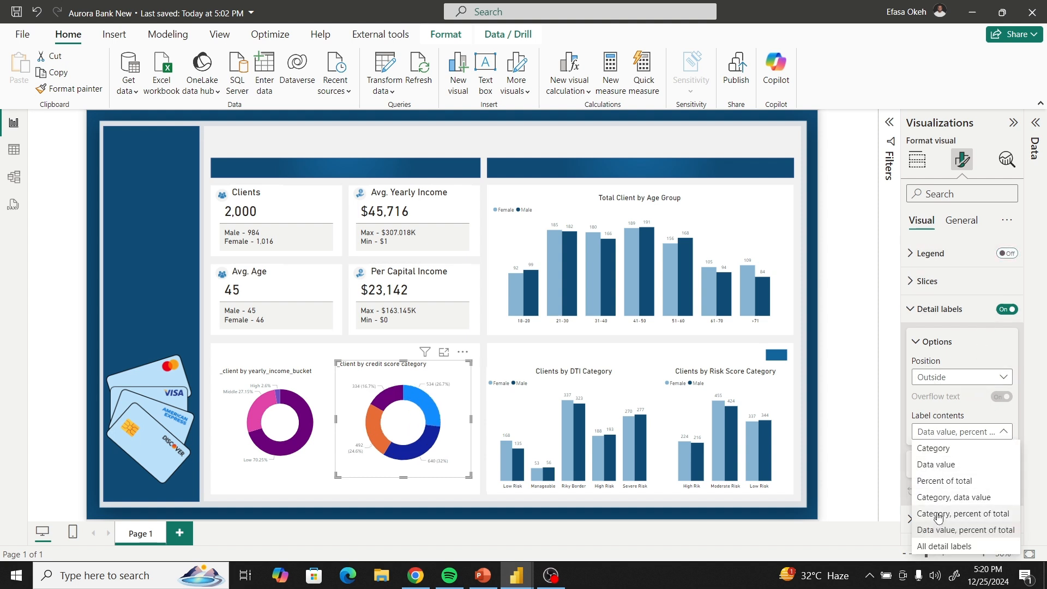
pyautogui.click(939, 515)
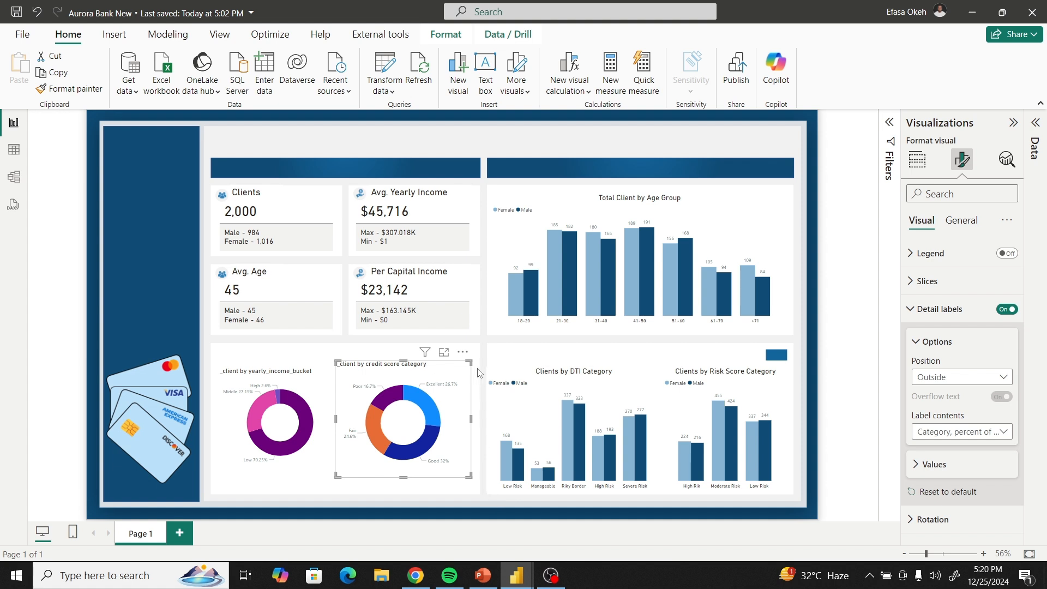
pyautogui.moveTo(470, 363); pyautogui.dragTo(461, 377)
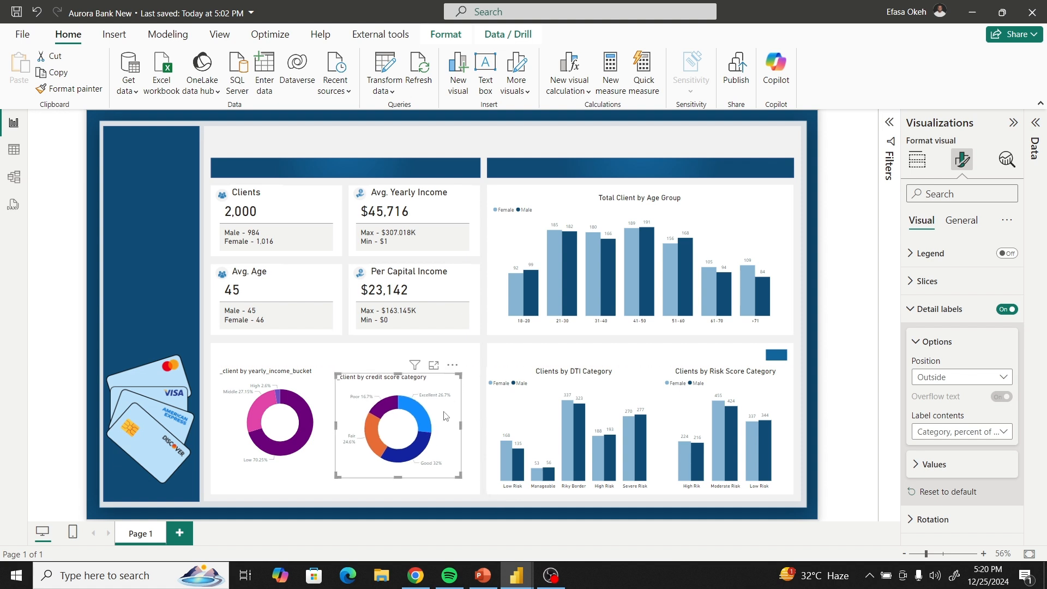
pyautogui.moveTo(442, 413); pyautogui.dragTo(445, 414)
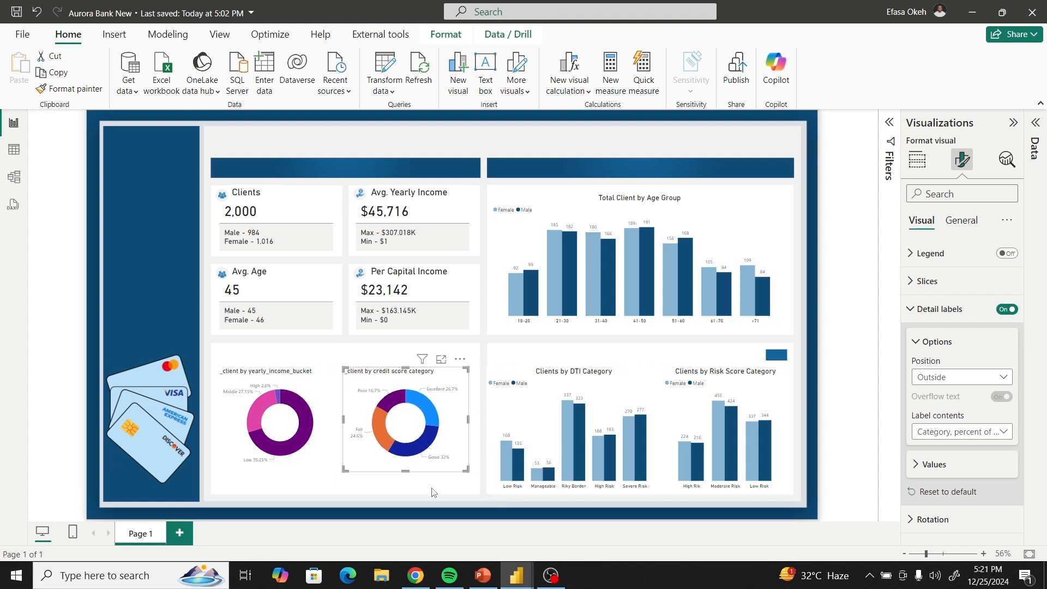
pyautogui.click(434, 492)
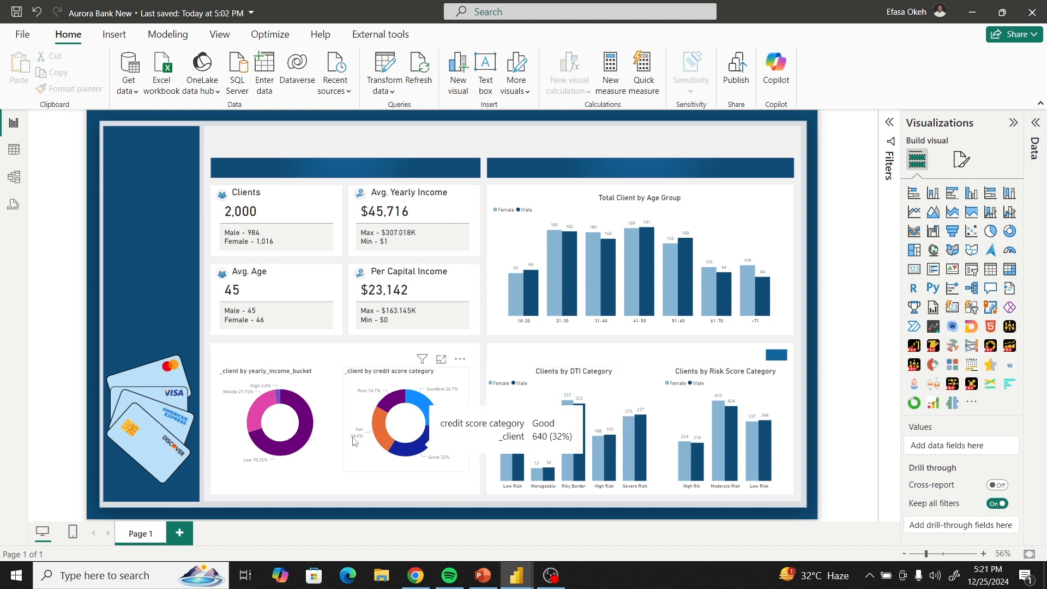
# Shift the credit score donut slightly toward the DTI chart and enlarge the yearly income donut to fill the freed space.
pyautogui.click(244, 380)
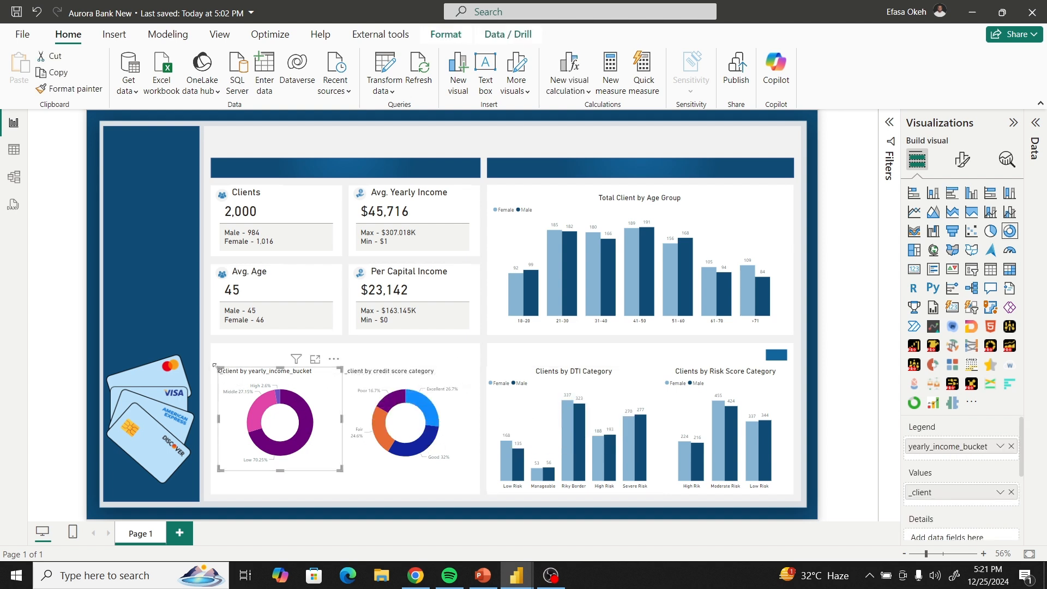
pyautogui.moveTo(218, 368); pyautogui.dragTo(218, 368)
pyautogui.click(408, 379)
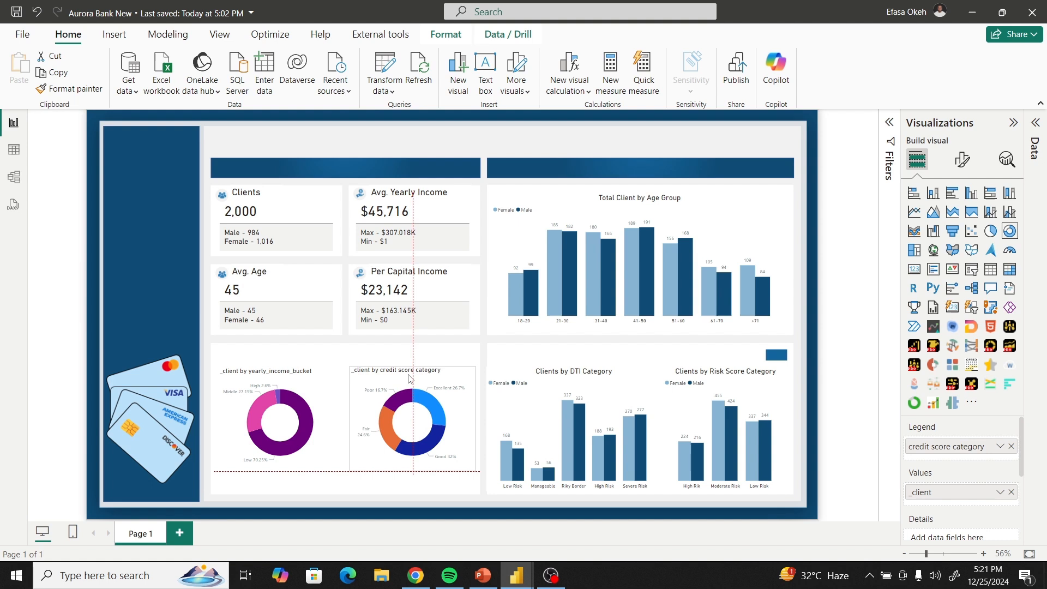
pyautogui.click(325, 386)
pyautogui.moveTo(342, 368); pyautogui.dragTo(328, 377)
pyautogui.click(372, 380)
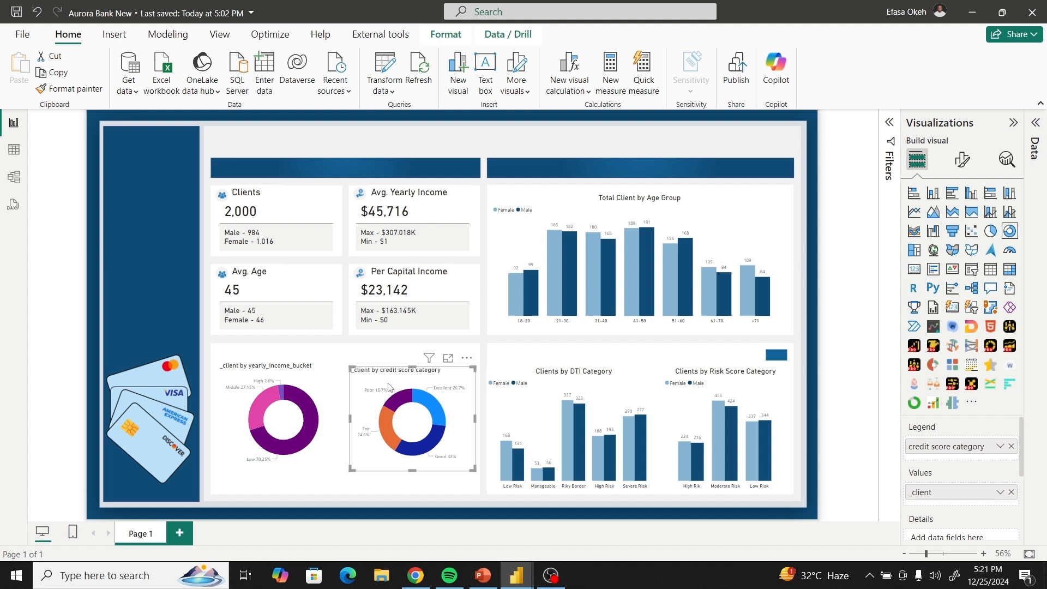
# Format the yearly income donut's detail label values in black DIN font at size 12.
pyautogui.click(327, 382)
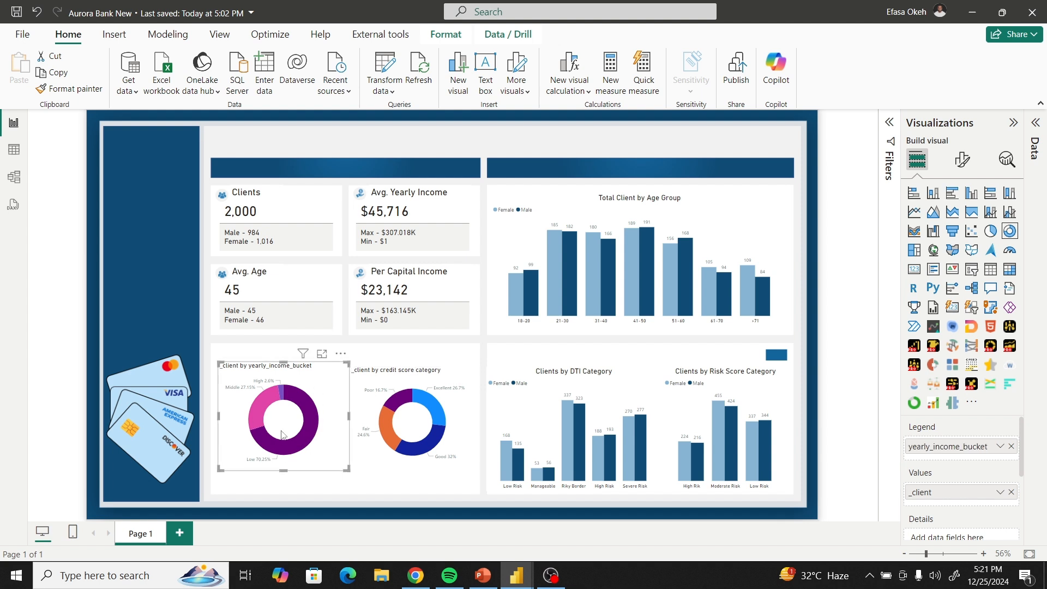
pyautogui.click(963, 159)
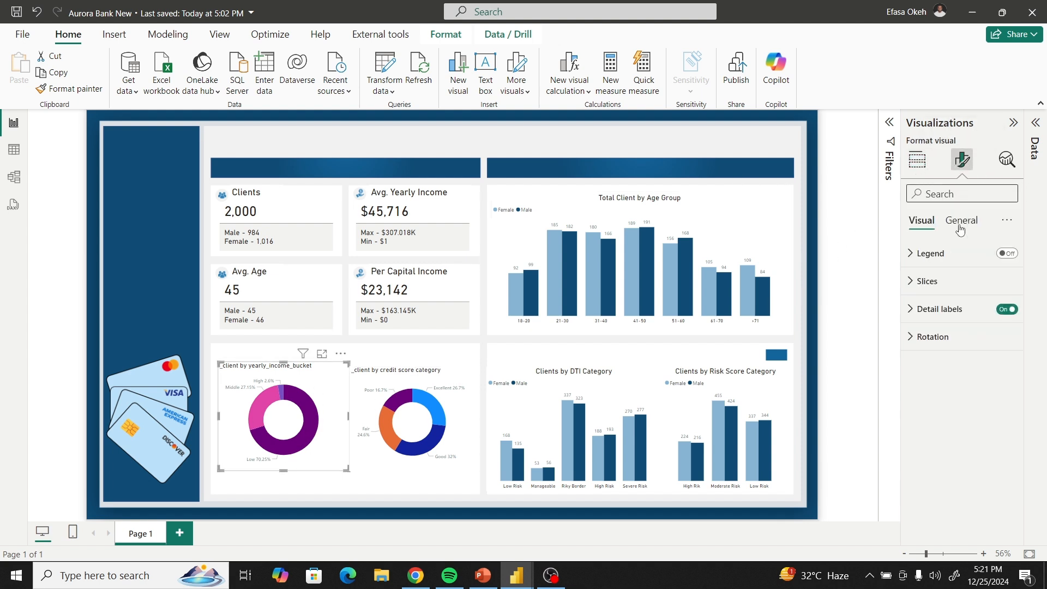
pyautogui.click(930, 311)
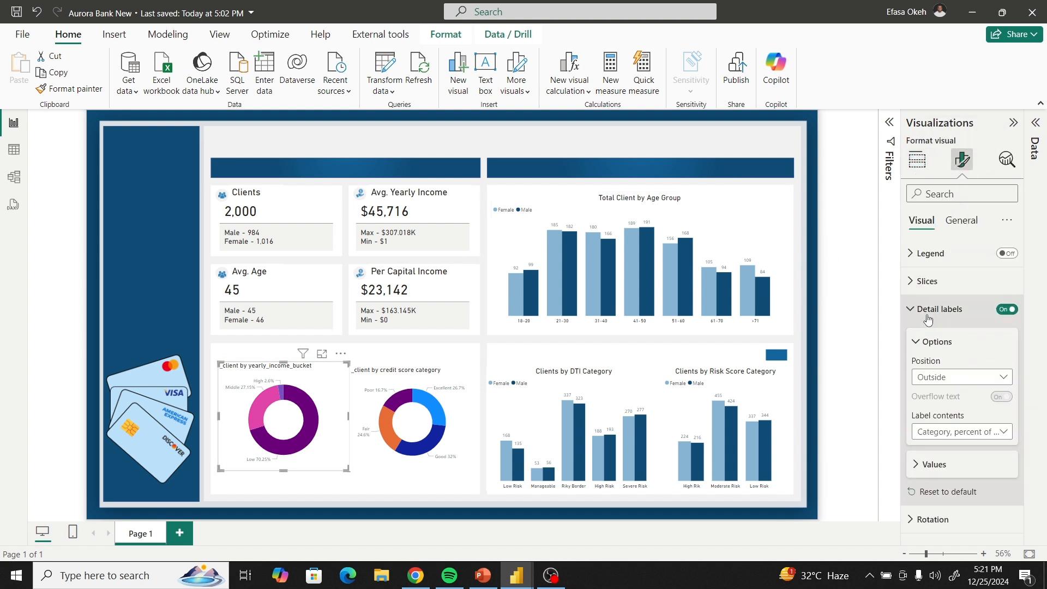
pyautogui.click(927, 465)
pyautogui.scroll(-5, 930, 469)
pyautogui.click(930, 421)
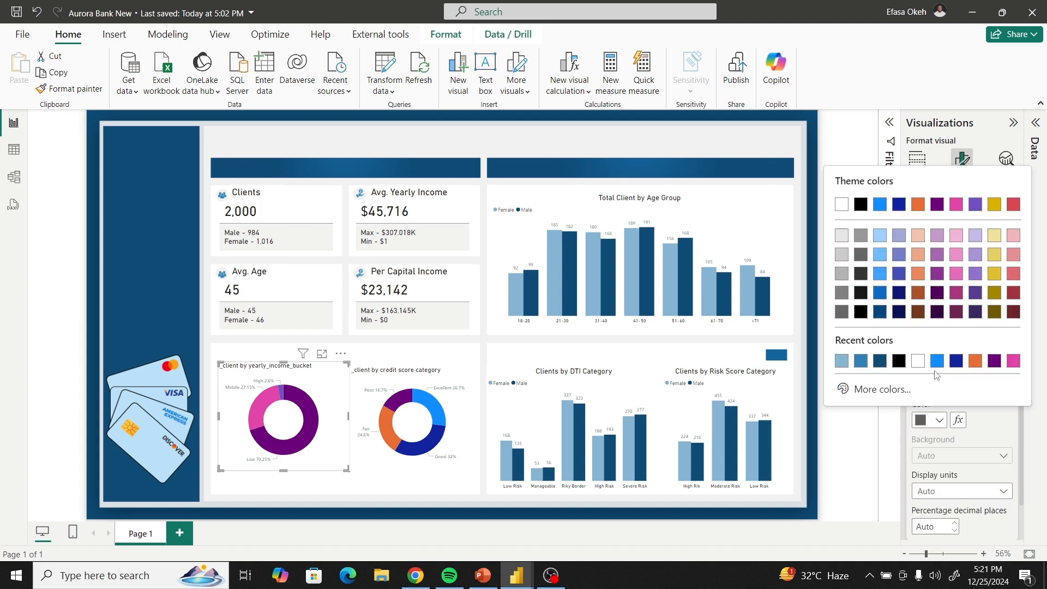
pyautogui.click(898, 362)
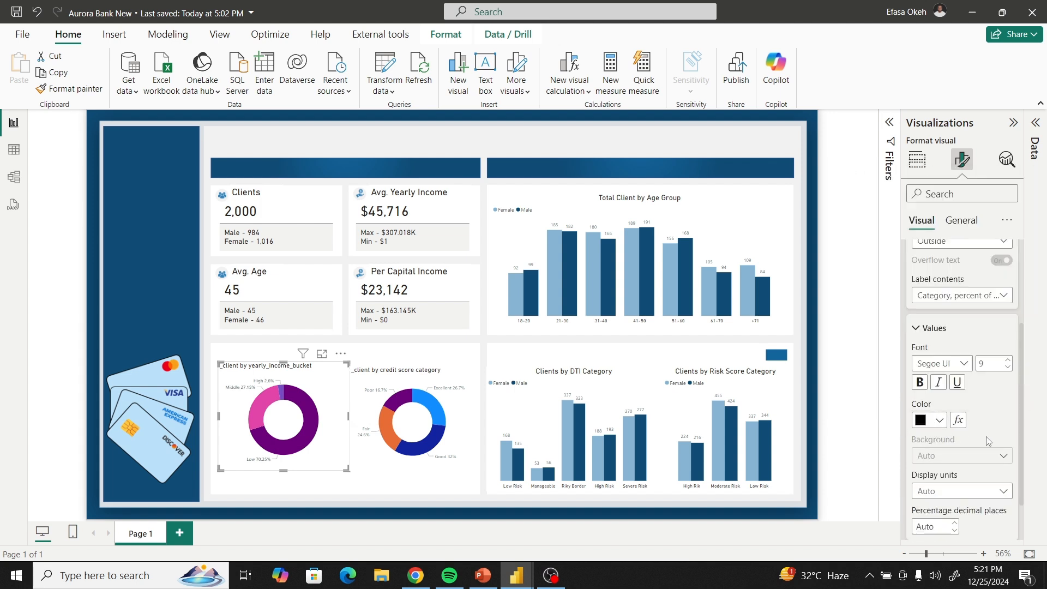
pyautogui.click(1008, 361)
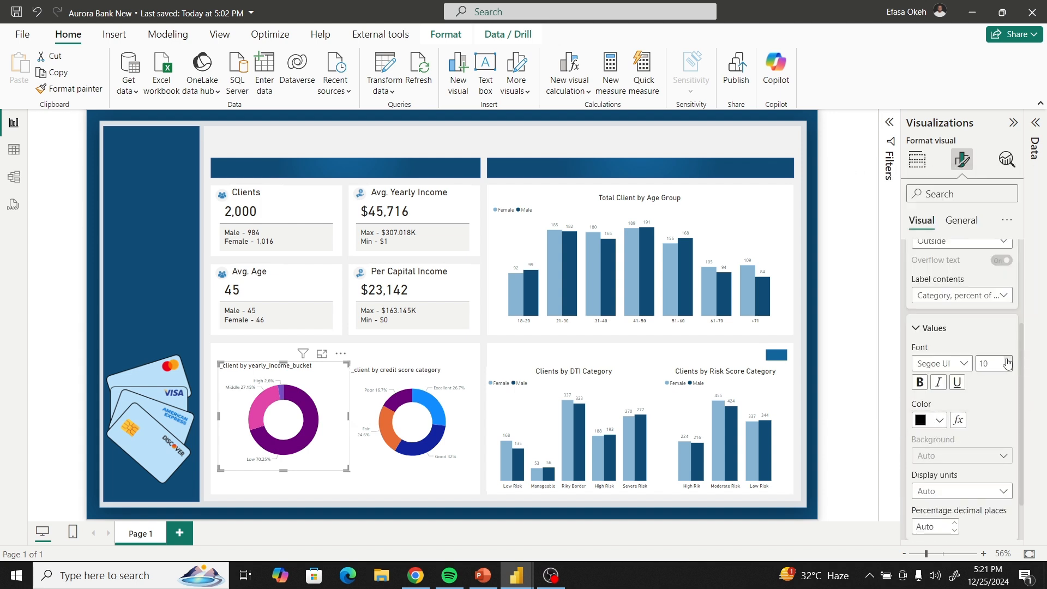
pyautogui.click(963, 366)
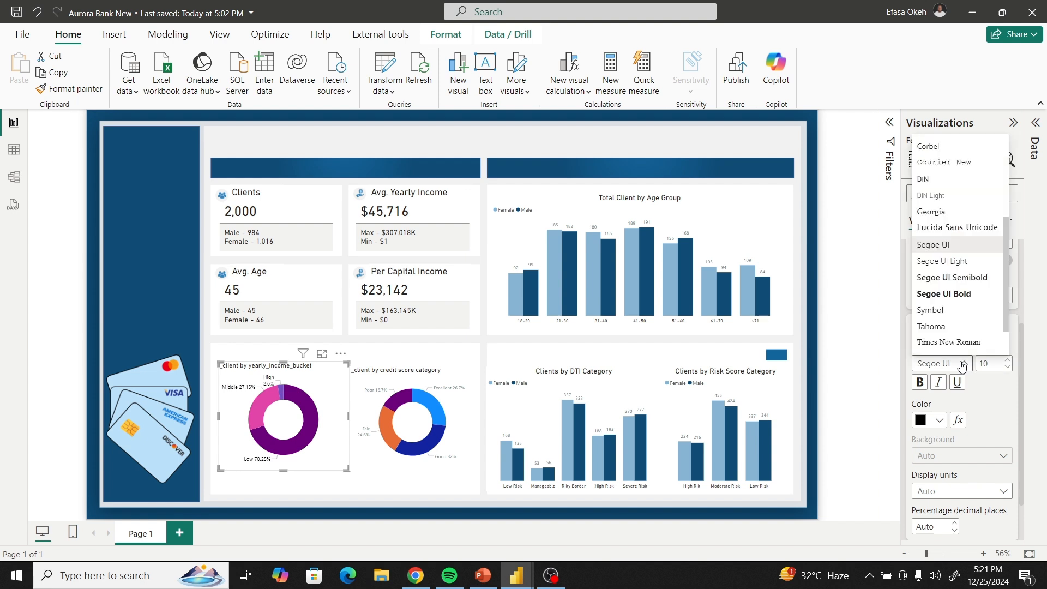
pyautogui.click(939, 181)
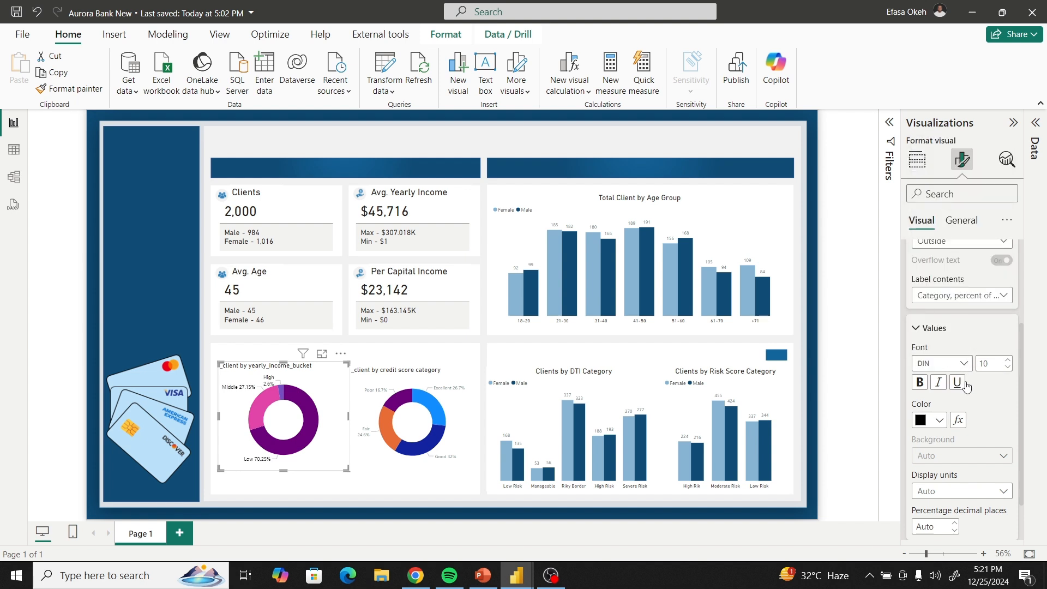
pyautogui.click(1009, 361)
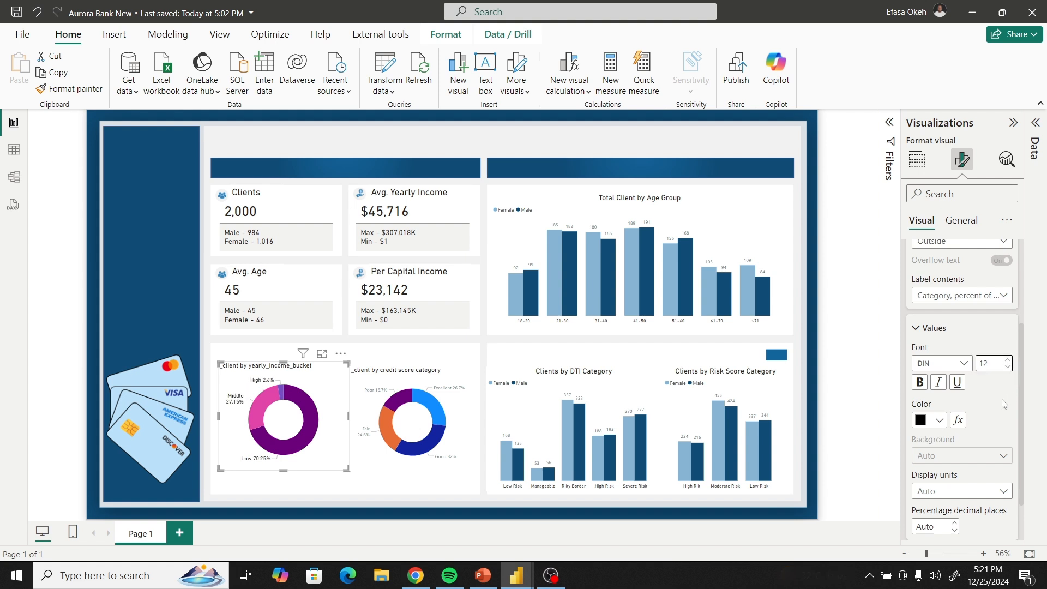
pyautogui.click(917, 329)
pyautogui.click(920, 313)
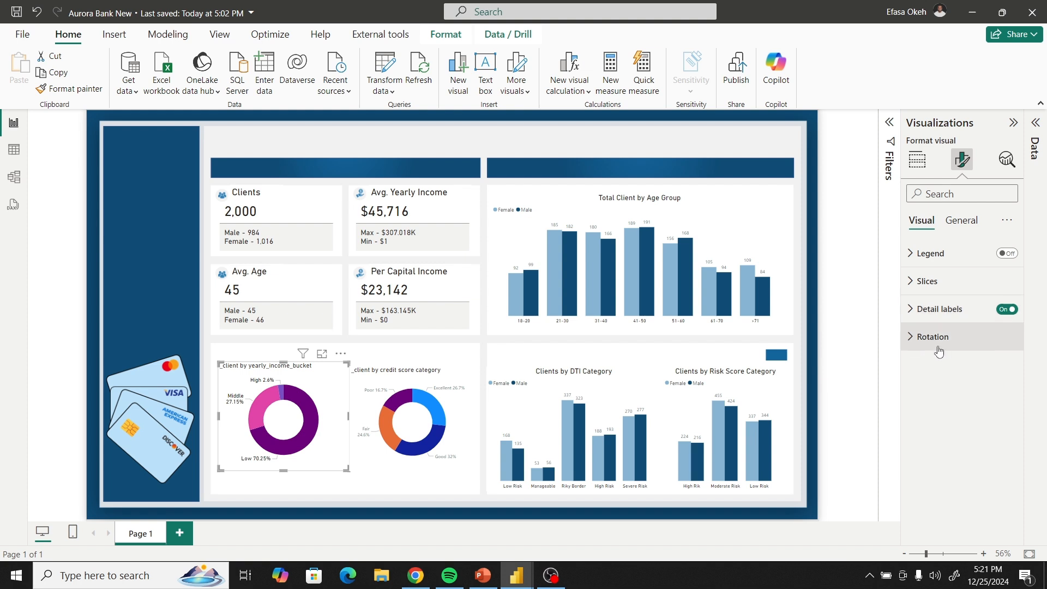
# Recolour the yearly income donut's slices with recent colours: High dark blue, Middle medium blue and Low light blue.
pyautogui.click(926, 282)
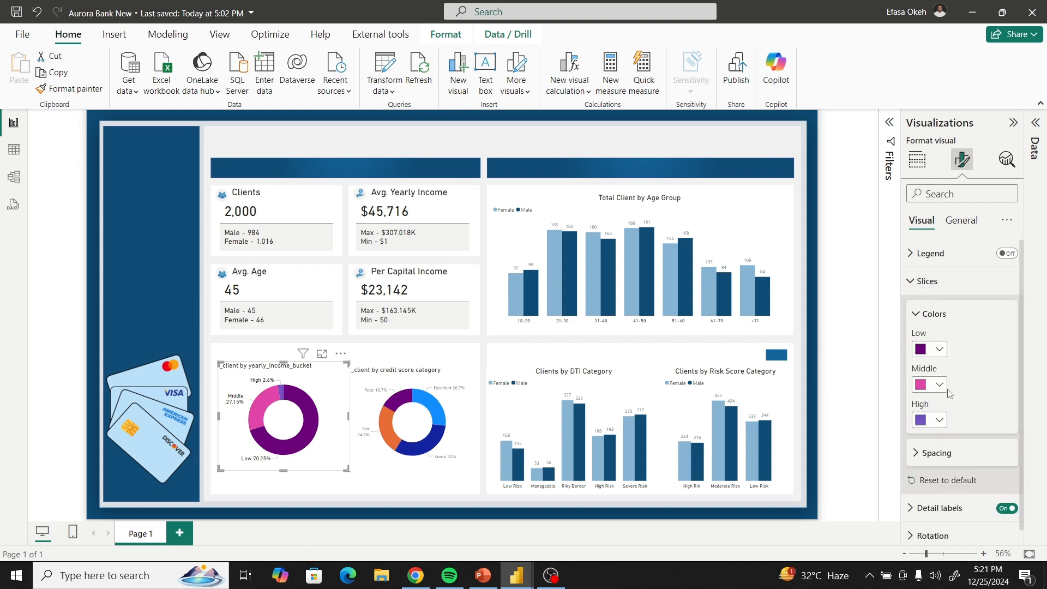
pyautogui.click(939, 420)
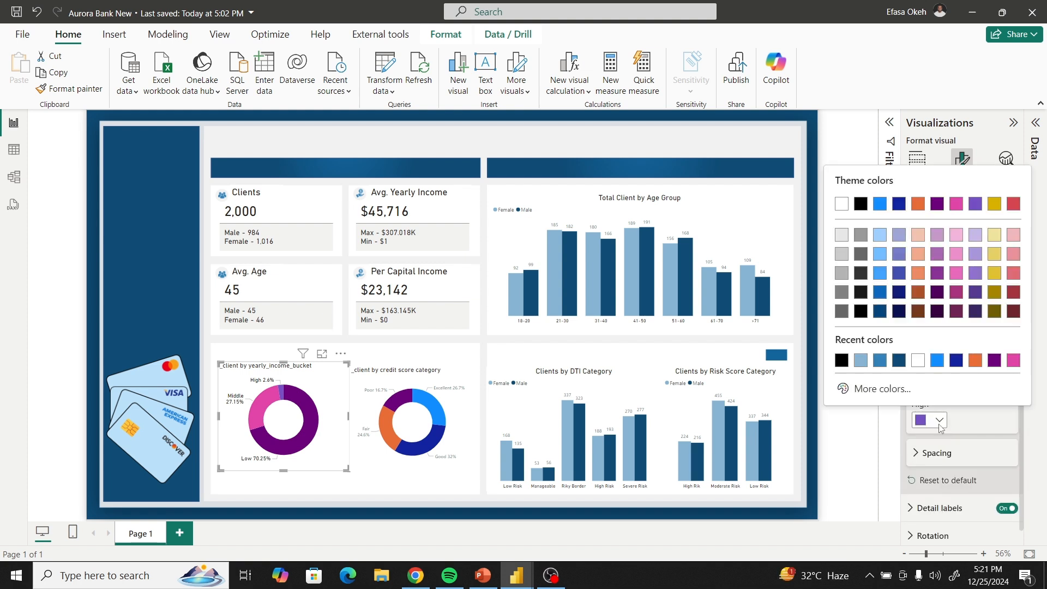
pyautogui.click(899, 360)
pyautogui.click(937, 385)
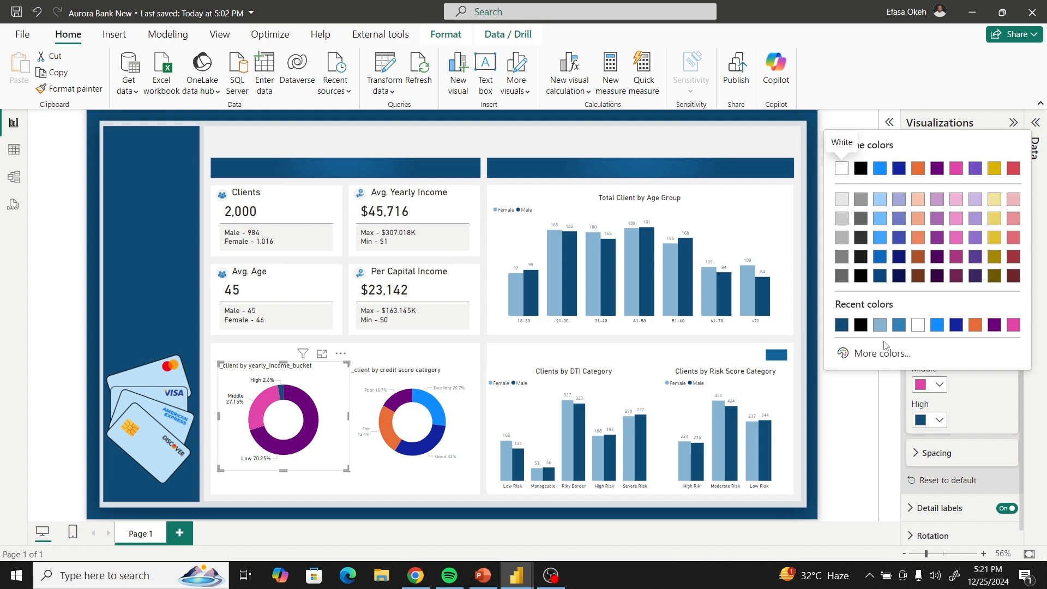
pyautogui.click(899, 326)
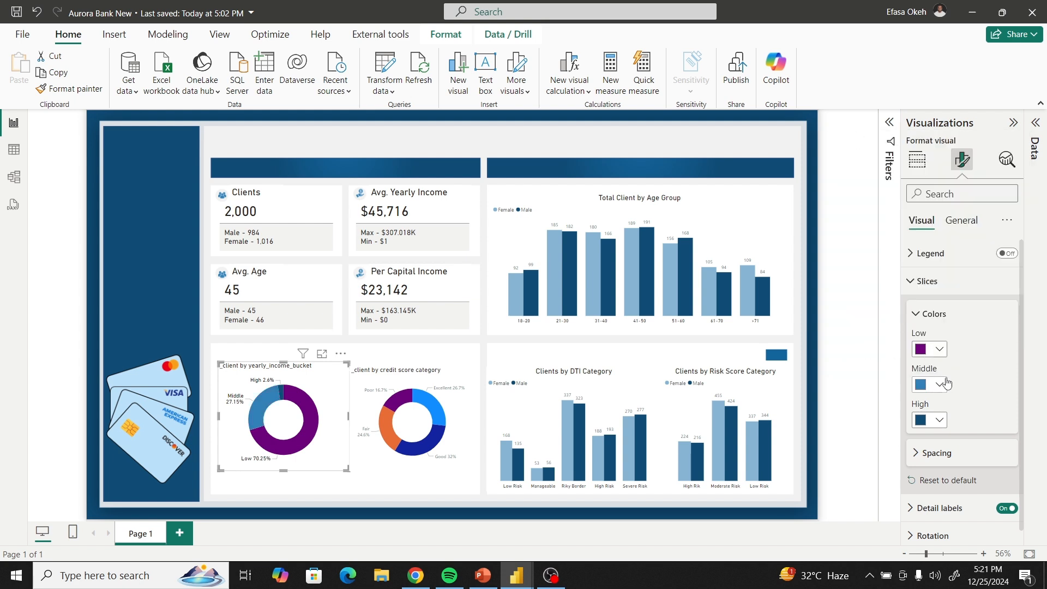
pyautogui.click(939, 349)
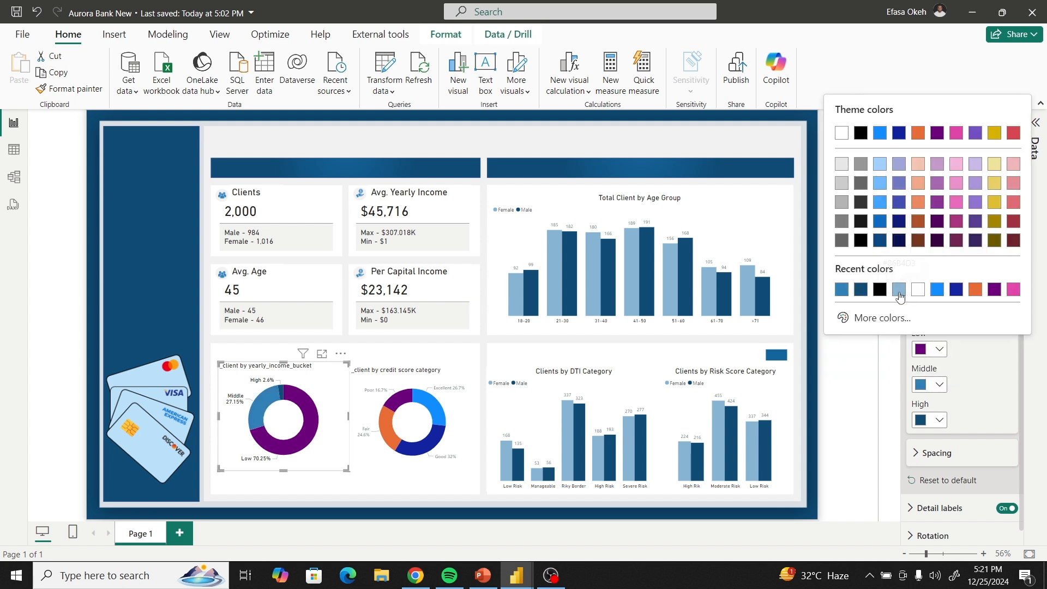
pyautogui.click(899, 290)
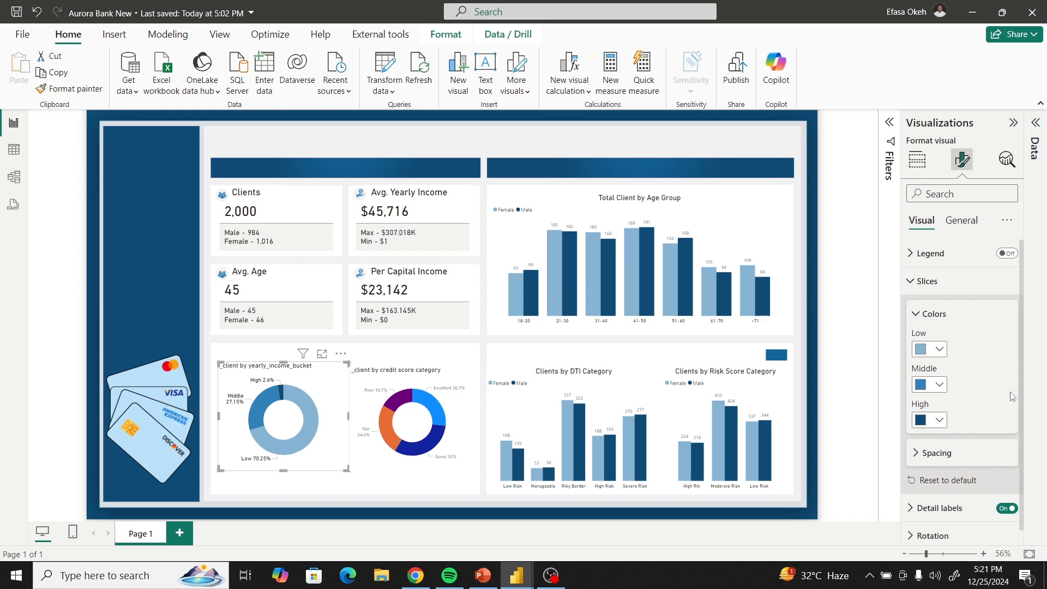
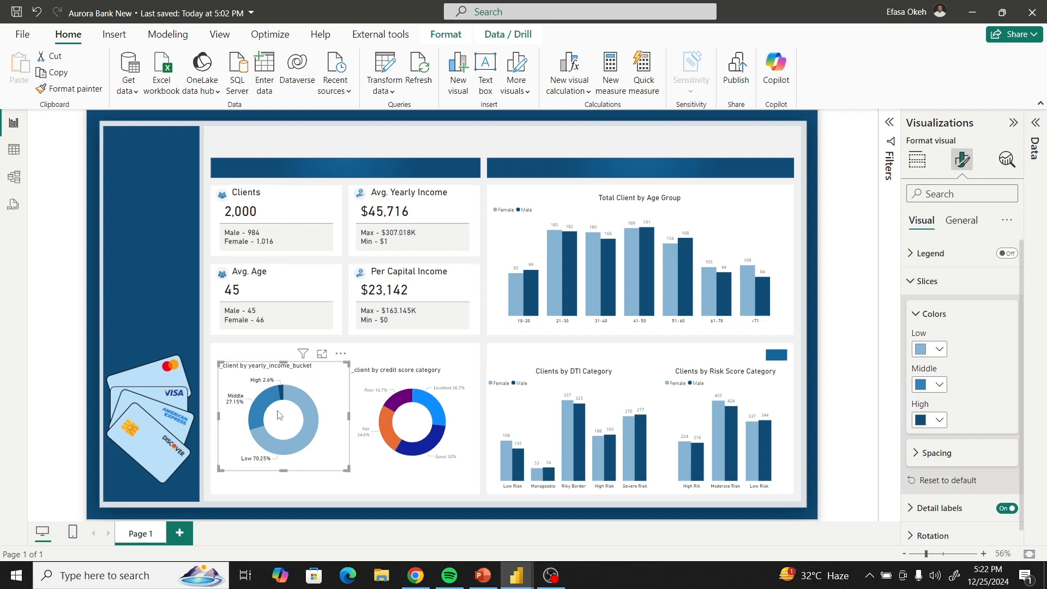
# Set the yearly income donut's High slice to a custom green, #15C16B.
pyautogui.moveTo(569, 270)
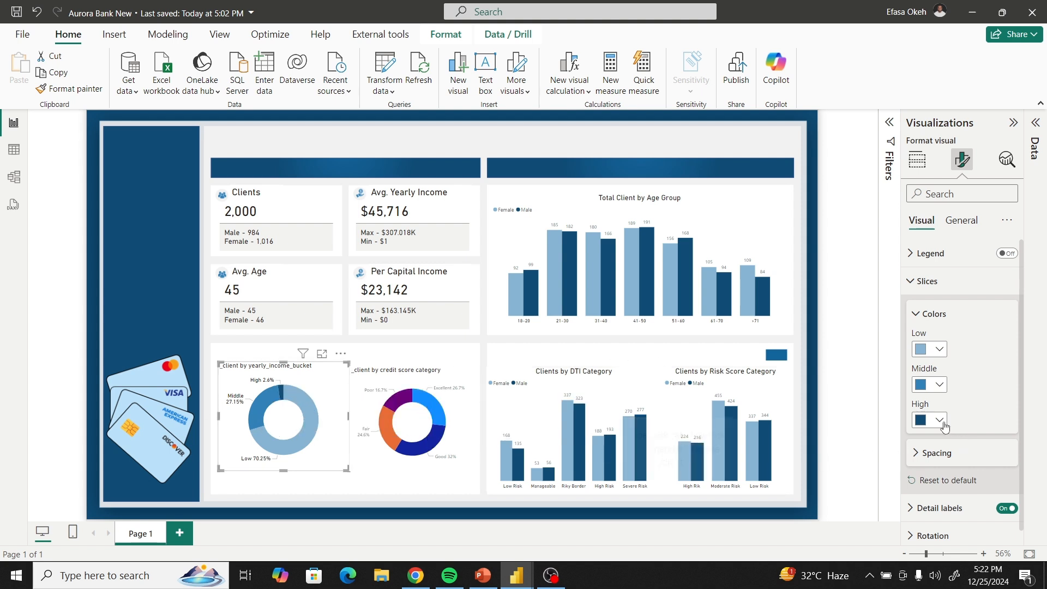
pyautogui.click(941, 420)
pyautogui.click(886, 390)
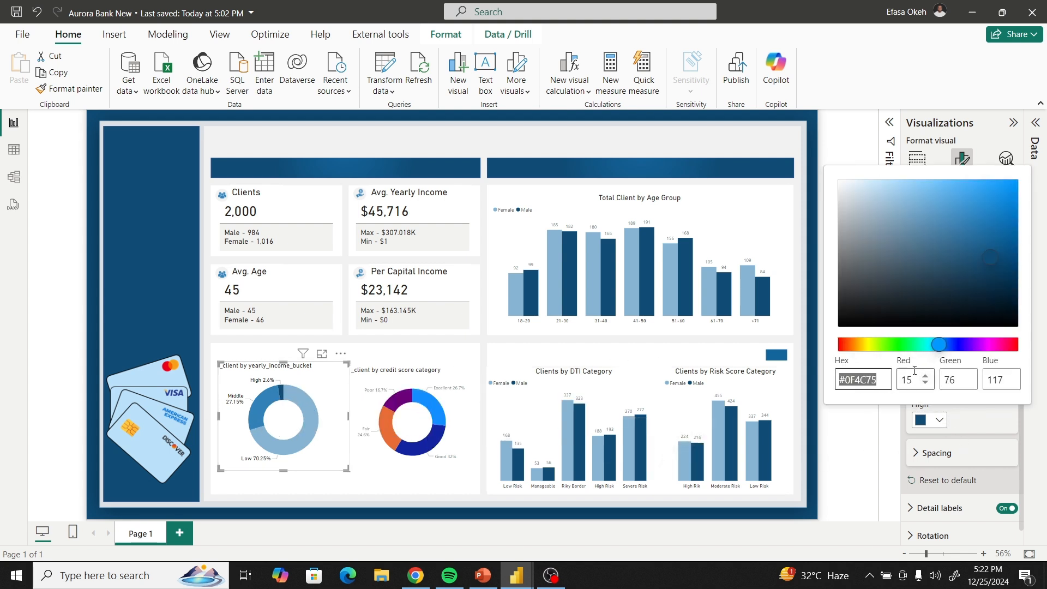
pyautogui.click(912, 344)
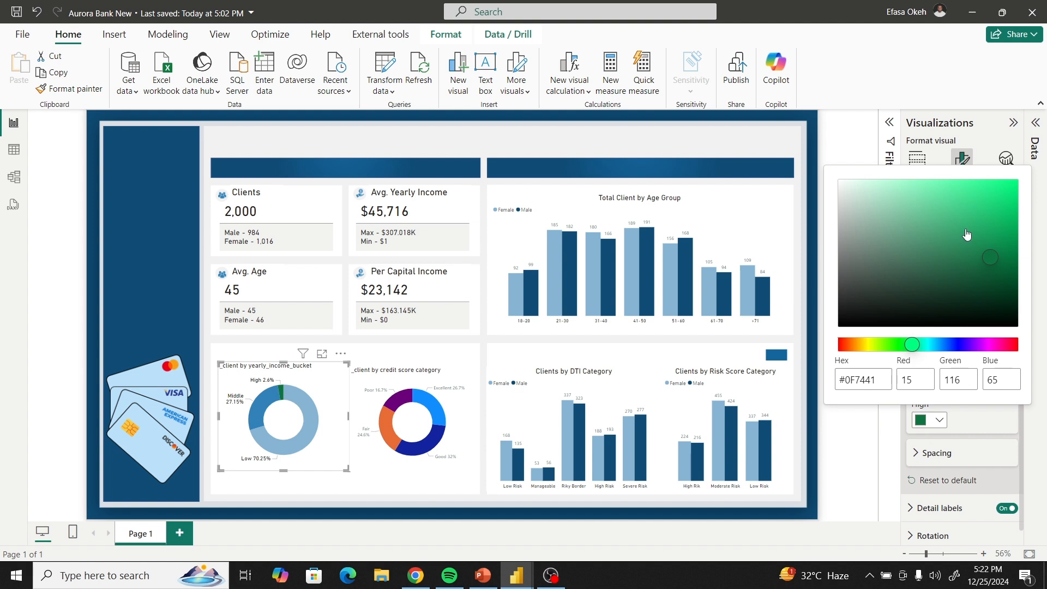
pyautogui.click(962, 207)
pyautogui.click(962, 224)
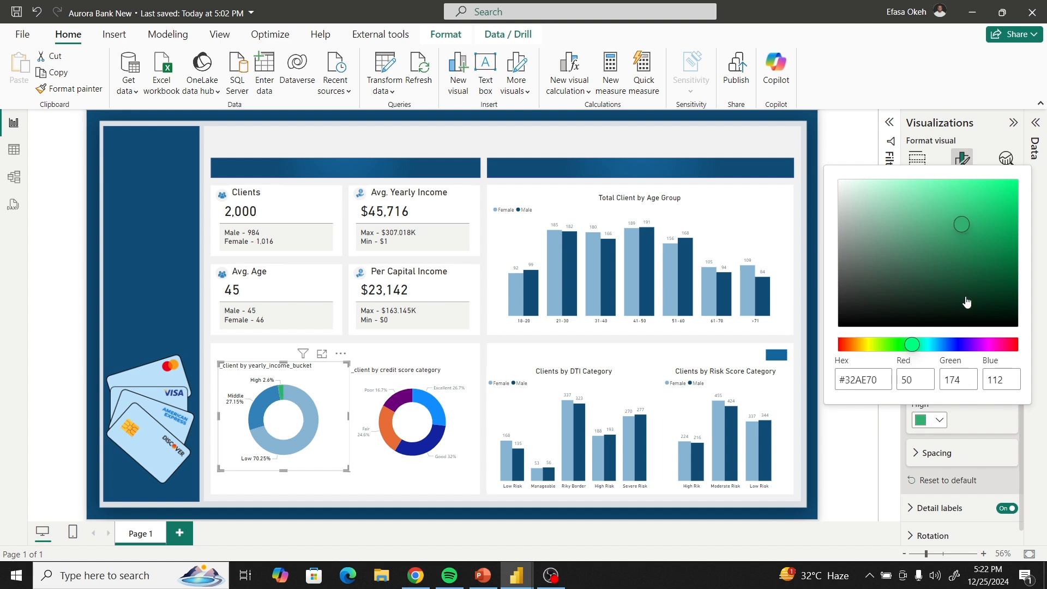
pyautogui.click(975, 192)
pyautogui.click(980, 217)
pyautogui.click(991, 218)
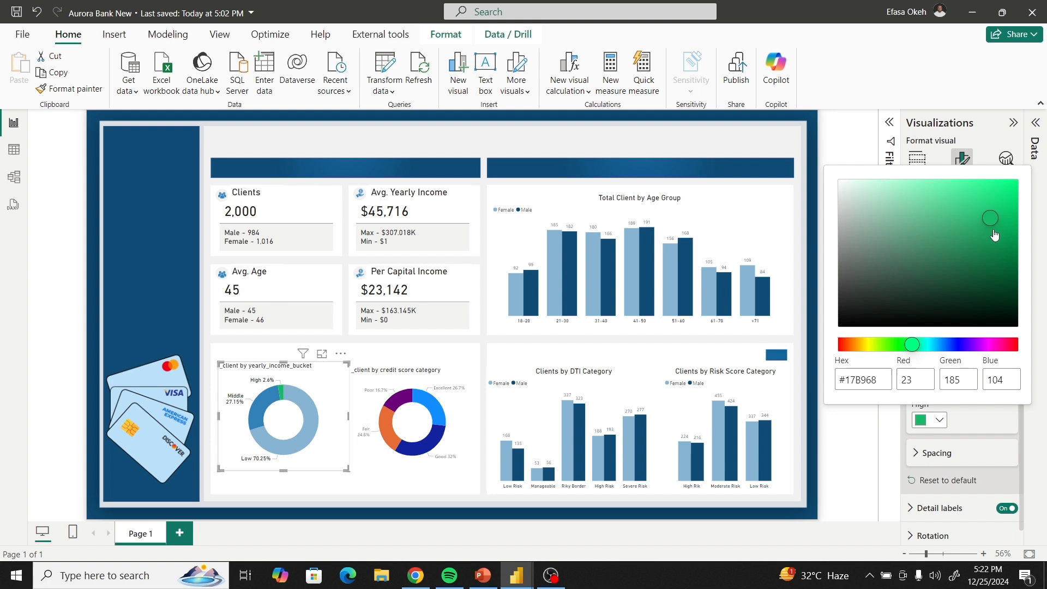
pyautogui.click(967, 208)
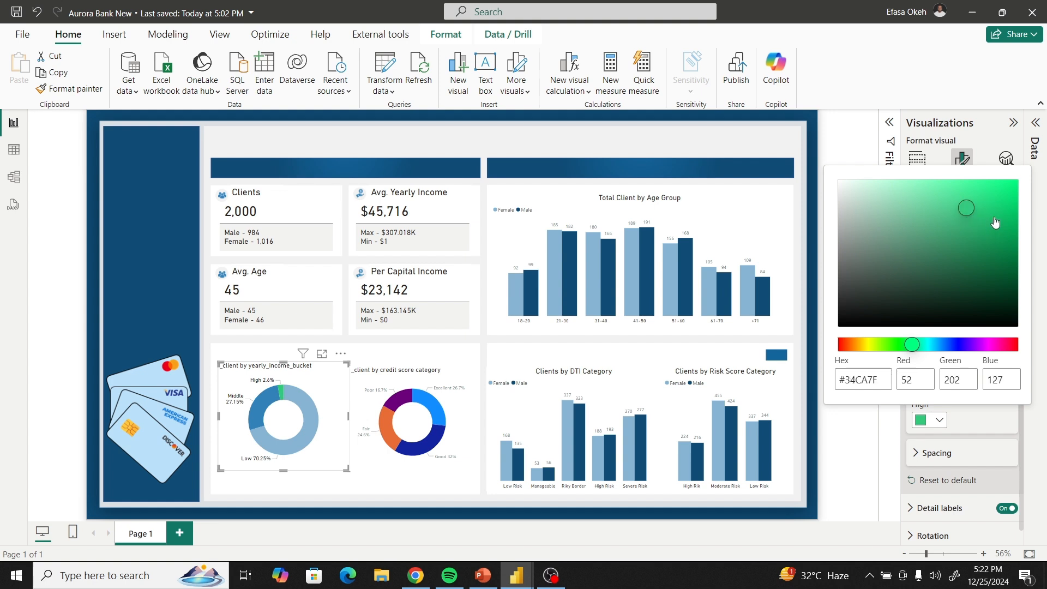
pyautogui.click(995, 213)
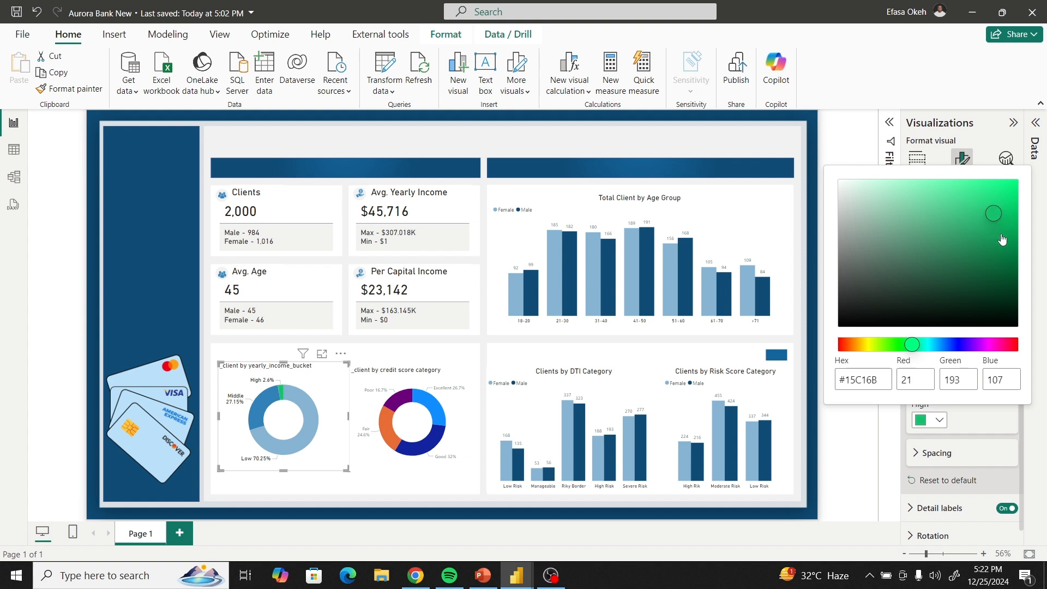
pyautogui.click(969, 423)
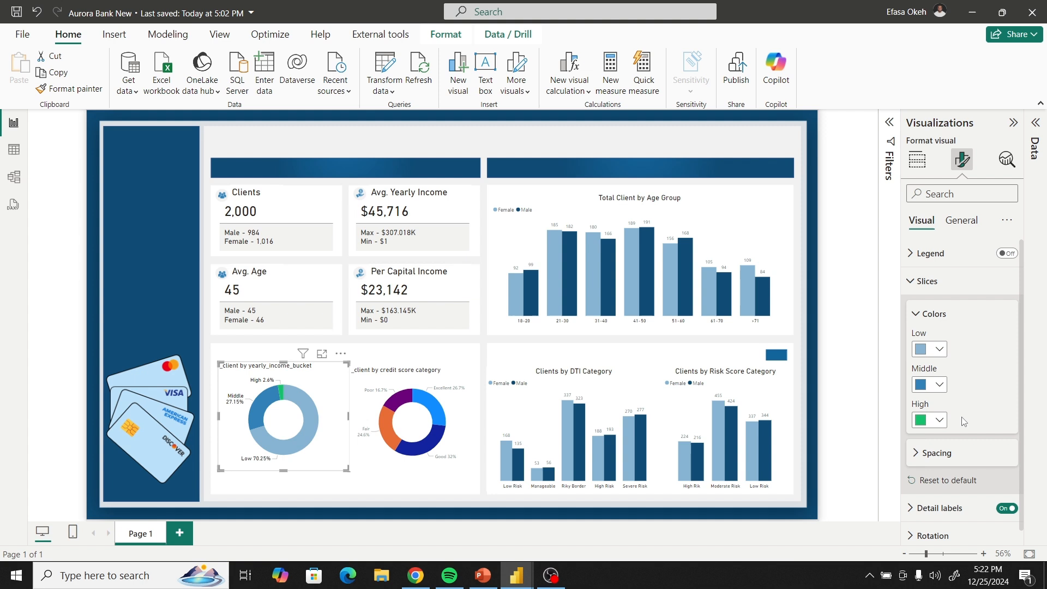
# Set the yearly income donut's Middle slice to a custom light yellow-green, #D5E97C.
pyautogui.click(940, 385)
pyautogui.click(892, 353)
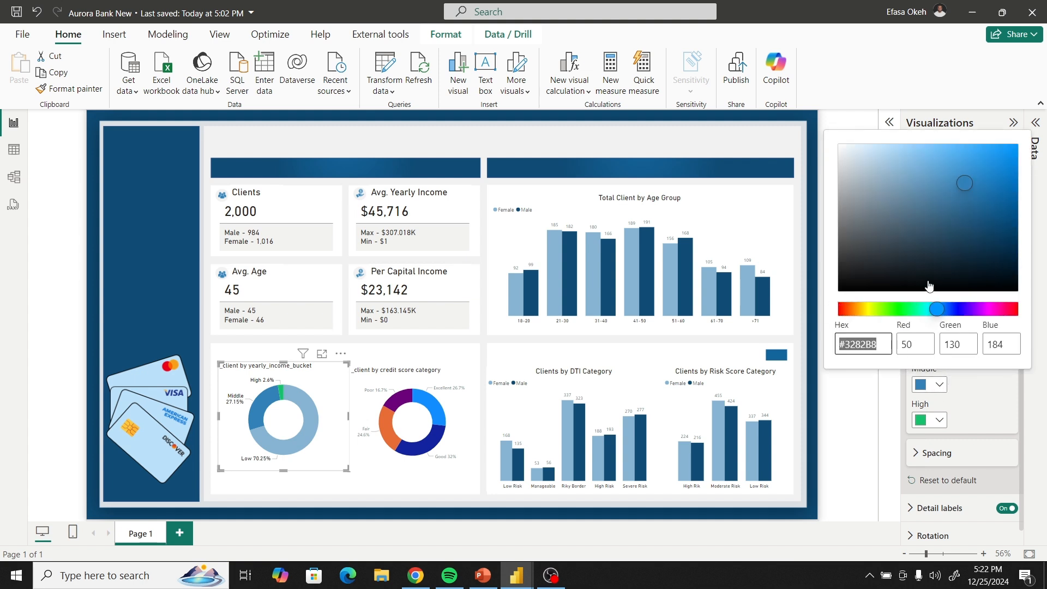
pyautogui.click(875, 308)
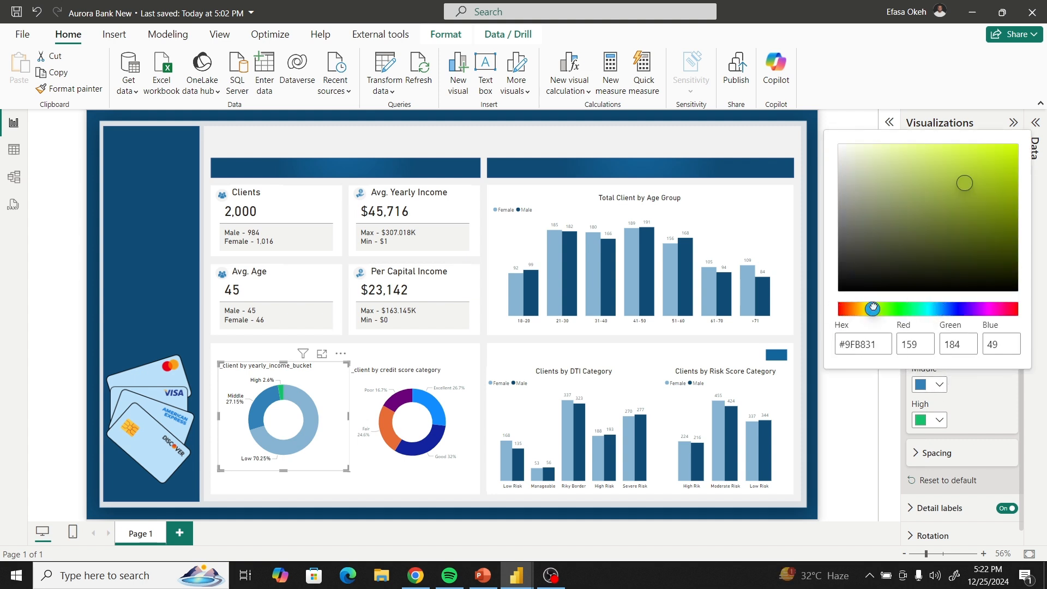
pyautogui.click(964, 207)
pyautogui.click(963, 226)
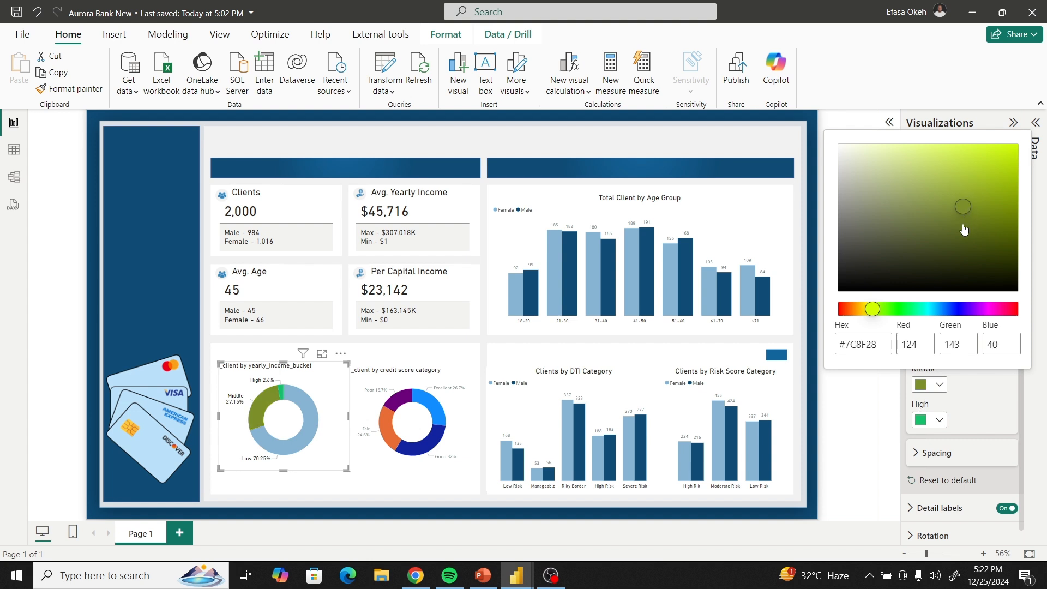
pyautogui.click(931, 181)
pyautogui.click(926, 164)
pyautogui.click(925, 176)
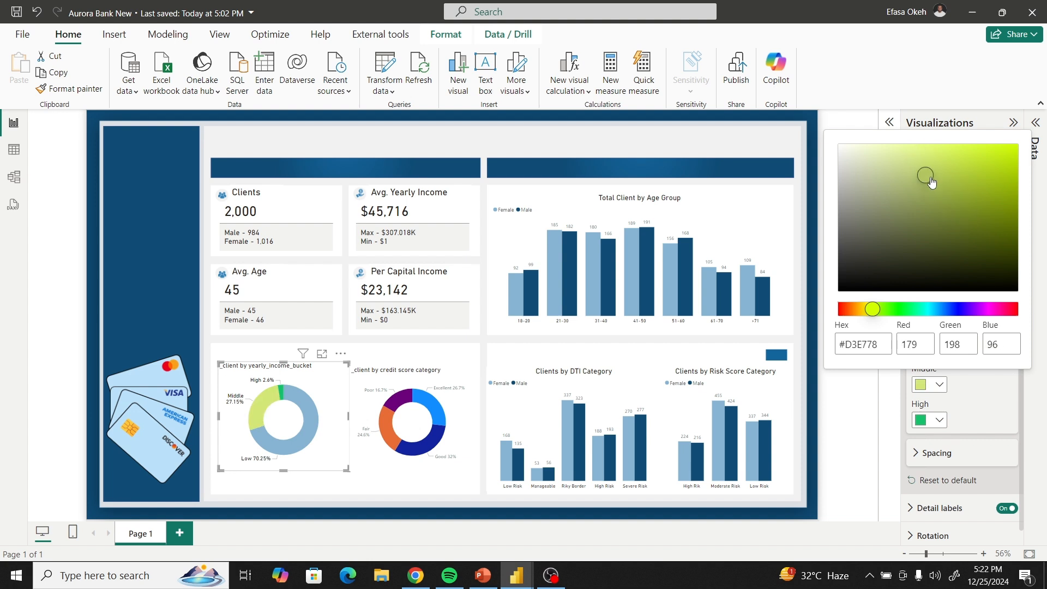
pyautogui.click(923, 168)
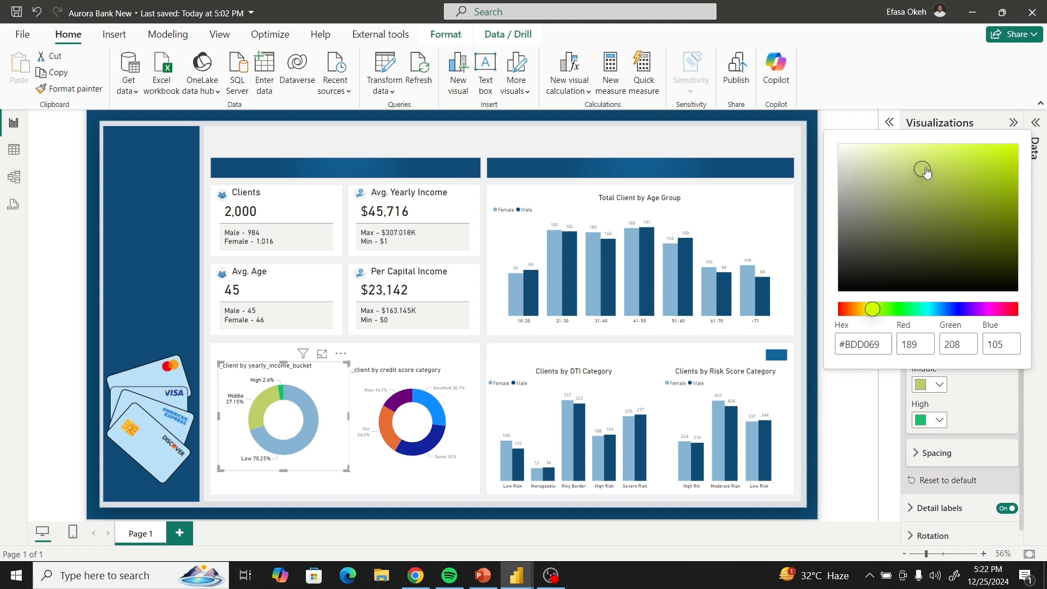
pyautogui.click(918, 155)
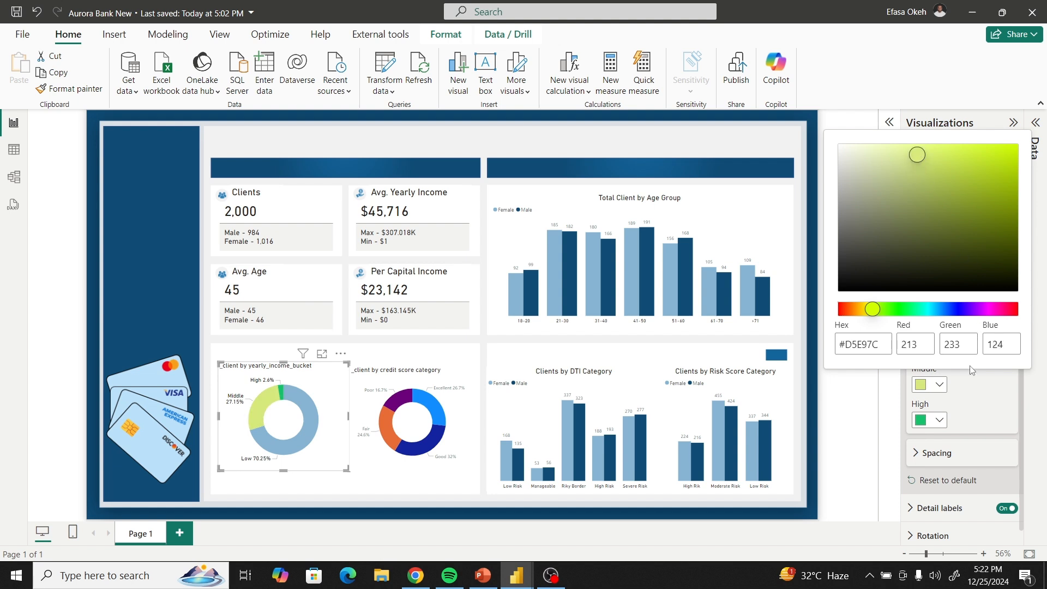
pyautogui.click(983, 404)
# Try a theme grey and several custom orange and brown shades on the yearly income donut's Low slice, ending with near-black #23211F.
pyautogui.click(936, 350)
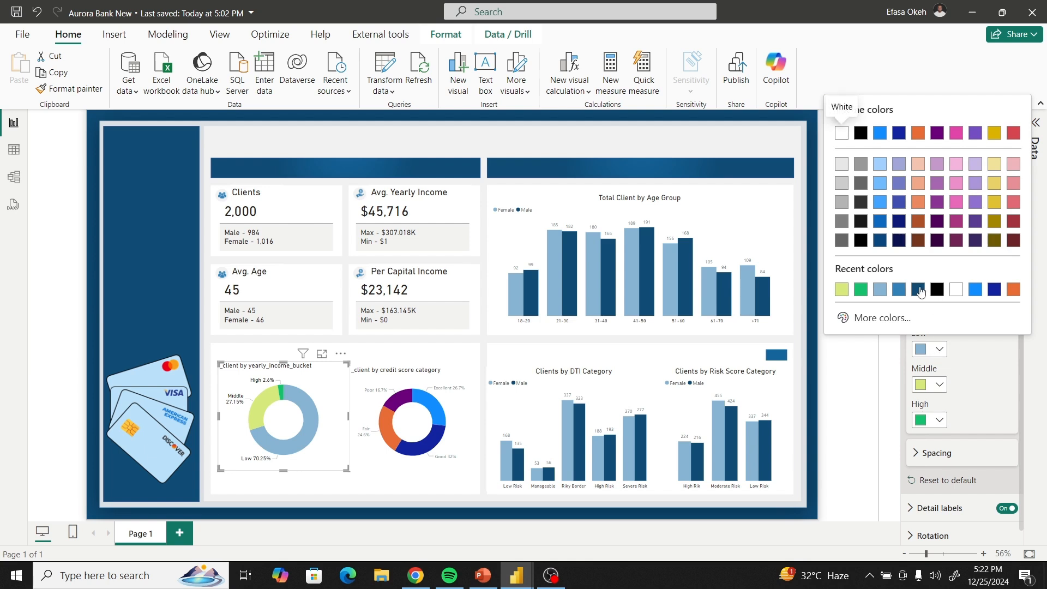
pyautogui.click(844, 222)
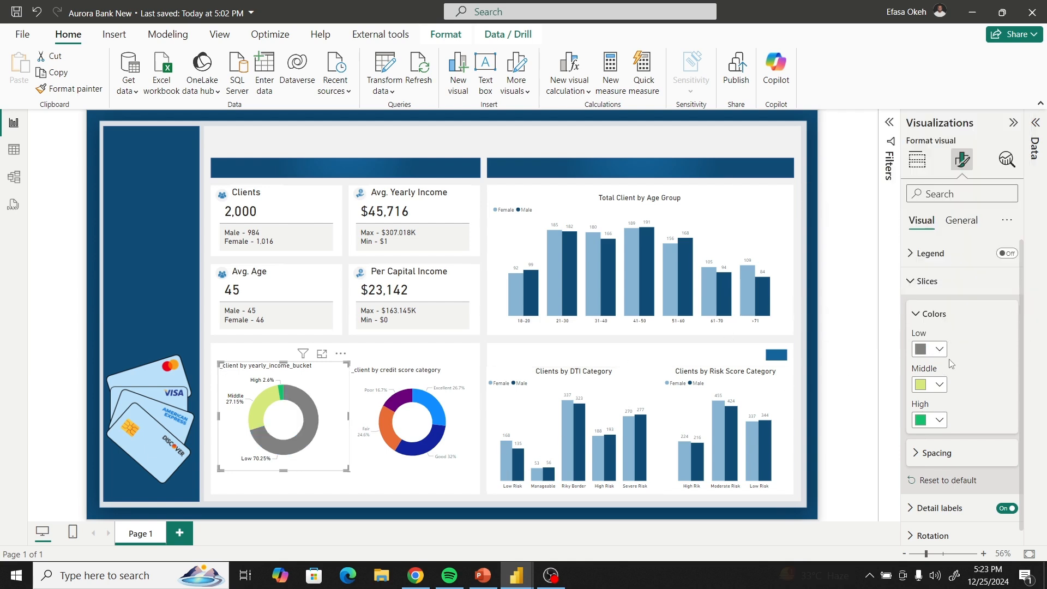
pyautogui.click(936, 349)
pyautogui.click(867, 318)
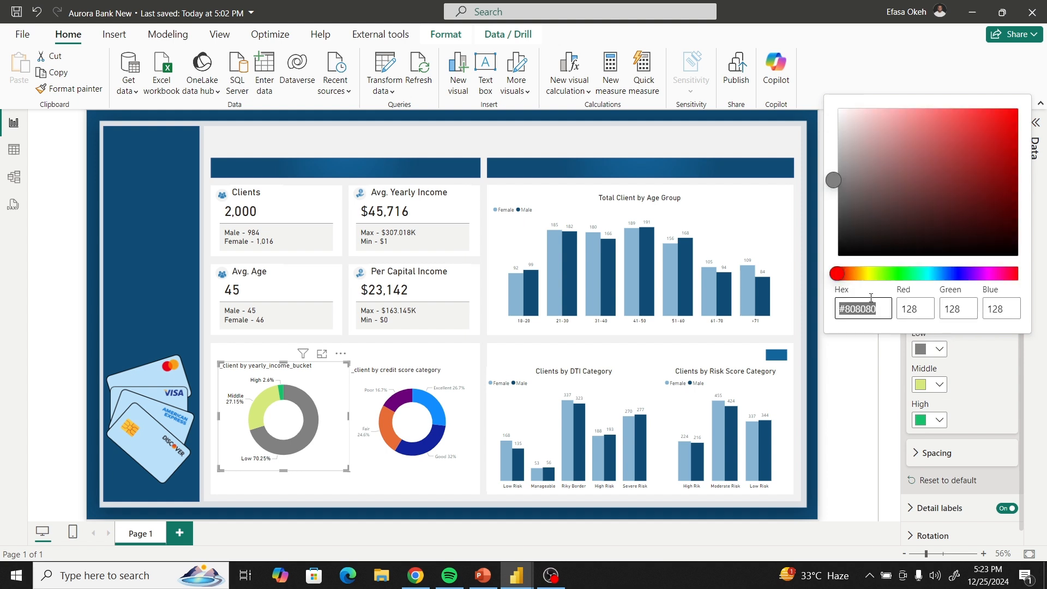
pyautogui.click(846, 274)
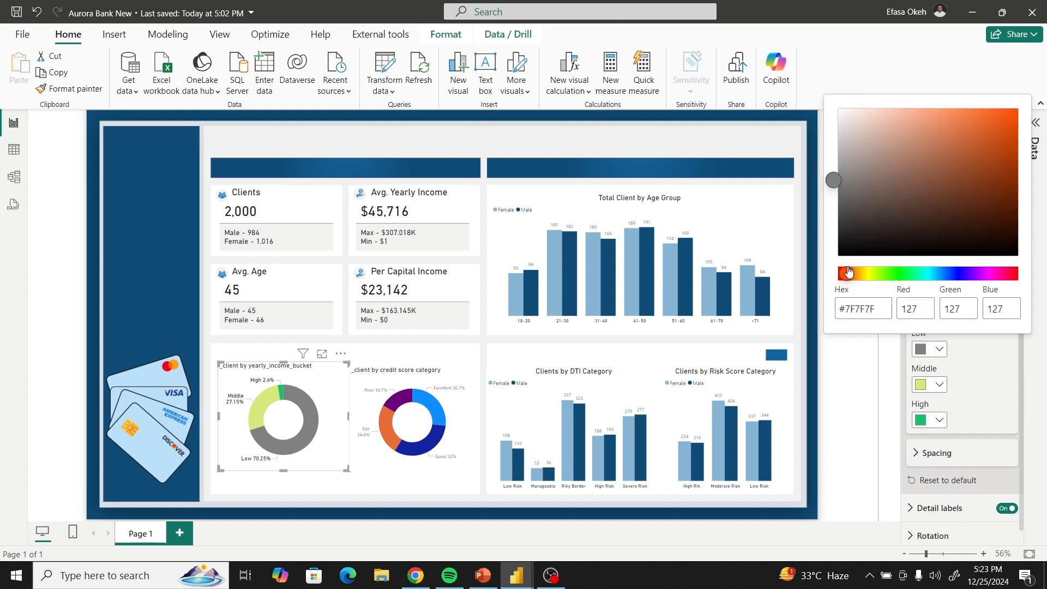
pyautogui.click(876, 118)
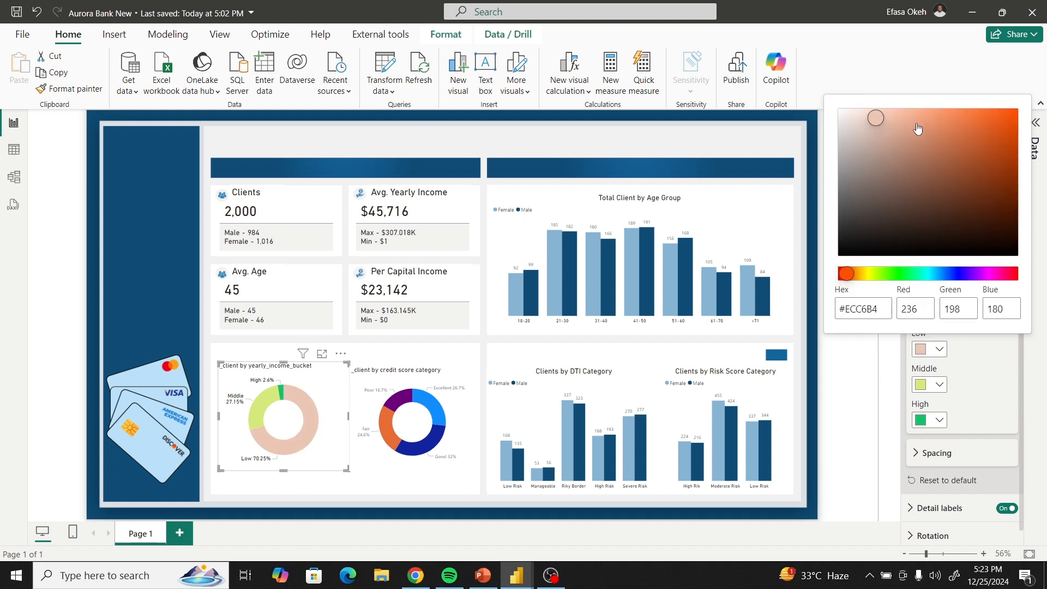
pyautogui.click(912, 127)
pyautogui.click(932, 168)
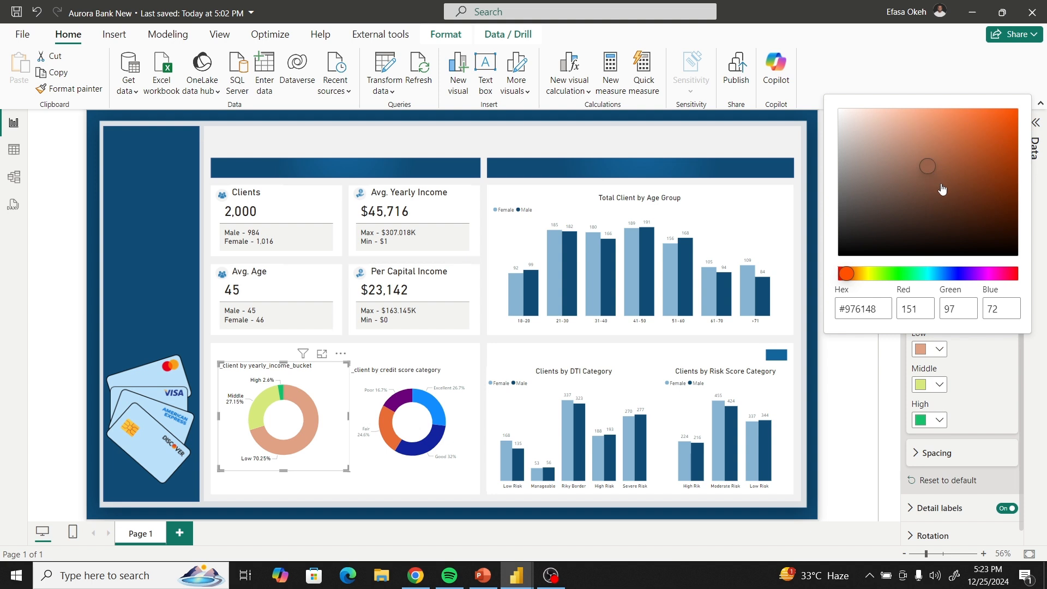
pyautogui.click(985, 126)
pyautogui.click(994, 155)
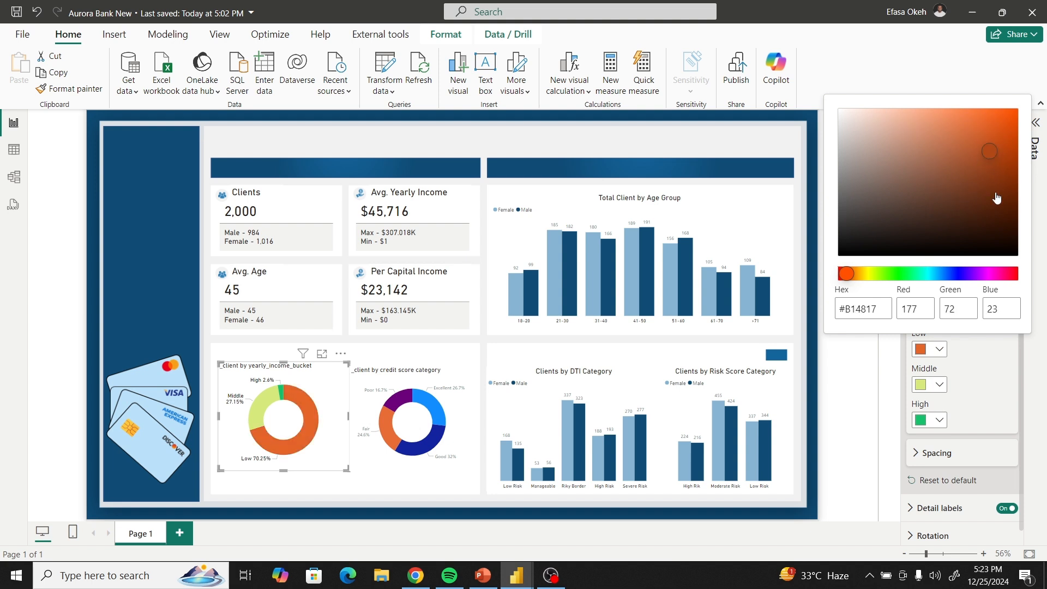
pyautogui.click(982, 208)
pyautogui.click(913, 224)
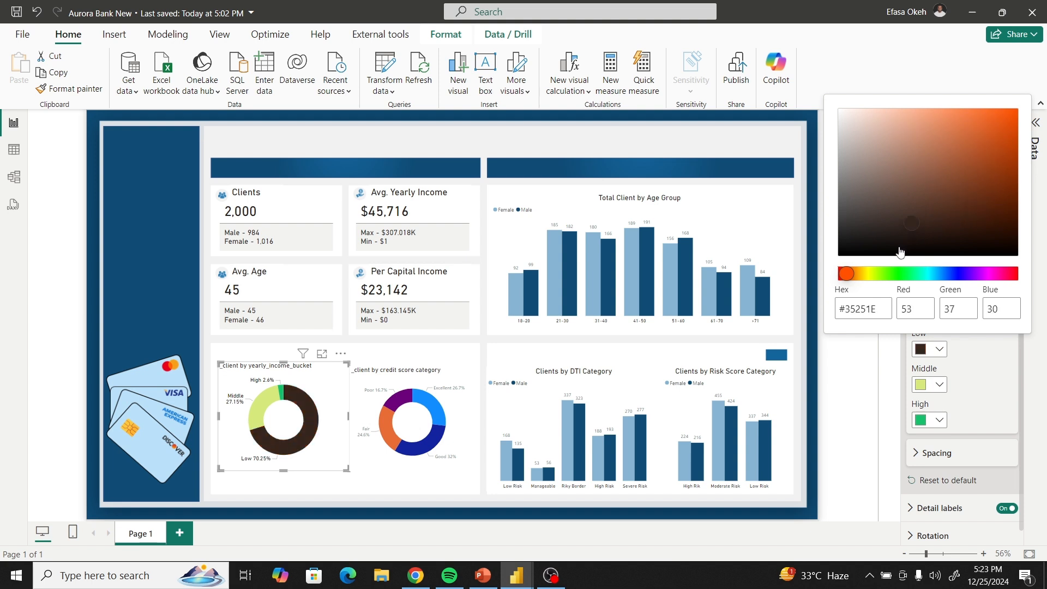
pyautogui.click(854, 234)
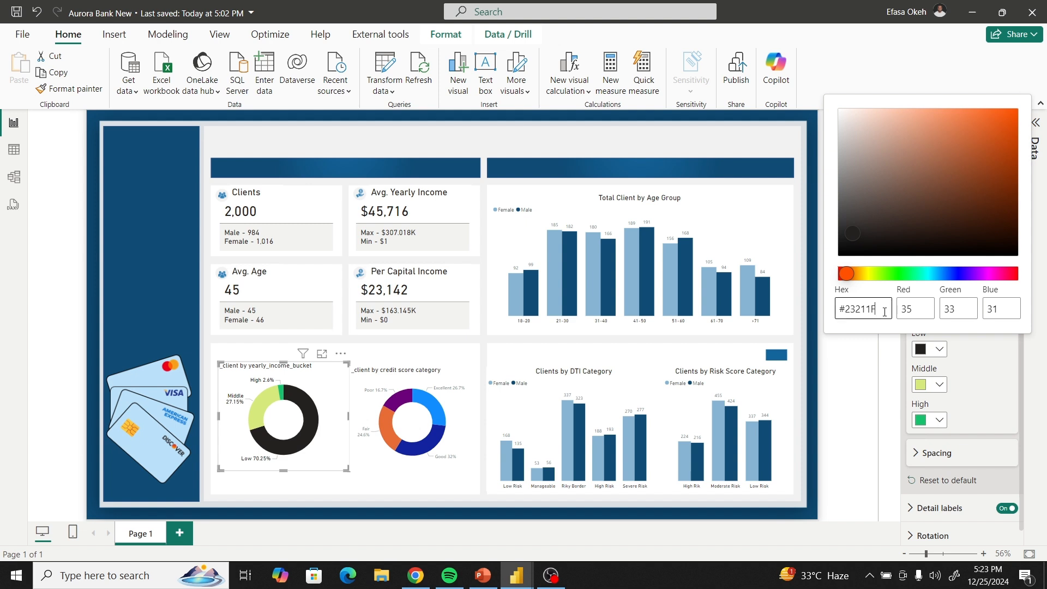
pyautogui.click(973, 356)
# Set the yearly income donut's Low slice to the medium theme grey, #808080, and deselect the chart.
pyautogui.click(939, 349)
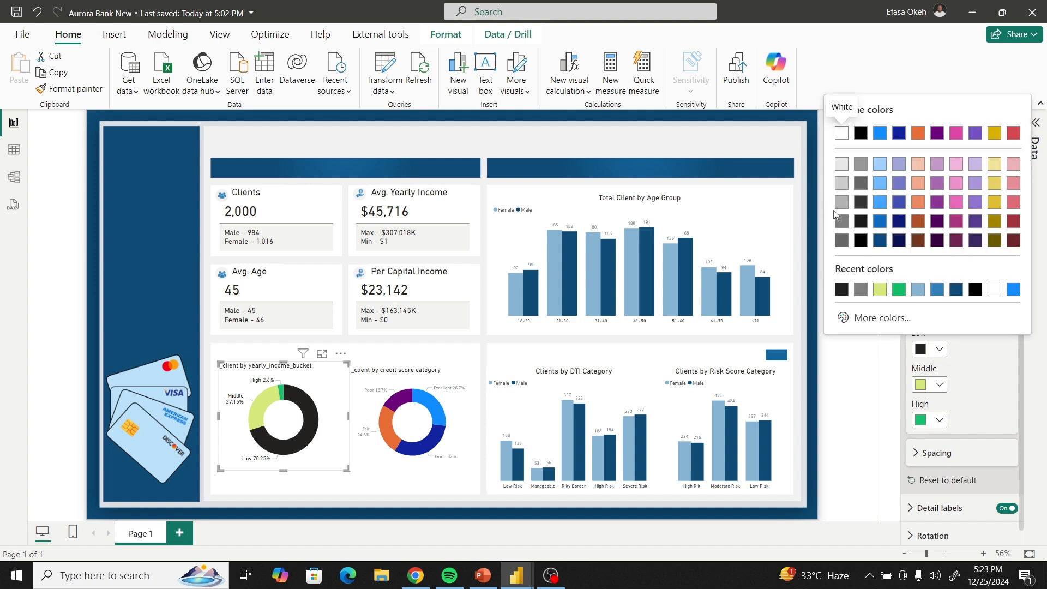
pyautogui.click(842, 223)
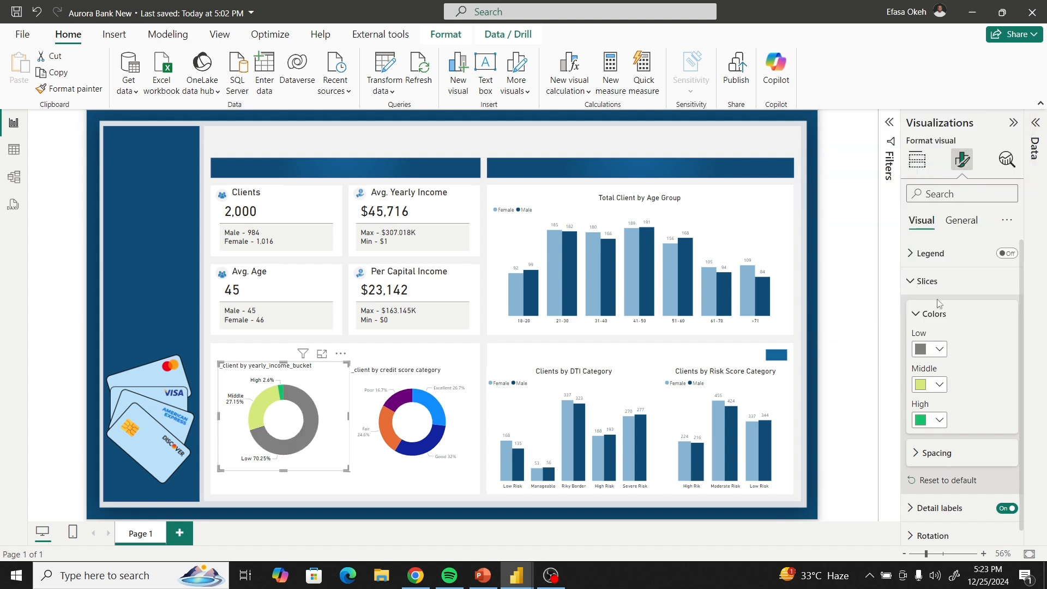
pyautogui.click(393, 491)
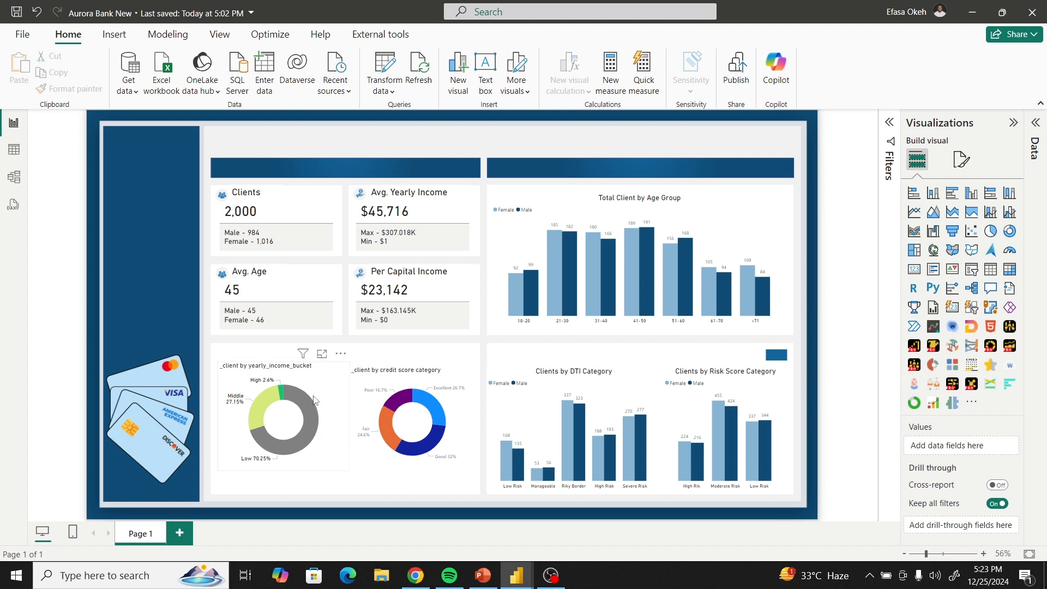
# Match the credit score donut to the yearly income donut's size, height 287 and width 344, and align their top edges.
pyautogui.click(309, 378)
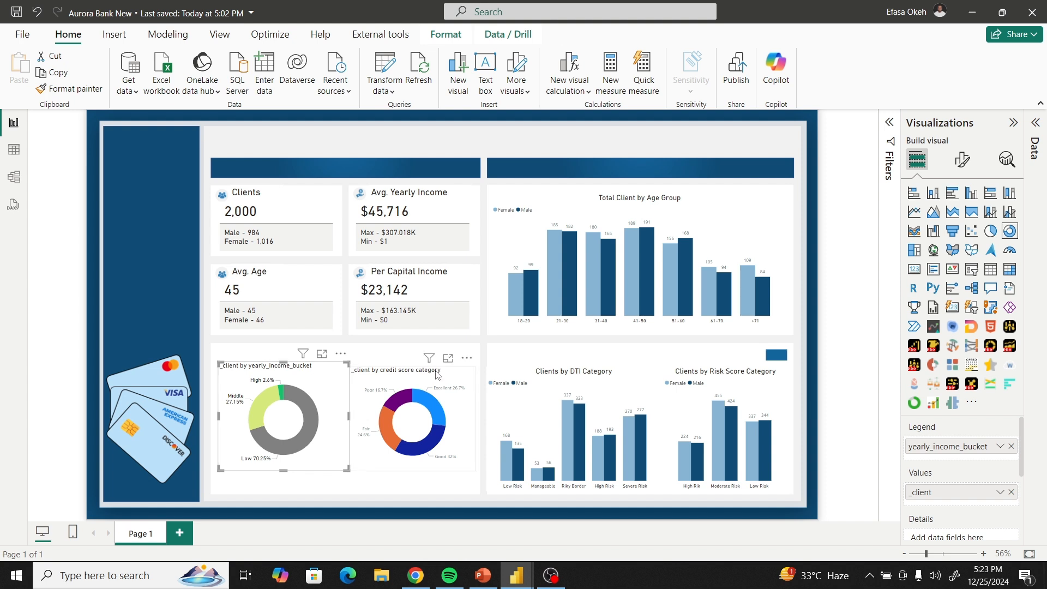
pyautogui.click(964, 160)
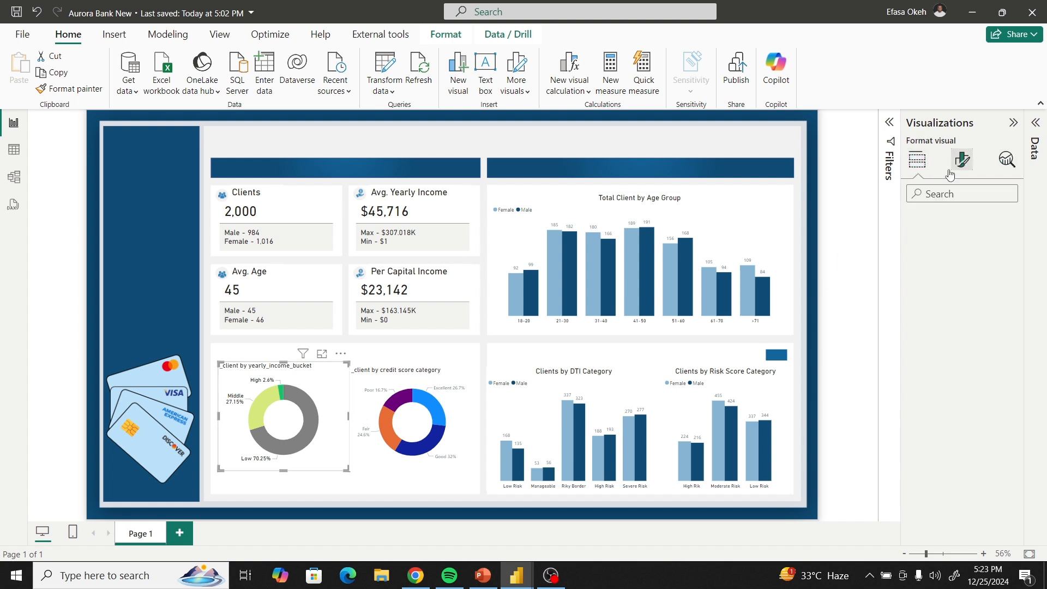
pyautogui.click(961, 222)
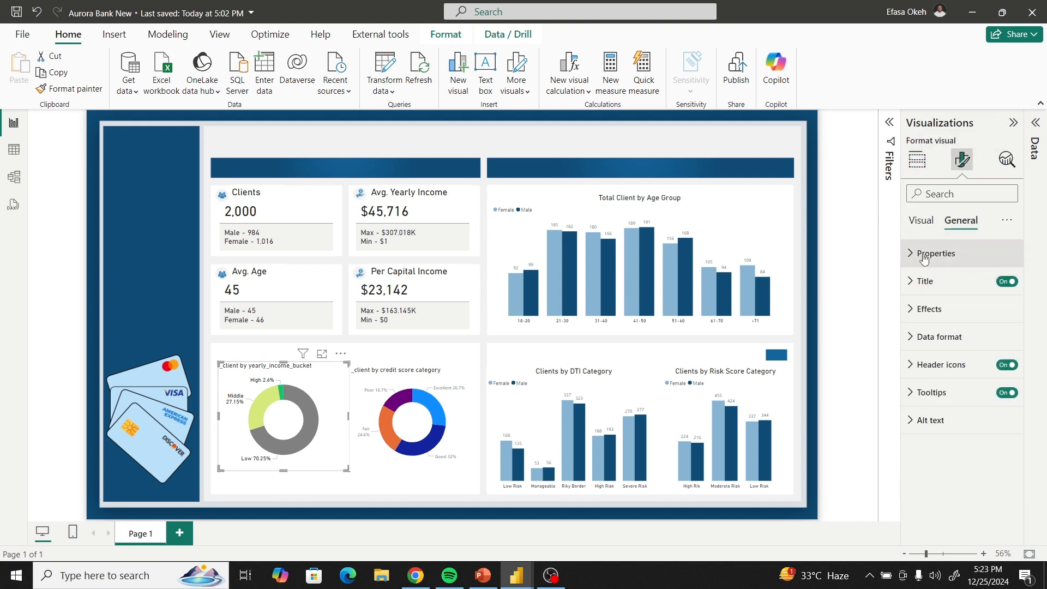
pyautogui.click(933, 253)
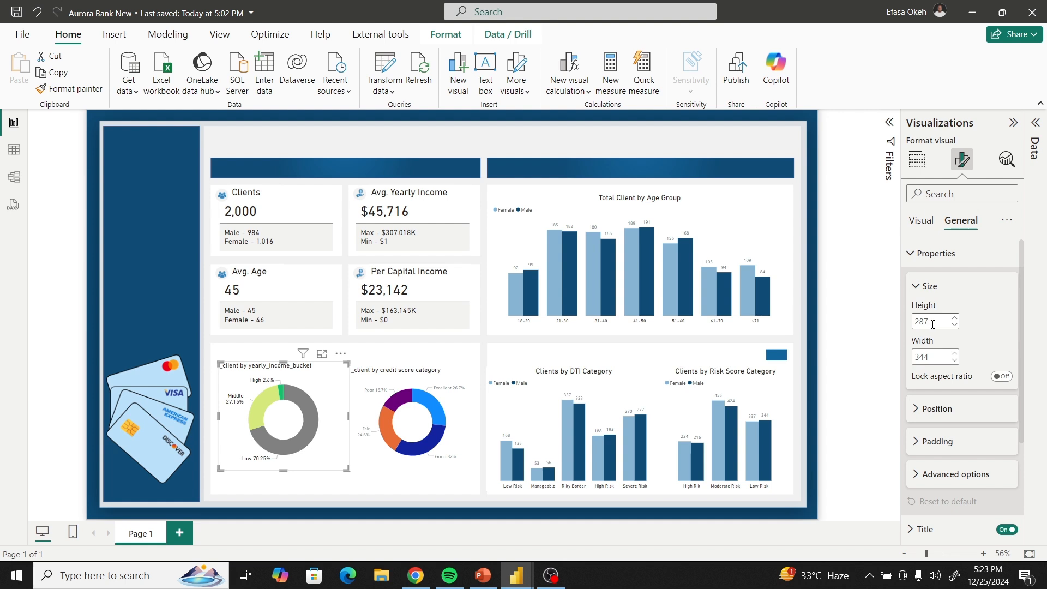
pyautogui.click(431, 383)
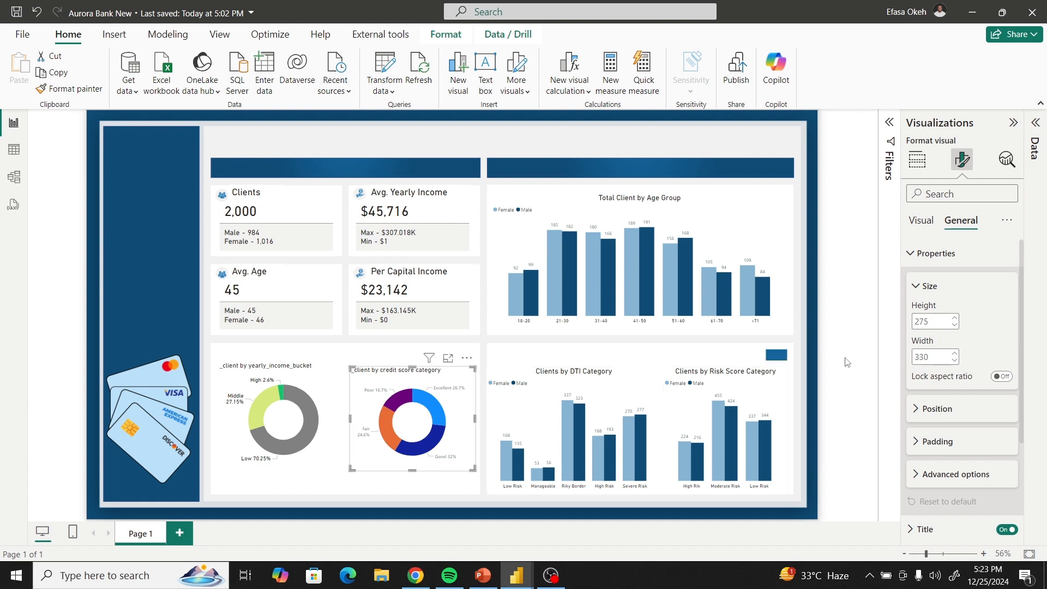
pyautogui.click(935, 323)
pyautogui.write('28')
pyautogui.press('Return')
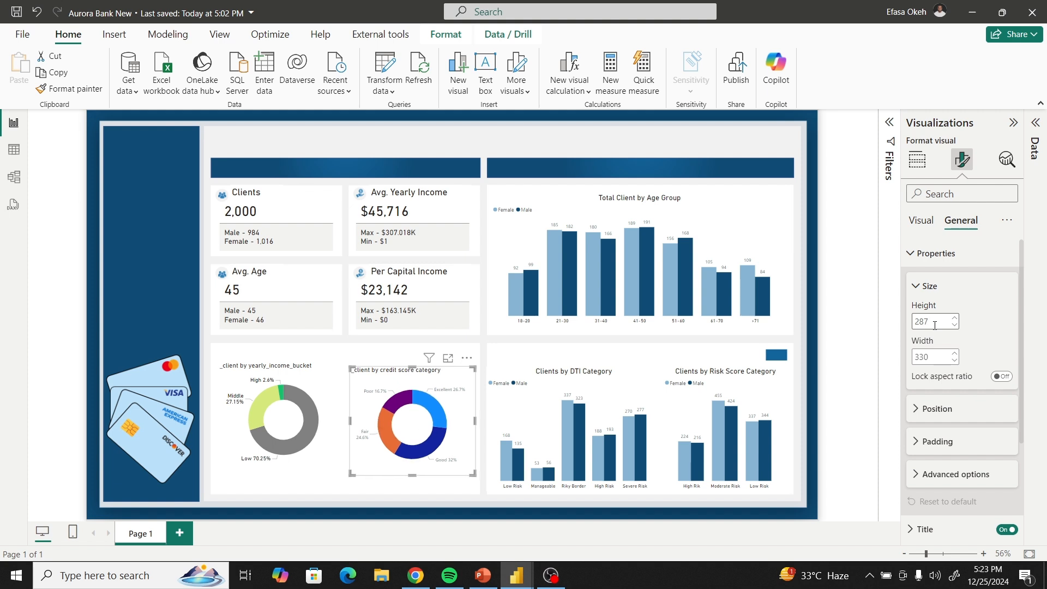
pyautogui.click(929, 357)
pyautogui.write('344')
pyautogui.press('Return')
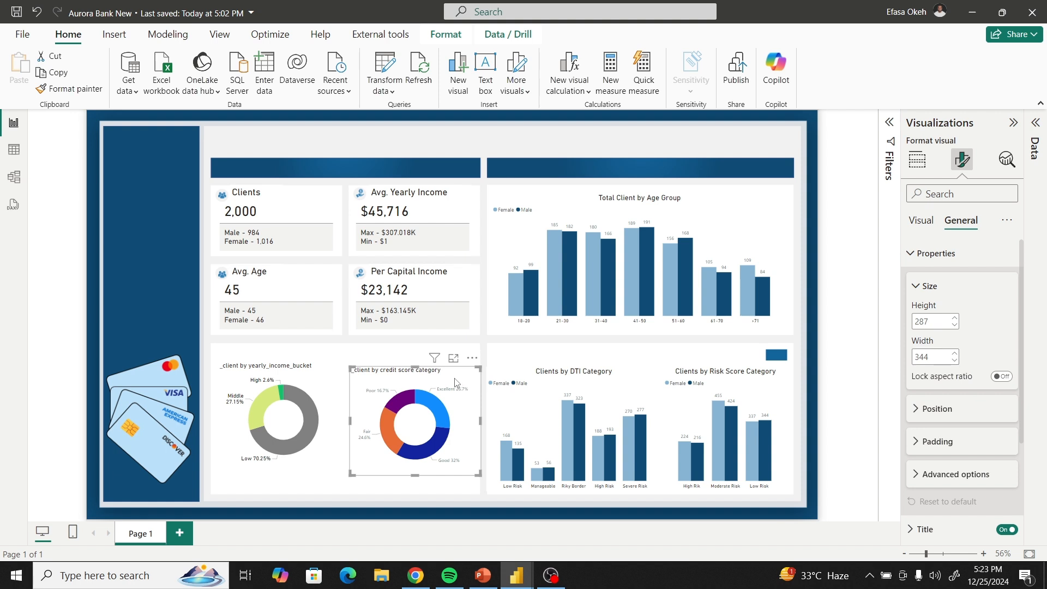
pyautogui.moveTo(455, 382); pyautogui.dragTo(456, 377)
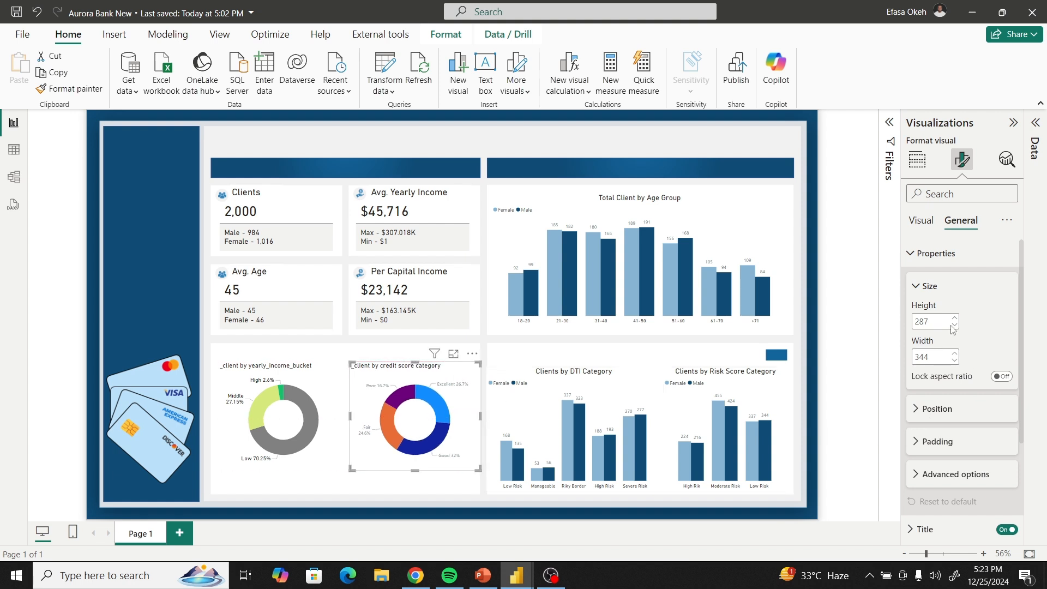
# Open the detail label options of the credit score donut.
pyautogui.click(922, 254)
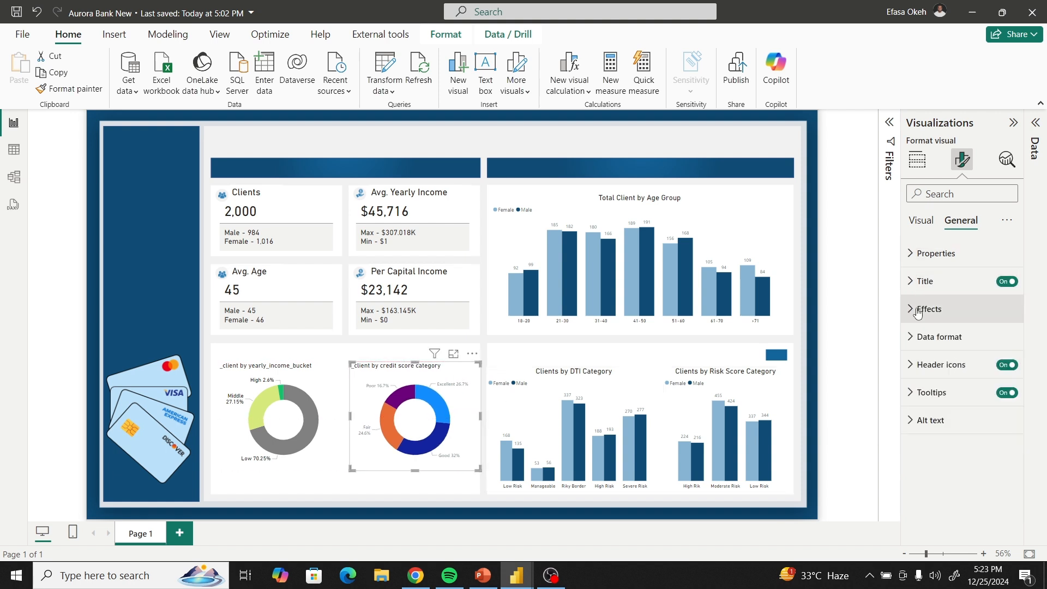
pyautogui.click(922, 221)
pyautogui.click(921, 311)
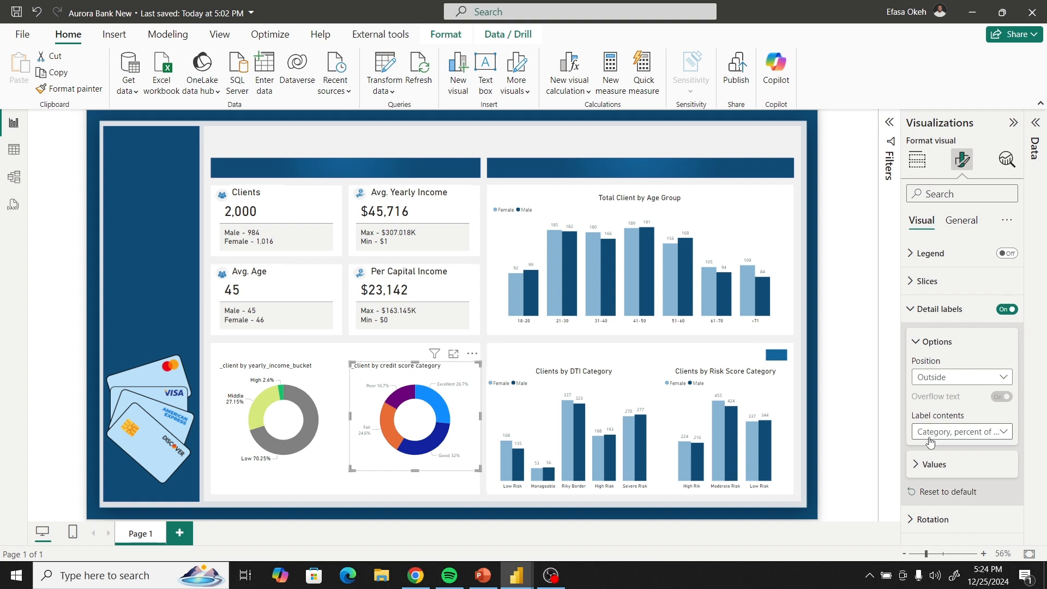
# Format the detail label values of the credit score category donut in DIN, size 12, with a near-black color.
pyautogui.click(922, 464)
pyautogui.scroll(-2, 922, 467)
pyautogui.click(942, 363)
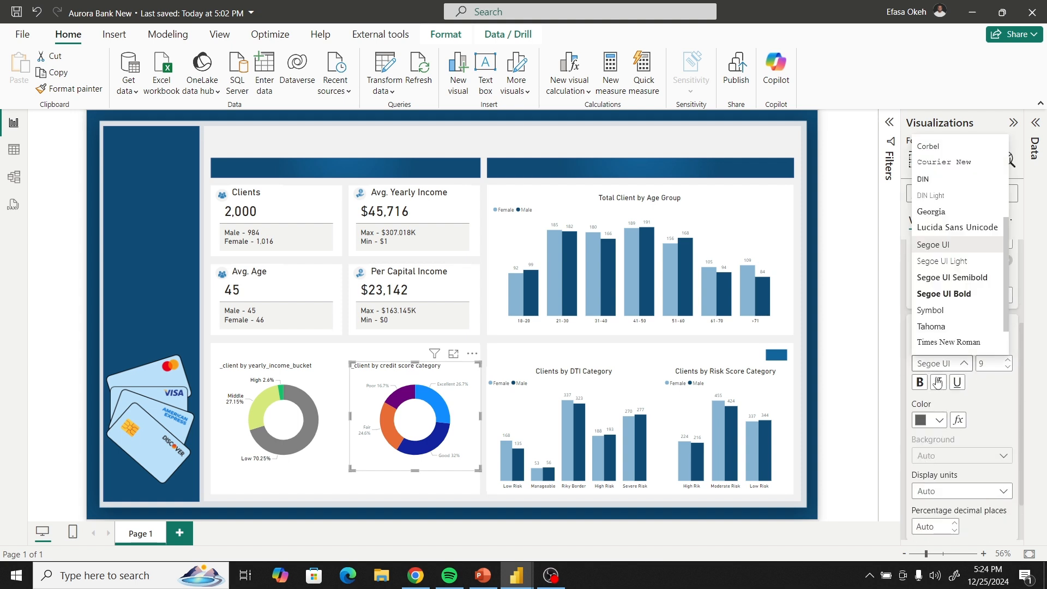
pyautogui.click(939, 195)
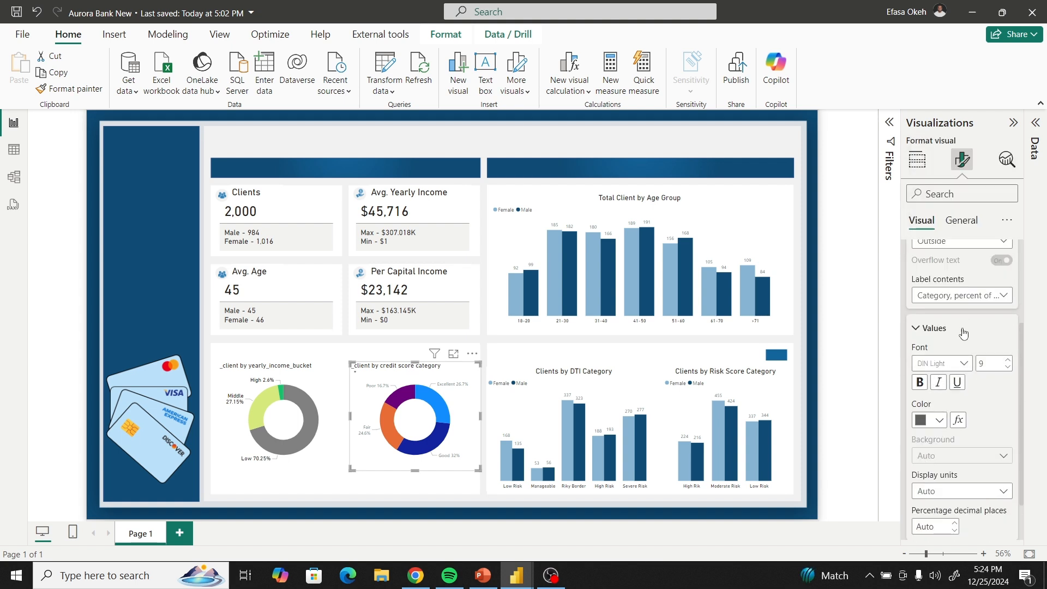
pyautogui.click(948, 365)
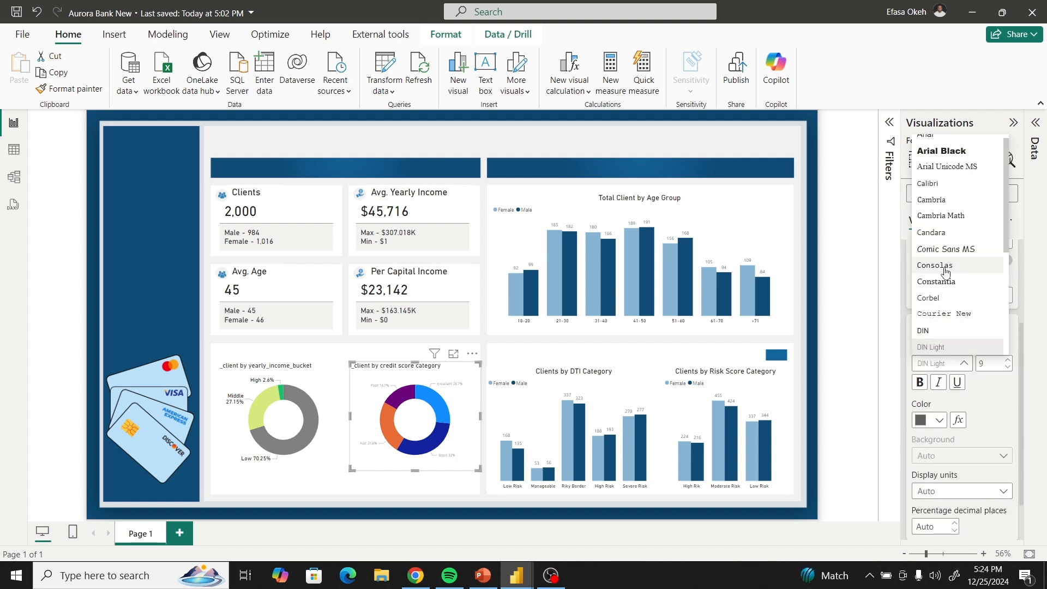
pyautogui.click(930, 330)
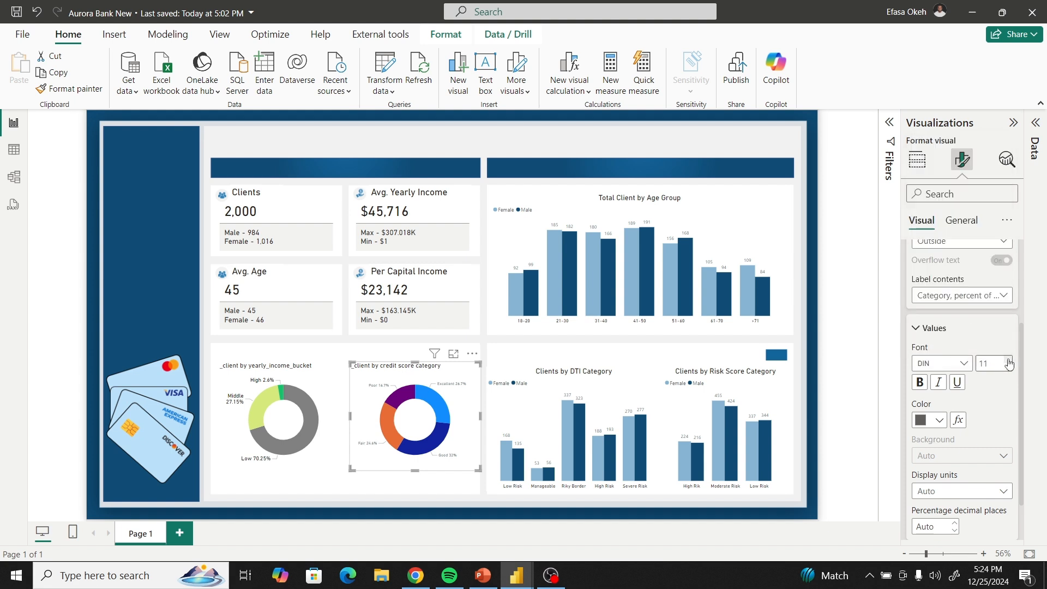
pyautogui.click(937, 420)
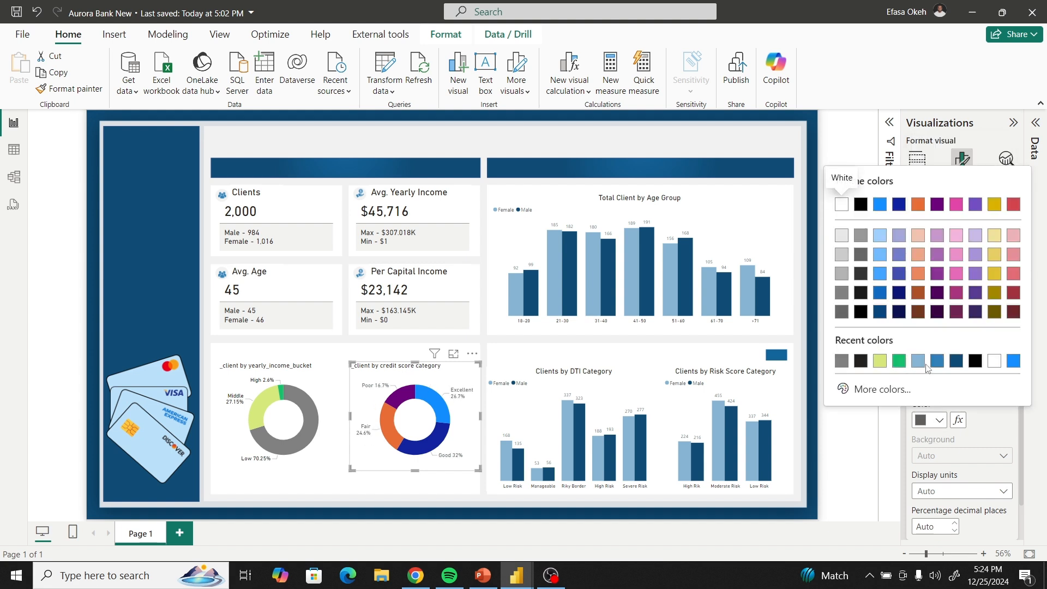
pyautogui.click(860, 362)
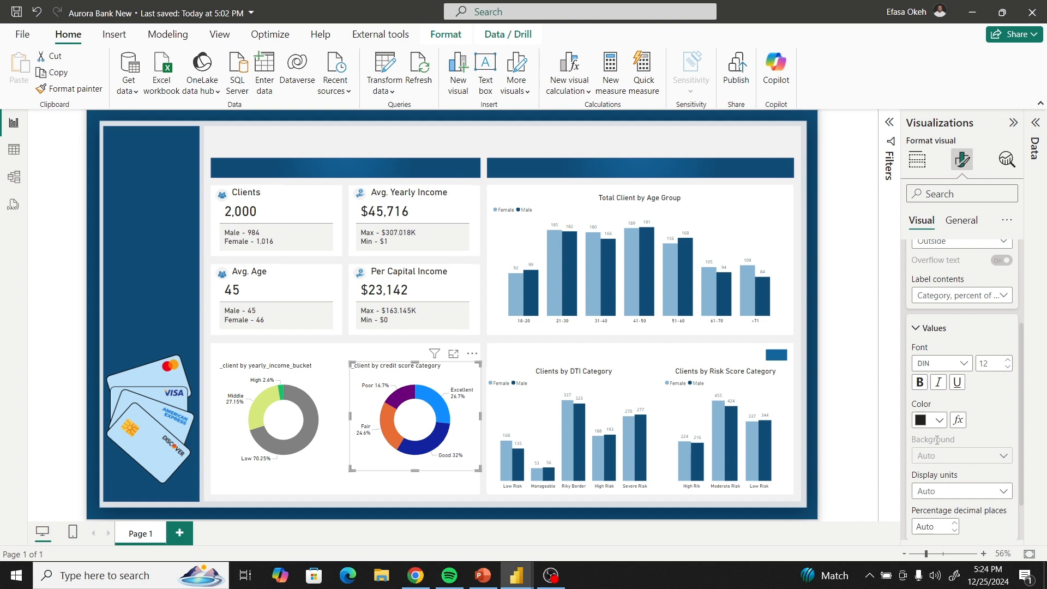
pyautogui.scroll(2, 960, 334)
pyautogui.click(921, 274)
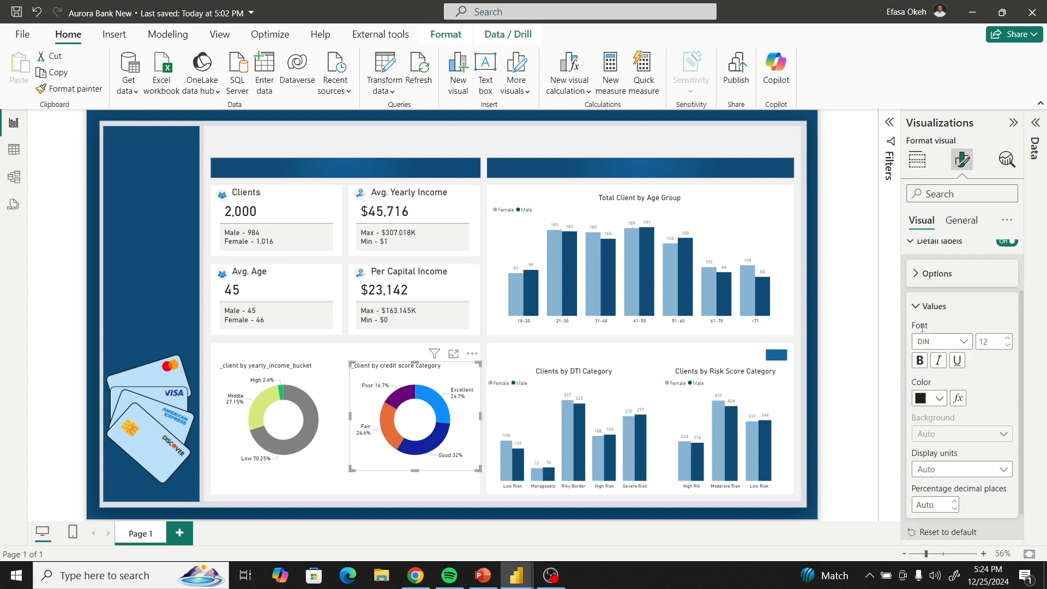
pyautogui.click(916, 307)
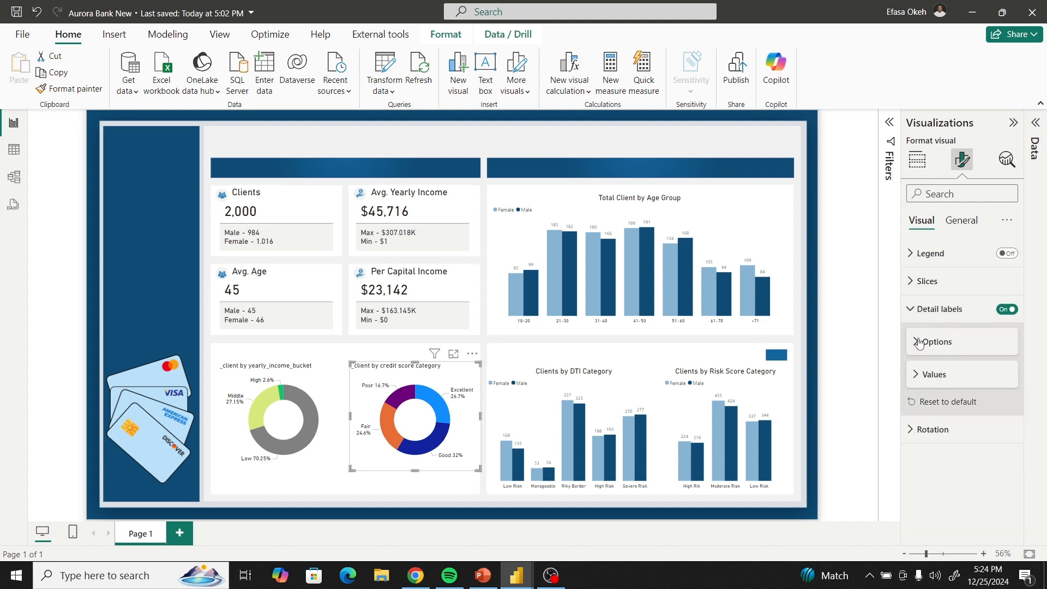
# Color the Excellent slice of the credit score donut green.
pyautogui.click(912, 309)
pyautogui.click(919, 281)
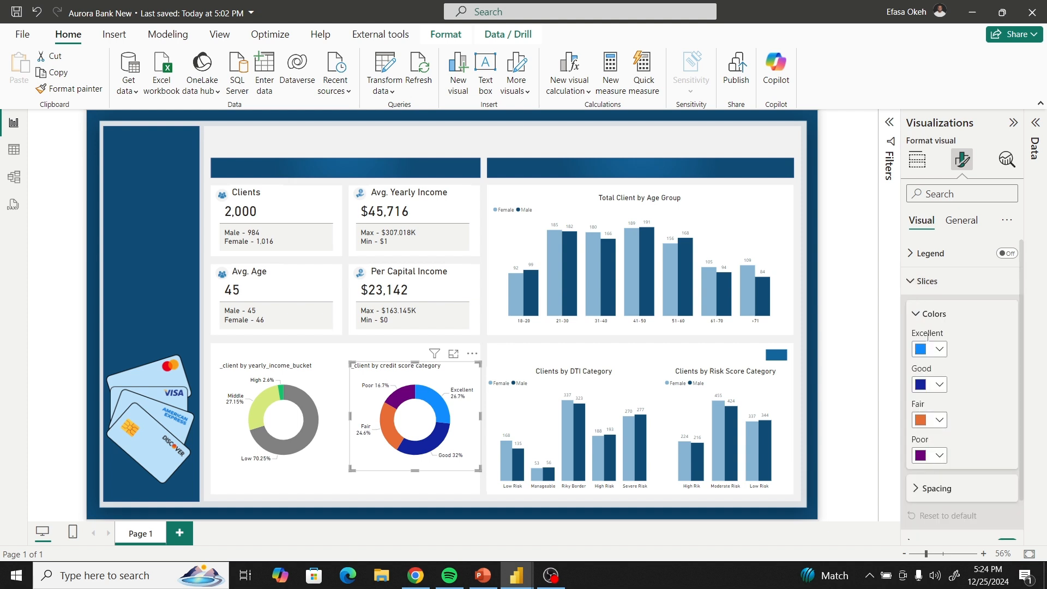
pyautogui.click(938, 350)
pyautogui.click(897, 293)
pyautogui.click(936, 386)
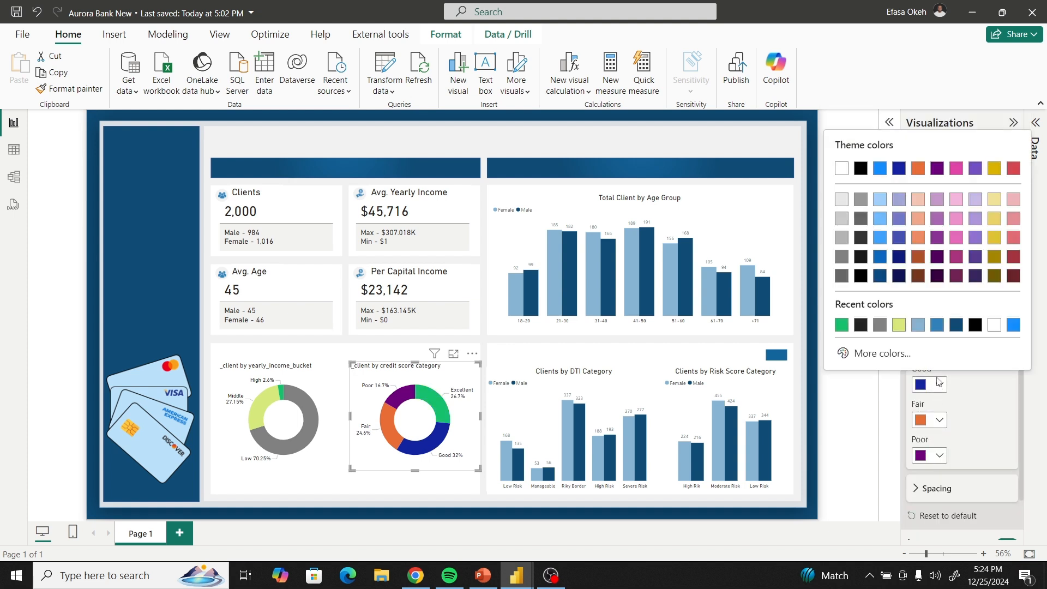
pyautogui.click(975, 392)
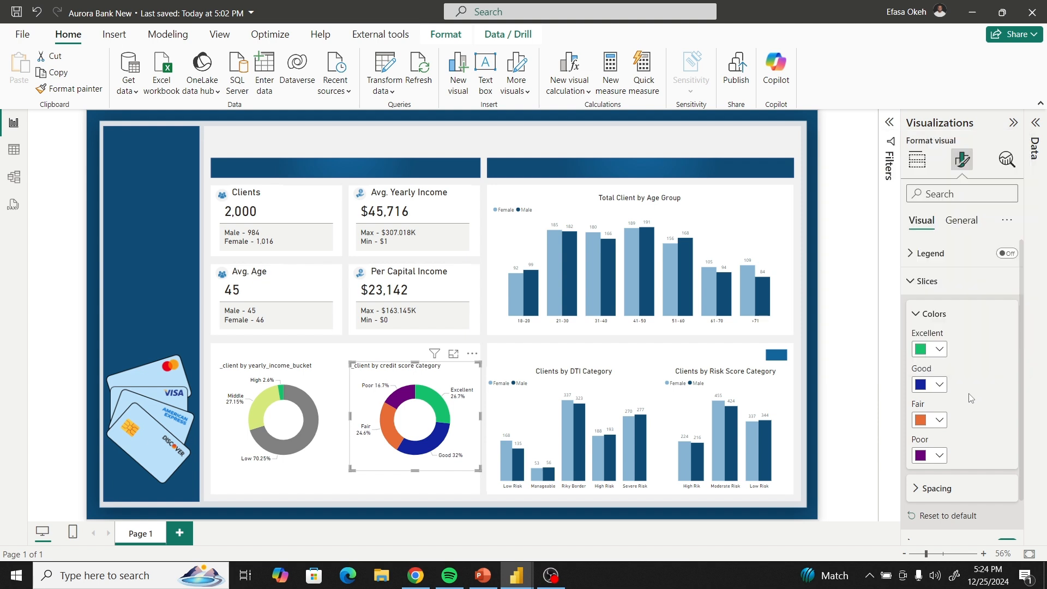
# Color the credit score donut's Fair slice light yellow-green and its Poor slice gray.
pyautogui.click(940, 420)
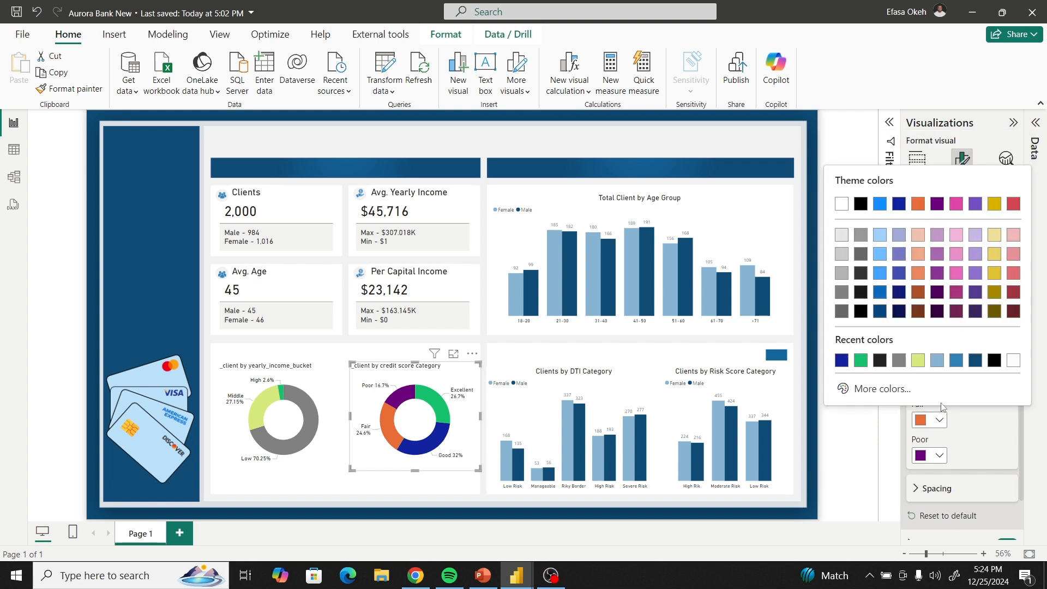
pyautogui.click(891, 391)
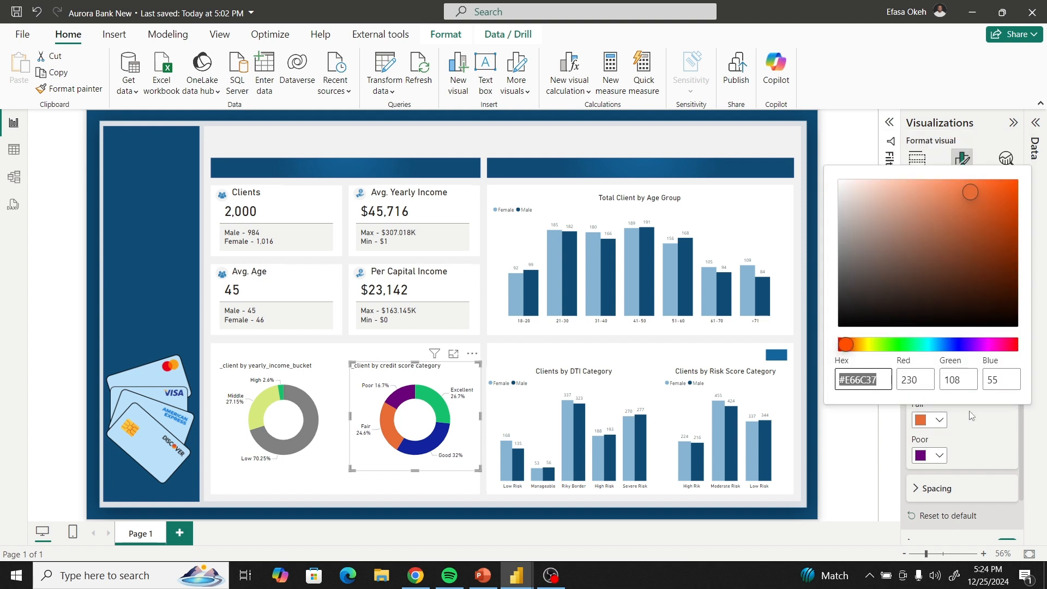
pyautogui.click(974, 424)
pyautogui.click(942, 418)
pyautogui.click(937, 360)
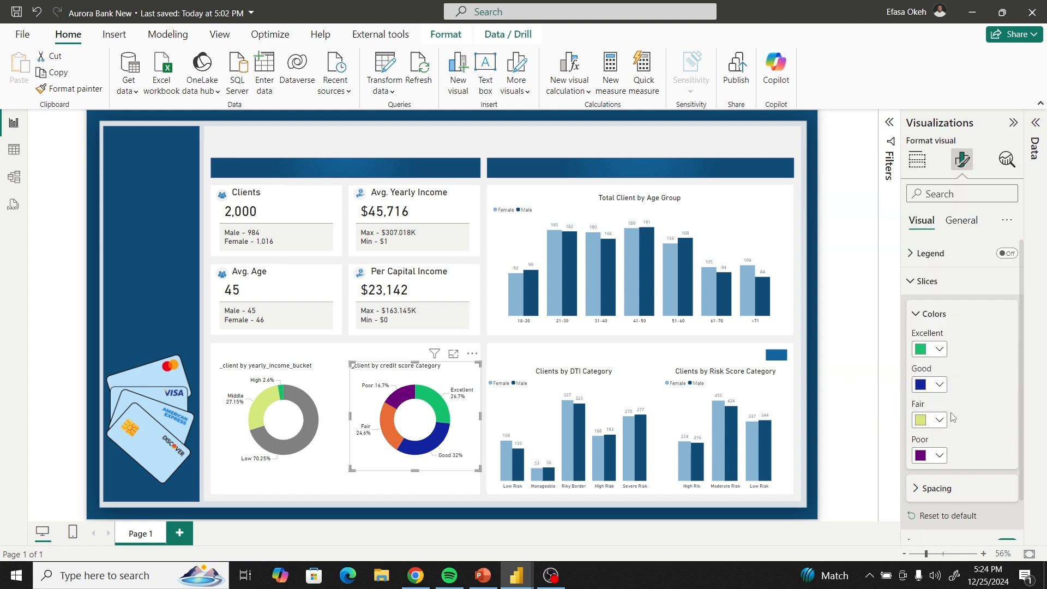
pyautogui.click(940, 455)
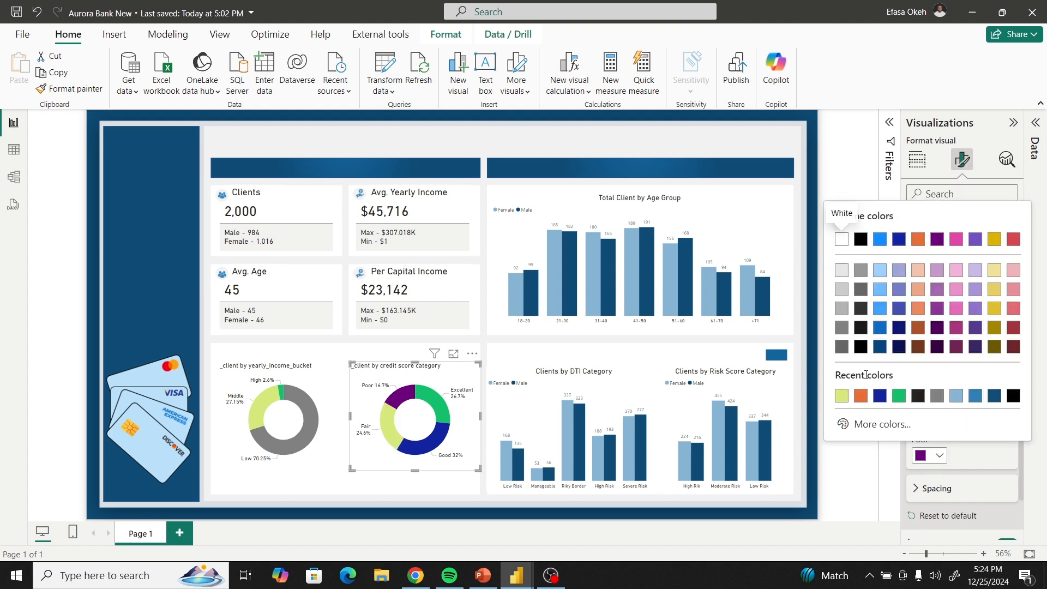
pyautogui.click(935, 398)
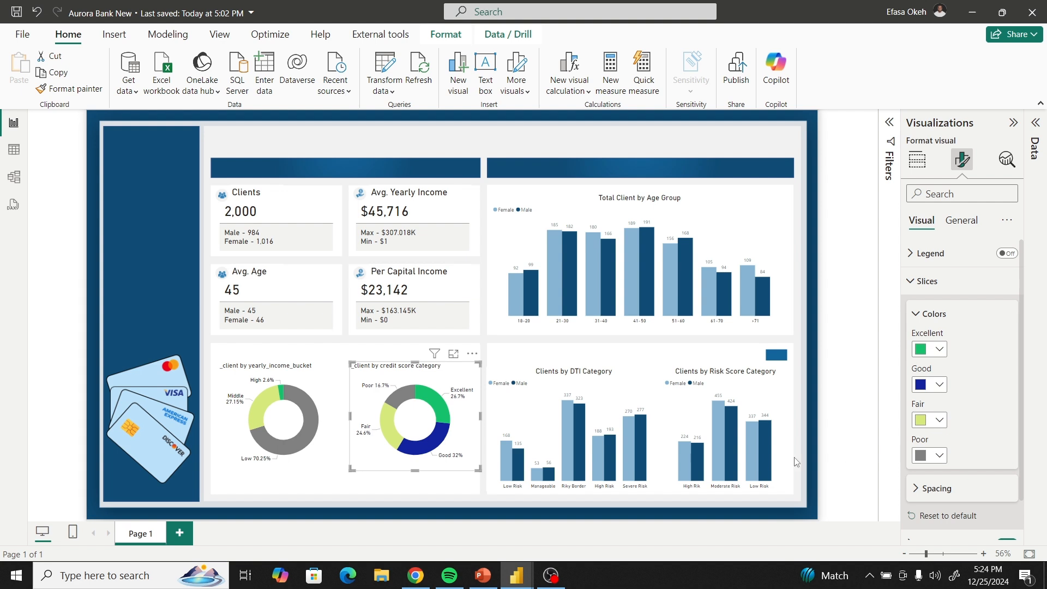
pyautogui.click(441, 480)
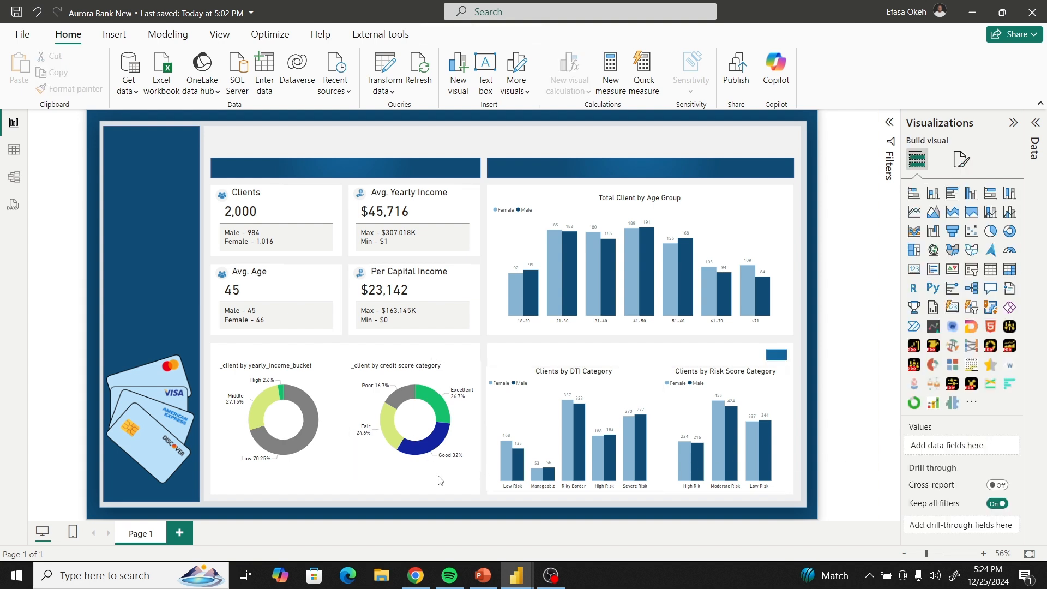
# Color the Good slice of the credit score donut dark blue, matching the bar charts' Male series.
pyautogui.click(447, 458)
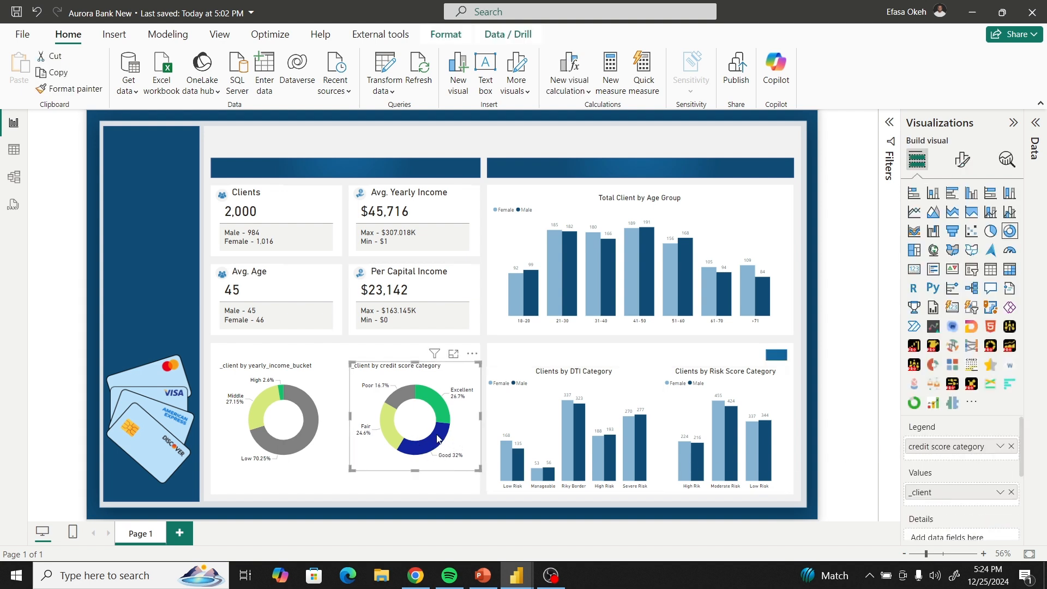
pyautogui.click(963, 159)
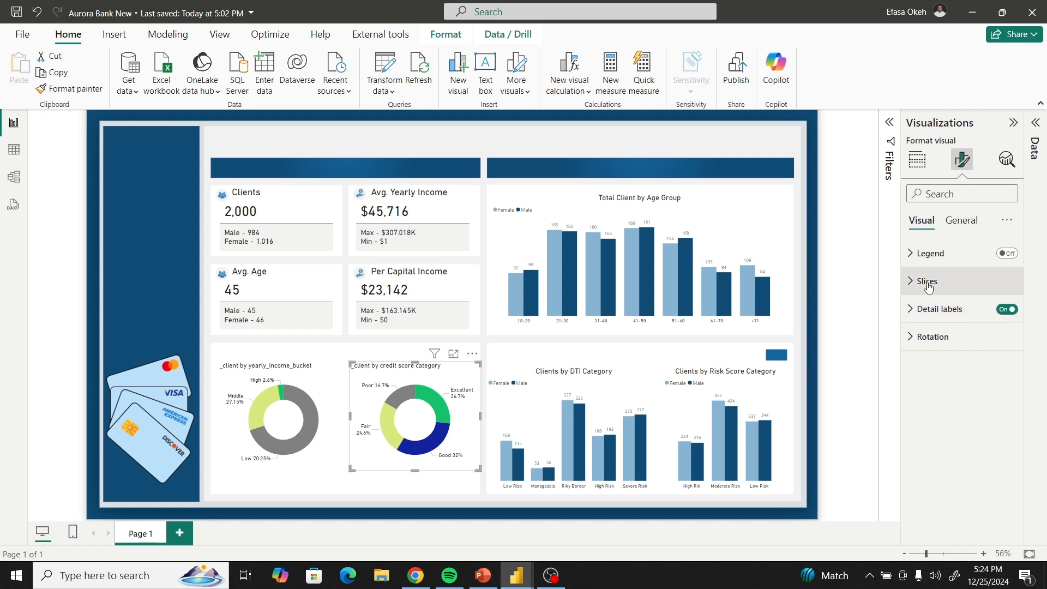
pyautogui.click(927, 281)
pyautogui.click(939, 385)
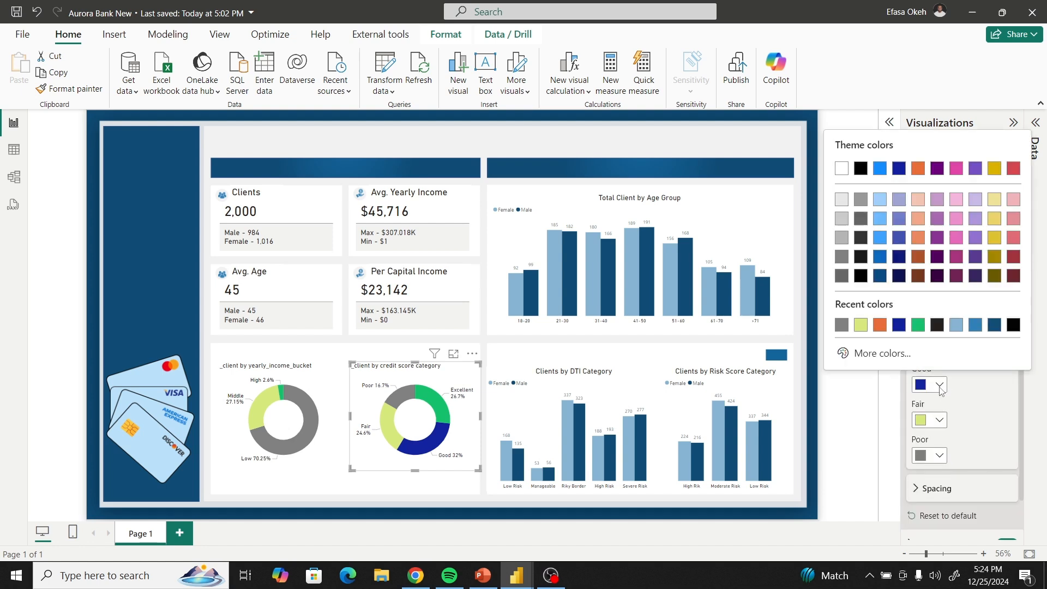
pyautogui.click(995, 325)
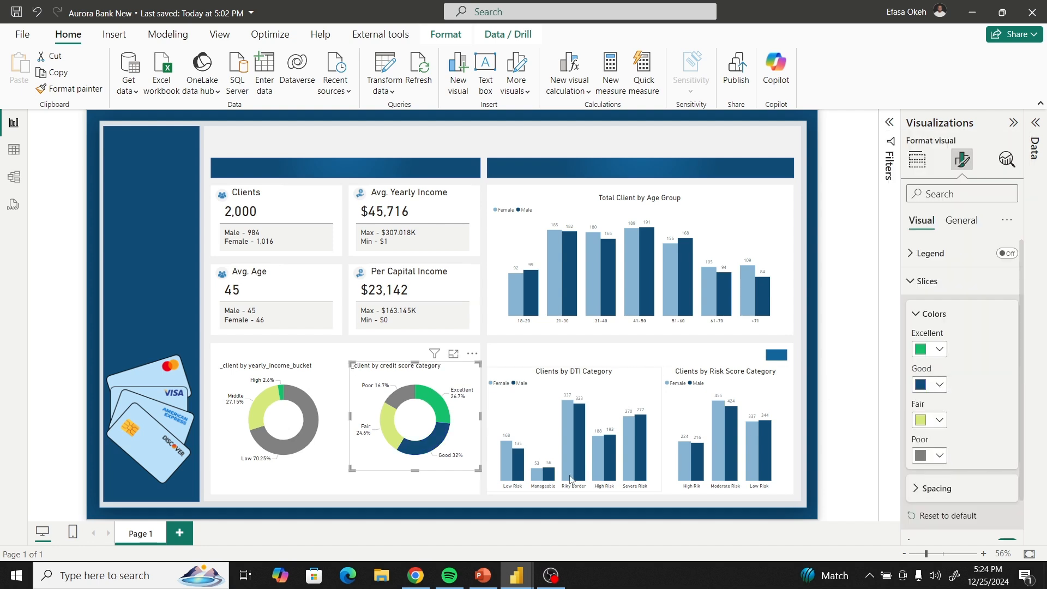
pyautogui.click(431, 496)
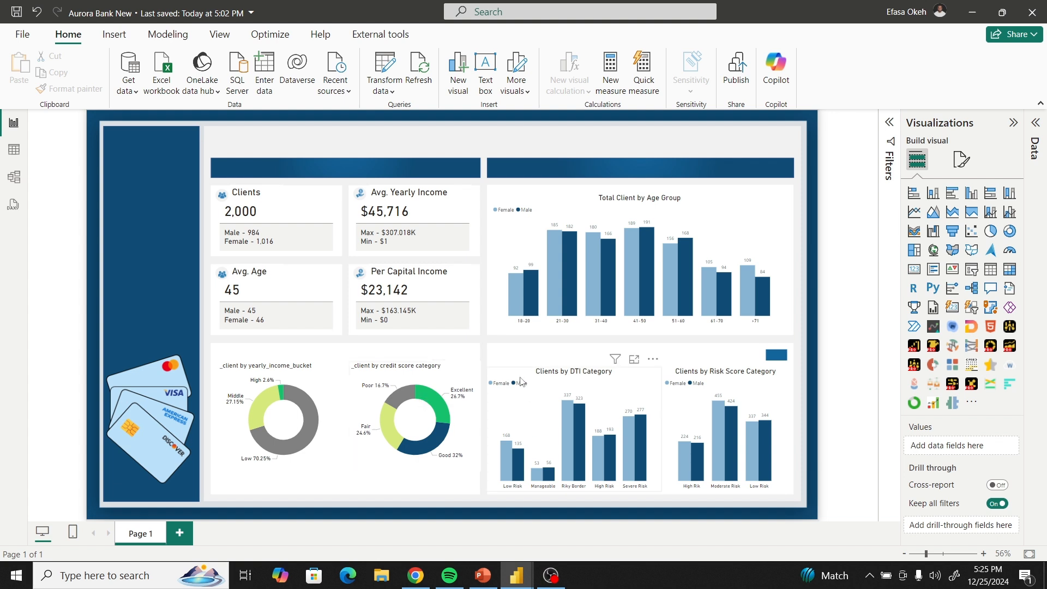
# Retitle the yearly income bucket donut chart as "Total Clients by Yearly Income".
pyautogui.click(457, 387)
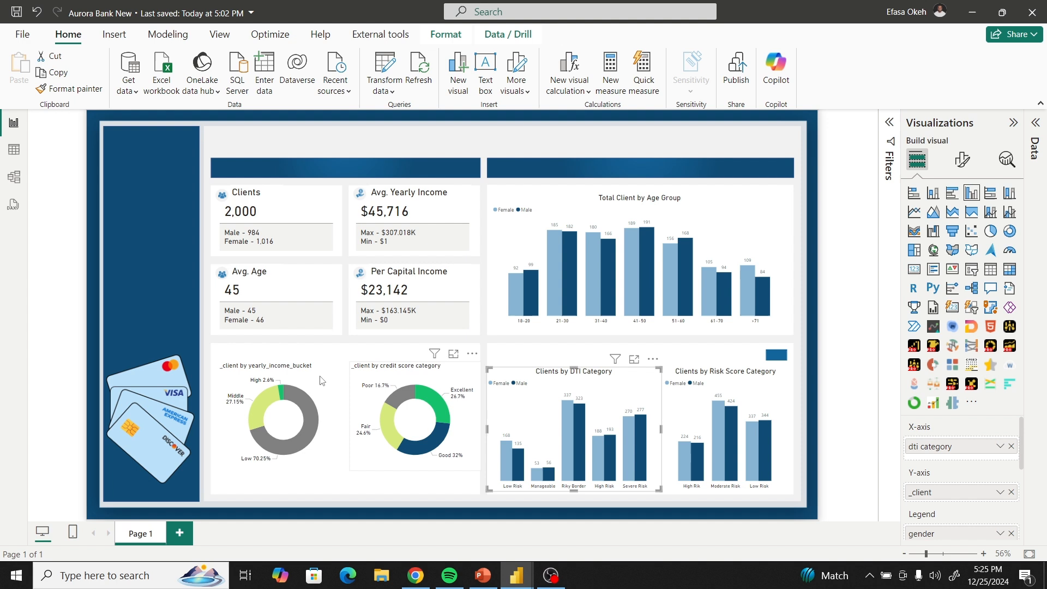
pyautogui.click(281, 382)
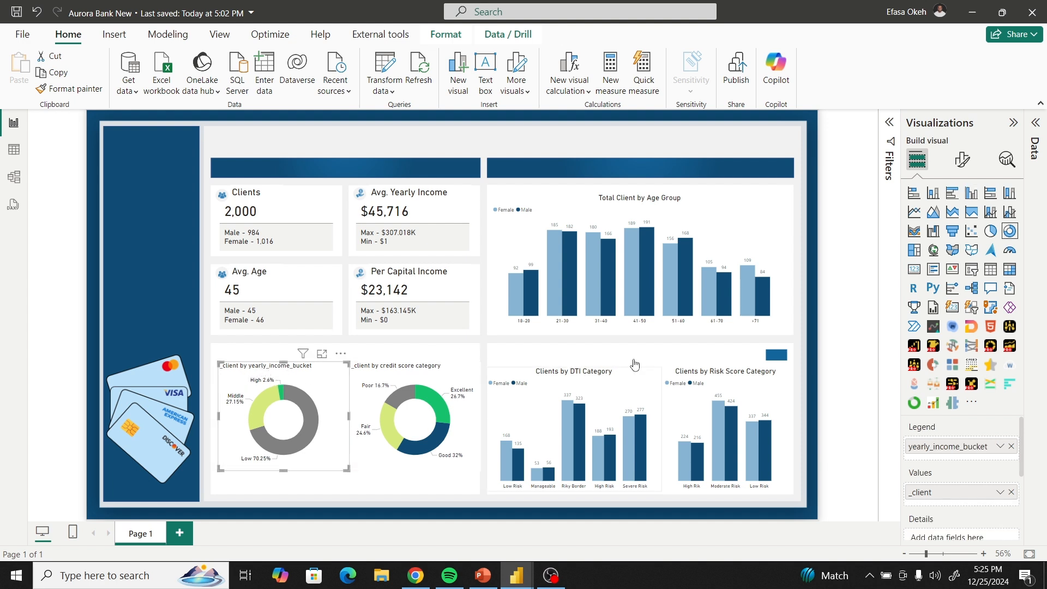
pyautogui.click(967, 166)
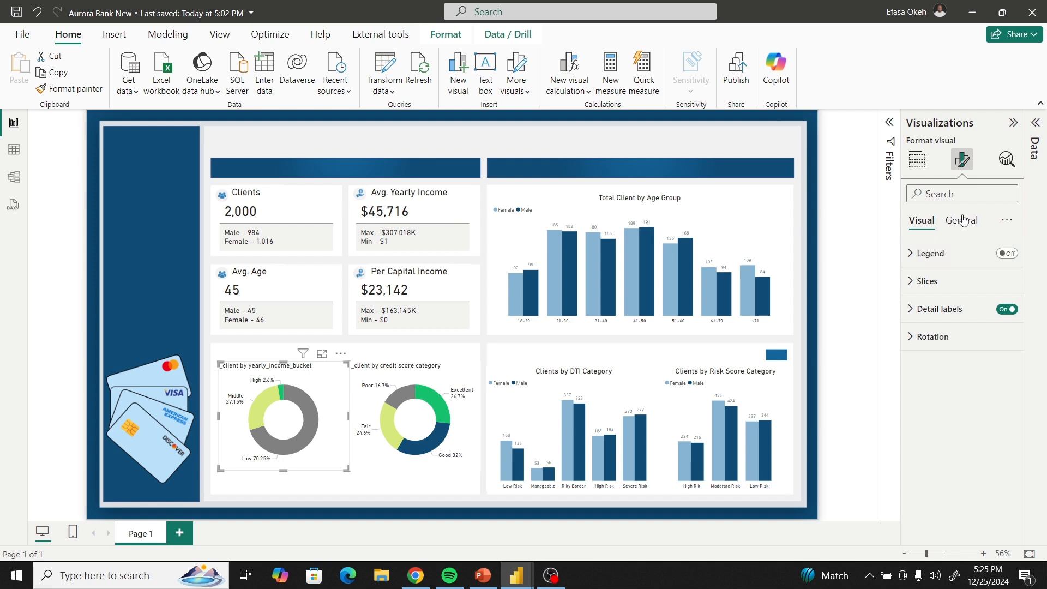
pyautogui.click(961, 221)
pyautogui.click(923, 281)
pyautogui.moveTo(916, 350); pyautogui.dragTo(1046, 353)
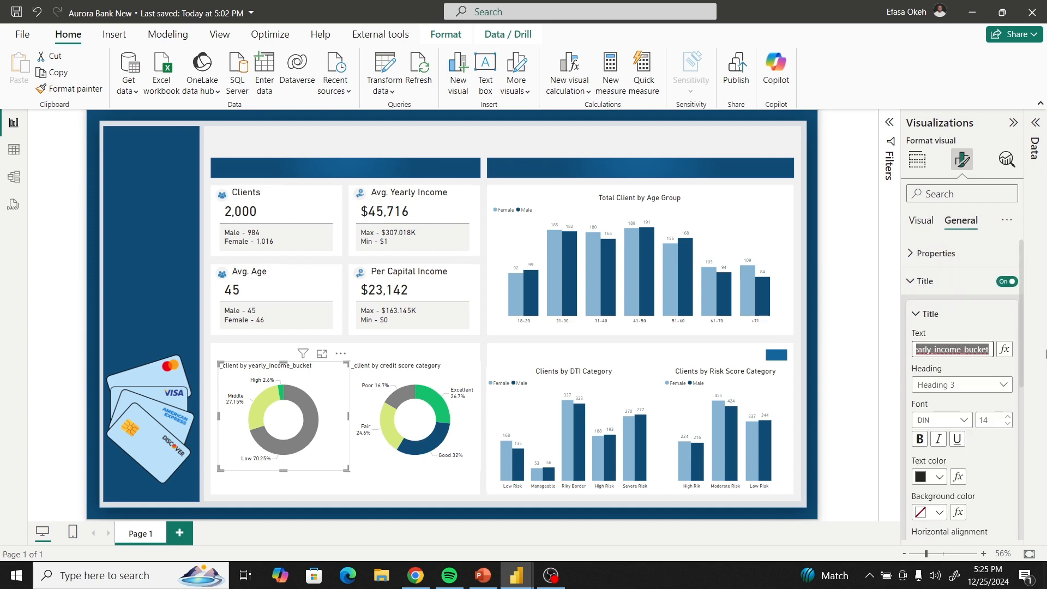
pyautogui.write('Clients')
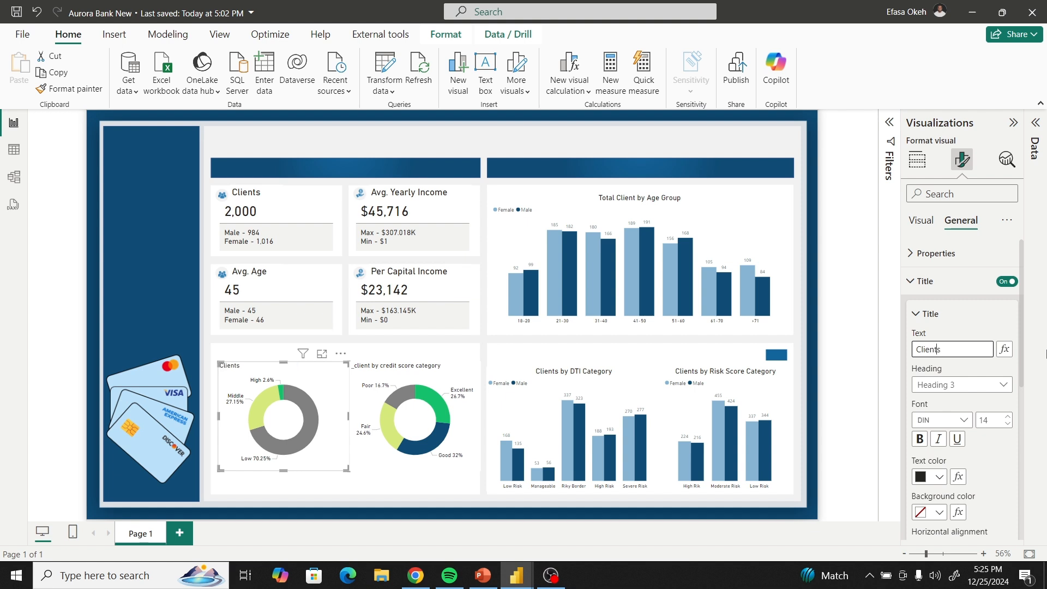
pyautogui.write('Total')
pyautogui.write('by Year')
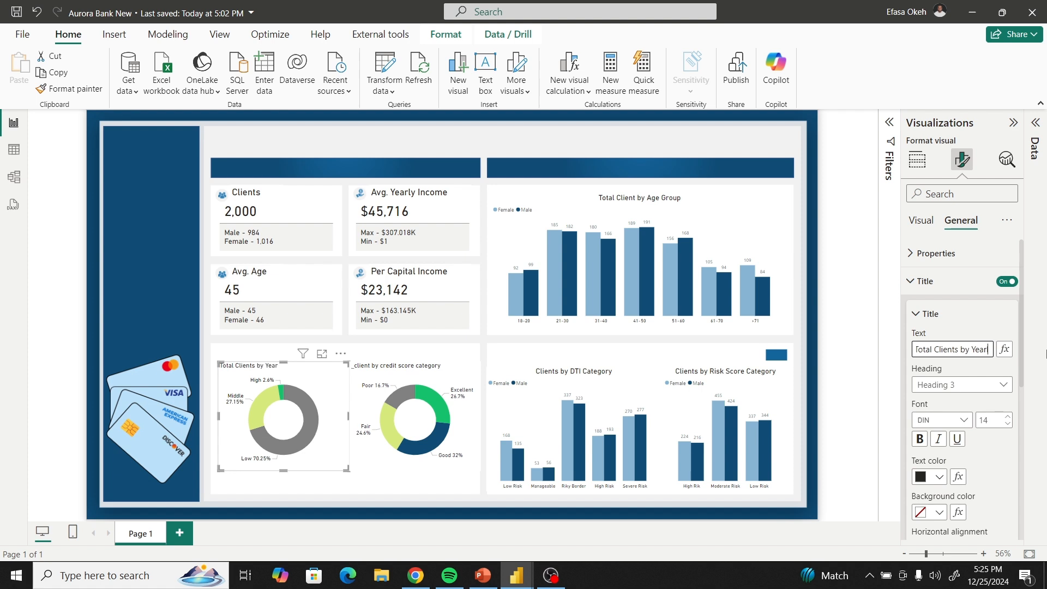
pyautogui.write('ly income')
pyautogui.press('BackSpace')
pyautogui.press('BackSpace')
pyautogui.press('BackSpace')
pyautogui.press('BackSpace')
pyautogui.press('BackSpace')
pyautogui.press('BackSpace')
pyautogui.press('BackSpace')
pyautogui.write('Income')
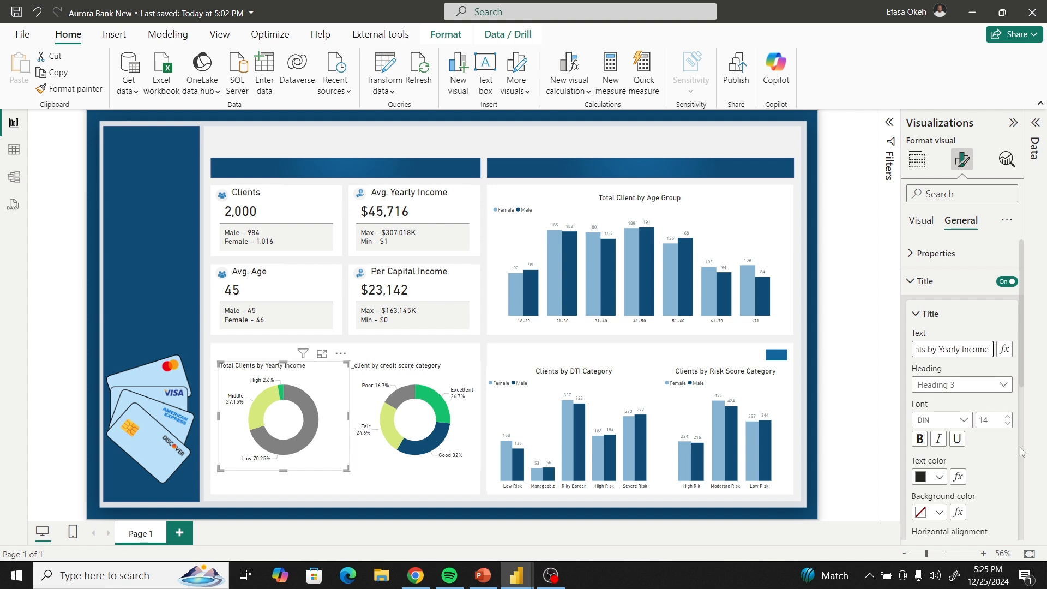
# Center the title of the yearly income donut chart horizontally.
pyautogui.scroll(-1, 941, 500)
pyautogui.scroll(-1, 941, 501)
pyautogui.click(938, 413)
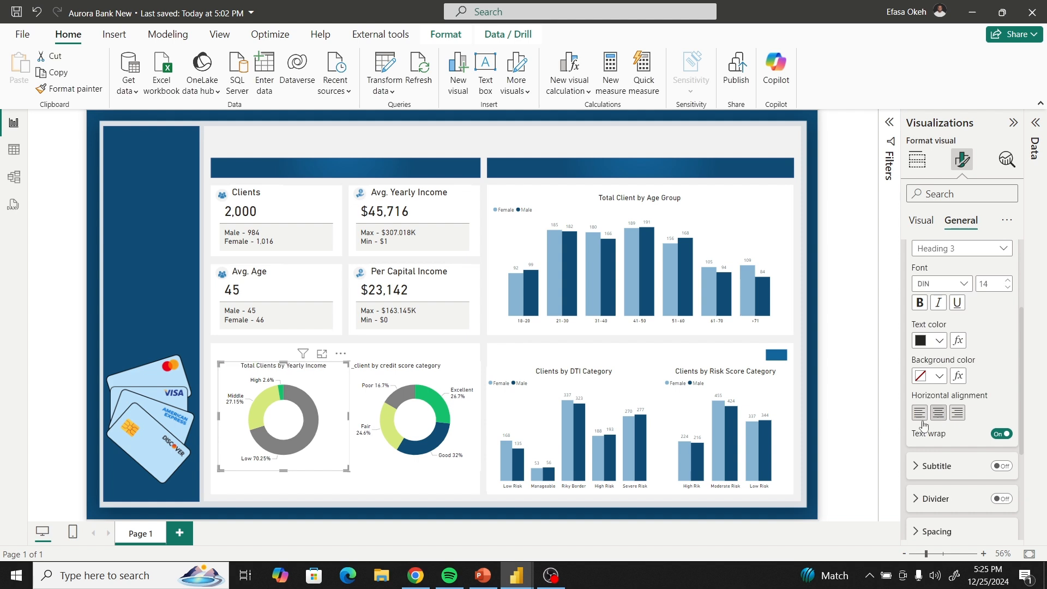
# Retitle the credit score category donut chart as "Total Client by Credit Score".
pyautogui.click(391, 374)
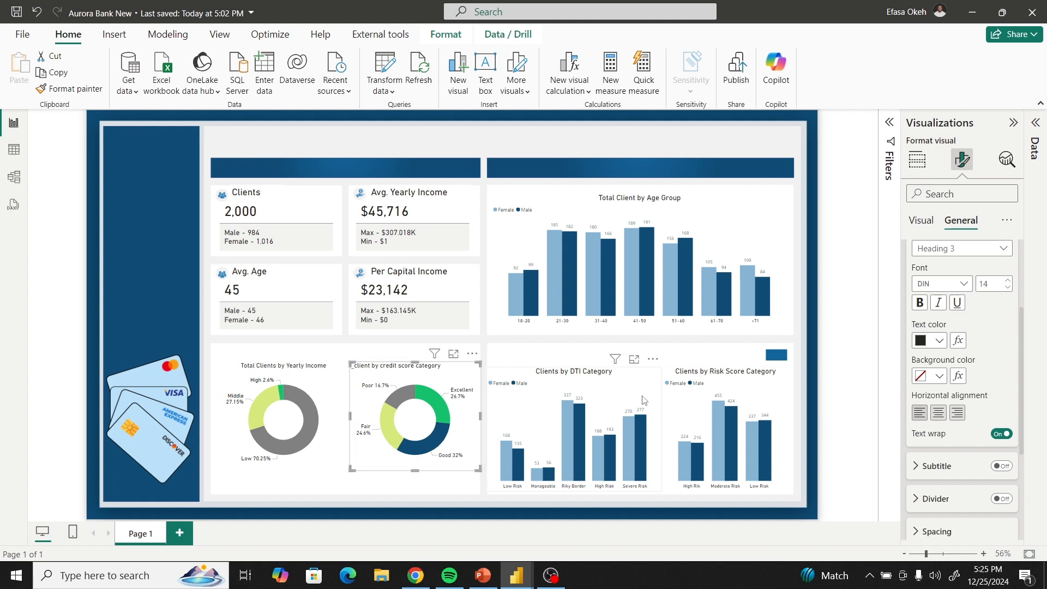
pyautogui.scroll(2, 976, 397)
pyautogui.scroll(1, 976, 397)
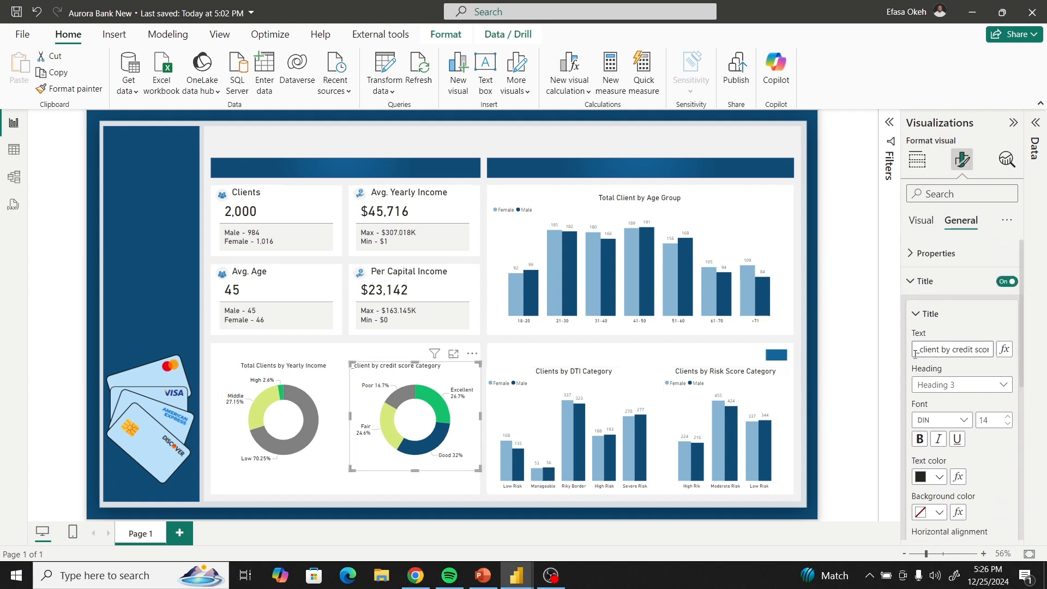
pyautogui.moveTo(916, 351); pyautogui.dragTo(1046, 357)
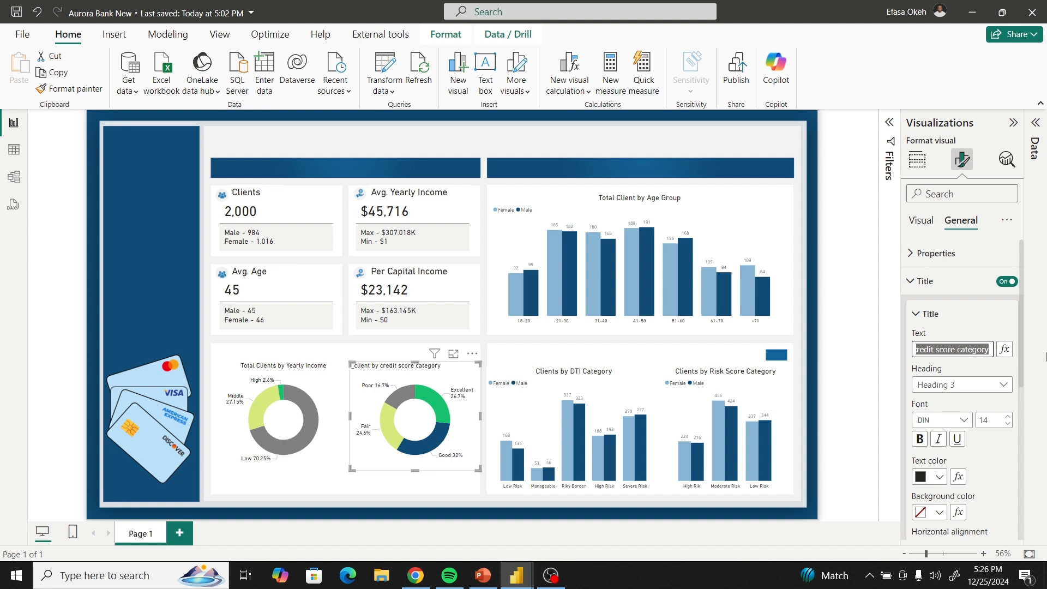
pyautogui.write('Total')
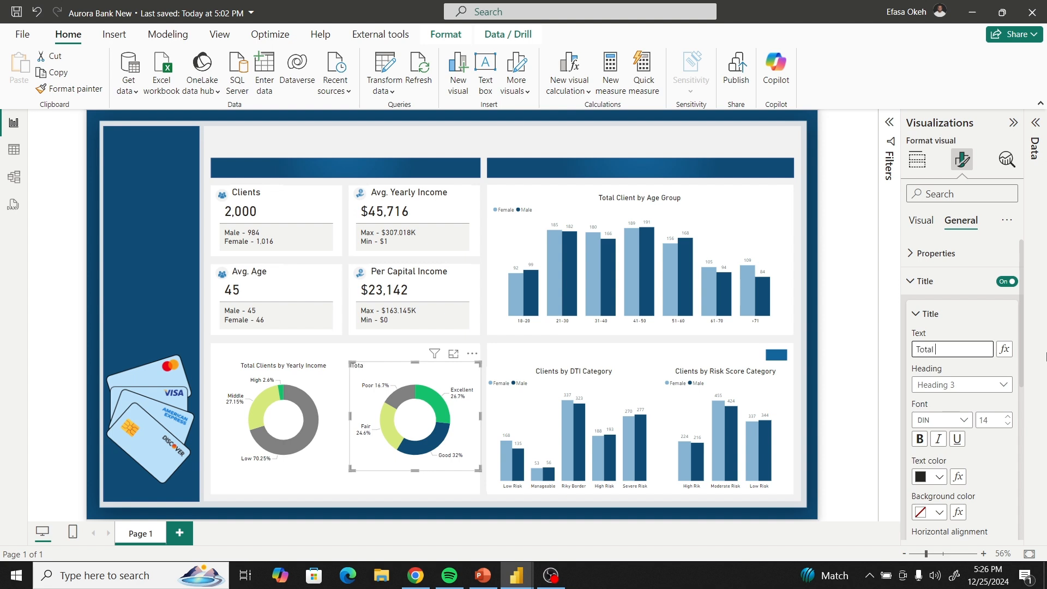
pyautogui.write(' Client by')
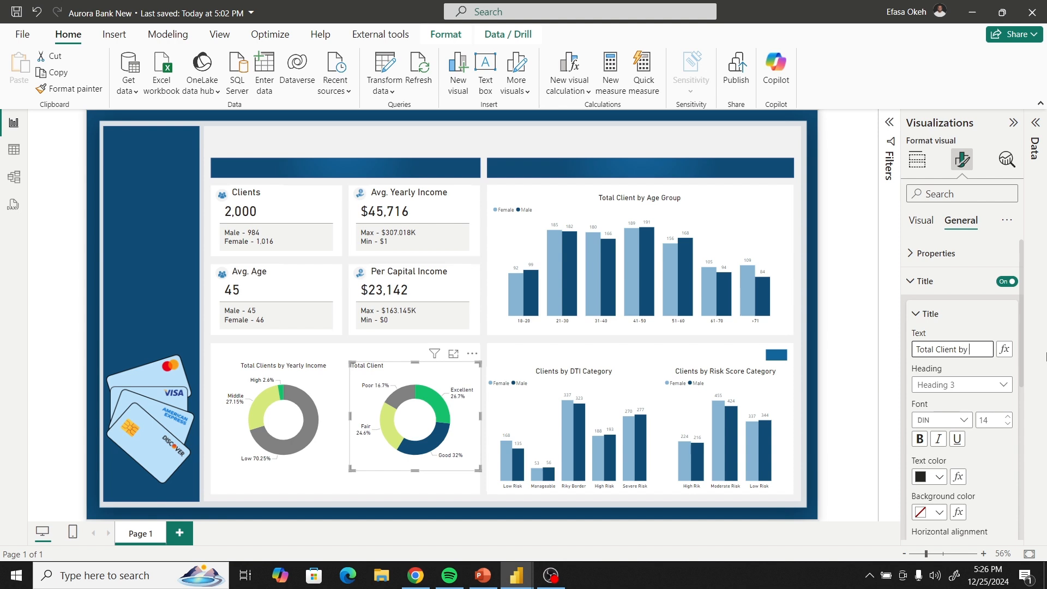
pyautogui.write(' Credit')
pyautogui.write('ore')
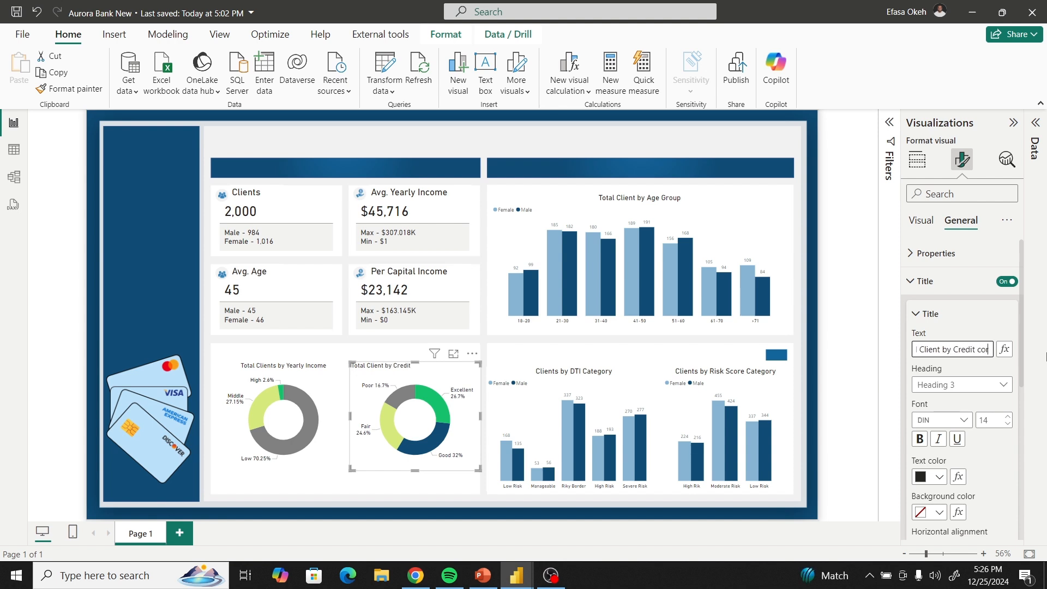
pyautogui.press('BackSpace')
pyautogui.press('BackSpace')
pyautogui.press('BackSpace')
pyautogui.press('BackSpace')
pyautogui.write('Score')
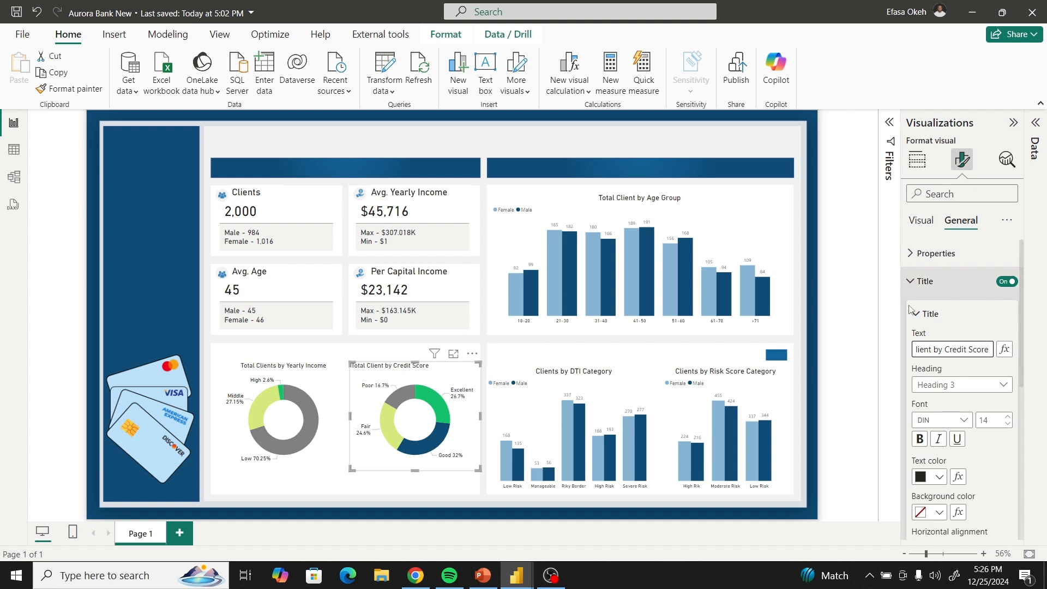
# Center the credit score donut chart's title horizontally and deselect the chart.
pyautogui.scroll(-5, 960, 426)
pyautogui.click(939, 279)
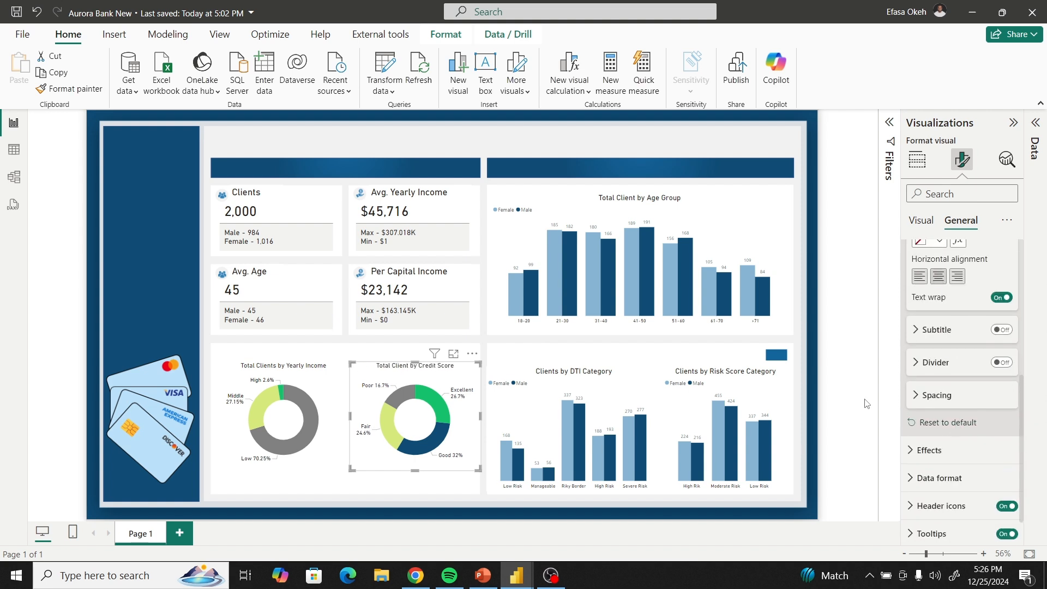
pyautogui.click(490, 493)
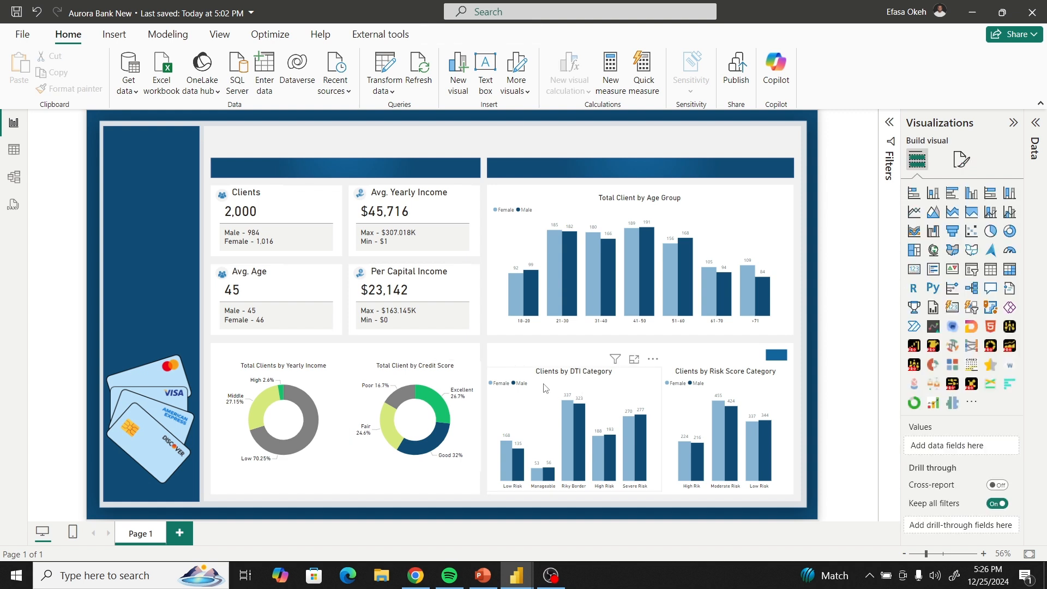
pyautogui.click(551, 403)
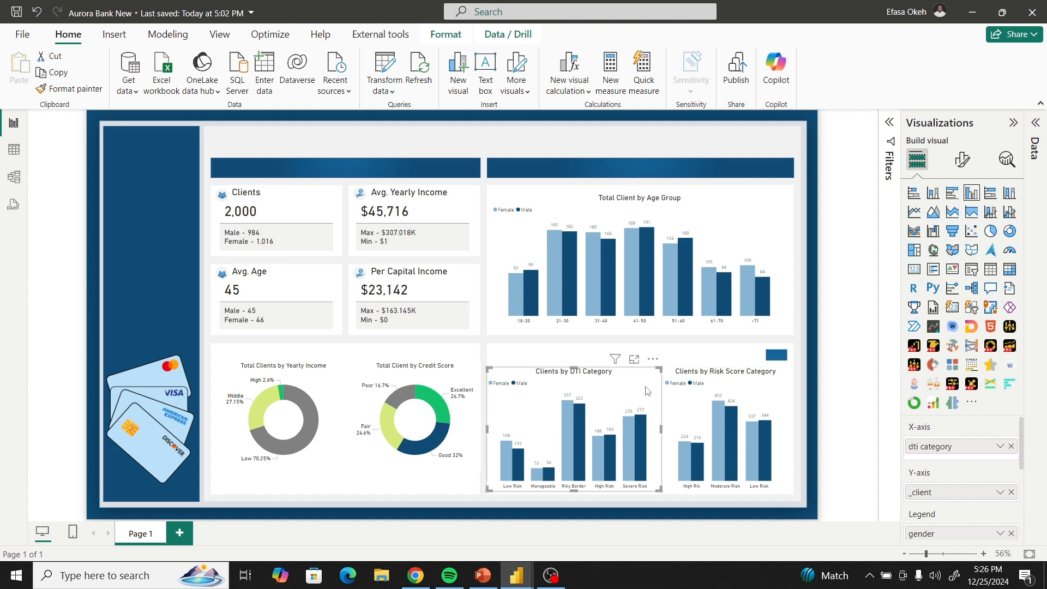
pyautogui.click(786, 434)
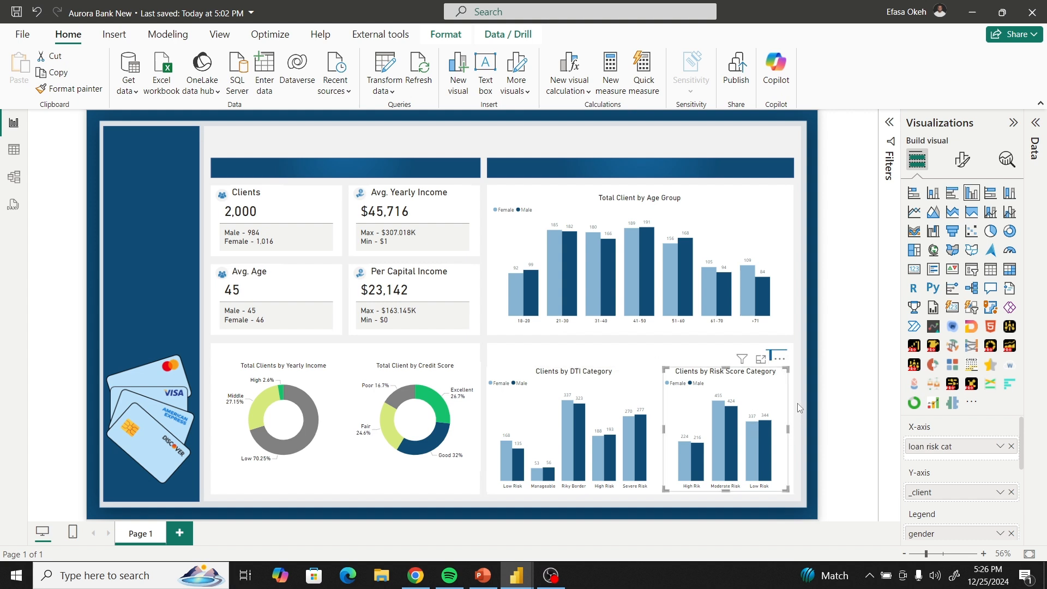
pyautogui.click(796, 439)
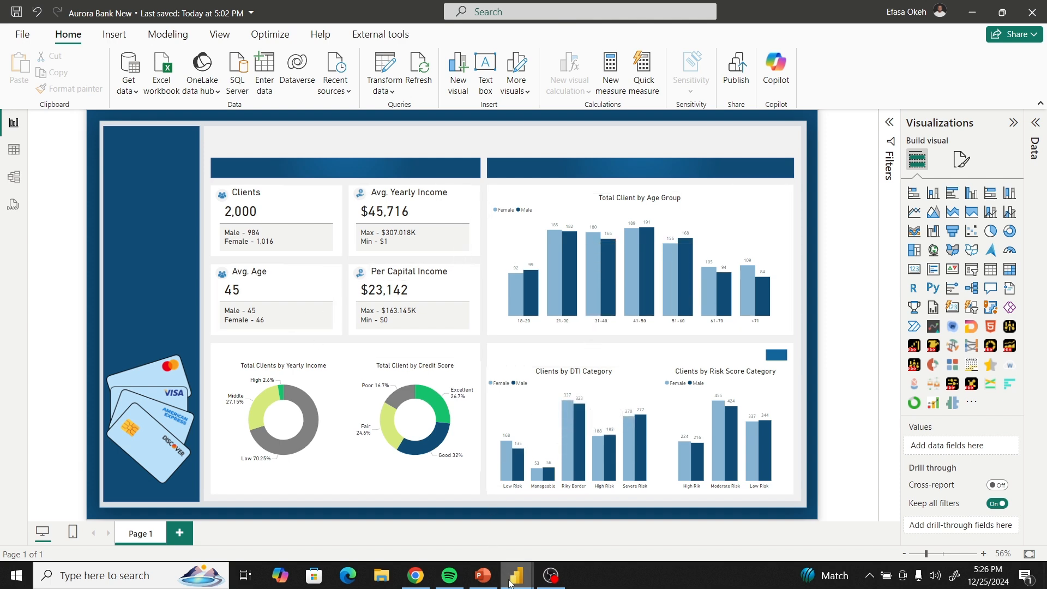
# Copy the two section heading text boxes from the Aurora_Bank report's Demographics page into the Aurora Bank New page.
pyautogui.moveTo(517, 575)
pyautogui.click(418, 521)
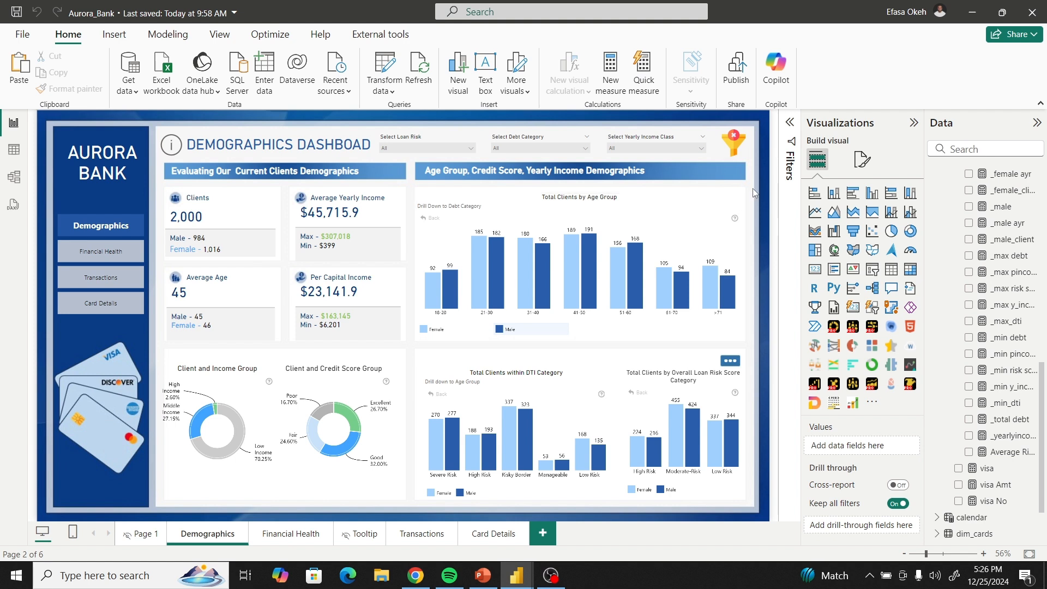
pyautogui.click(356, 164)
pyautogui.click(360, 164)
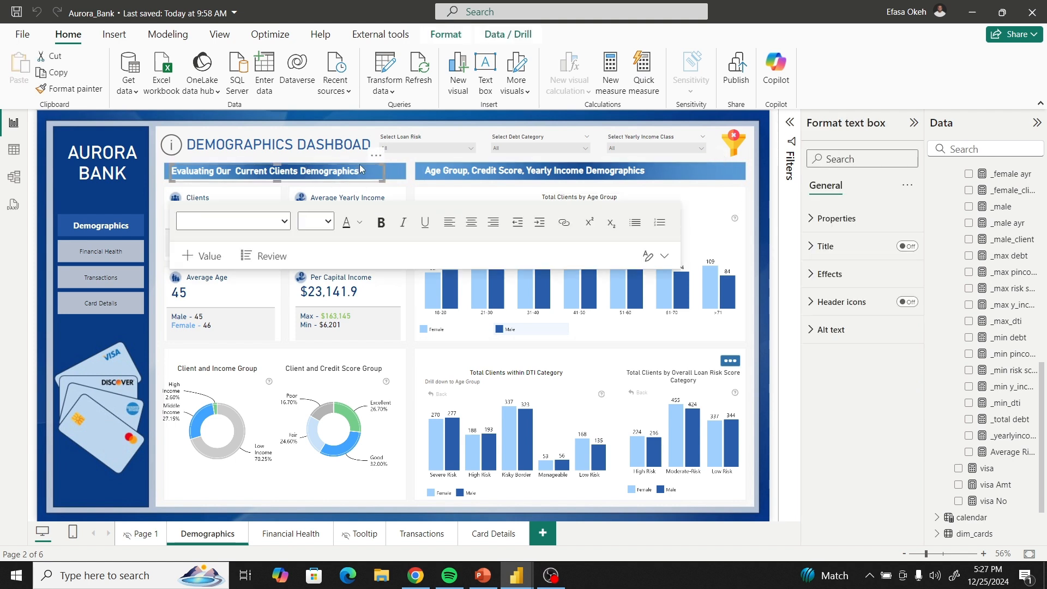
pyautogui.click(657, 163)
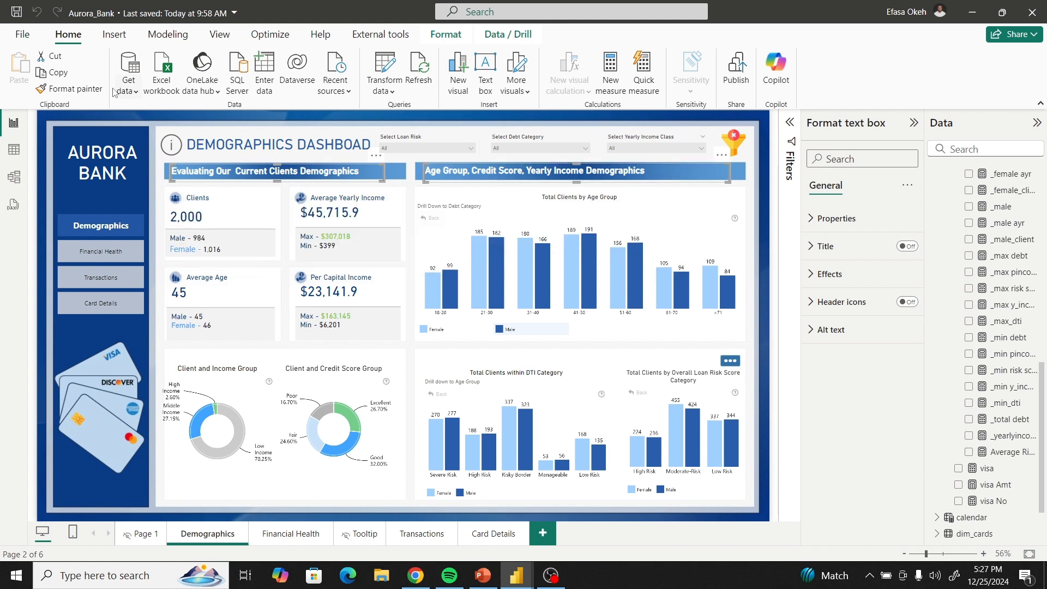
pyautogui.click(67, 73)
pyautogui.moveTo(528, 578)
pyautogui.click(600, 516)
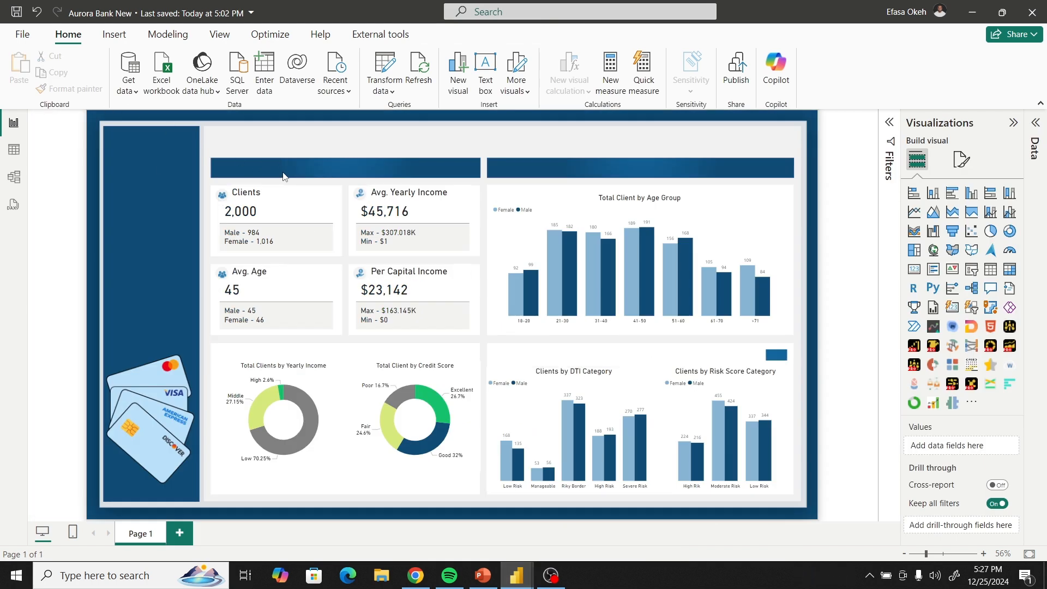
pyautogui.hotkey('ctrl', 'v')
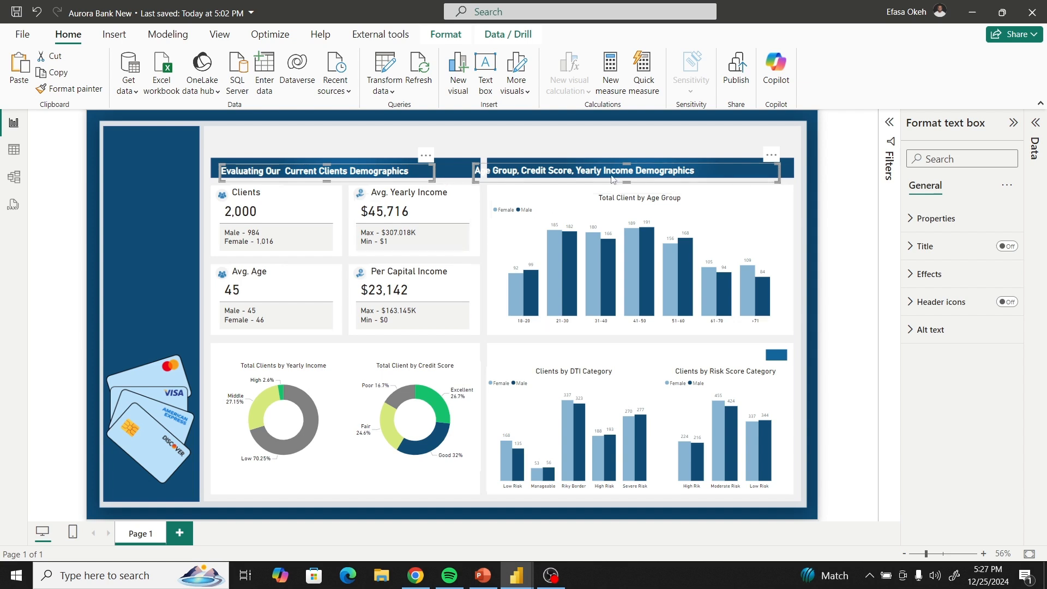
# Move the "Age Group, Credit Score, Yearly Income Demographics" heading so it sits fully on the banner above the age group chart.
pyautogui.click(636, 145)
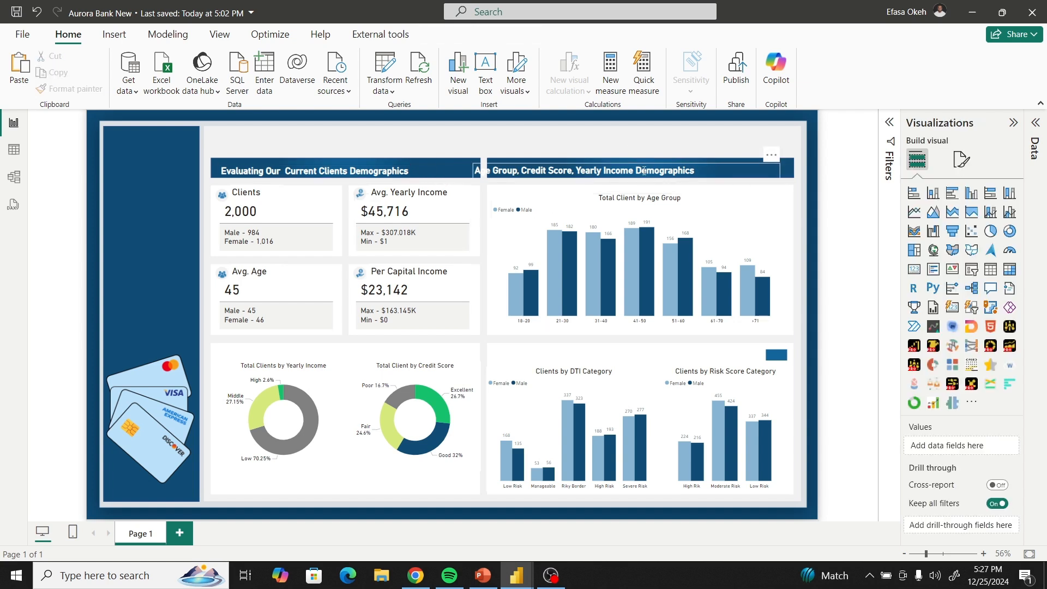
pyautogui.click(758, 165)
pyautogui.moveTo(776, 158); pyautogui.dragTo(795, 155)
pyautogui.click(732, 157)
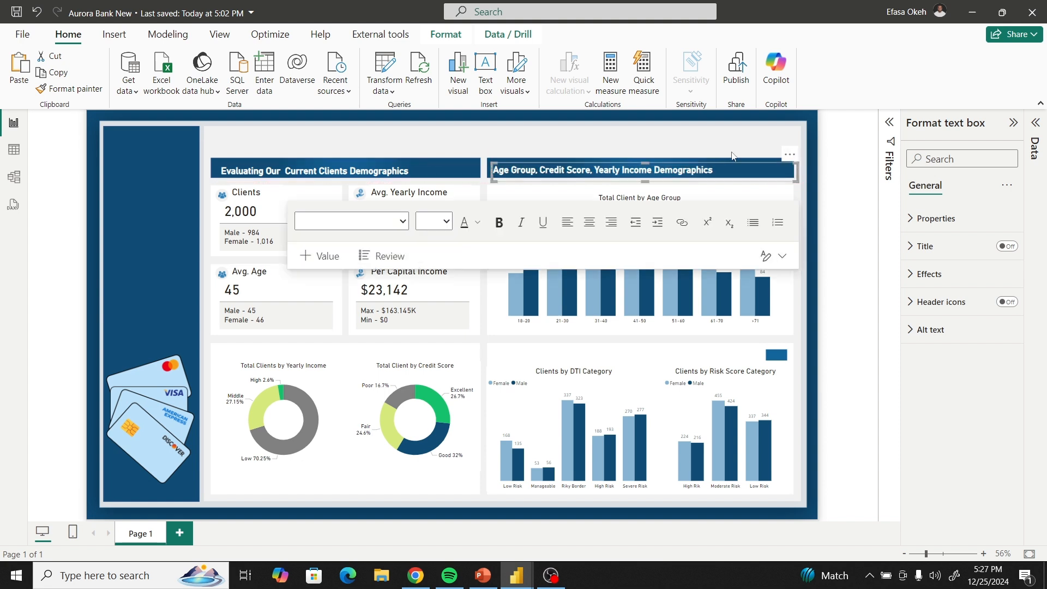
pyautogui.click(480, 152)
# Nudge the "Evaluating Our Current Clients Demographics" heading slightly up to line up with the other banner's heading.
pyautogui.click(426, 165)
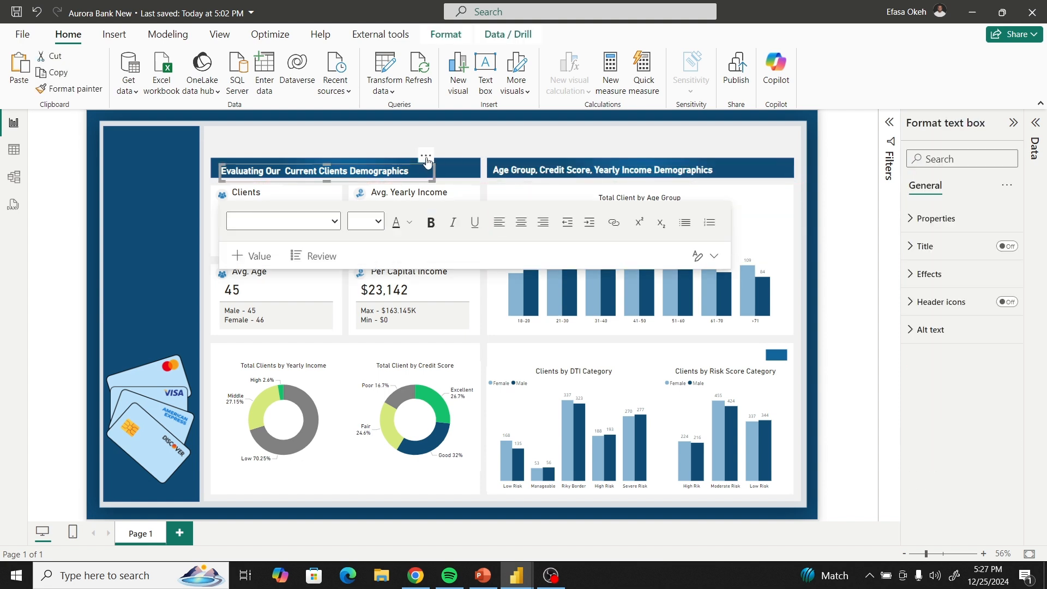
pyautogui.moveTo(426, 166); pyautogui.dragTo(428, 158)
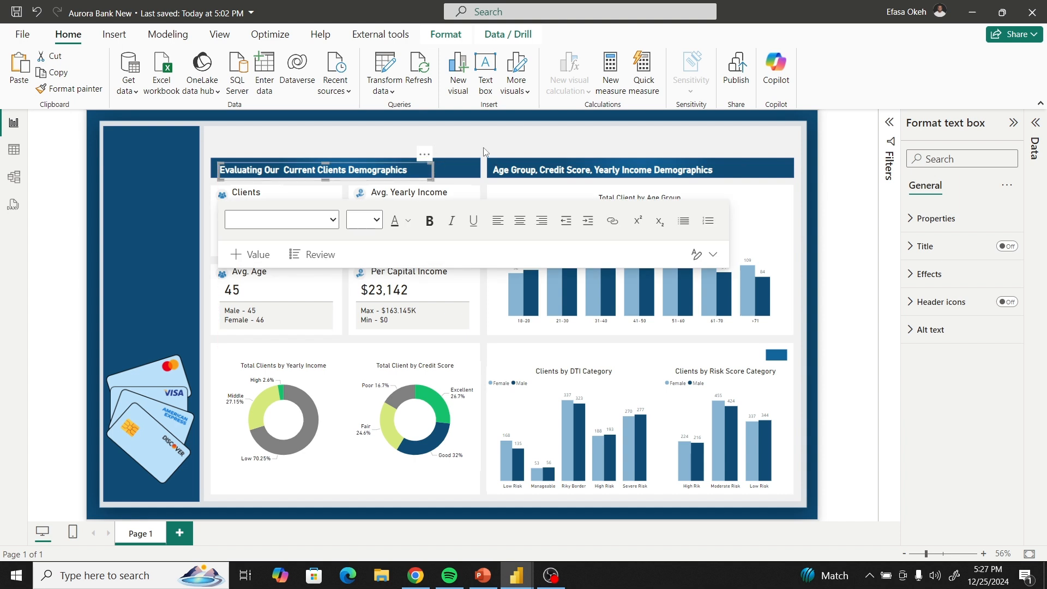
pyautogui.click(486, 151)
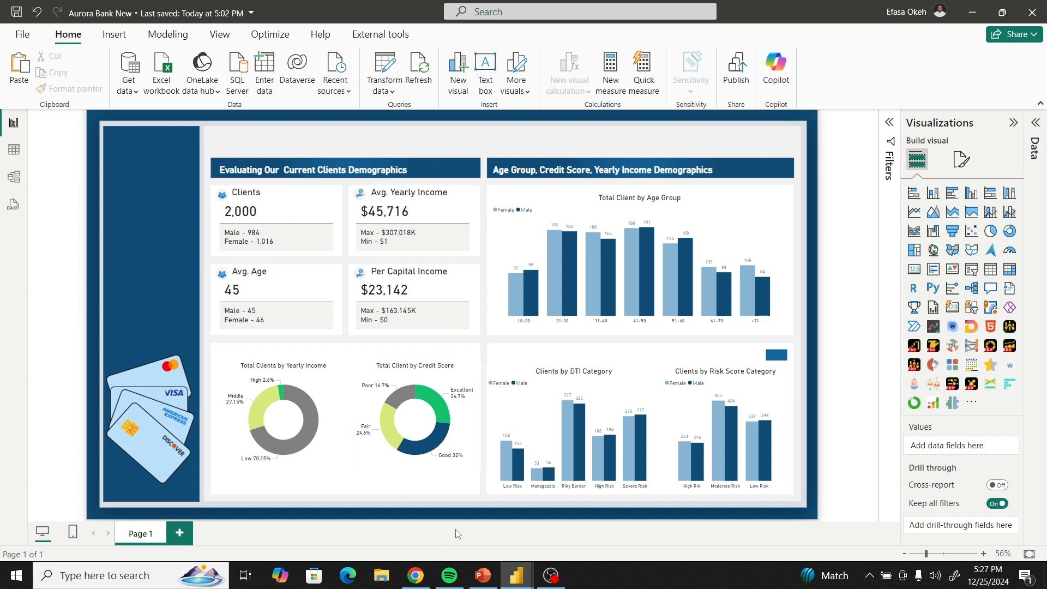
# Switch to the Aurora_Bank report and copy its dashboard title with the loan risk, debt category and yearly income class slicers.
pyautogui.moveTo(517, 576)
pyautogui.click(425, 507)
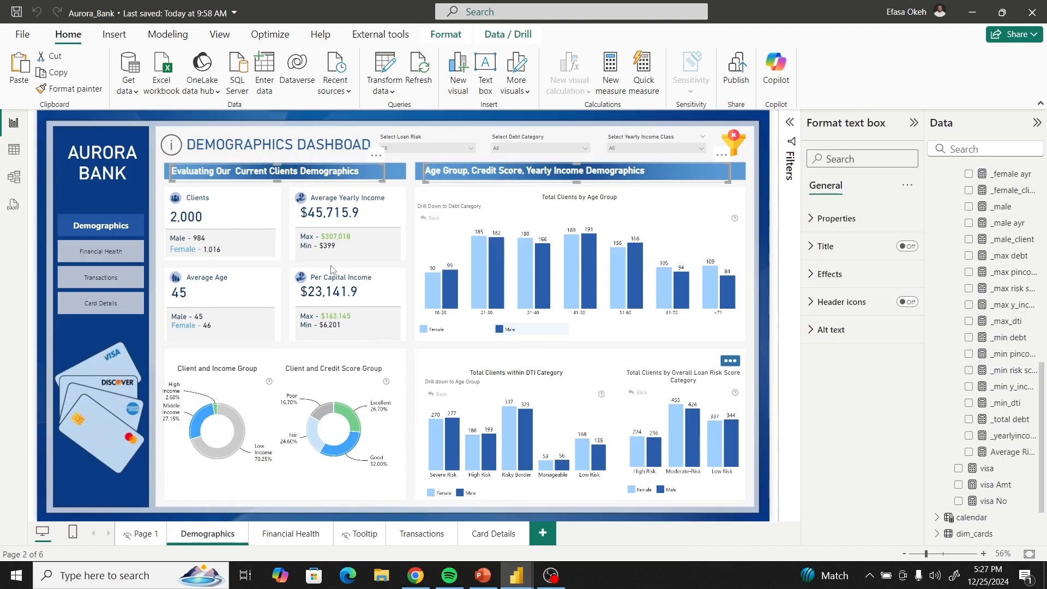
pyautogui.click(229, 144)
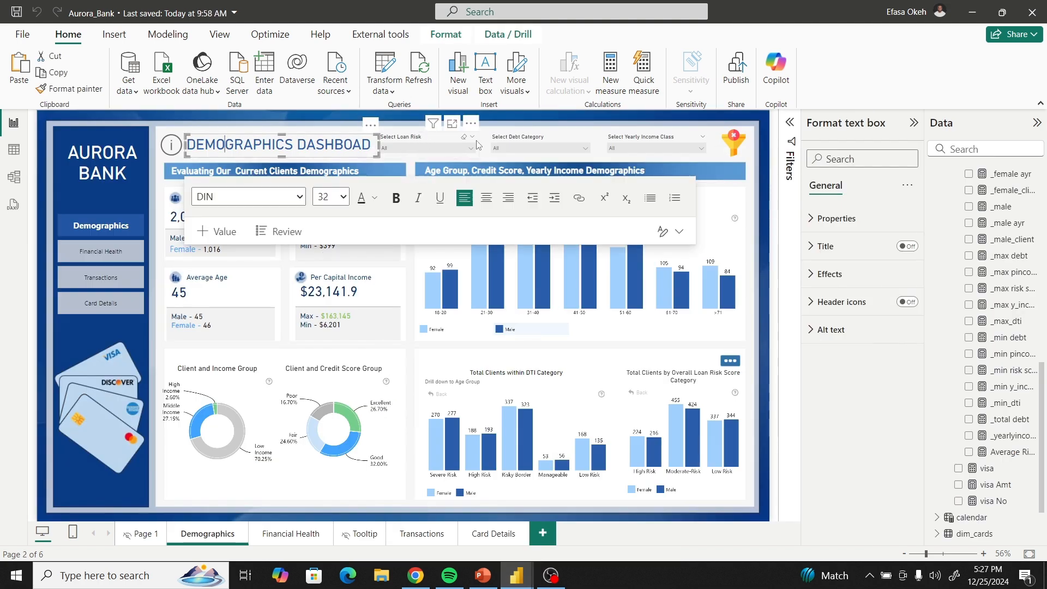
pyautogui.click(361, 135)
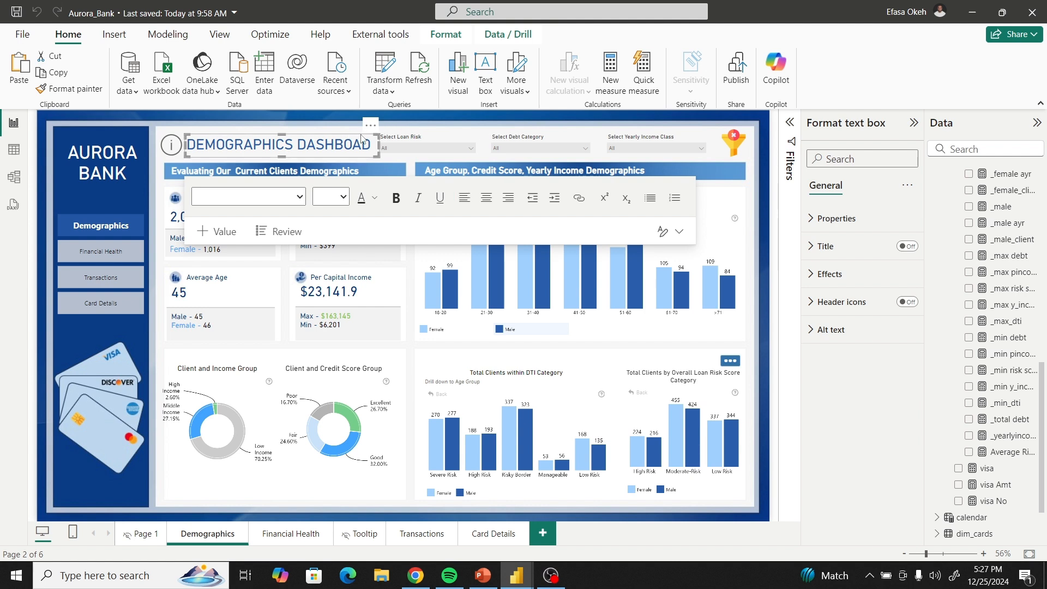
pyautogui.keyDown('ctrl'); pyautogui.click(416, 139); pyautogui.keyUp('ctrl')
pyautogui.keyDown('ctrl'); pyautogui.click(526, 143); pyautogui.keyUp('ctrl')
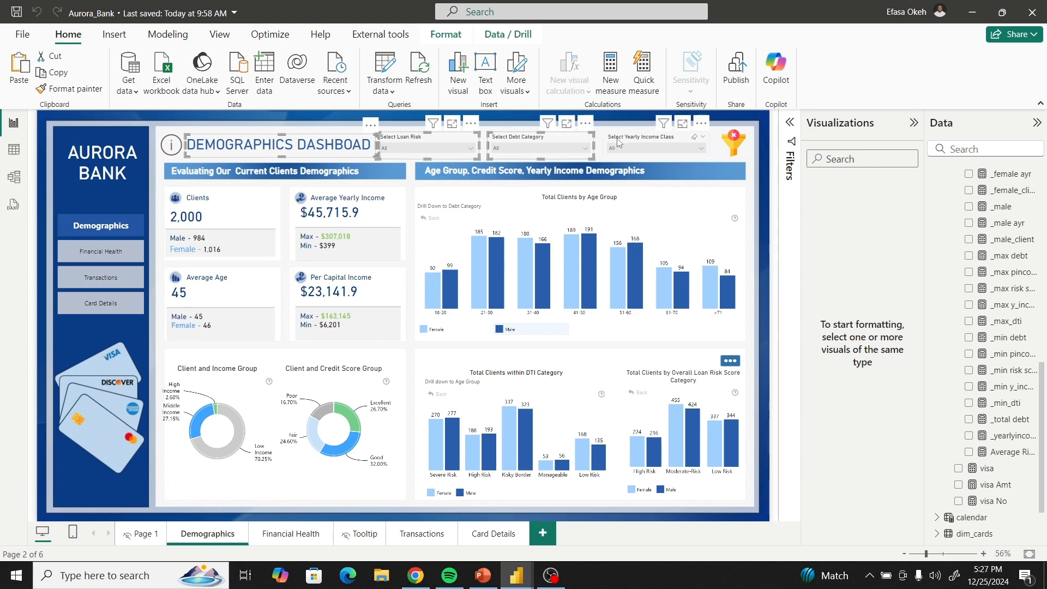
pyautogui.keyDown('ctrl'); pyautogui.click(620, 145); pyautogui.keyUp('ctrl')
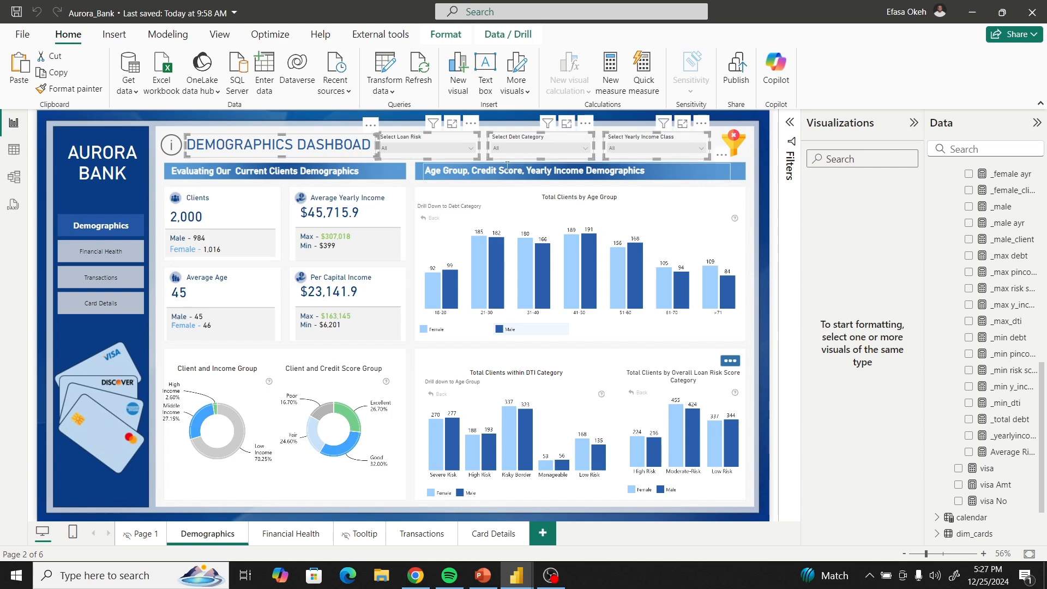
pyautogui.click(57, 73)
# Switch to Aurora Bank New, paste the copied title and three slicers onto the page, and deselect them.
pyautogui.moveTo(522, 572)
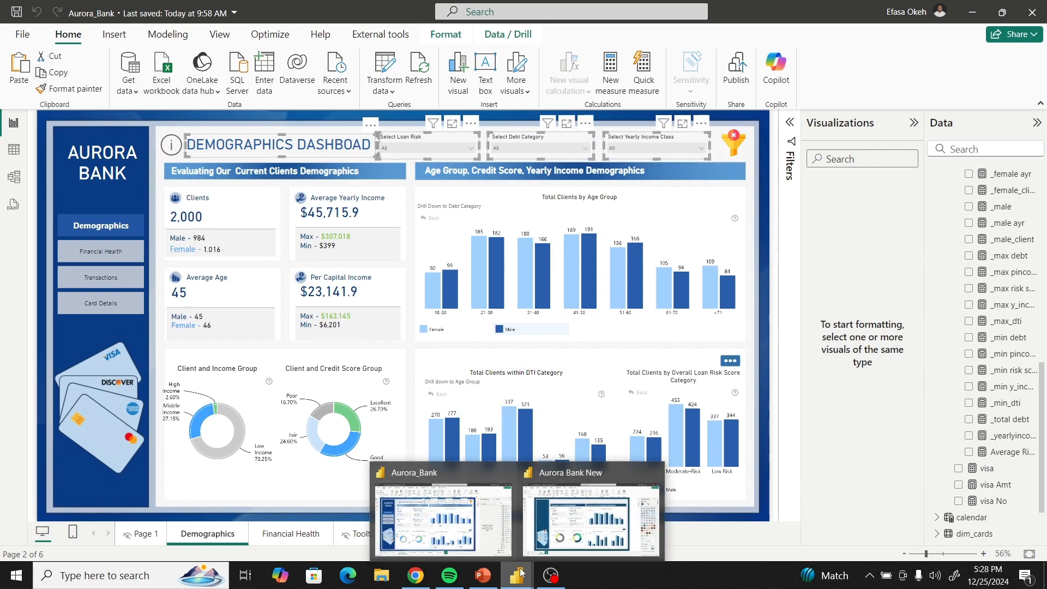
pyautogui.click(570, 518)
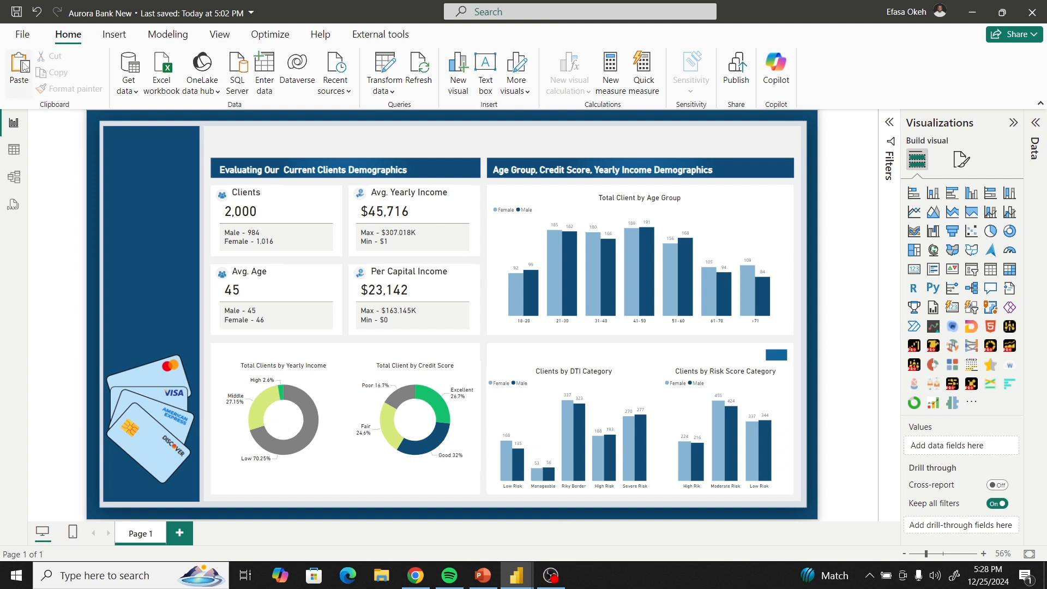
pyautogui.hotkey('ctrl', 'v')
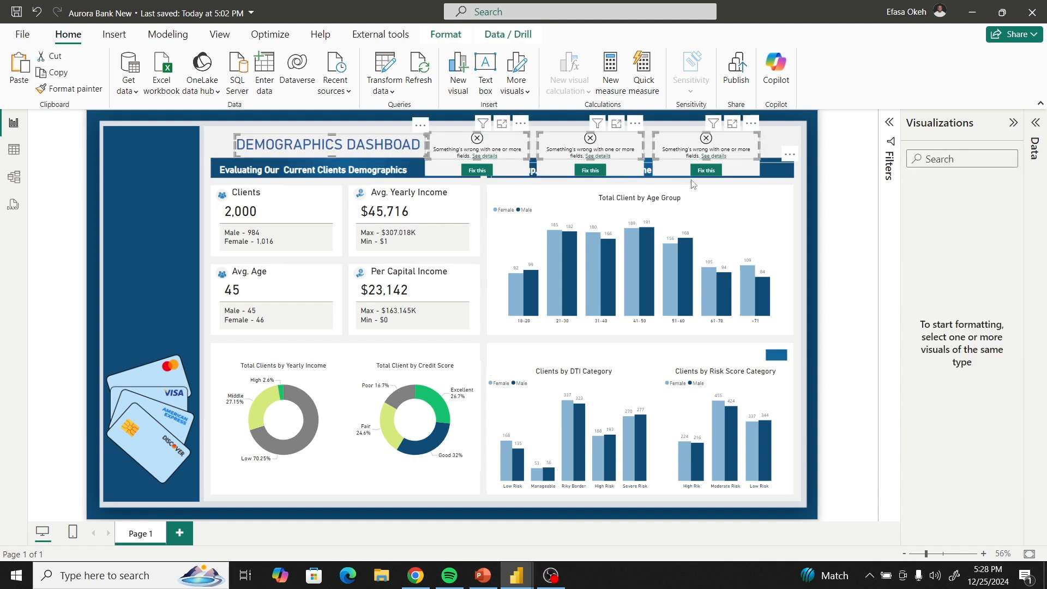
pyautogui.click(789, 149)
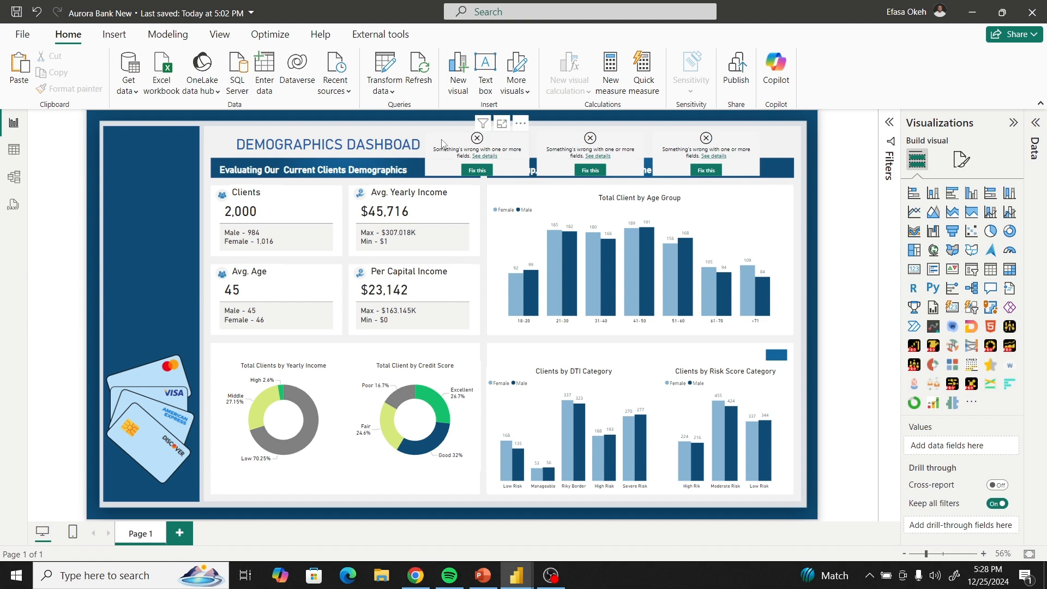
# Select the pasted loan risk slicer and compare it with the original in the Aurora_Bank report.
pyautogui.click(450, 178)
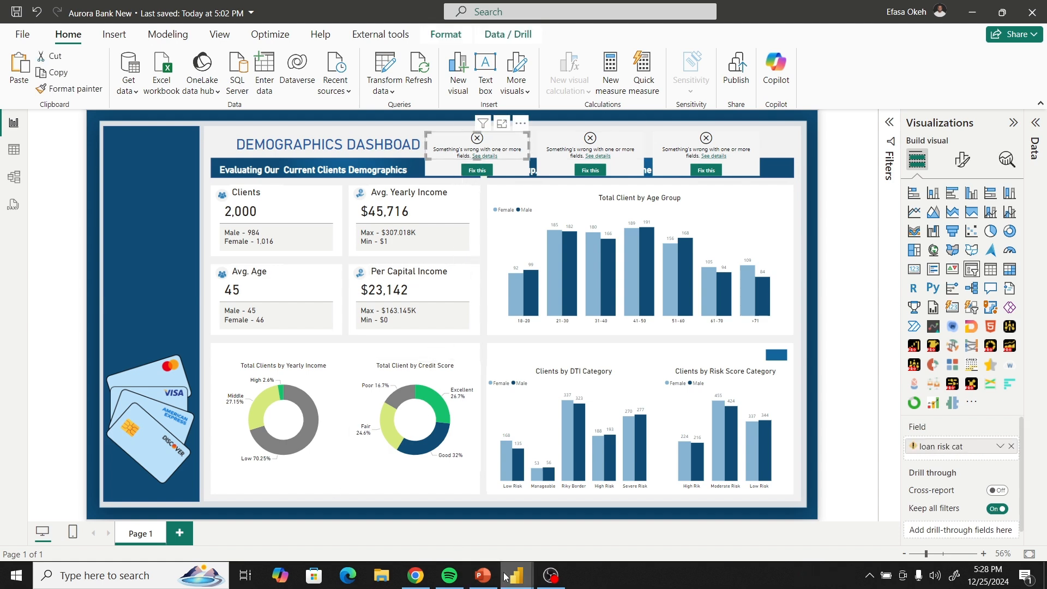
pyautogui.moveTo(507, 578)
pyautogui.click(439, 543)
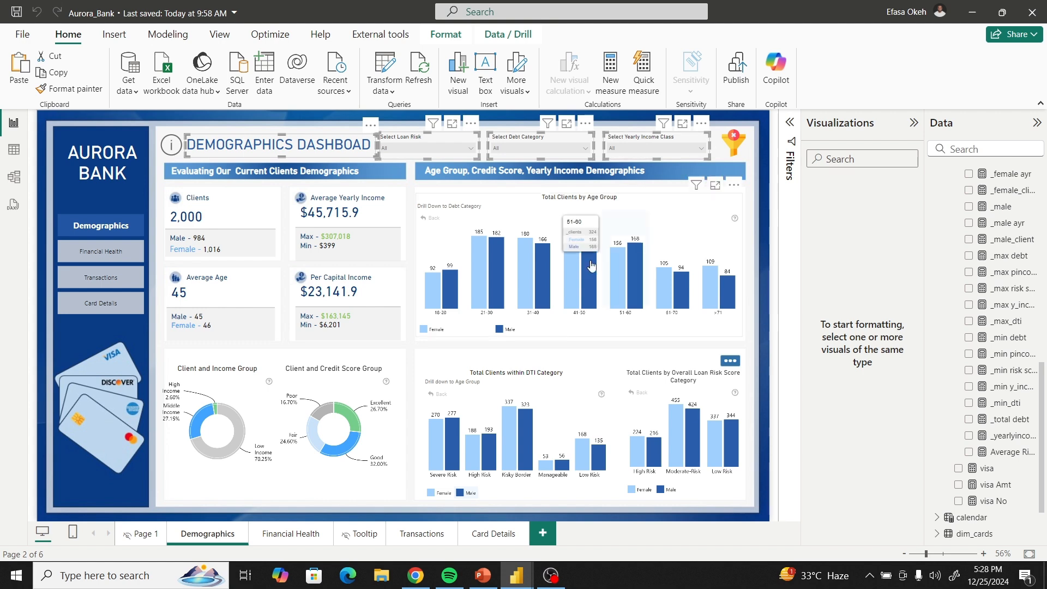
pyautogui.moveTo(510, 584)
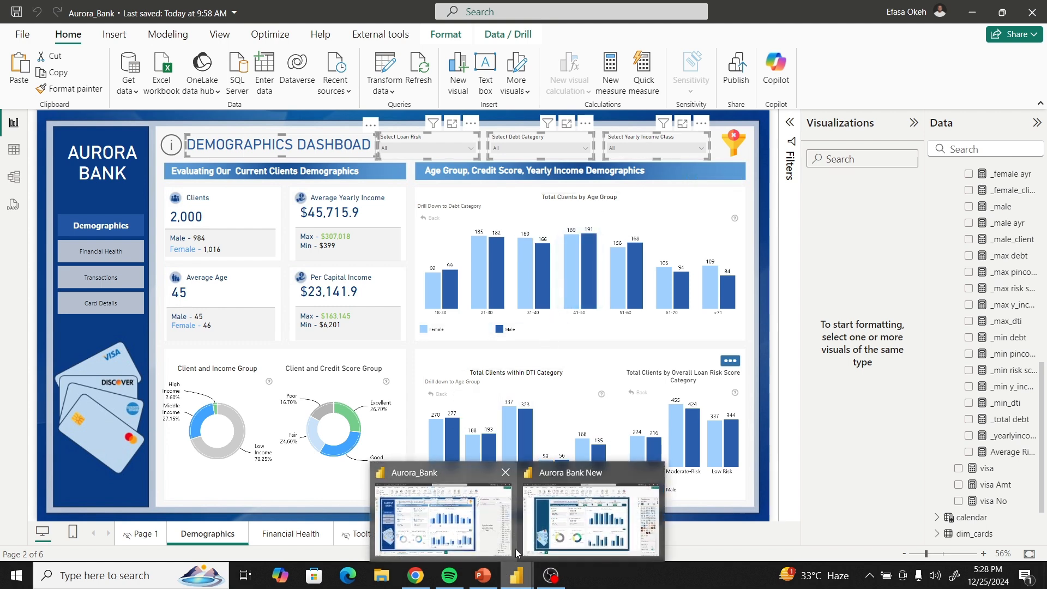
pyautogui.click(551, 534)
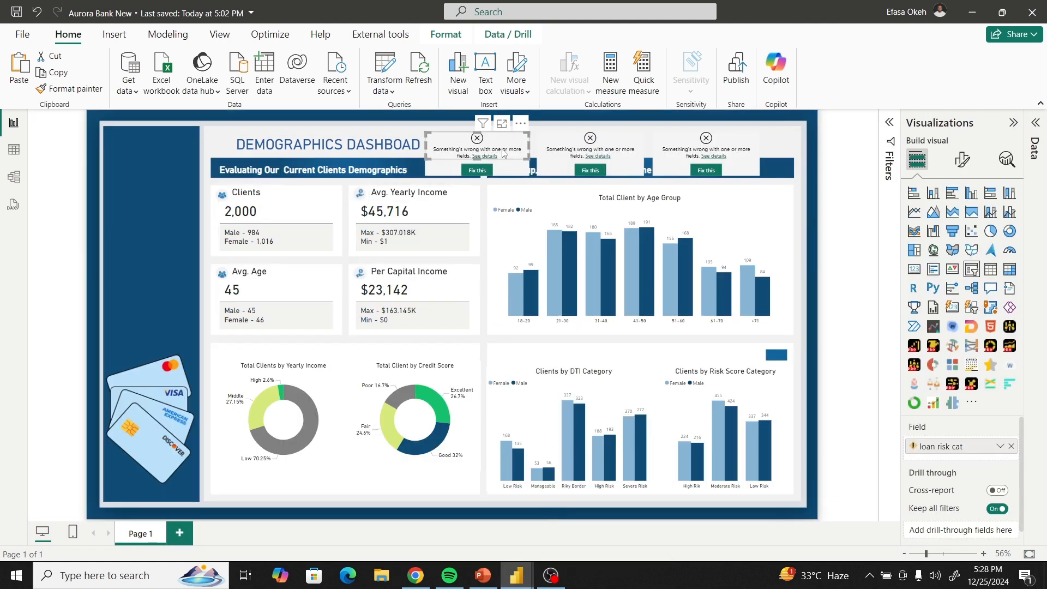
# Replace the loan risk slicer's broken field with loan risk cat from the Dim_users_data table.
pyautogui.click(1012, 448)
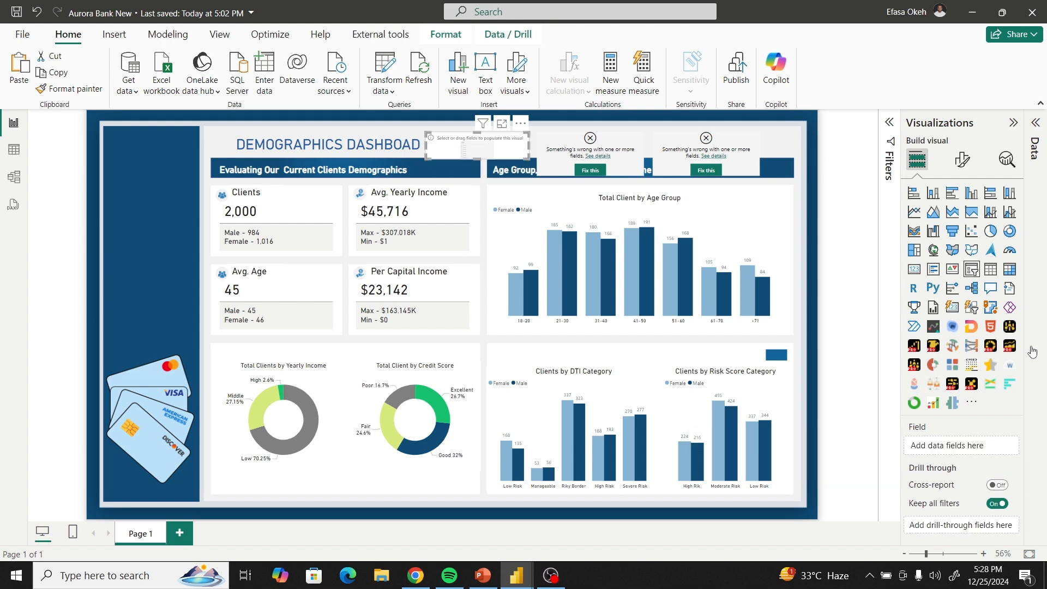
pyautogui.click(1035, 134)
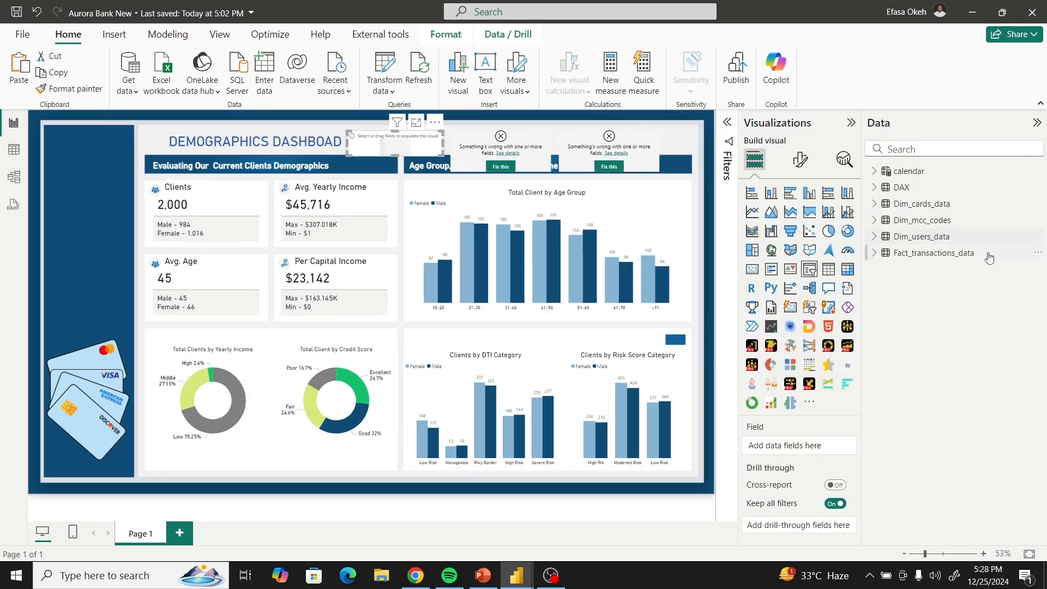
pyautogui.click(874, 238)
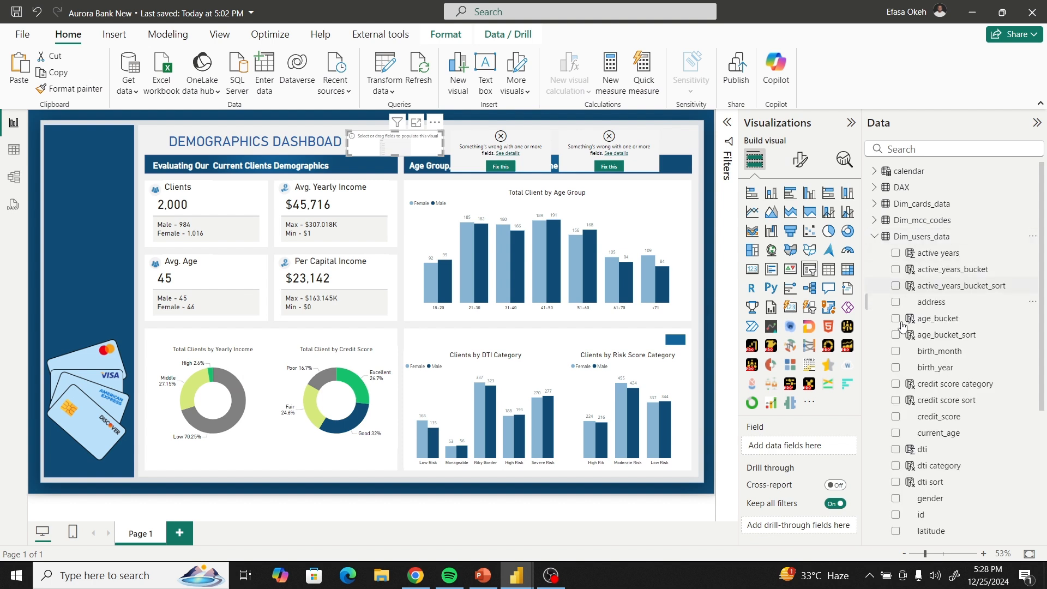
pyautogui.scroll(-5, 902, 450)
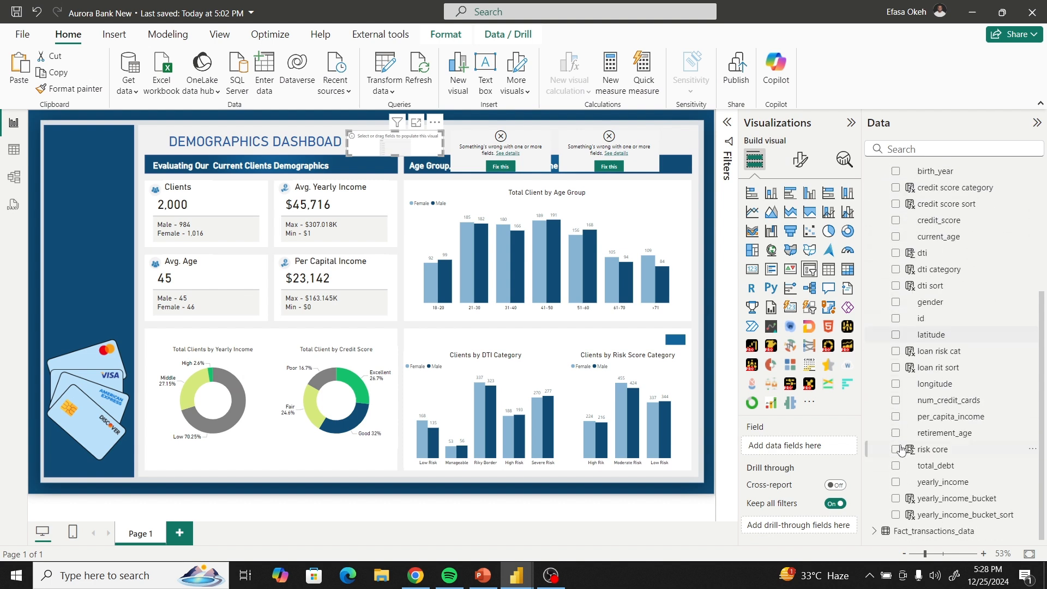
pyautogui.click(895, 351)
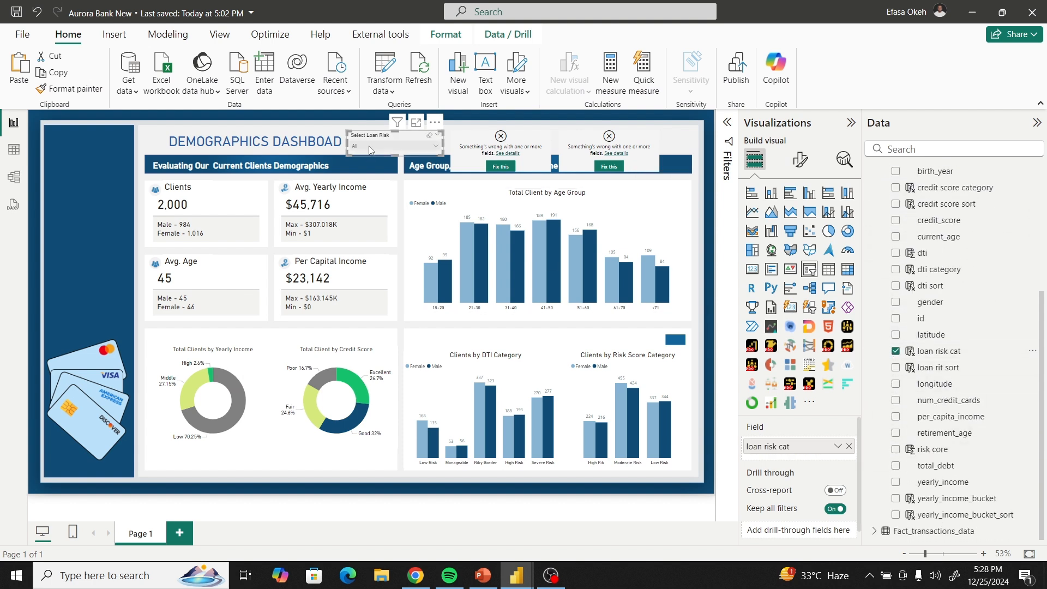
# Remove the broken total_debt_bucket field from the debt category slicer and look for a matching field in Dim_users_data.
pyautogui.click(483, 148)
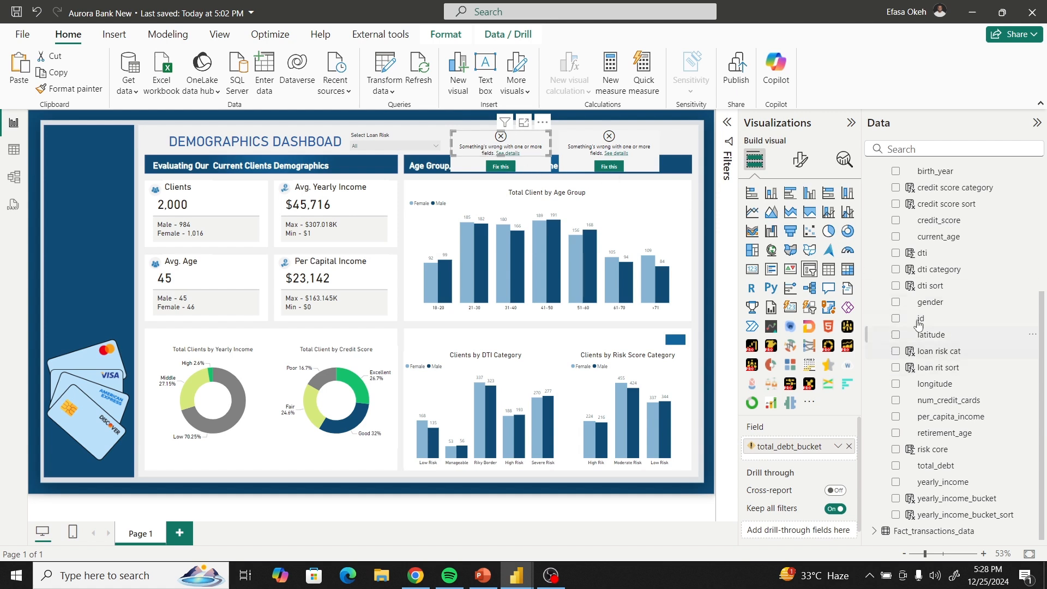
pyautogui.click(850, 447)
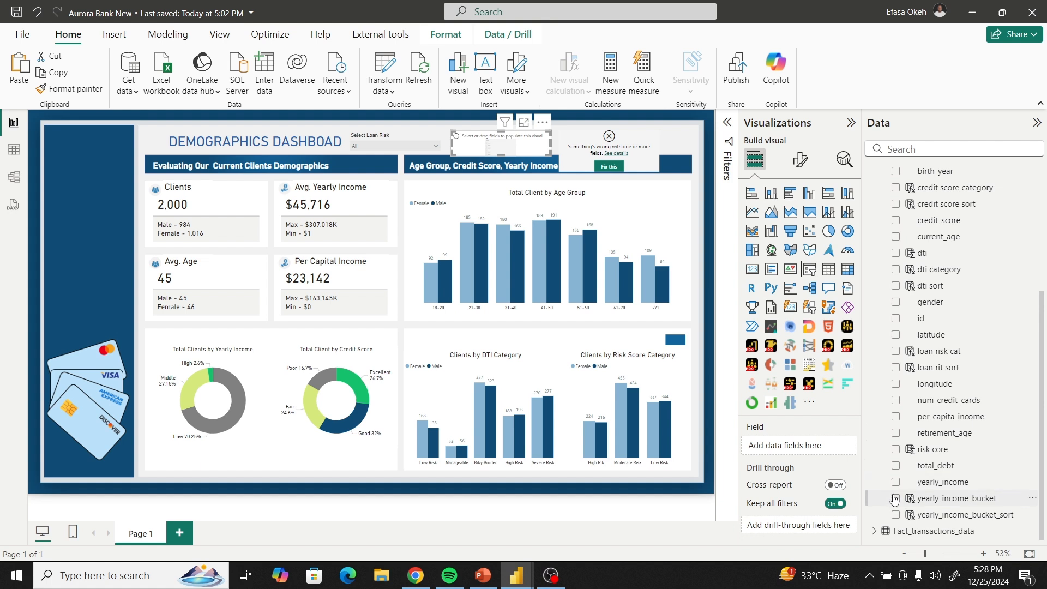
pyautogui.scroll(1, 906, 486)
pyautogui.scroll(2, 909, 485)
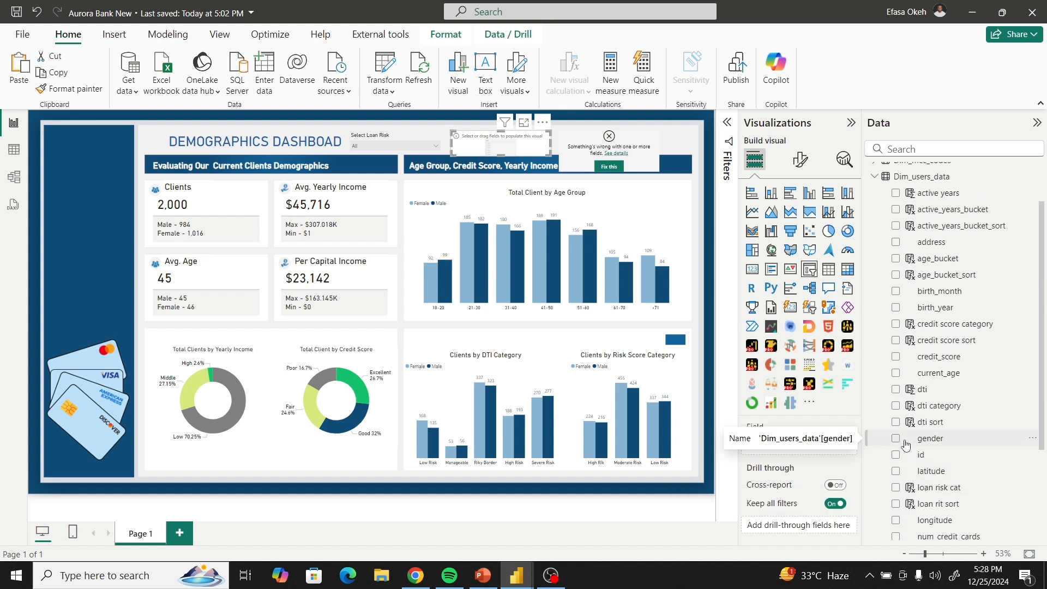
pyautogui.scroll(-2, 905, 444)
pyautogui.scroll(-2, 903, 452)
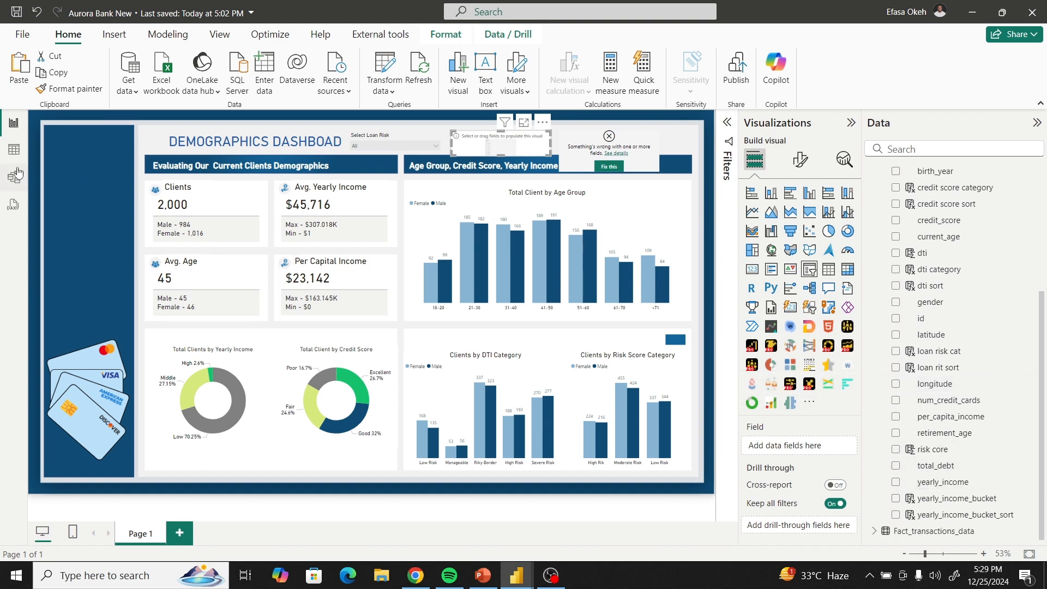
# Examine the Dim_users_data columns in table view for a total debt grouping column.
pyautogui.click(14, 149)
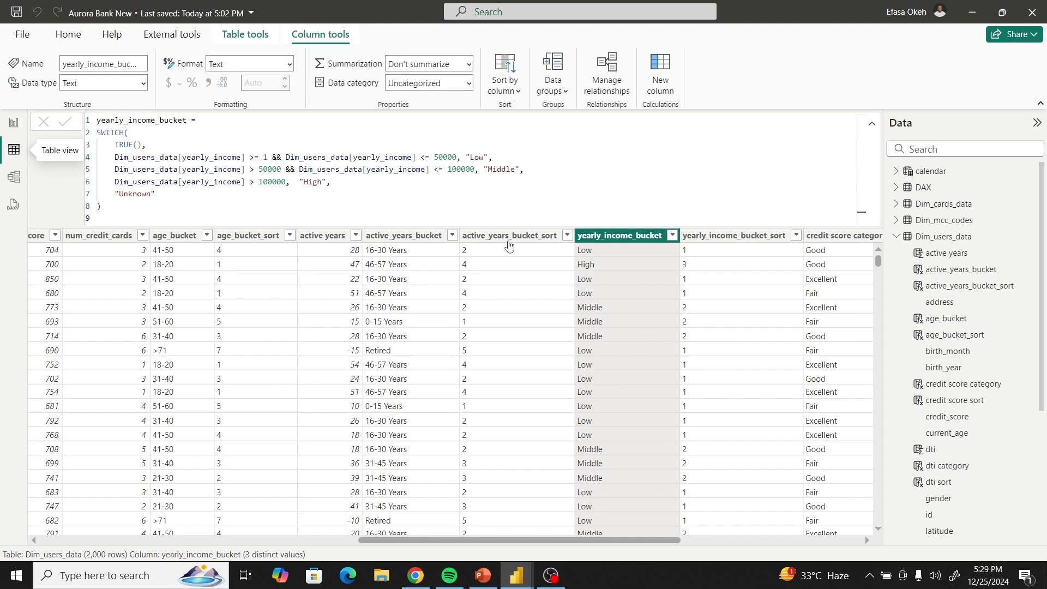
pyautogui.click(872, 123)
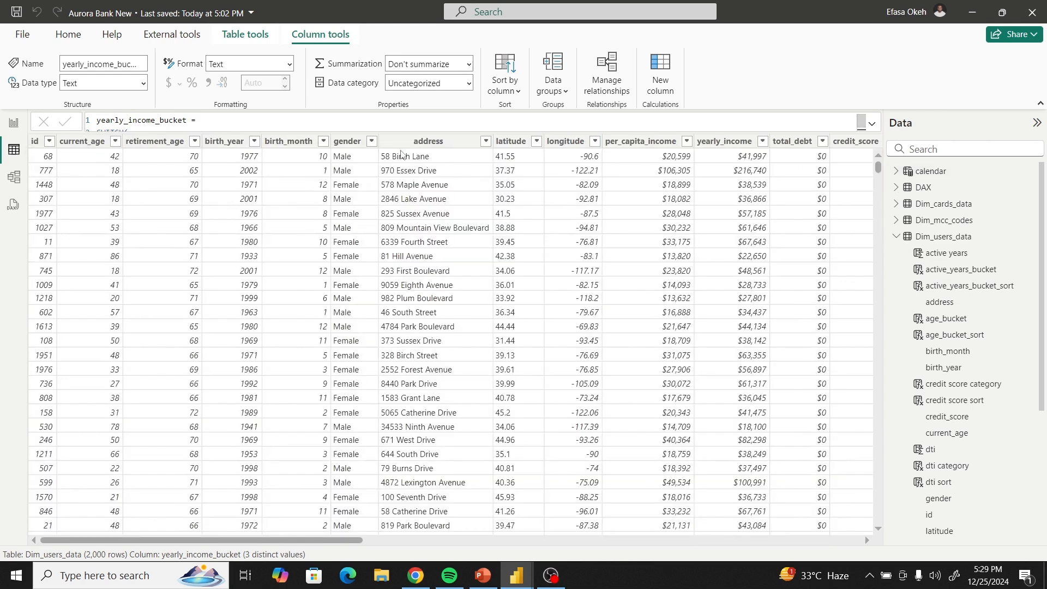
pyautogui.moveTo(296, 538); pyautogui.dragTo(501, 542)
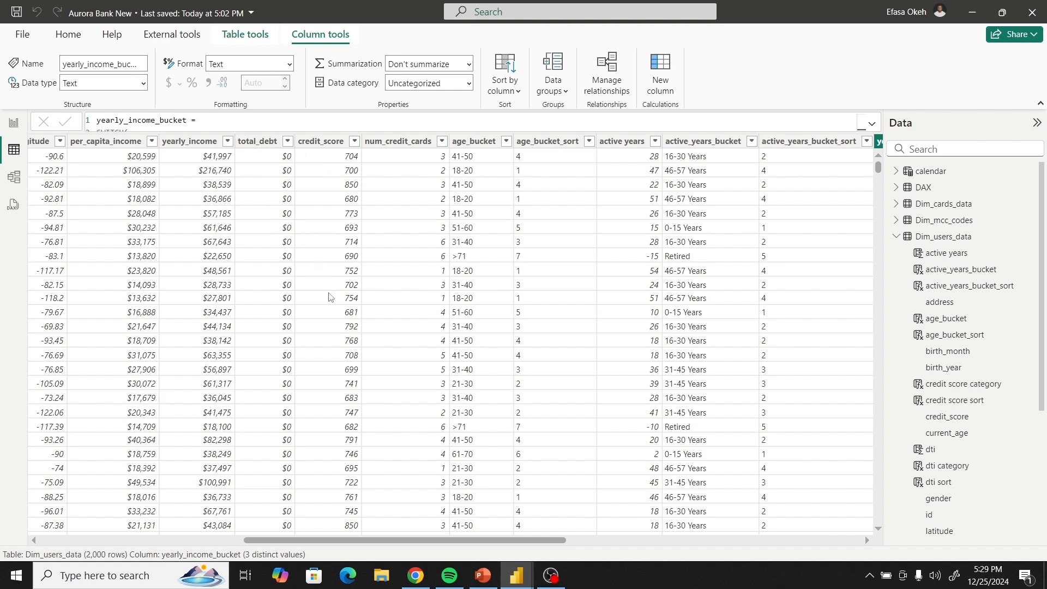
# Switch to the Aurora_Bank report and copy the total_debt_bucket column formula from its dim_users table.
pyautogui.moveTo(517, 576)
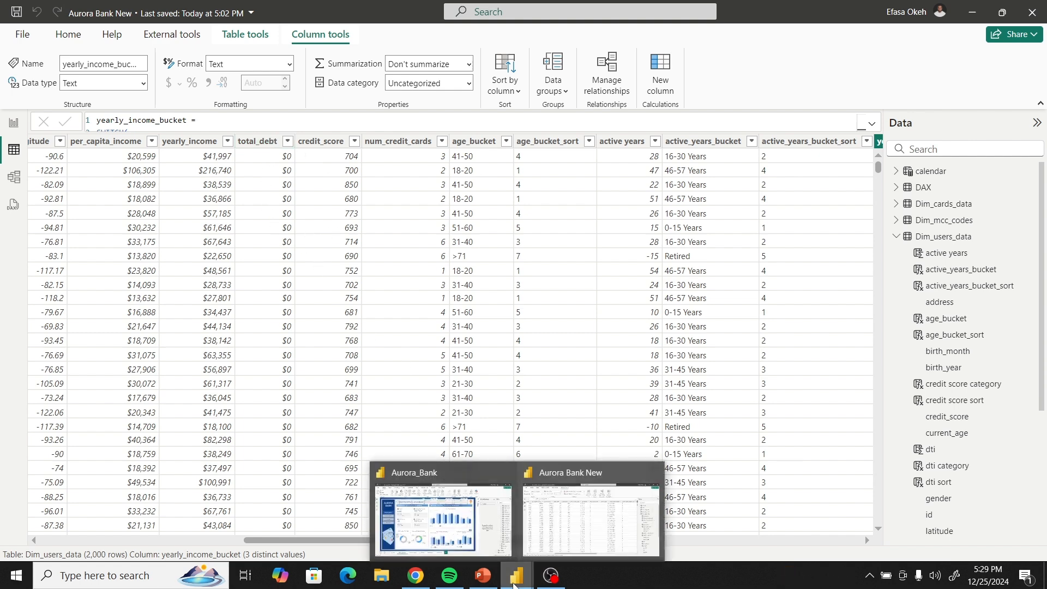
pyautogui.click(431, 528)
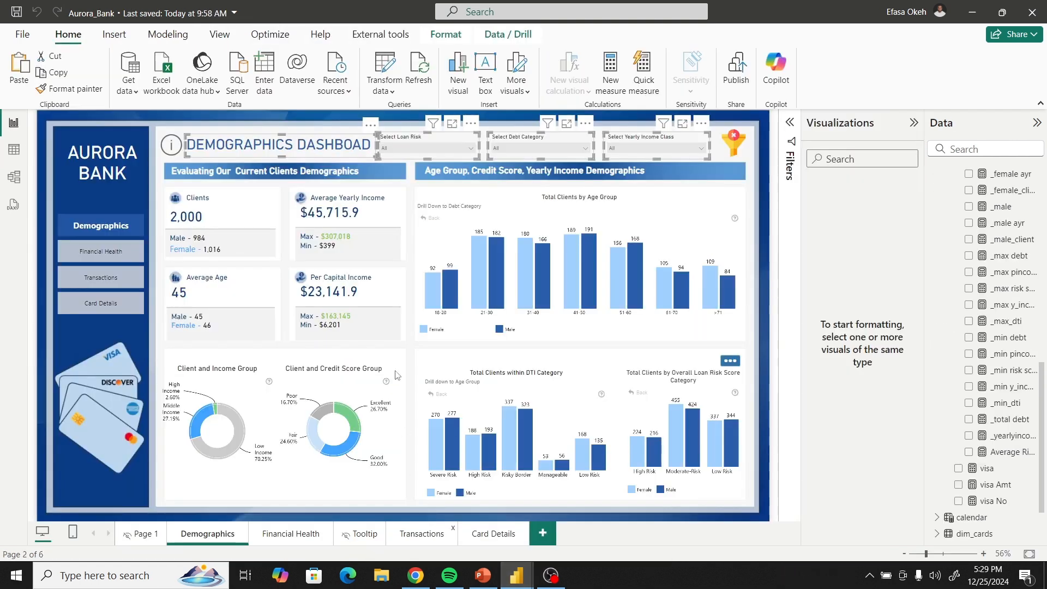
pyautogui.click(13, 150)
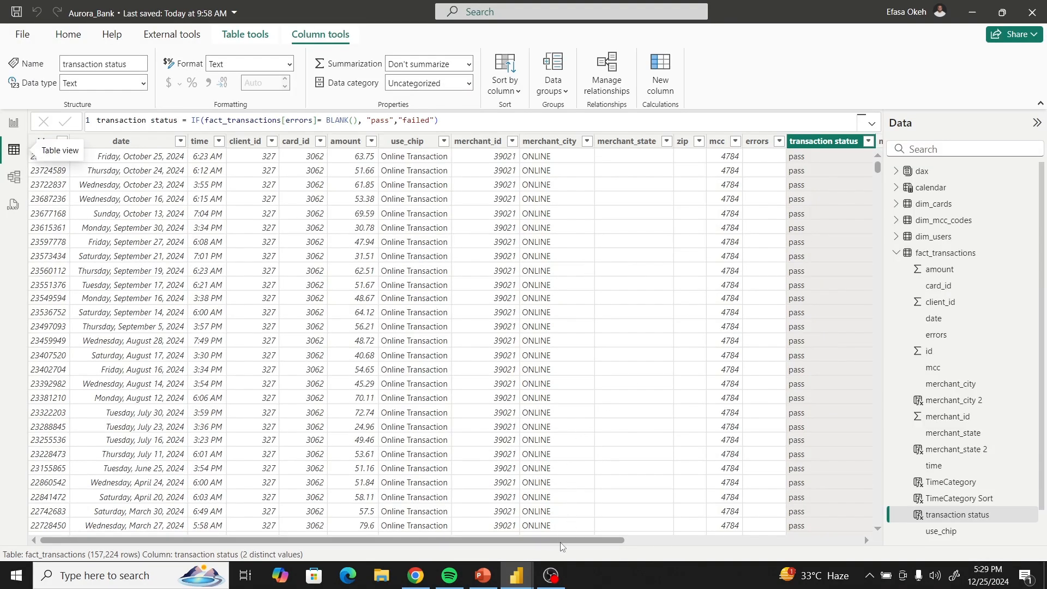
pyautogui.moveTo(561, 542); pyautogui.dragTo(875, 536)
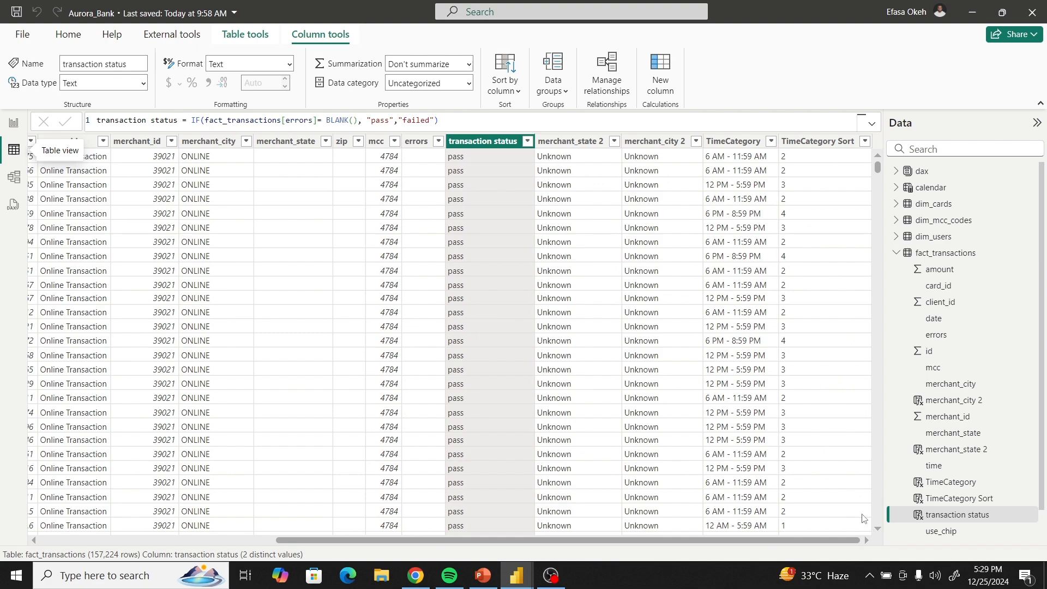
pyautogui.click(945, 242)
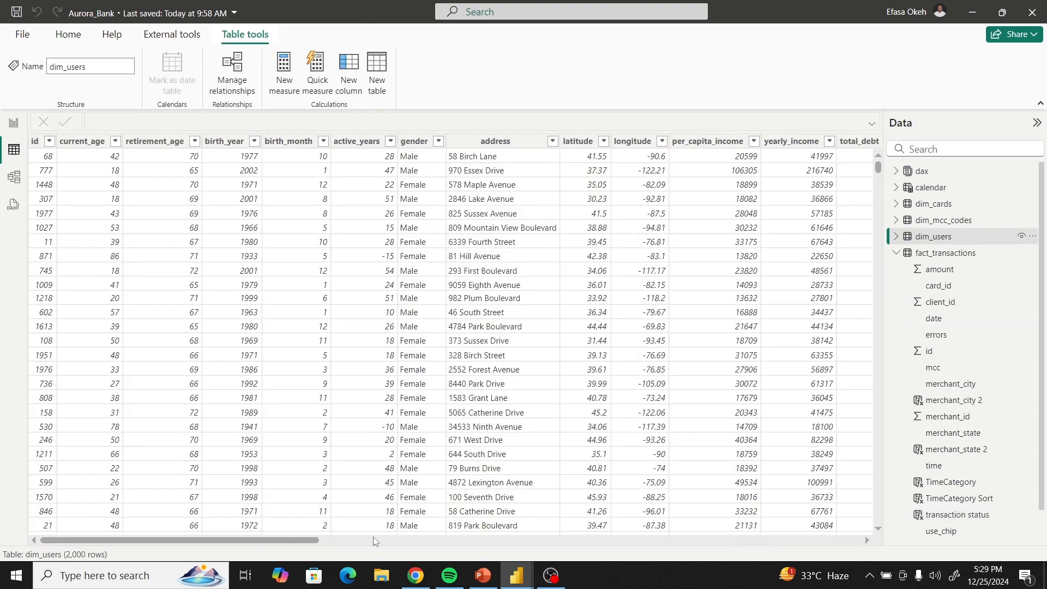
pyautogui.moveTo(293, 540); pyautogui.dragTo(515, 540)
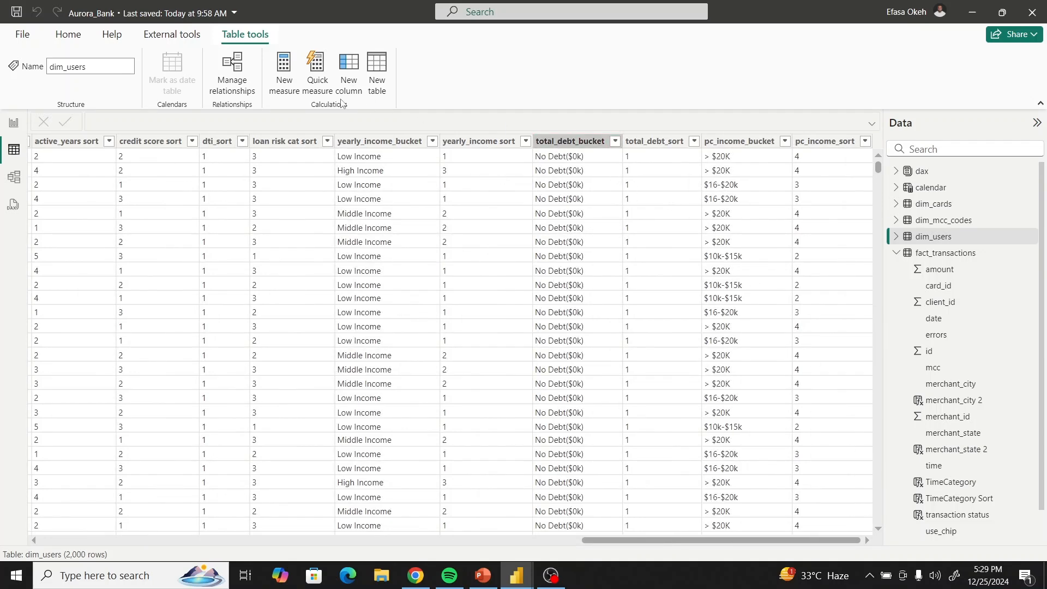
pyautogui.click(562, 142)
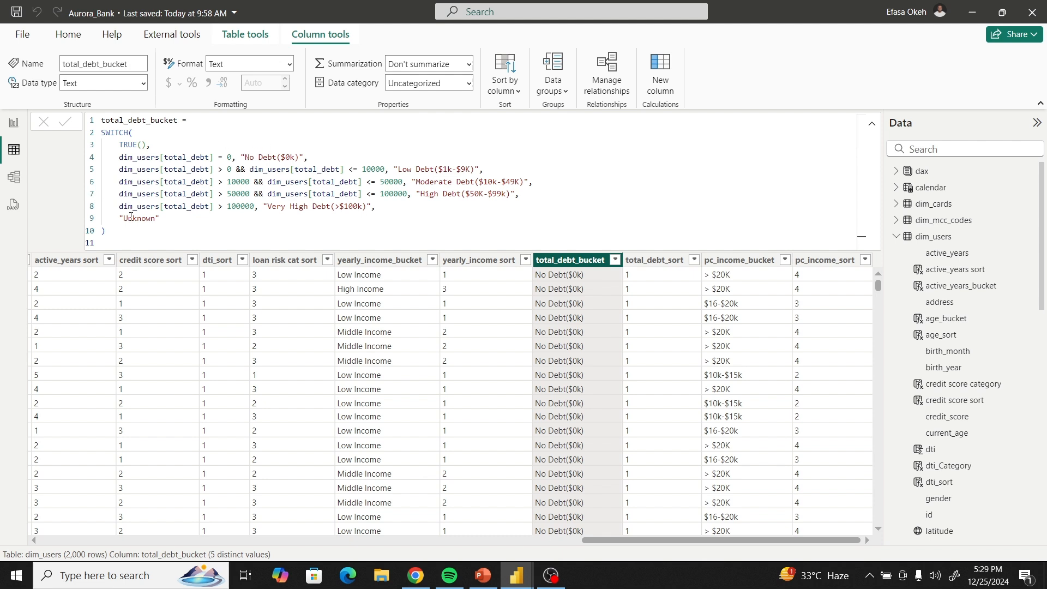
pyautogui.moveTo(113, 238); pyautogui.dragTo(85, 103)
pyautogui.hotkey('ctrl', 'c')
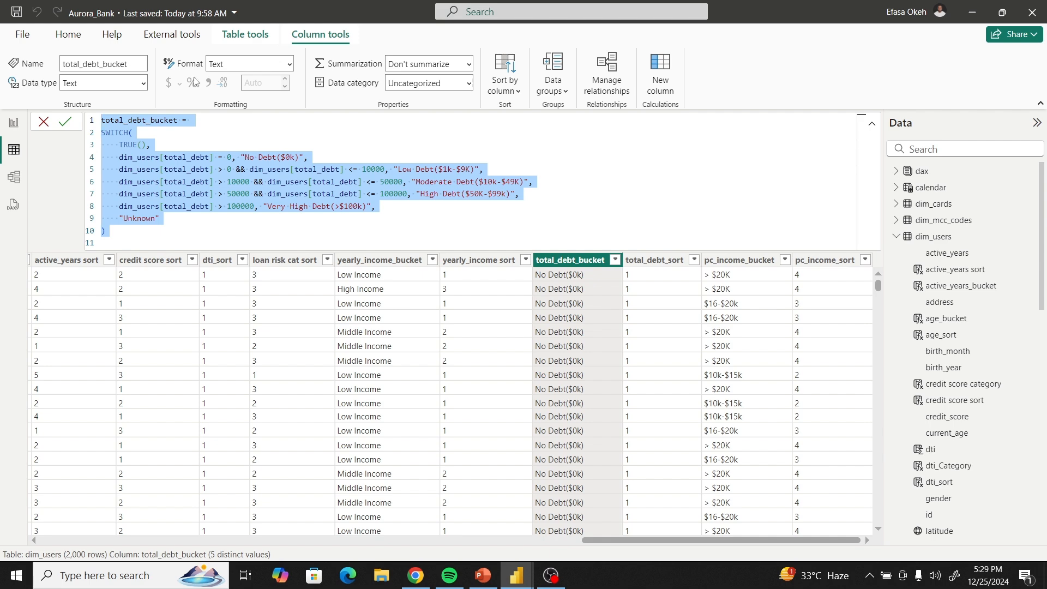
# Switch back to Aurora Bank New, add a calculated column to Dim_users_data and paste the copied total_debt_bucket formula into it.
pyautogui.click(518, 581)
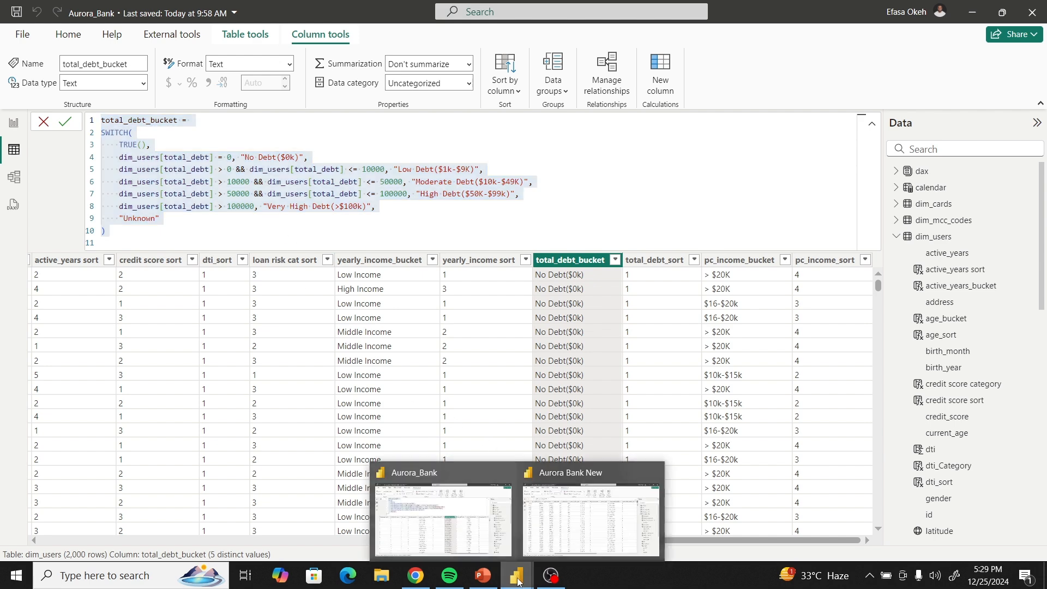
pyautogui.click(579, 516)
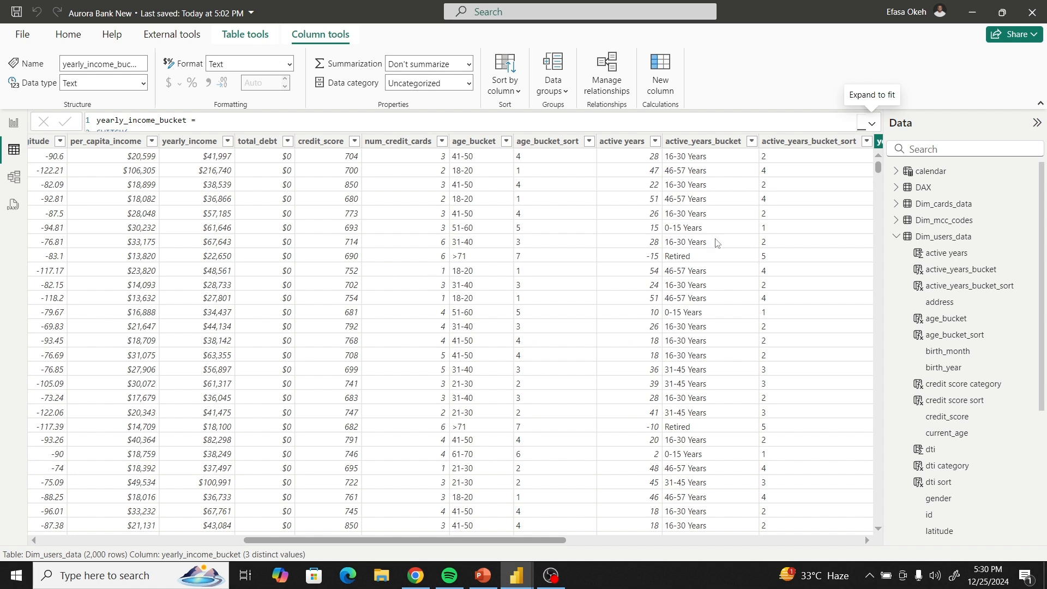
pyautogui.click(897, 236)
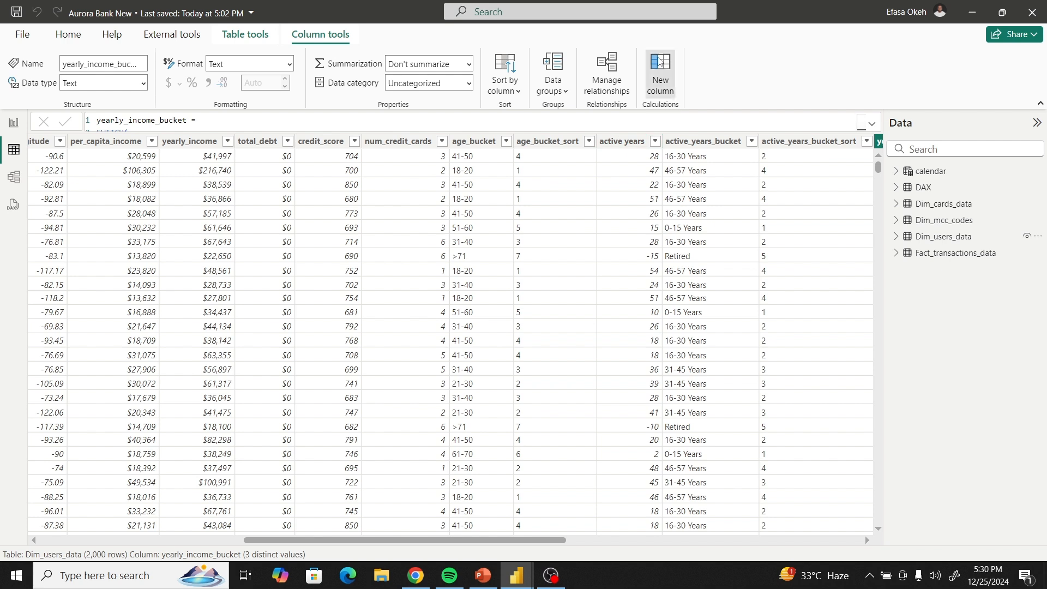
pyautogui.click(657, 142)
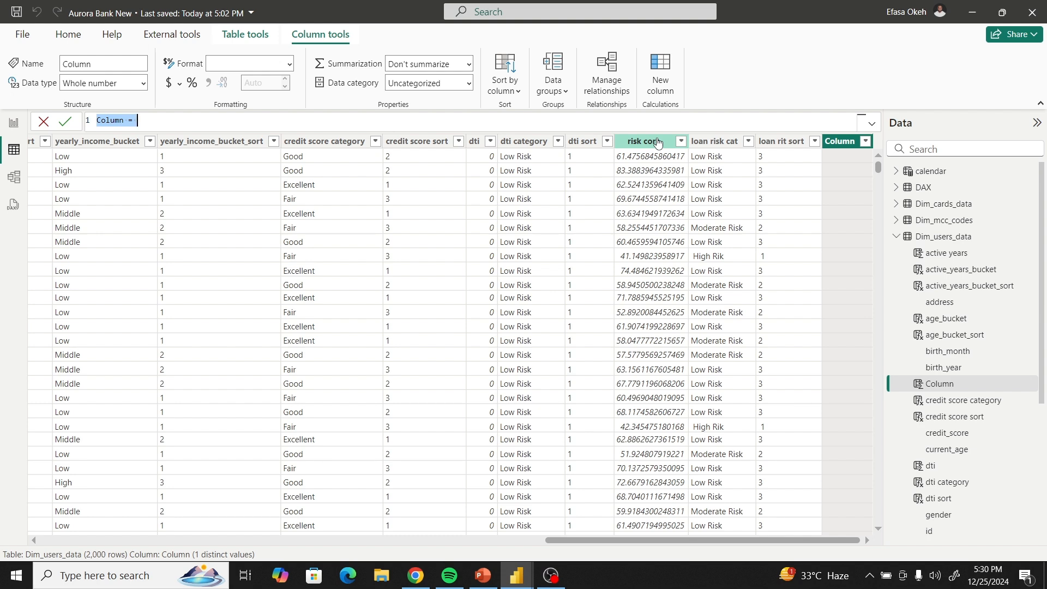
pyautogui.hotkey('ctrl', 'v')
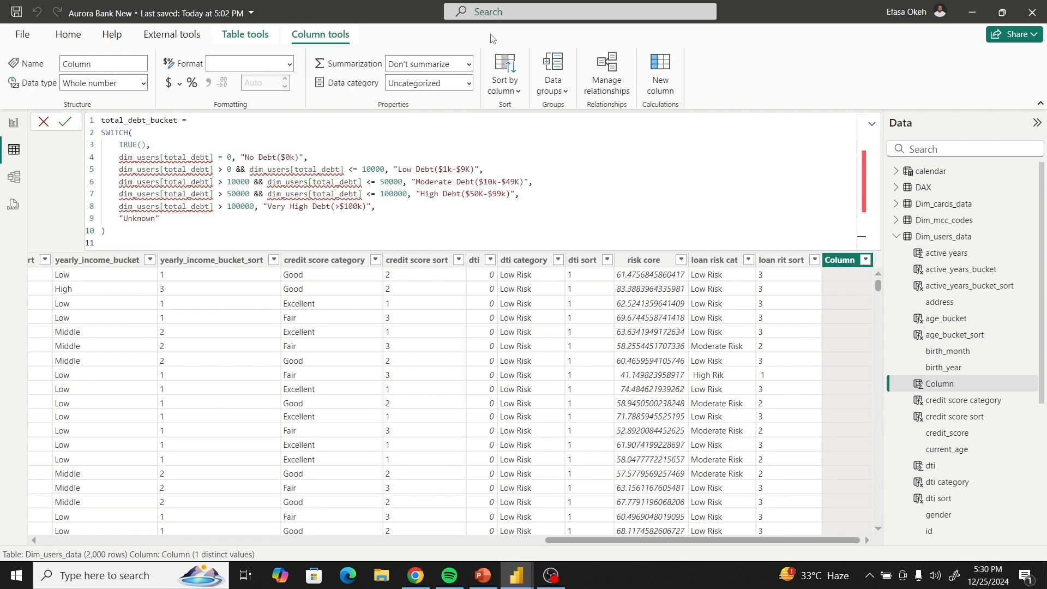
# Replace the column reference in the formula's "No Debt($0k)" condition with Dim_users_data[total_debt].
pyautogui.click(132, 158)
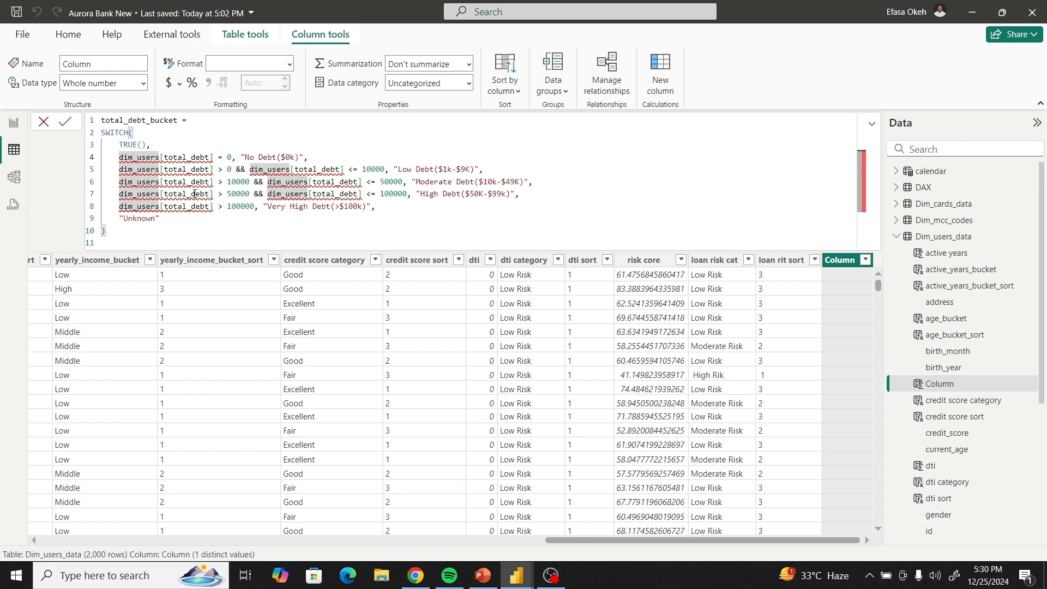
pyautogui.press('BackSpace')
pyautogui.press('BackSpace')
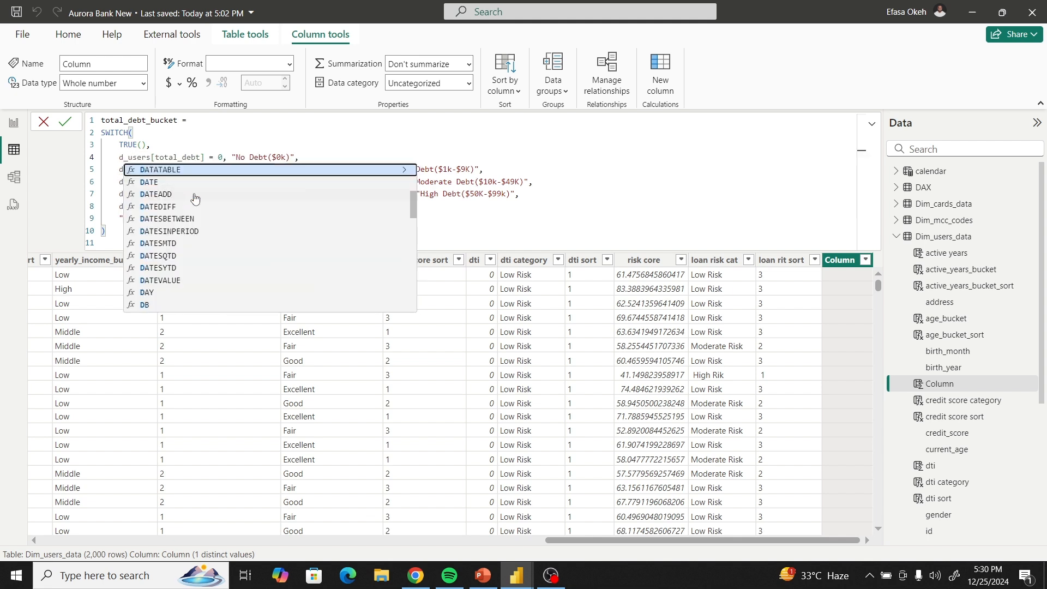
pyautogui.press('BackSpace')
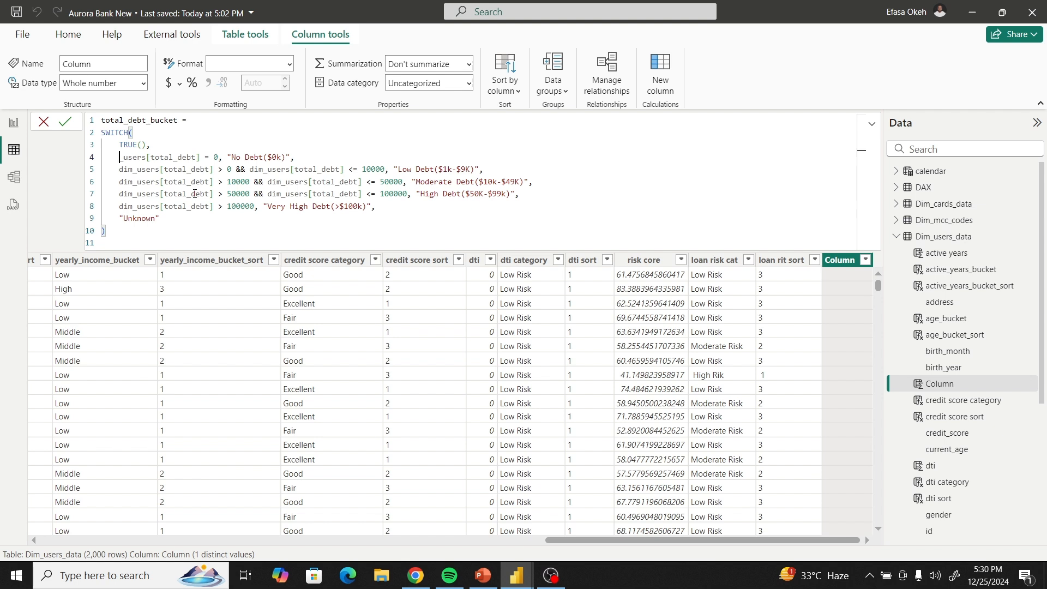
pyautogui.write('Dim')
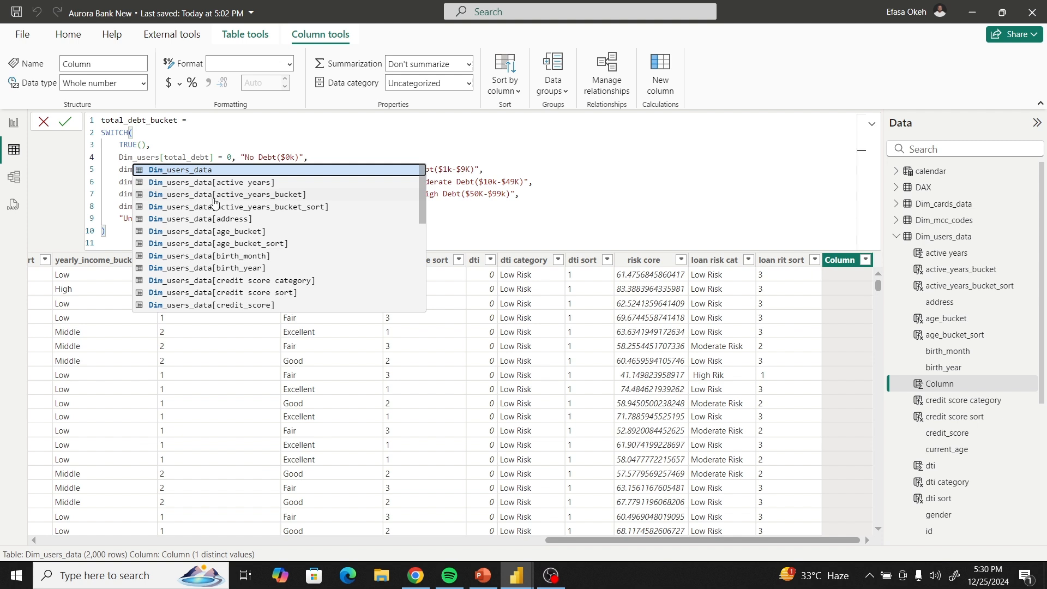
pyautogui.scroll(-3, 246, 270)
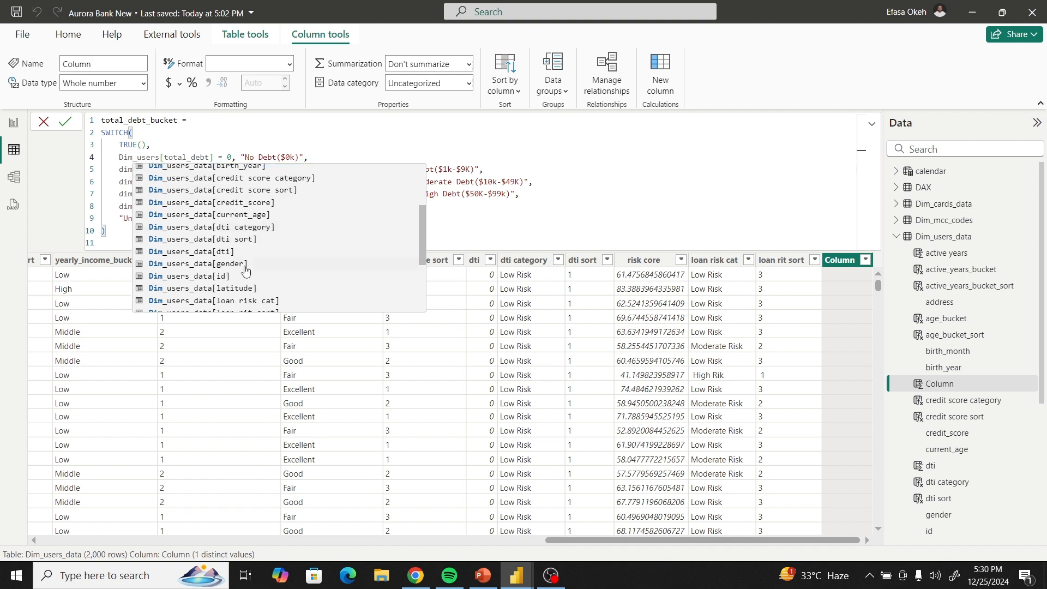
pyautogui.scroll(-2, 229, 283)
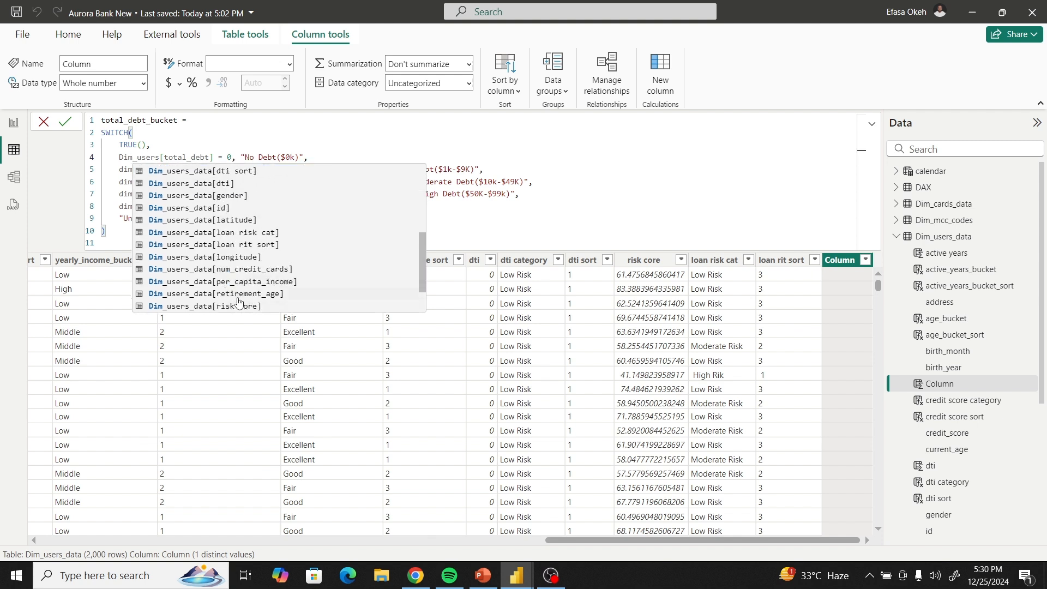
pyautogui.scroll(-1, 238, 302)
pyautogui.scroll(-1, 233, 284)
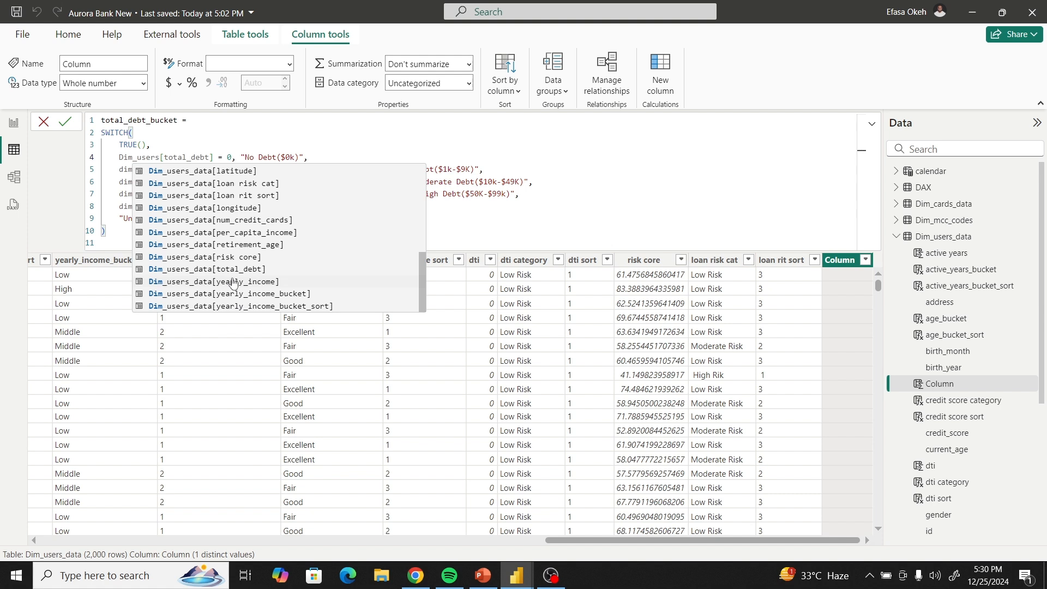
pyautogui.click(234, 269)
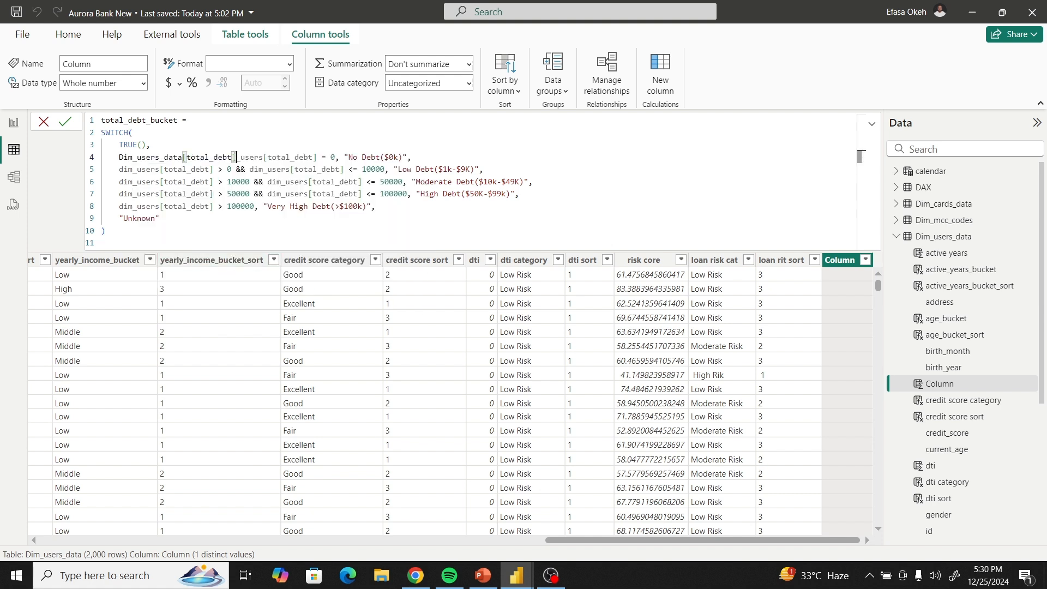
pyautogui.moveTo(237, 158); pyautogui.dragTo(318, 155)
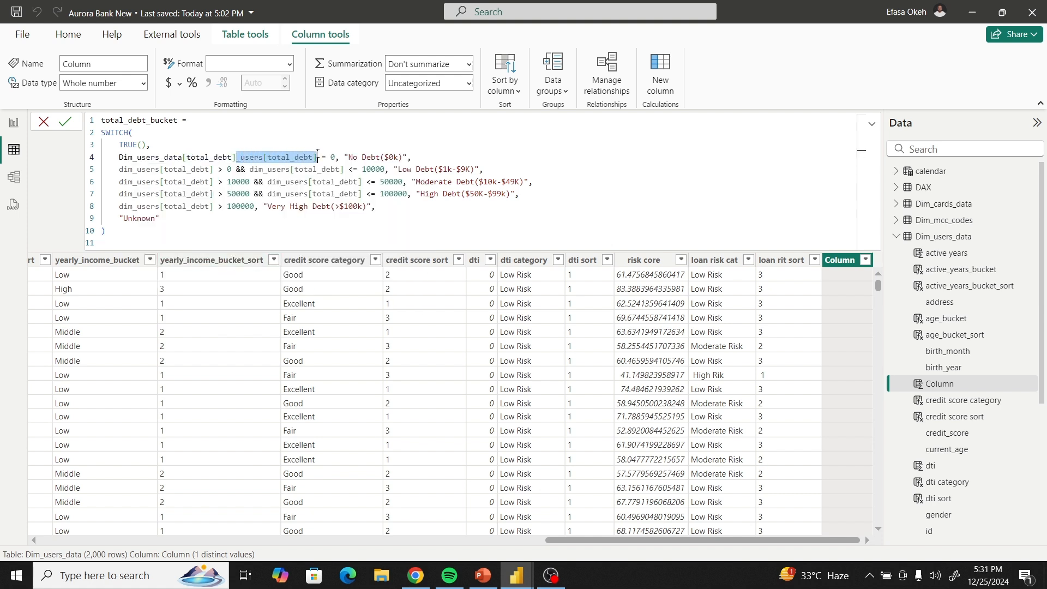
pyautogui.press('BackSpace')
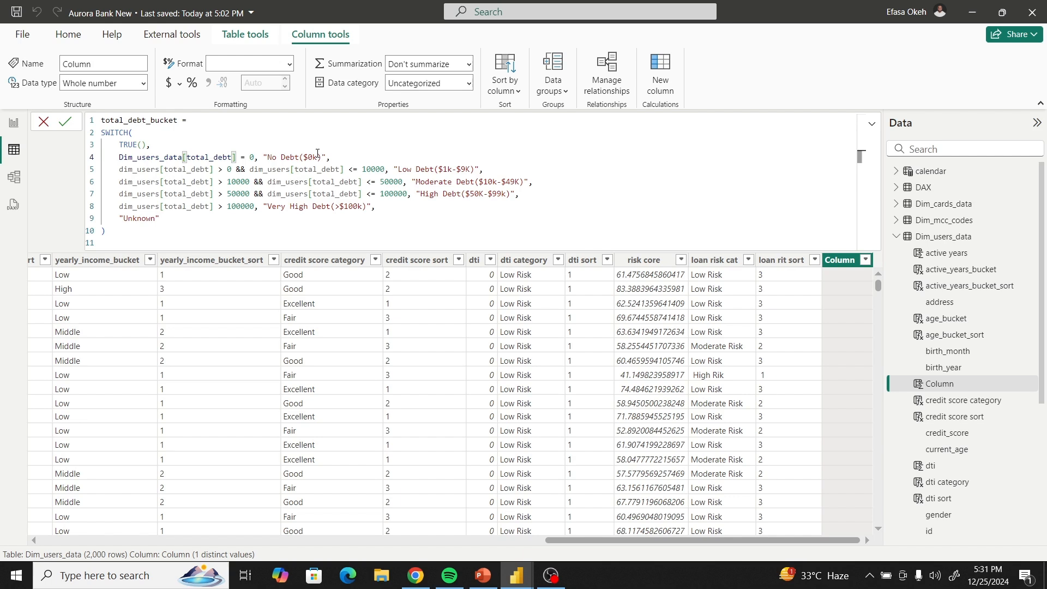
# Replace both column references in the formula's "Low Debt($1k-$9K)" condition with Dim_users_data[total_debt].
pyautogui.moveTo(241, 158); pyautogui.dragTo(119, 157)
pyautogui.hotkey('ctrl', 'c')
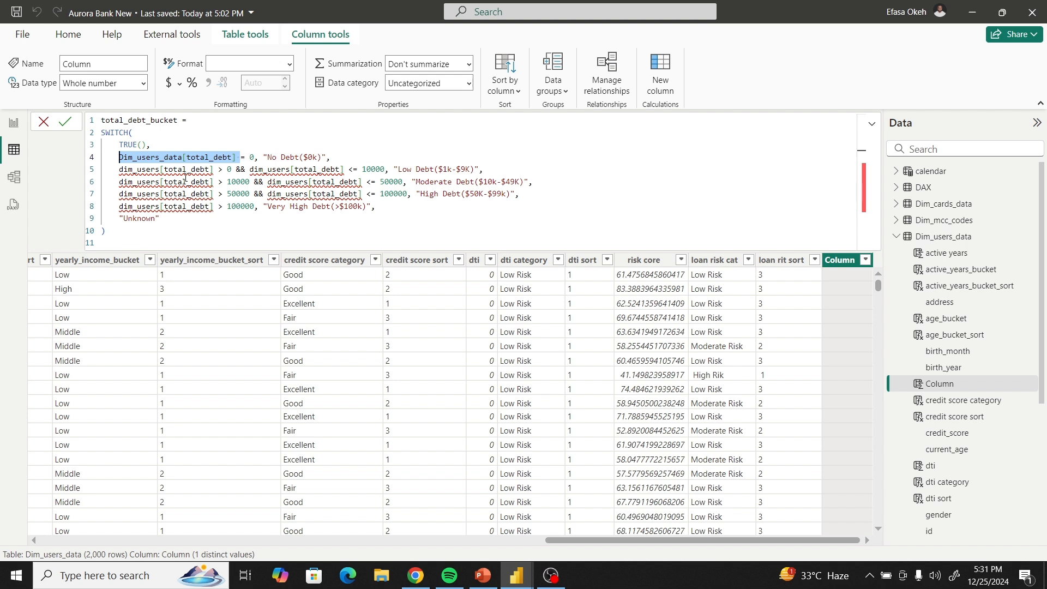
pyautogui.moveTo(119, 170); pyautogui.dragTo(214, 169)
pyautogui.hotkey('ctrl', 'v')
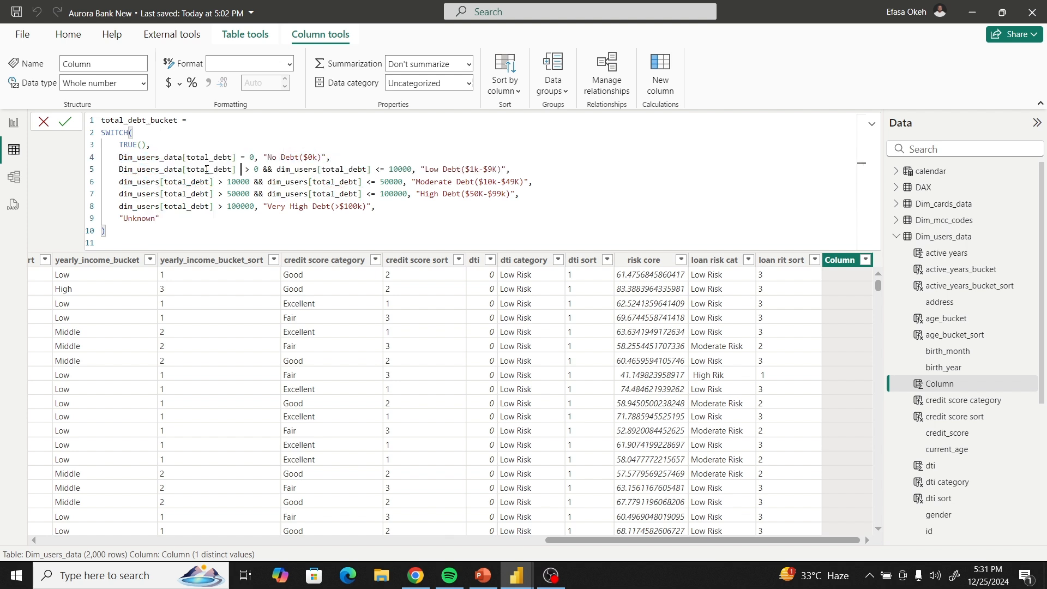
pyautogui.moveTo(276, 169); pyautogui.dragTo(371, 169)
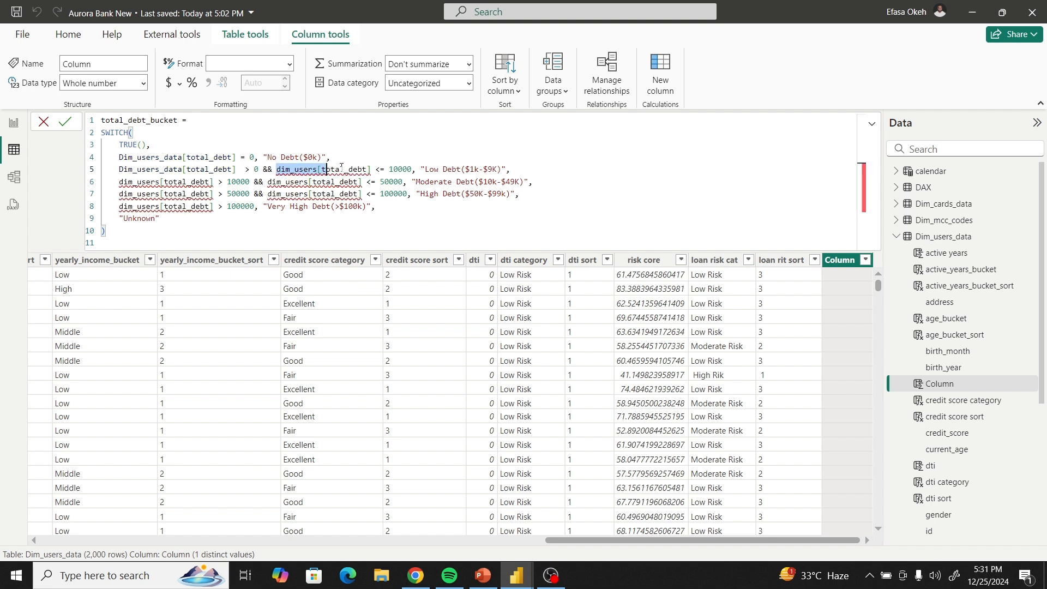
pyautogui.hotkey('ctrl', 'v')
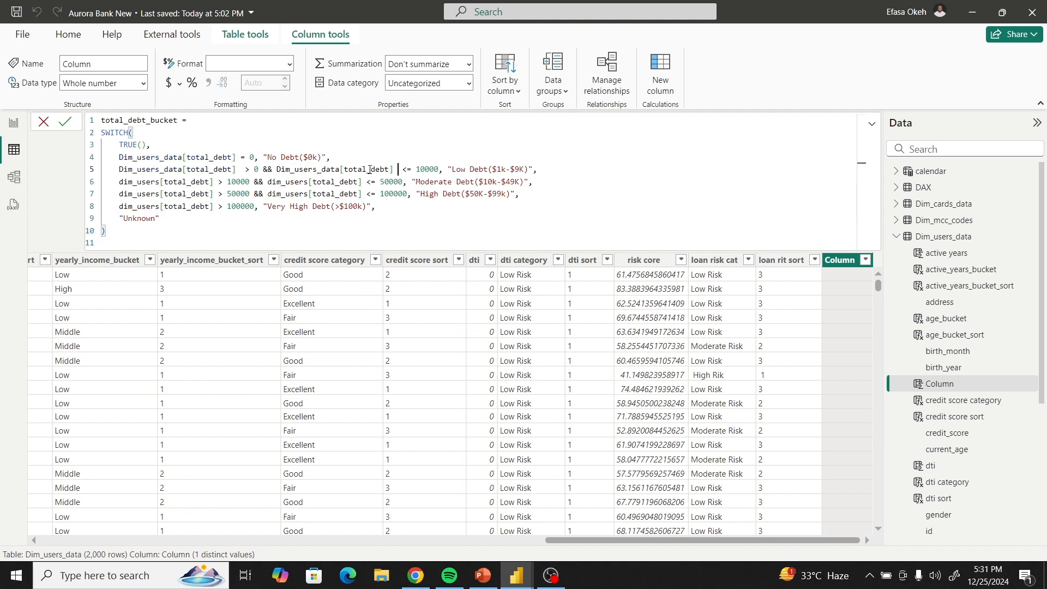
# Replace both column references in the "Moderate Debt($10k-$49K)" condition with Dim_users_data[total_debt].
pyautogui.moveTo(120, 184); pyautogui.dragTo(214, 181)
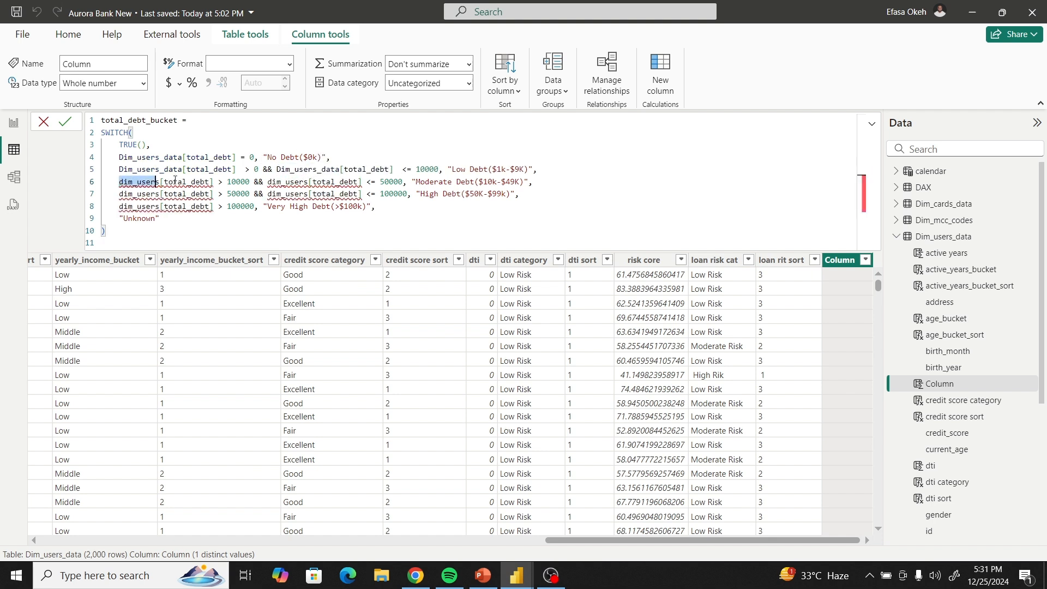
pyautogui.hotkey('ctrl', 'v')
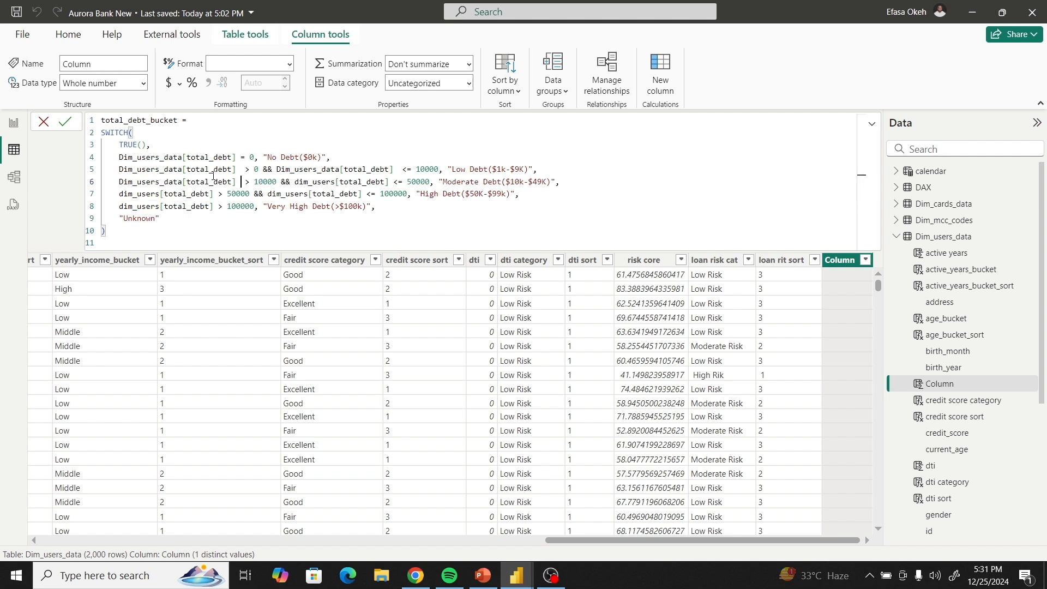
pyautogui.moveTo(295, 182); pyautogui.dragTo(391, 179)
pyautogui.hotkey('ctrl', 'v')
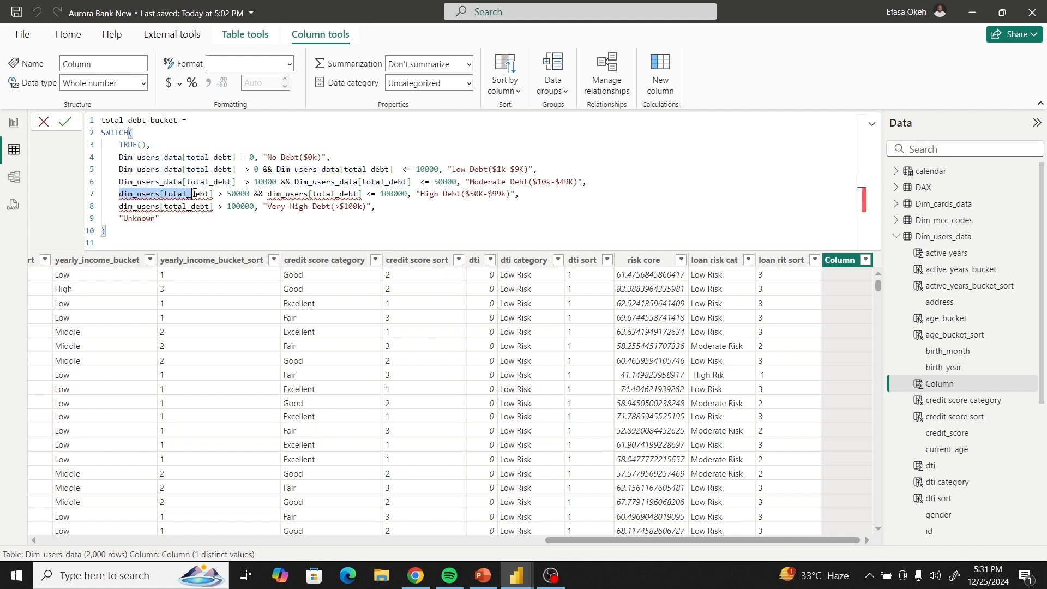
# Replace the column references in the "High Debt($50K-$99k)" and "Very High Debt(>$100k)" conditions with Dim_users_data[total_debt].
pyautogui.moveTo(119, 194); pyautogui.dragTo(214, 194)
pyautogui.hotkey('ctrl', 'v')
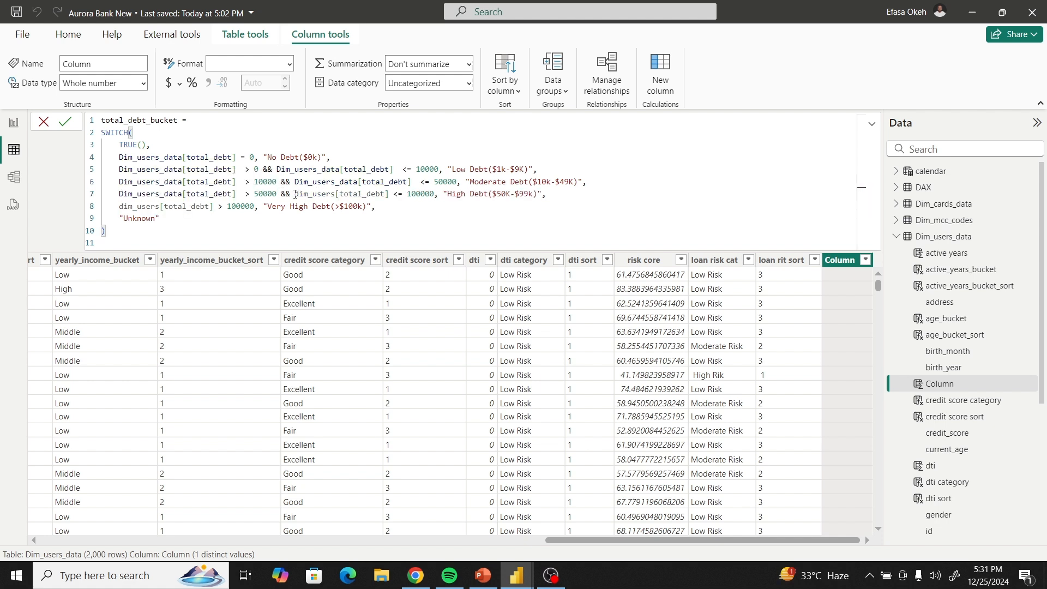
pyautogui.moveTo(296, 193); pyautogui.dragTo(391, 194)
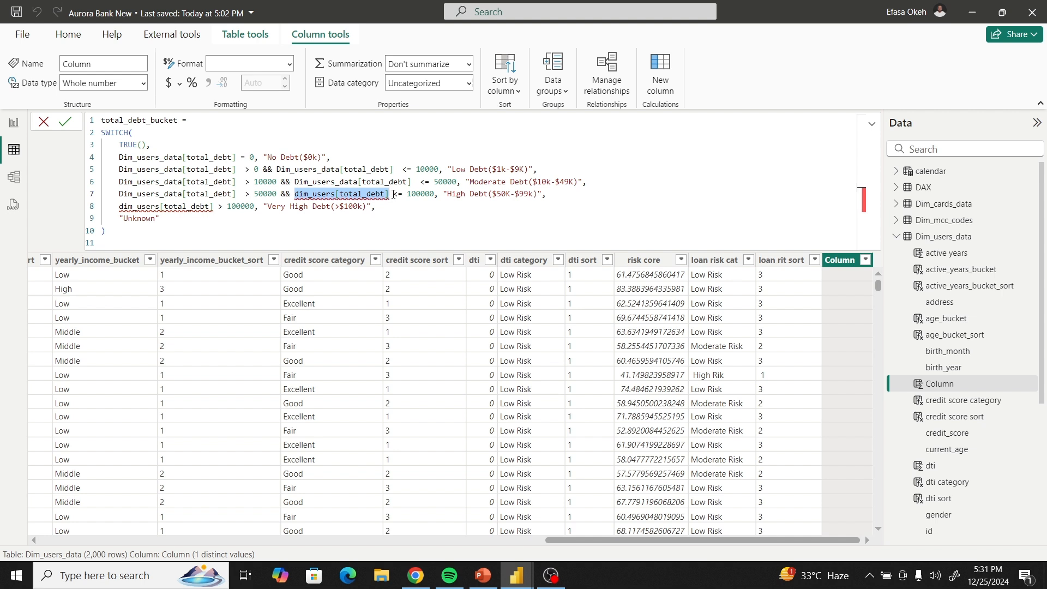
pyautogui.hotkey('ctrl', 'v')
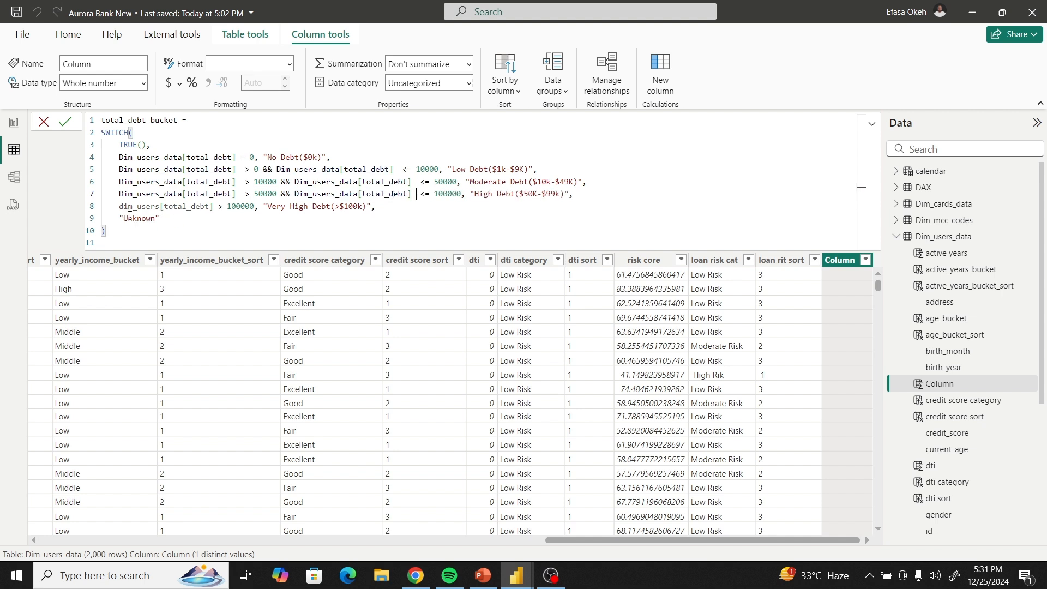
pyautogui.moveTo(119, 206); pyautogui.dragTo(214, 205)
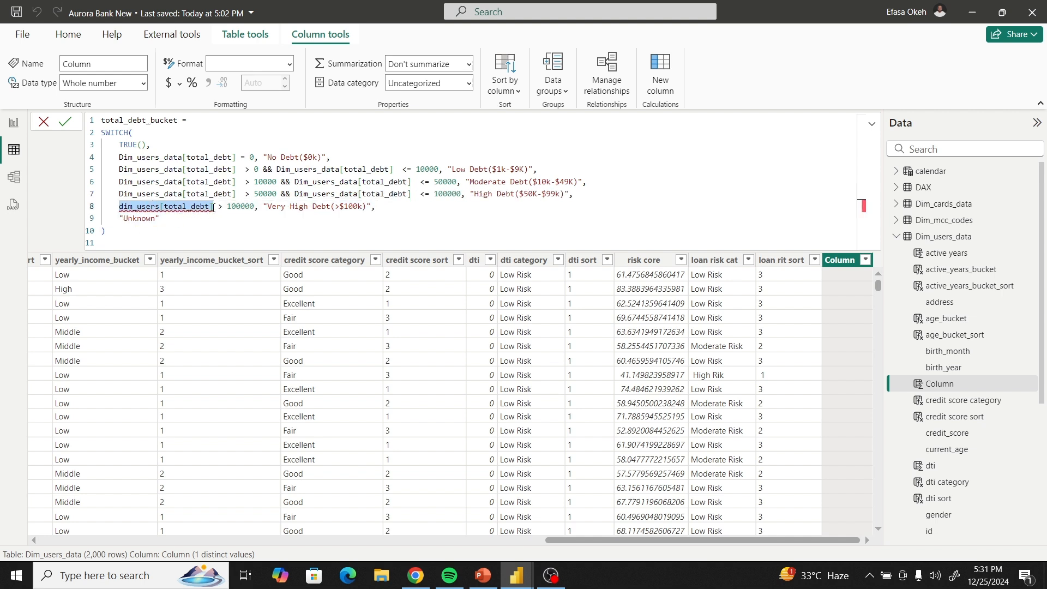
pyautogui.hotkey('ctrl', 'v')
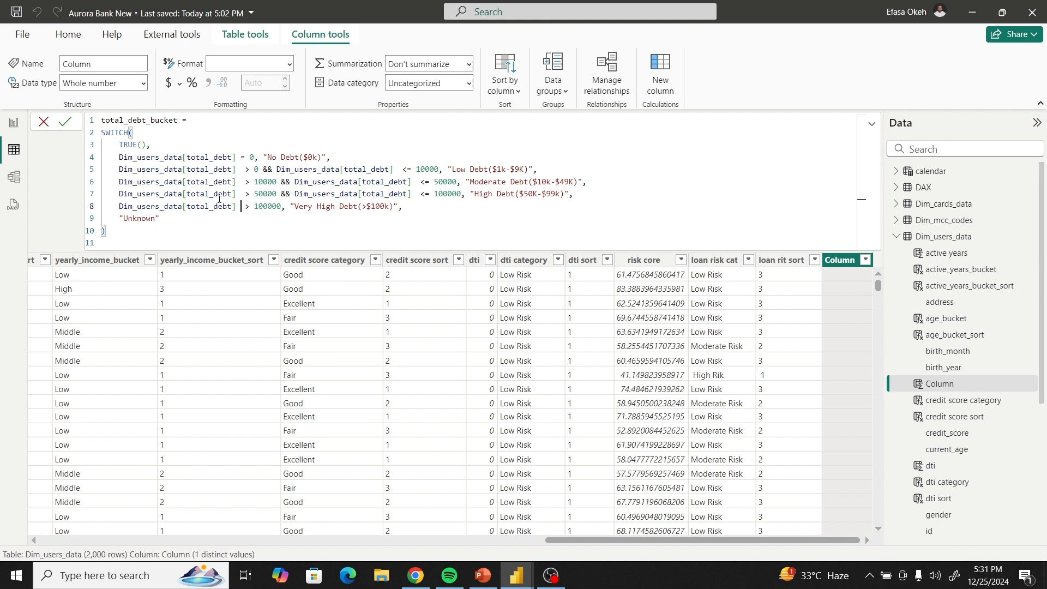
# Commit the total_debt_bucket column and add another calculated column to Dim_users_data containing a copy of its formula.
pyautogui.click(198, 233)
pyautogui.moveTo(110, 236); pyautogui.dragTo(82, 112)
pyautogui.hotkey('ctrl', 'c')
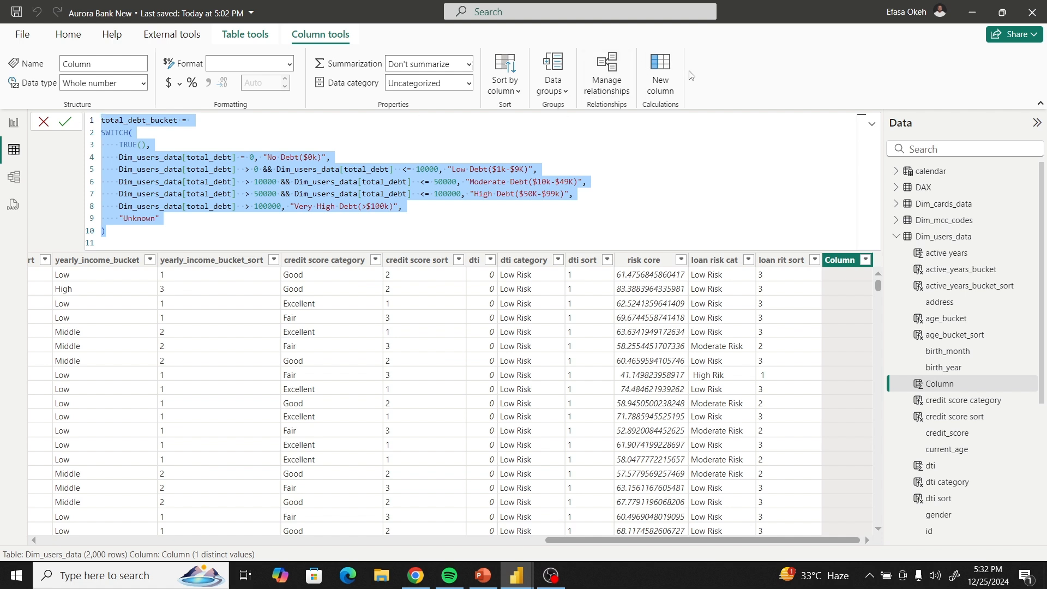
pyautogui.click(666, 68)
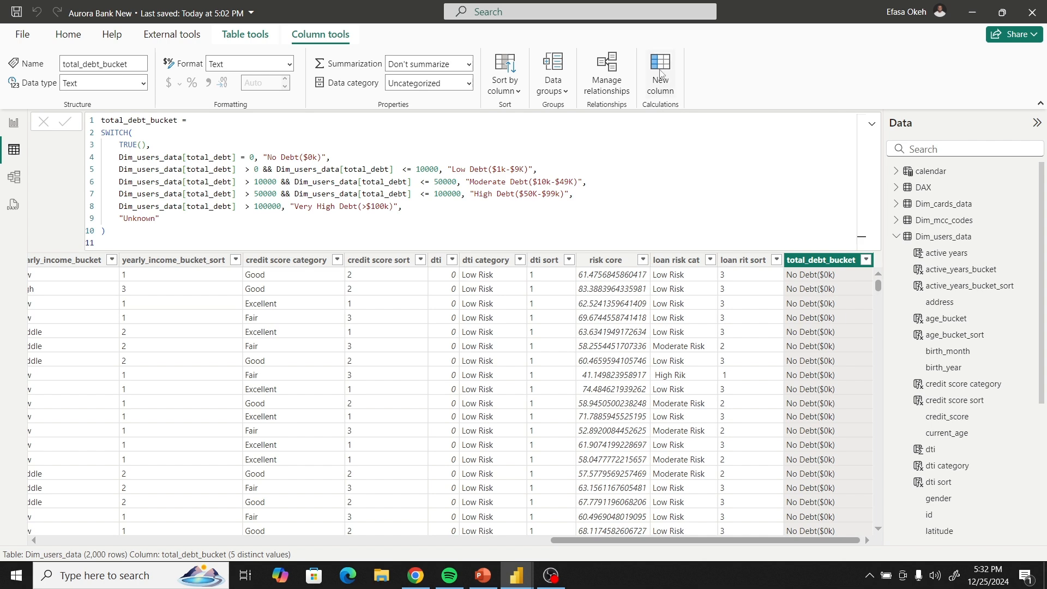
pyautogui.click(661, 75)
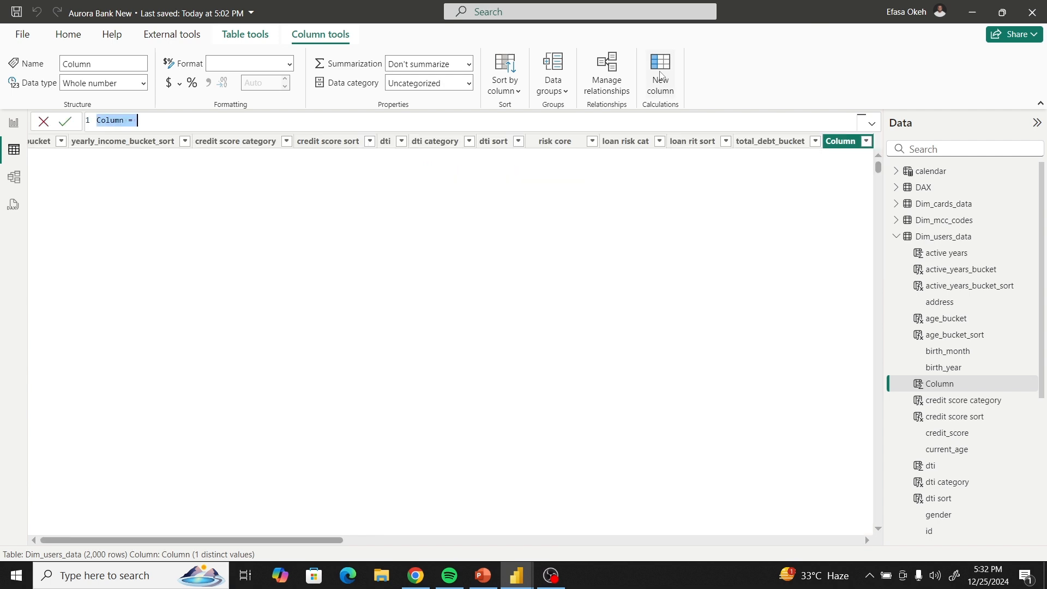
pyautogui.hotkey('ctrl', 'v')
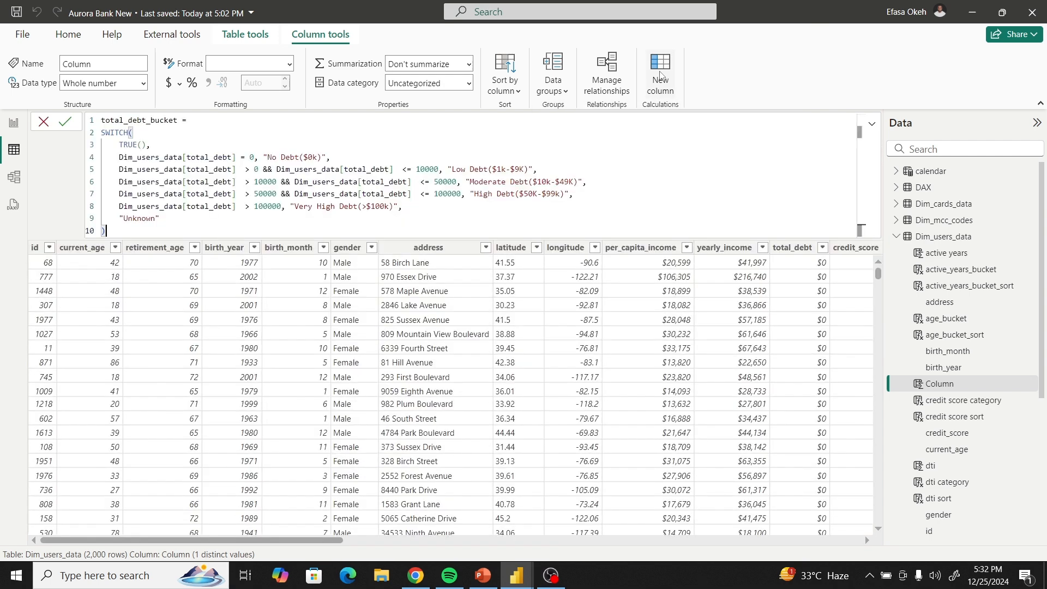
# Change the "No Debt($0k)" result in the new column's formula to "1".
pyautogui.click(321, 158)
pyautogui.press('BackSpace')
pyautogui.press('BackSpace')
pyautogui.press('BackSpace')
pyautogui.press('BackSpace')
pyautogui.press('BackSpace')
pyautogui.press('BackSpace')
pyautogui.press('BackSpace')
pyautogui.press('BackSpace')
pyautogui.press('BackSpace')
pyautogui.press('BackSpace')
pyautogui.press('BackSpace')
pyautogui.press('BackSpace')
pyautogui.write('1')
# Change the "Low Debt($1k-$9K)" result in the copied formula to "2".
pyautogui.click(530, 169)
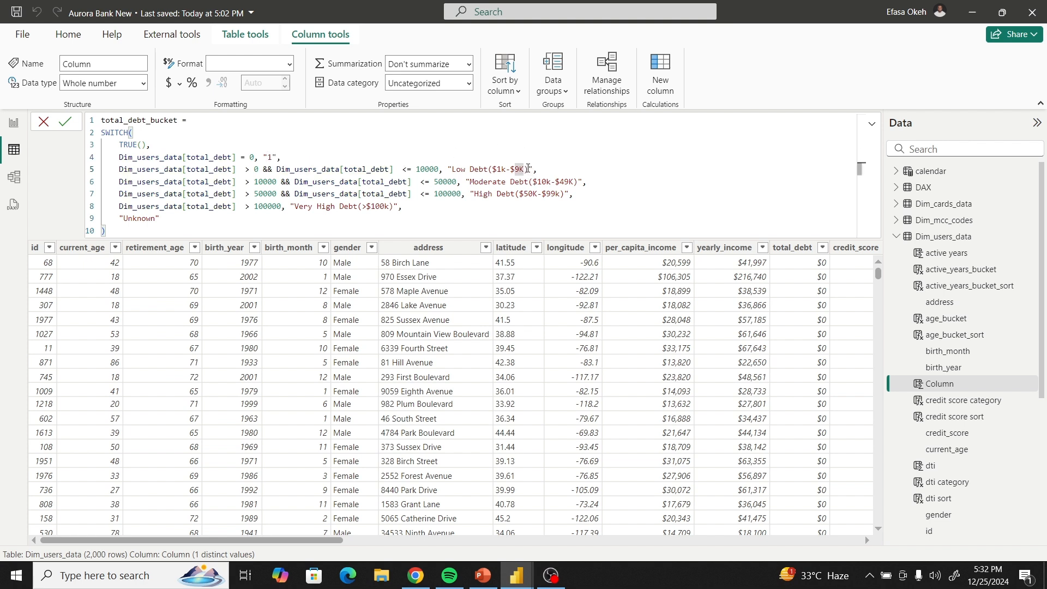
pyautogui.press('BackSpace')
pyautogui.press('BackSpace')
pyautogui.press('BackSpace')
pyautogui.press('BackSpace')
pyautogui.press('BackSpace')
pyautogui.press('BackSpace')
pyautogui.press('BackSpace')
pyautogui.press('BackSpace')
pyautogui.press('BackSpace')
pyautogui.press('BackSpace')
pyautogui.press('BackSpace')
pyautogui.press('BackSpace')
pyautogui.press('BackSpace')
pyautogui.press('BackSpace')
pyautogui.press('BackSpace')
pyautogui.press('BackSpace')
pyautogui.press('BackSpace')
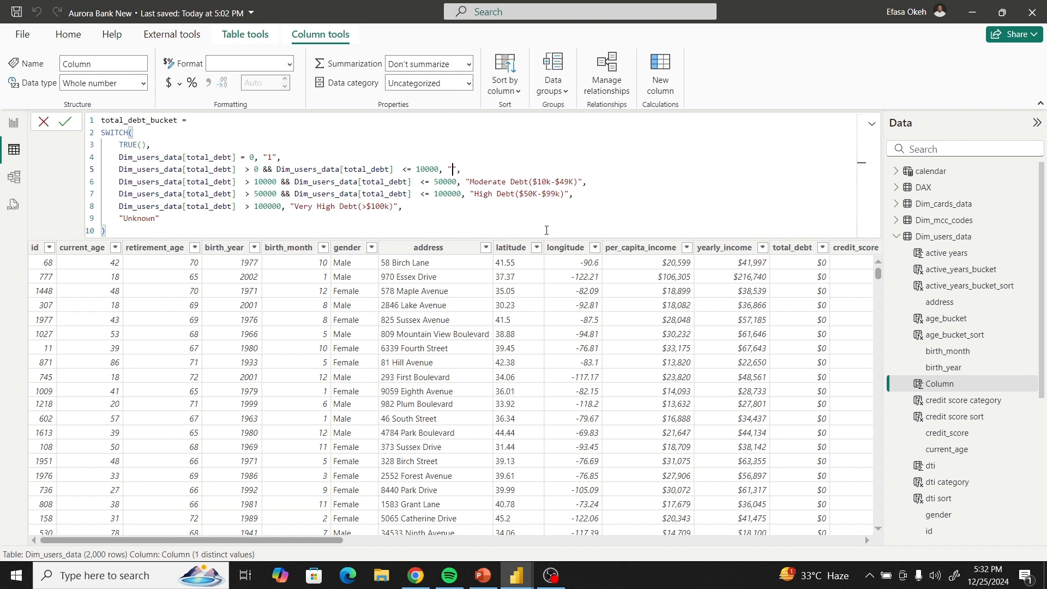
pyautogui.write('2')
# Change the "Moderate Debt($10k-$49K)" result in the copied formula to "3".
pyautogui.click(579, 182)
pyautogui.press('BackSpace')
pyautogui.press('BackSpace')
pyautogui.press('BackSpace')
pyautogui.press('BackSpace')
pyautogui.press('BackSpace')
pyautogui.press('BackSpace')
pyautogui.press('BackSpace')
pyautogui.press('BackSpace')
pyautogui.press('BackSpace')
pyautogui.press('BackSpace')
pyautogui.press('BackSpace')
pyautogui.press('BackSpace')
pyautogui.press('BackSpace')
pyautogui.press('BackSpace')
pyautogui.press('BackSpace')
pyautogui.press('BackSpace')
pyautogui.press('BackSpace')
pyautogui.press('BackSpace')
pyautogui.press('BackSpace')
pyautogui.press('BackSpace')
pyautogui.press('BackSpace')
pyautogui.press('BackSpace')
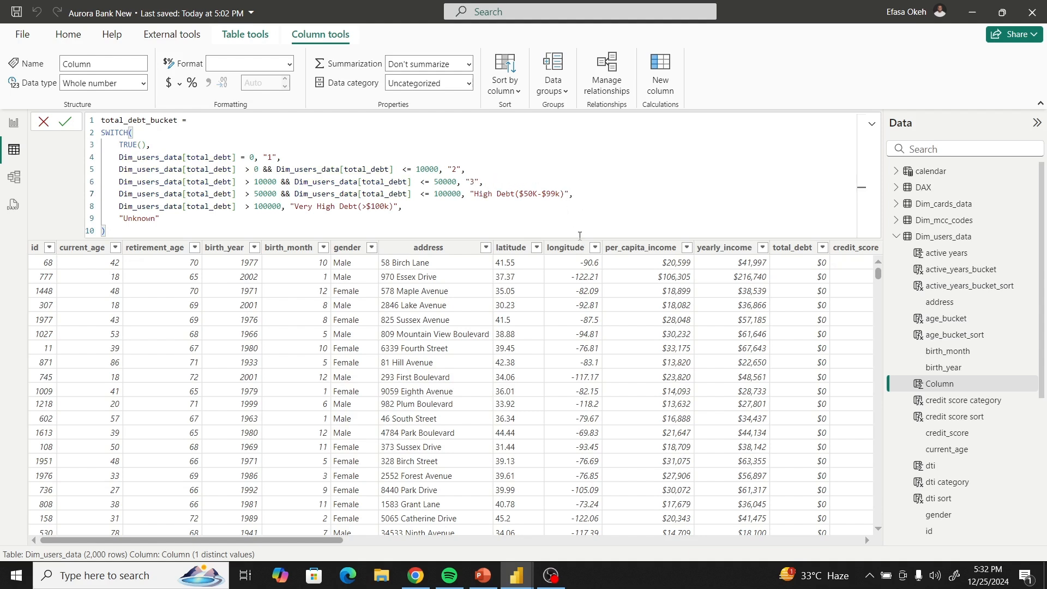
# Change the "High Debt($50K-$99k)" result in the copied formula to "4".
pyautogui.press('BackSpace')
pyautogui.press('BackSpace')
pyautogui.press('BackSpace')
pyautogui.press('BackSpace')
pyautogui.press('BackSpace')
pyautogui.press('BackSpace')
pyautogui.press('BackSpace')
pyautogui.press('BackSpace')
pyautogui.press('BackSpace')
pyautogui.press('BackSpace')
pyautogui.press('BackSpace')
pyautogui.press('BackSpace')
pyautogui.press('BackSpace')
pyautogui.press('BackSpace')
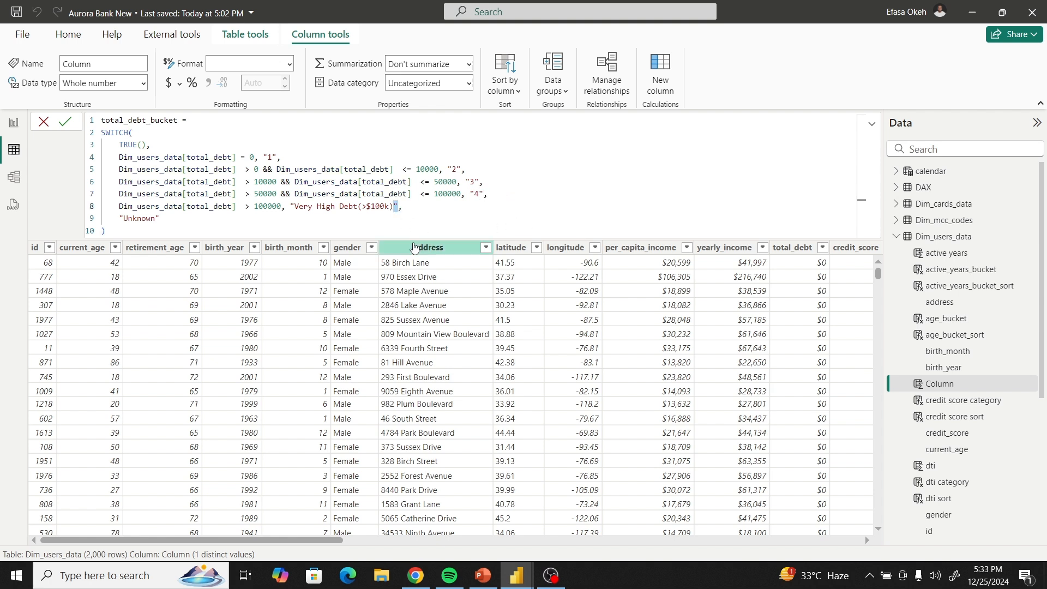
# Change the "Very High Debt(>$100k)" result in the copied formula to "5".
pyautogui.press('BackSpace')
pyautogui.press('BackSpace')
pyautogui.press('BackSpace')
pyautogui.press('BackSpace')
pyautogui.press('BackSpace')
pyautogui.press('BackSpace')
pyautogui.press('BackSpace')
pyautogui.press('BackSpace')
pyautogui.press('BackSpace')
pyautogui.press('BackSpace')
pyautogui.press('BackSpace')
pyautogui.press('BackSpace')
pyautogui.press('BackSpace')
pyautogui.press('BackSpace')
pyautogui.press('BackSpace')
pyautogui.press('BackSpace')
pyautogui.press('BackSpace')
pyautogui.press('BackSpace')
pyautogui.press('BackSpace')
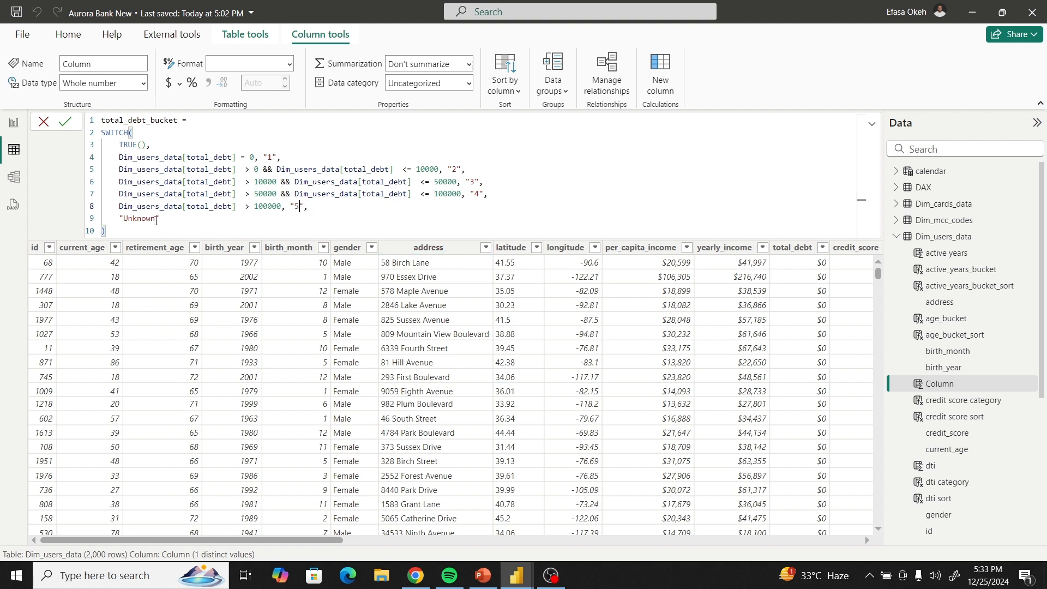
# Change the default "Unknown" result in the copied formula to "6".
pyautogui.doubleClick(156, 219)
pyautogui.press('Right')
pyautogui.press('BackSpace')
pyautogui.press('BackSpace')
pyautogui.press('BackSpace')
pyautogui.press('BackSpace')
pyautogui.press('BackSpace')
pyautogui.press('BackSpace')
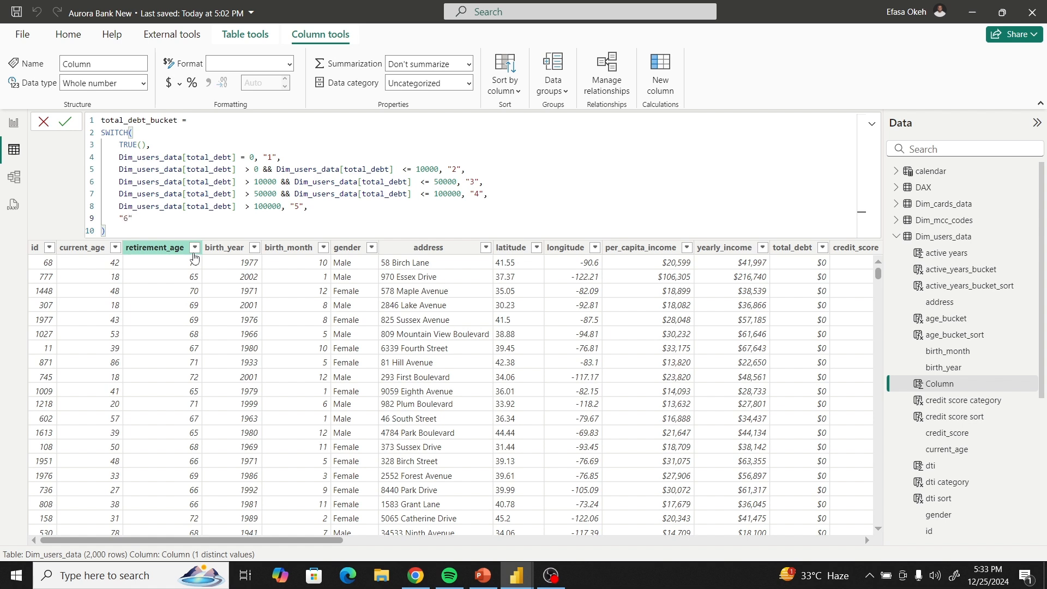
# Rename the new column in its formula as "total_debt_bucket sort" and commit the formula.
pyautogui.doubleClick(179, 120)
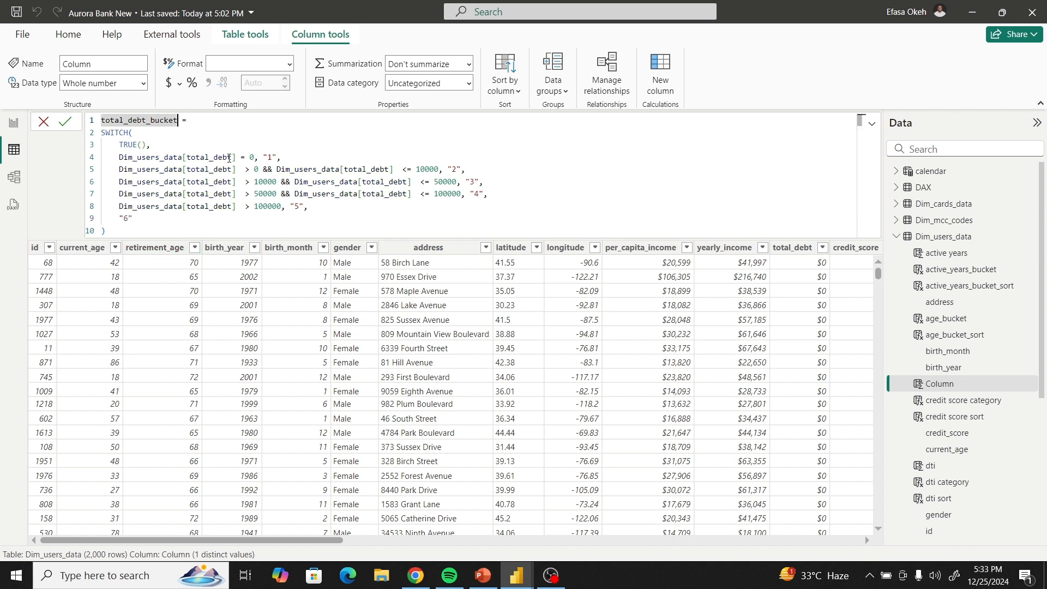
pyautogui.press('Right')
pyautogui.write('cat')
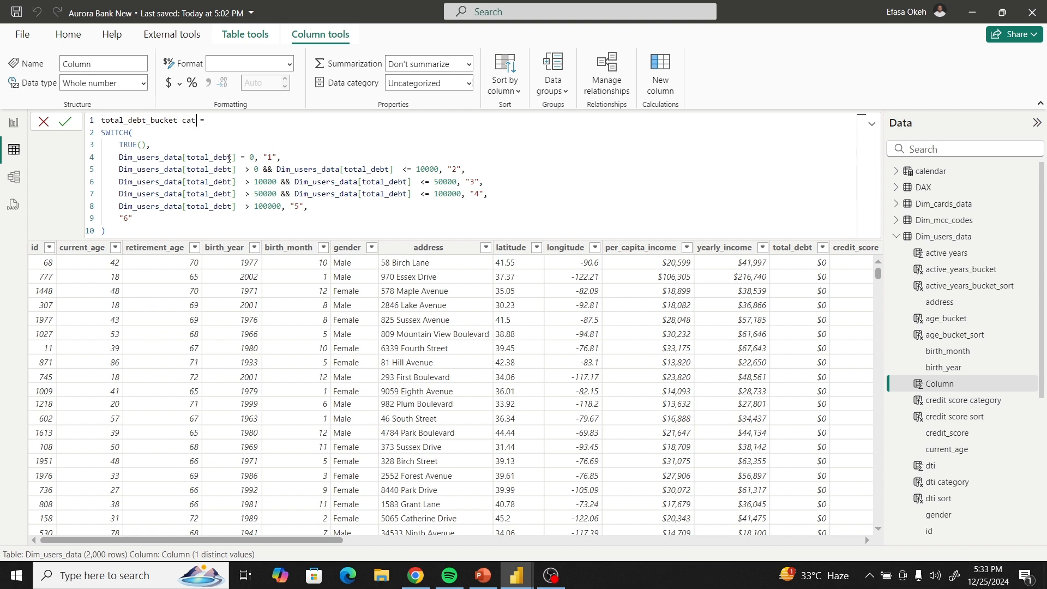
pyautogui.press('BackSpace')
pyautogui.press('BackSpace')
pyautogui.write('sor')
pyautogui.press('Return')
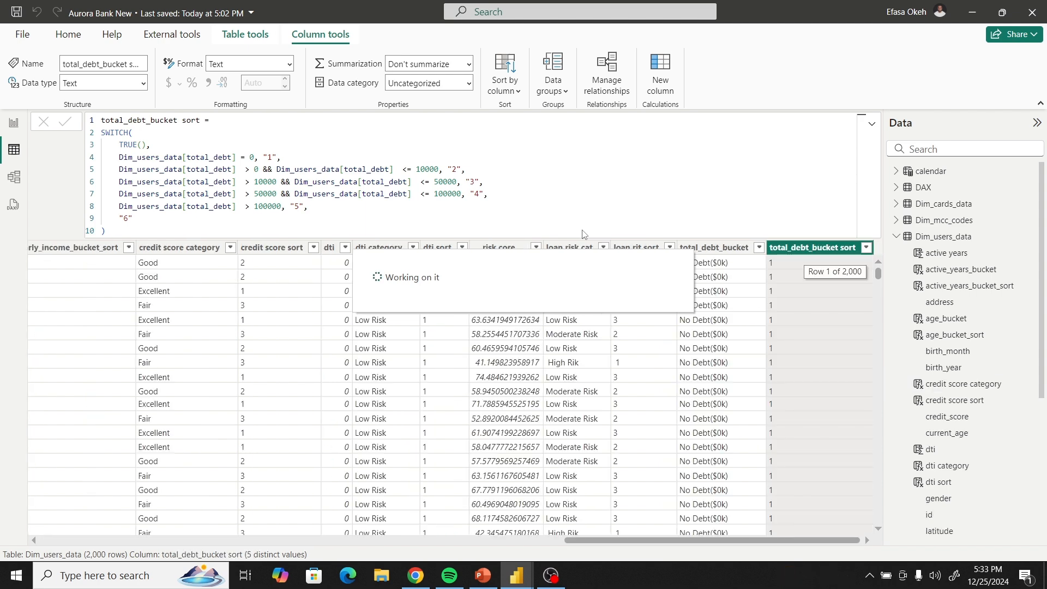
# Sort the total_debt_bucket column by total_debt_bucket sort.
pyautogui.click(719, 254)
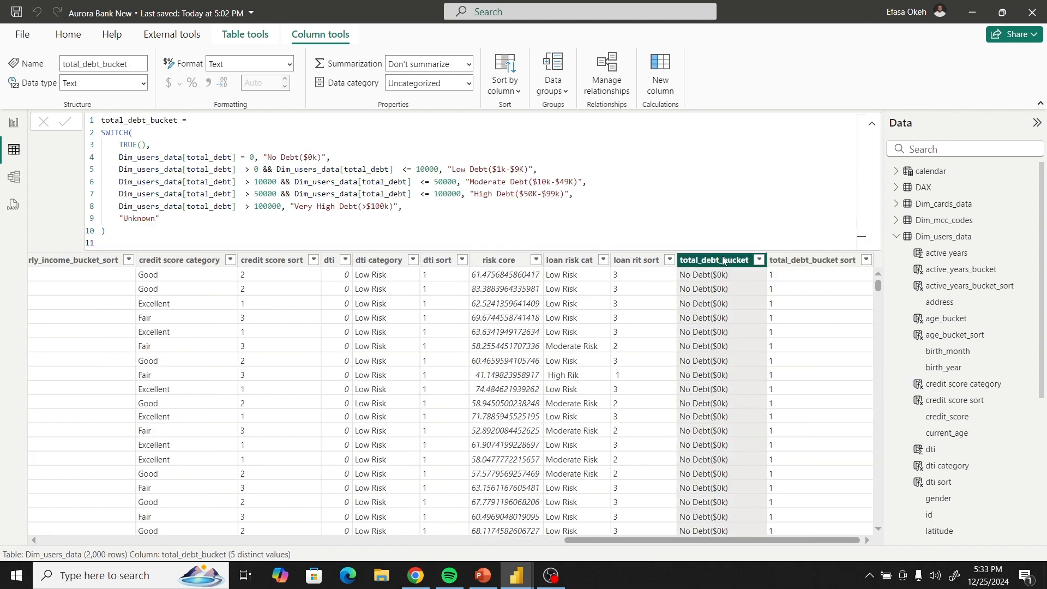
pyautogui.click(504, 84)
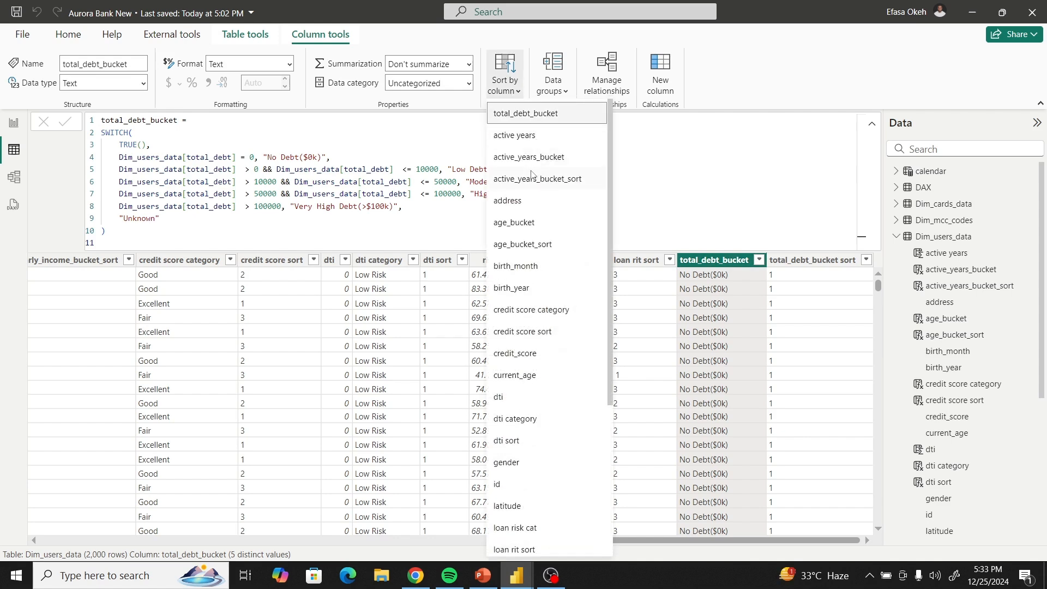
pyautogui.moveTo(612, 292); pyautogui.dragTo(624, 399)
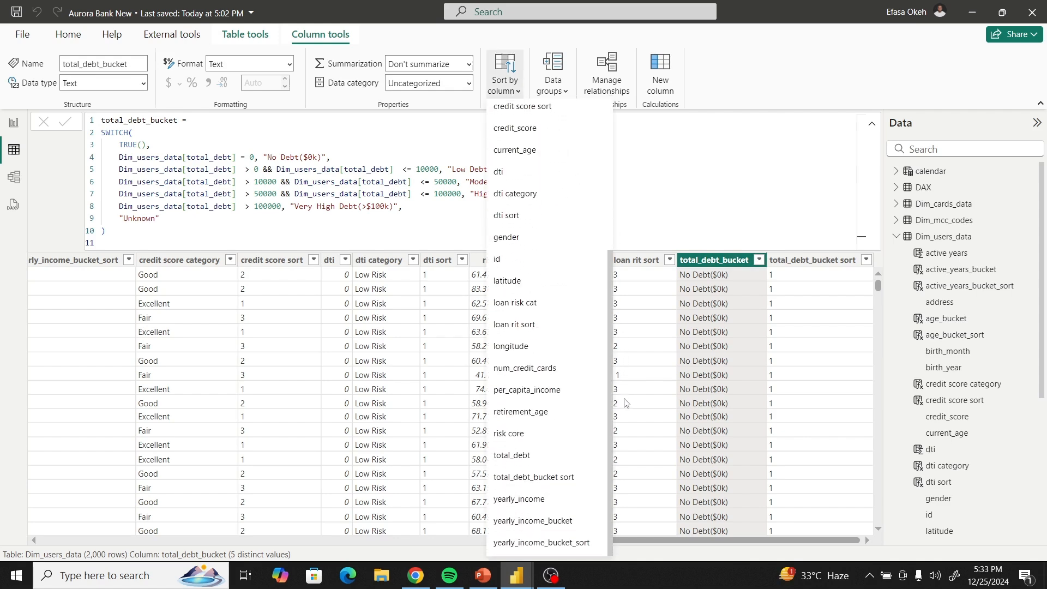
pyautogui.click(547, 478)
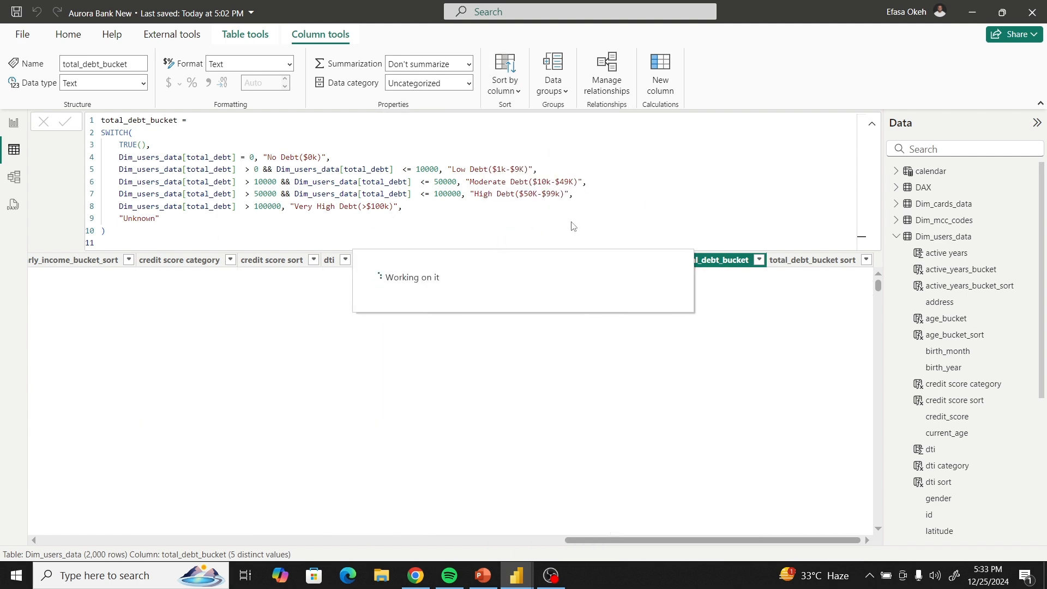
# Return to the report page and assign the total_debt_bucket field to the empty second slicer.
pyautogui.click(13, 125)
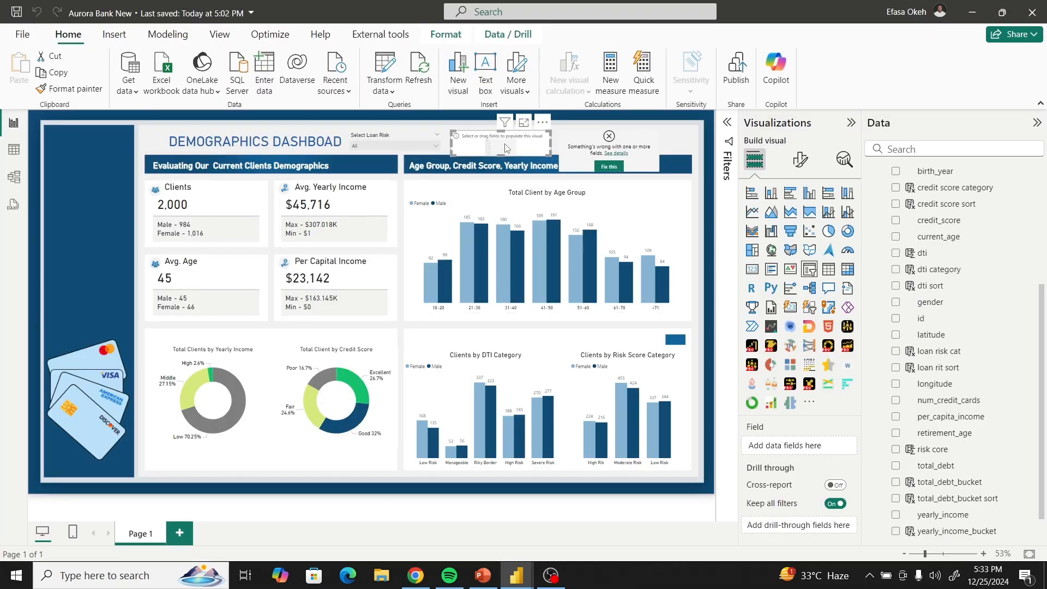
pyautogui.scroll(-1, 935, 420)
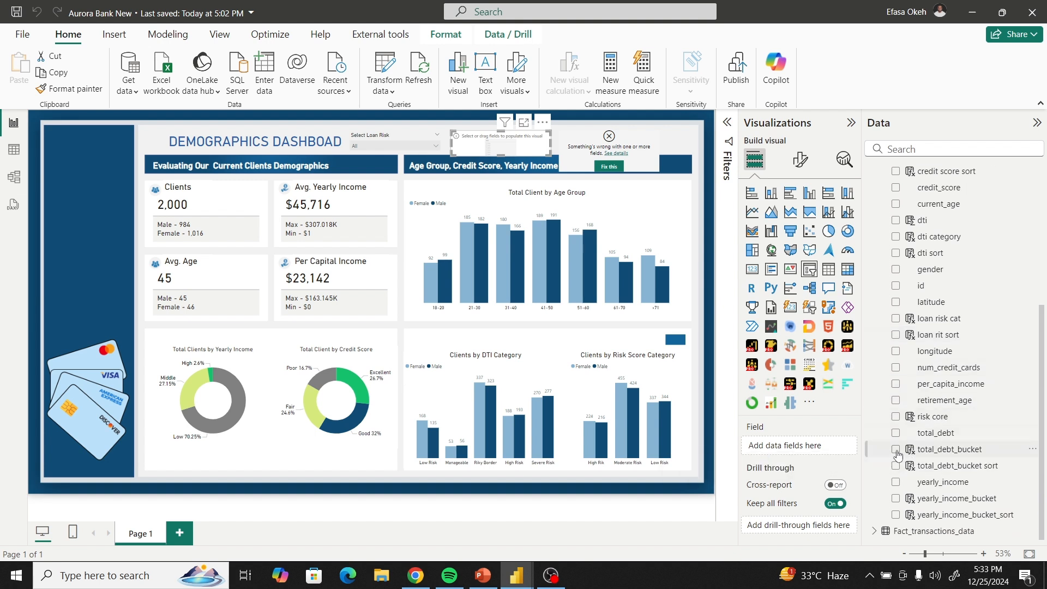
pyautogui.click(895, 449)
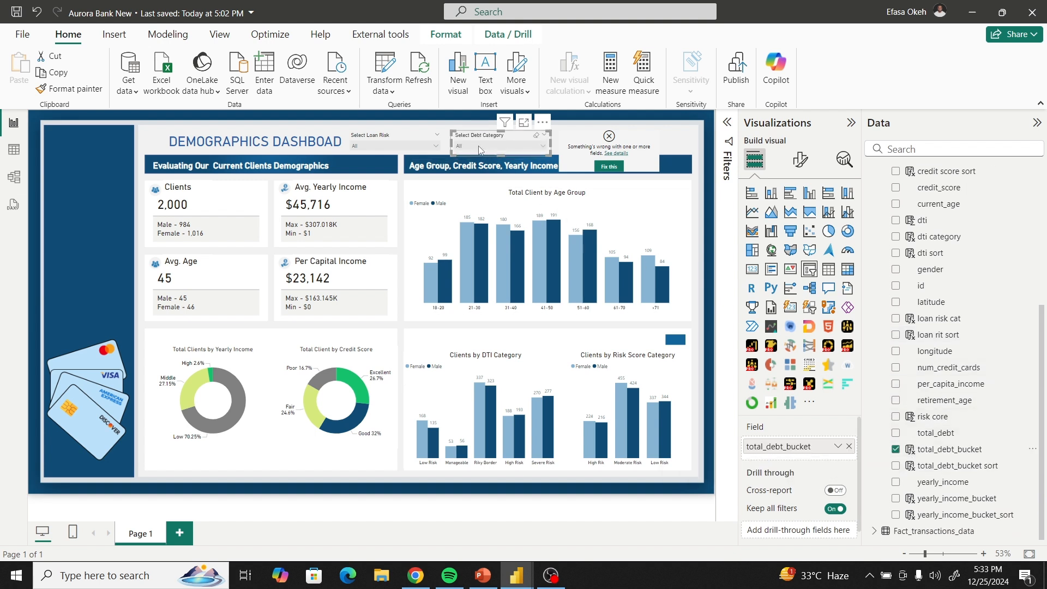
pyautogui.click(479, 150)
pyautogui.click(478, 143)
# Select the broken third slicer and switch to the Aurora_Bank report's Demographics page to check the matching slicer.
pyautogui.click(586, 144)
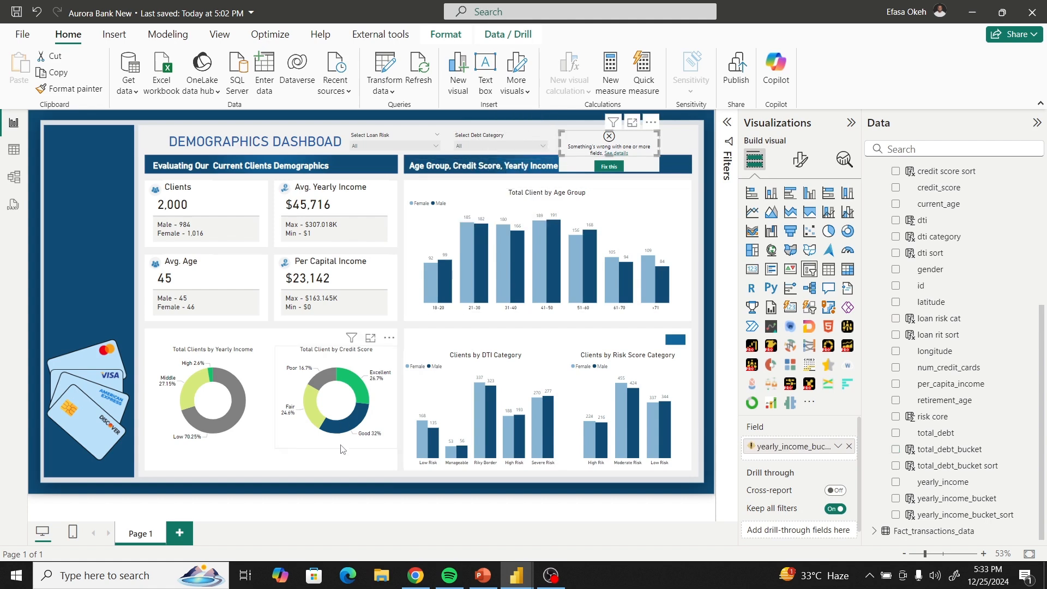
pyautogui.moveTo(516, 576)
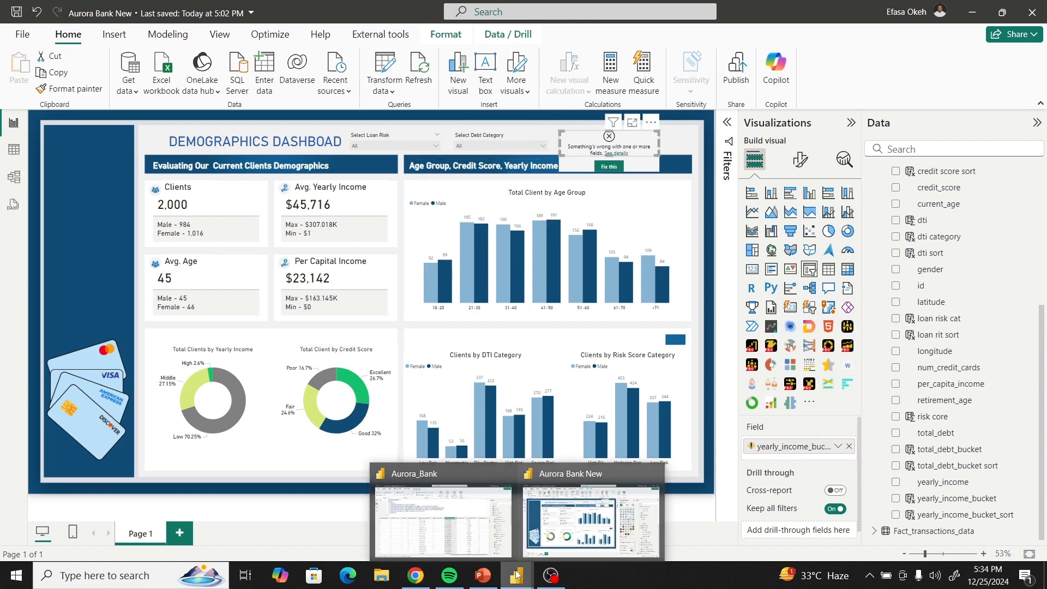
pyautogui.click(450, 528)
pyautogui.click(14, 122)
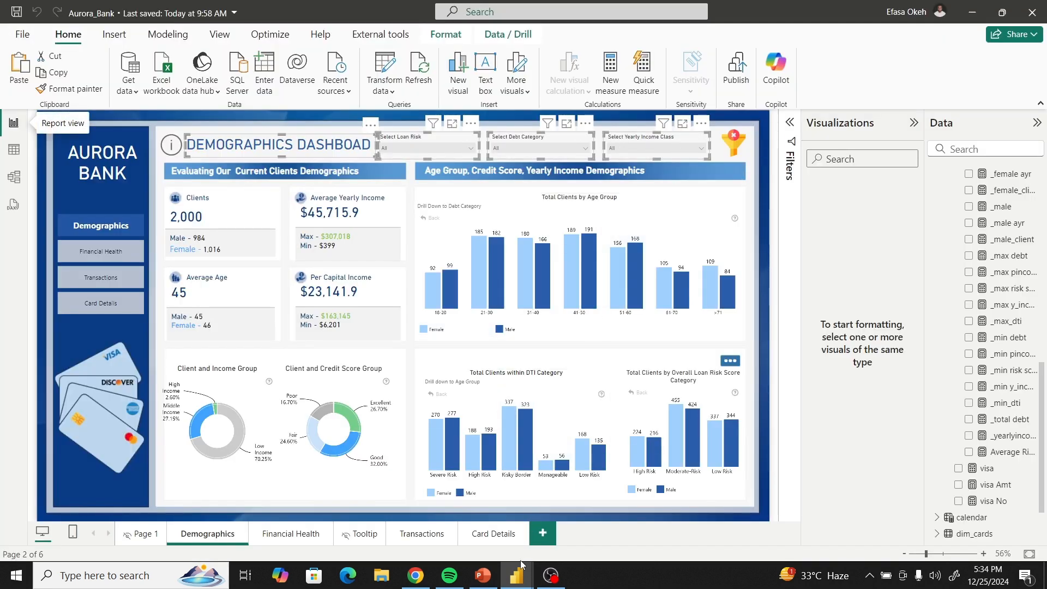
# Switch back to the Aurora Bank New report and replace the third slicer's broken field with yearly_income_bucket.
pyautogui.moveTo(516, 576)
pyautogui.click(591, 545)
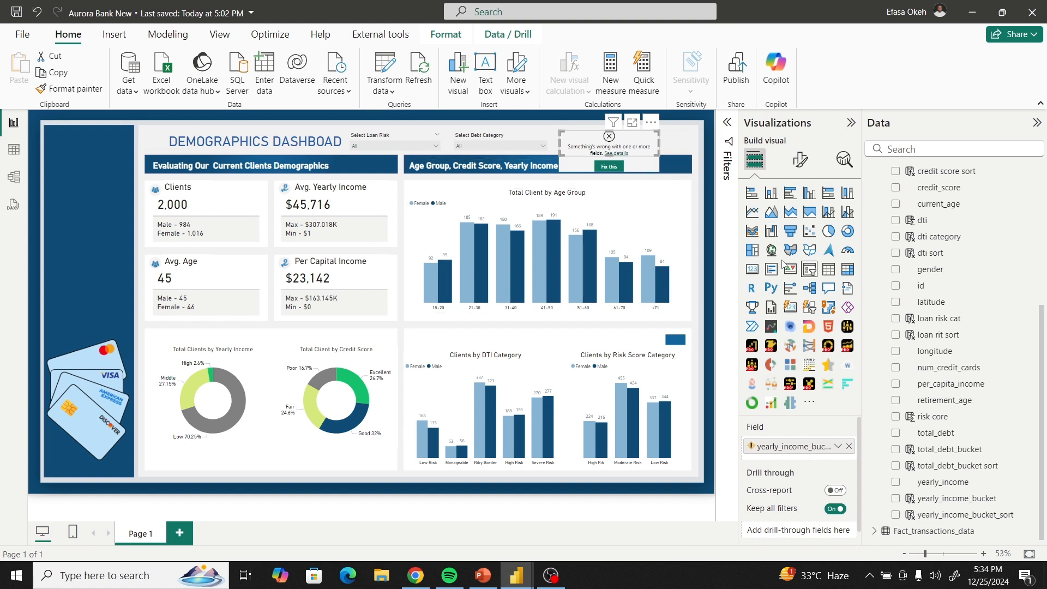
pyautogui.click(848, 447)
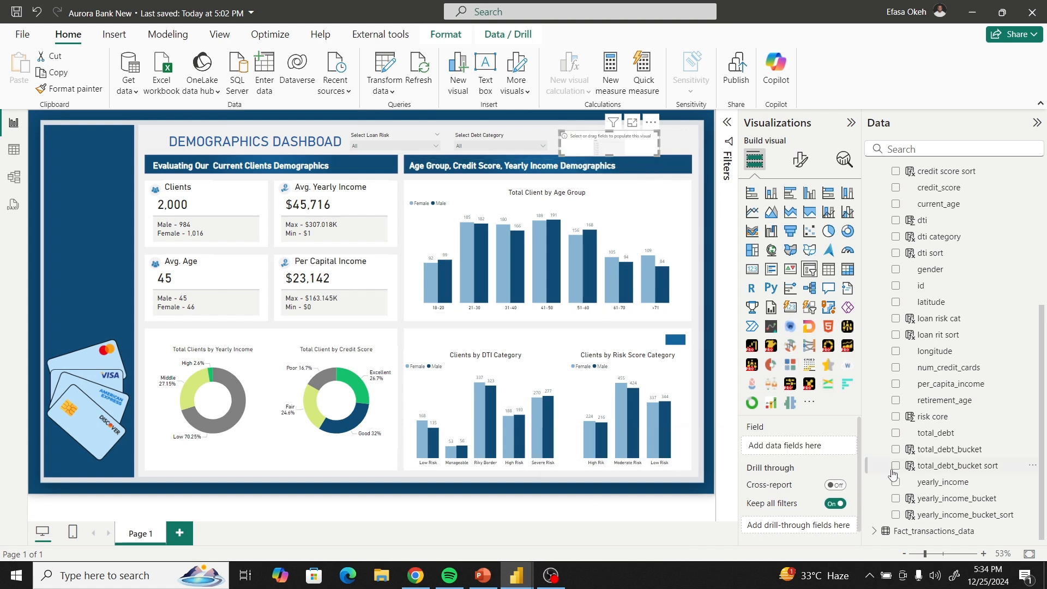
pyautogui.click(896, 498)
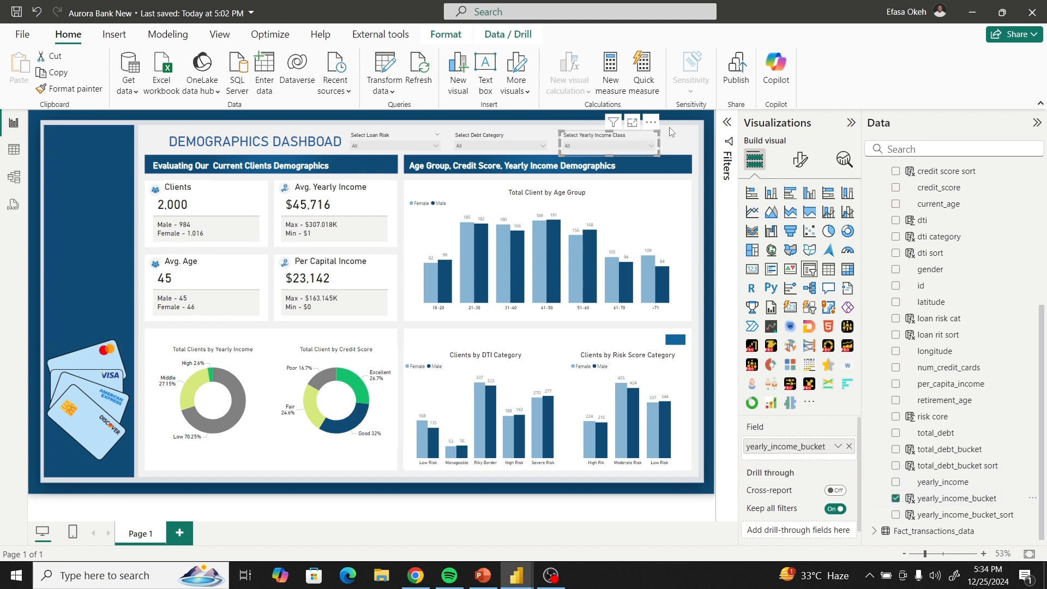
pyautogui.click(680, 140)
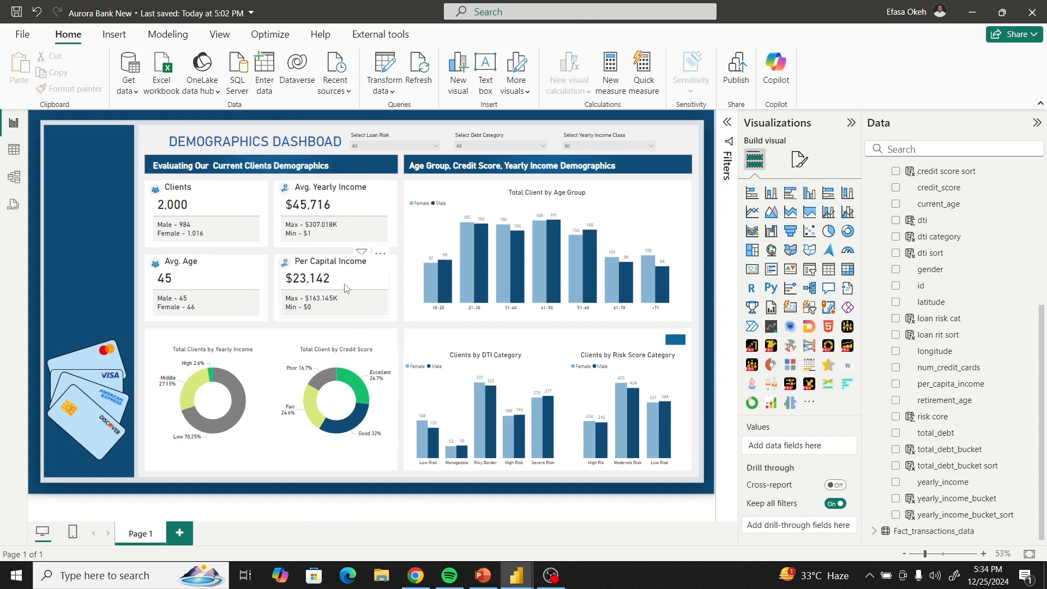
# Test the Select Loan Risk slicer by filtering the dashboard to High Rik and Moderate Risk in turn.
pyautogui.click(394, 146)
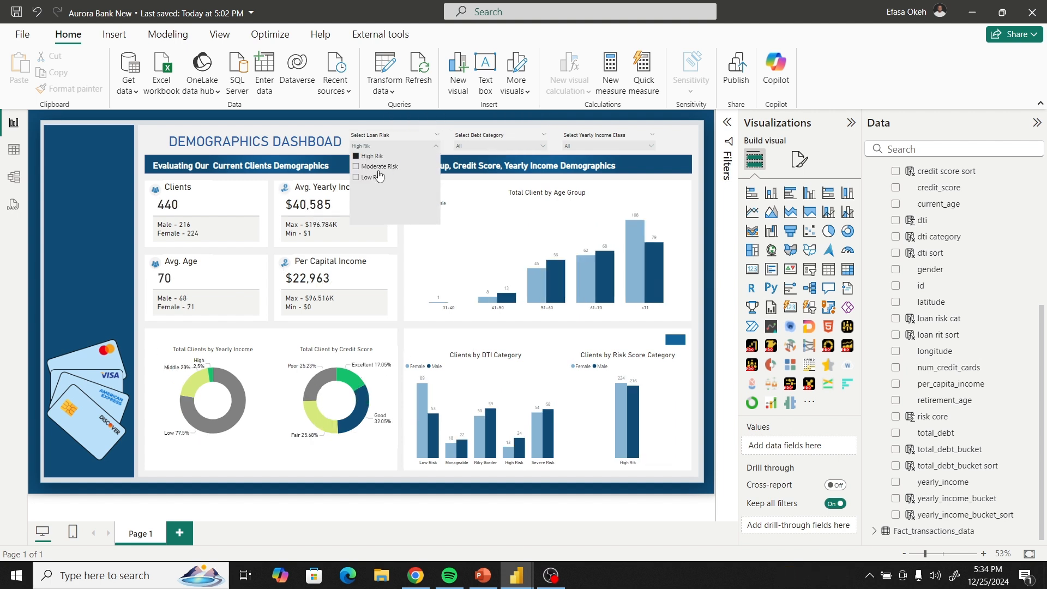
pyautogui.click(378, 166)
pyautogui.click(384, 139)
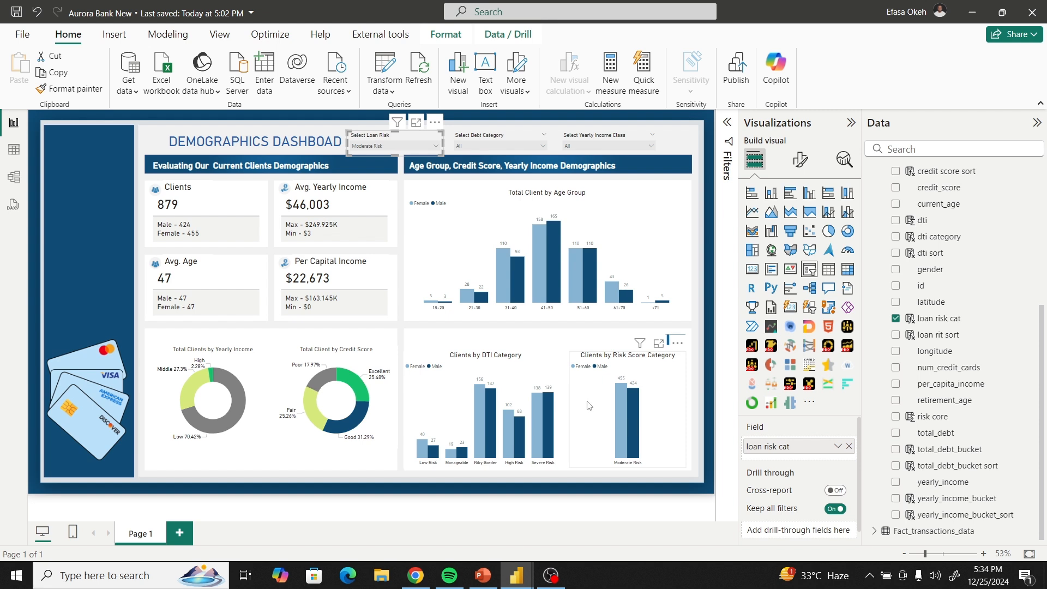
# Stop the Loan Risk slicer from filtering the Clients by Risk Score Category chart and clear the slicer's selection.
pyautogui.click(445, 35)
pyautogui.click(30, 71)
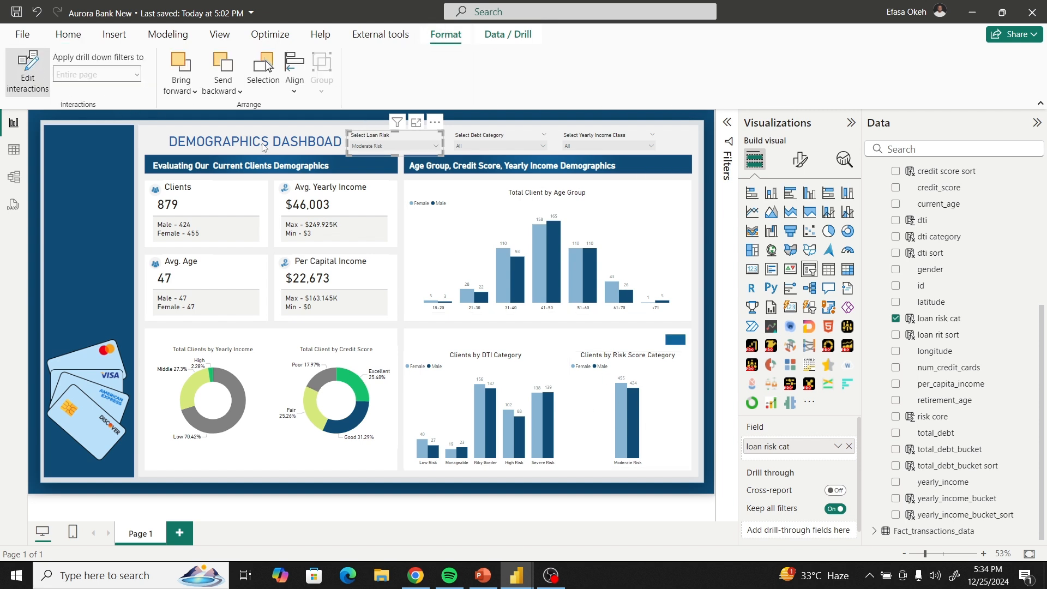
pyautogui.click(672, 343)
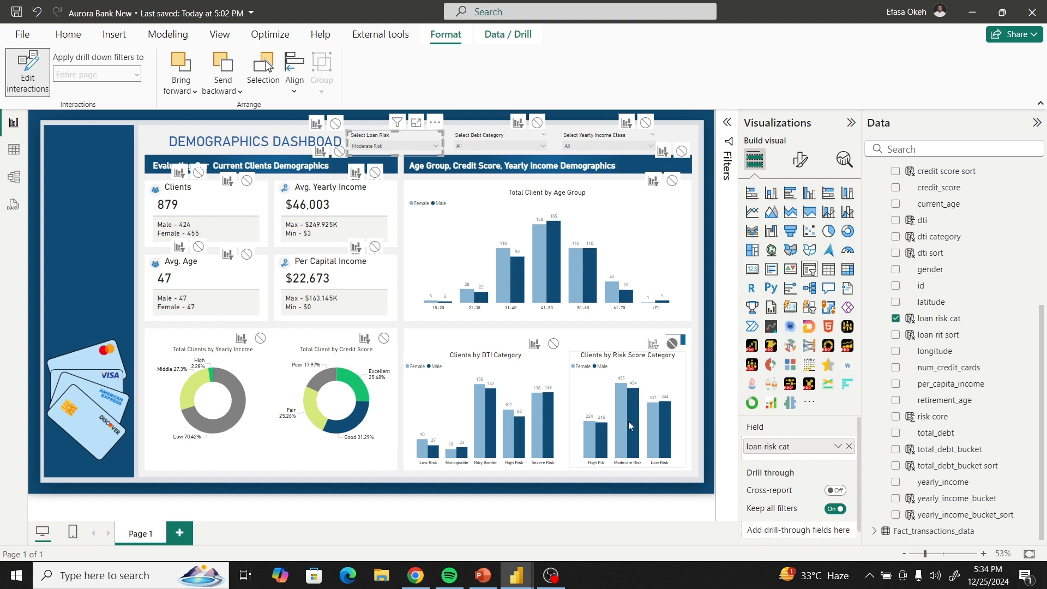
pyautogui.click(28, 71)
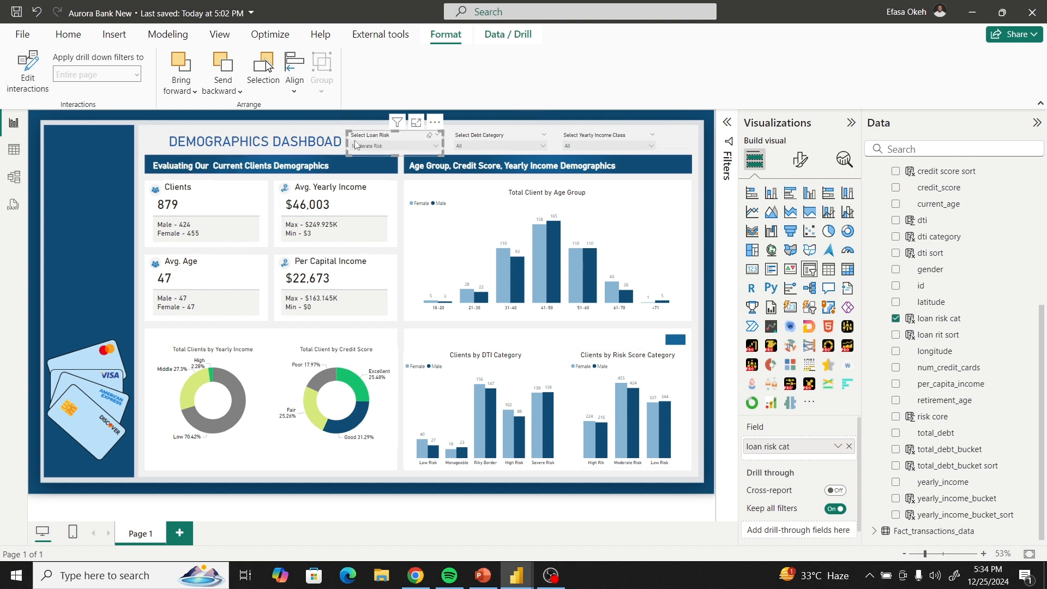
pyautogui.click(430, 135)
# Test the Select Debt Category slicer with the Low, High and Moderate Debt options, and clear its selection.
pyautogui.click(480, 146)
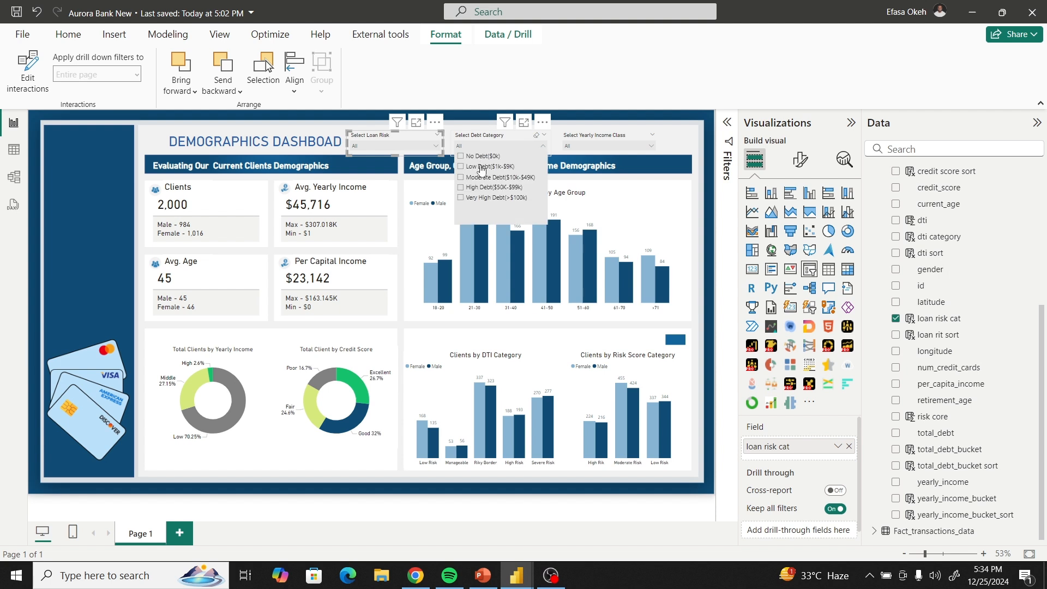
pyautogui.click(481, 168)
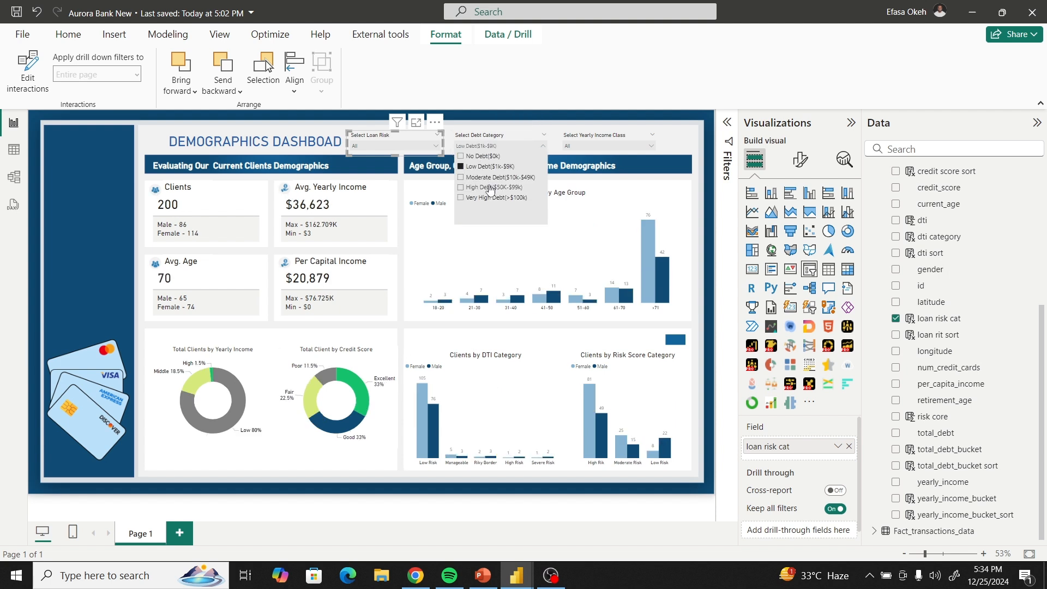
pyautogui.click(487, 188)
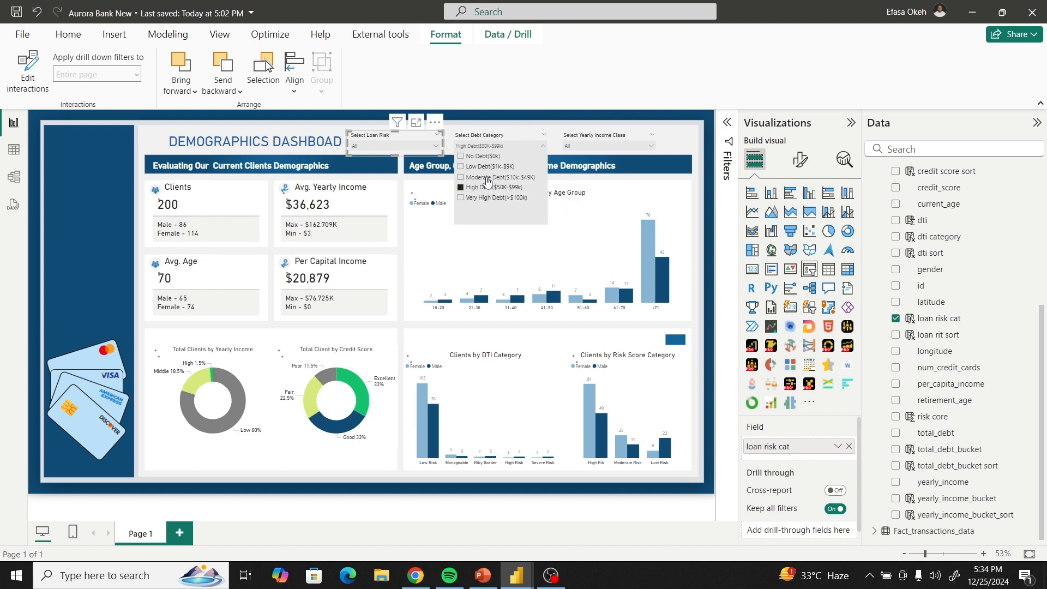
pyautogui.click(488, 177)
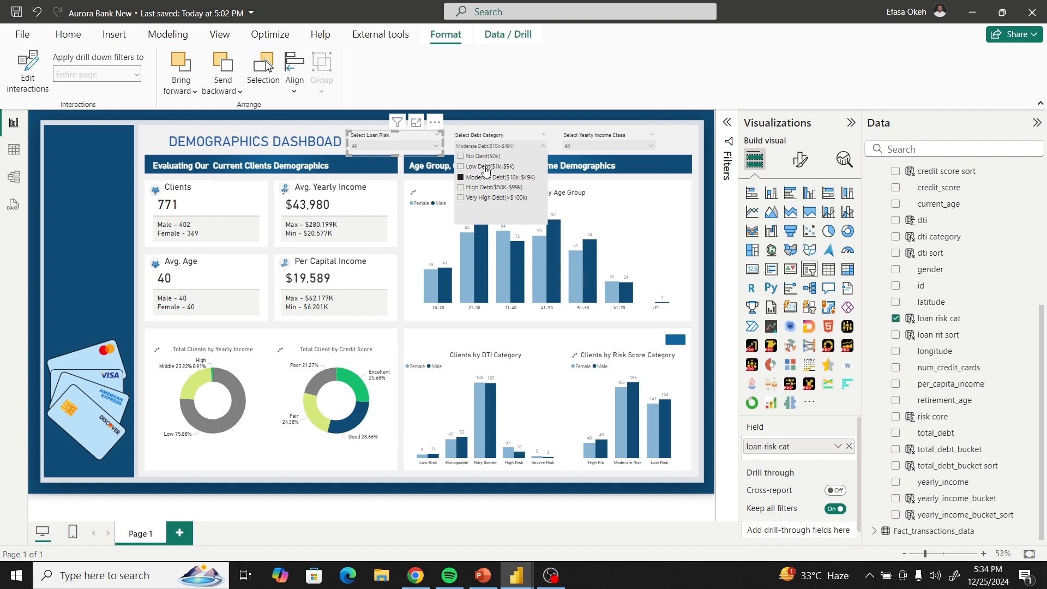
pyautogui.click(485, 169)
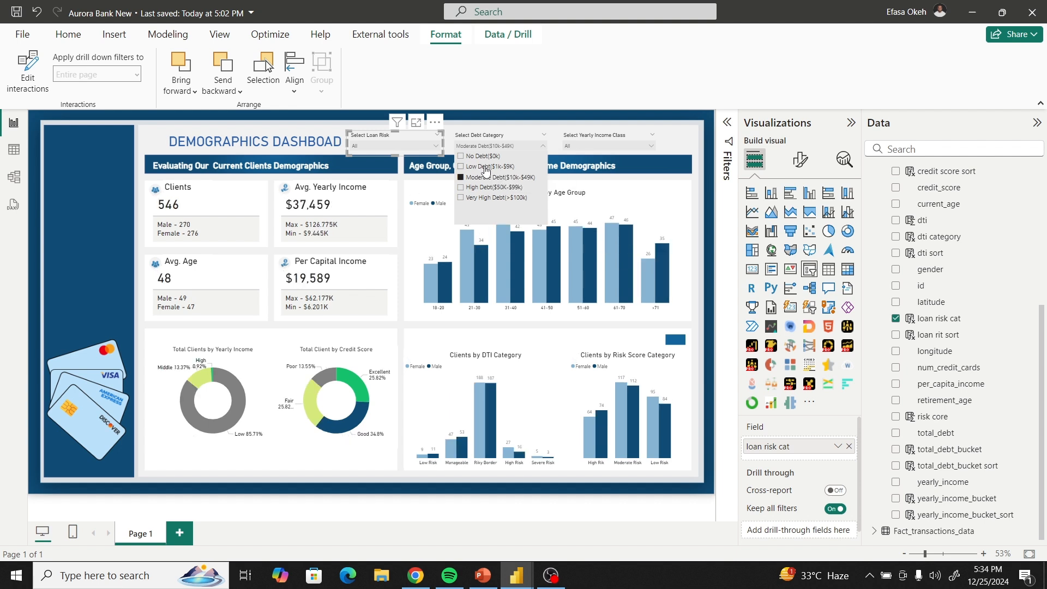
pyautogui.click(485, 136)
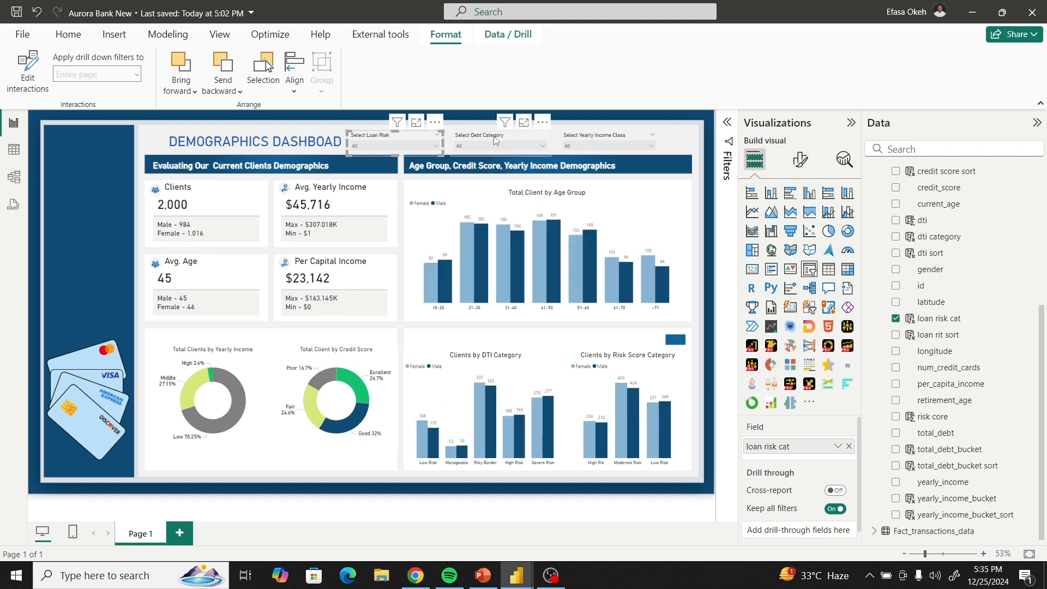
# Test the Select Yearly Income Class slicer by filtering the dashboard to Middle.
pyautogui.click(579, 144)
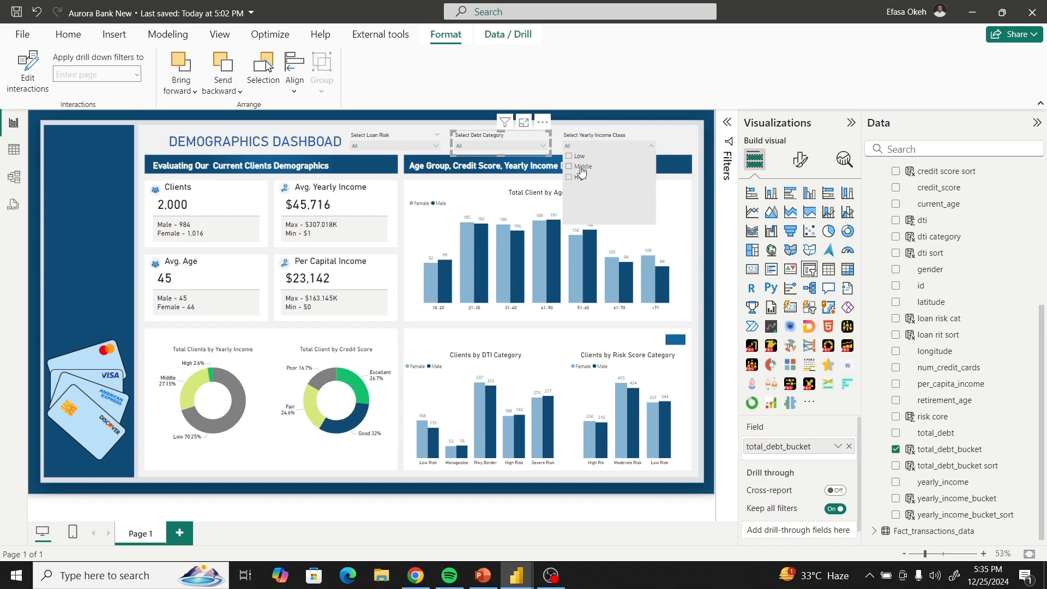
pyautogui.click(581, 166)
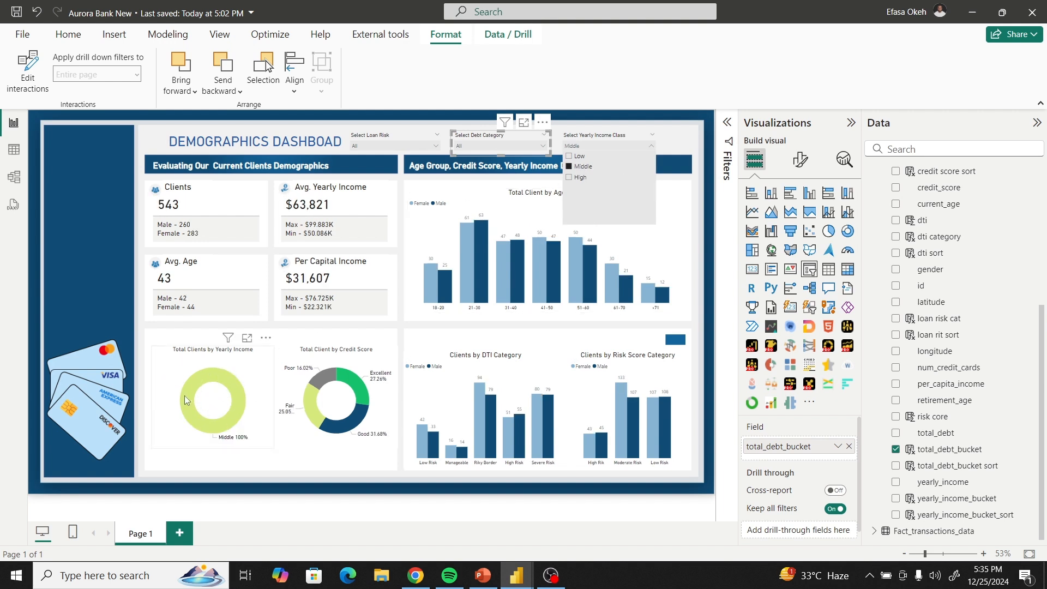
pyautogui.click(603, 139)
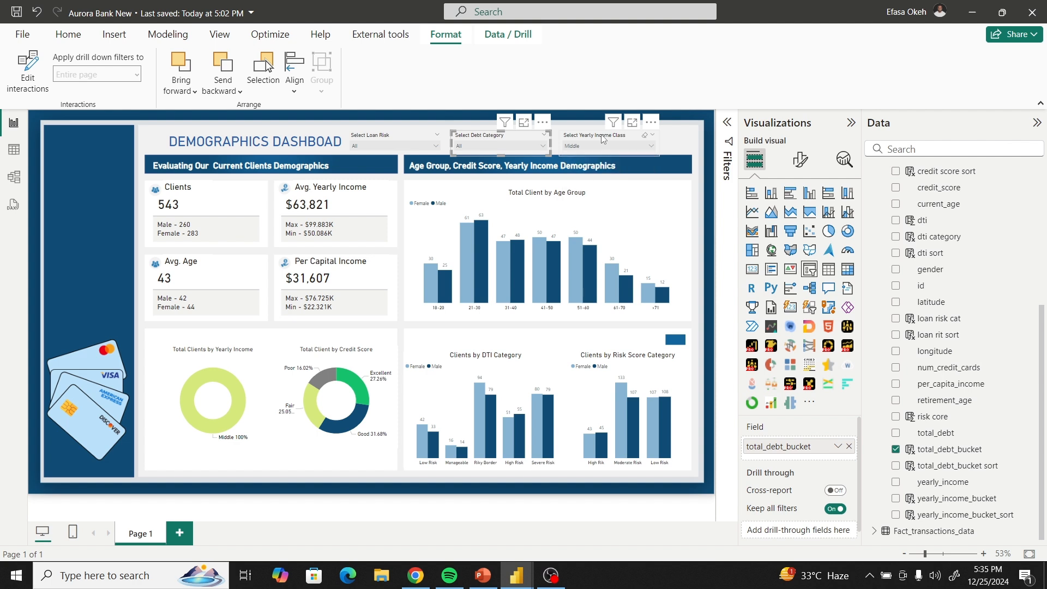
# Stop the Yearly Income Class slicer from filtering the Total Clients by Yearly Income donut chart and clear the slicer's selection.
pyautogui.click(603, 139)
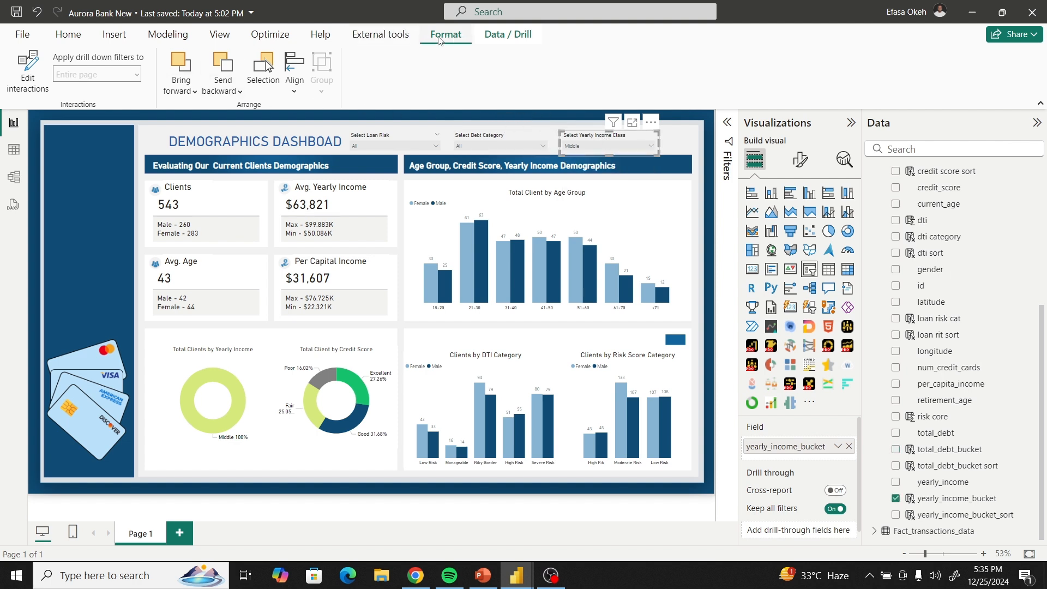
pyautogui.click(25, 77)
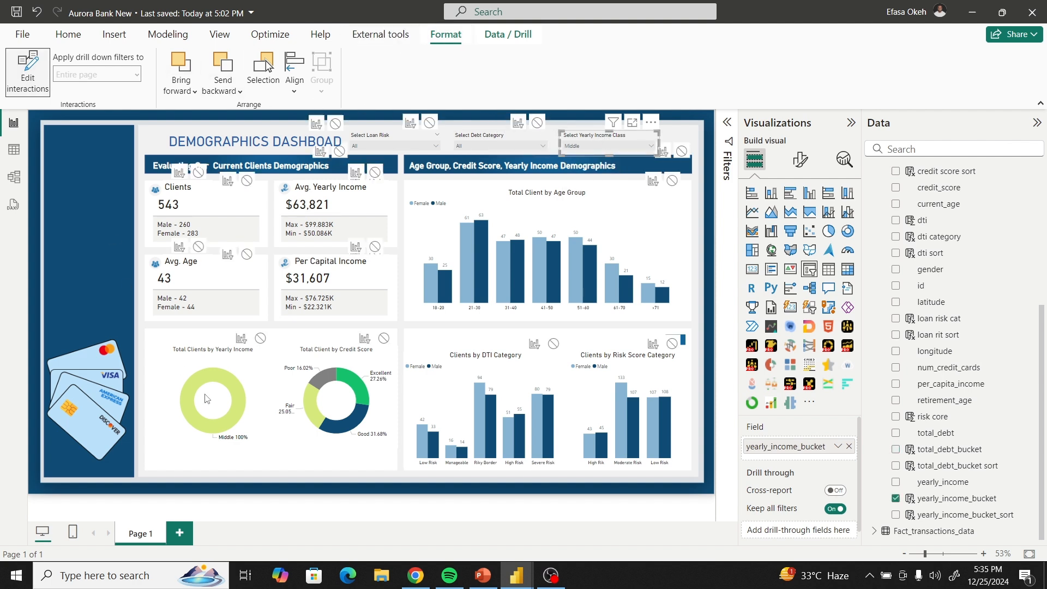
pyautogui.click(260, 338)
pyautogui.click(33, 93)
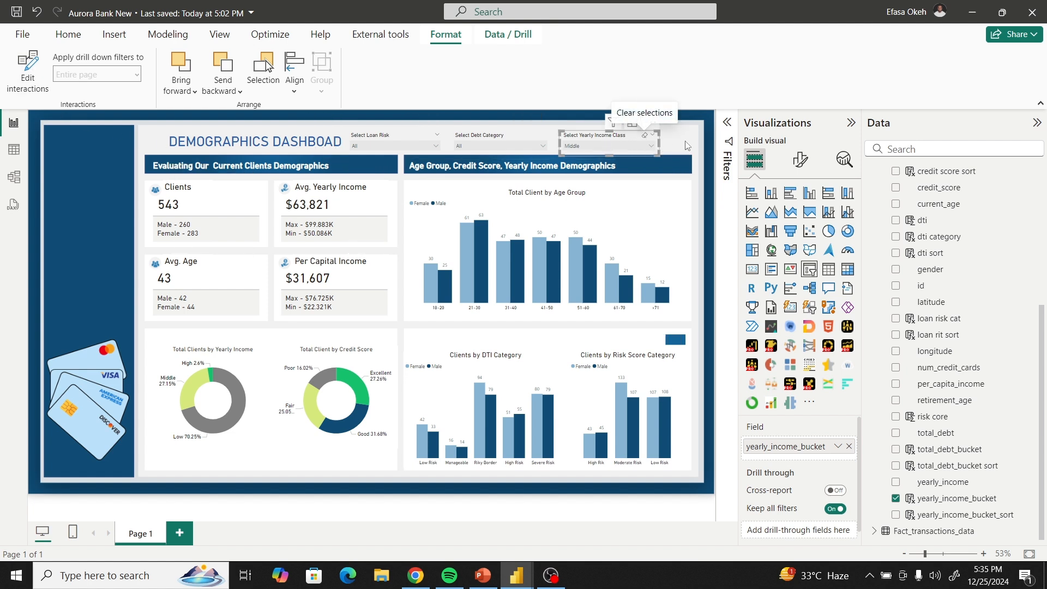
pyautogui.click(645, 135)
pyautogui.click(677, 294)
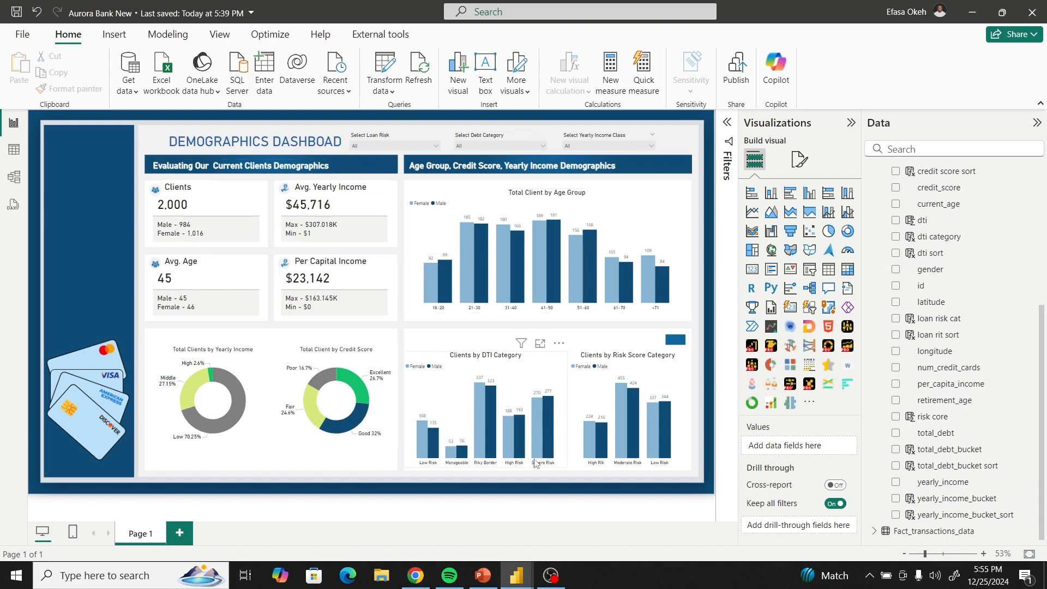
# Switch to the Aurora_Bank report and examine the tooltip on the marker above the overall loan risk score chart.
pyautogui.moveTo(517, 575)
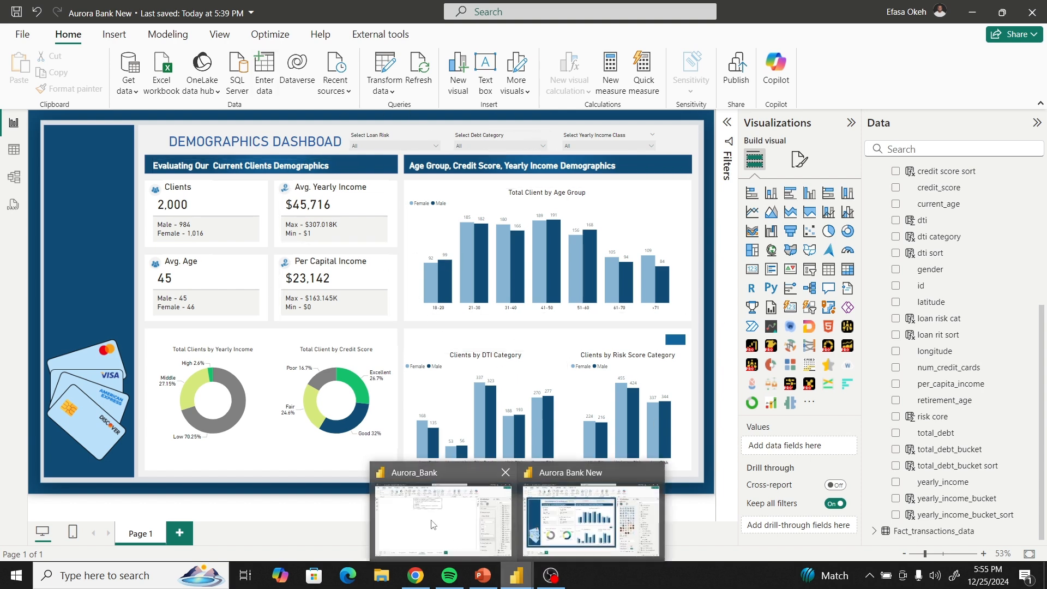
pyautogui.click(433, 525)
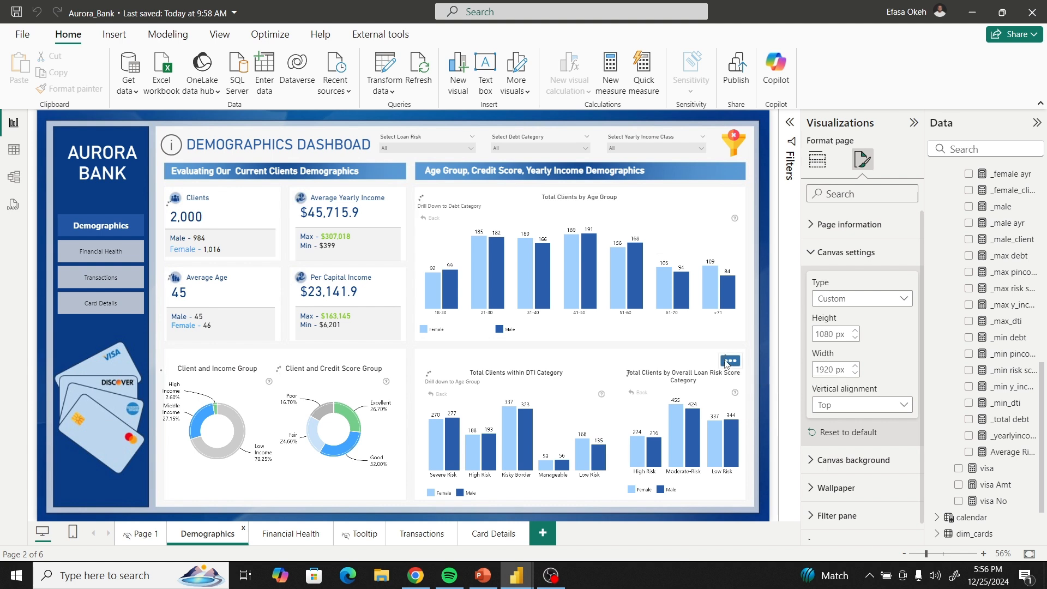
pyautogui.moveTo(729, 363)
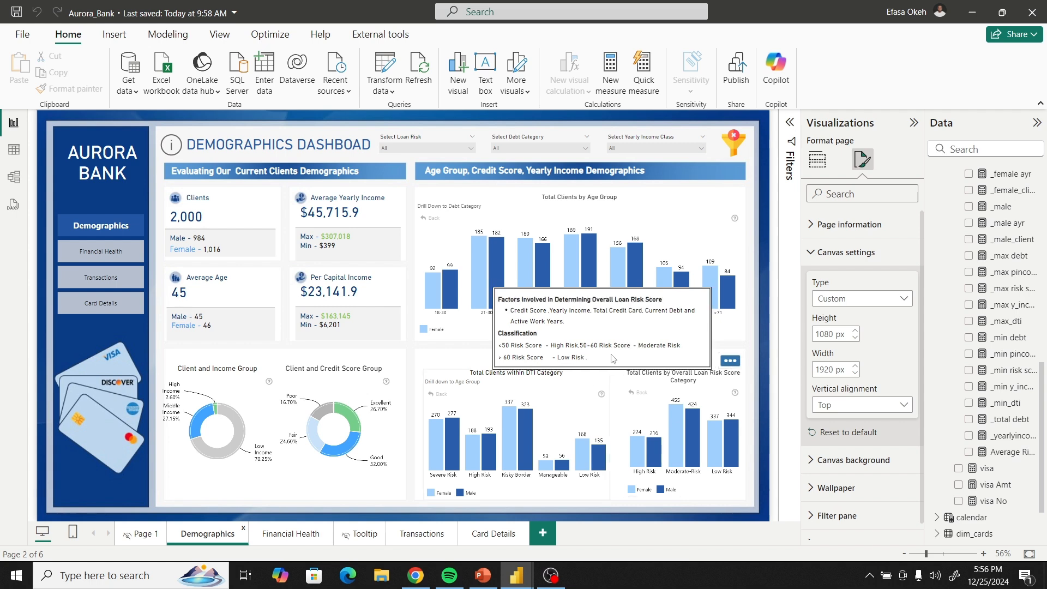
# Return to the Aurora Bank New report, add a new page and set its canvas type to Tooltip.
pyautogui.moveTo(512, 562)
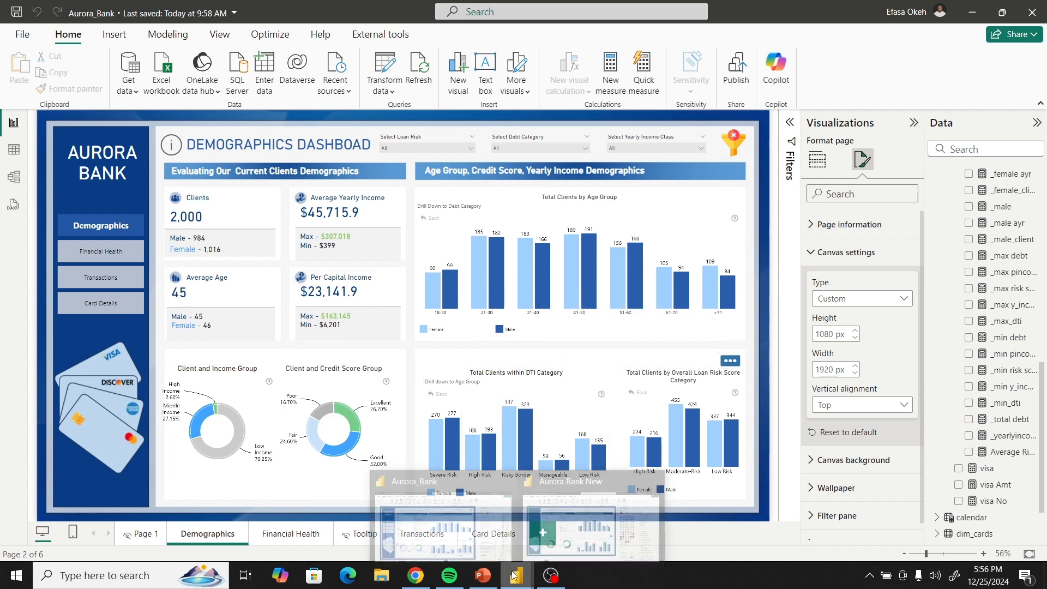
pyautogui.click(554, 523)
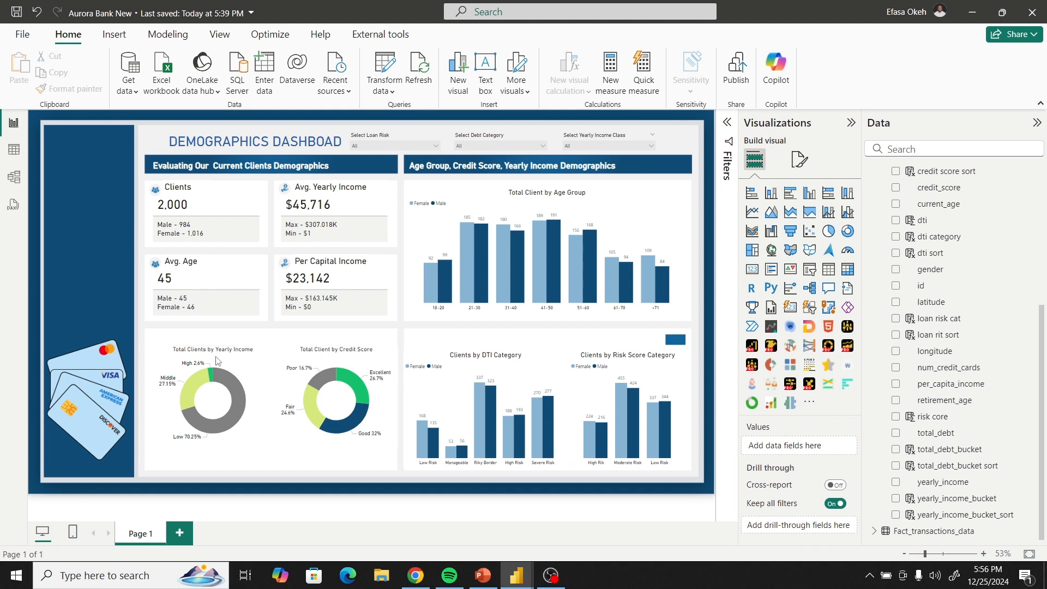
pyautogui.click(181, 536)
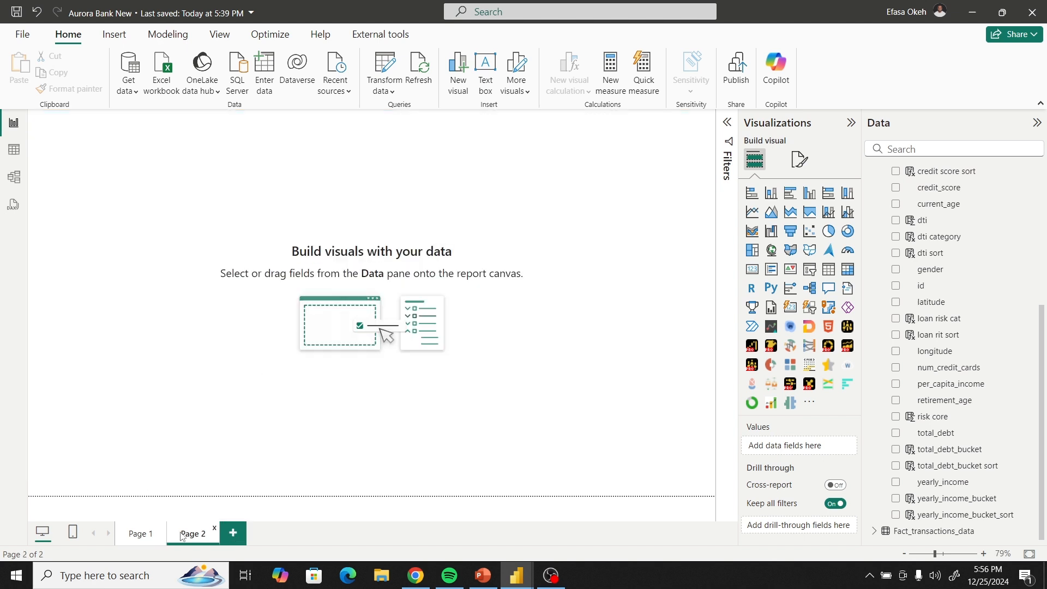
pyautogui.click(800, 159)
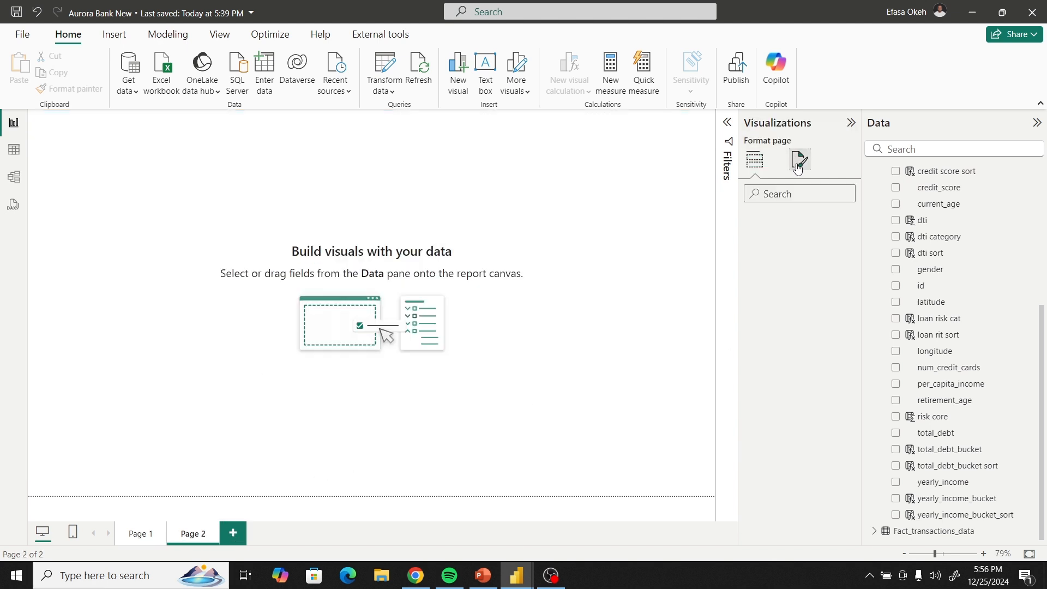
pyautogui.click(773, 253)
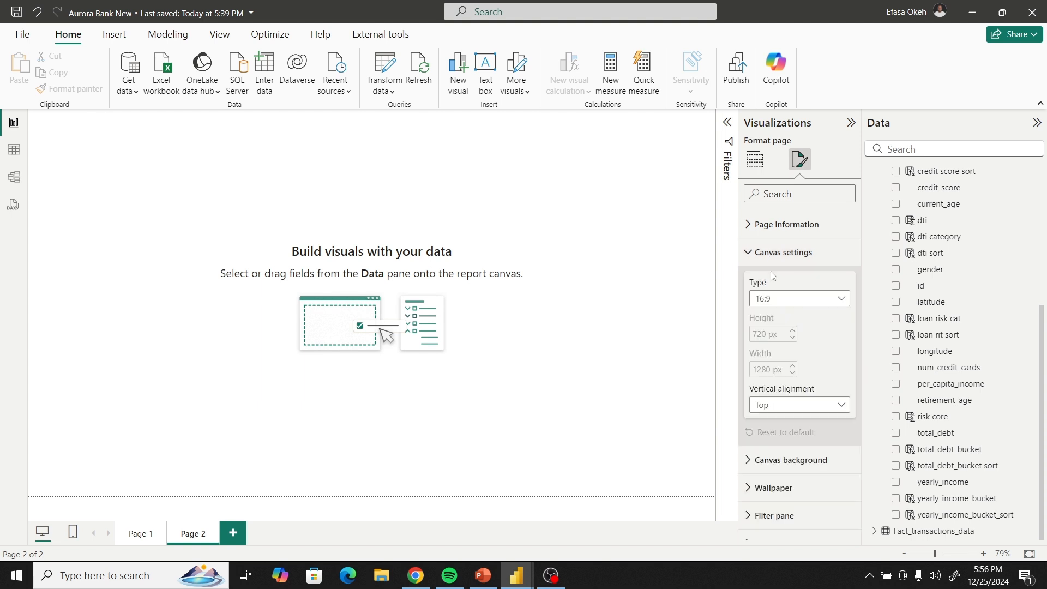
pyautogui.click(777, 299)
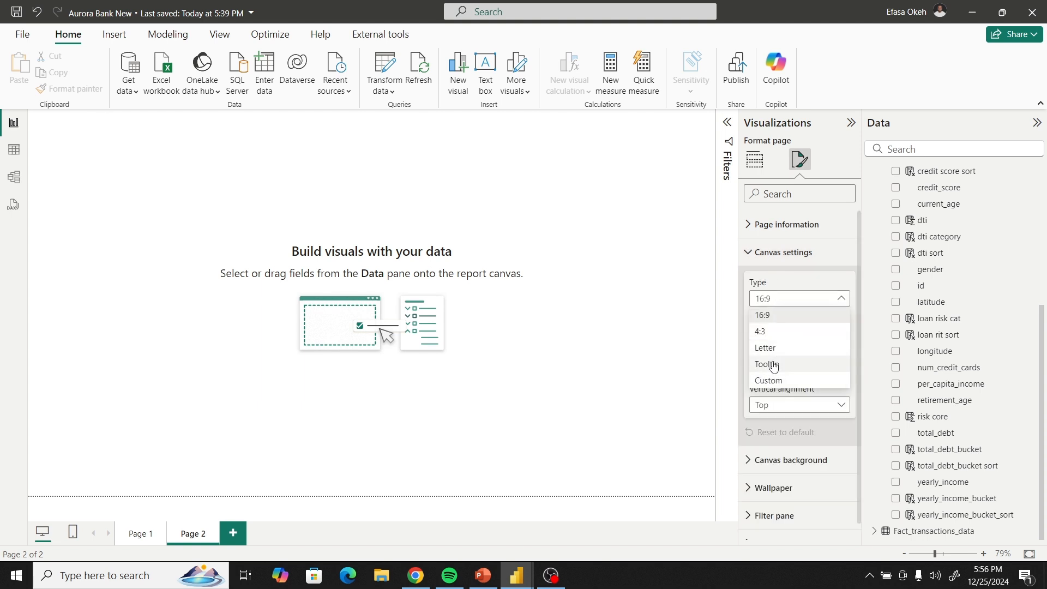
pyautogui.click(772, 364)
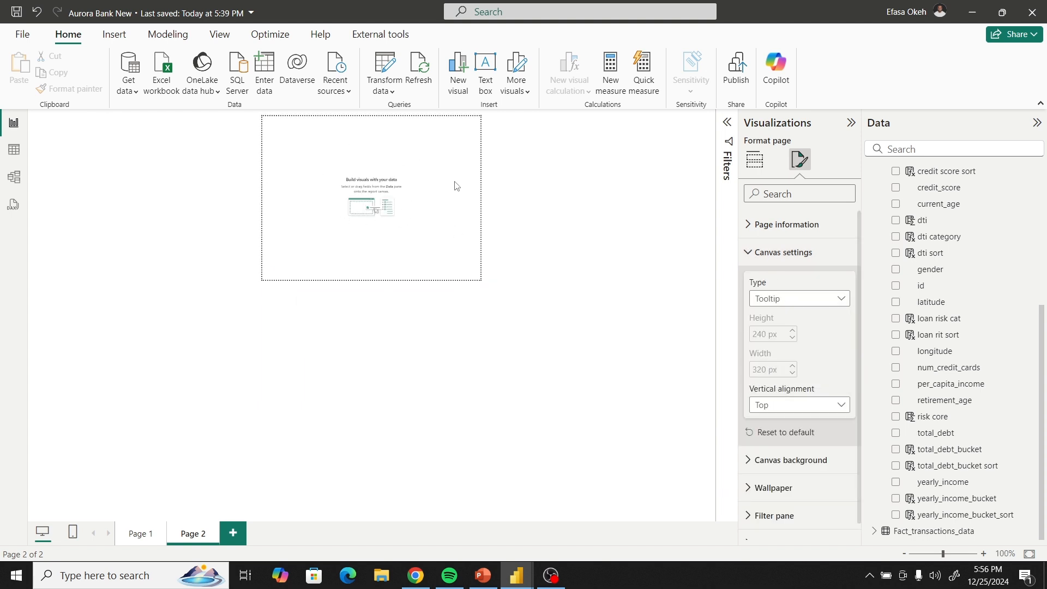
# Insert a text box on the tooltip page, reduce its height and center it horizontally in the page's upper half.
pyautogui.click(485, 76)
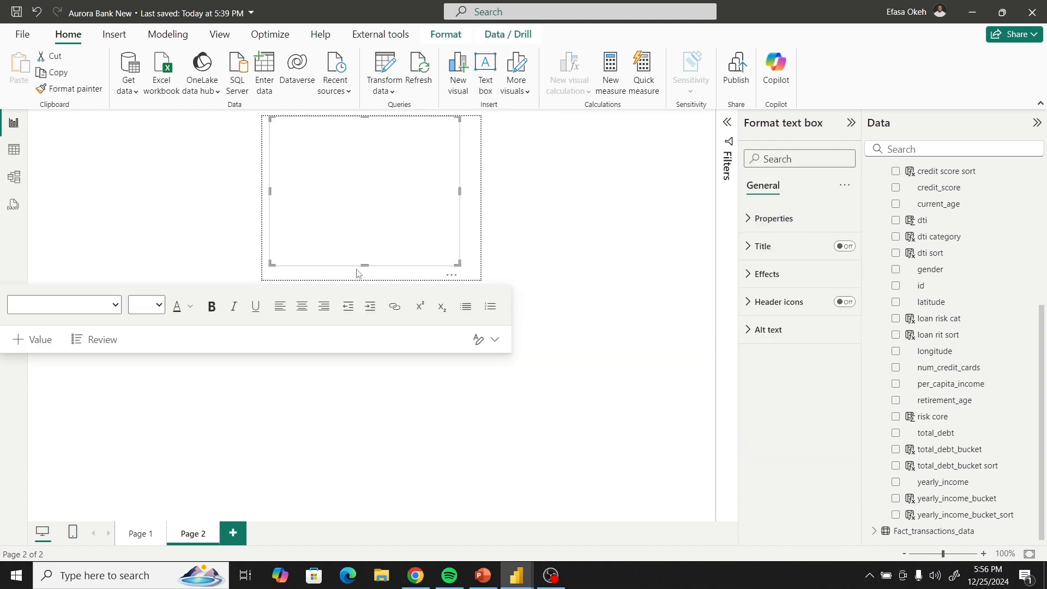
pyautogui.moveTo(358, 274); pyautogui.dragTo(375, 199)
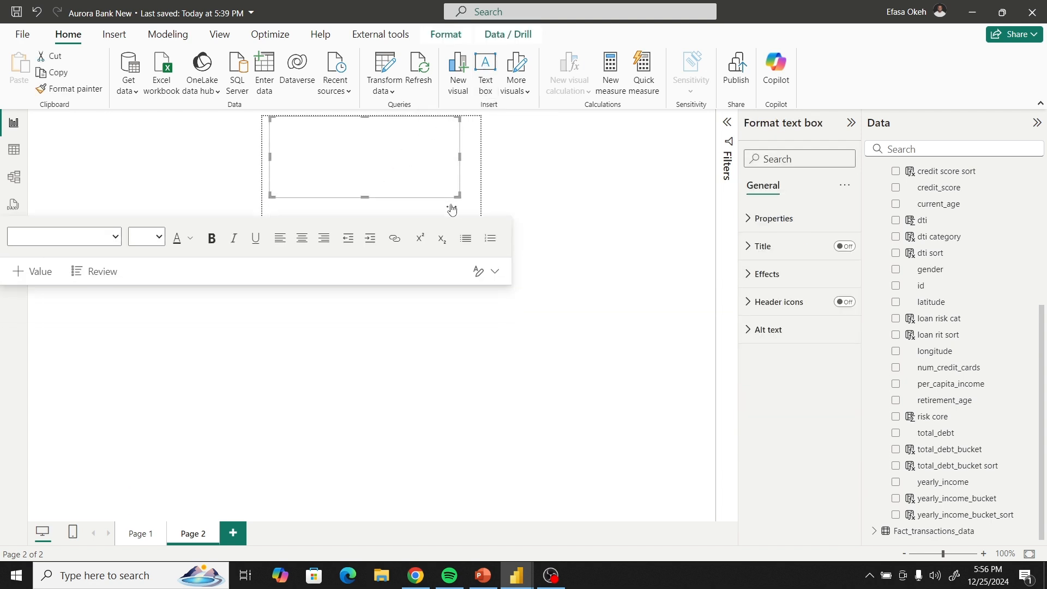
pyautogui.moveTo(449, 205); pyautogui.dragTo(461, 237)
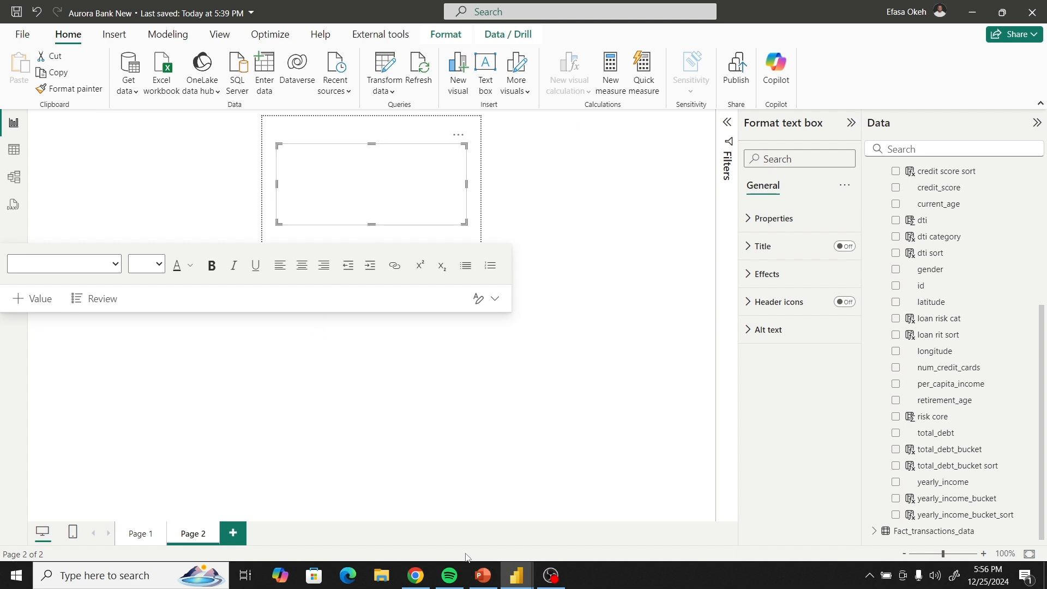
# Switch to the Aurora_Bank report, copy the loan risk score text box from its Tooltip page and examine its wording.
pyautogui.moveTo(514, 574)
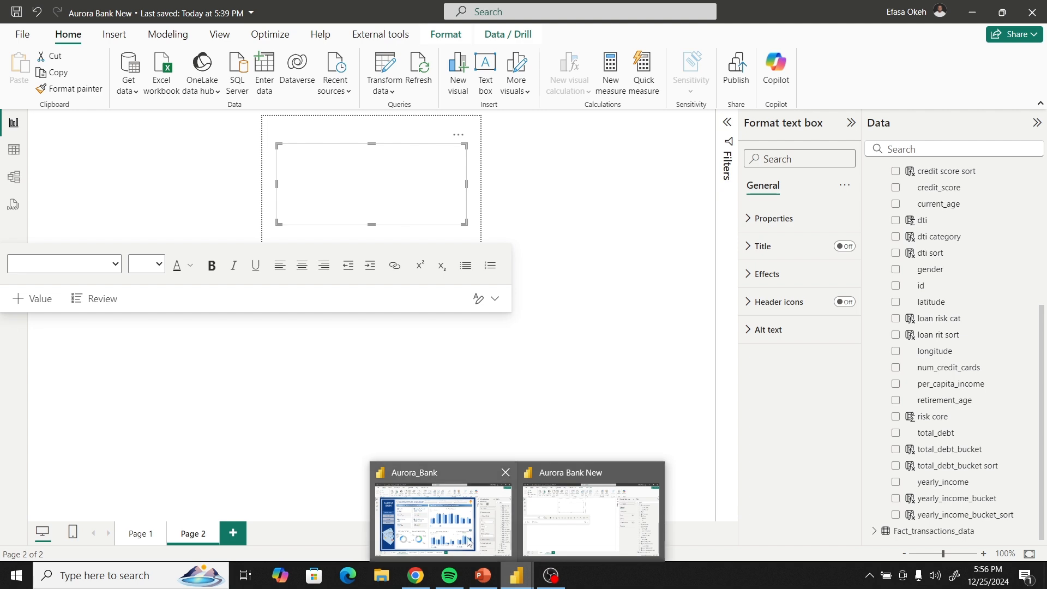
pyautogui.click(446, 528)
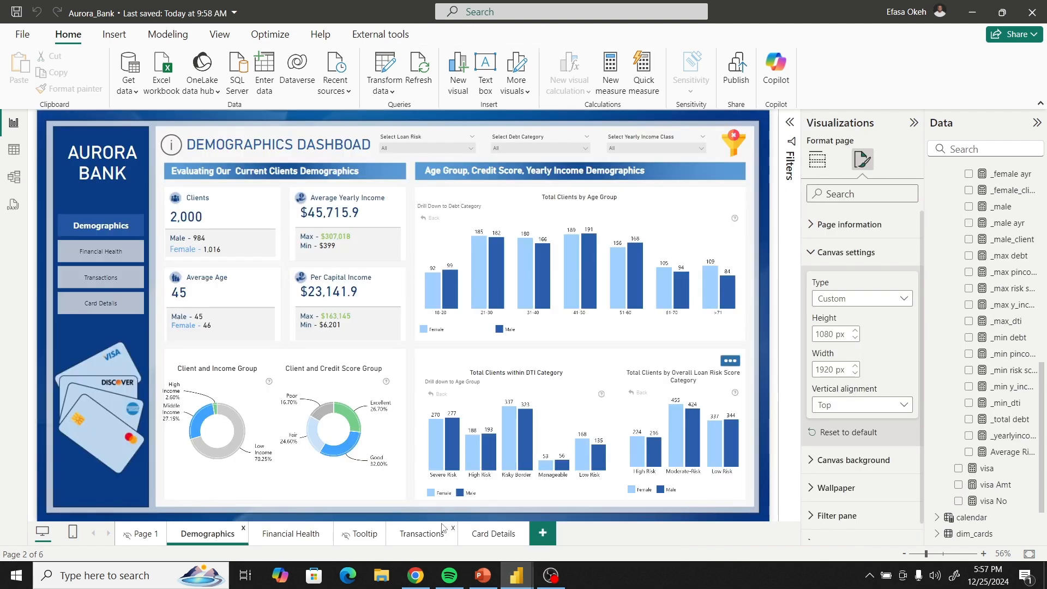
pyautogui.click(363, 537)
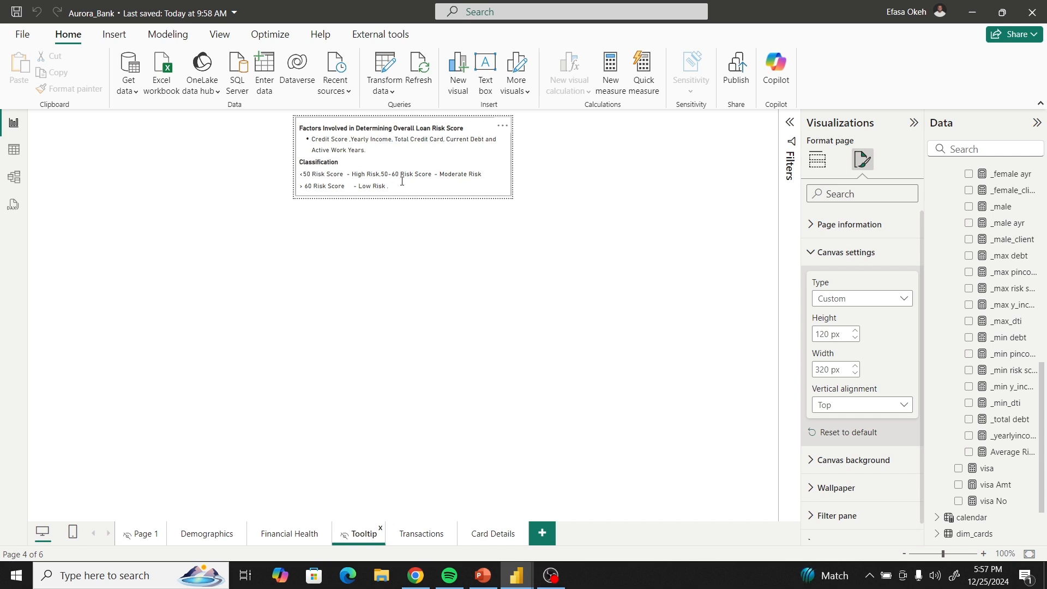
pyautogui.moveTo(396, 187); pyautogui.dragTo(293, 124)
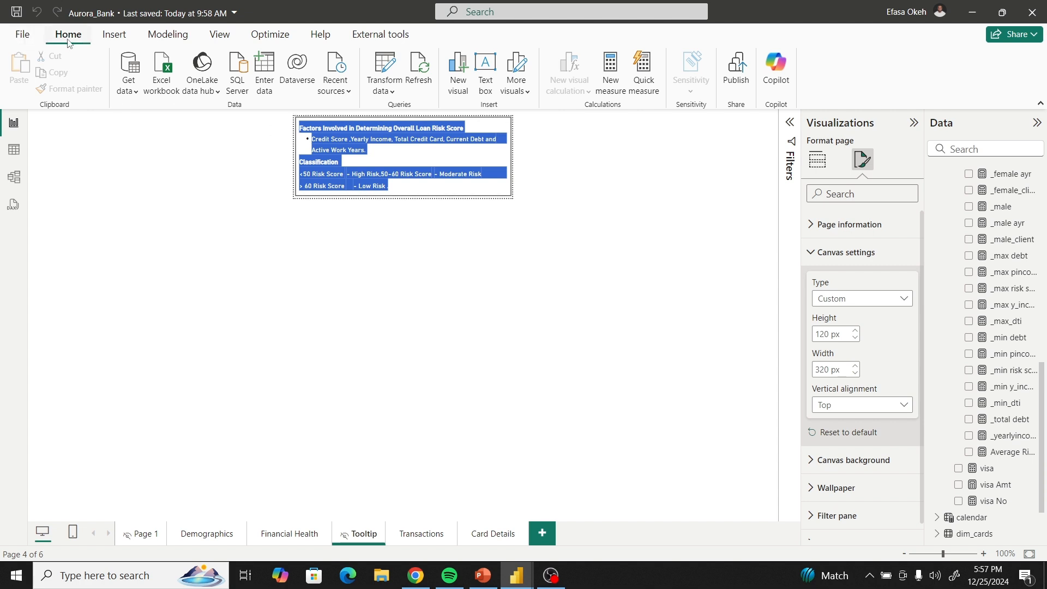
pyautogui.click(315, 153)
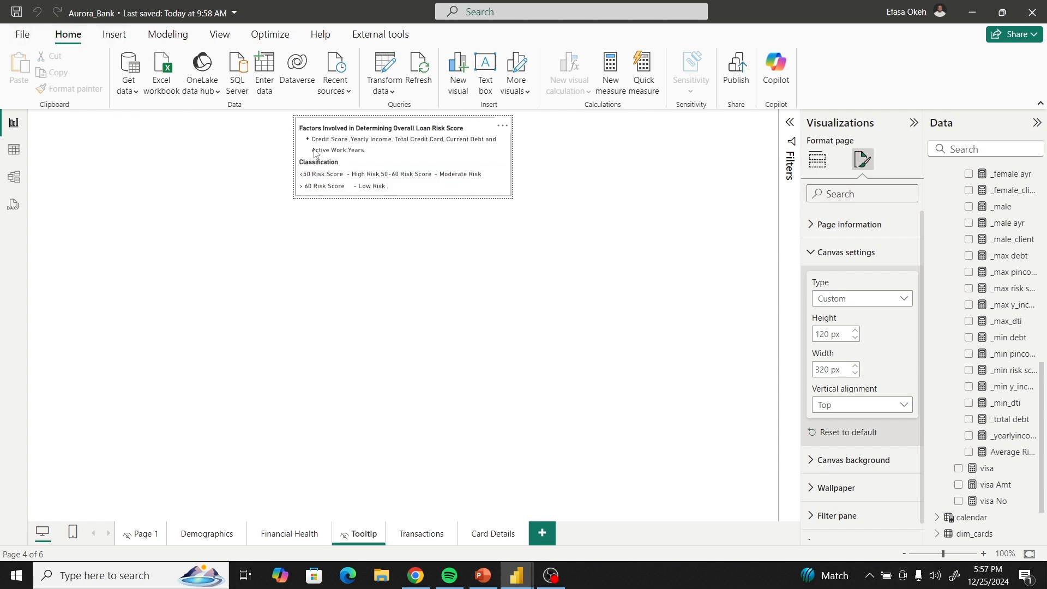
pyautogui.click(298, 139)
pyautogui.click(55, 73)
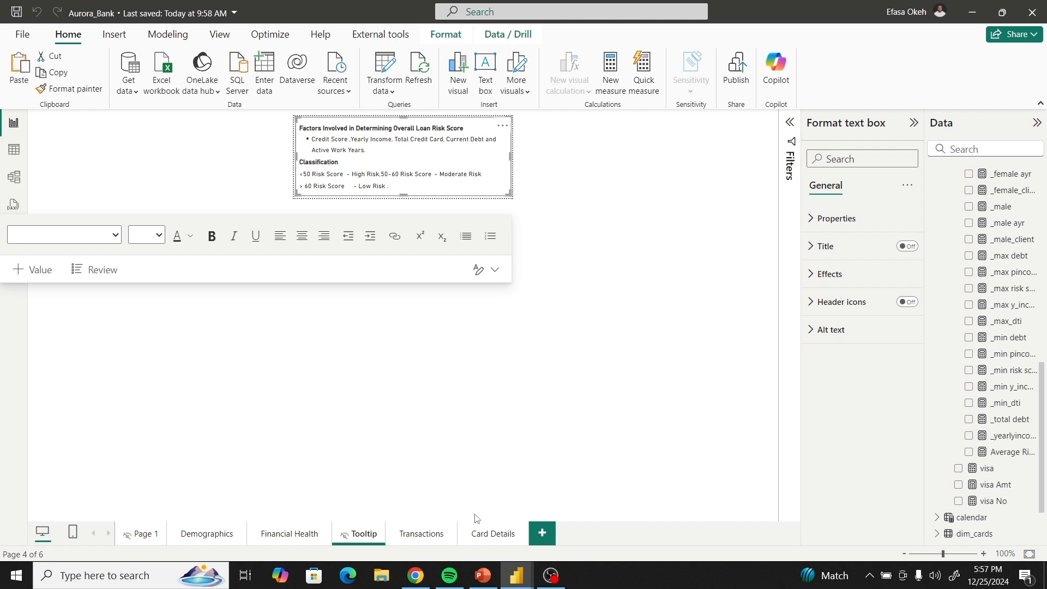
pyautogui.click(382, 370)
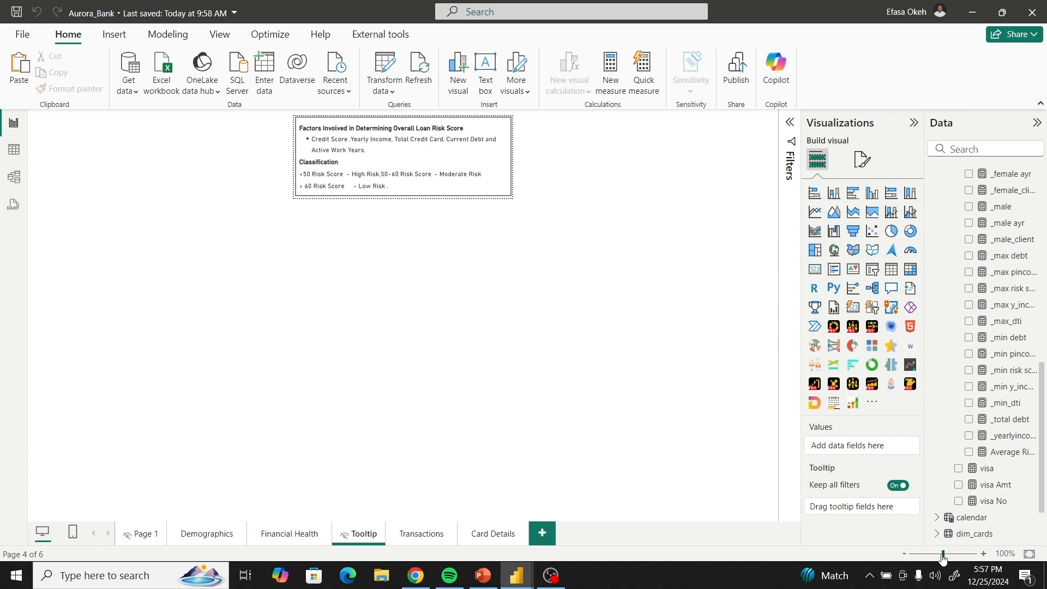
pyautogui.moveTo(943, 558); pyautogui.dragTo(962, 560)
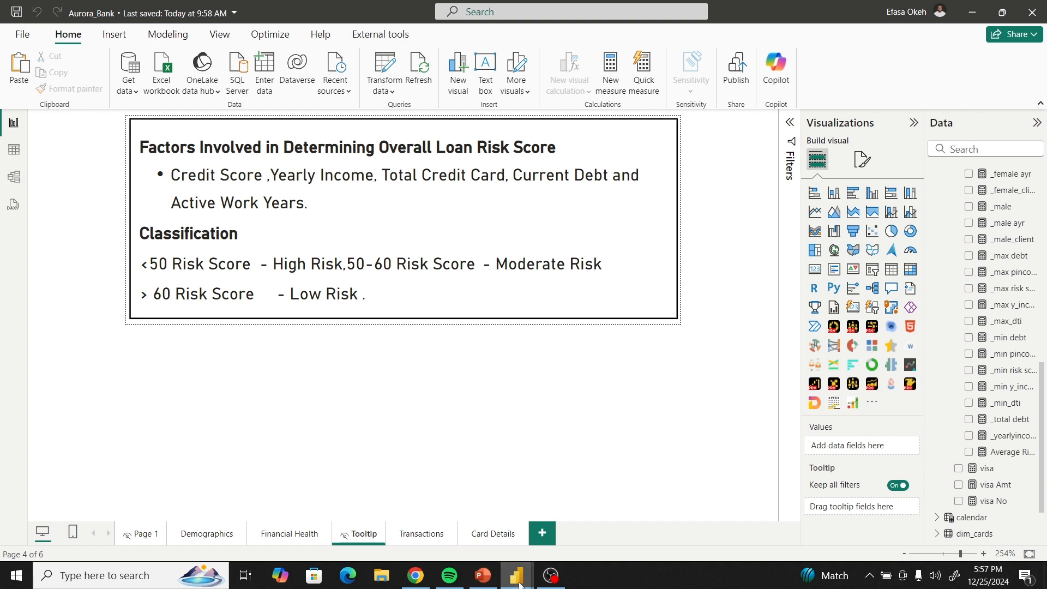
# Return to the Aurora Bank New report and replace the empty text box on Page 2 with the copied loan risk score text box.
pyautogui.moveTo(525, 574)
pyautogui.click(566, 516)
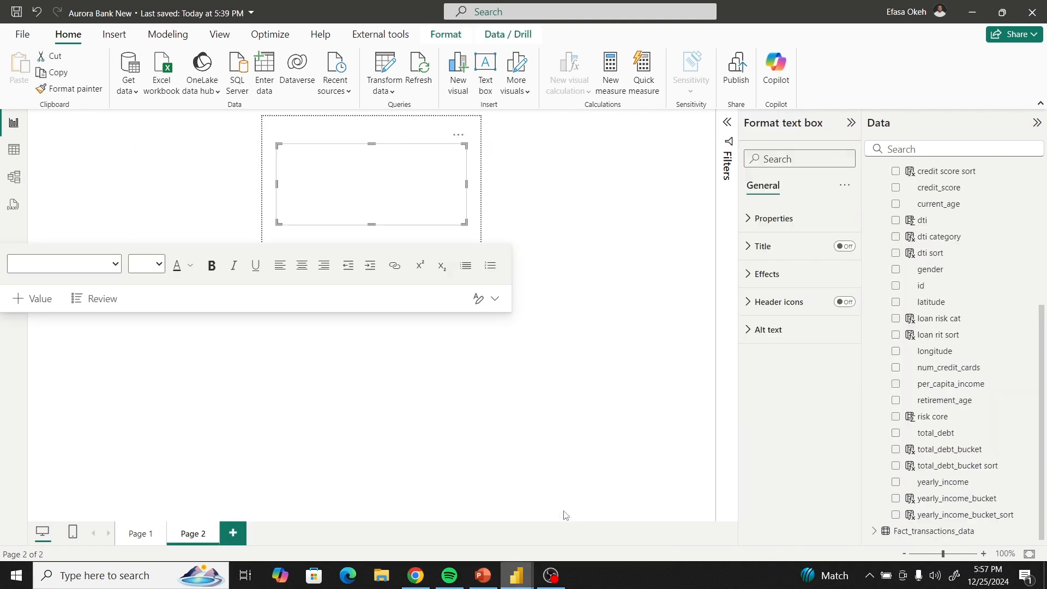
pyautogui.click(295, 170)
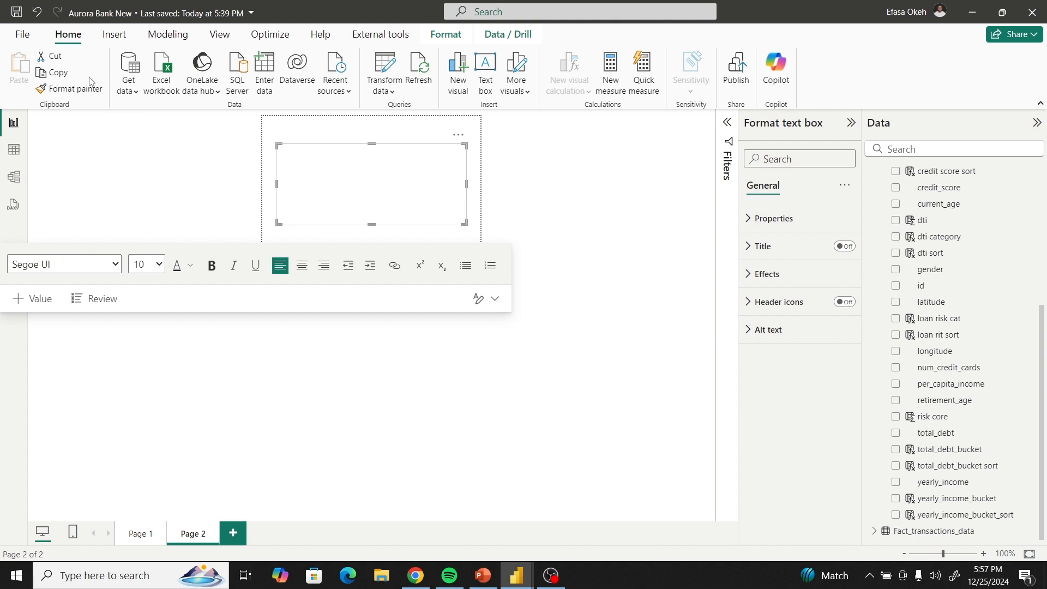
pyautogui.click(231, 163)
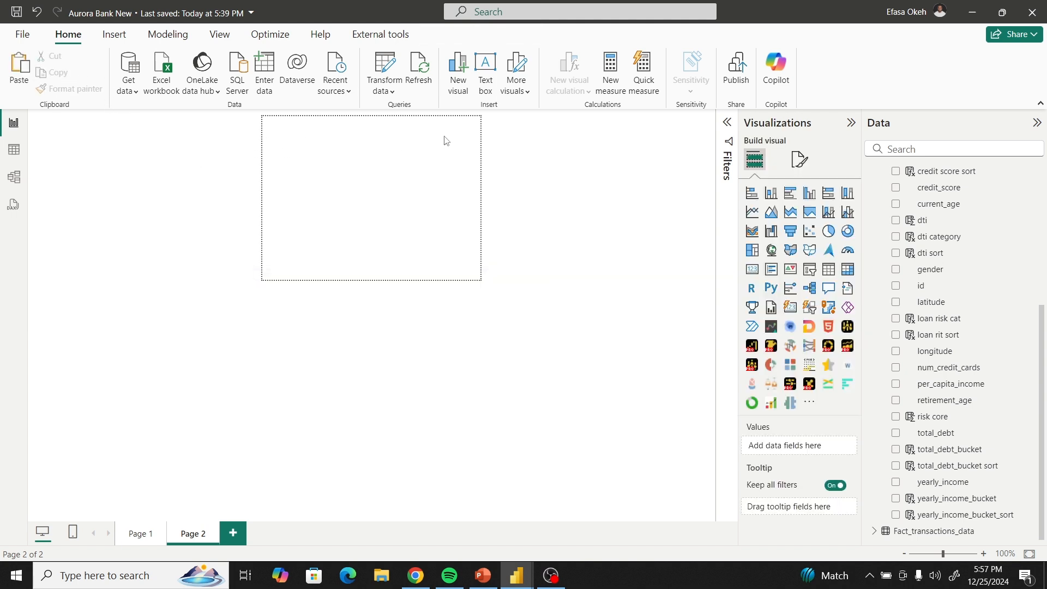
pyautogui.click(460, 140)
pyautogui.click(460, 140)
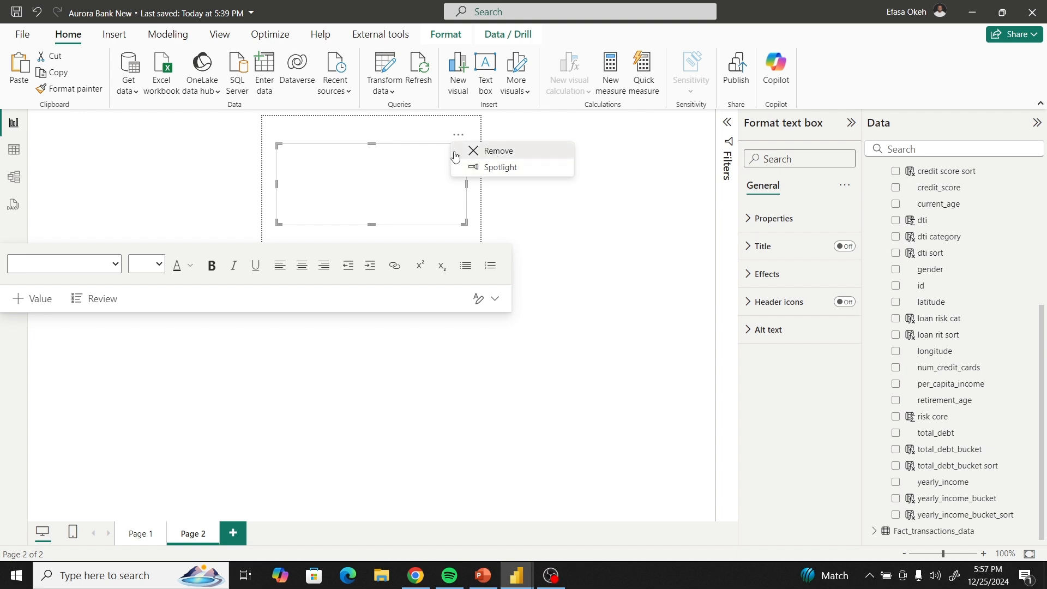
pyautogui.press('Delete')
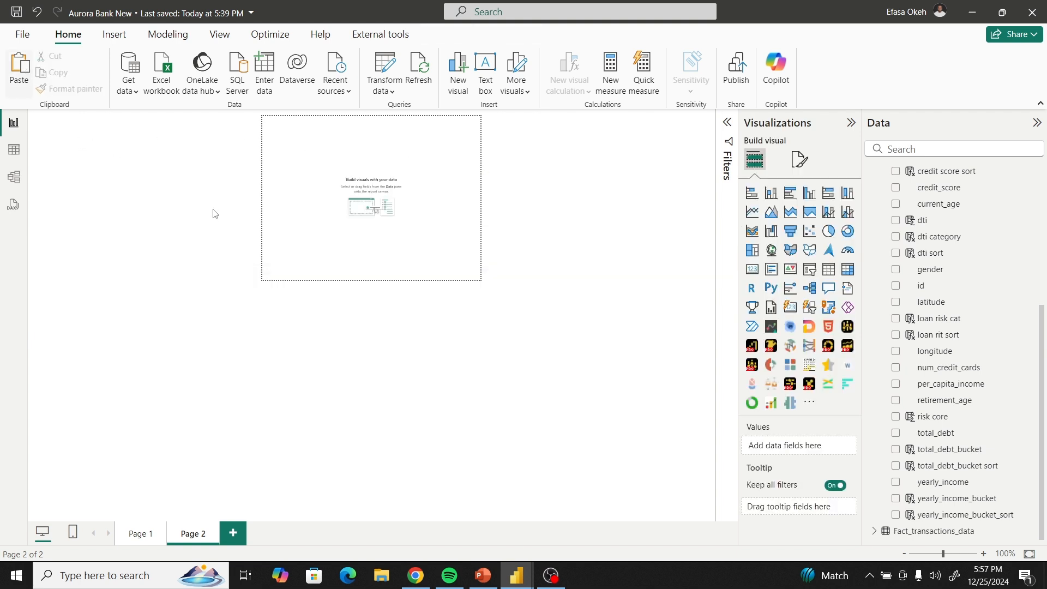
pyautogui.hotkey('ctrl', 'z')
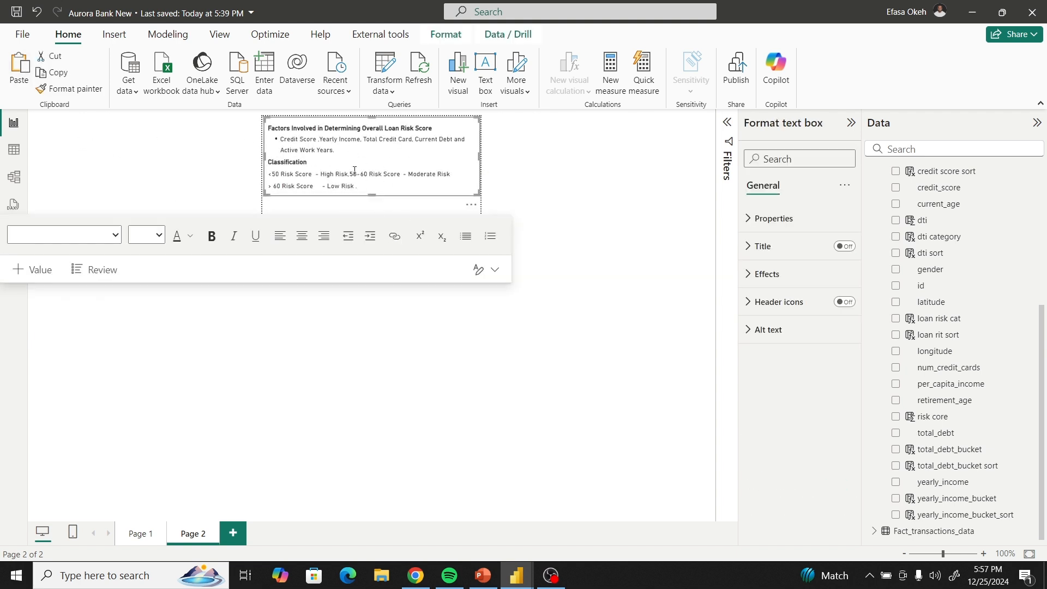
pyautogui.click(539, 183)
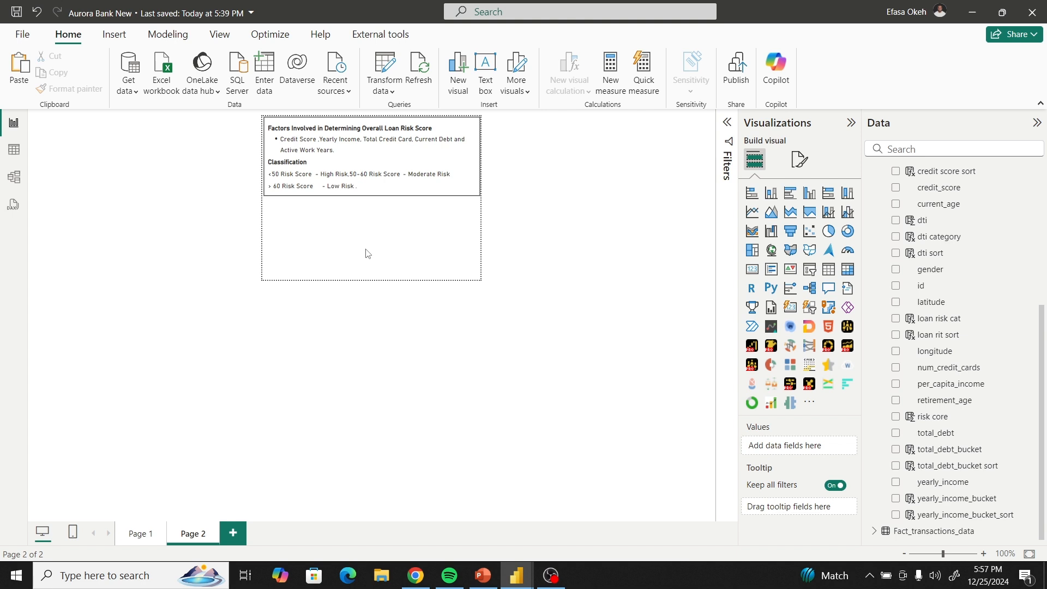
pyautogui.click(368, 216)
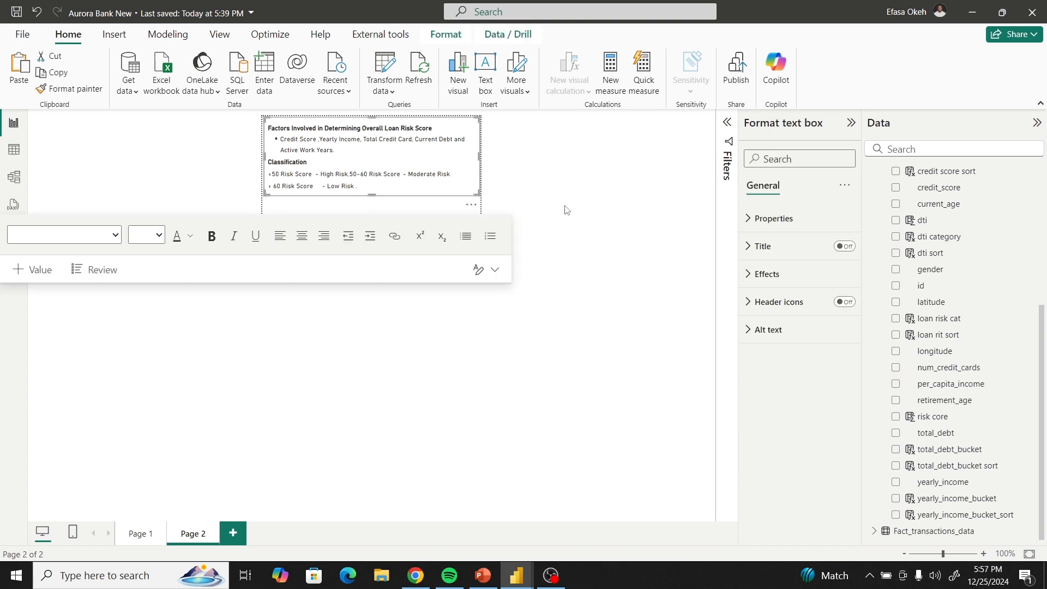
pyautogui.click(567, 210)
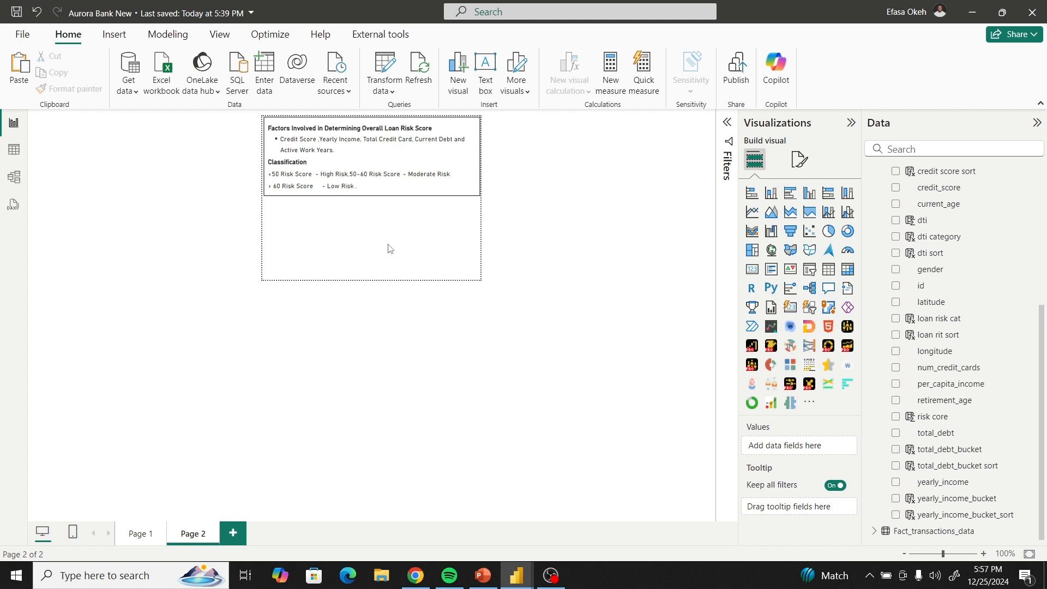
# Change the tooltip page's canvas type to Custom and set its height to 120 px.
pyautogui.click(788, 159)
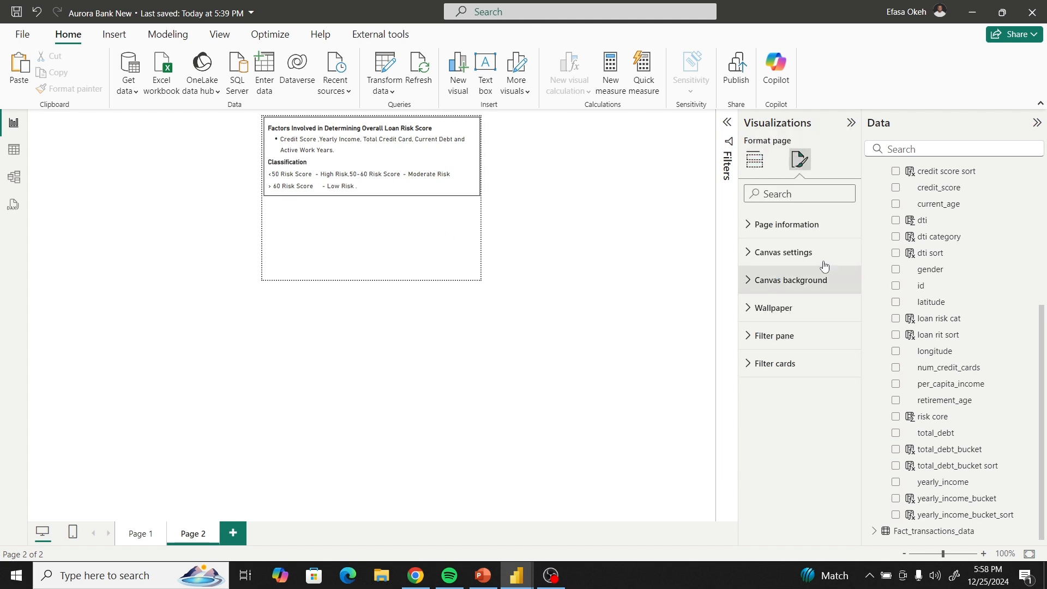
pyautogui.click(780, 252)
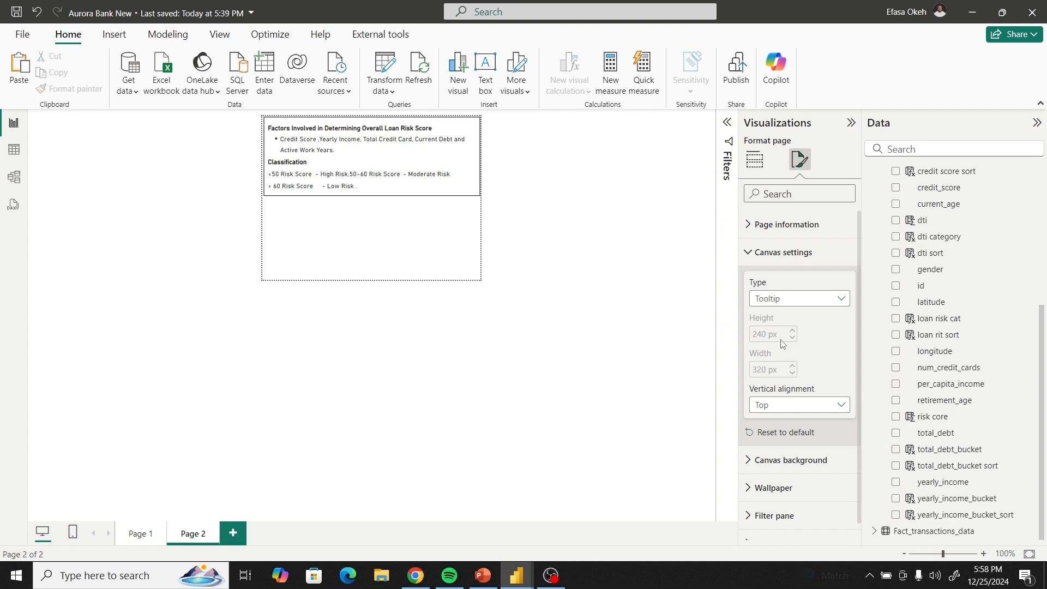
pyautogui.click(776, 300)
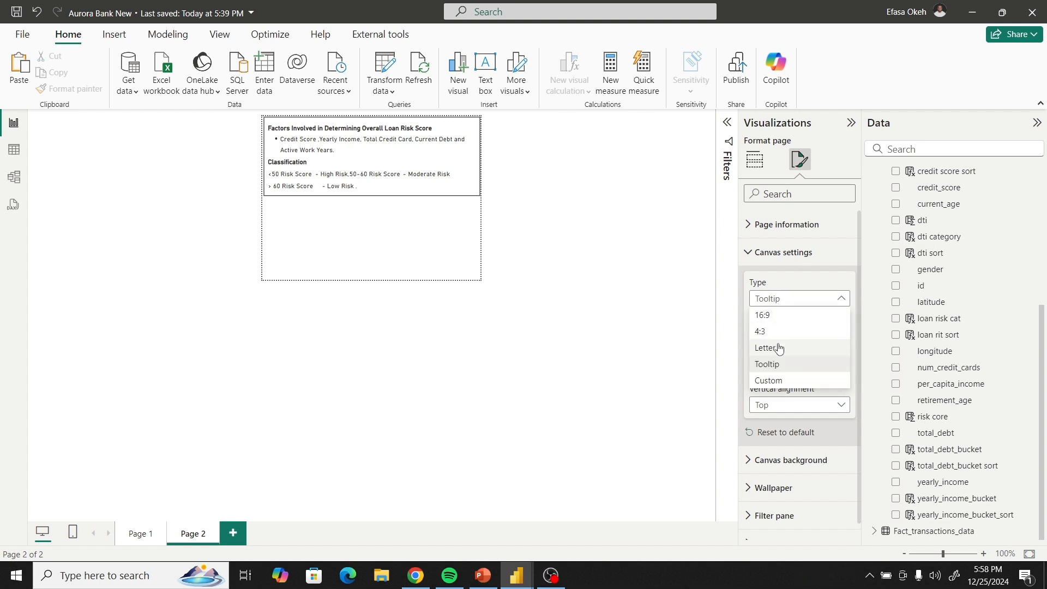
pyautogui.click(770, 382)
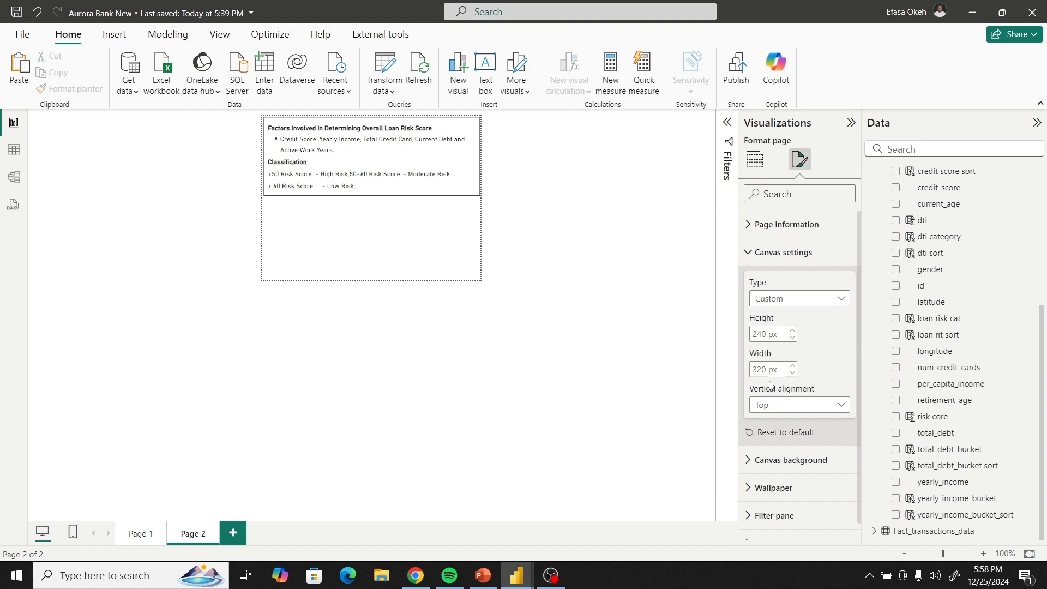
pyautogui.doubleClick(766, 334)
pyautogui.write('120')
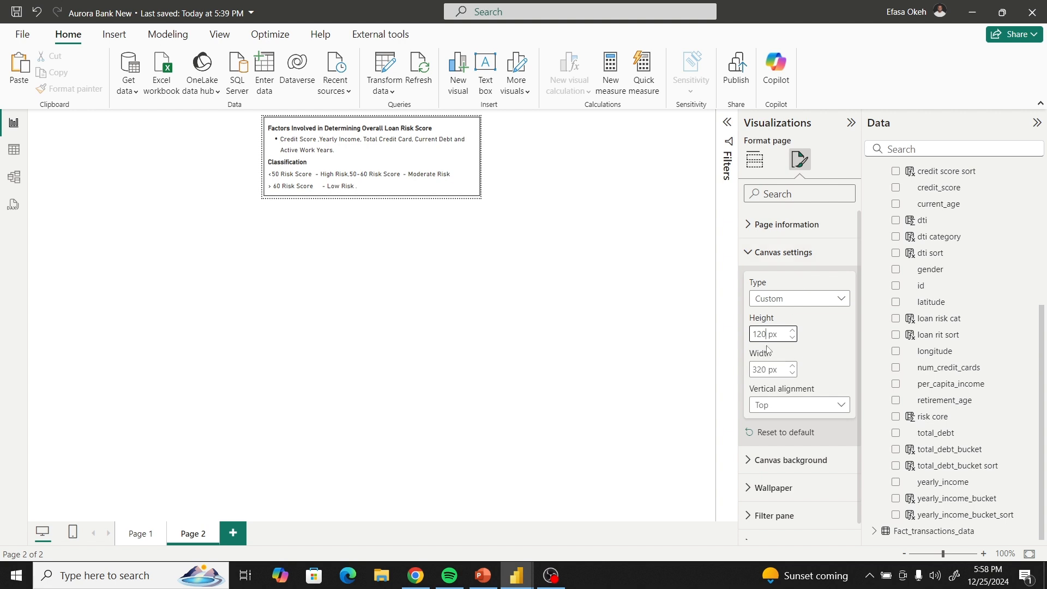
pyautogui.click(750, 256)
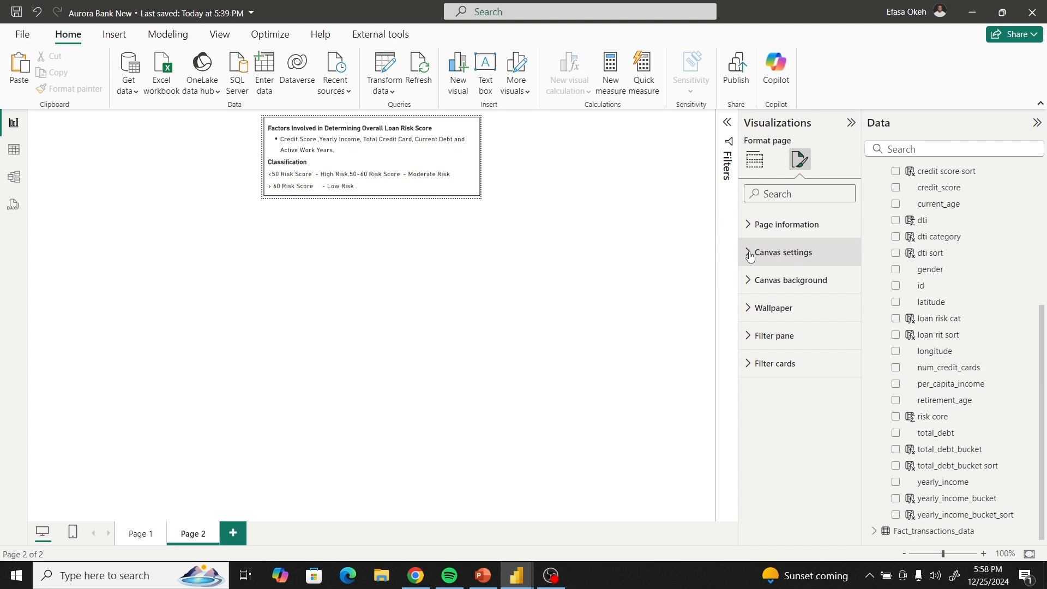
pyautogui.click(751, 256)
pyautogui.click(824, 299)
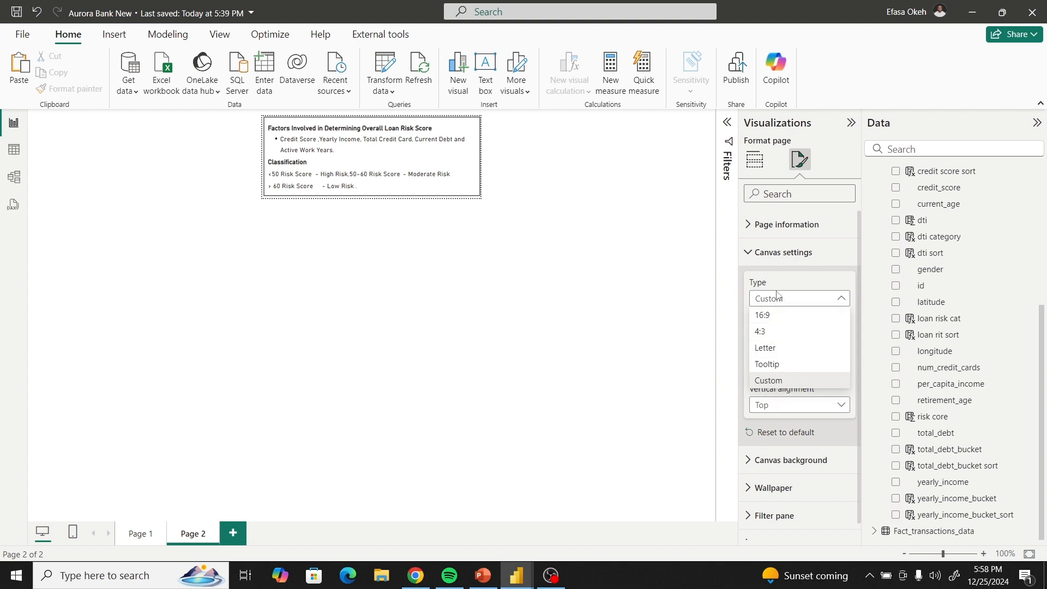
pyautogui.click(754, 259)
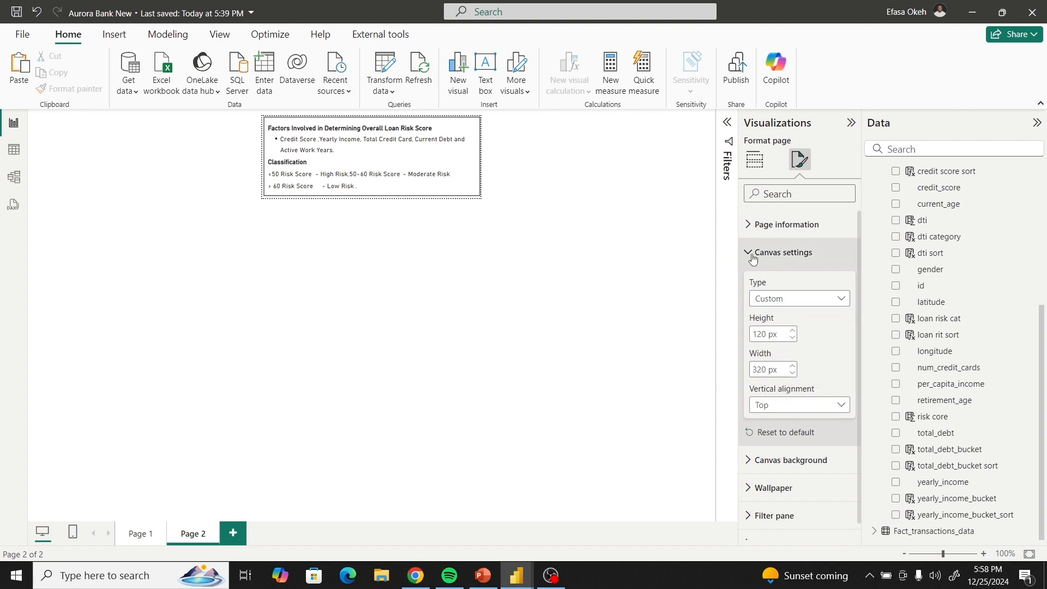
pyautogui.click(754, 260)
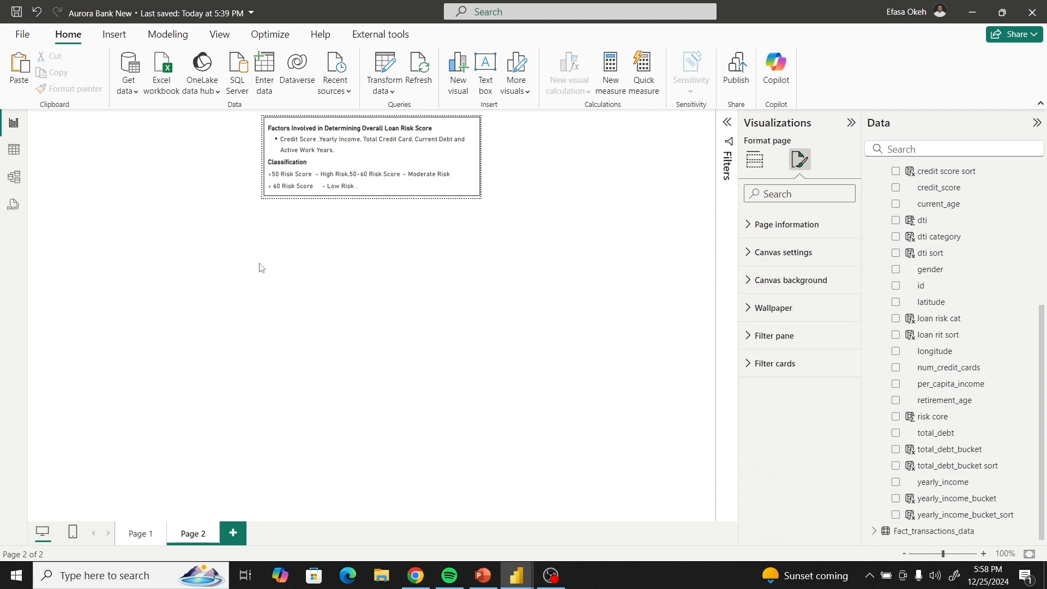
# Go to Page 1 and create a measure named label in the DAX table that returns the text "...".
pyautogui.click(140, 537)
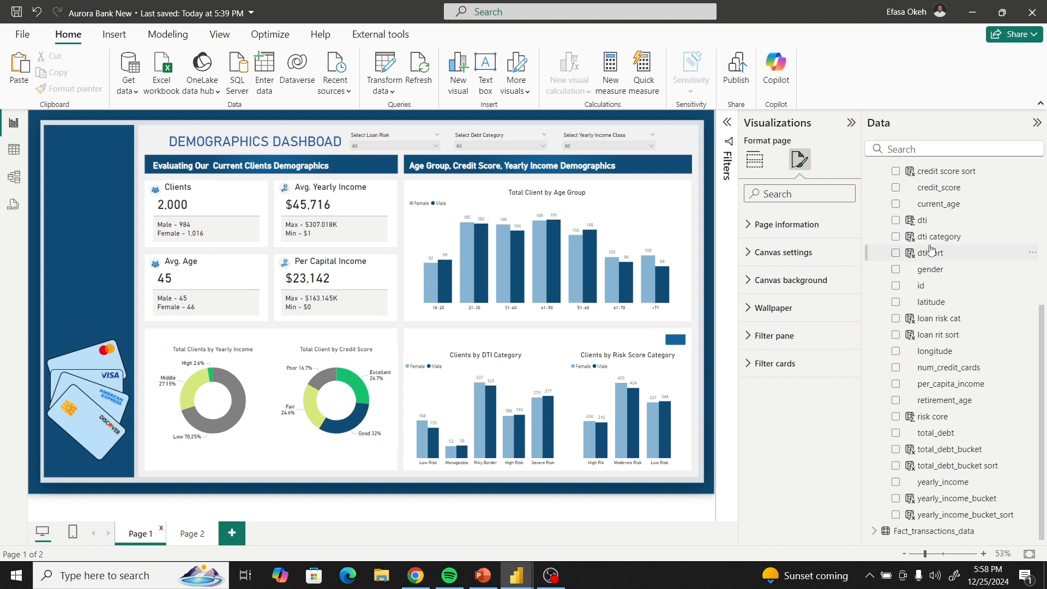
pyautogui.scroll(5, 883, 245)
pyautogui.click(880, 238)
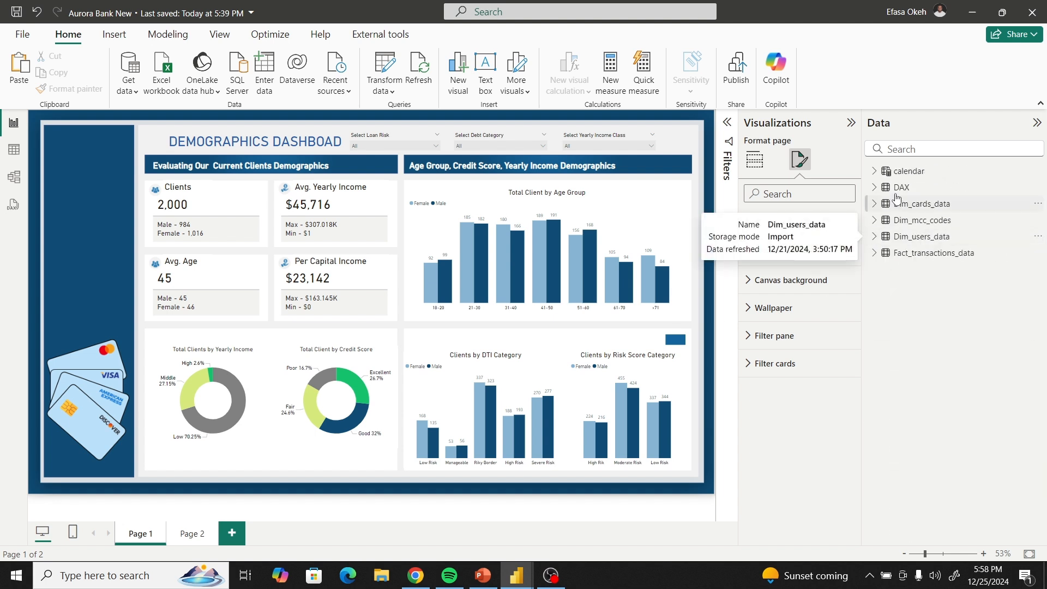
pyautogui.rightClick(900, 237)
pyautogui.click(934, 206)
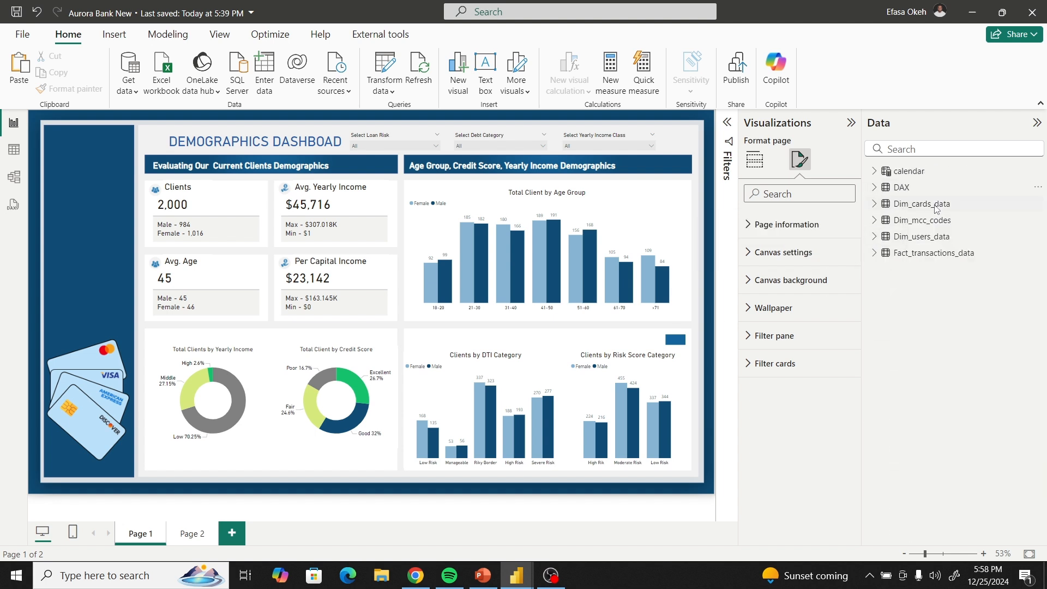
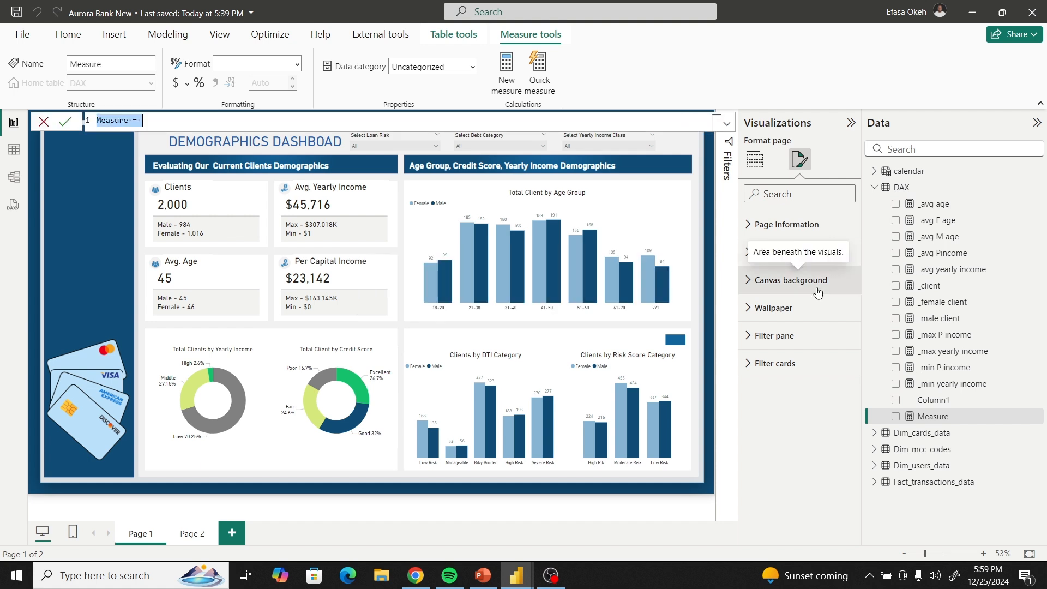
pyautogui.write('1label ')
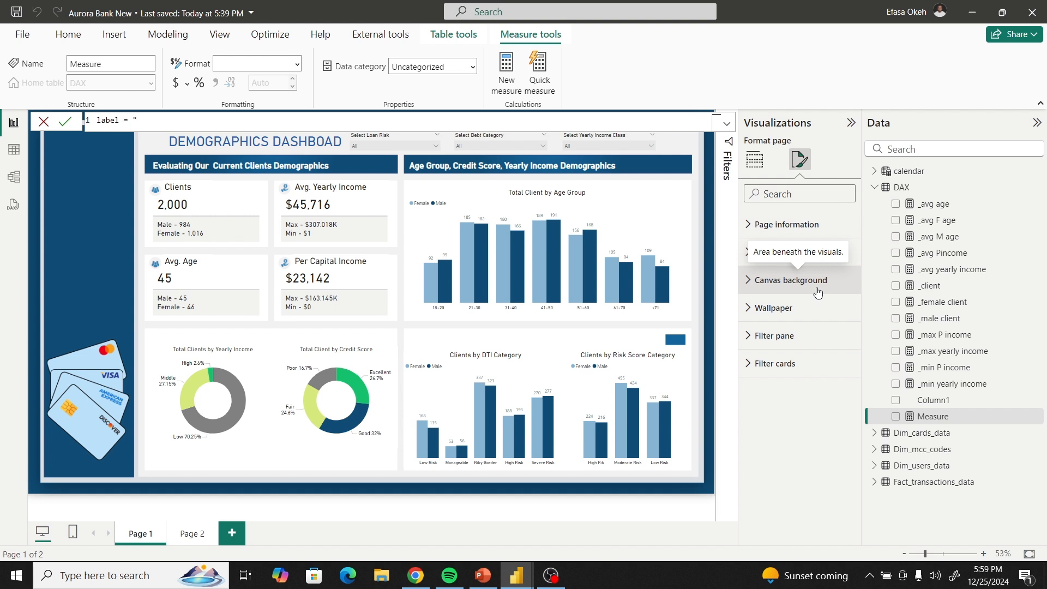
pyautogui.write('= "..."')
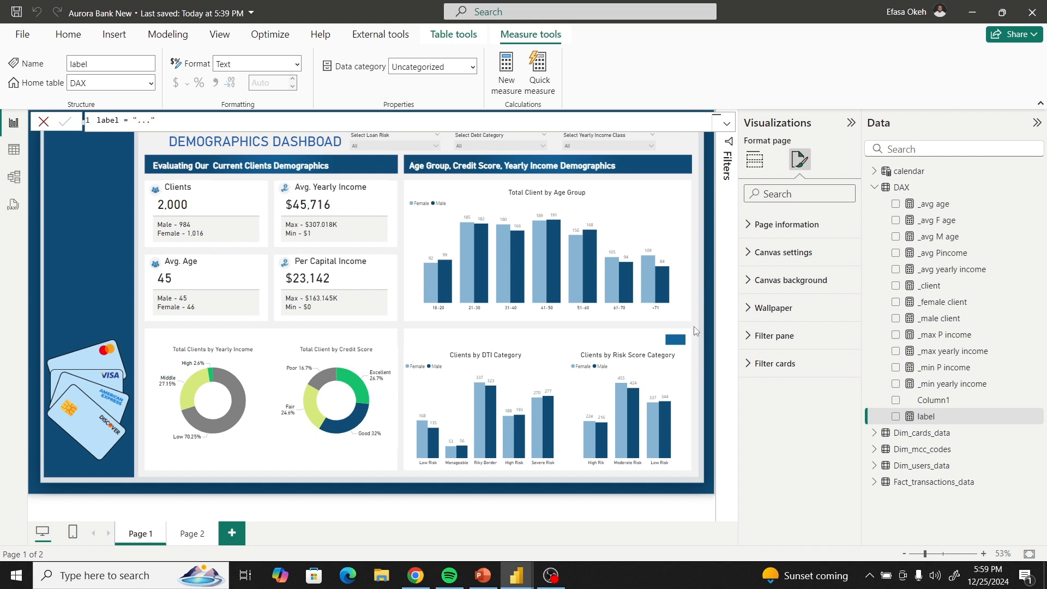
# Add a card visual showing the label measure and move it to the middle of the dashboard, over the age group chart's lower edge.
pyautogui.click(757, 164)
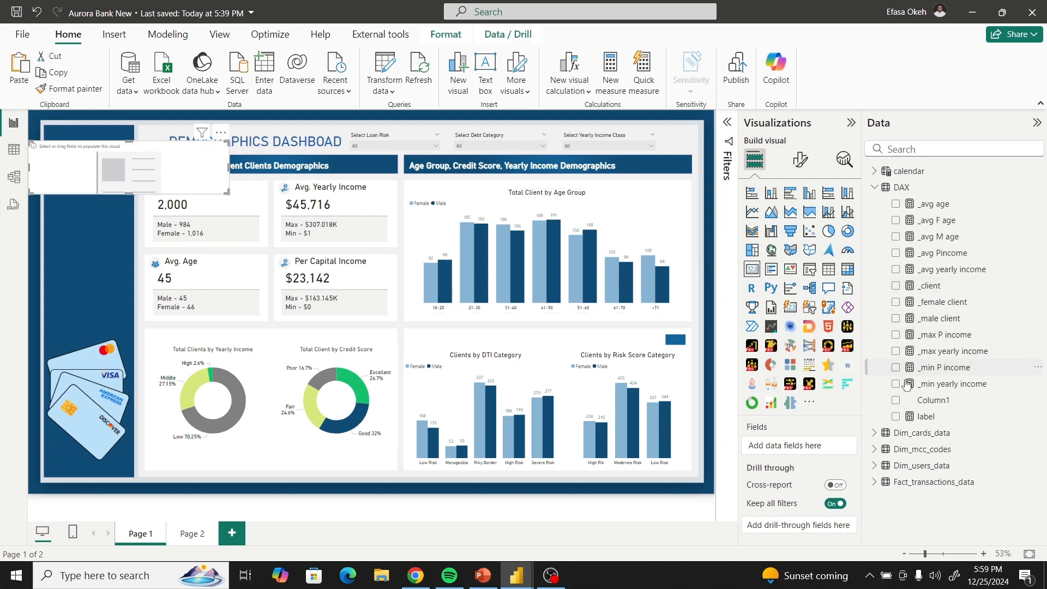
pyautogui.click(896, 417)
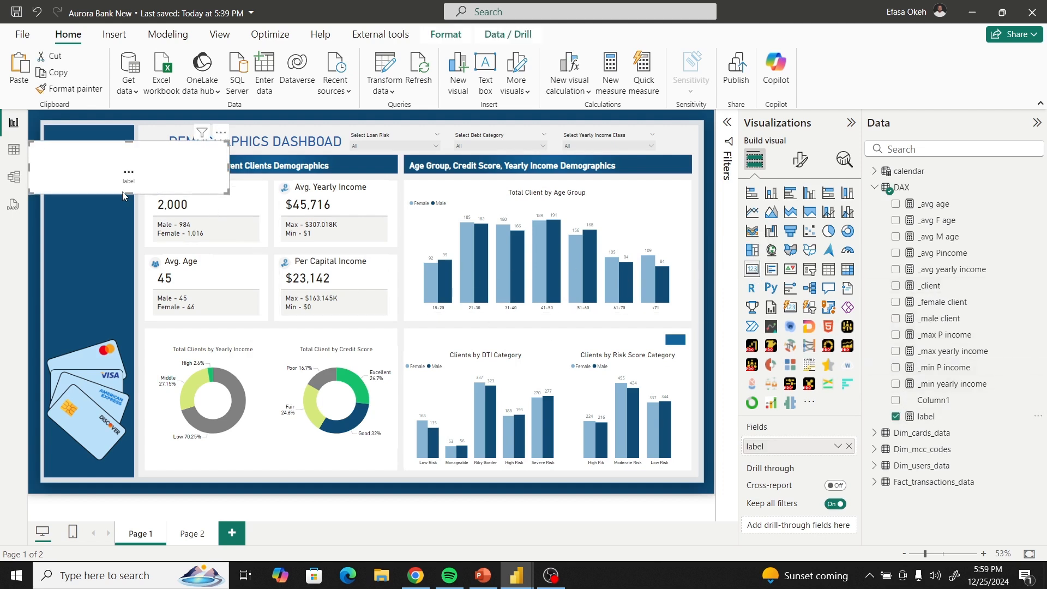
pyautogui.moveTo(166, 186); pyautogui.dragTo(477, 317)
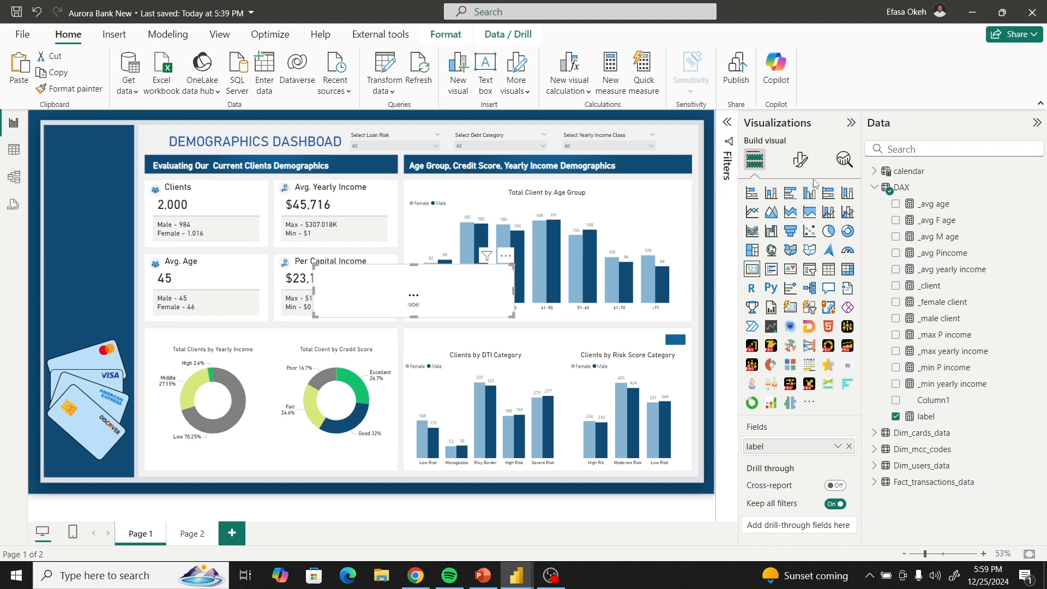
# Turn off the card's category label and shrink the card to a small box just below the age group chart.
pyautogui.click(800, 159)
pyautogui.click(844, 282)
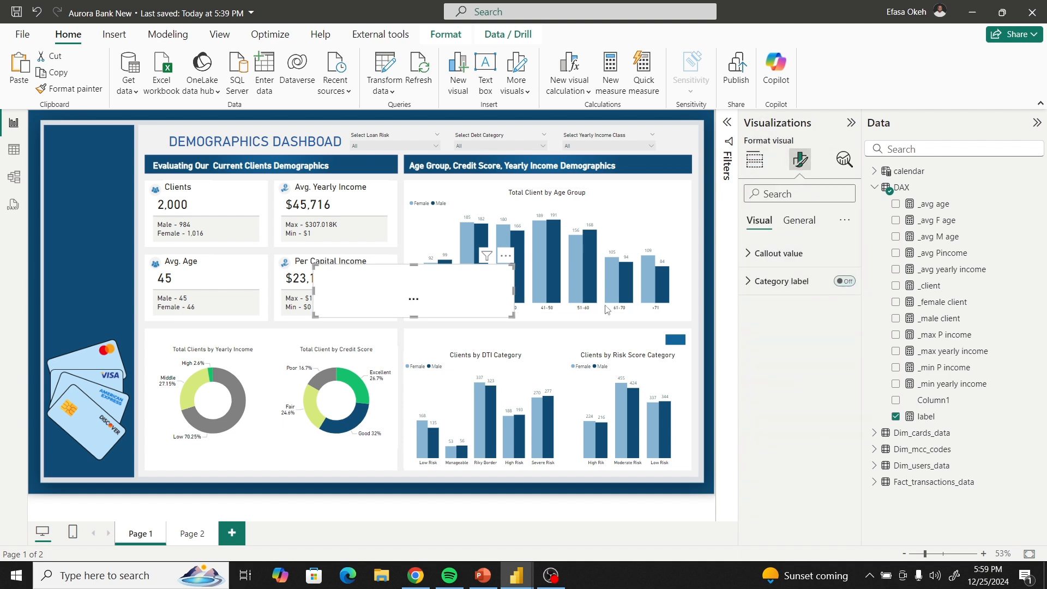
pyautogui.moveTo(513, 316); pyautogui.dragTo(594, 333)
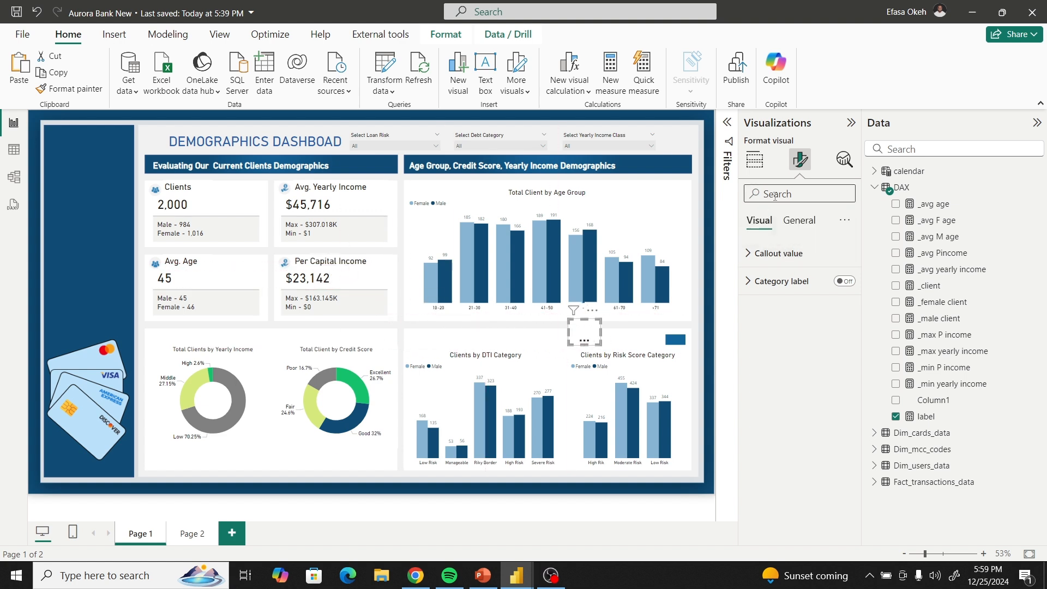
# Turn off the card's background and move the card onto the small blue rectangle above the risk score chart.
pyautogui.click(797, 220)
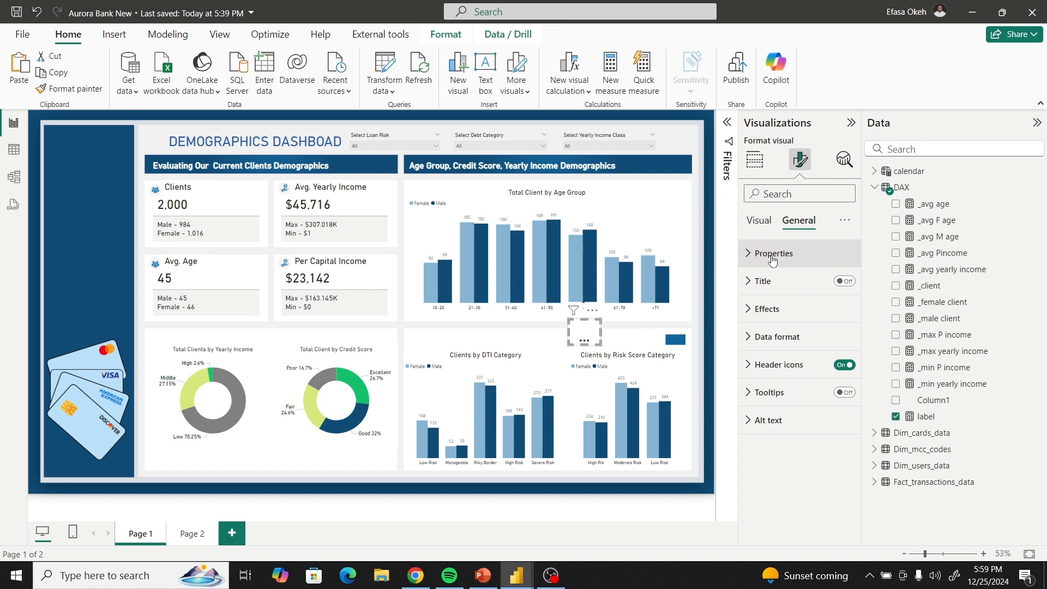
pyautogui.click(767, 309)
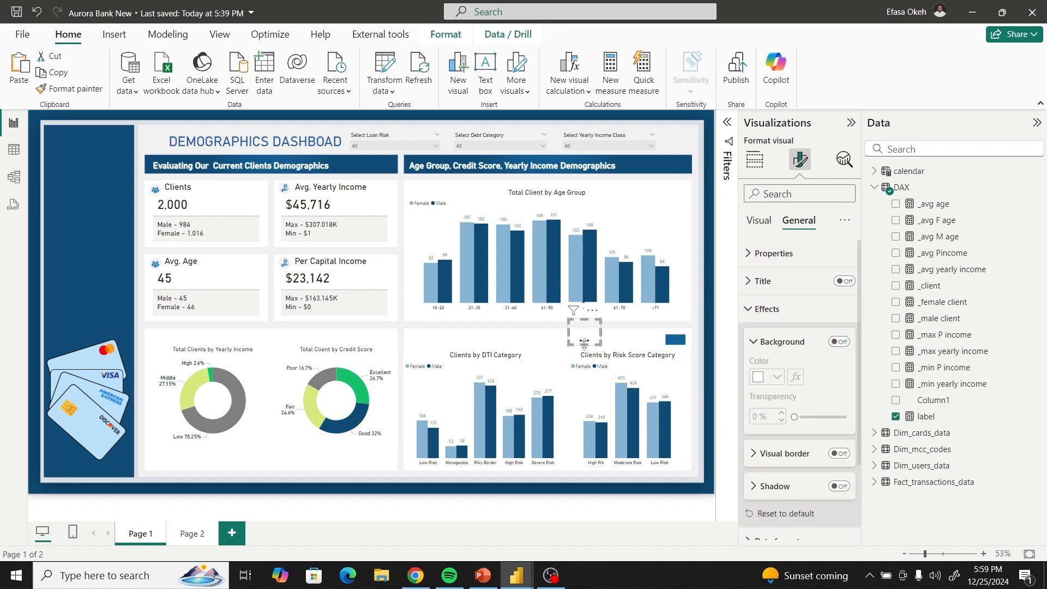
pyautogui.click(755, 309)
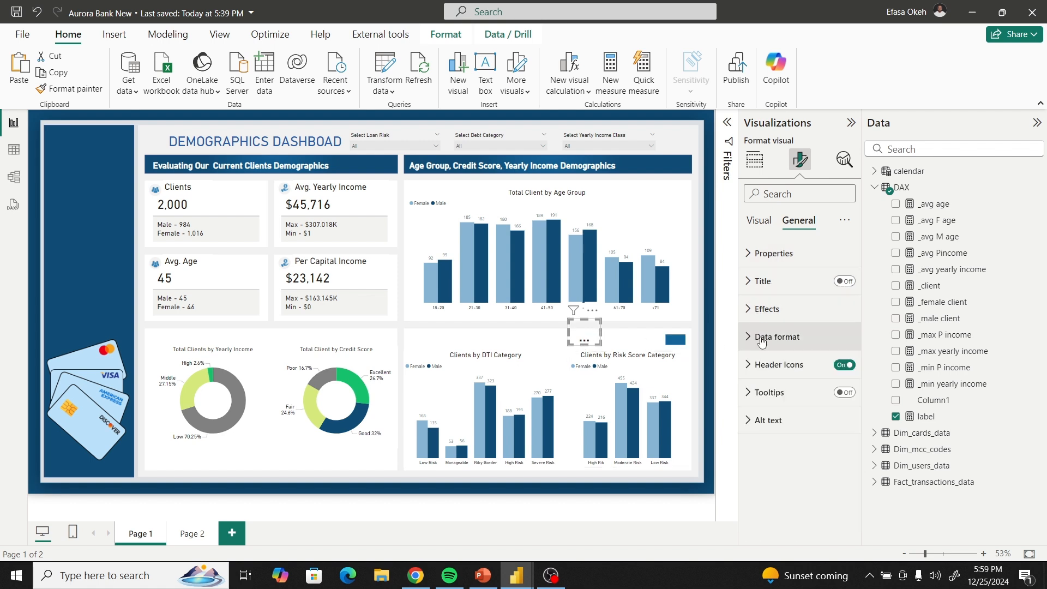
pyautogui.moveTo(597, 329); pyautogui.dragTo(673, 329)
pyautogui.click(698, 363)
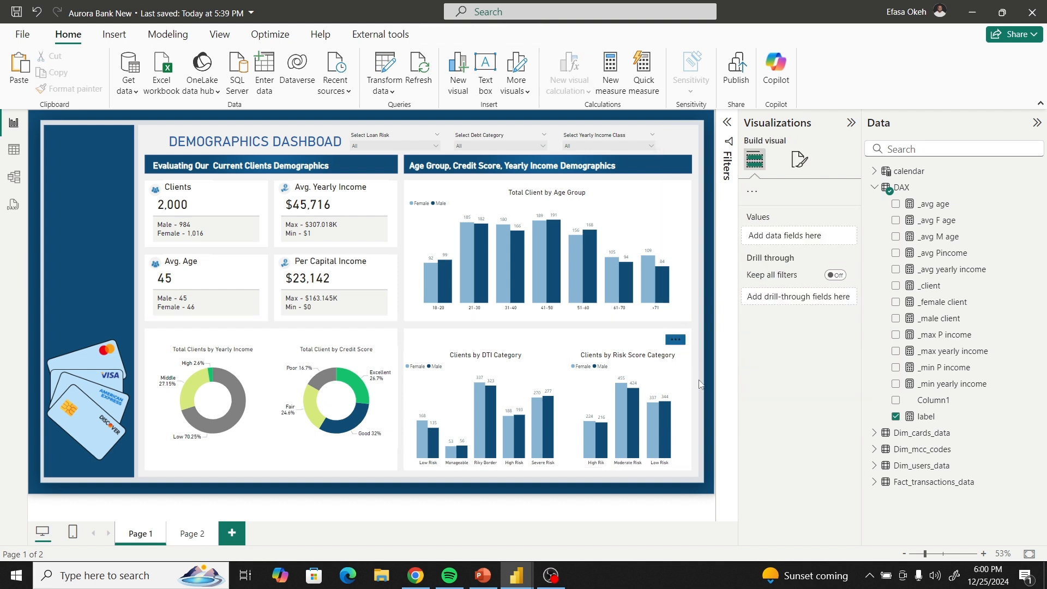
# Set the "..." card's callout value color to white and its font size to 48.
pyautogui.click(675, 339)
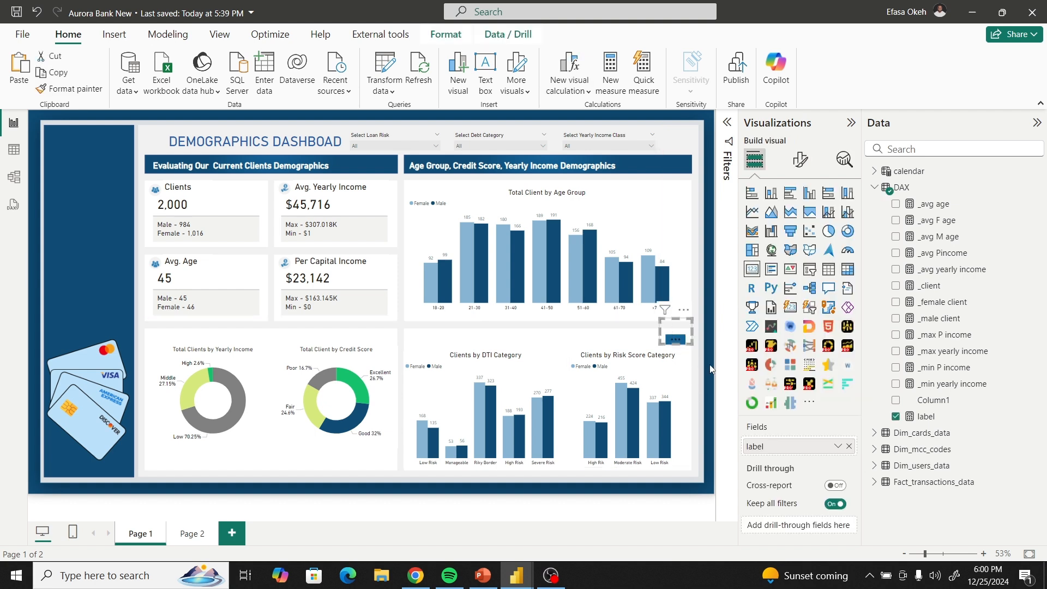
pyautogui.click(801, 159)
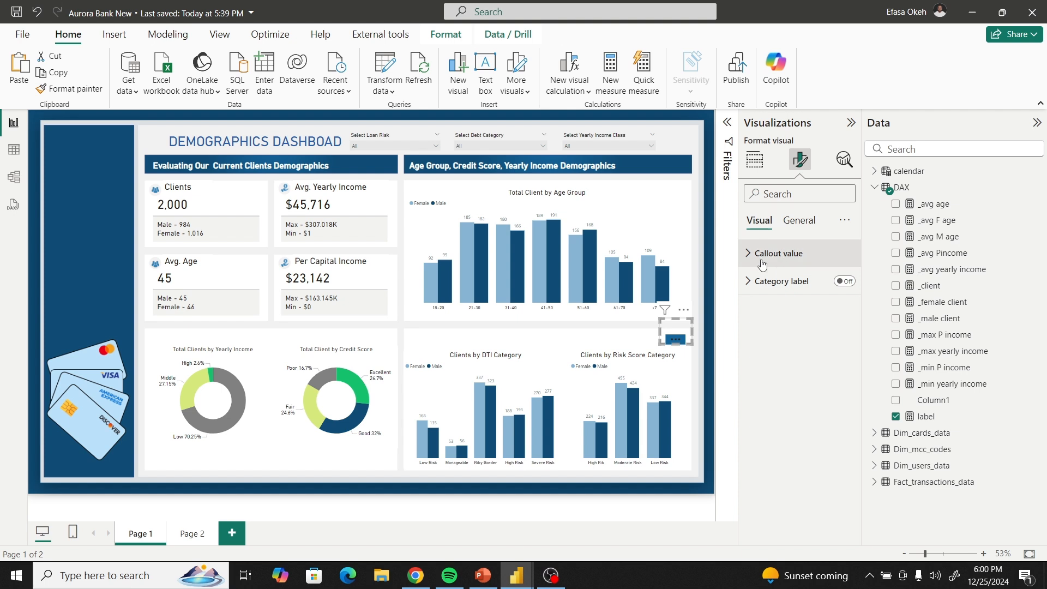
pyautogui.click(779, 253)
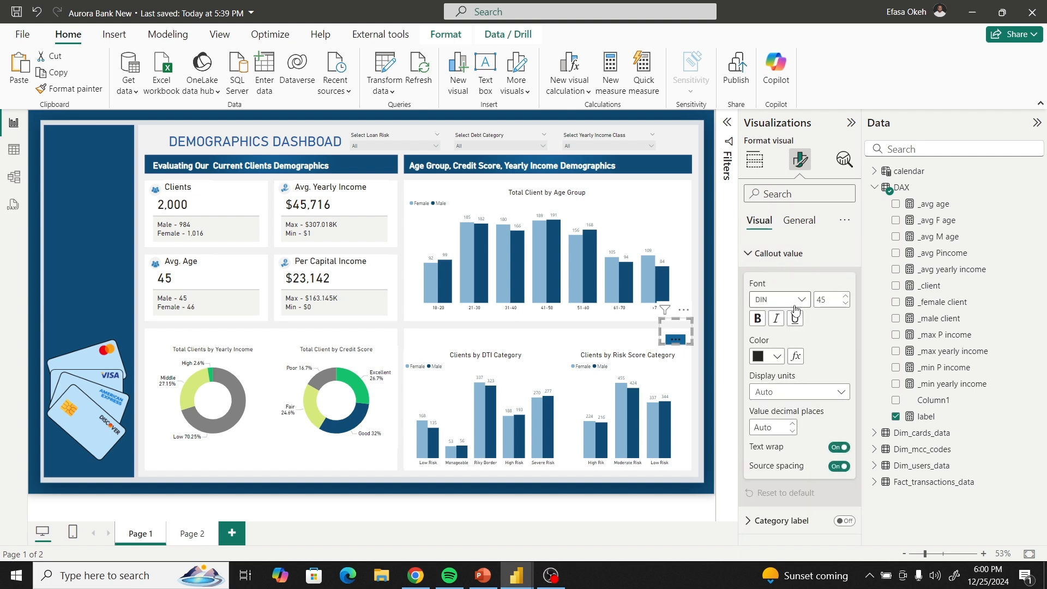
pyautogui.click(774, 356)
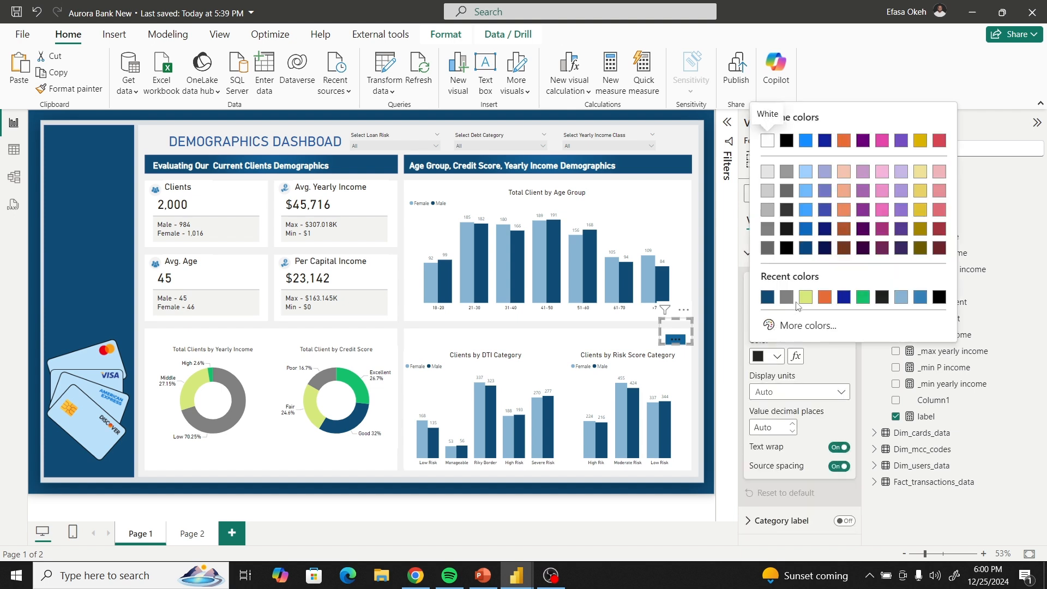
pyautogui.click(768, 142)
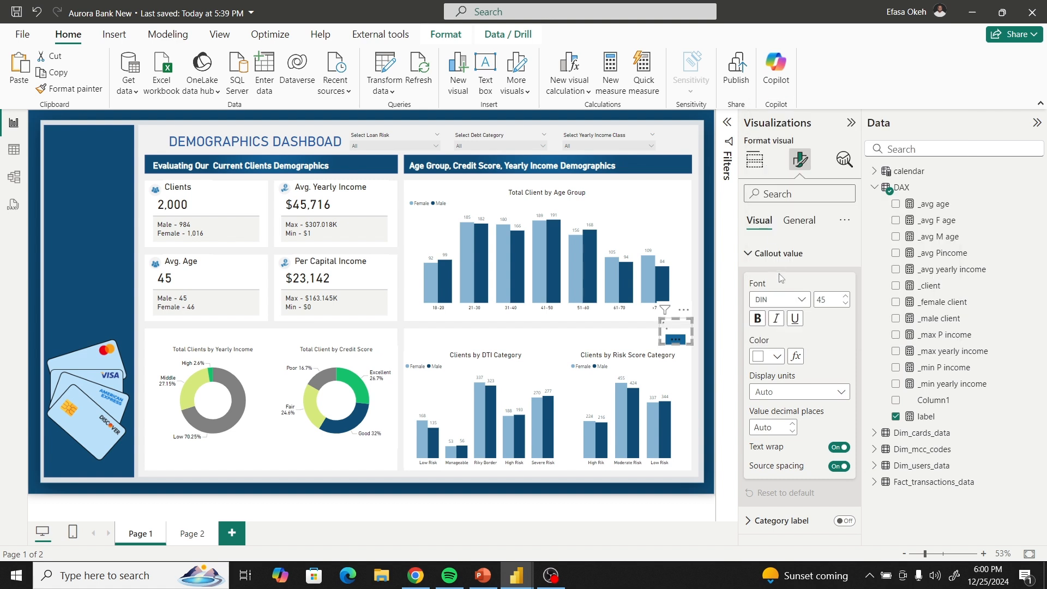
pyautogui.click(845, 297)
pyautogui.moveTo(670, 335); pyautogui.dragTo(671, 338)
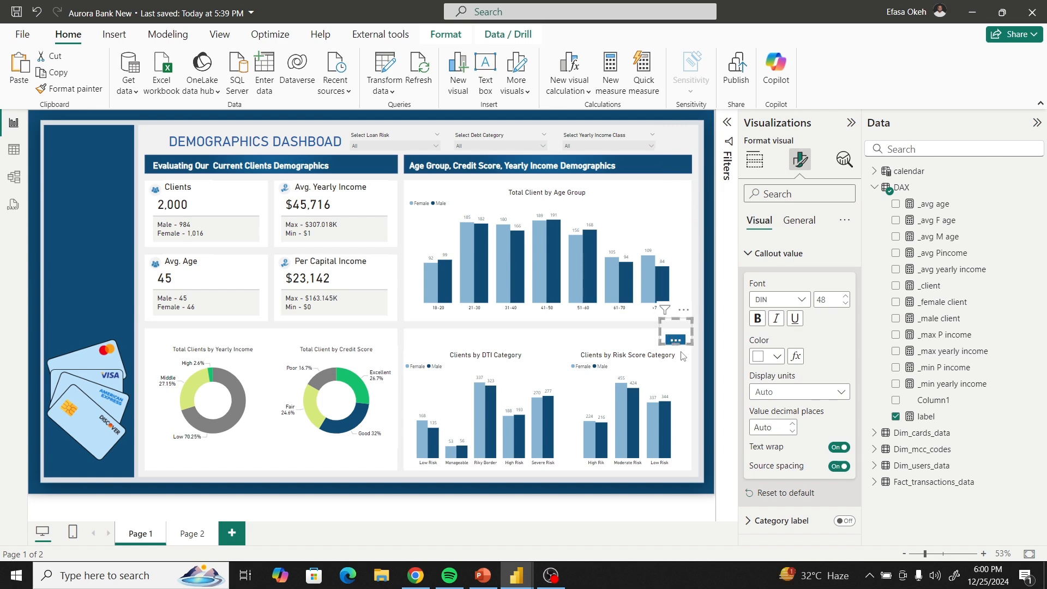
pyautogui.click(695, 360)
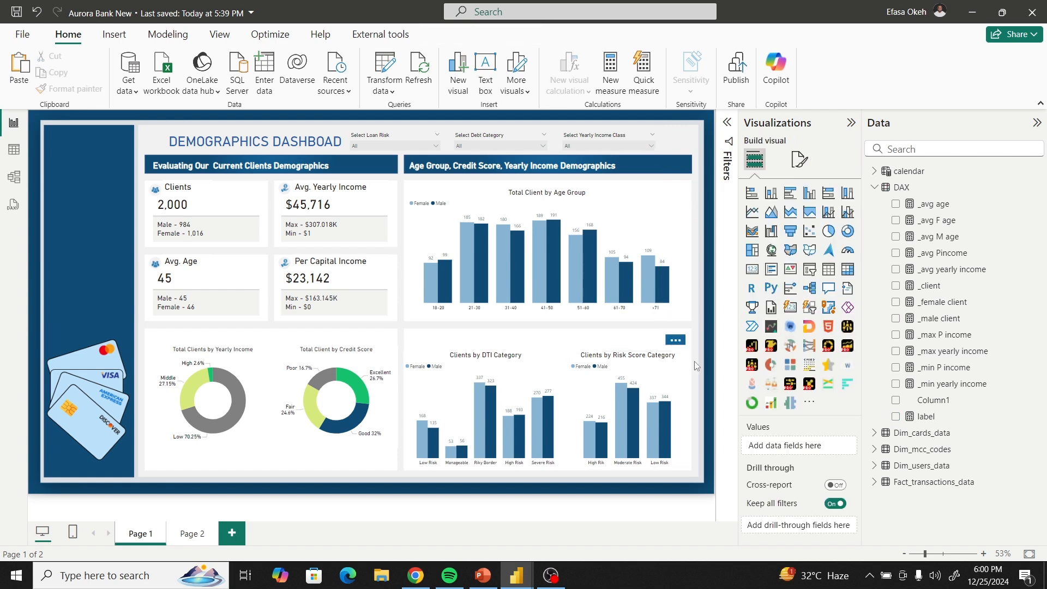
# Switch to the Aurora_Bank report and examine the formula of the Hover measure behind the marker card on the Demographics page.
pyautogui.moveTo(505, 573)
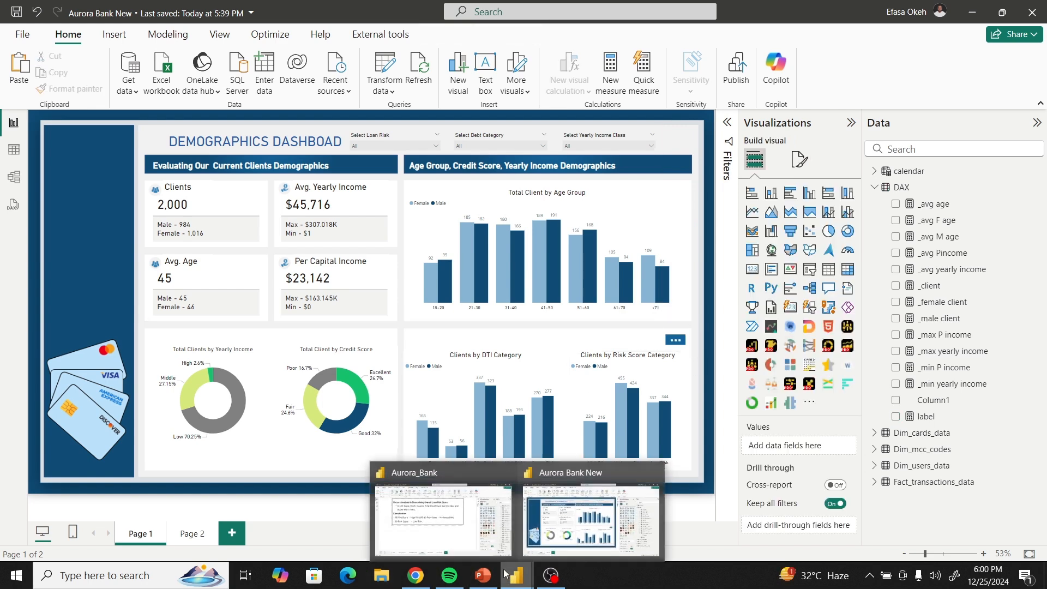
pyautogui.click(418, 531)
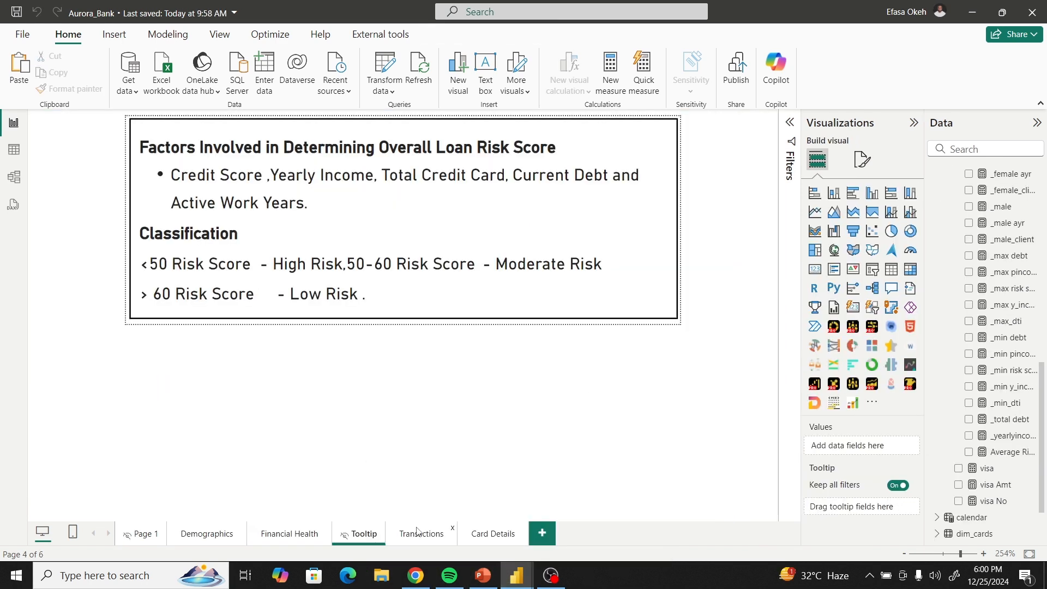
pyautogui.click(147, 540)
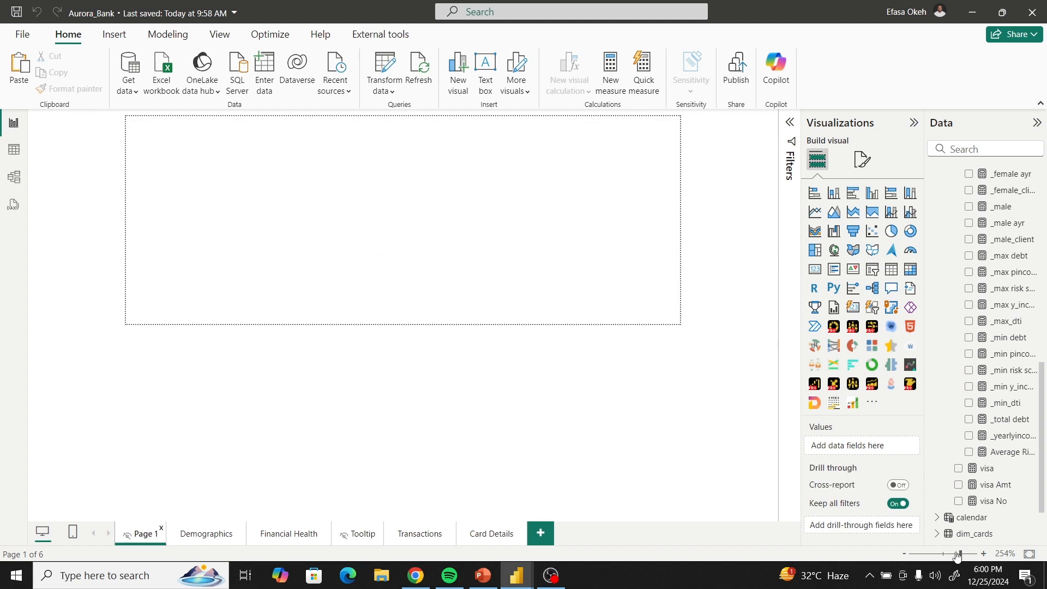
pyautogui.click(1030, 554)
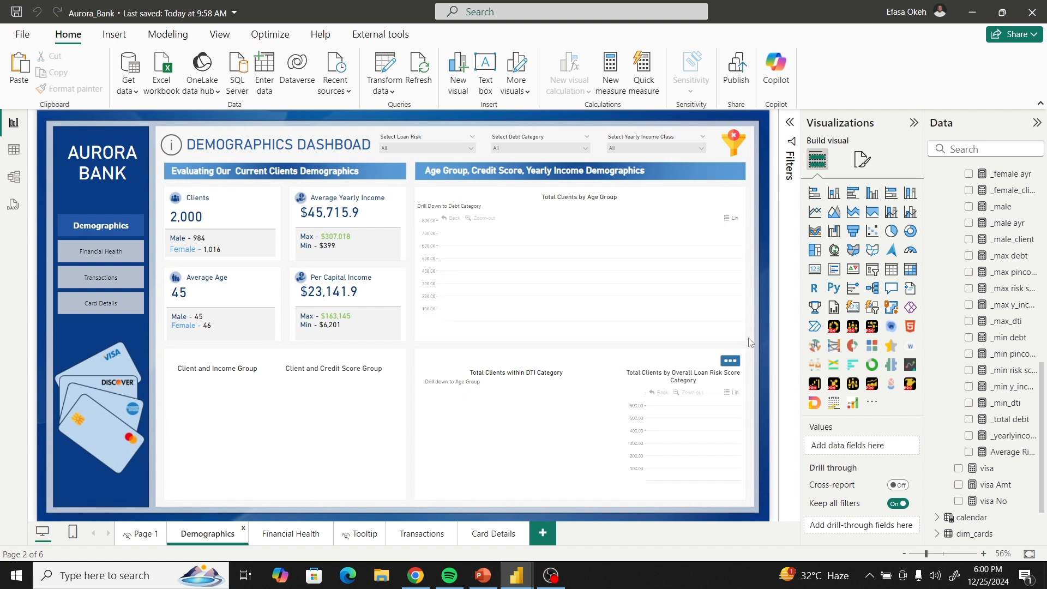
pyautogui.click(747, 372)
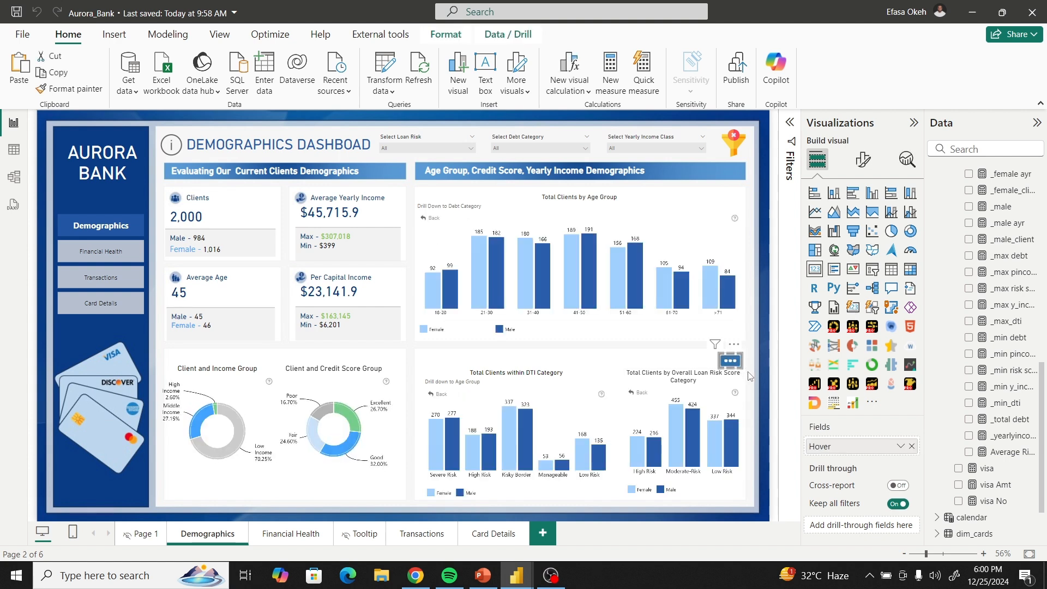
pyautogui.scroll(5, 1016, 288)
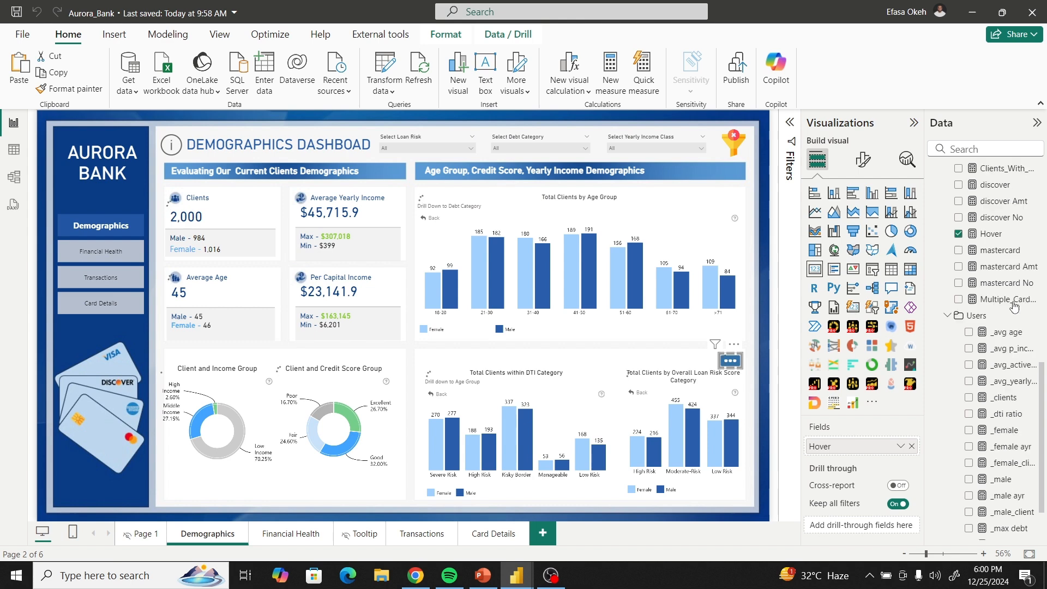
pyautogui.scroll(-5, 1007, 354)
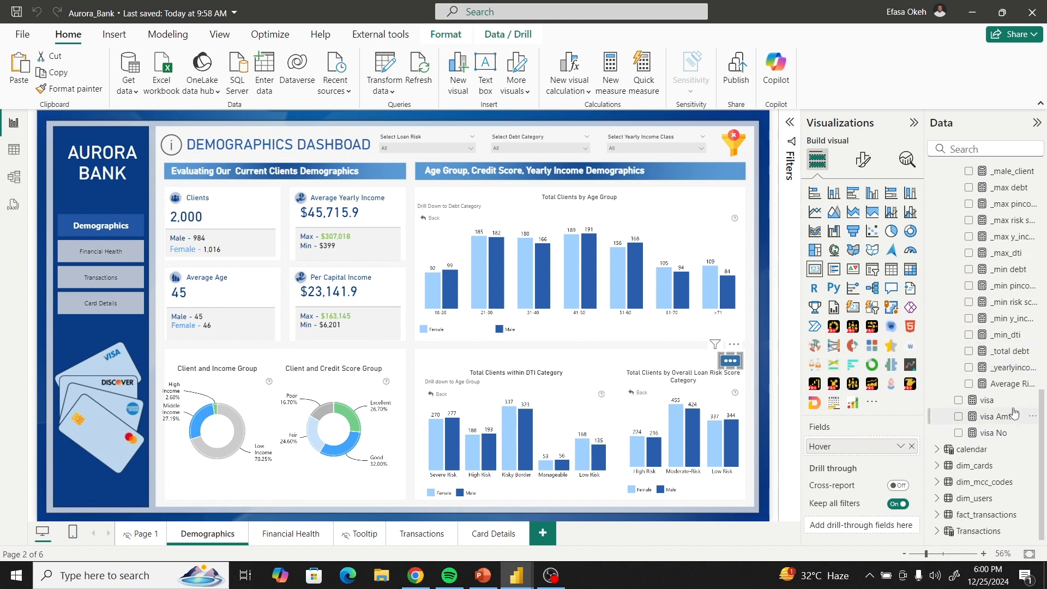
pyautogui.scroll(8, 1008, 376)
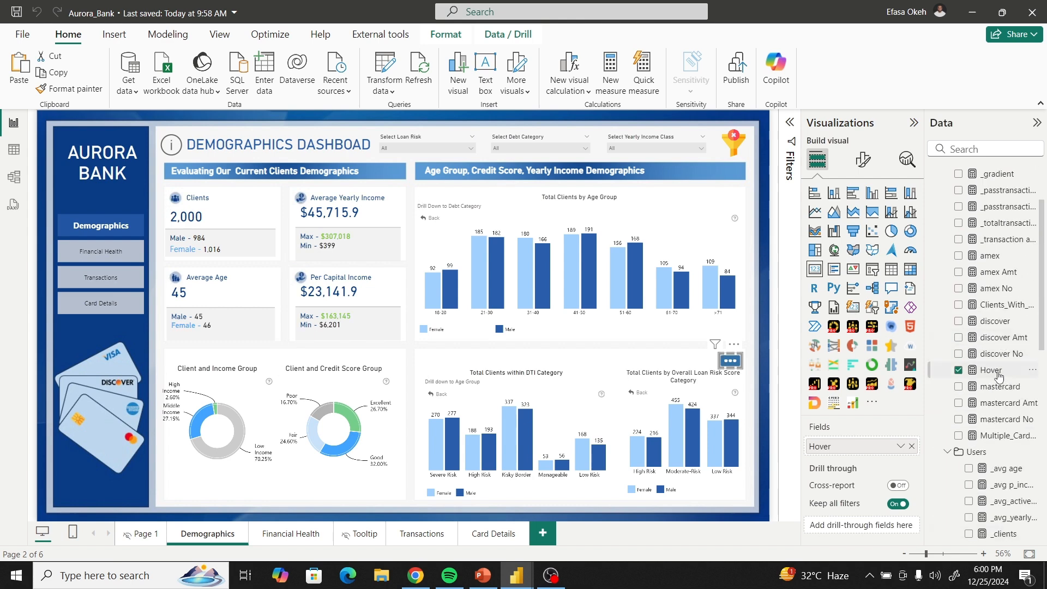
pyautogui.click(992, 371)
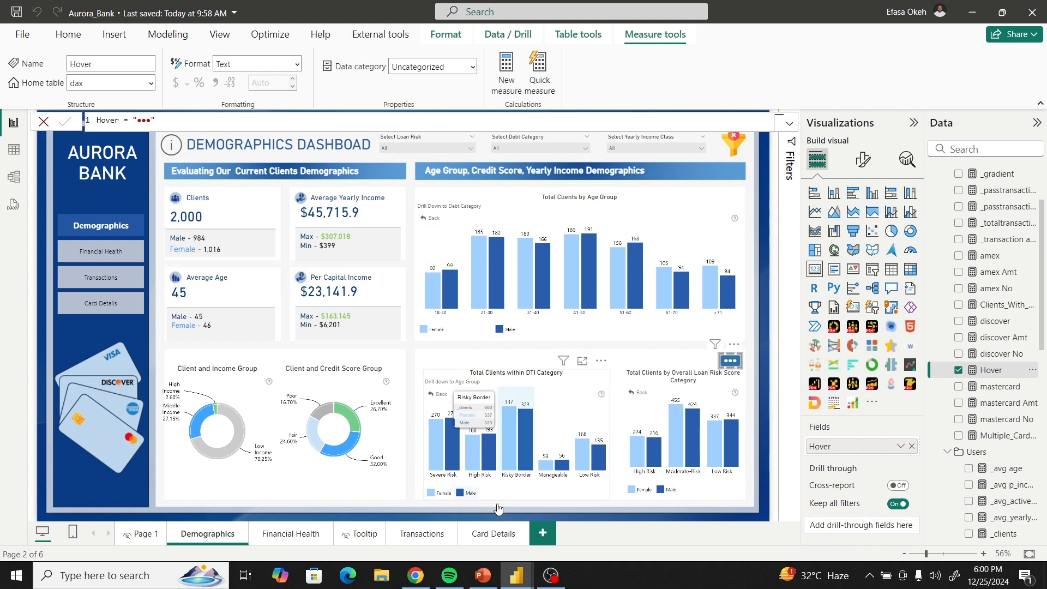
# Return to the Aurora Bank New report and change the label measure to return three black circle symbols, "●●●".
pyautogui.moveTo(516, 579)
pyautogui.click(595, 502)
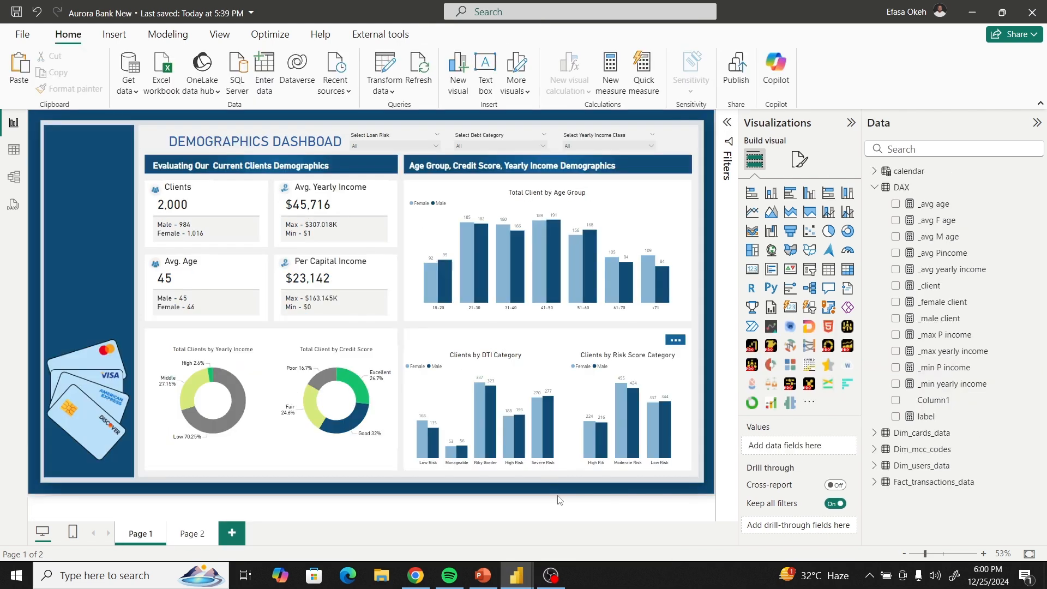
pyautogui.click(926, 416)
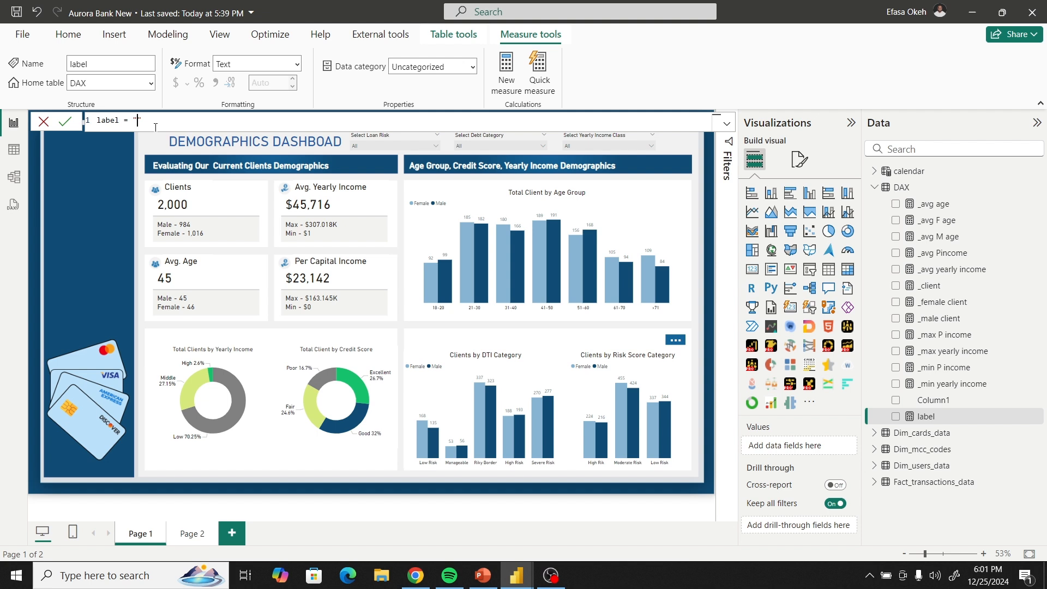
pyautogui.press('super+period')
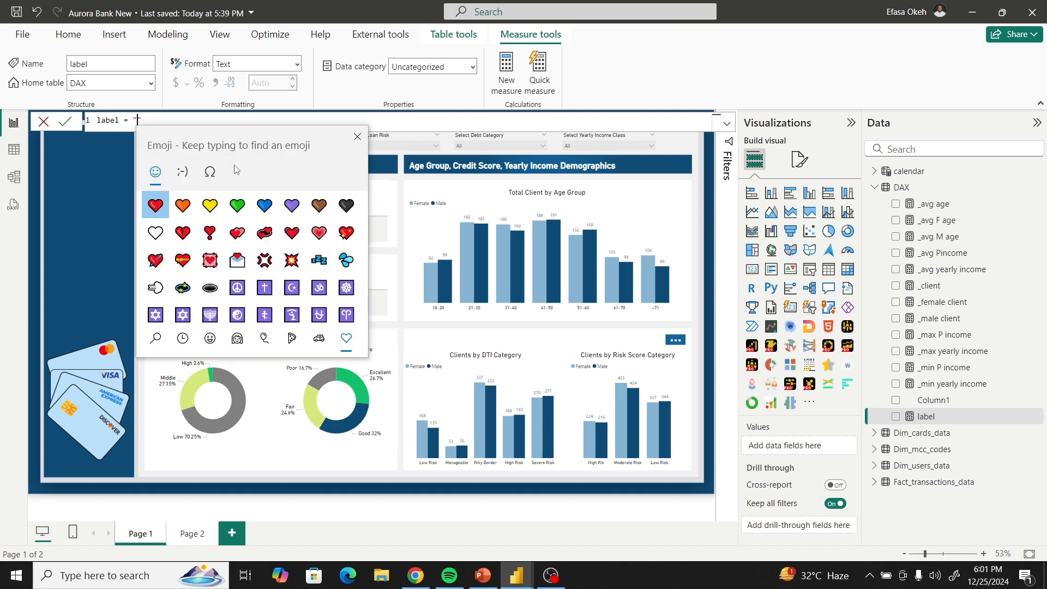
pyautogui.click(214, 176)
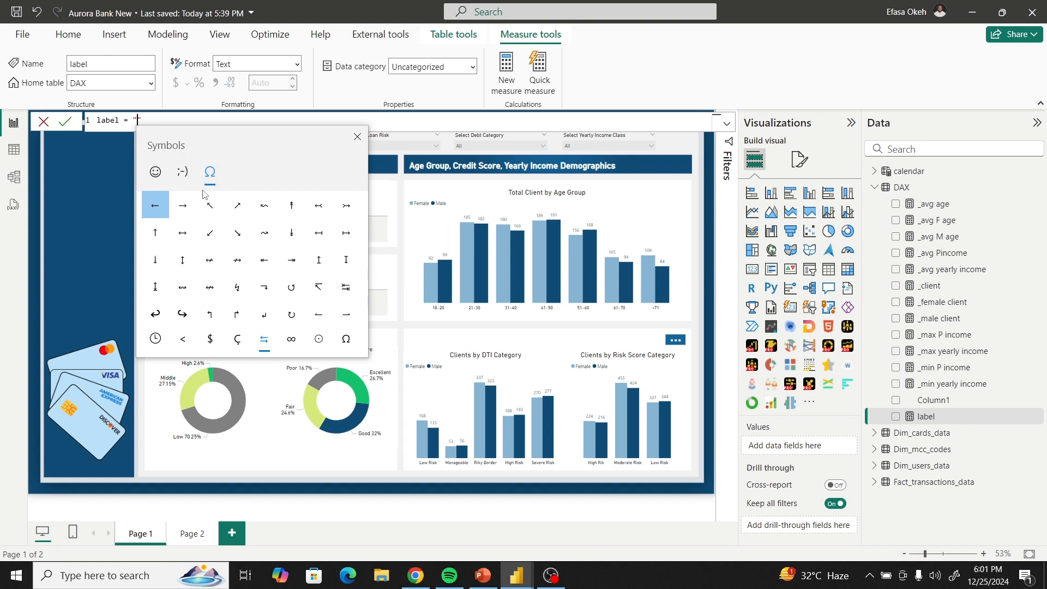
pyautogui.scroll(-2, 287, 265)
pyautogui.scroll(-5, 286, 265)
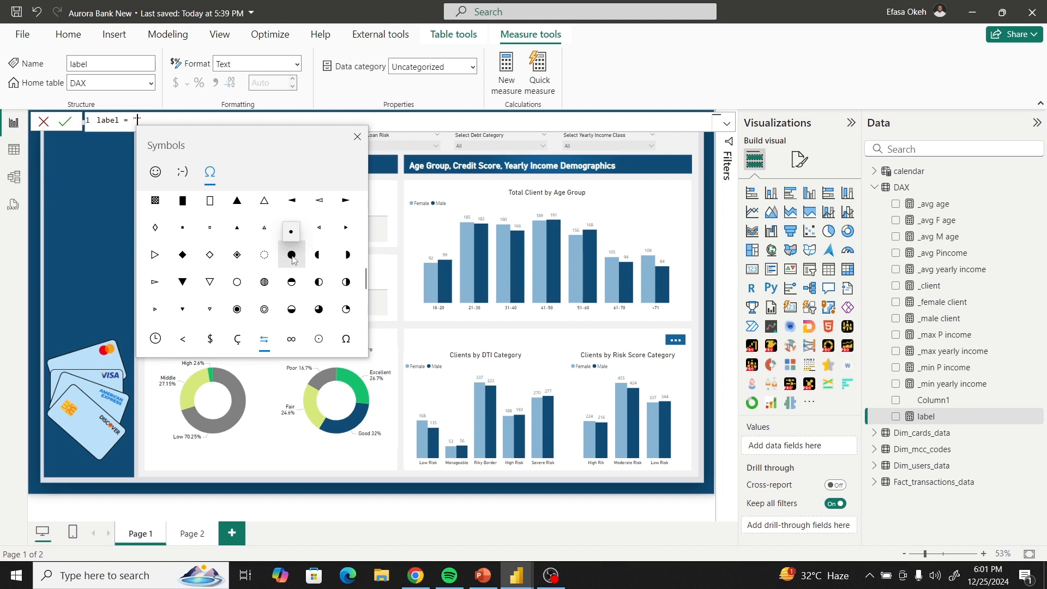
pyautogui.click(292, 258)
pyautogui.click(293, 258)
pyautogui.click(293, 258)
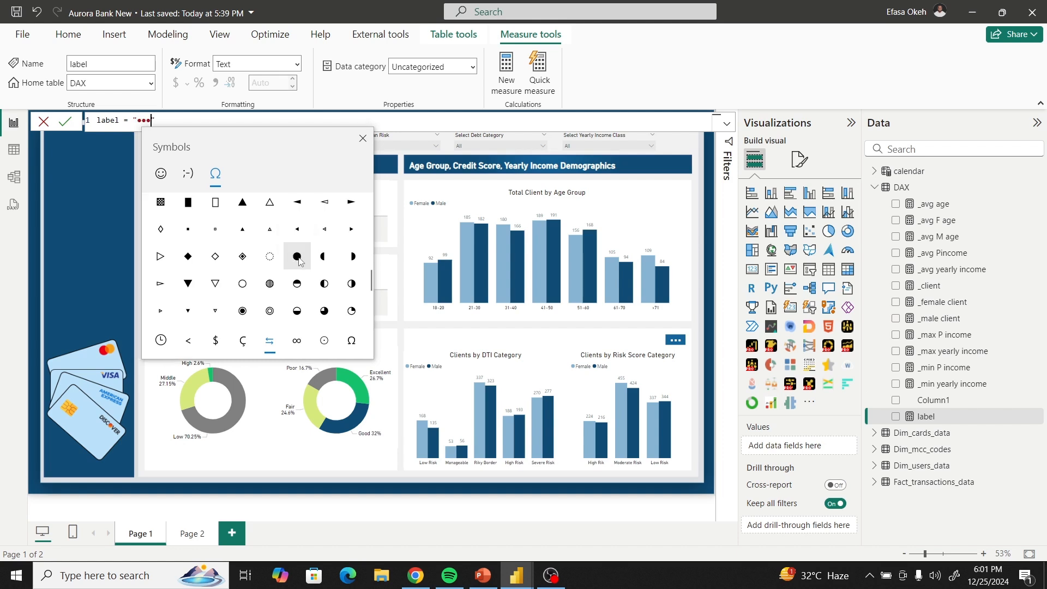
pyautogui.click(701, 284)
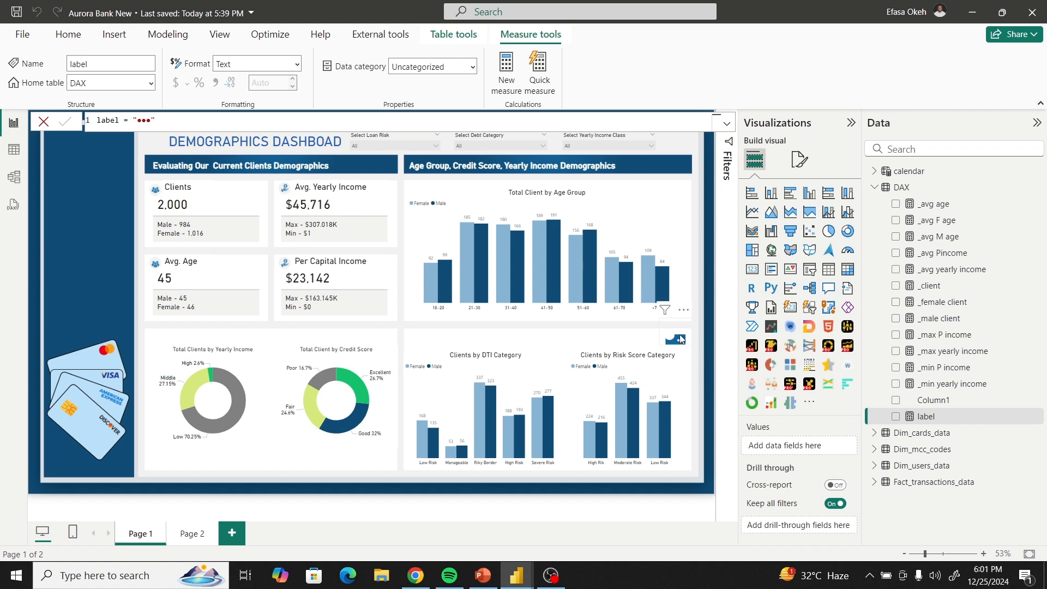
# Enlarge the label card beside the blue rectangle and set its callout value font size to 20.
pyautogui.click(668, 350)
pyautogui.moveTo(668, 349)
pyautogui.mouseDown()
pyautogui.moveTo(626, 356)
pyautogui.moveTo(667, 330)
pyautogui.moveTo(609, 328)
pyautogui.moveTo(659, 332)
pyautogui.mouseUp()
pyautogui.click(800, 160)
pyautogui.click(777, 254)
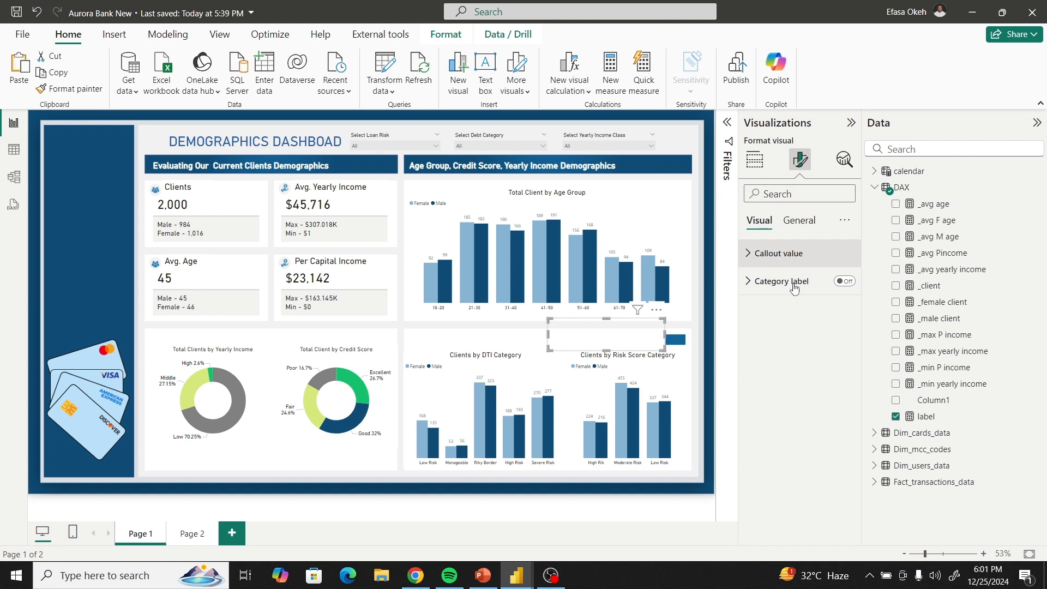
pyautogui.doubleClick(828, 301)
pyautogui.write('2')
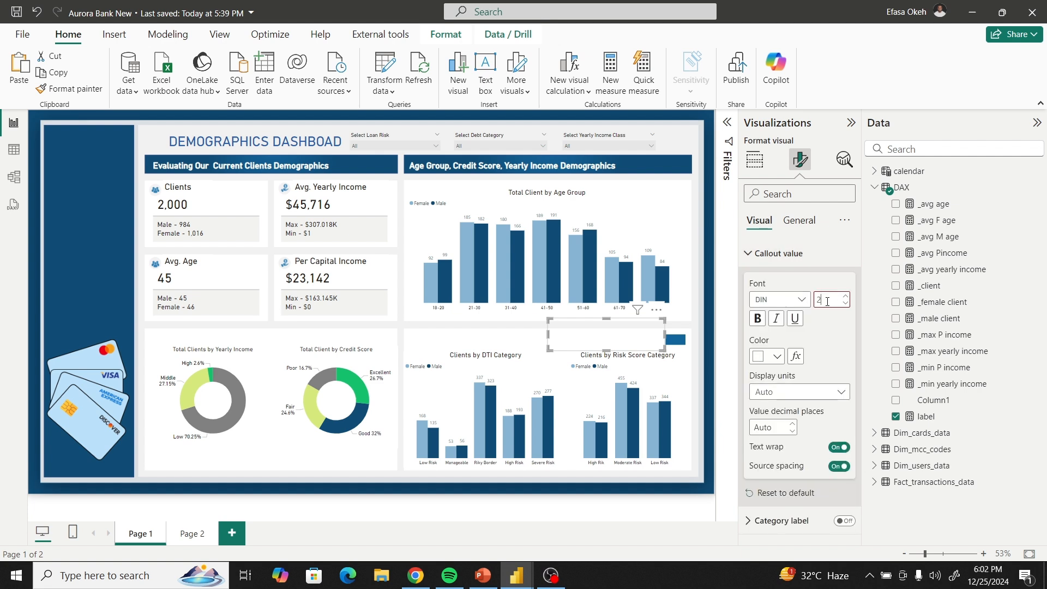
pyautogui.write('0')
# Resize the label card to a small box and position it so the three dots sit centered on the blue rectangle.
pyautogui.moveTo(590, 335); pyautogui.dragTo(683, 343)
pyautogui.press('Down')
pyautogui.press('Down')
pyautogui.press('Down')
pyautogui.press('Down')
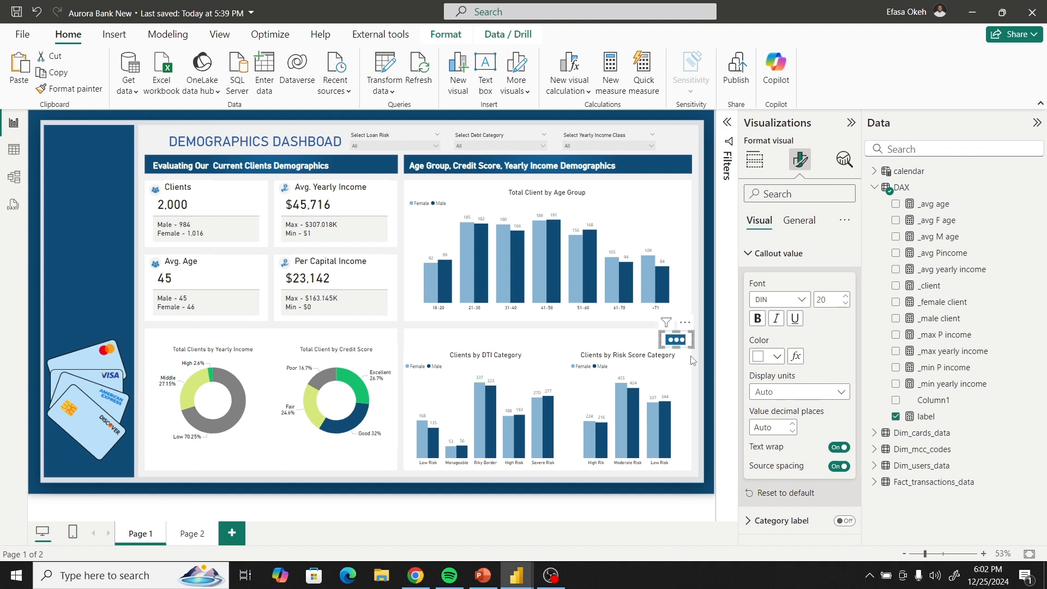
pyautogui.press('Escape')
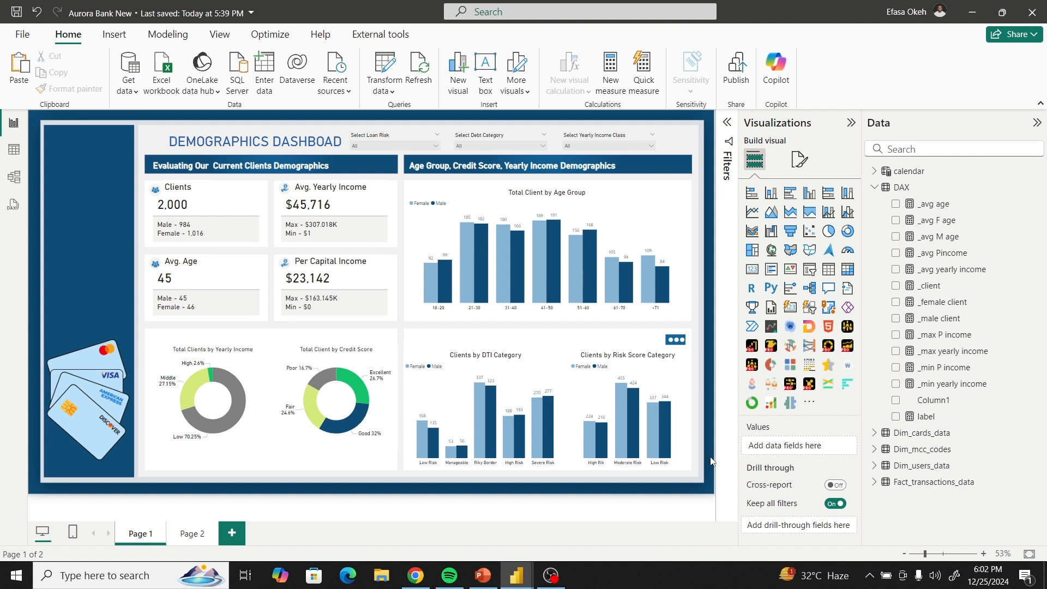
# Turn on tooltips for the three-dot card with type Report page and page Page 2, and check the tooltip on the card.
pyautogui.click(696, 356)
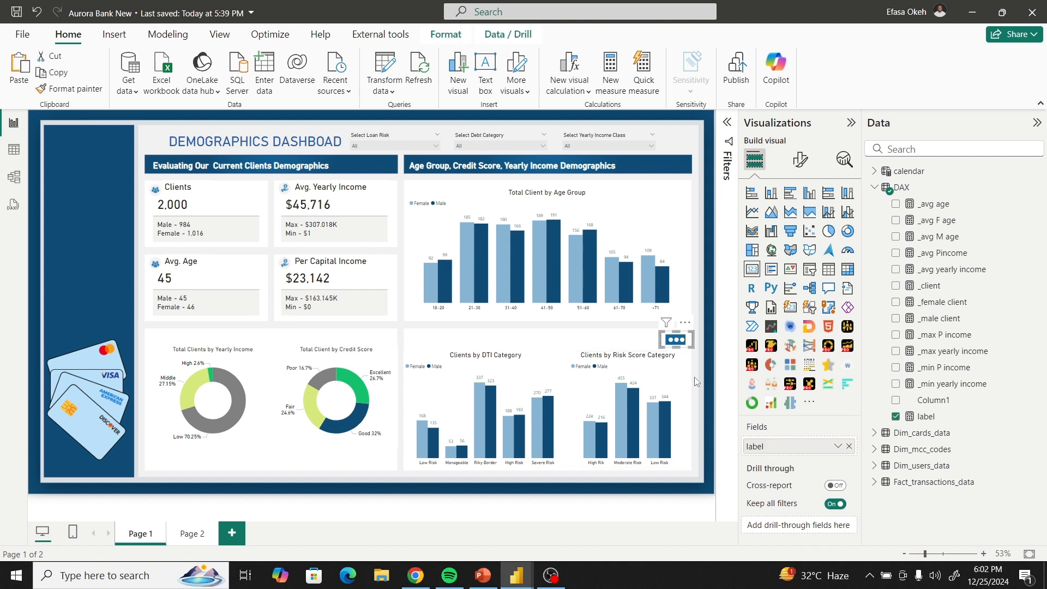
pyautogui.click(802, 161)
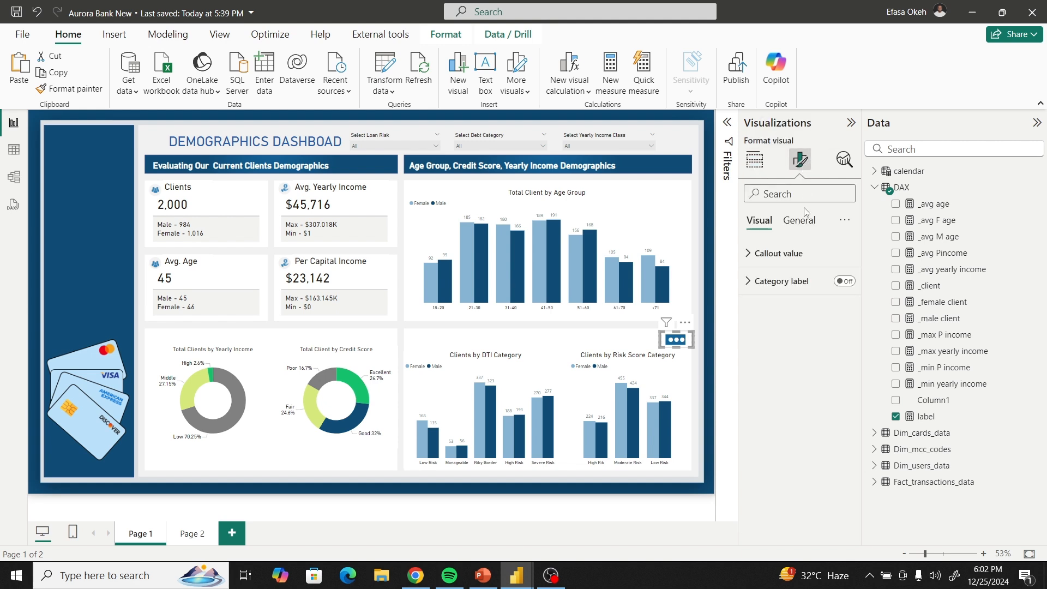
pyautogui.click(806, 224)
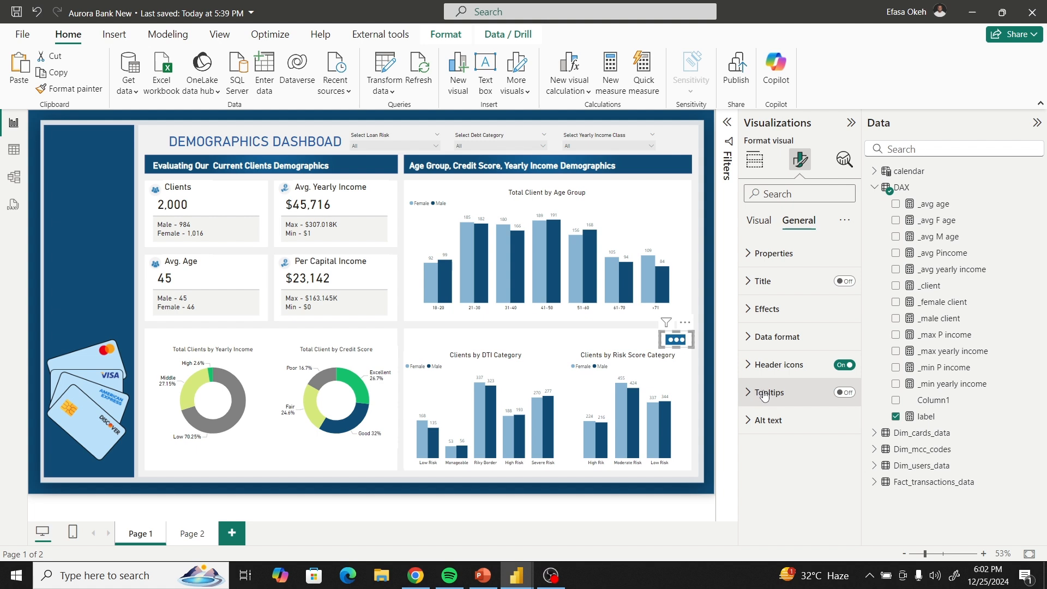
pyautogui.click(845, 393)
pyautogui.click(766, 400)
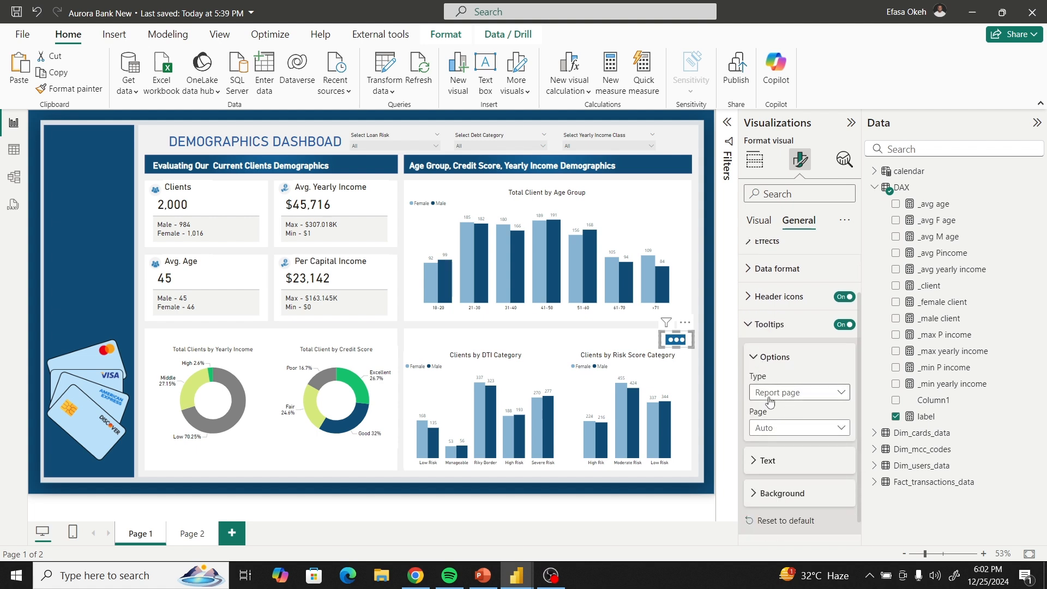
pyautogui.click(772, 429)
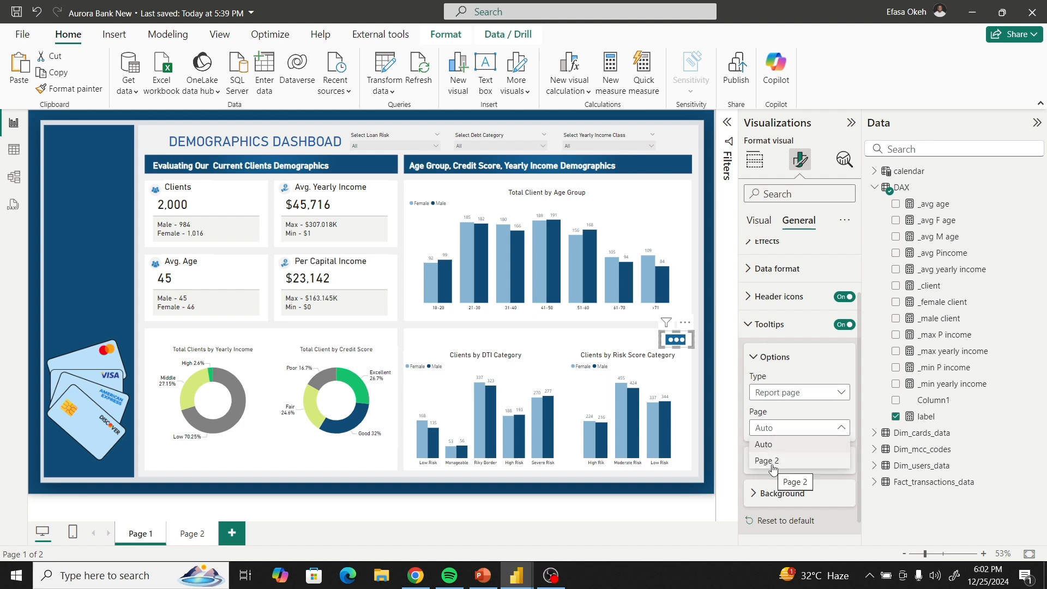
pyautogui.click(773, 462)
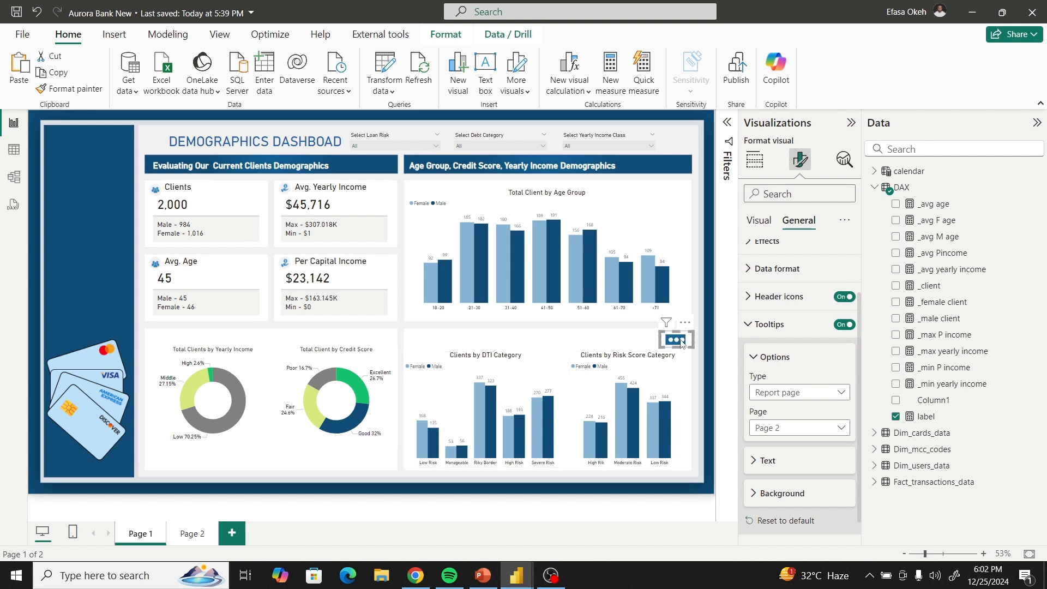
pyautogui.moveTo(682, 344)
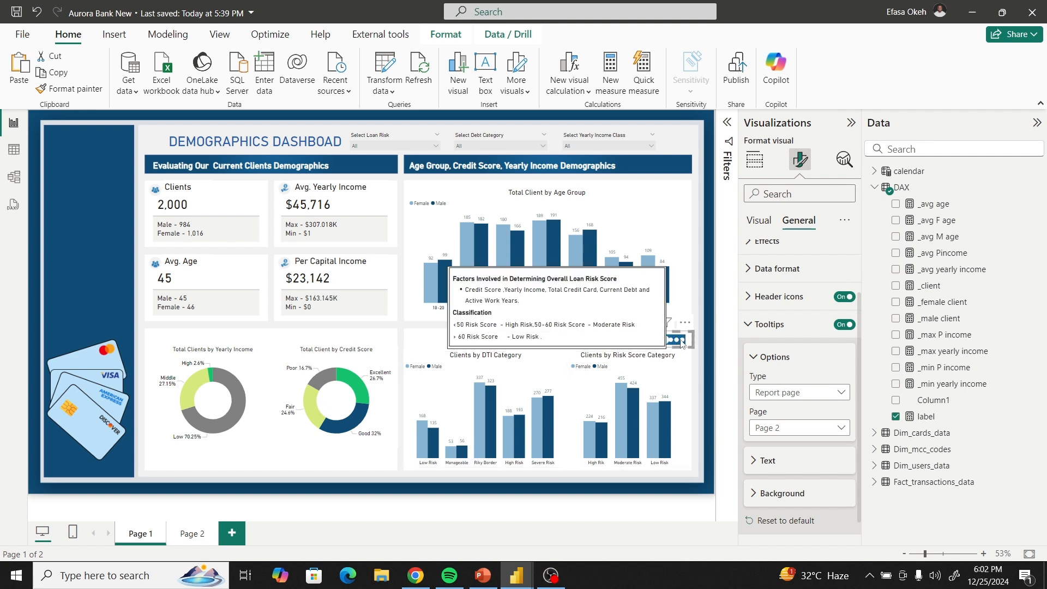
pyautogui.click(748, 328)
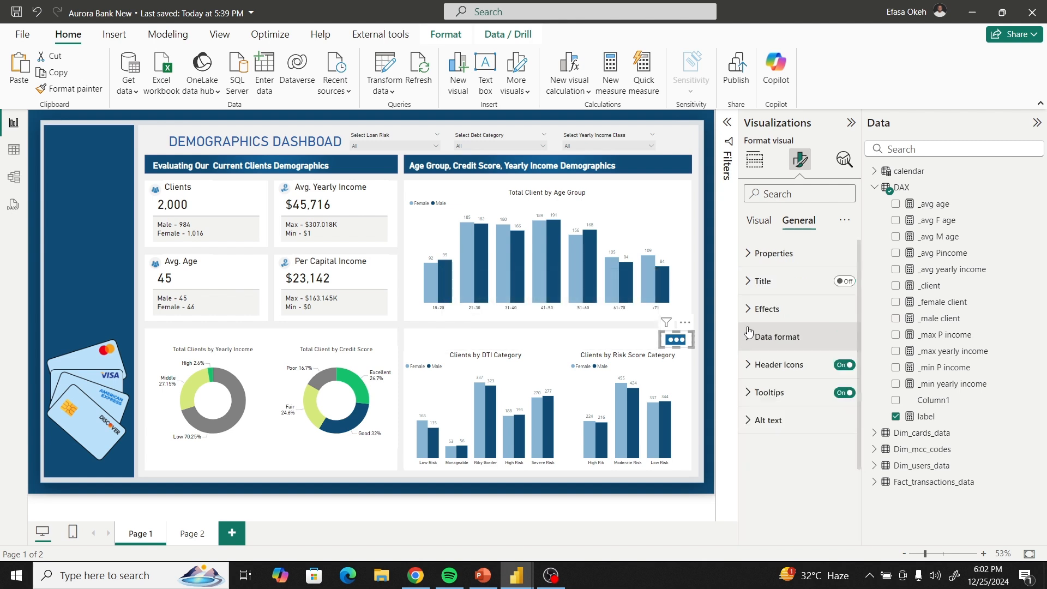
pyautogui.click(695, 371)
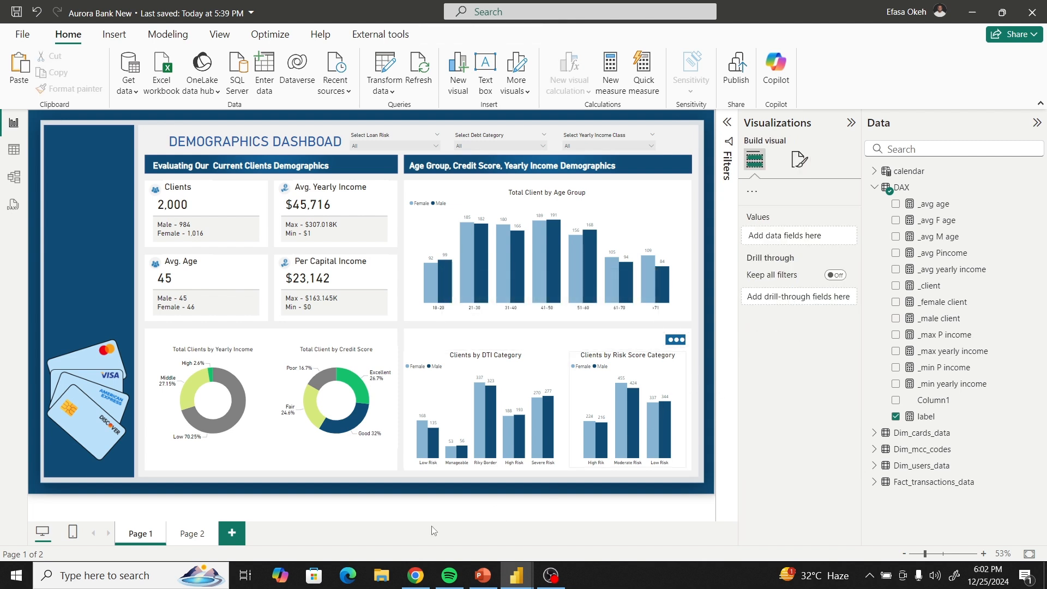
# Hide Page 2 and rename Page 1 to Demographics.
pyautogui.rightClick(190, 539)
pyautogui.click(217, 513)
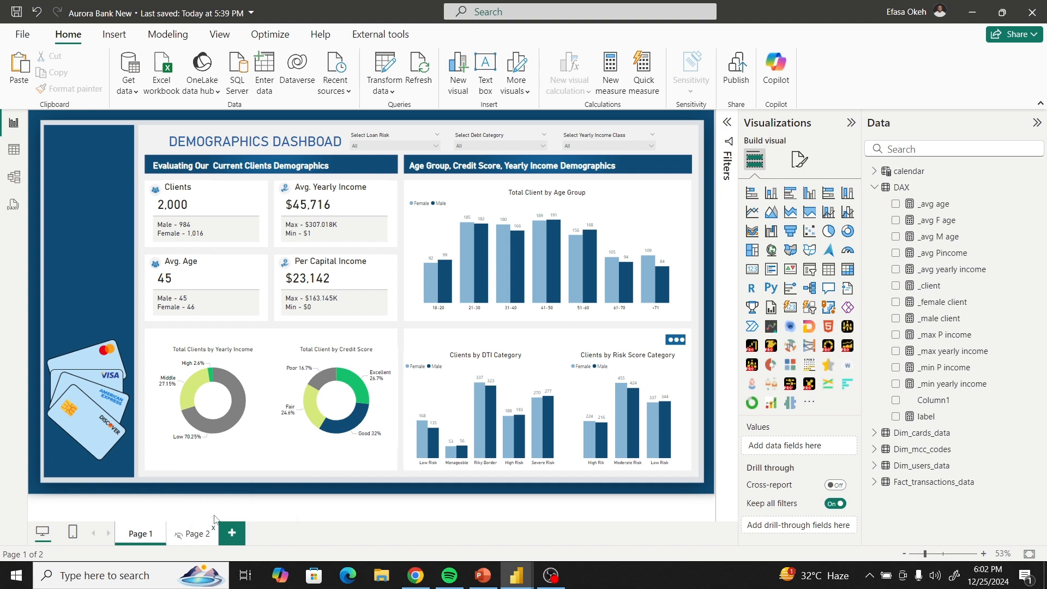
pyautogui.doubleClick(140, 538)
pyautogui.press('BackSpace')
pyautogui.press('BackSpace')
pyautogui.press('BackSpace')
pyautogui.press('BackSpace')
pyautogui.write('Demographics')
pyautogui.press('Return')
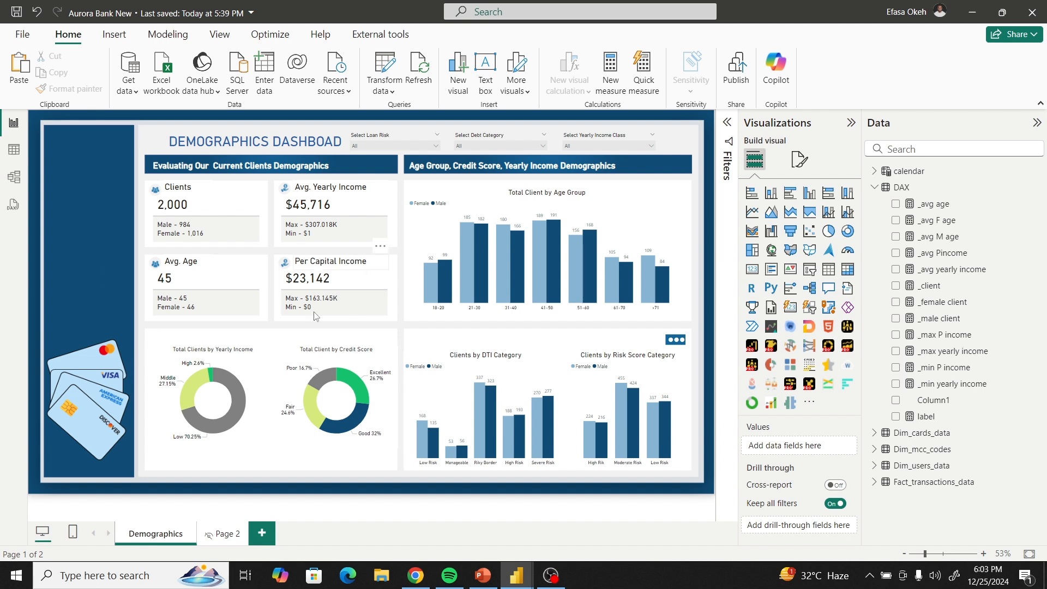
# Recolor the whole DEMOGRAPHICS DASHBOAD title text with the recently used dark blue.
pyautogui.click(171, 145)
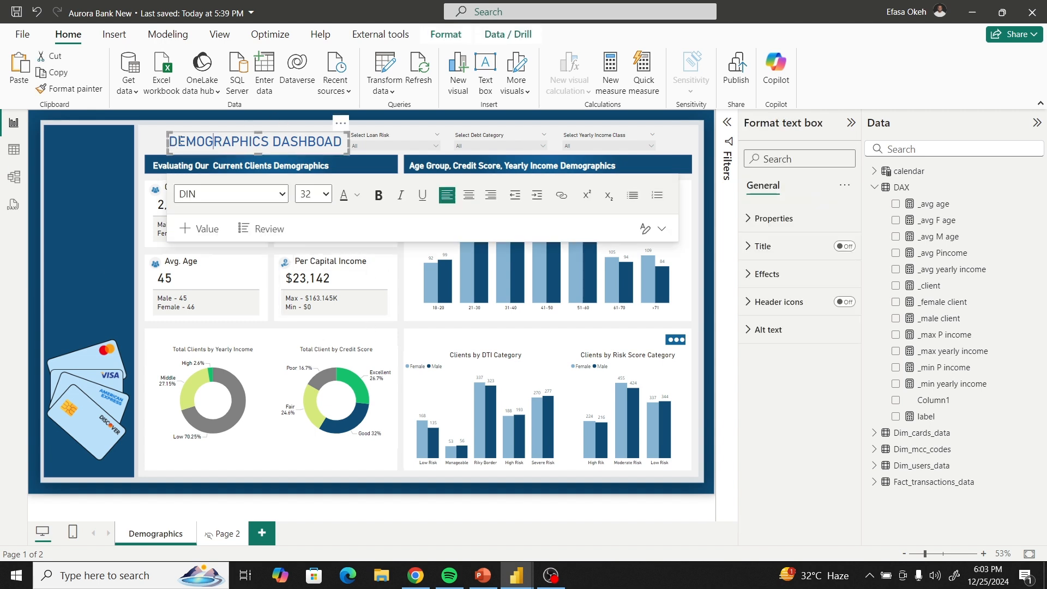
pyautogui.moveTo(180, 141)
pyautogui.mouseDown()
pyautogui.moveTo(273, 142)
pyautogui.moveTo(186, 142)
pyautogui.mouseUp()
pyautogui.moveTo(342, 141); pyautogui.dragTo(232, 141)
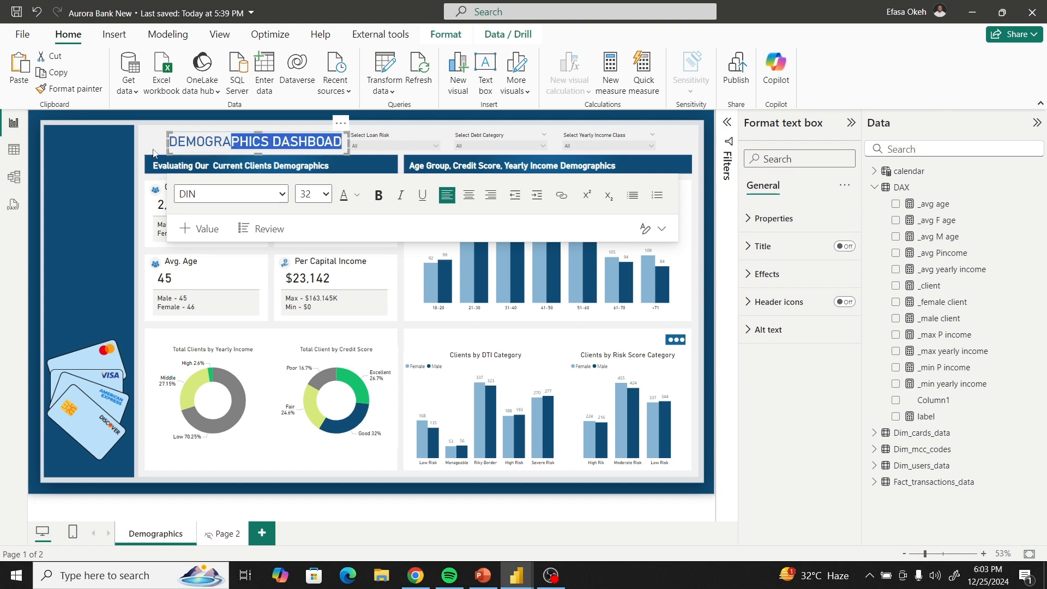
pyautogui.moveTo(153, 153); pyautogui.dragTo(171, 145)
pyautogui.click(358, 195)
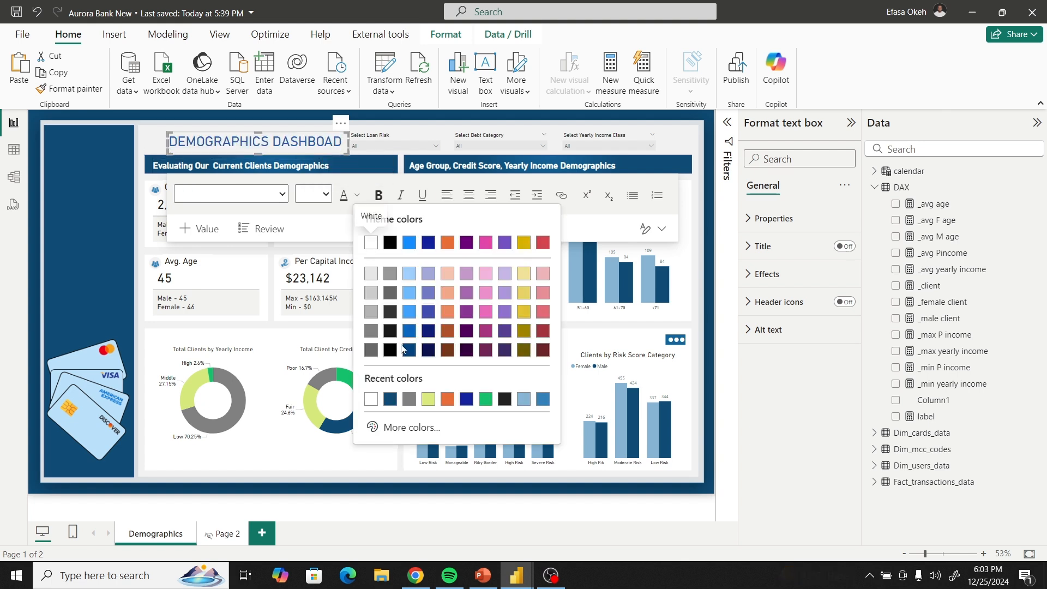
pyautogui.click(389, 401)
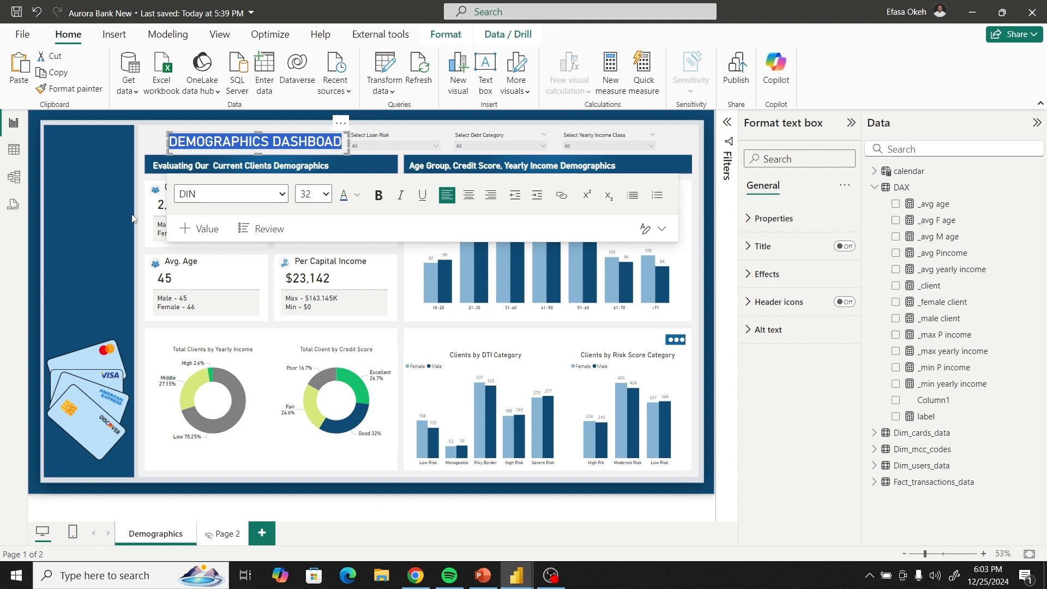
pyautogui.click(155, 143)
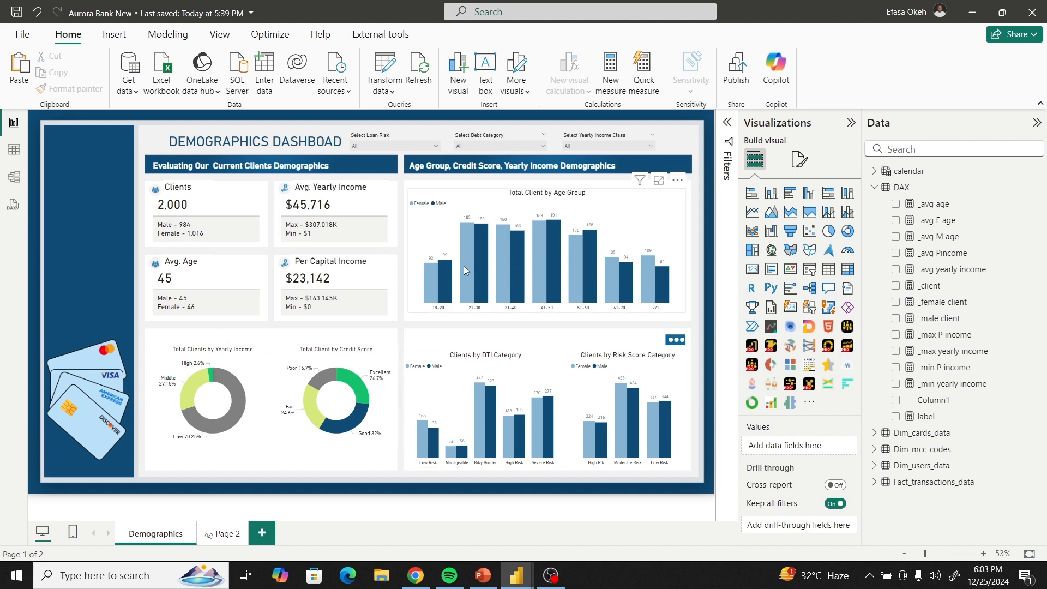
# Switch to the Aurora_Bank report and examine the cards and debt charts on its Financial Health page.
pyautogui.moveTo(523, 577)
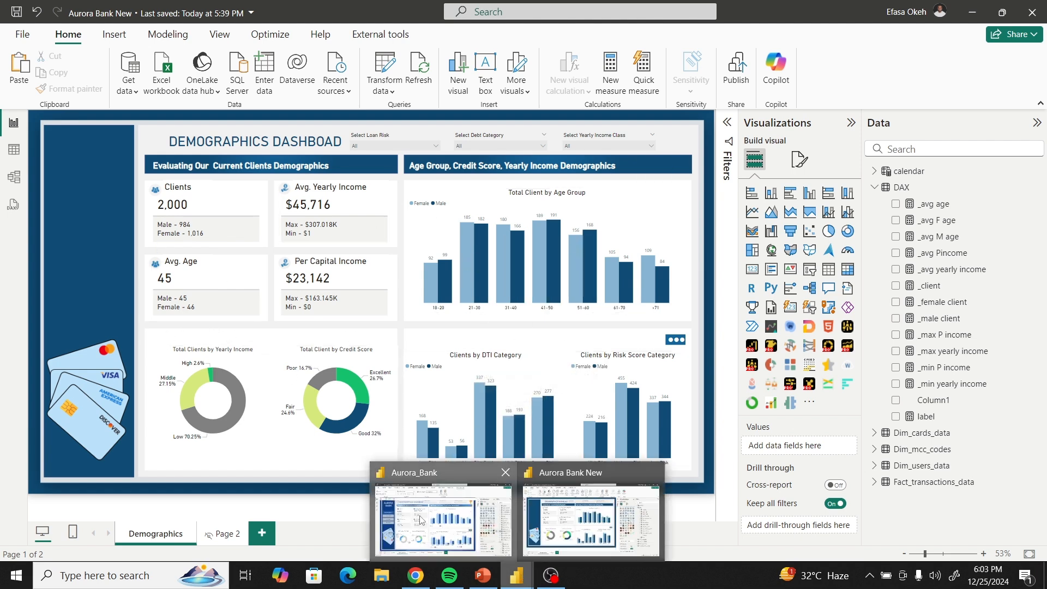
pyautogui.click(436, 513)
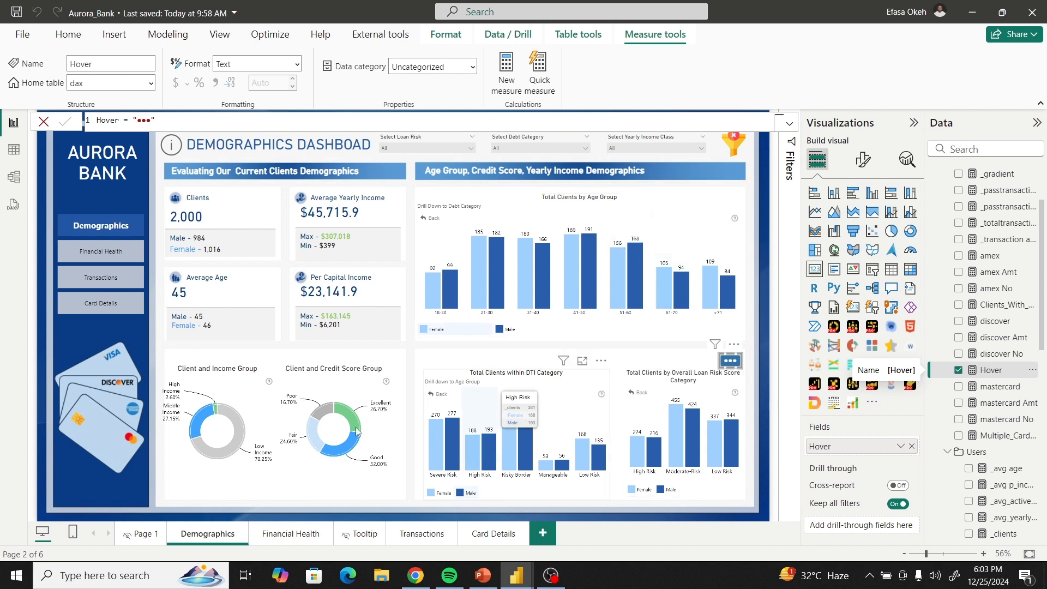
pyautogui.click(280, 538)
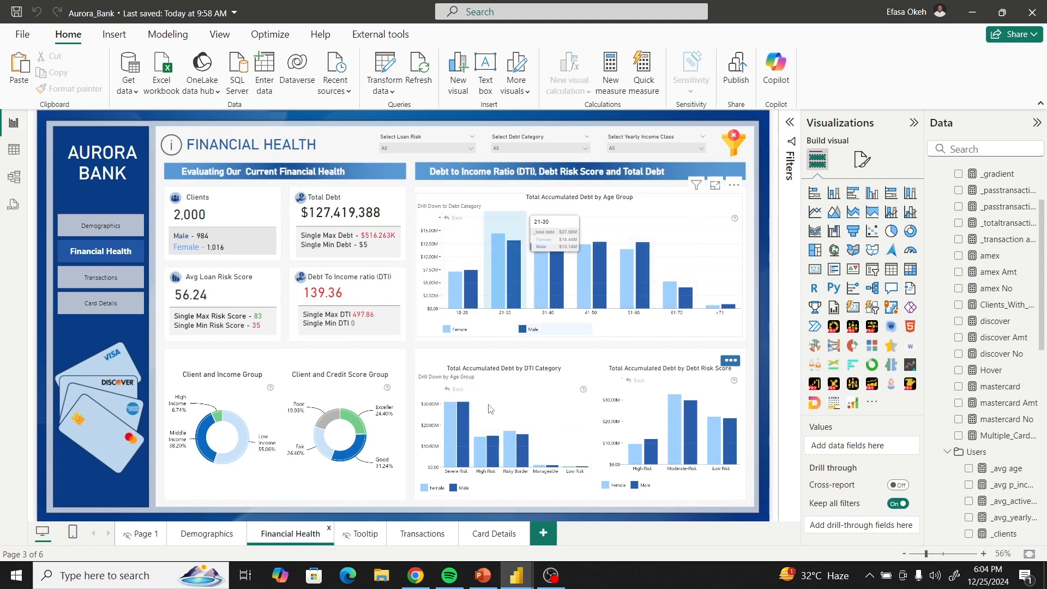
pyautogui.moveTo(675, 432)
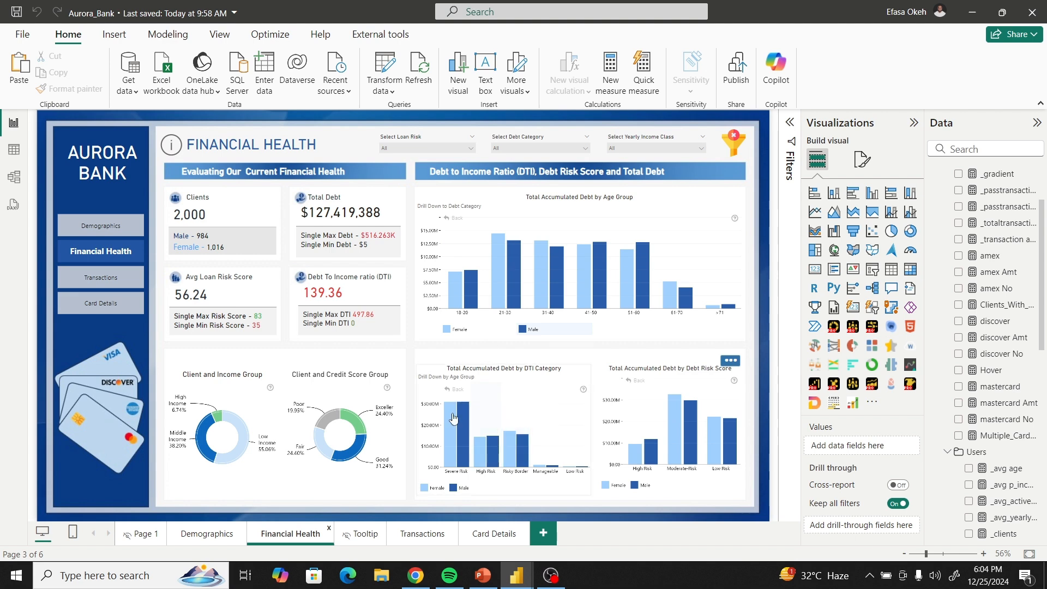
pyautogui.moveTo(466, 396)
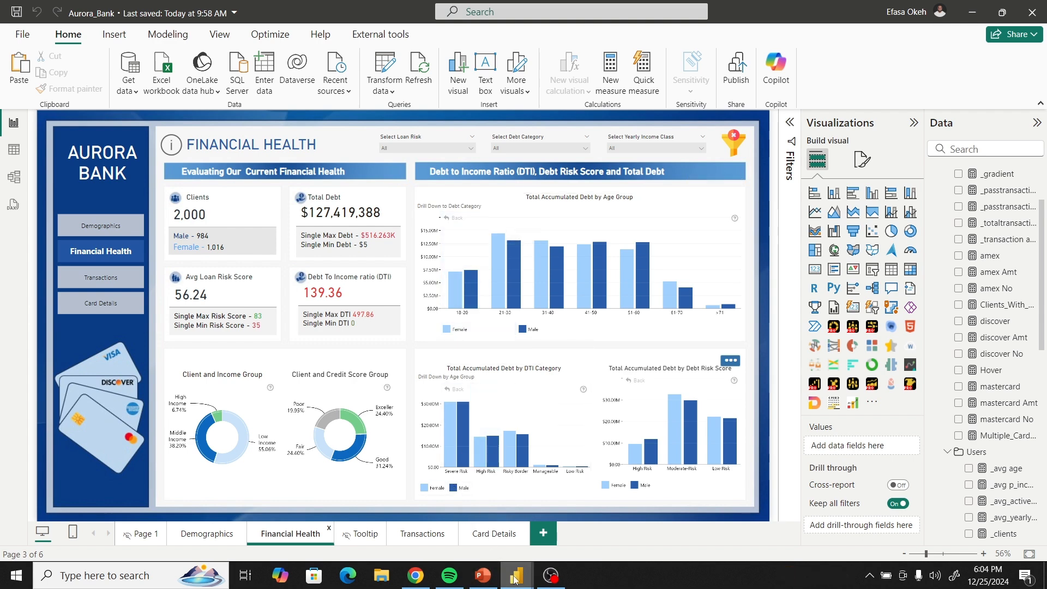
# Return to the Aurora Bank New report, duplicate the Demographics page and rename the copy to Financial Health.
pyautogui.moveTo(517, 575)
pyautogui.click(579, 521)
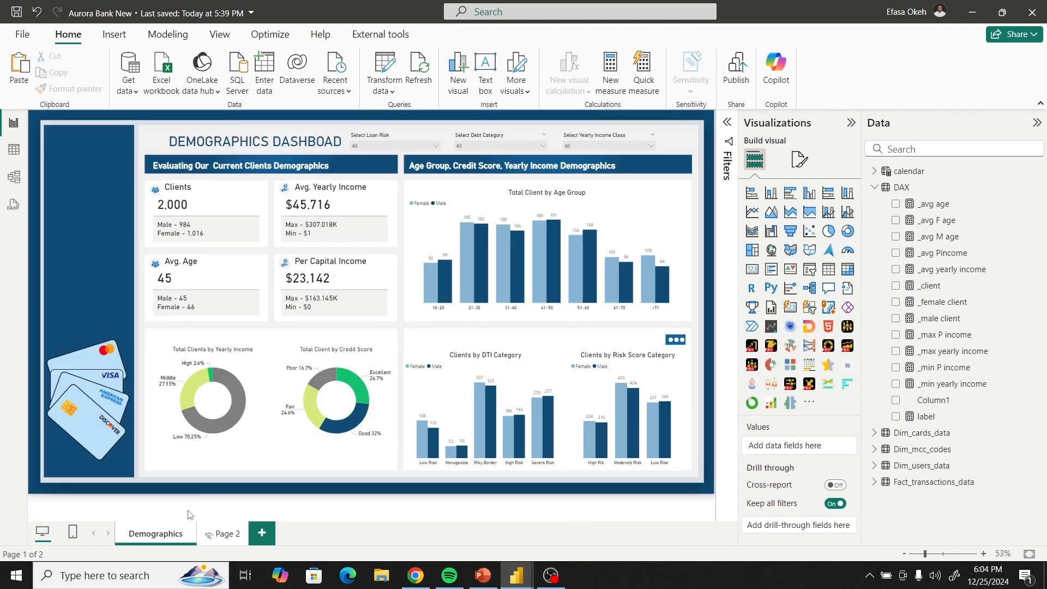
pyautogui.rightClick(143, 534)
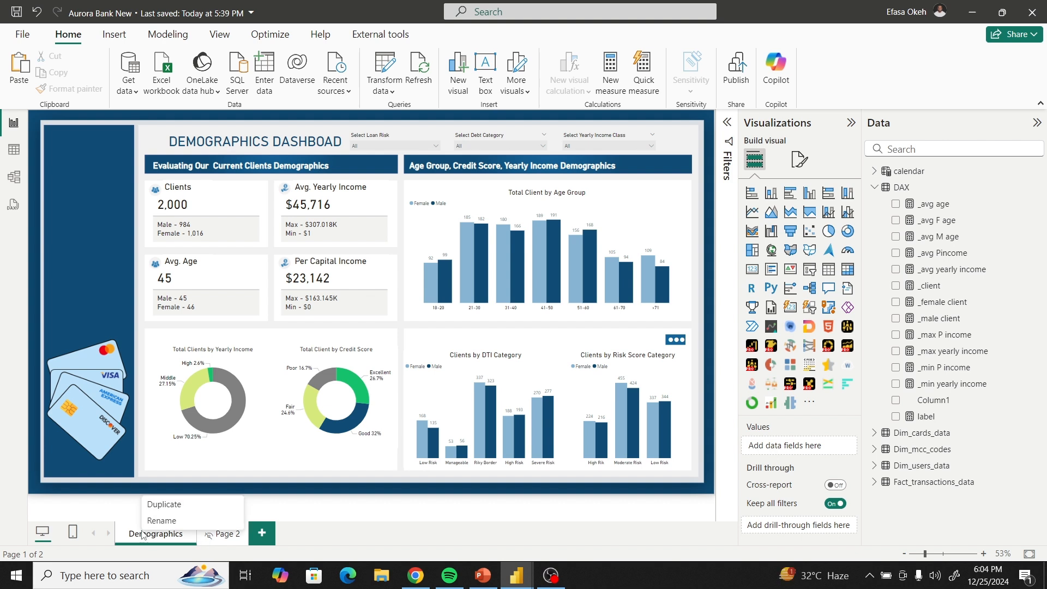
pyautogui.click(175, 506)
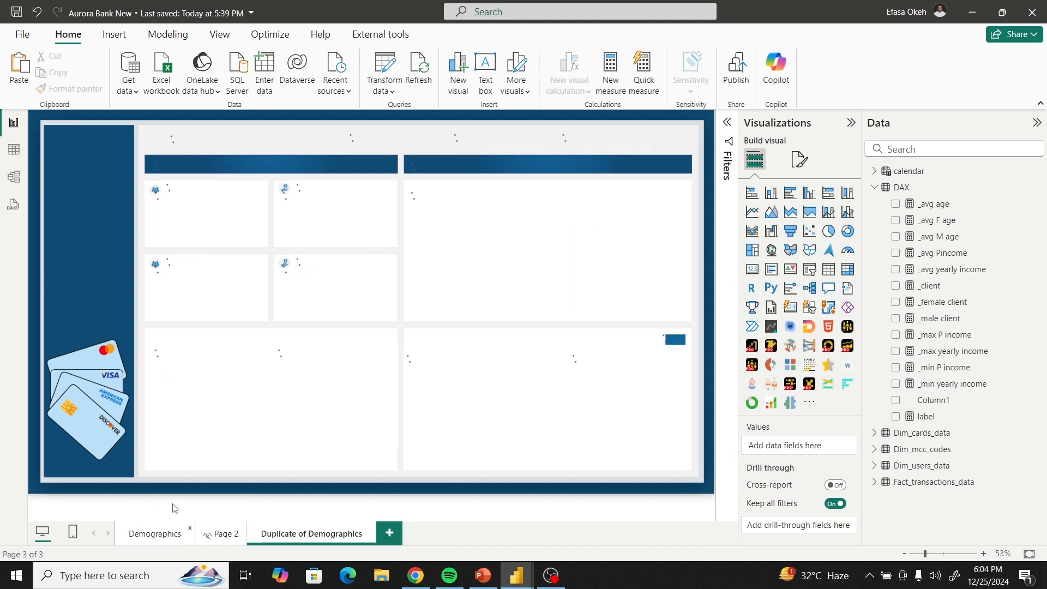
pyautogui.doubleClick(314, 539)
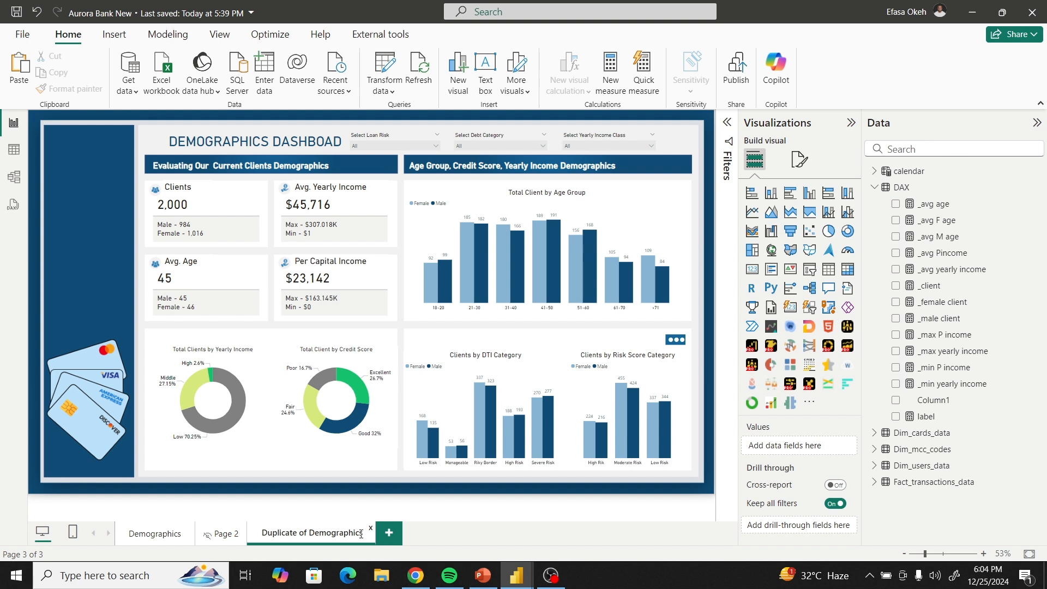
pyautogui.moveTo(363, 533); pyautogui.dragTo(263, 537)
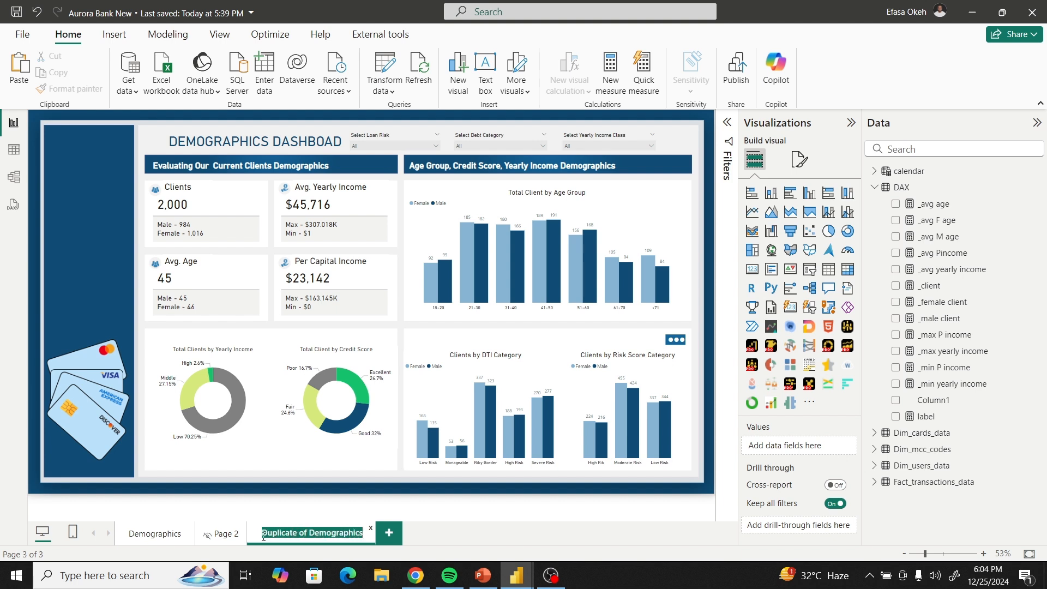
pyautogui.write('F')
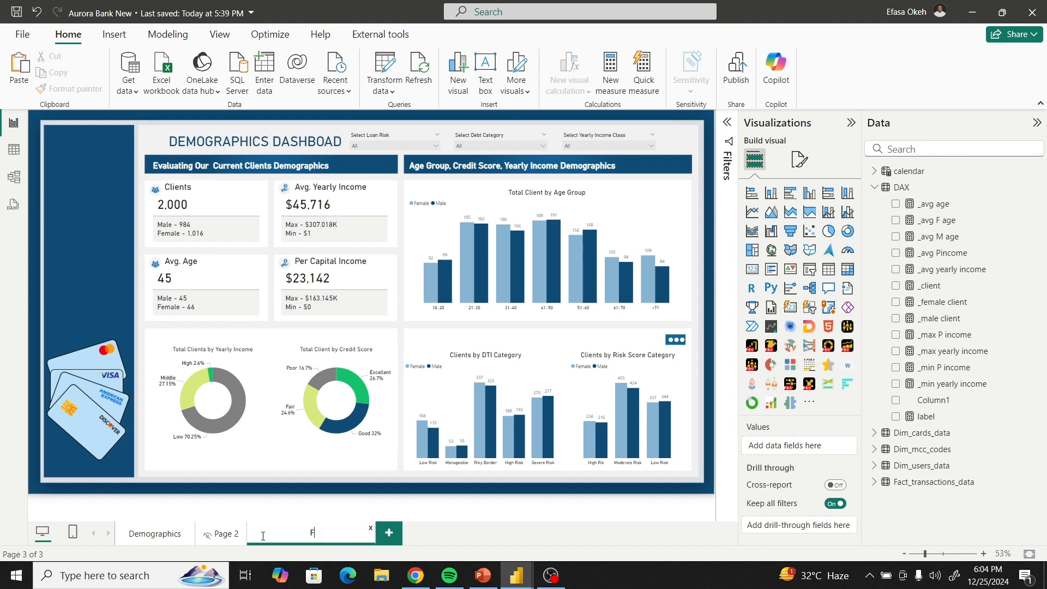
pyautogui.write('inancial Health')
pyautogui.press('Return')
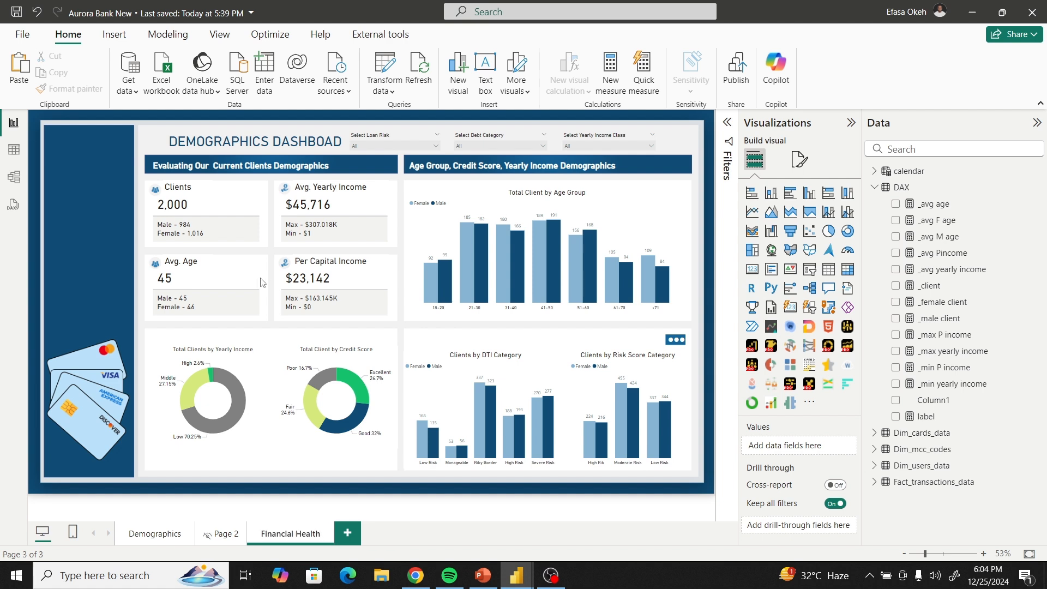
# Remove _client from the Total Client by Age Group chart's Y-axis and create the DAX measure total debt = SUM(Dim_users_data[total_debt]).
pyautogui.click(548, 201)
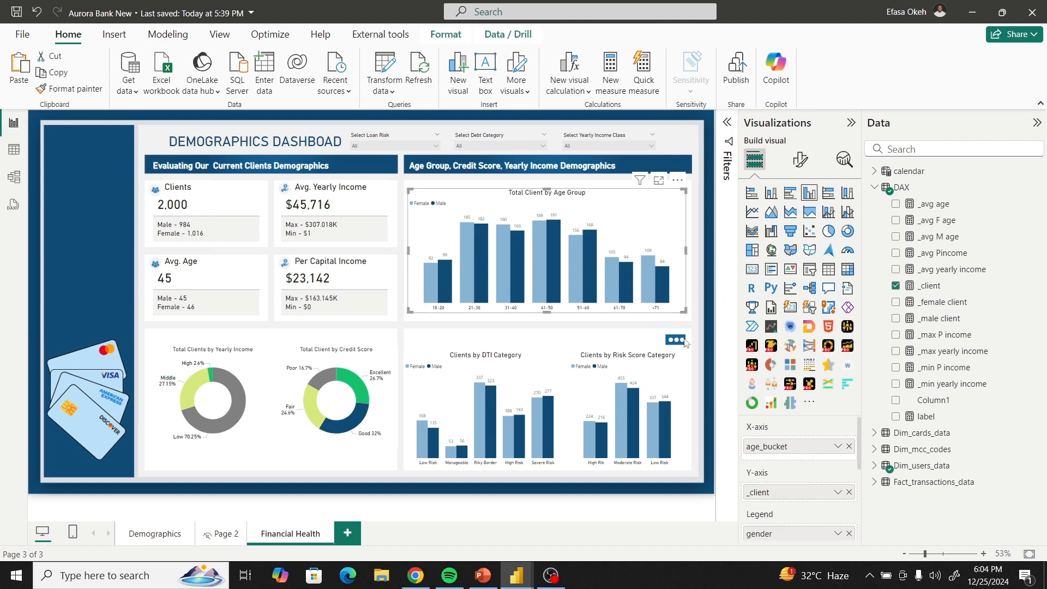
pyautogui.click(851, 492)
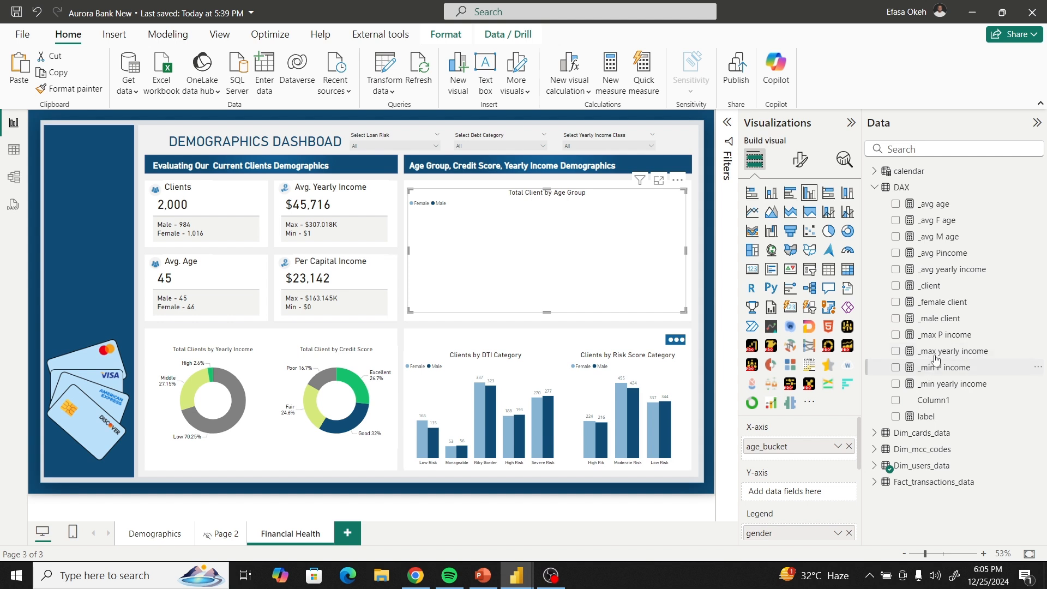
pyautogui.rightClick(918, 191)
pyautogui.click(947, 215)
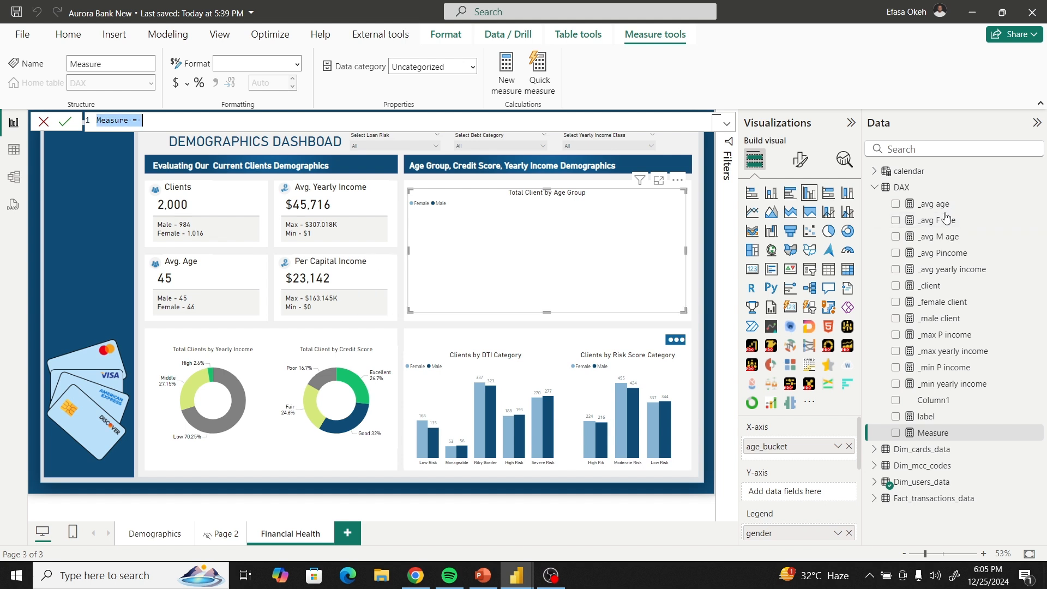
pyautogui.write('total debt')
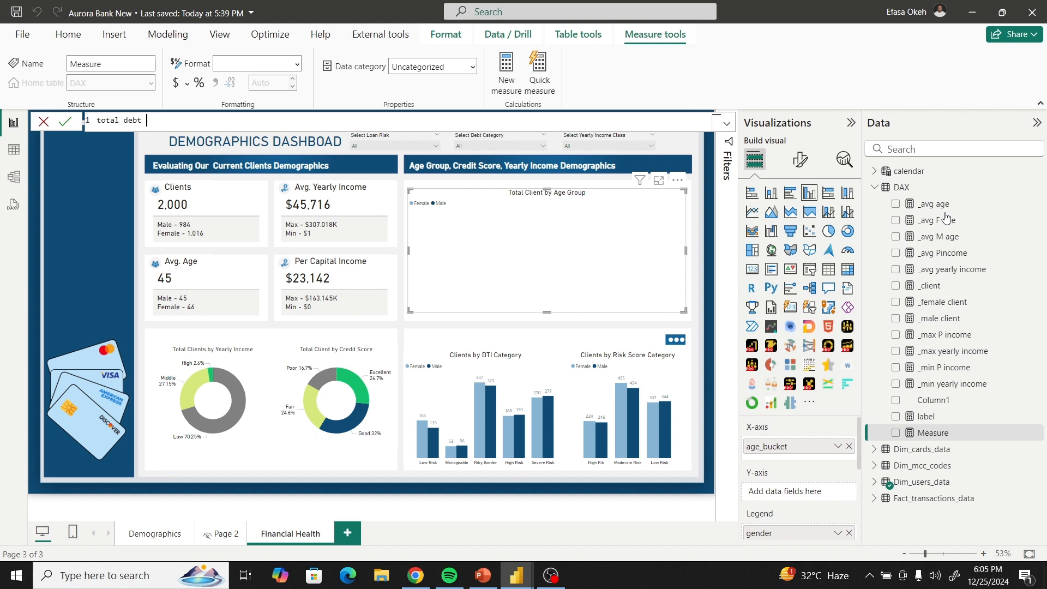
pyautogui.write(' = sum')
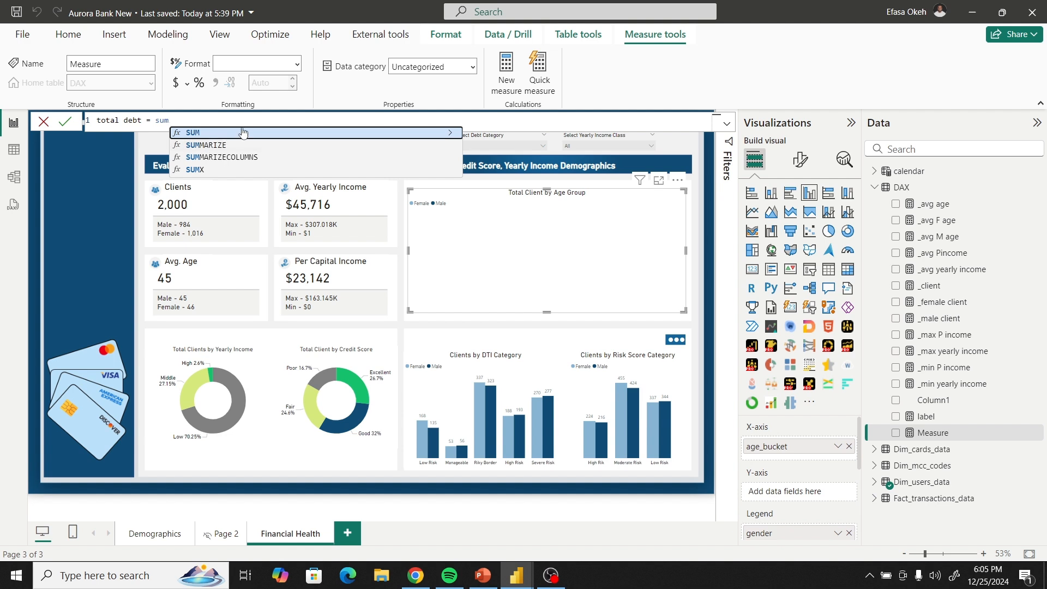
pyautogui.click(242, 133)
pyautogui.write('user')
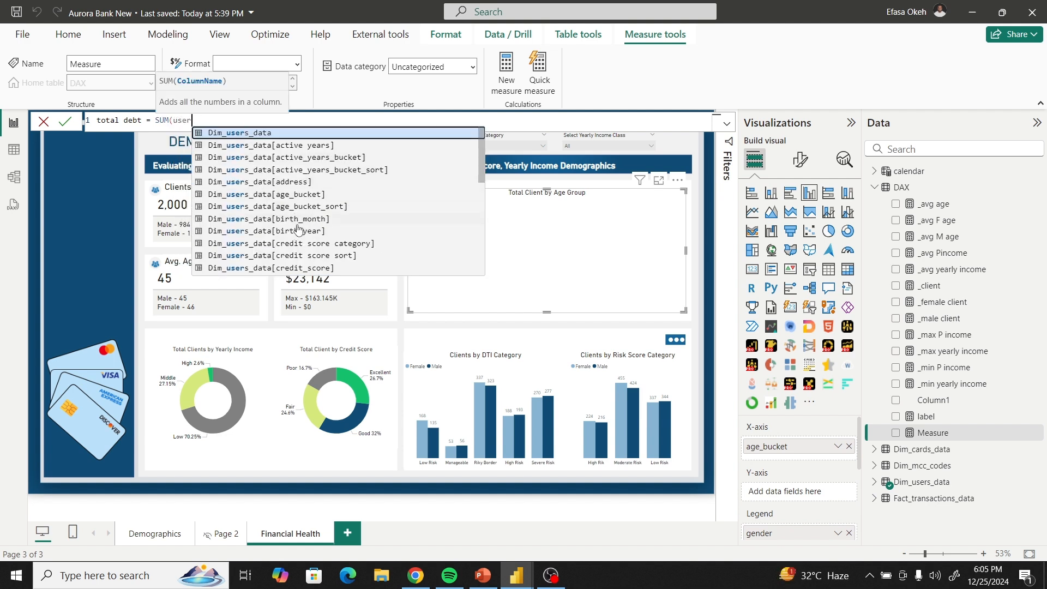
pyautogui.scroll(-3, 299, 226)
pyautogui.scroll(-3, 295, 226)
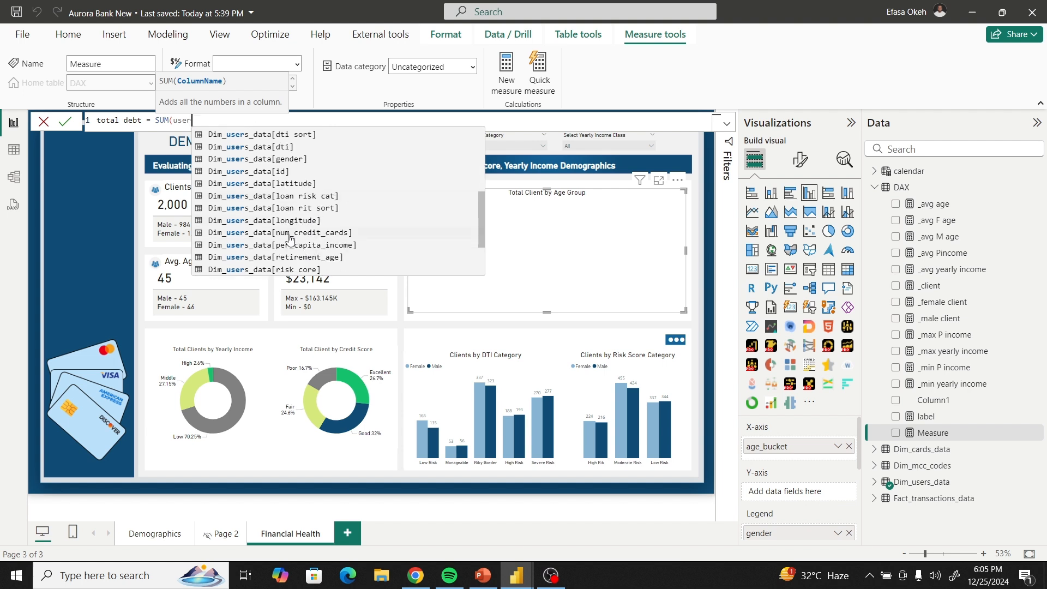
pyautogui.scroll(-1, 286, 225)
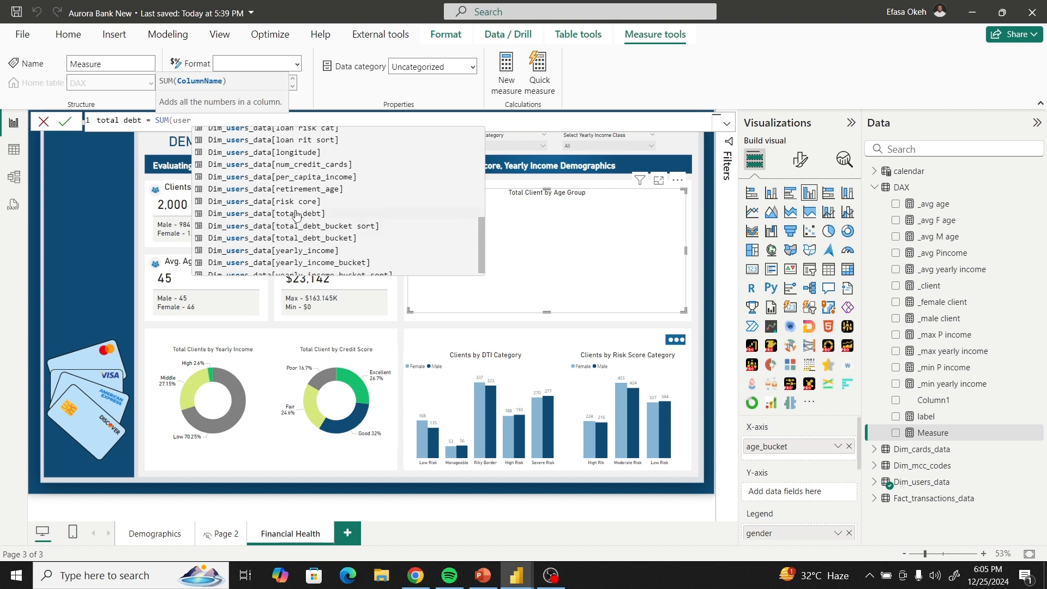
pyautogui.click(294, 214)
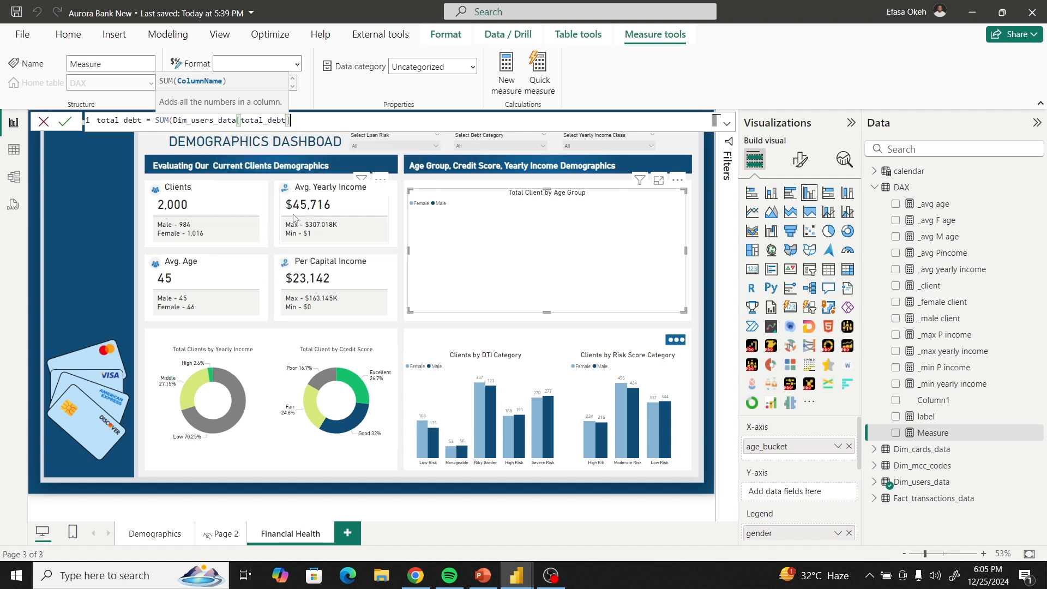
pyautogui.write(')')
pyautogui.press('Return')
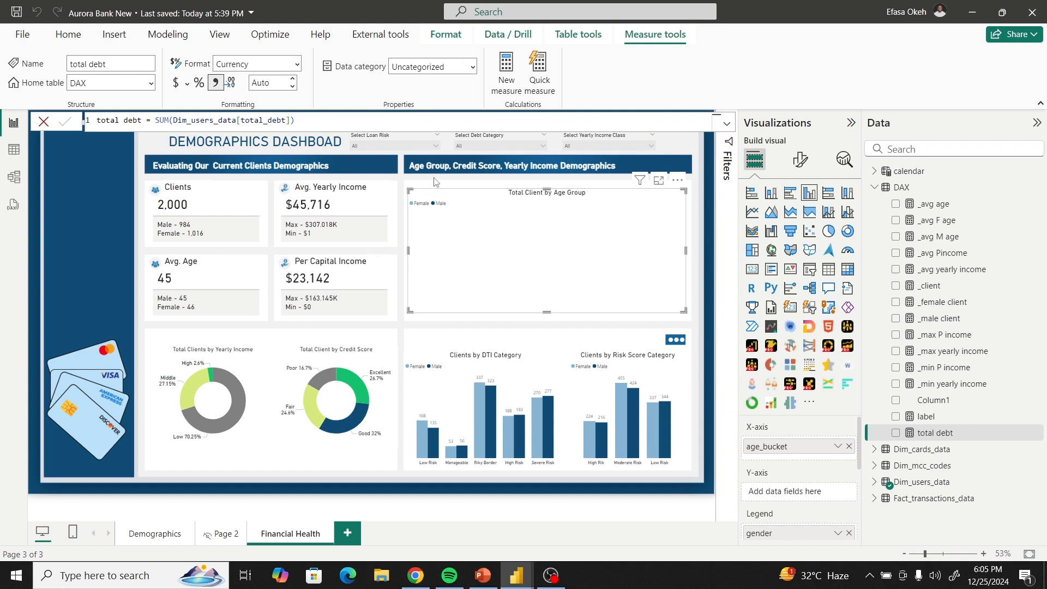
# Put total debt on the age group chart's empty Y-axis and replace _client with total debt in the Clients by DTI Category chart.
pyautogui.click(451, 199)
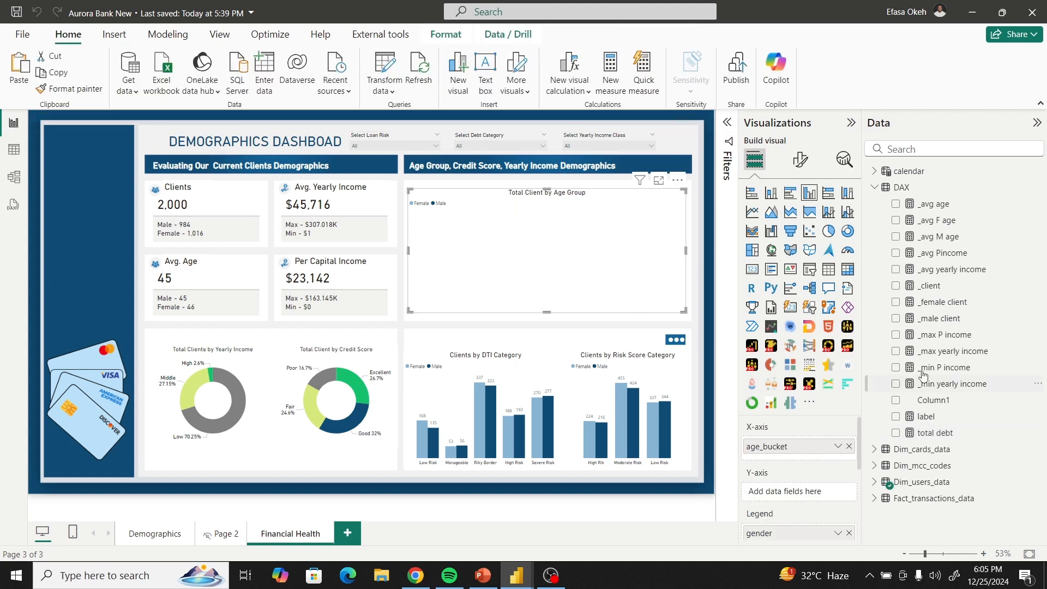
pyautogui.moveTo(936, 433); pyautogui.dragTo(795, 496)
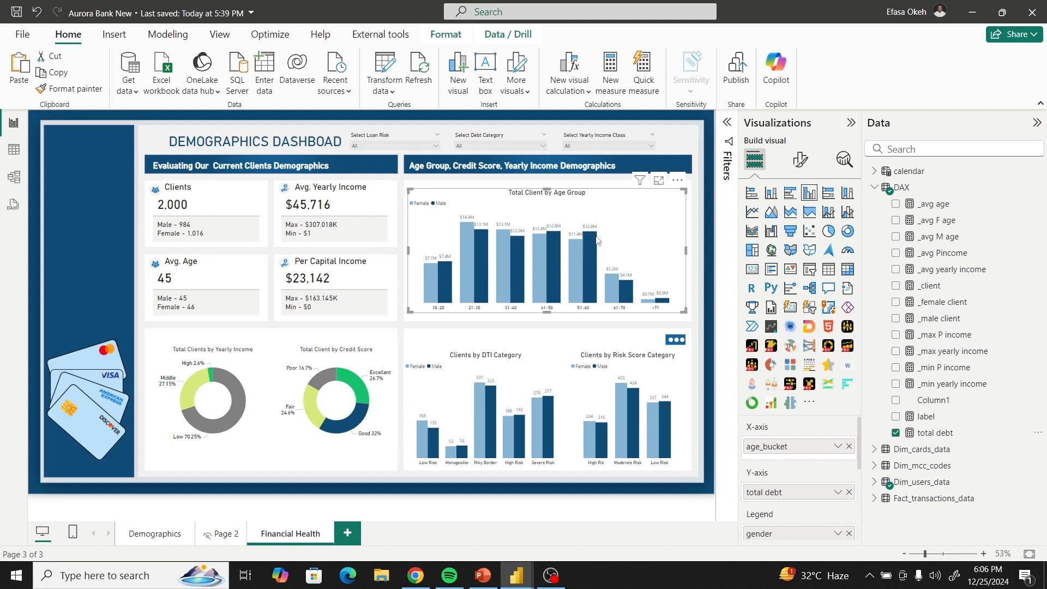
pyautogui.click(458, 374)
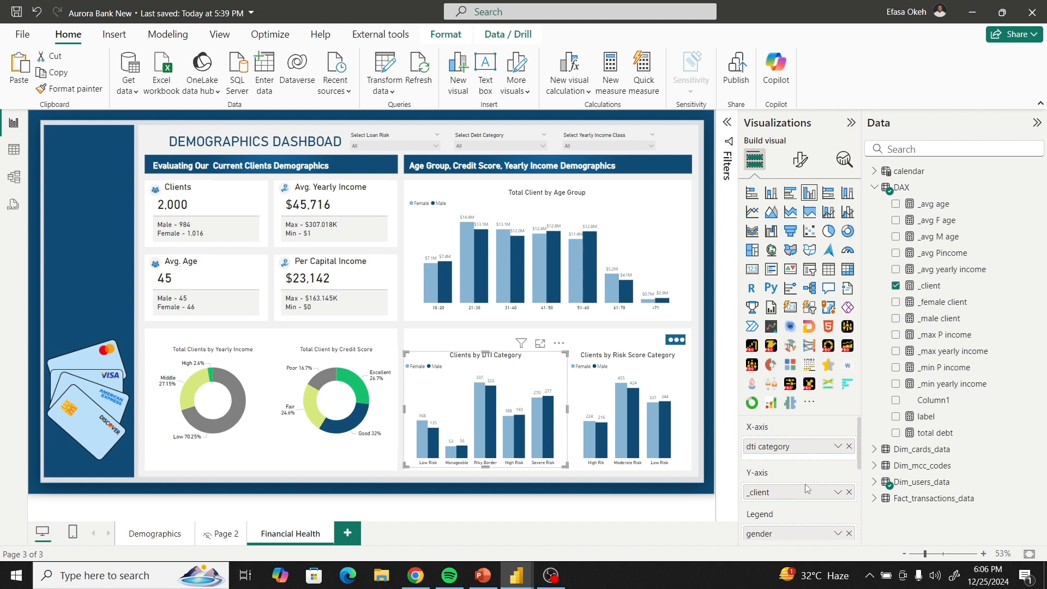
pyautogui.click(849, 492)
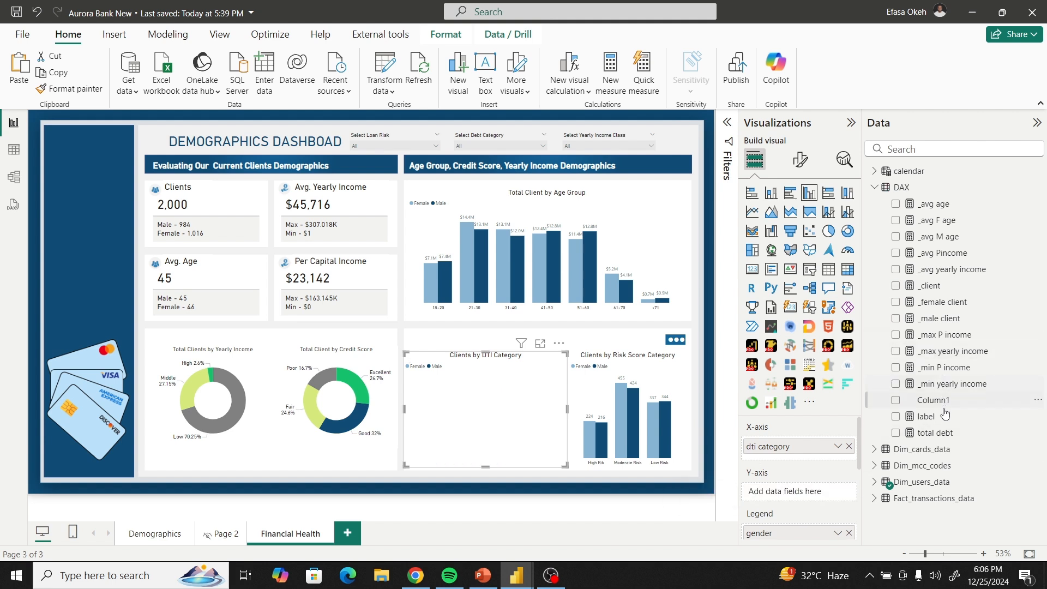
pyautogui.moveTo(937, 440); pyautogui.dragTo(786, 492)
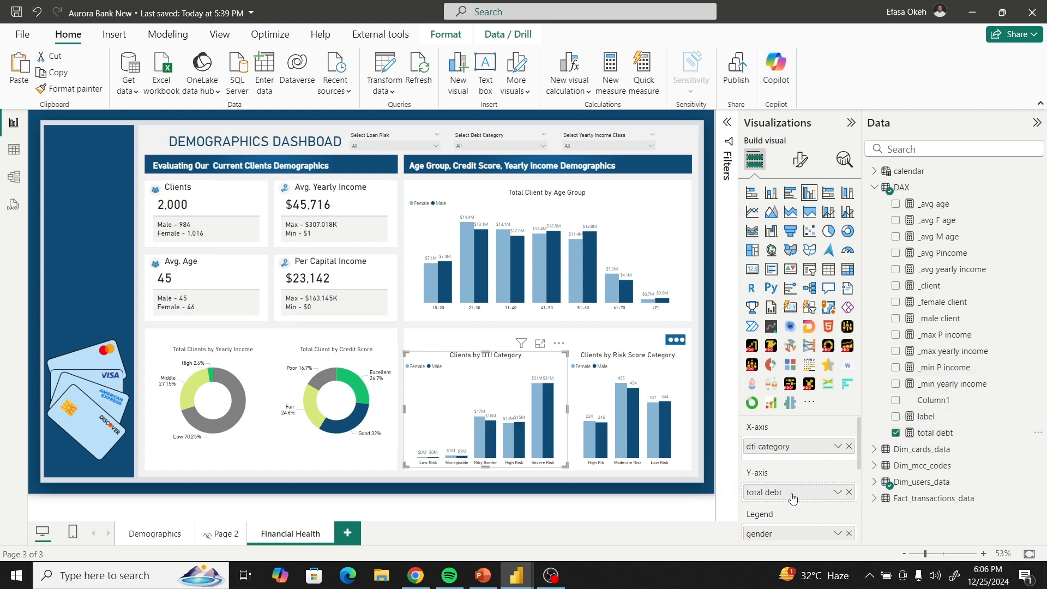
# Replace _client with the total debt measure on the Y-axis of the Clients by Risk Score Category chart.
pyautogui.click(625, 365)
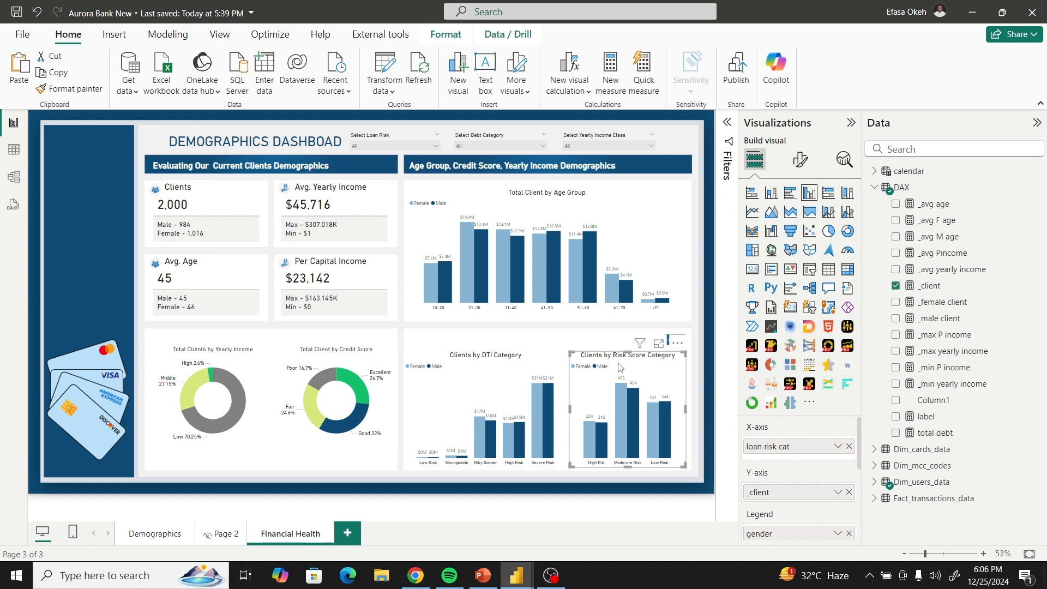
pyautogui.click(849, 493)
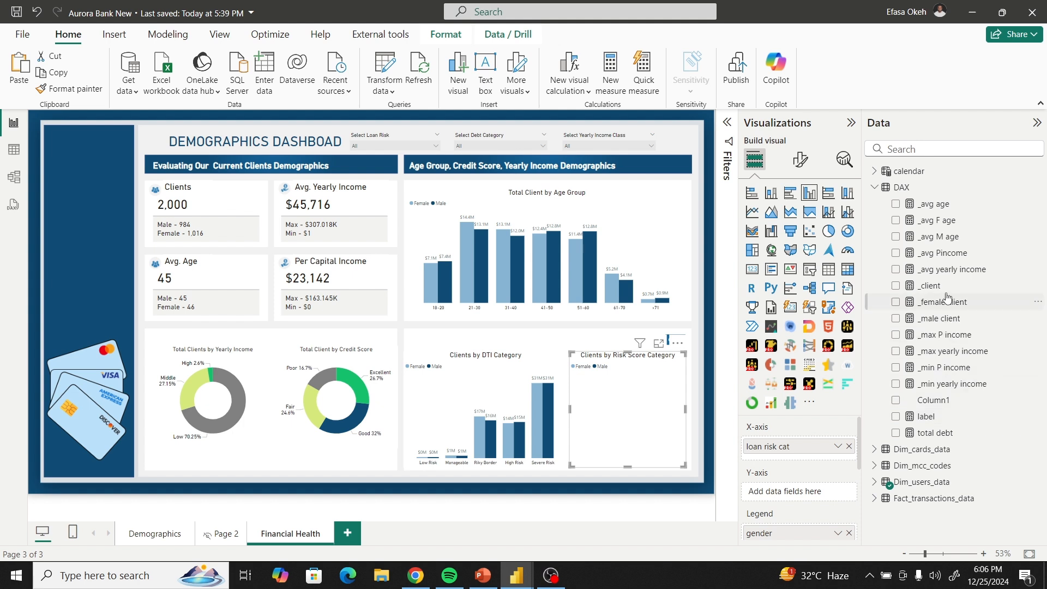
pyautogui.moveTo(941, 434); pyautogui.dragTo(794, 494)
# Replace _client with total debt as the value of both the credit score donut and the yearly income donut.
pyautogui.click(384, 393)
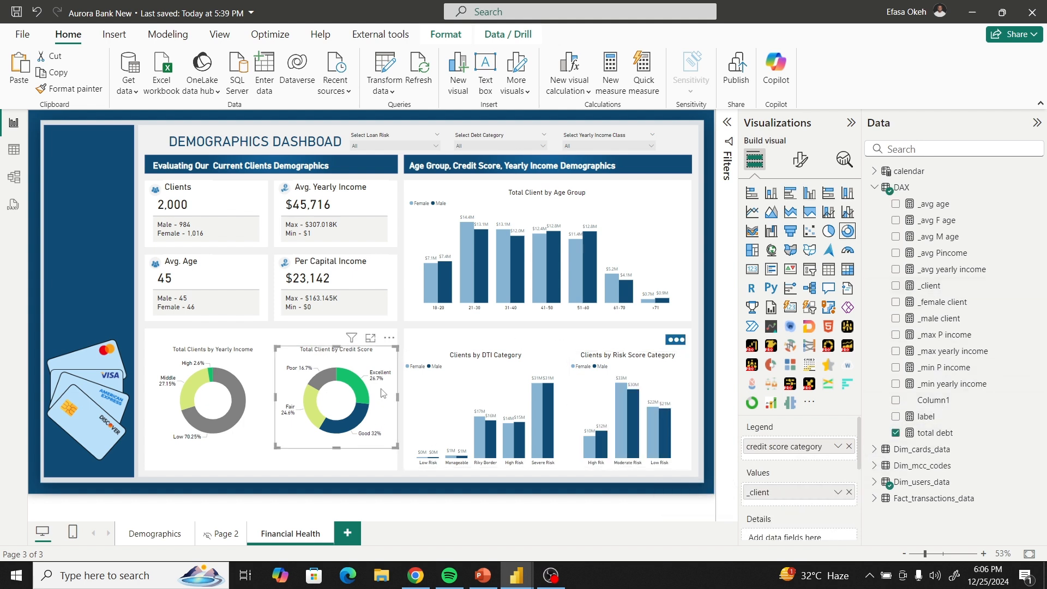
pyautogui.click(849, 492)
pyautogui.moveTo(945, 436); pyautogui.dragTo(775, 497)
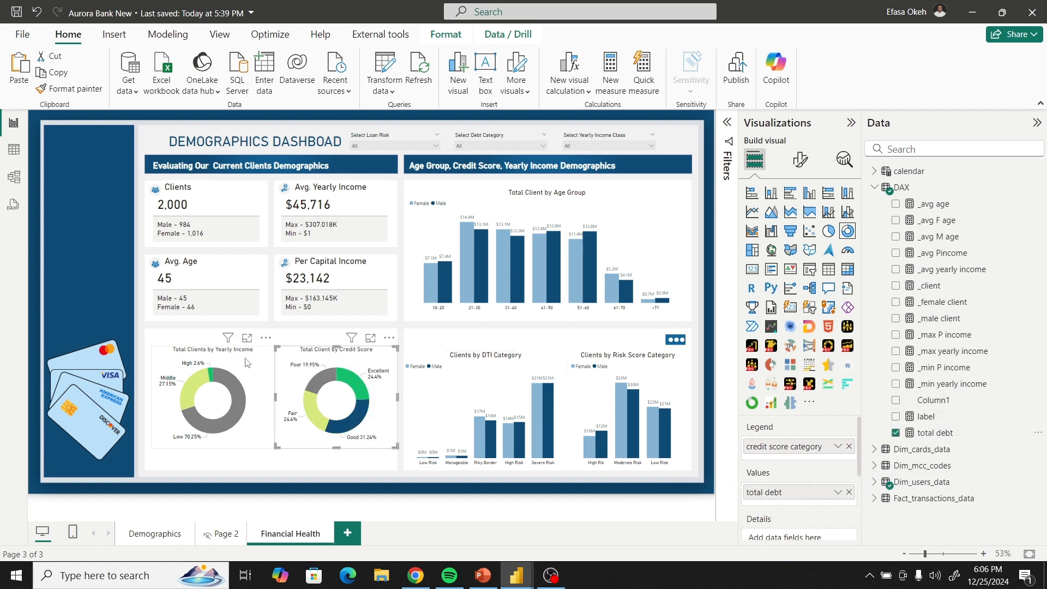
pyautogui.click(218, 403)
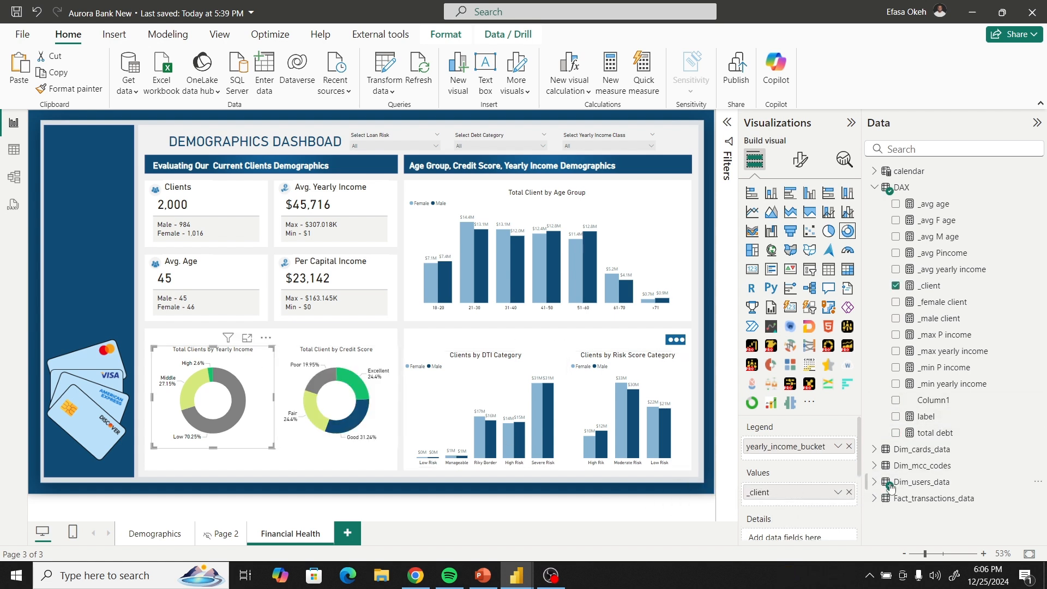
pyautogui.click(849, 492)
pyautogui.moveTo(935, 433); pyautogui.dragTo(780, 492)
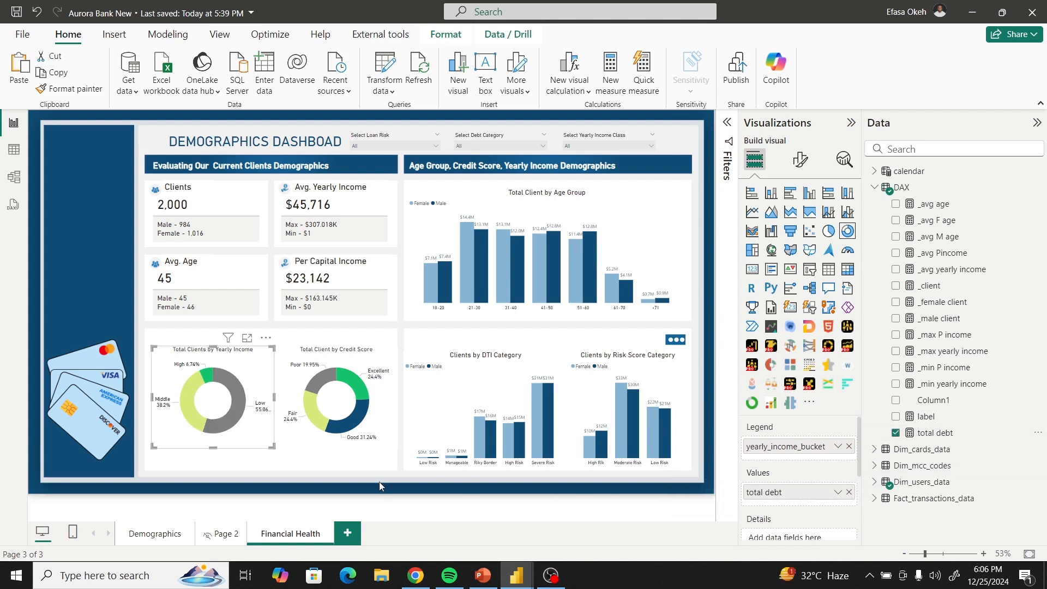
pyautogui.click(404, 450)
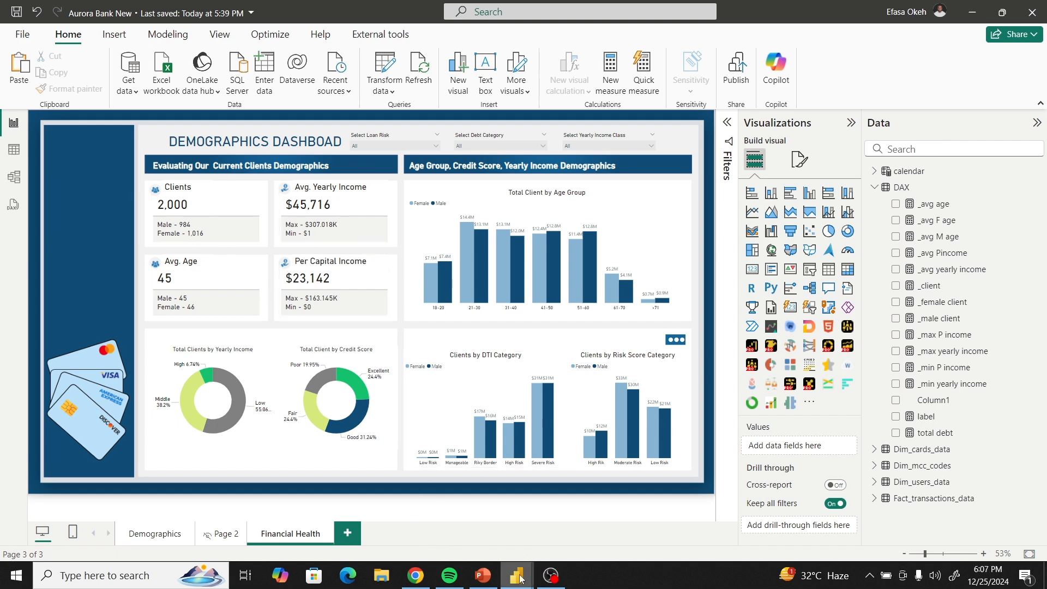
# Switch to the Aurora_Bank report, examine the Financial Health cards, and view the data of the dim_users table.
pyautogui.moveTo(520, 579)
pyautogui.click(439, 522)
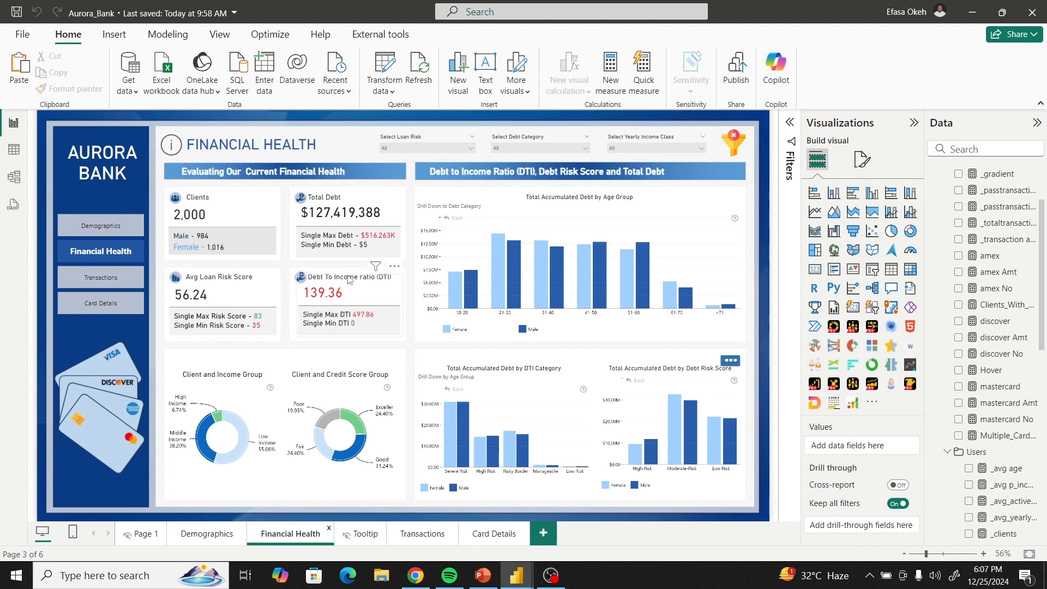
pyautogui.scroll(3, 938, 367)
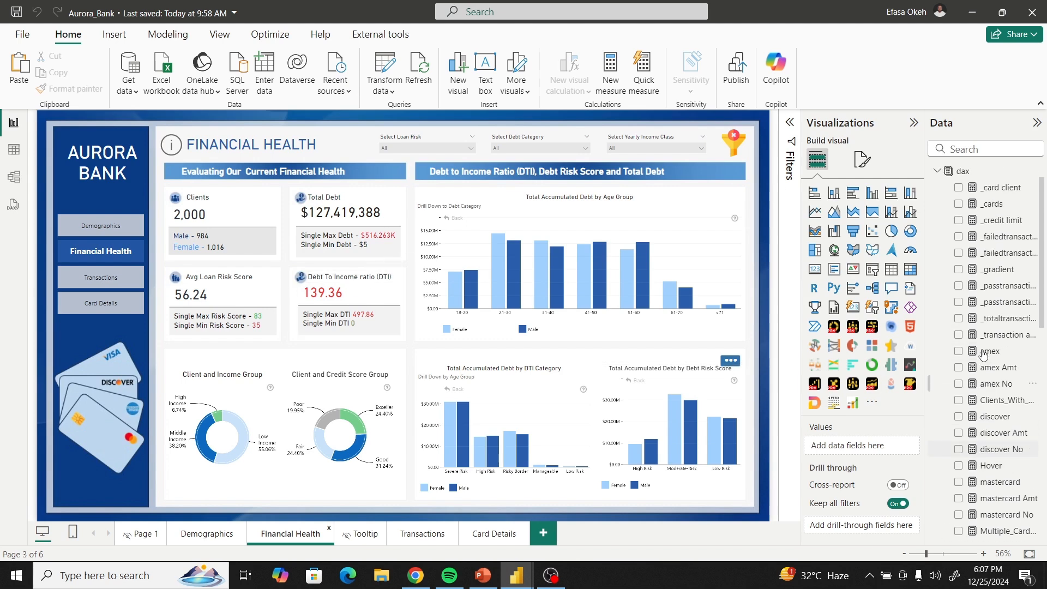
pyautogui.click(938, 171)
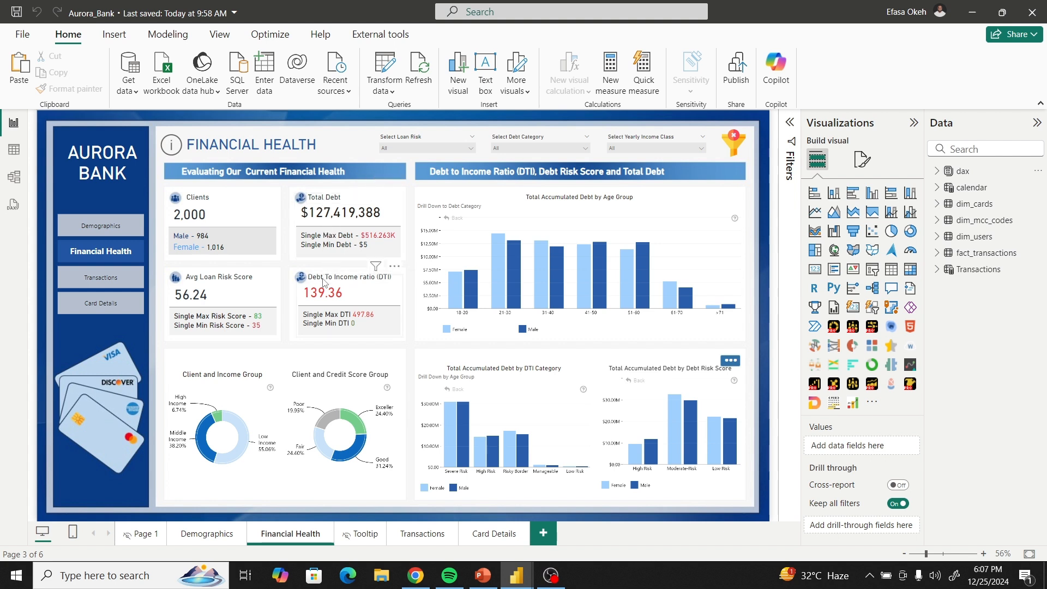
pyautogui.click(15, 156)
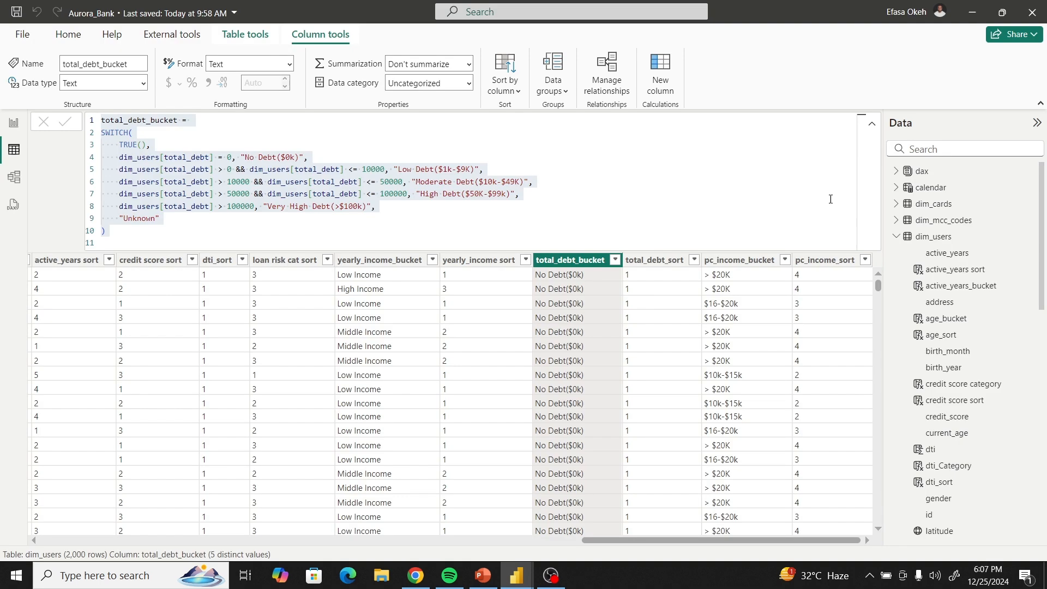
pyautogui.click(947, 241)
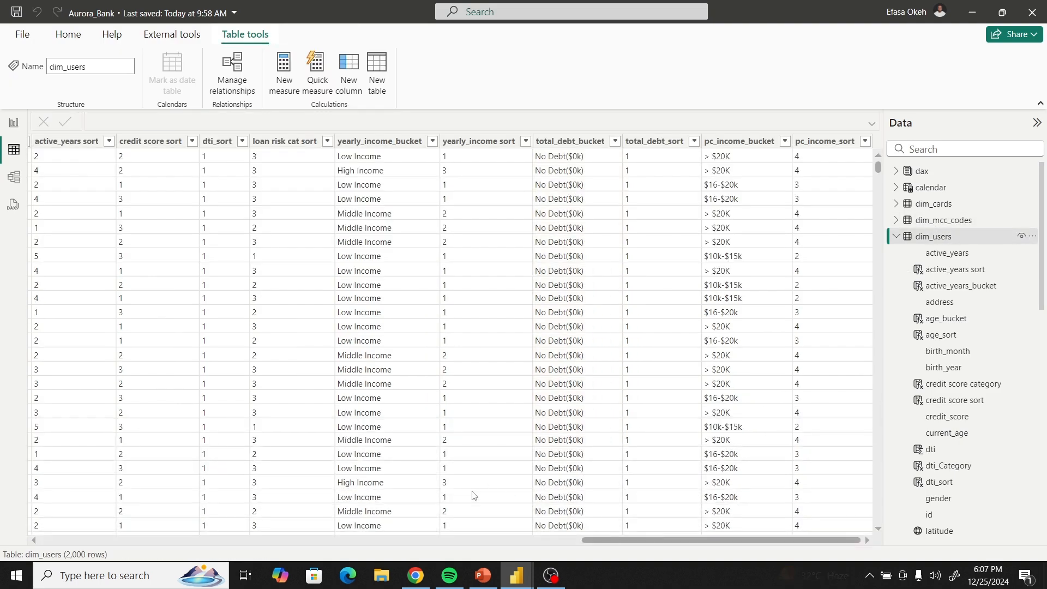
# Return to the Aurora Bank New report and inspect the formulas of the dti and dti category columns in the Dim_users_data table.
pyautogui.moveTo(517, 575)
pyautogui.click(565, 534)
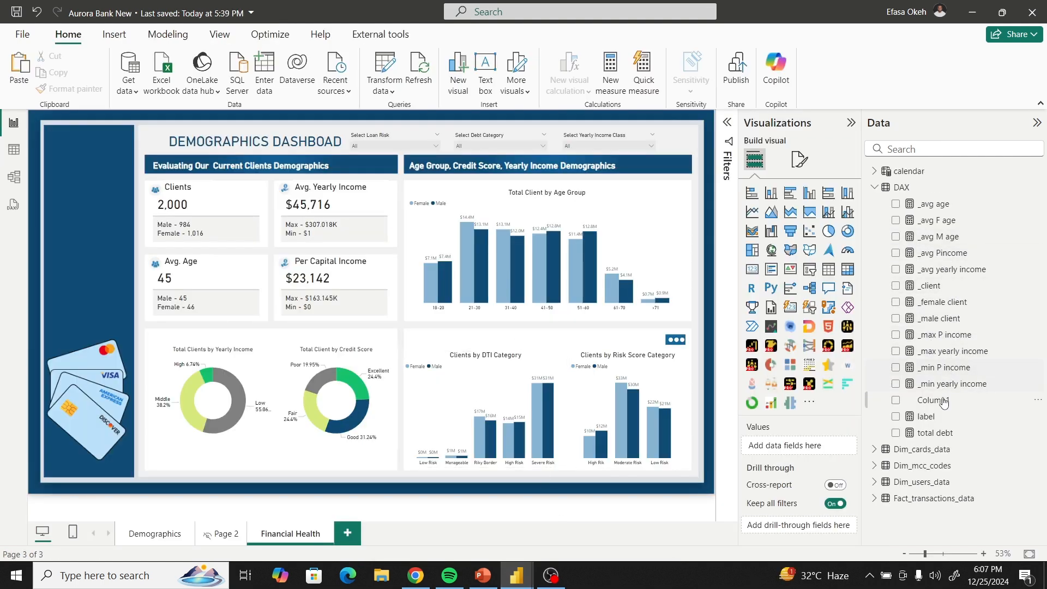
pyautogui.click(12, 151)
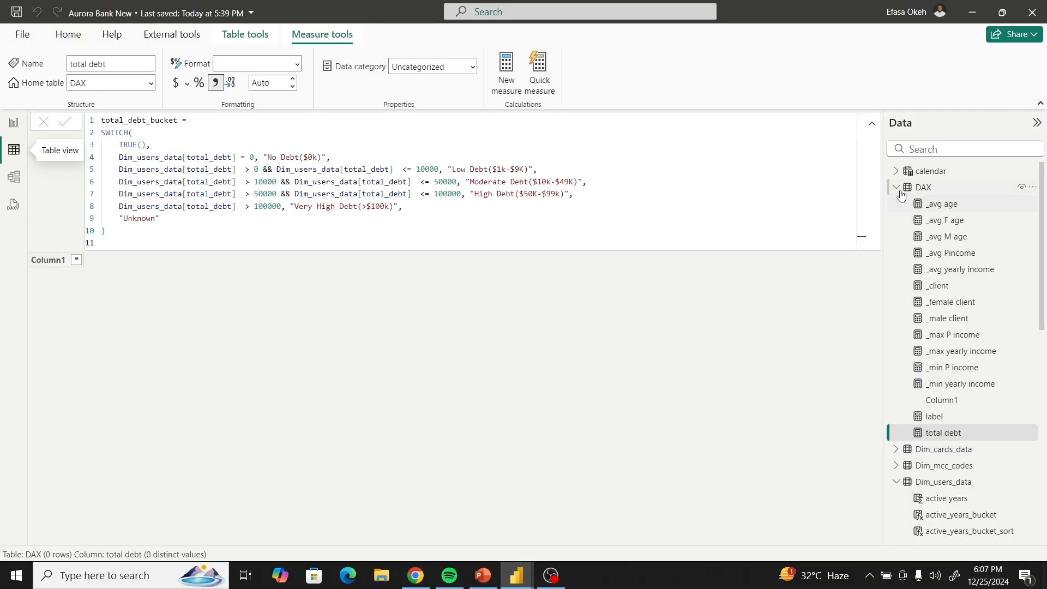
pyautogui.click(898, 189)
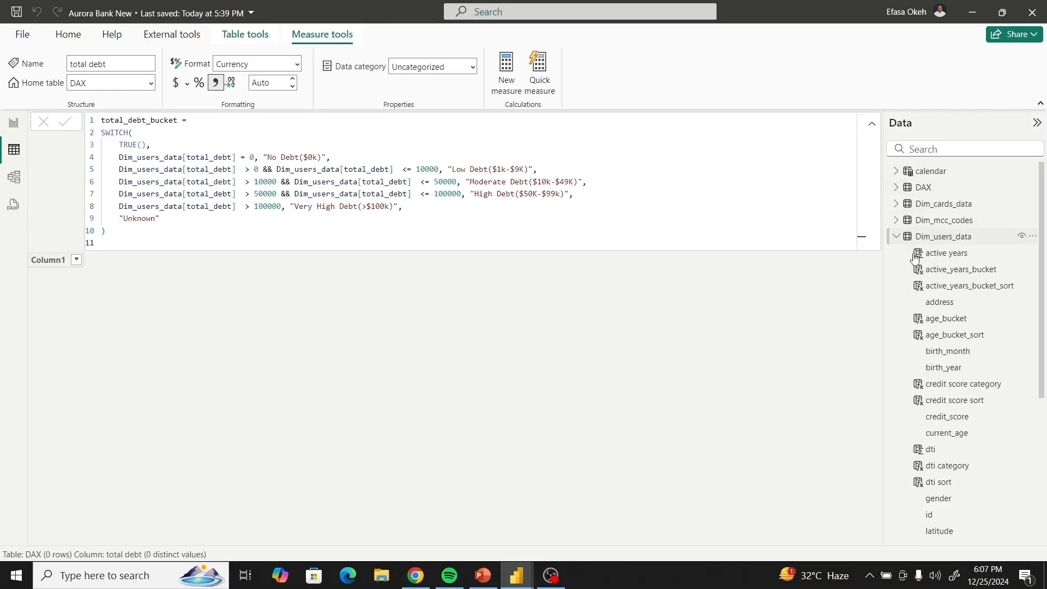
pyautogui.click(952, 243)
pyautogui.moveTo(272, 540); pyautogui.dragTo(710, 565)
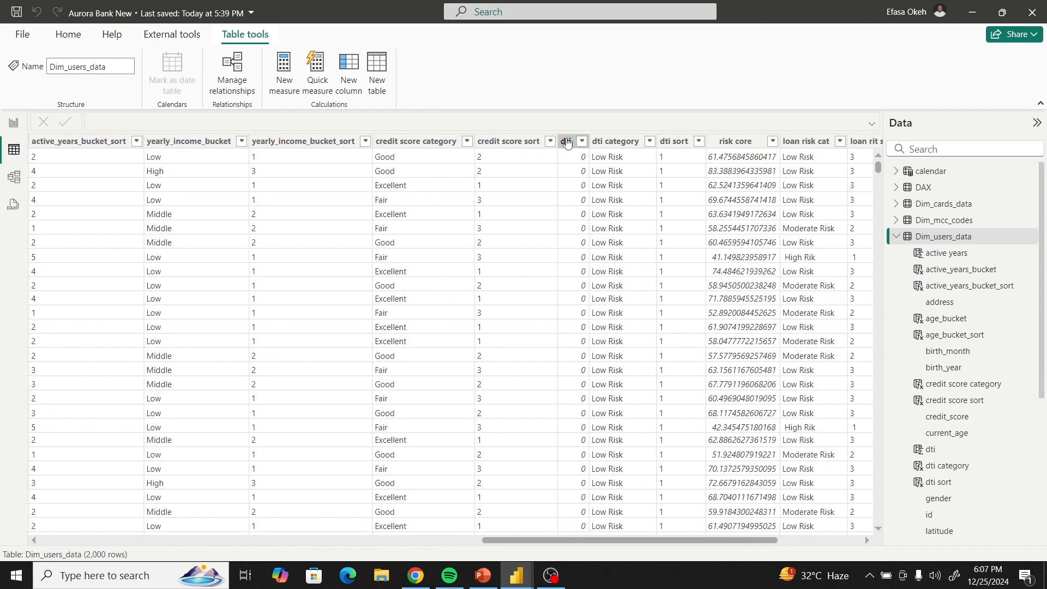
pyautogui.click(567, 143)
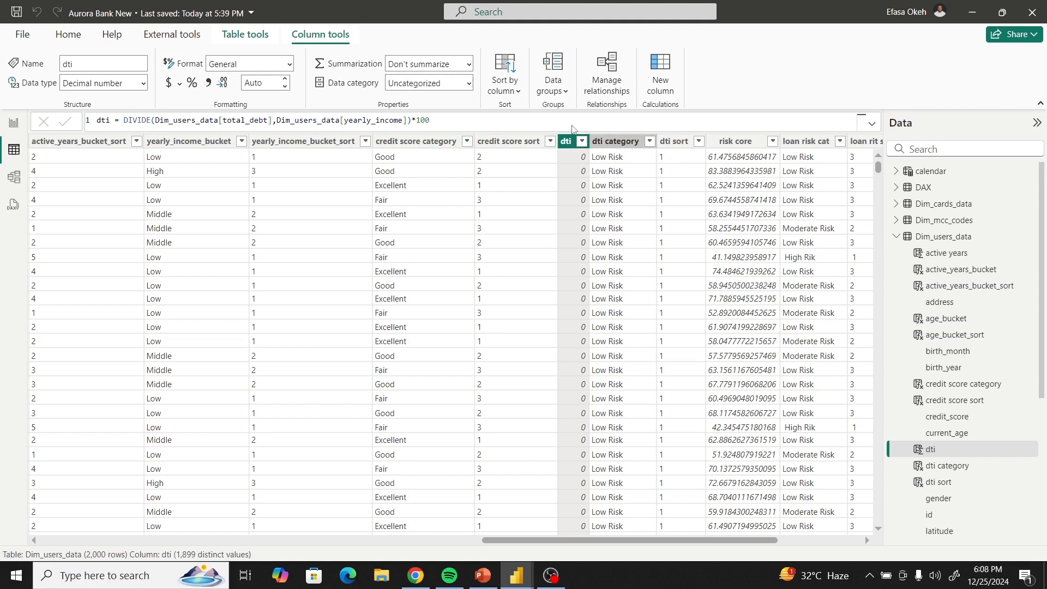
pyautogui.click(616, 141)
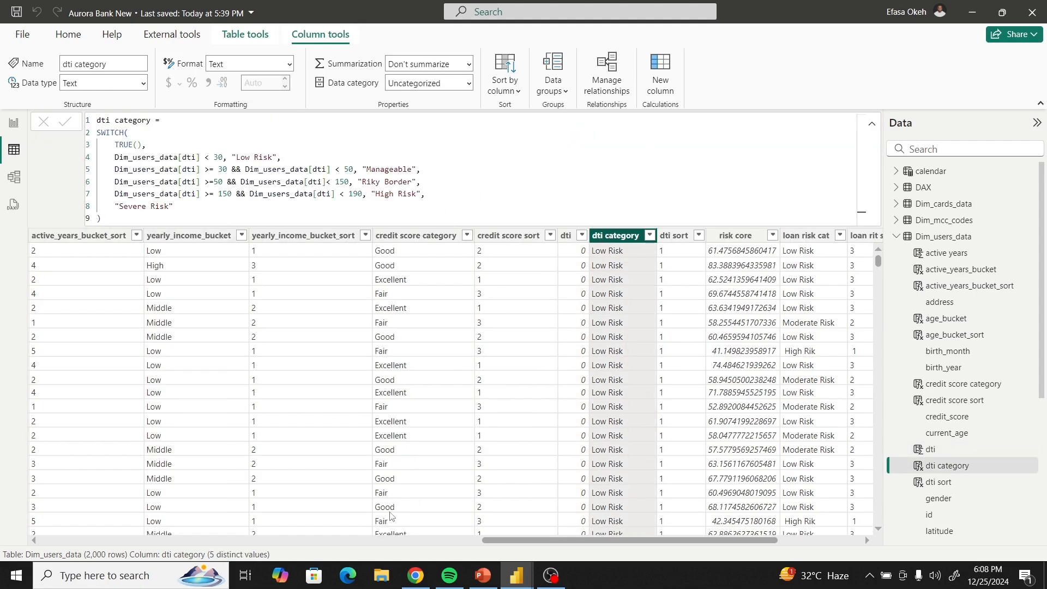
# Switch to the Aurora_Bank report's Financial Health page and examine the Total Accumulated Debt by Debt Risk Score chart and its tooltip.
pyautogui.moveTo(513, 574)
pyautogui.click(443, 520)
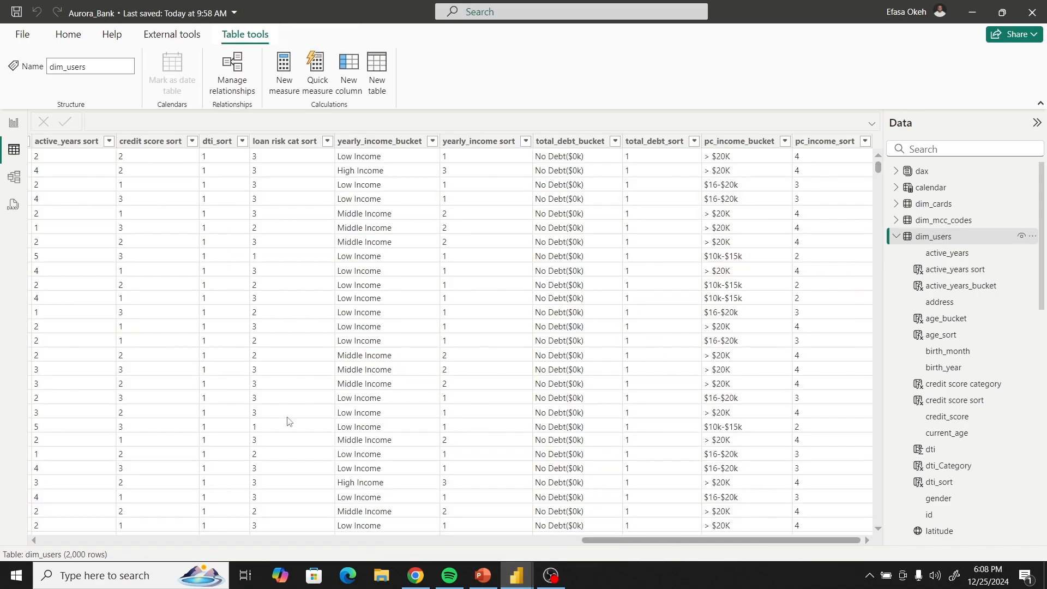
pyautogui.click(13, 123)
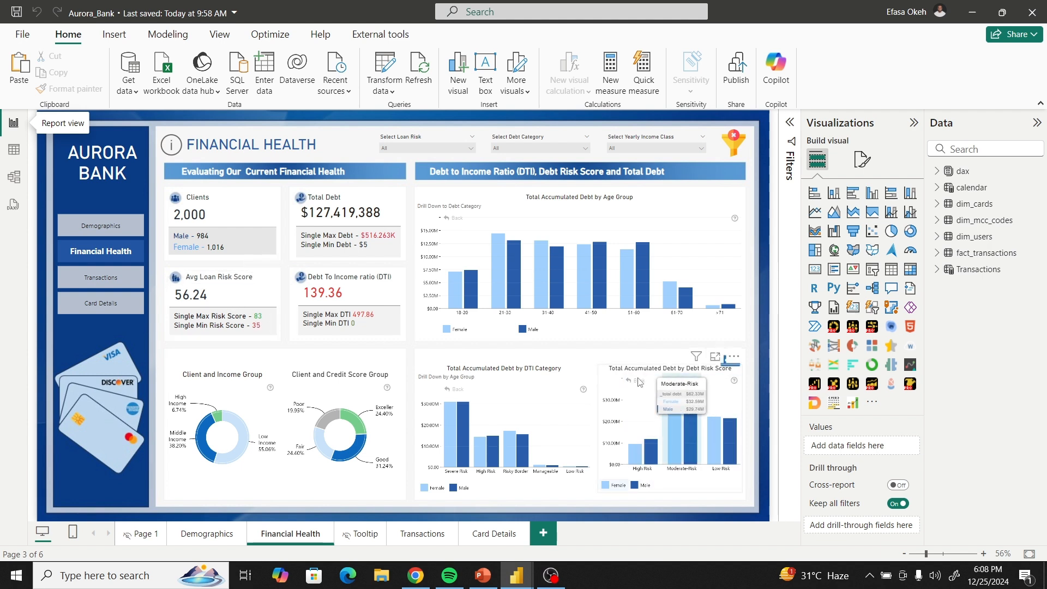
pyautogui.moveTo(700, 419)
pyautogui.moveTo(648, 395)
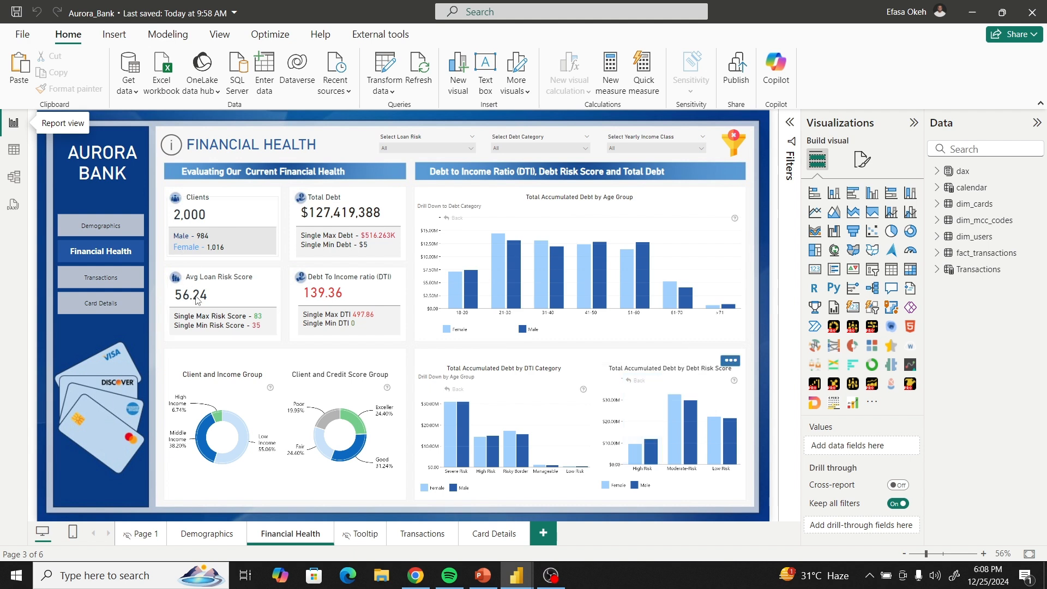